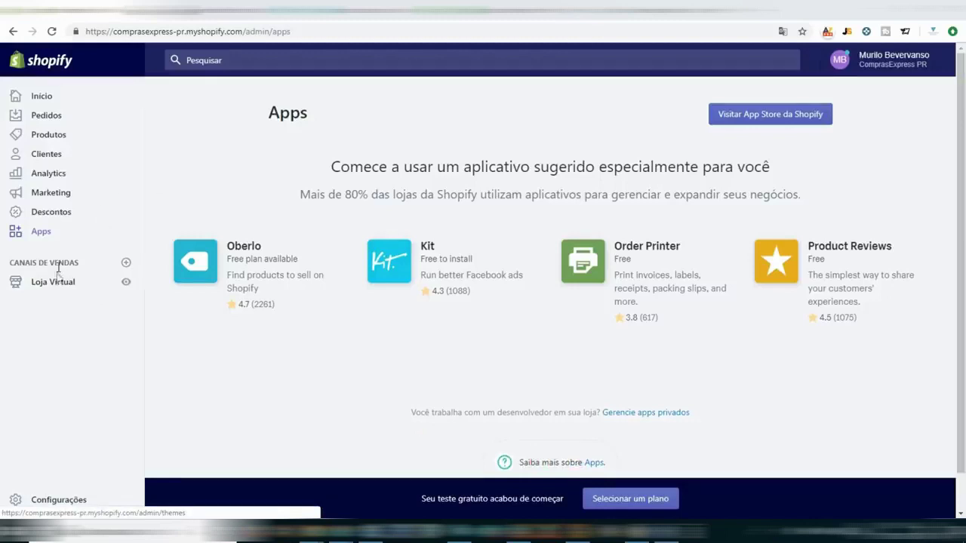
Go to Loja Virtual > Páginas and begin adding a new store page.
click(59, 290)
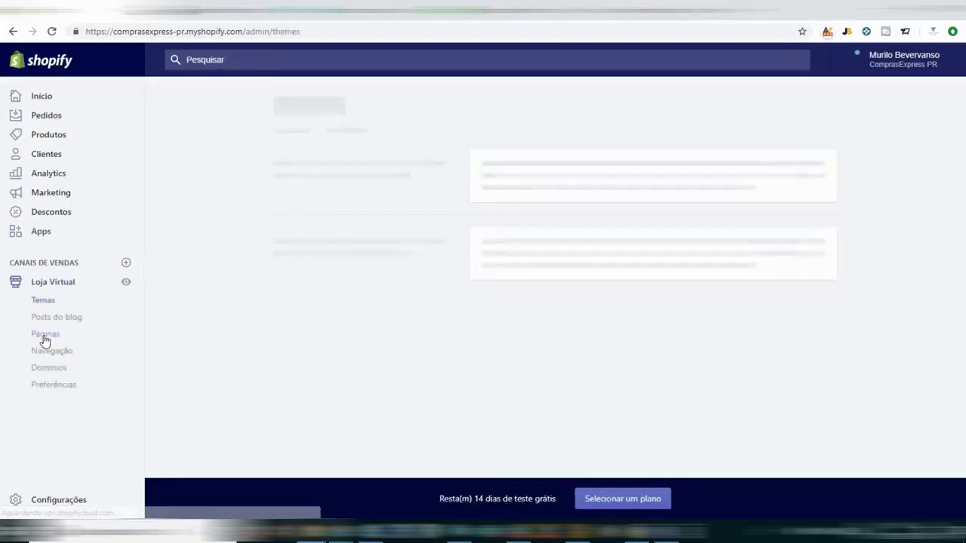
click(44, 336)
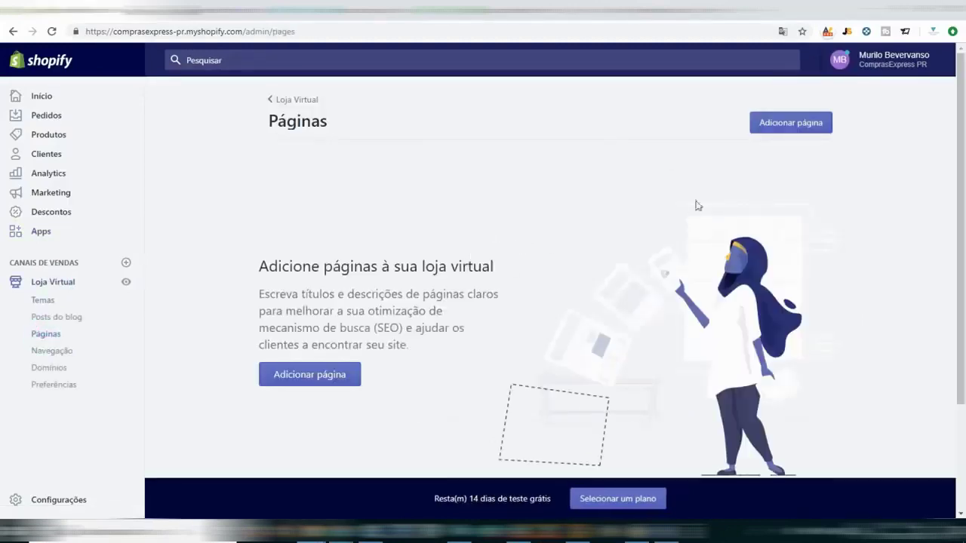
click(782, 124)
Title the new page 'Contato' and look over the template list without changing it.
click(435, 212)
text(Contato)
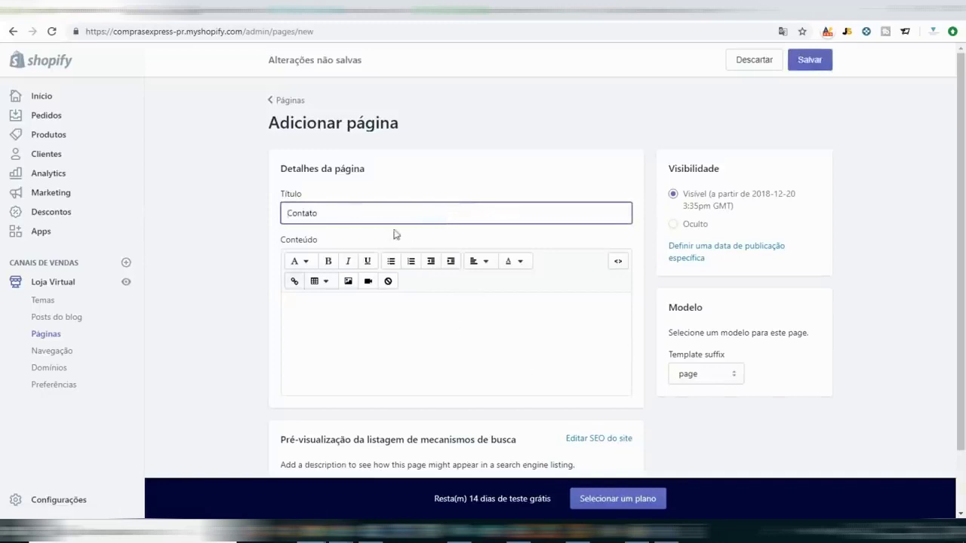
click(414, 338)
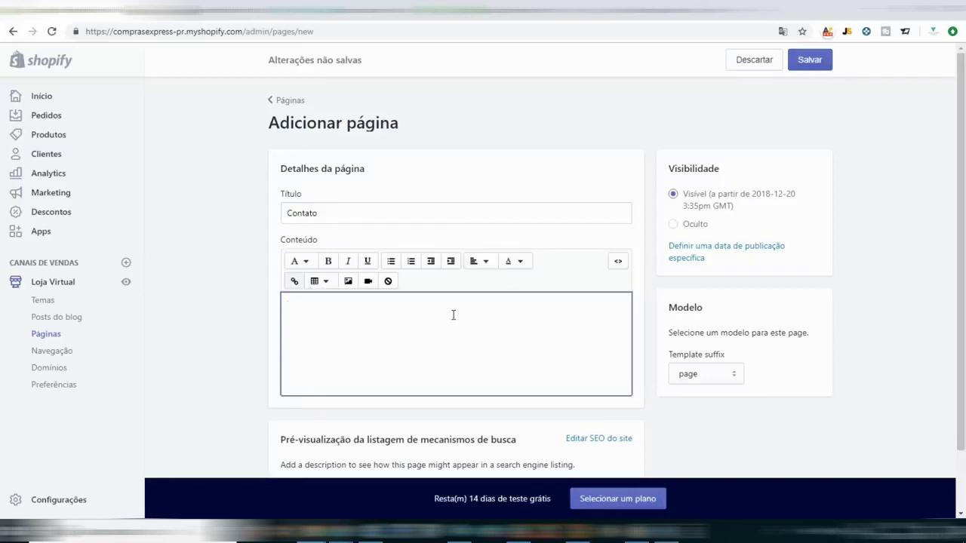
click(714, 375)
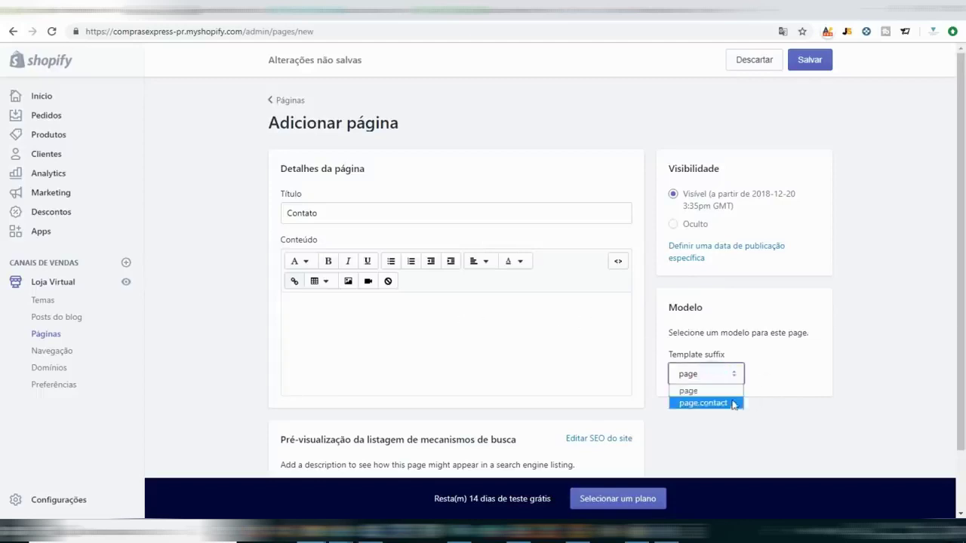
click(755, 334)
click(414, 317)
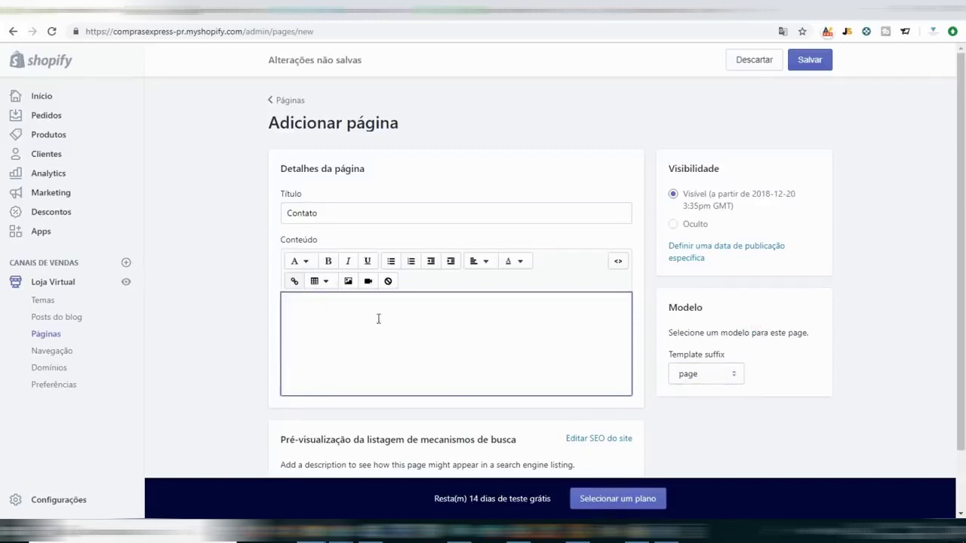
Open vendedorglobal.com in a new browser tab.
key(ctrl+t)
text(vendedorglobal.com)
key(Return)
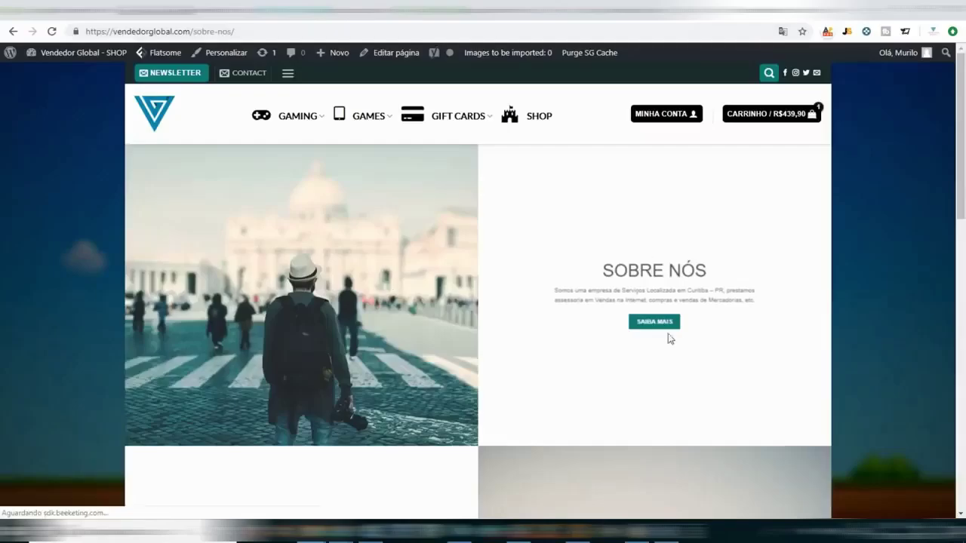
Read through vendedorglobal.com's Sobre Nós page, then return to the Contato page form.
scroll(664, 332, down, 2)
scroll(644, 276, down, 4)
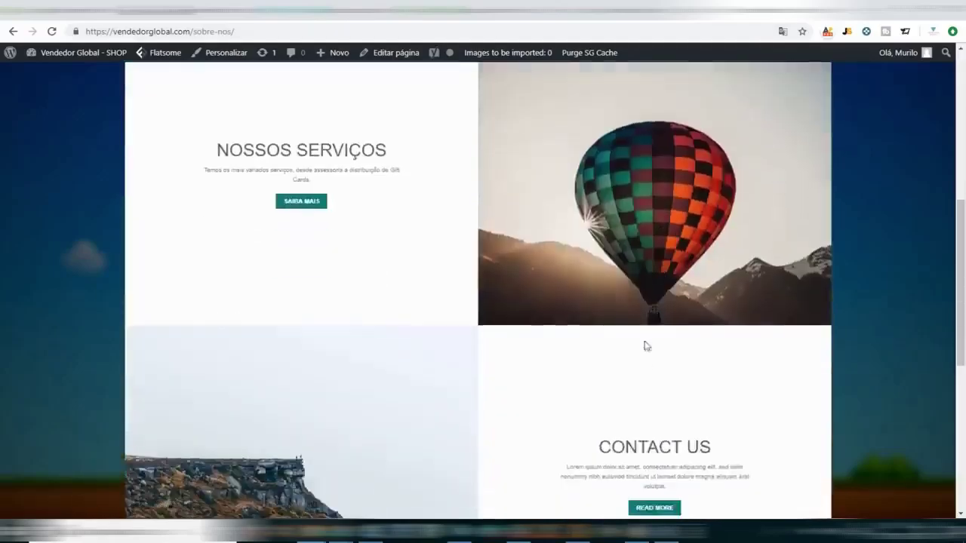
scroll(634, 354, down, 4)
scroll(373, 311, up, 3)
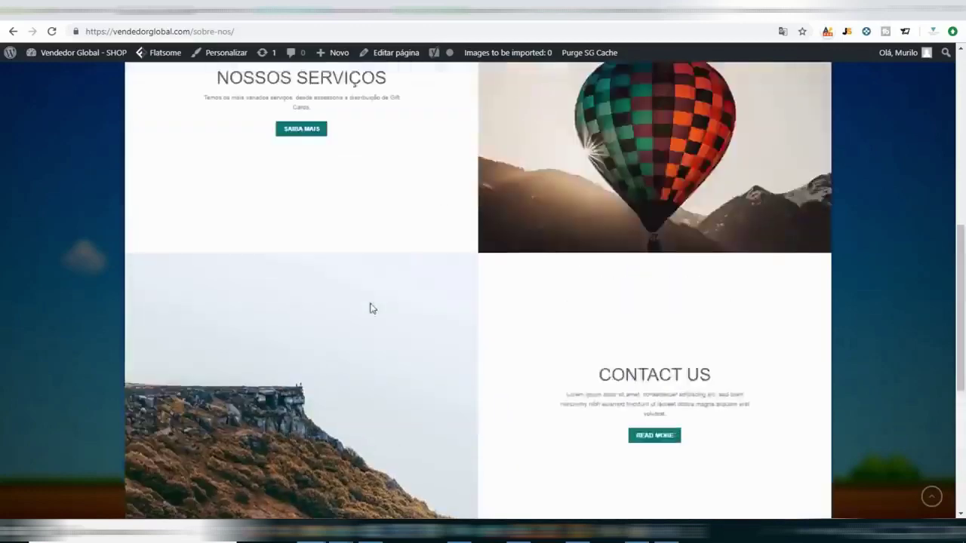
scroll(371, 308, up, 7)
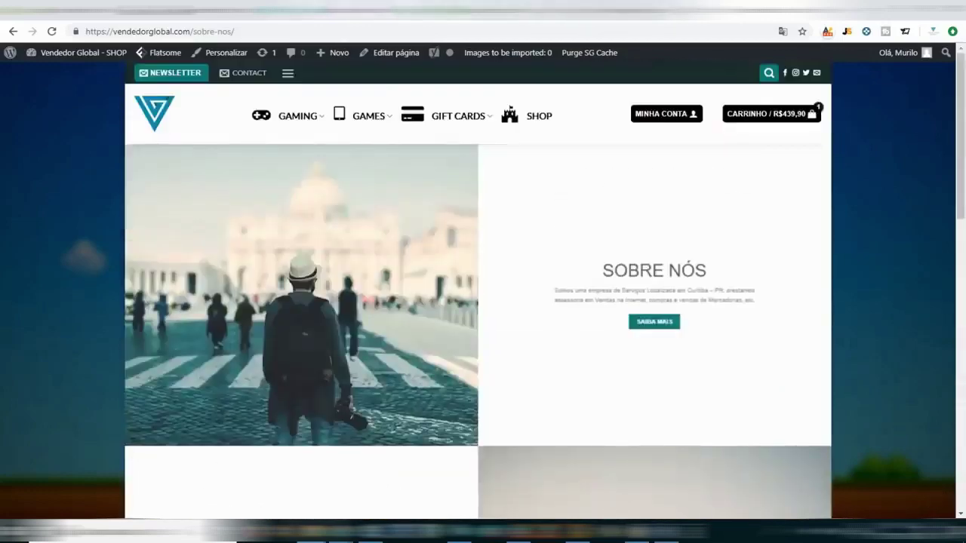
key(alt+Tab)
key(alt+Tab)
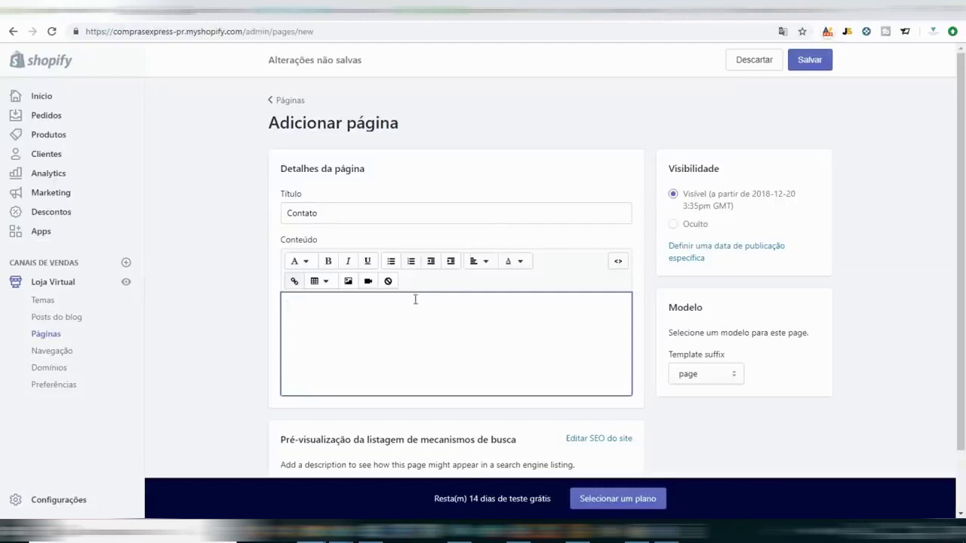
Set the Contato page's template suffix to page.contact.
click(712, 375)
click(693, 400)
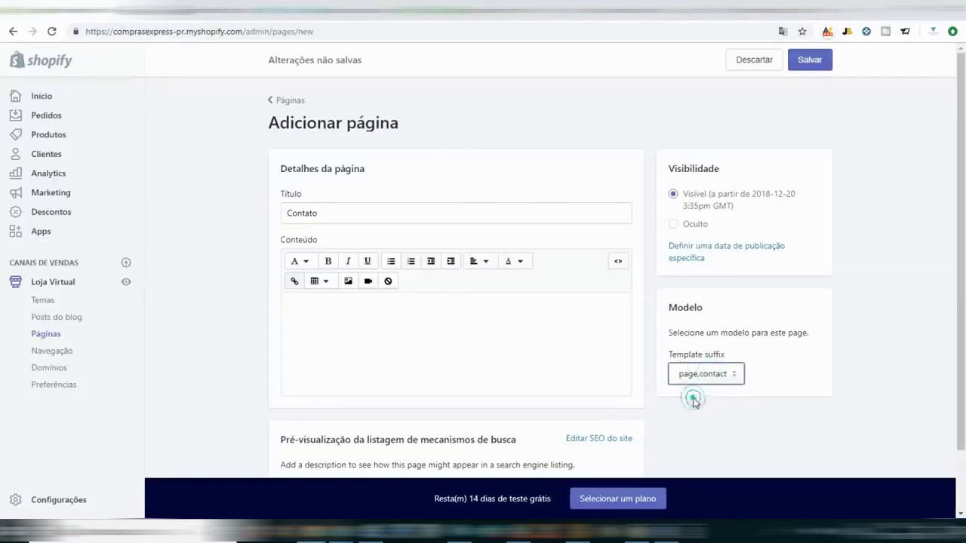
click(687, 323)
scroll(536, 339, down, 1)
scroll(533, 345, up, 1)
Replace the drafted content with 'Indicar alguma coisa sobre a empresa'.
click(405, 327)
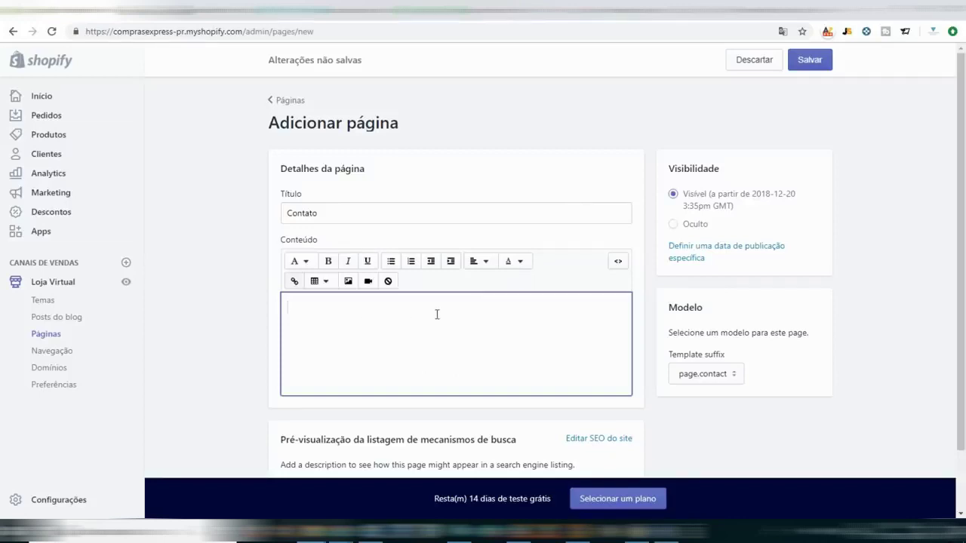
text(Falar sua a empresa)
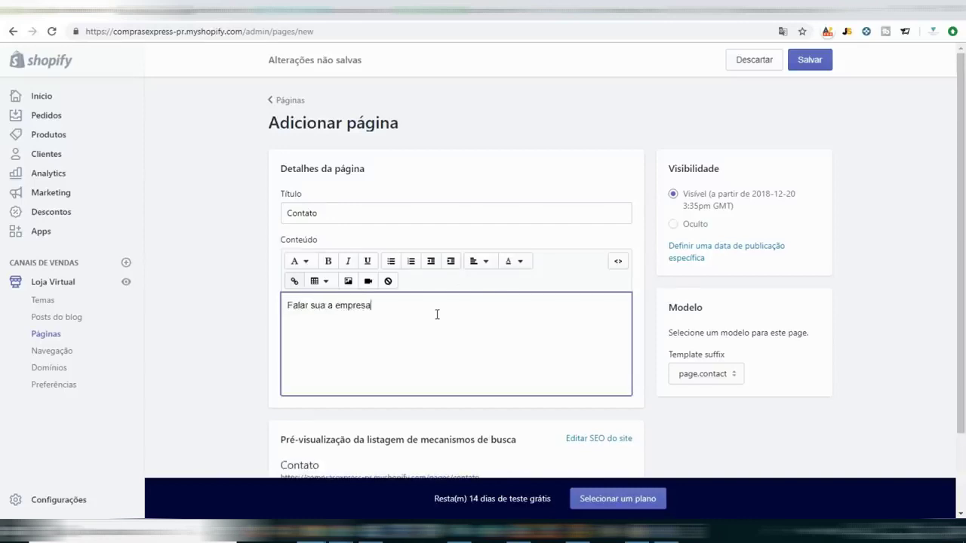
key(ctrl+a)
text(Indi)
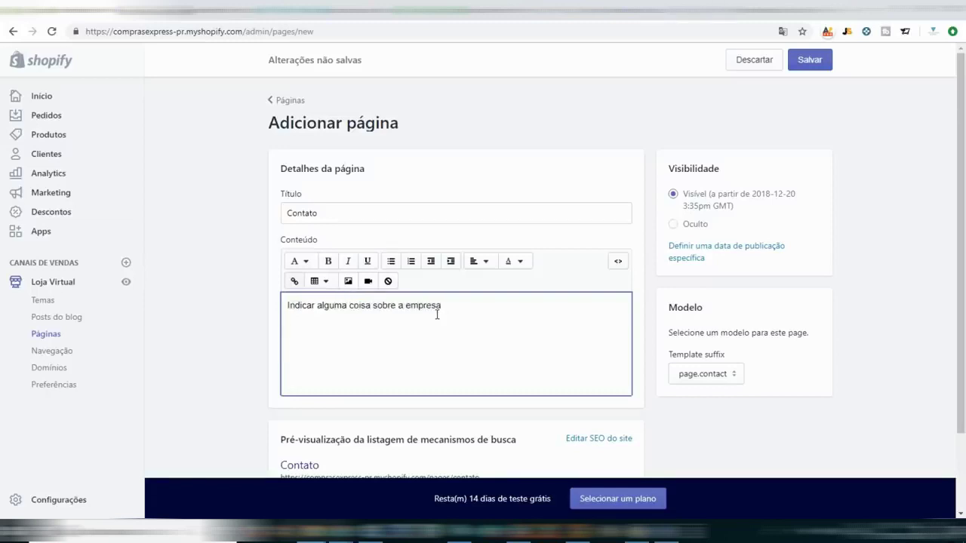
click(347, 283)
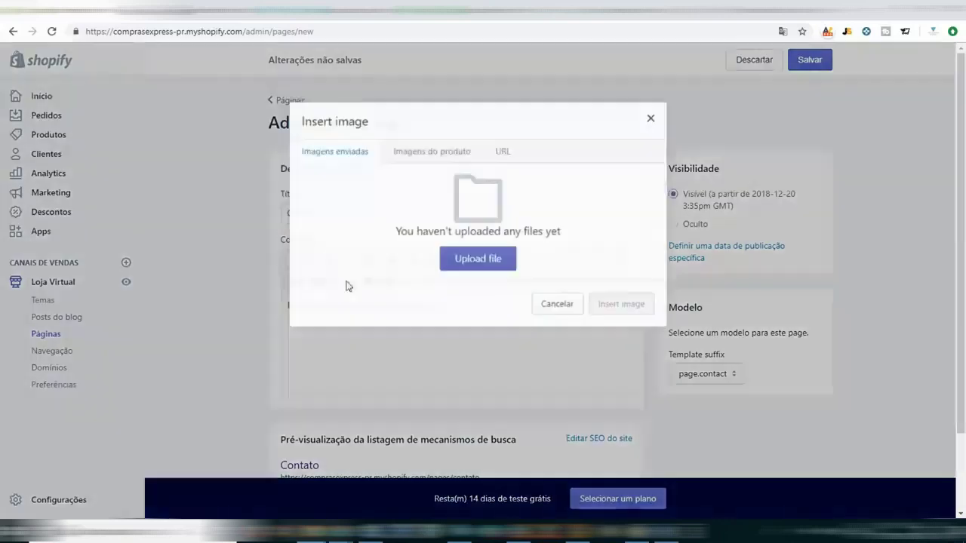
Upload the game-controller photo file from the computer into the image library.
click(408, 151)
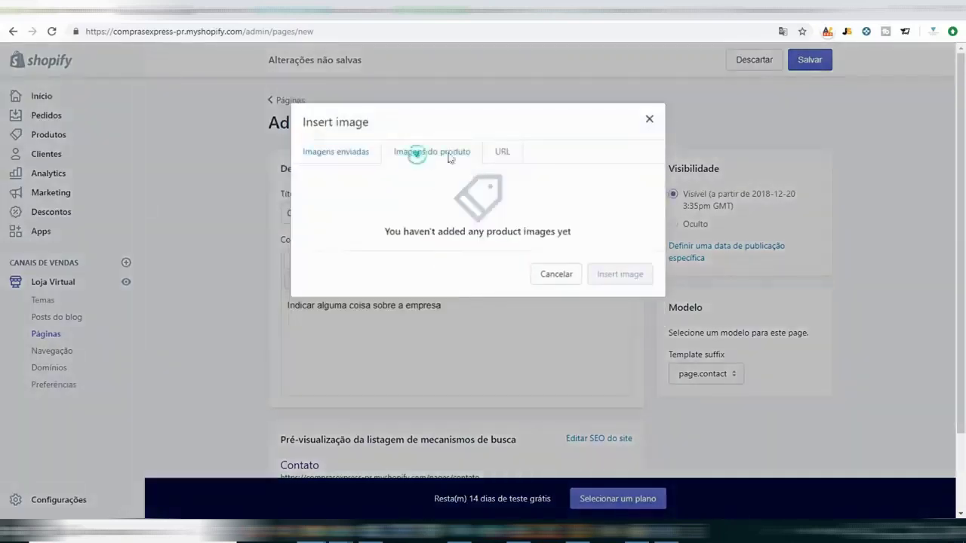
click(511, 152)
click(320, 151)
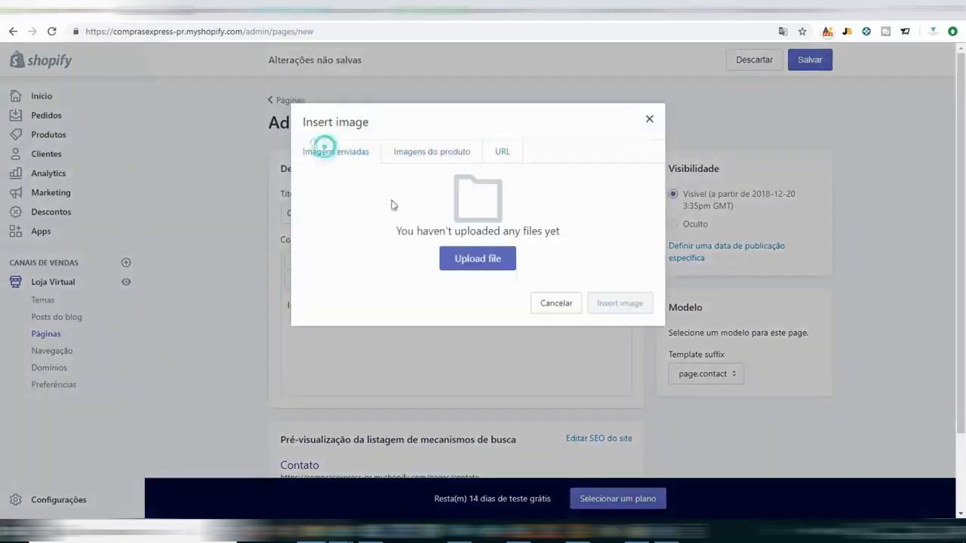
click(471, 256)
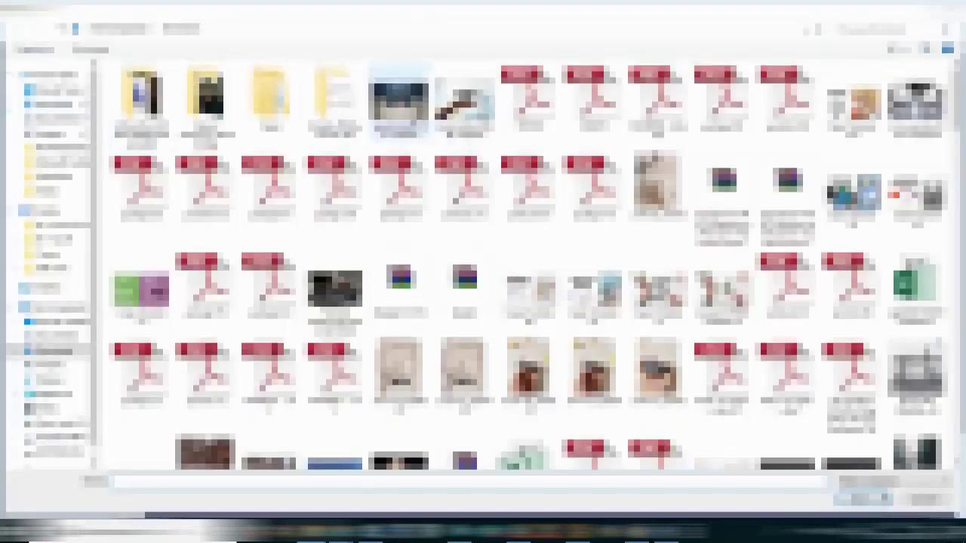
double_click(401, 97)
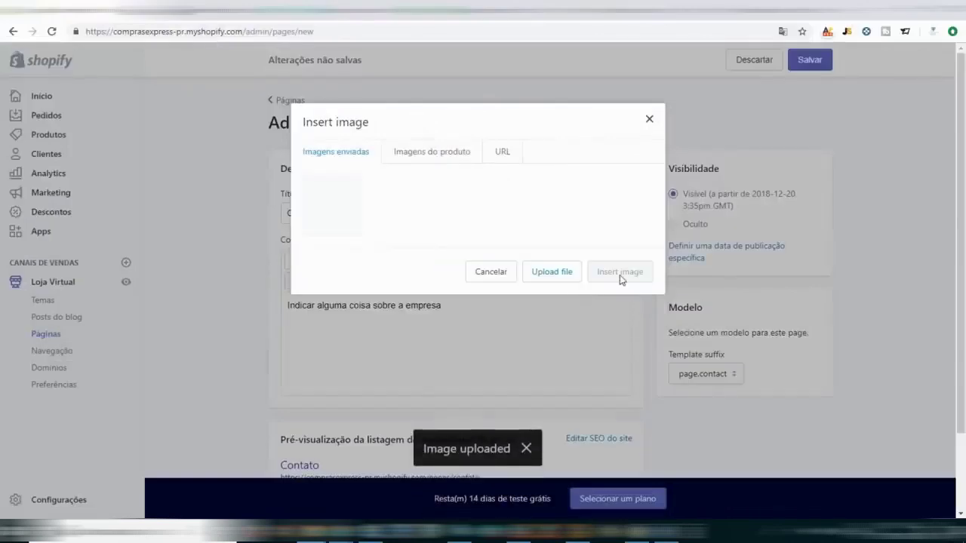
click(649, 118)
Insert the controller photo at Small (100x100), try enlarging it, then delete it.
click(445, 332)
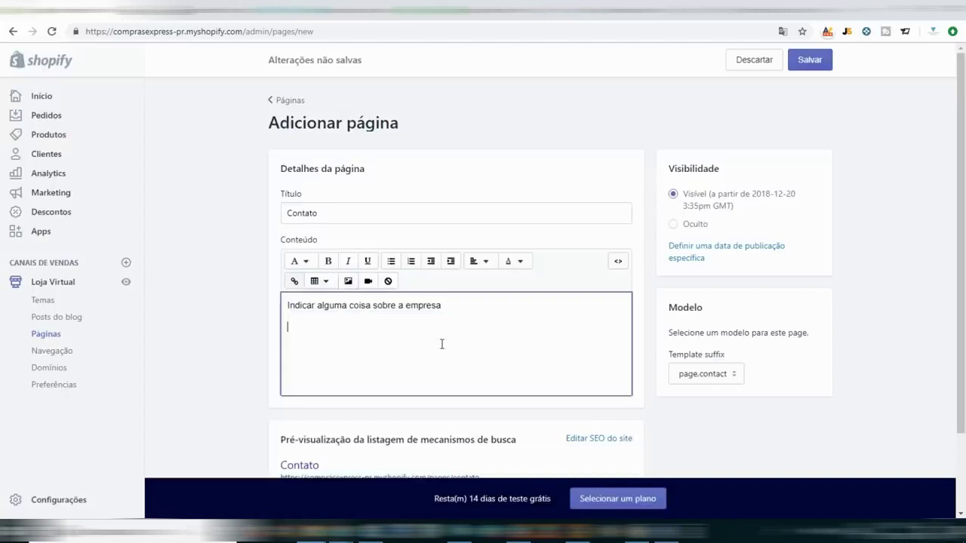
click(352, 282)
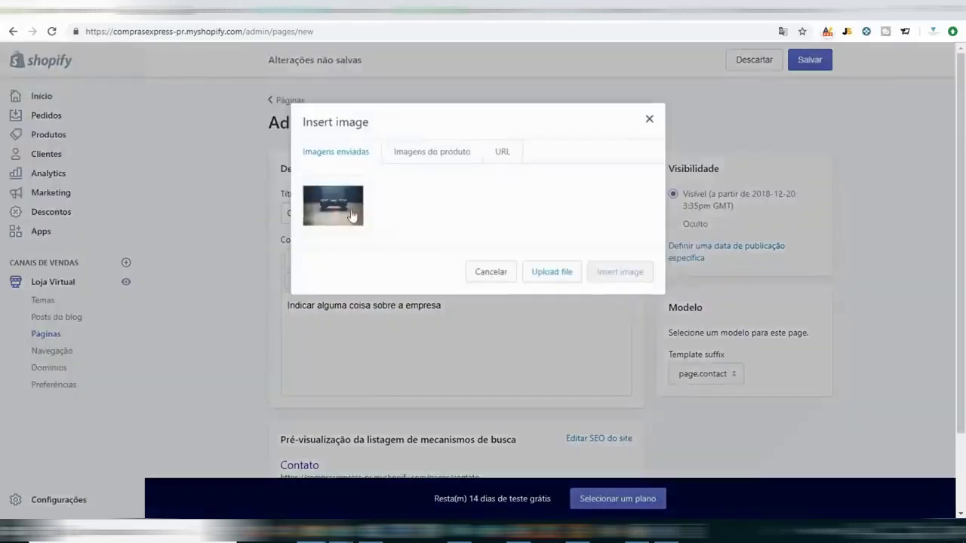
click(345, 209)
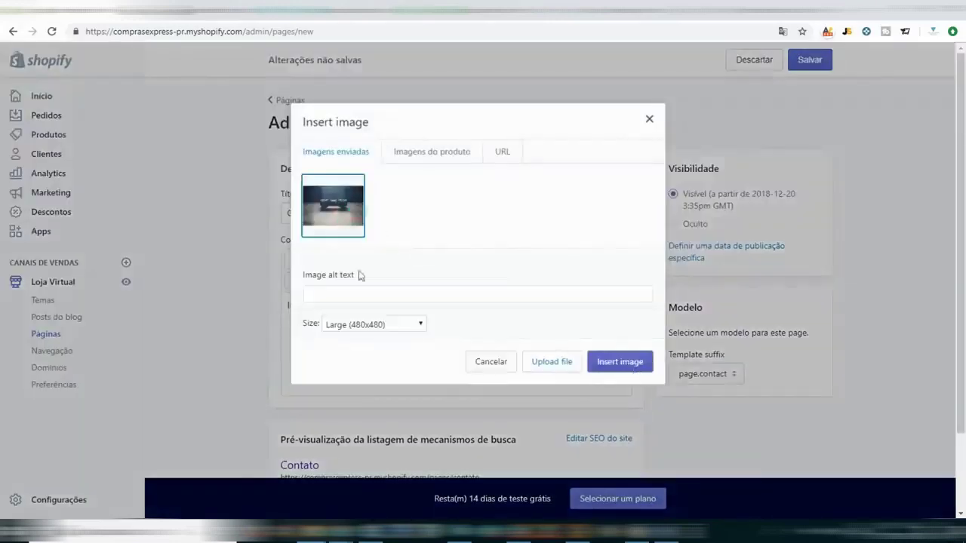
click(370, 324)
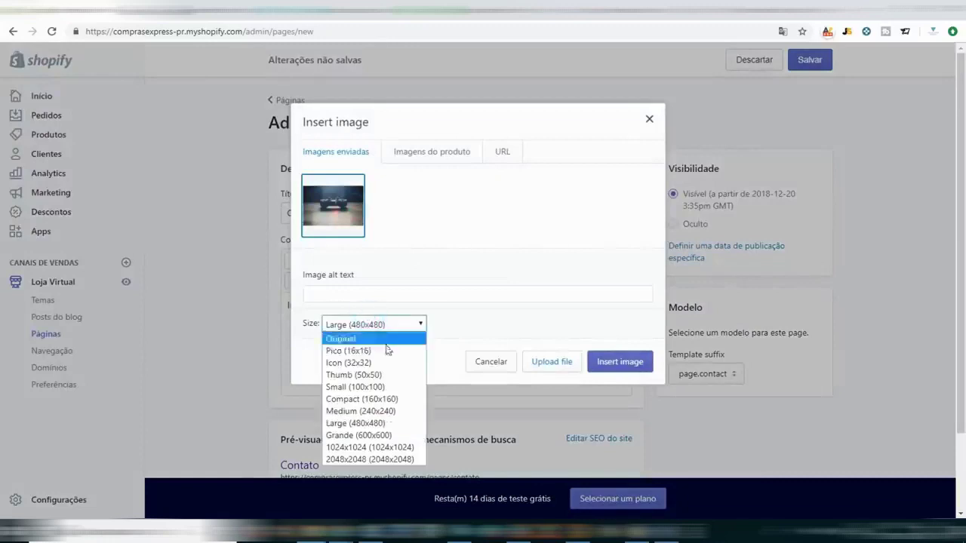
click(383, 385)
click(643, 366)
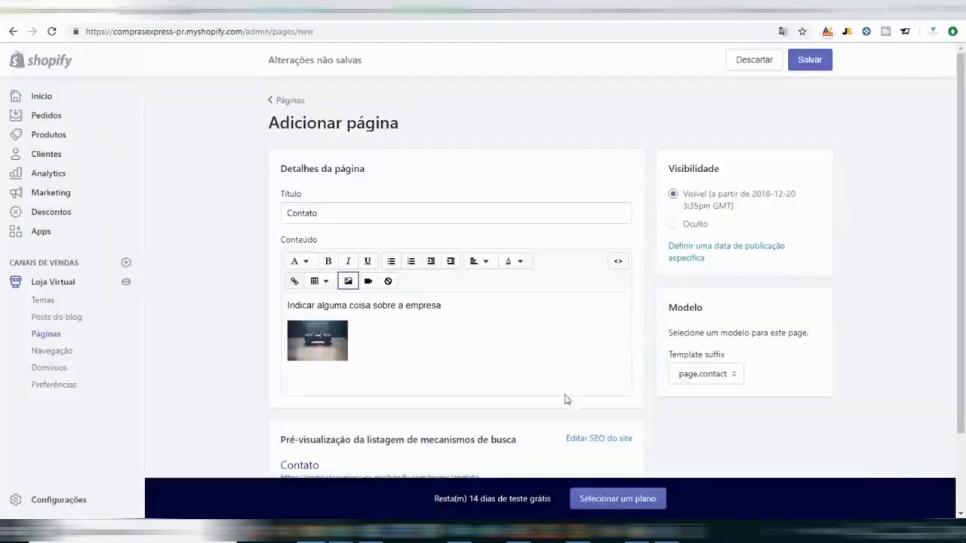
click(304, 345)
drag(346, 356, 469, 403)
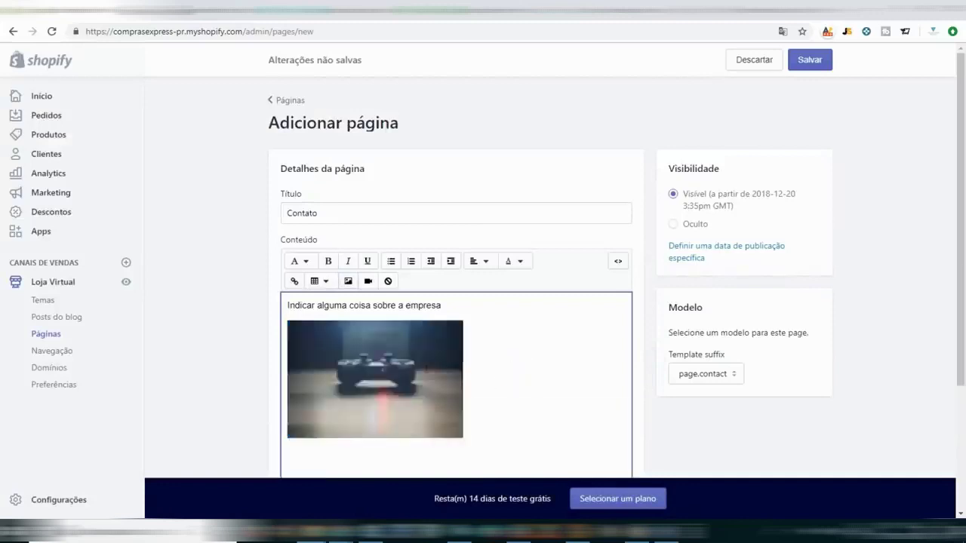
click(424, 367)
key(Delete)
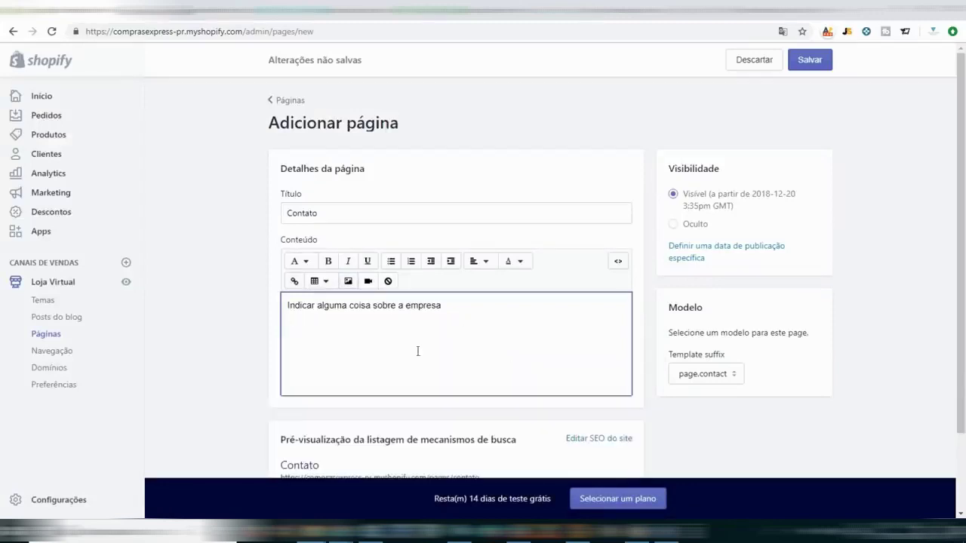
Re-insert the controller photo below the page text.
click(348, 281)
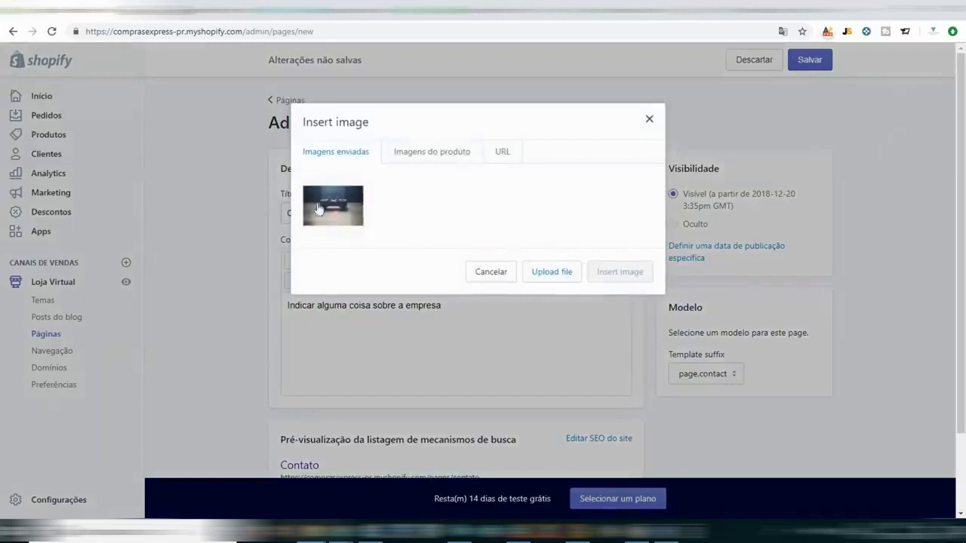
click(317, 209)
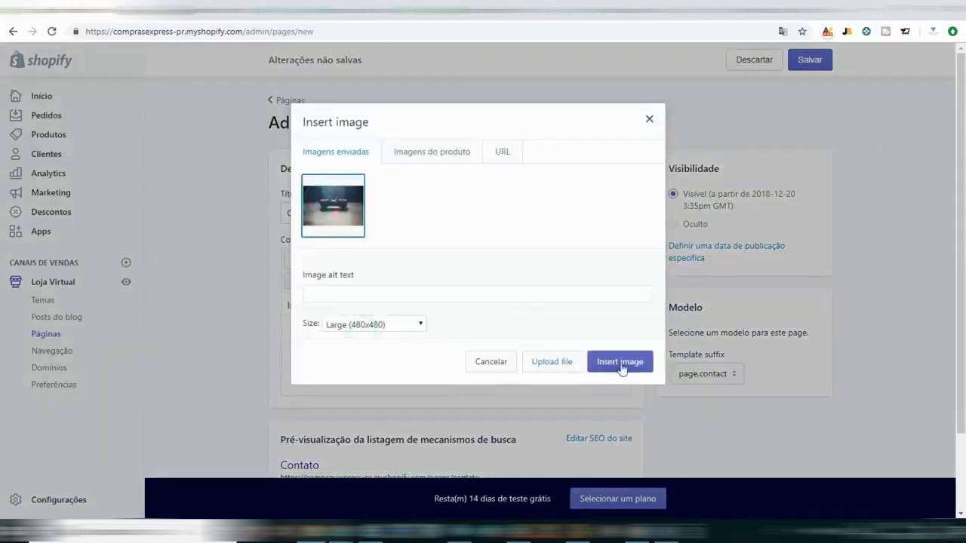
click(619, 362)
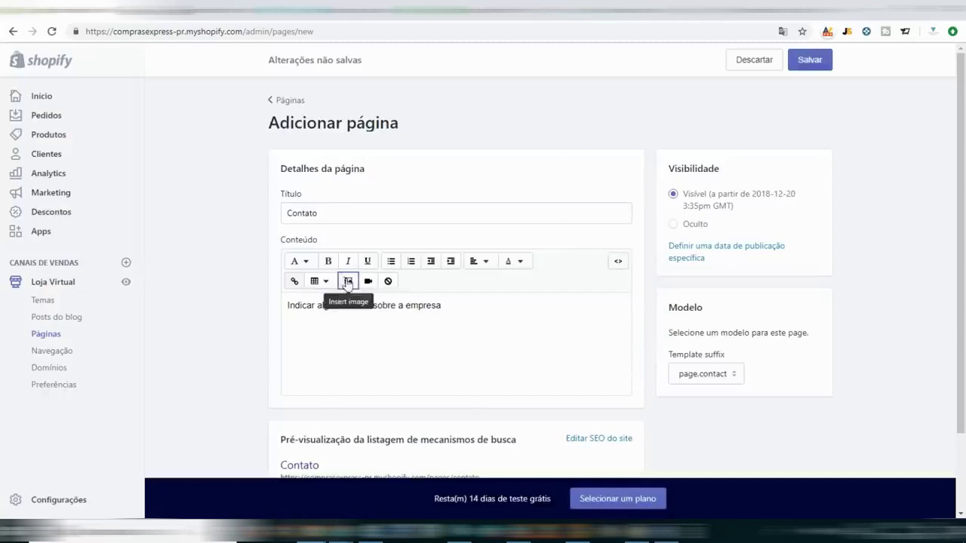
click(348, 280)
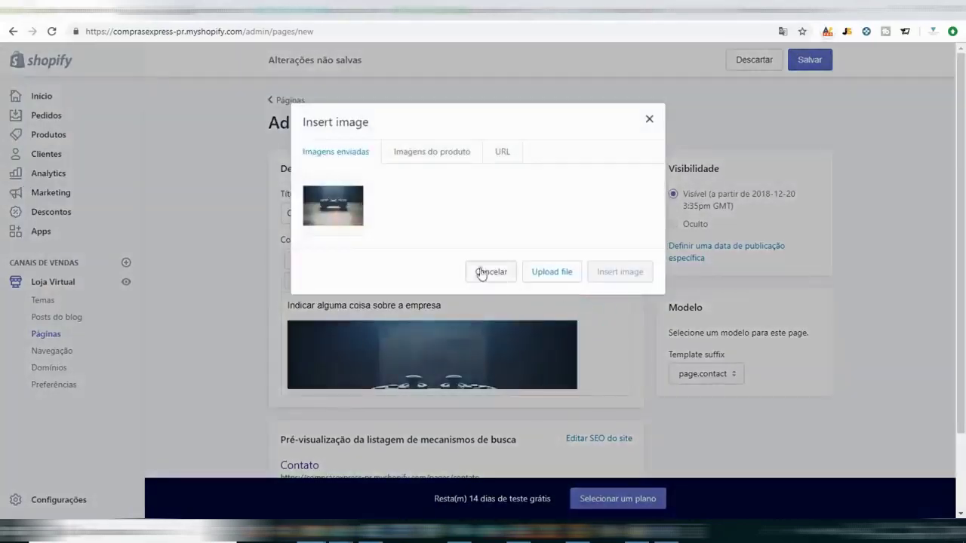
click(489, 272)
scroll(600, 355, down, 1)
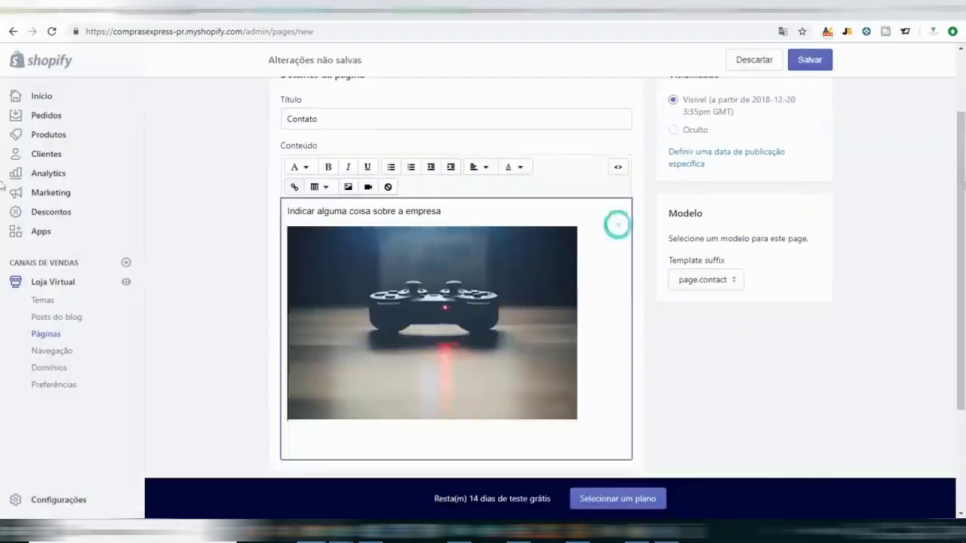
scroll(868, 98, up, 1)
Save the Contato page and review its text, photo and contact form on the live storefront.
click(820, 68)
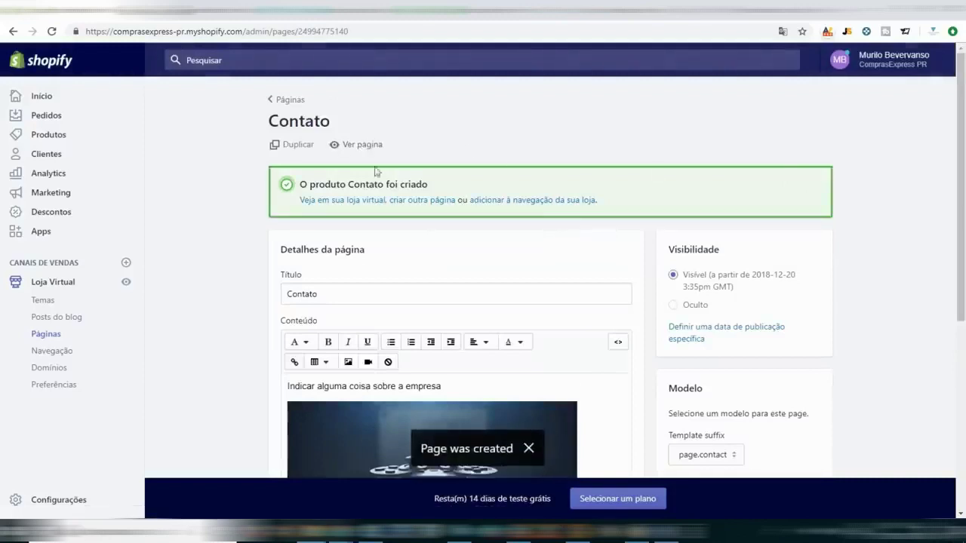
click(351, 150)
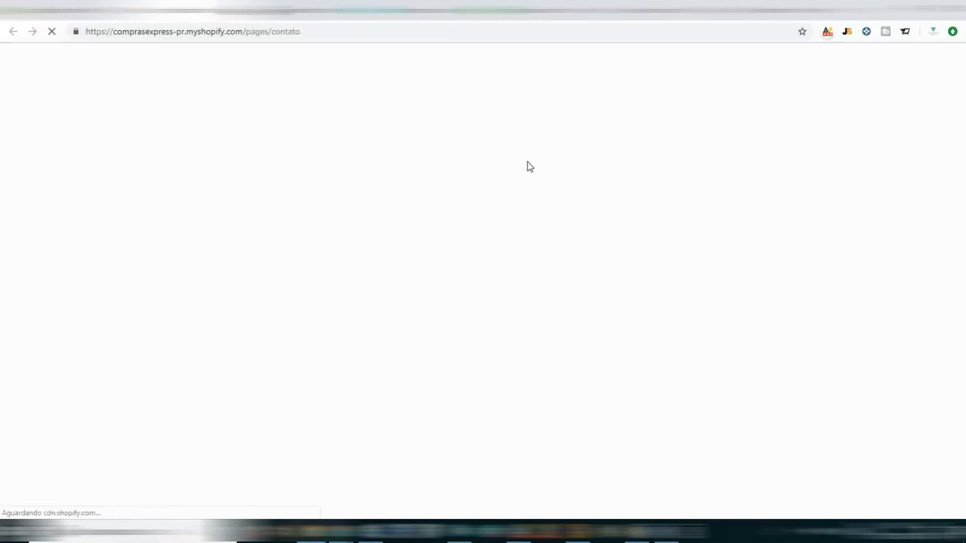
scroll(431, 319, down, 2)
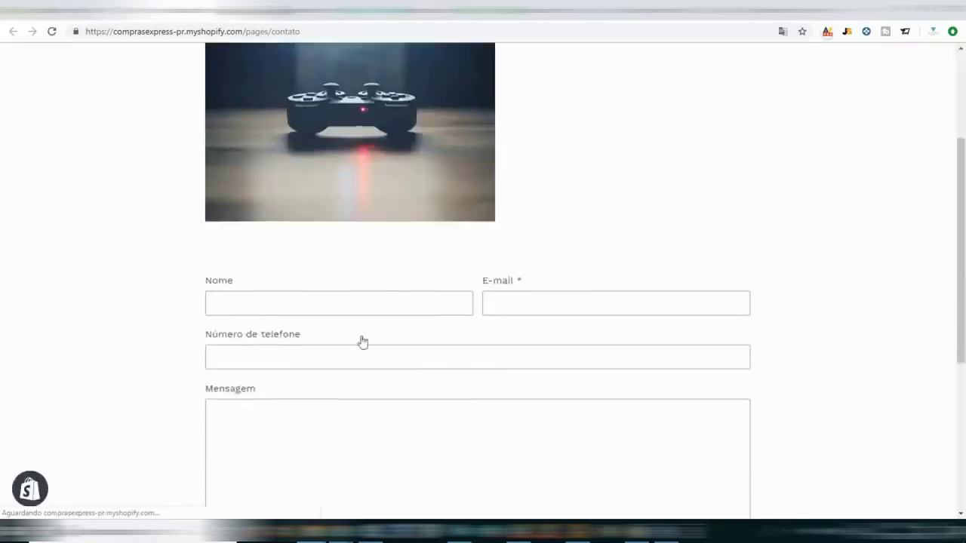
scroll(370, 230, up, 2)
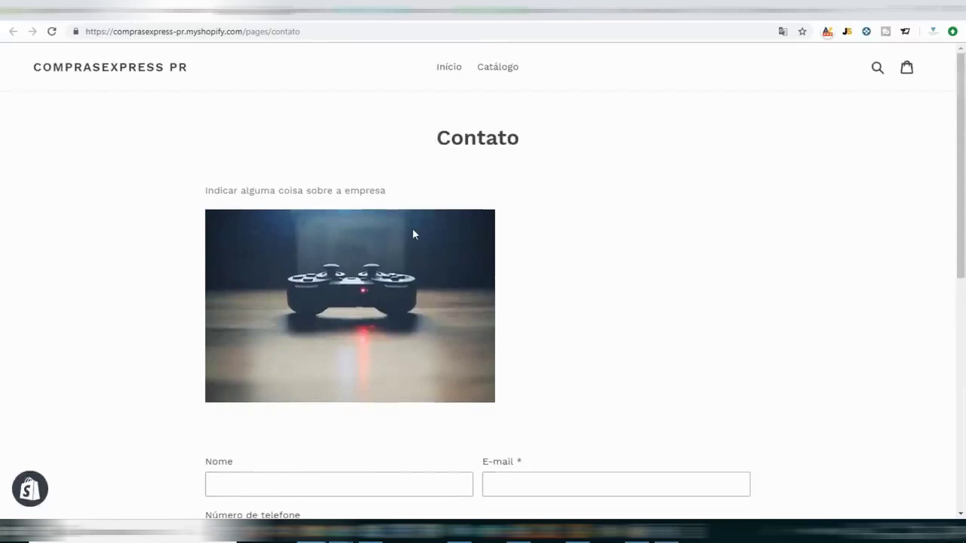
scroll(415, 234, down, 4)
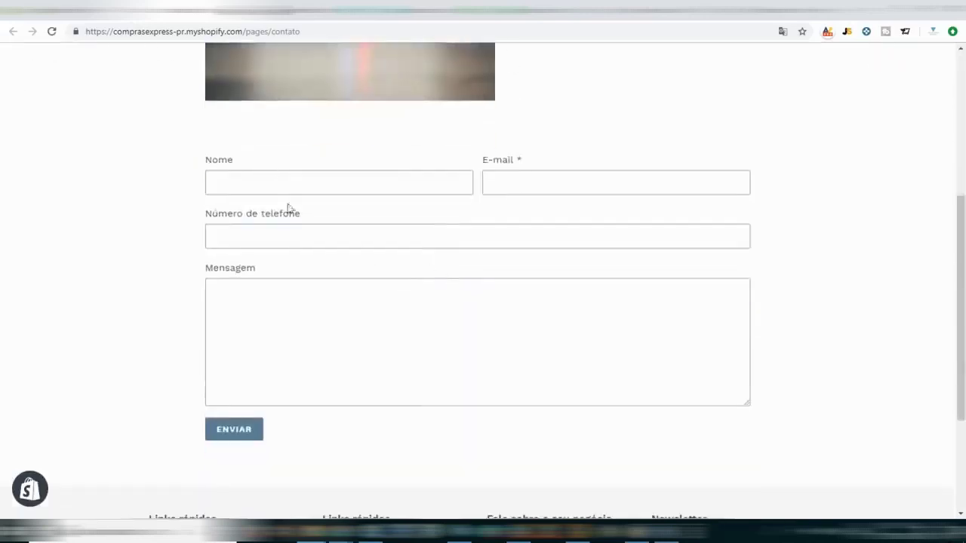
scroll(832, 349, up, 4)
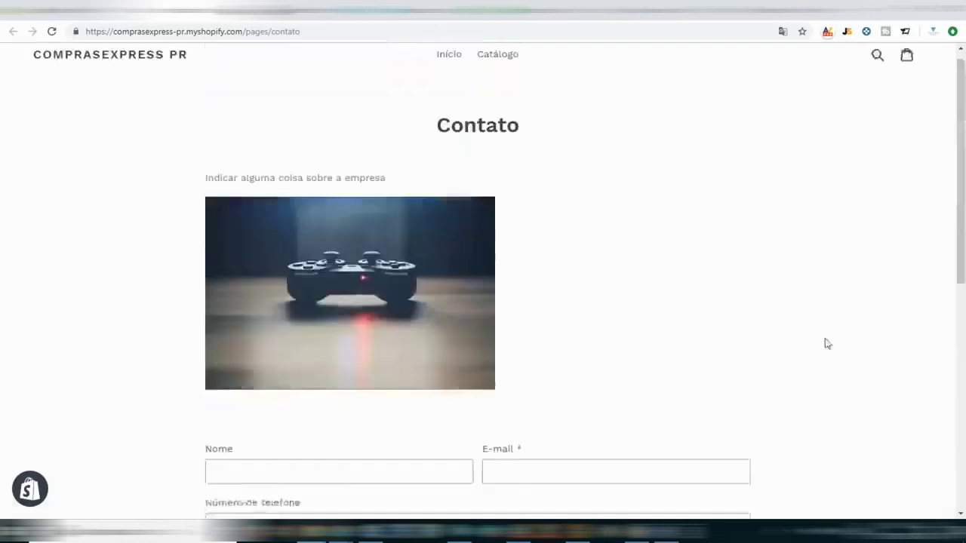
click(224, 14)
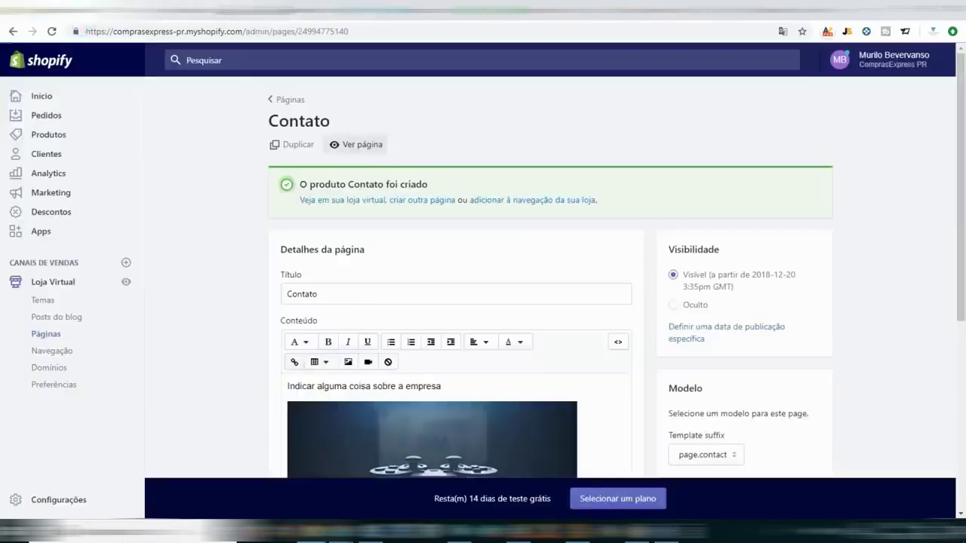
Create another new page titled 'Sobre Nós' and place the cursor in its empty content.
click(286, 100)
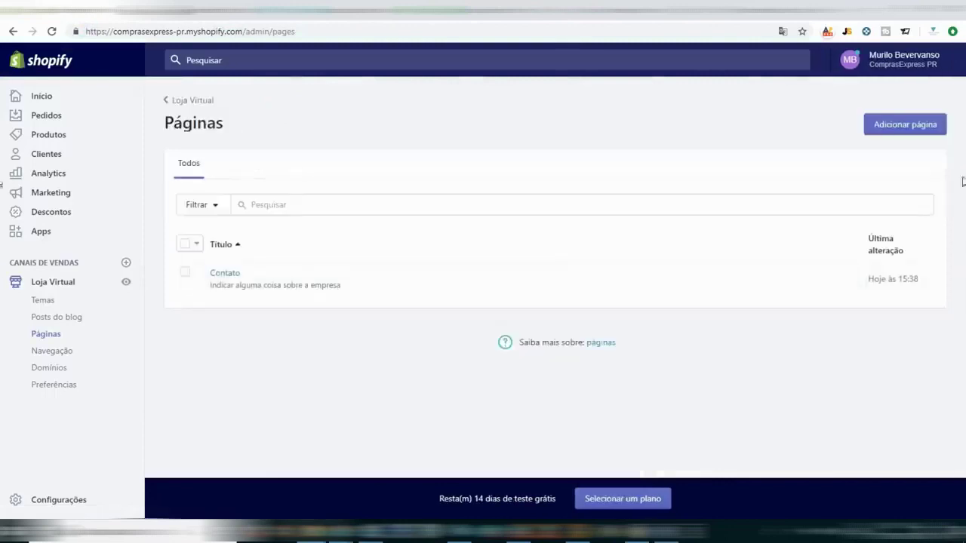
click(908, 127)
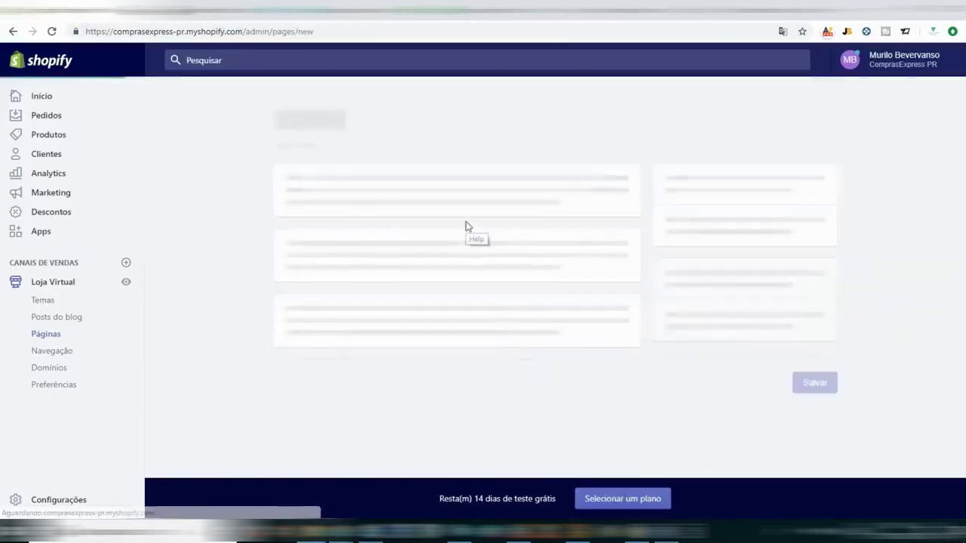
click(399, 212)
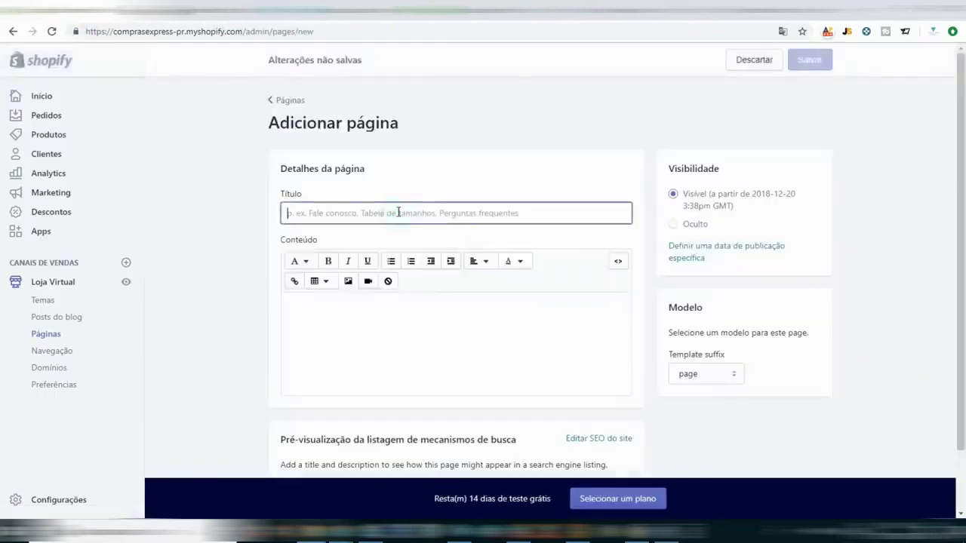
text(Sobre Nós)
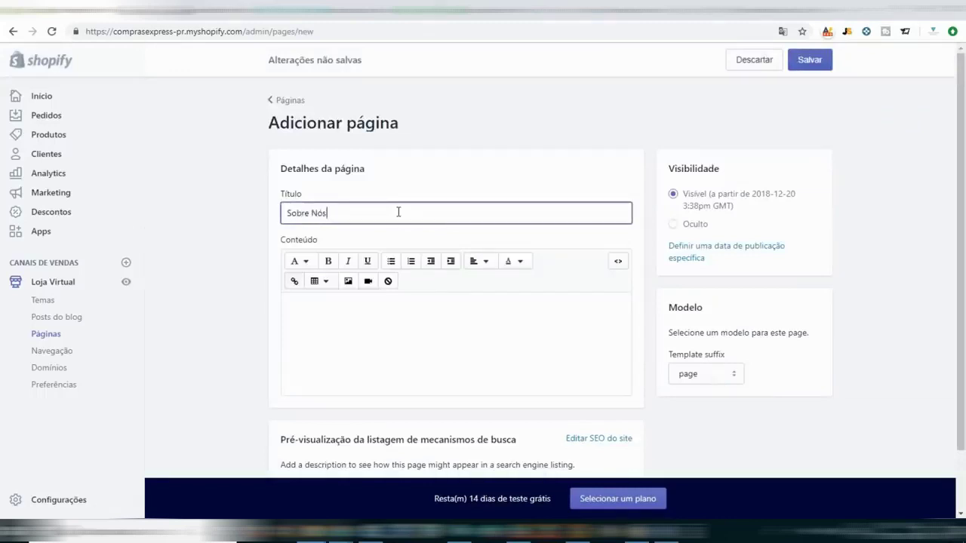
key(Tab)
key(Return)
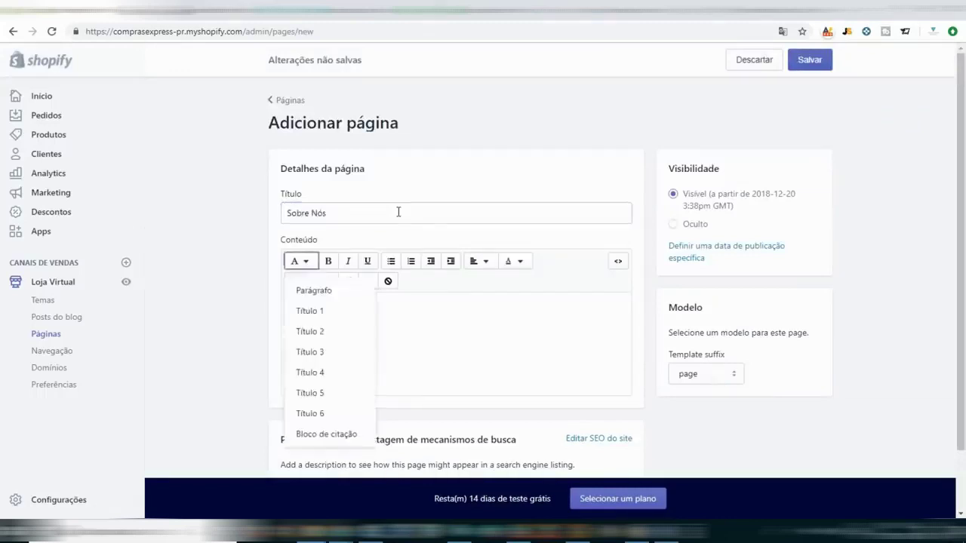
click(456, 313)
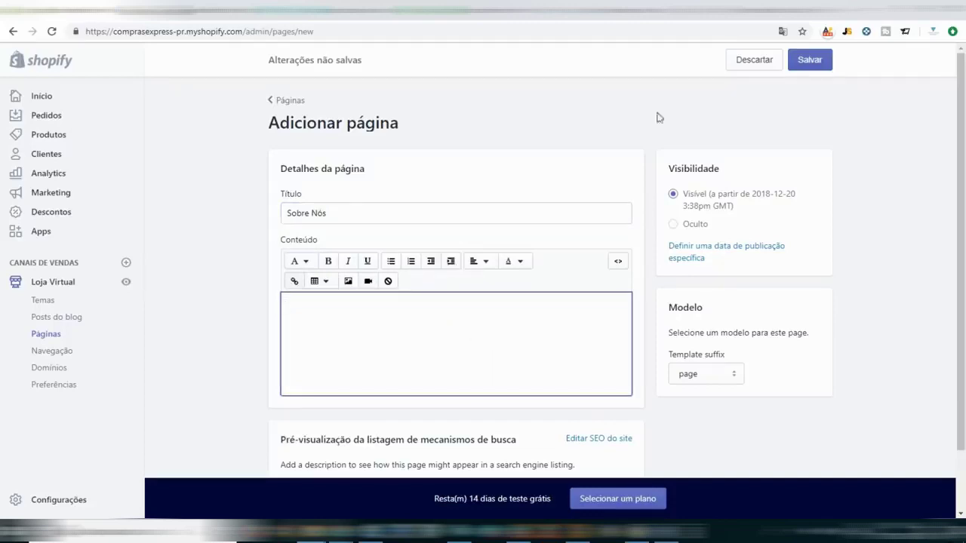
key(ctrl+t)
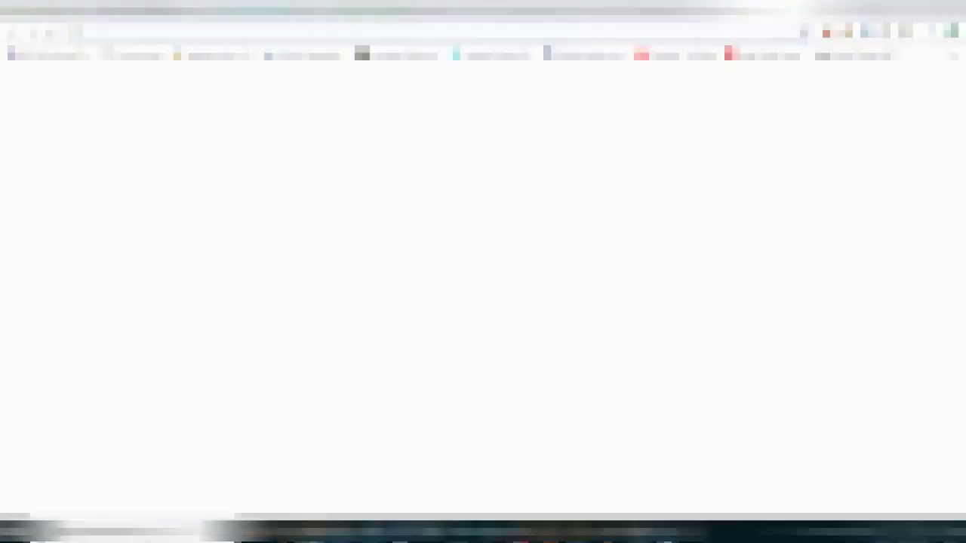
Load vendedorglobal.com.br's Sobre nós page and select its five about-us paragraphs.
key(Return)
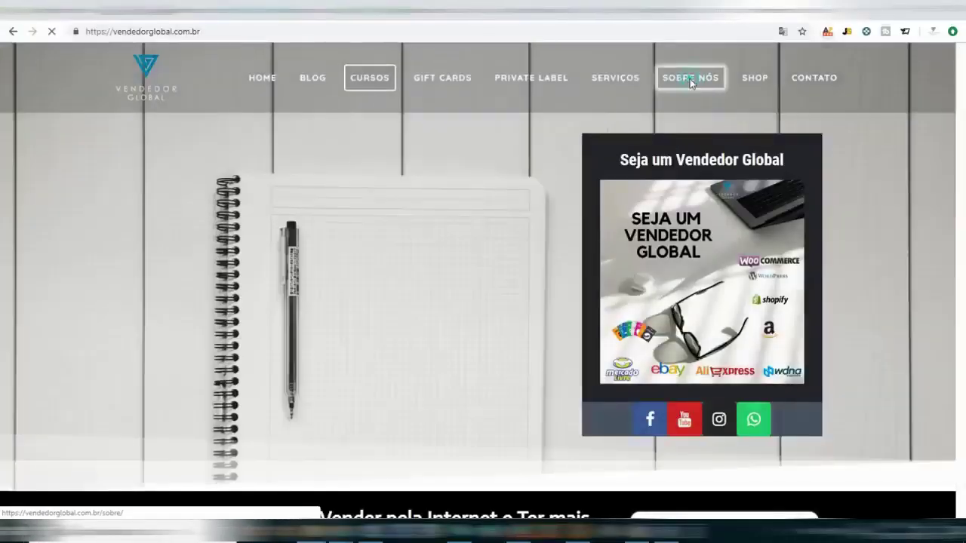
click(690, 78)
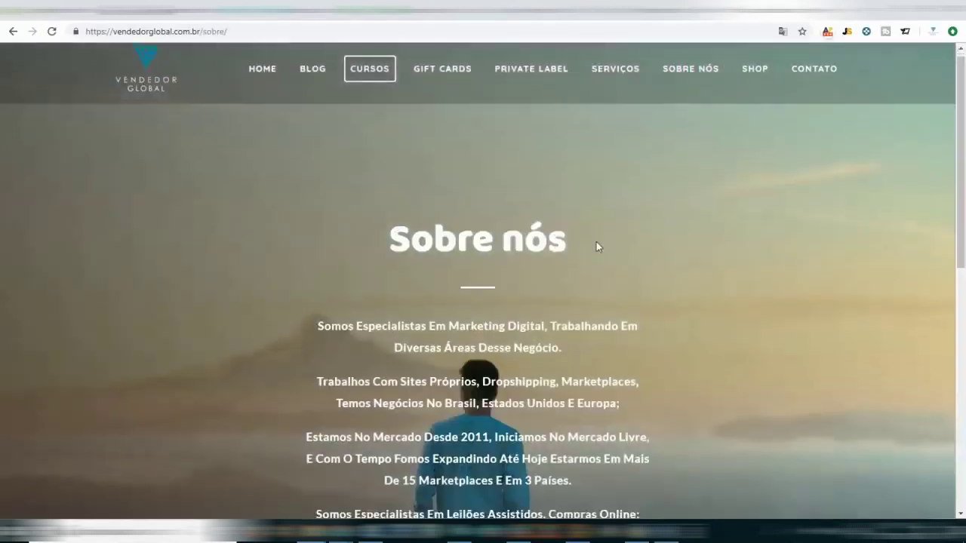
scroll(596, 247, down, 4)
scroll(591, 243, up, 3)
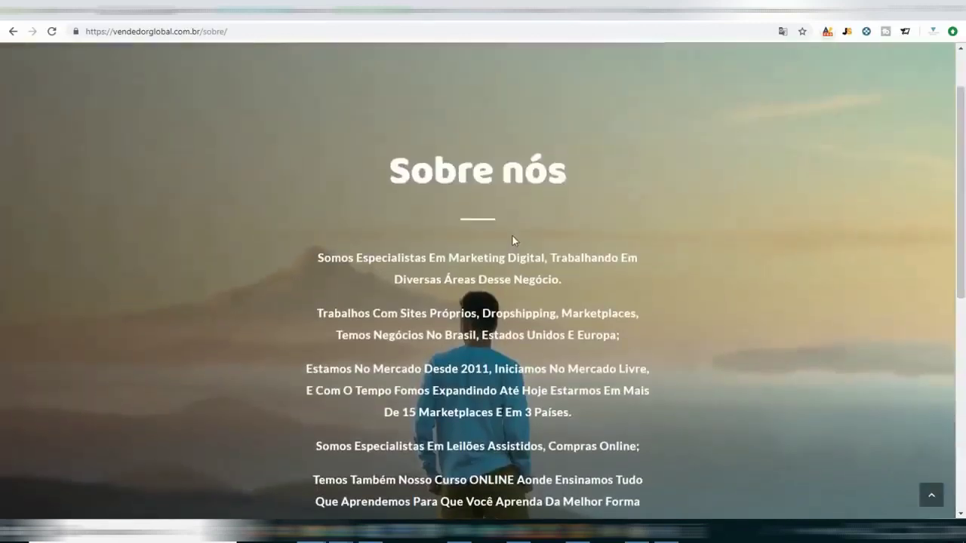
scroll(345, 255, down, 2)
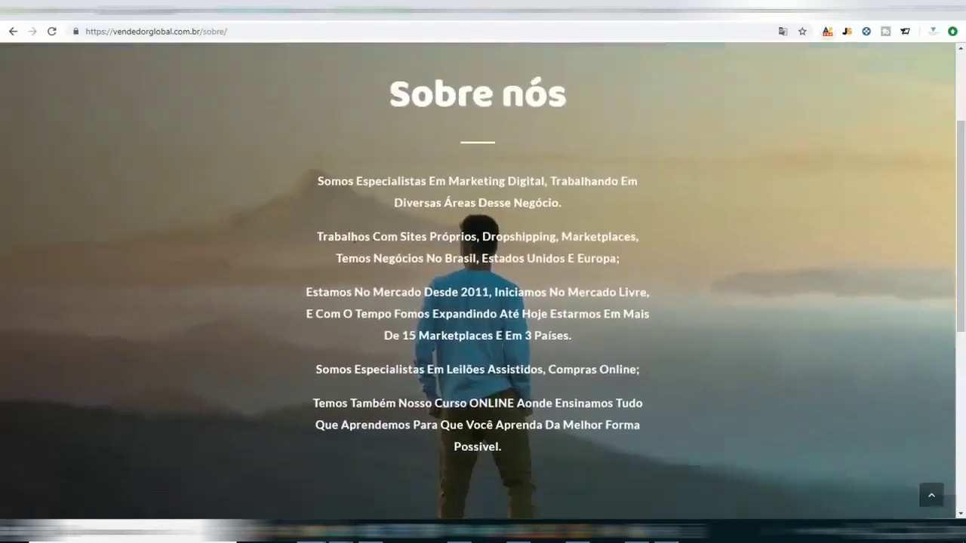
scroll(427, 374, down, 5)
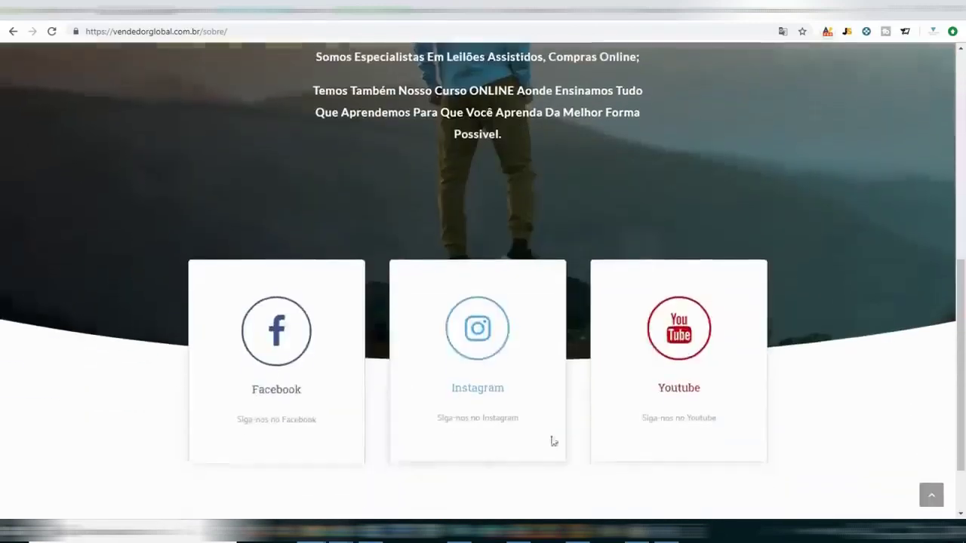
scroll(744, 347, down, 1)
scroll(710, 447, up, 10)
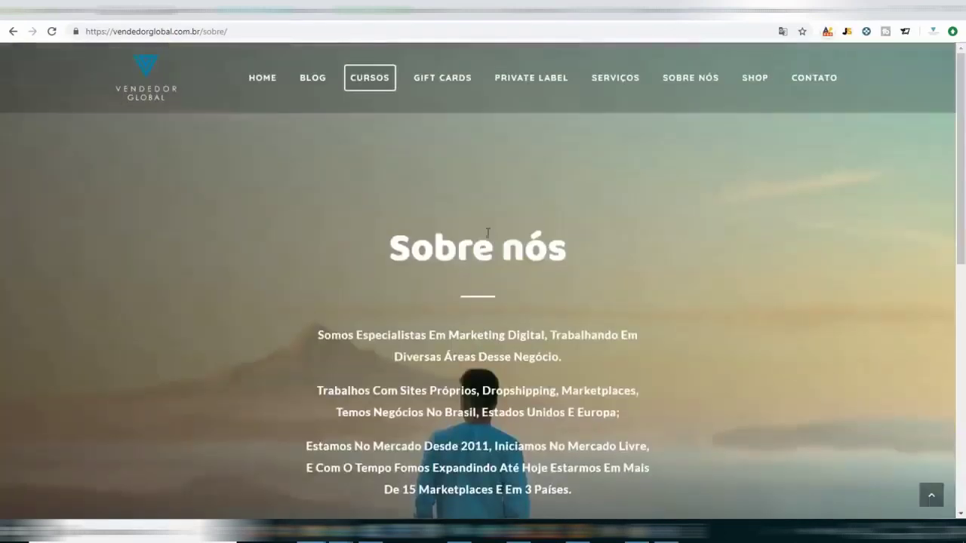
drag(325, 335, 301, 97)
key(ctrl+c)
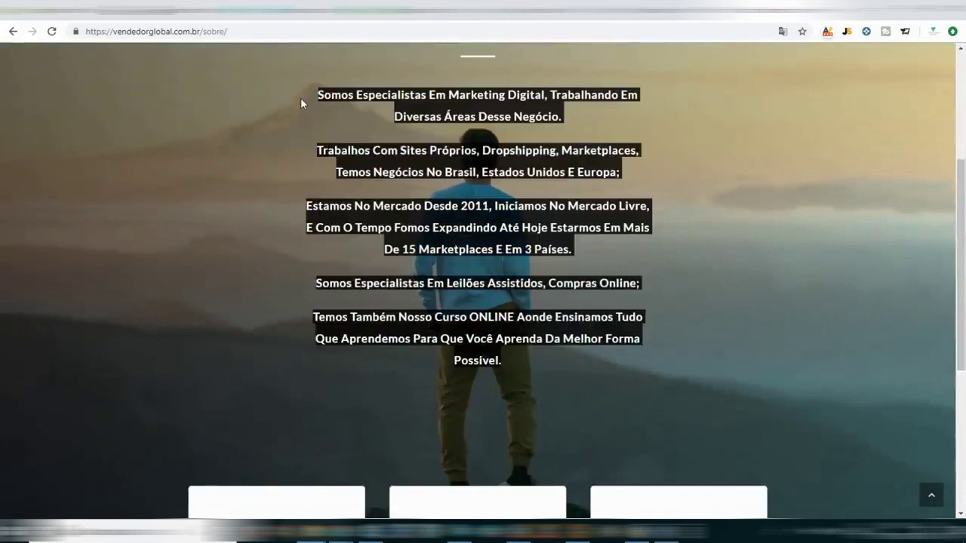
click(177, 15)
Paste the five copied paragraphs into the Sobre Nós content and save the page.
key(ctrl+v)
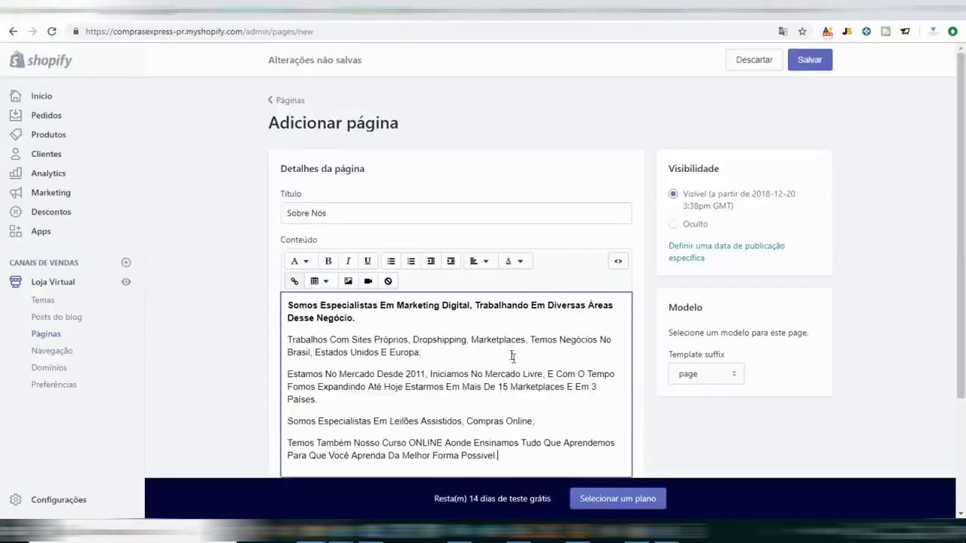
scroll(513, 355, down, 1)
scroll(731, 362, up, 1)
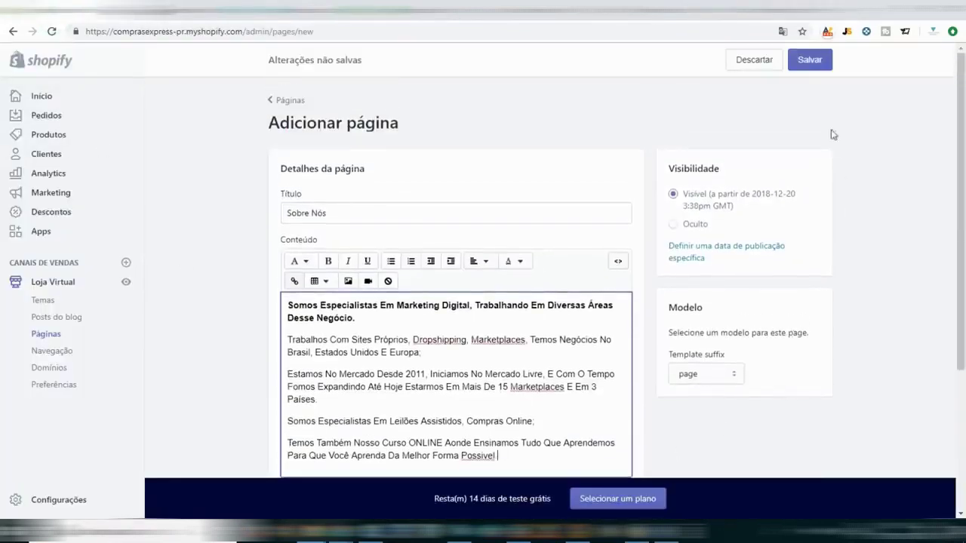
click(809, 59)
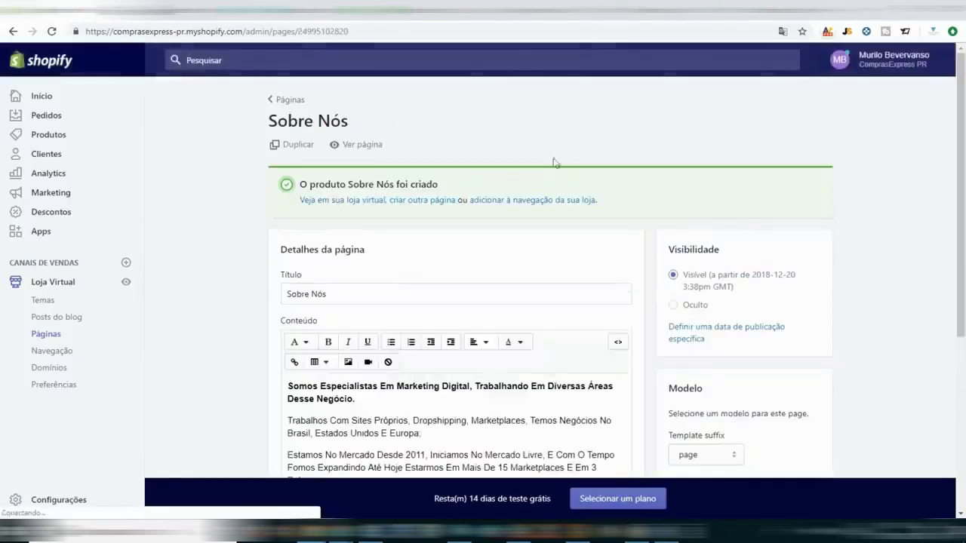
View the Sobre Nós page on the live store and compare it with the vendedorglobal source pages.
click(371, 150)
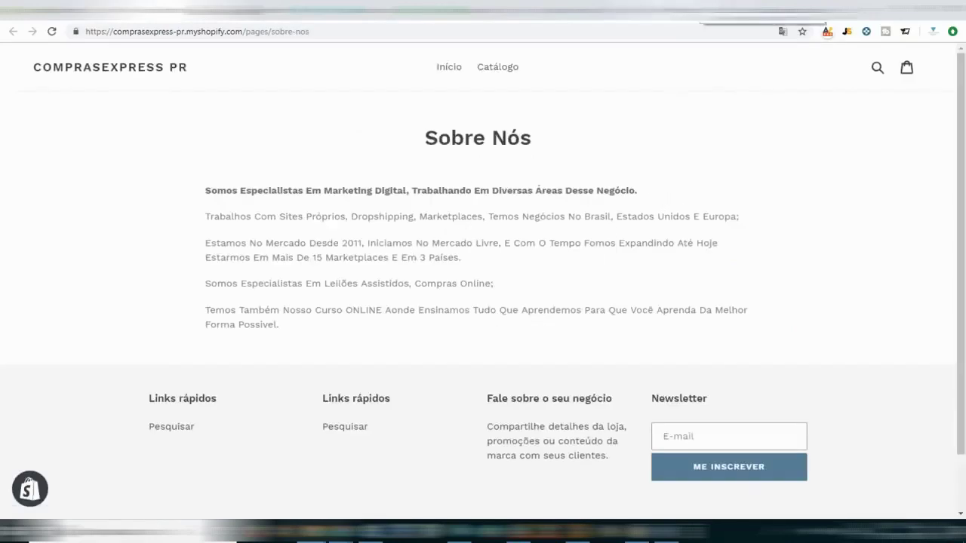
click(755, 16)
click(803, 14)
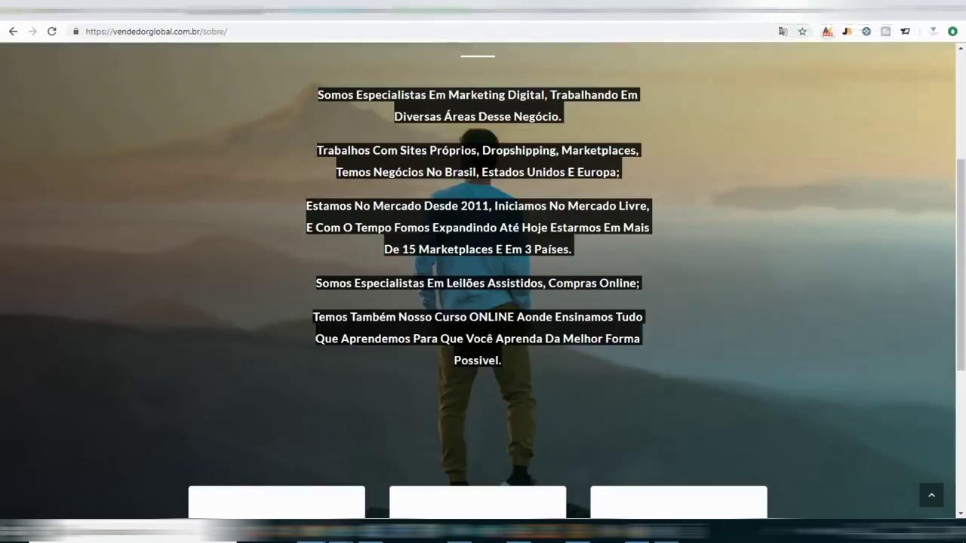
click(226, 13)
scroll(443, 320, down, 2)
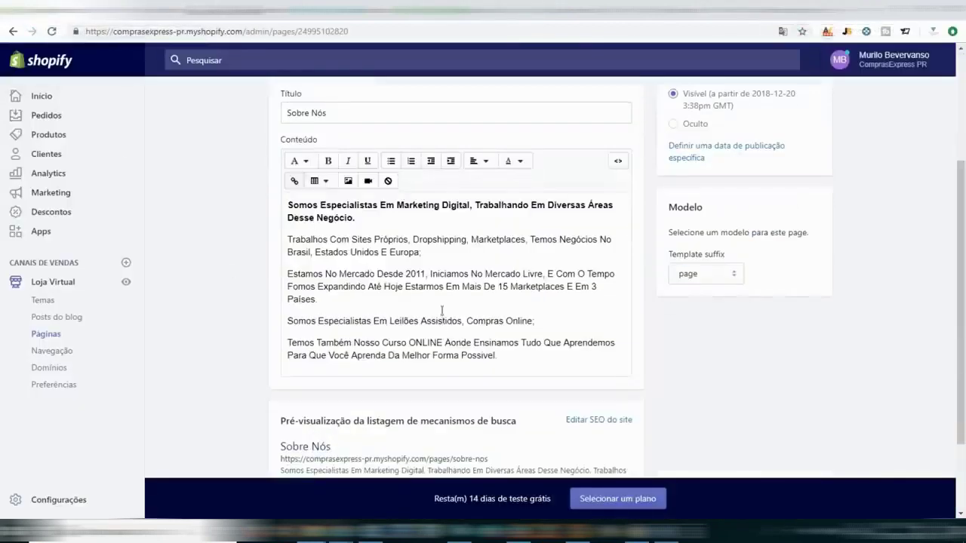
Insert the doll product photo at Grande (600x600) size at the top of the content.
click(288, 205)
click(348, 182)
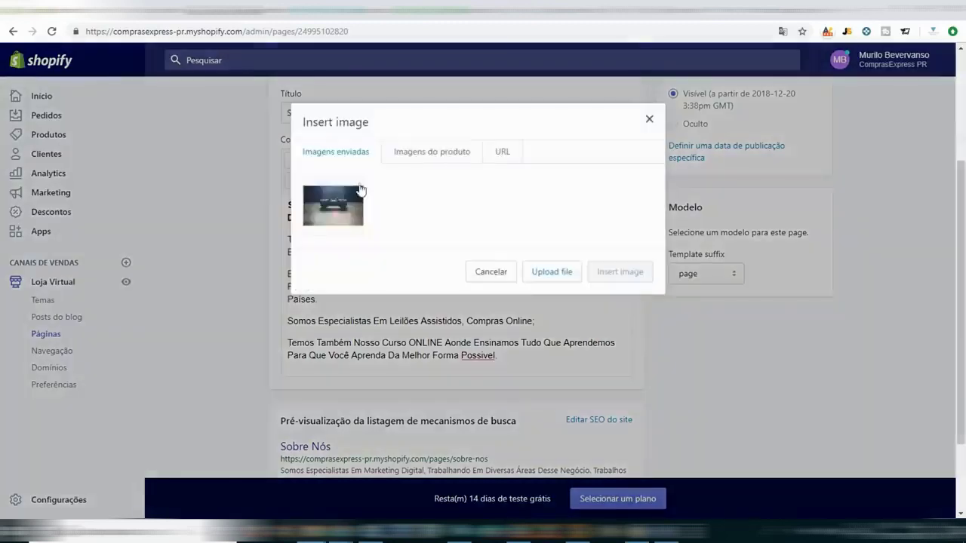
click(420, 155)
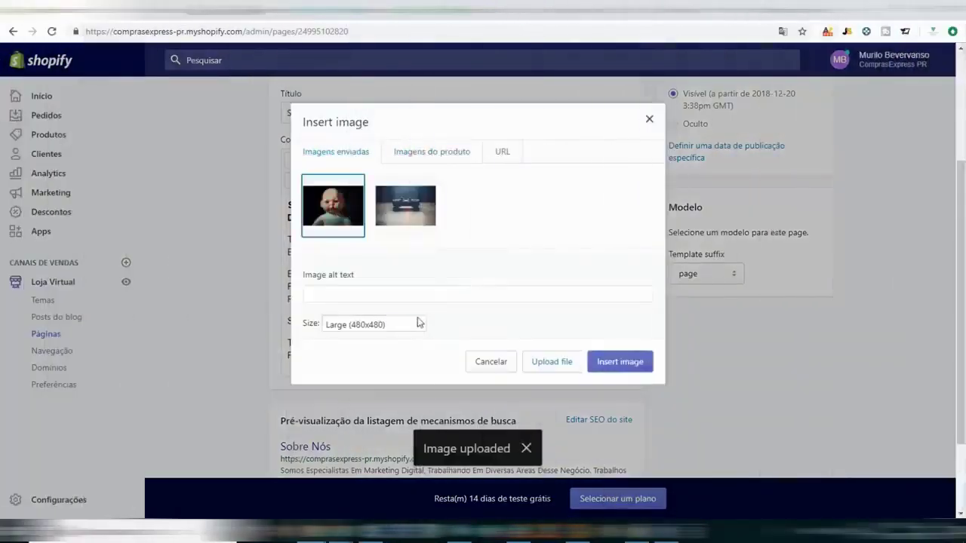
click(419, 323)
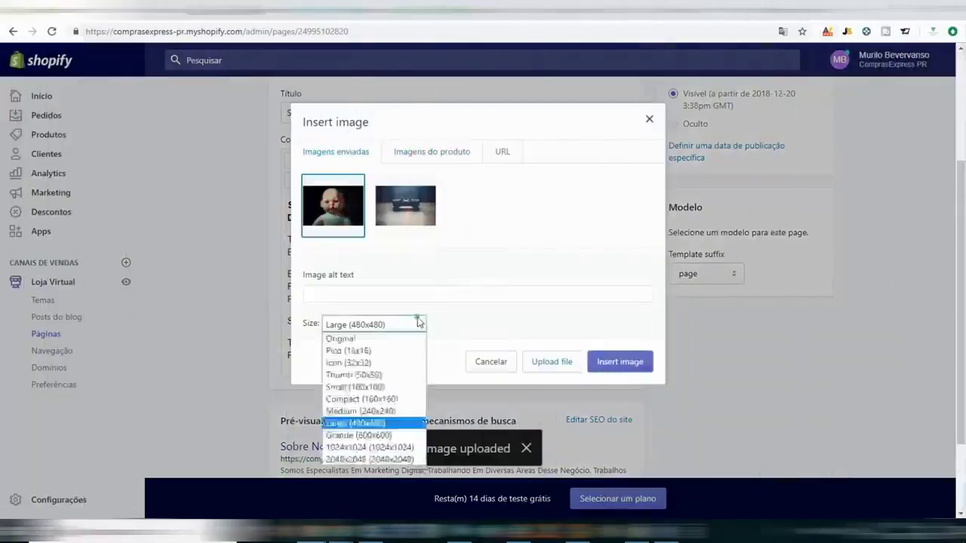
click(392, 435)
click(619, 362)
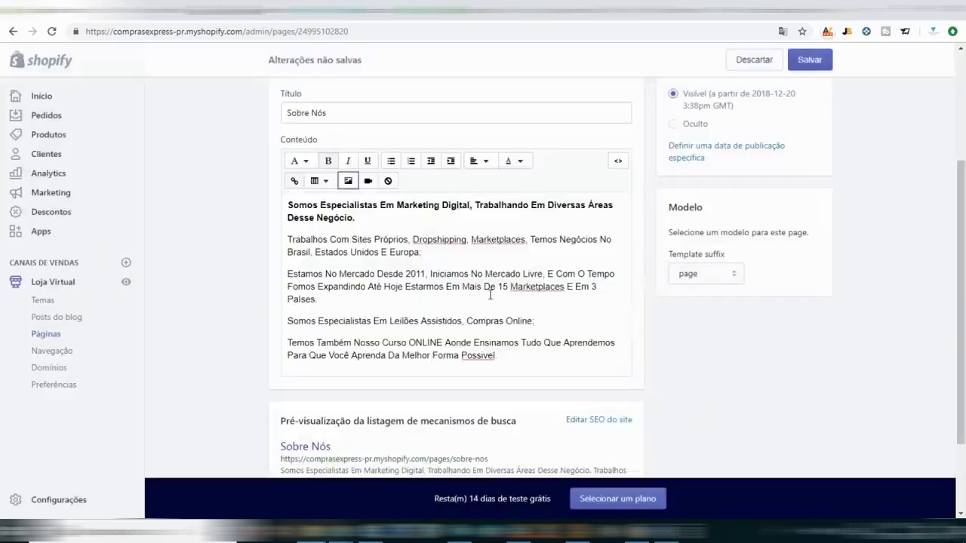
Confirm the doll image sits above the text and save the Sobre Nós page again.
scroll(604, 325, down, 2)
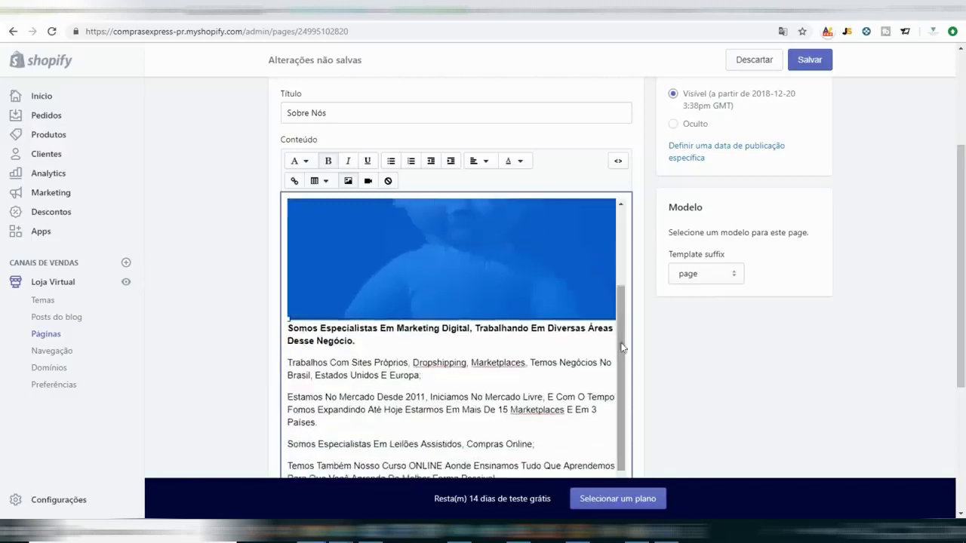
click(604, 324)
click(505, 289)
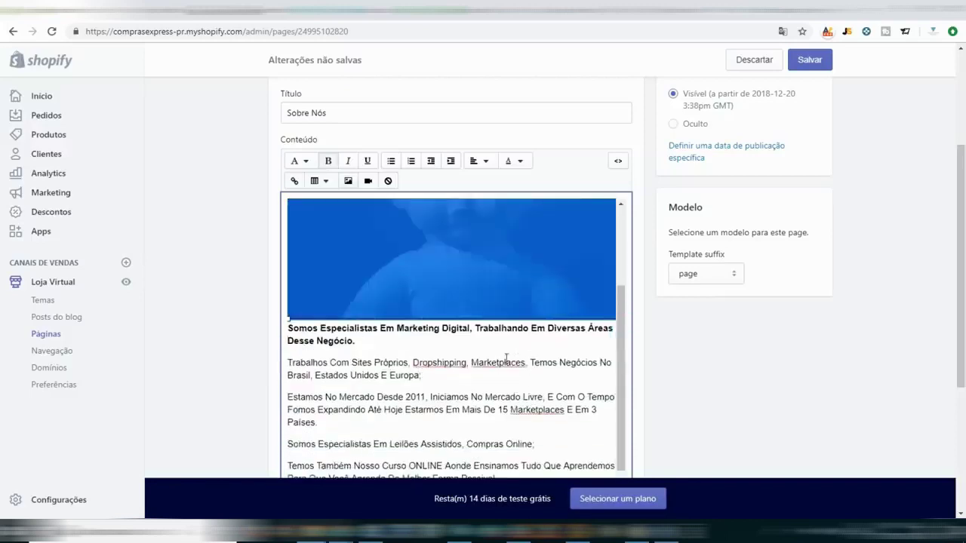
click(810, 60)
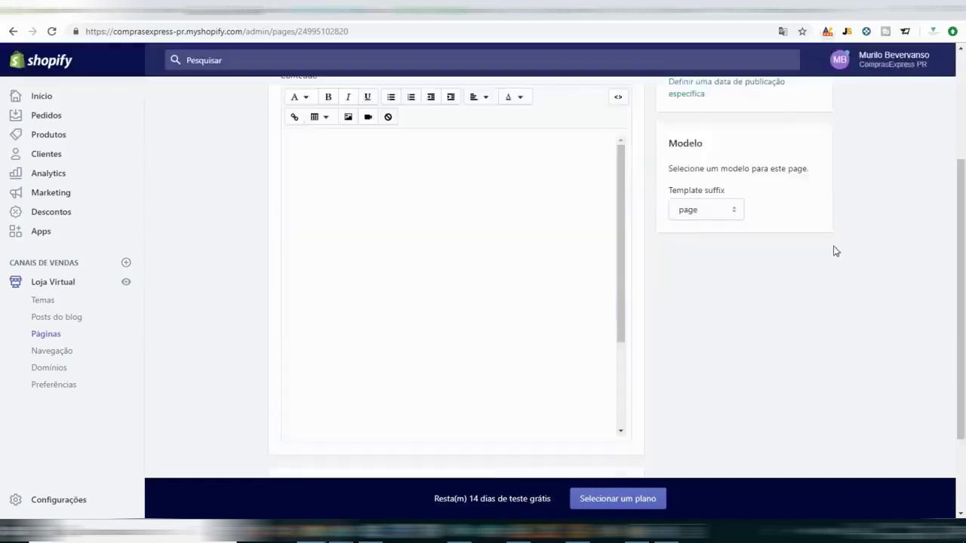
scroll(649, 315, up, 3)
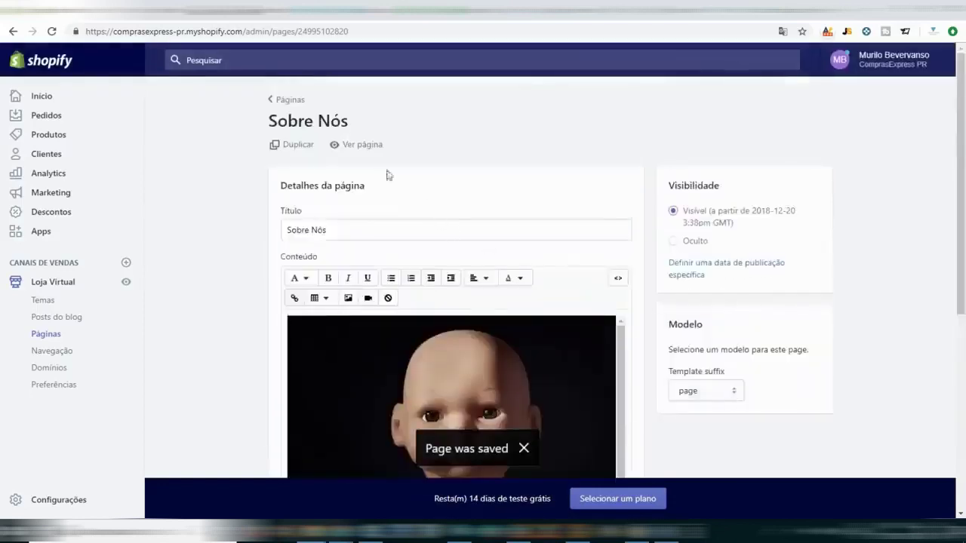
click(371, 155)
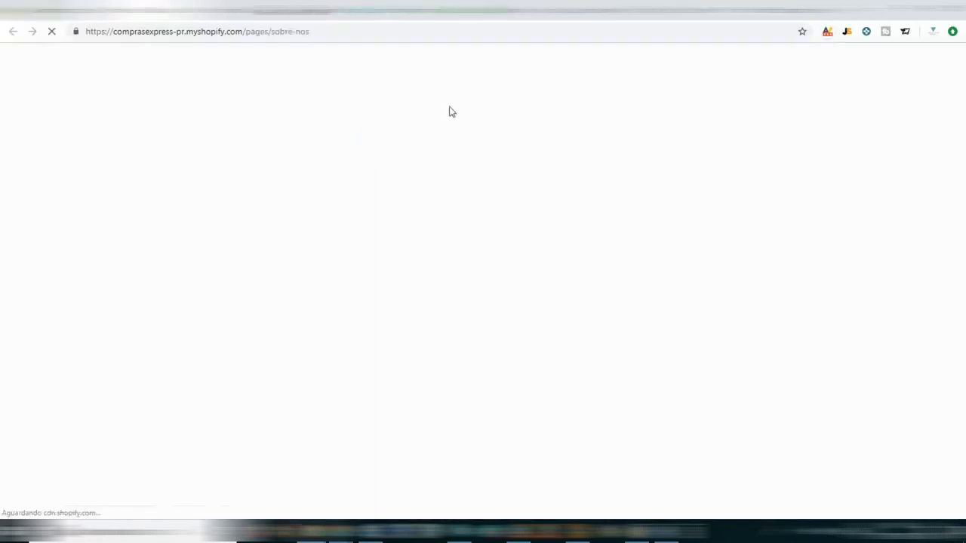
scroll(562, 250, down, 1)
scroll(563, 251, down, 3)
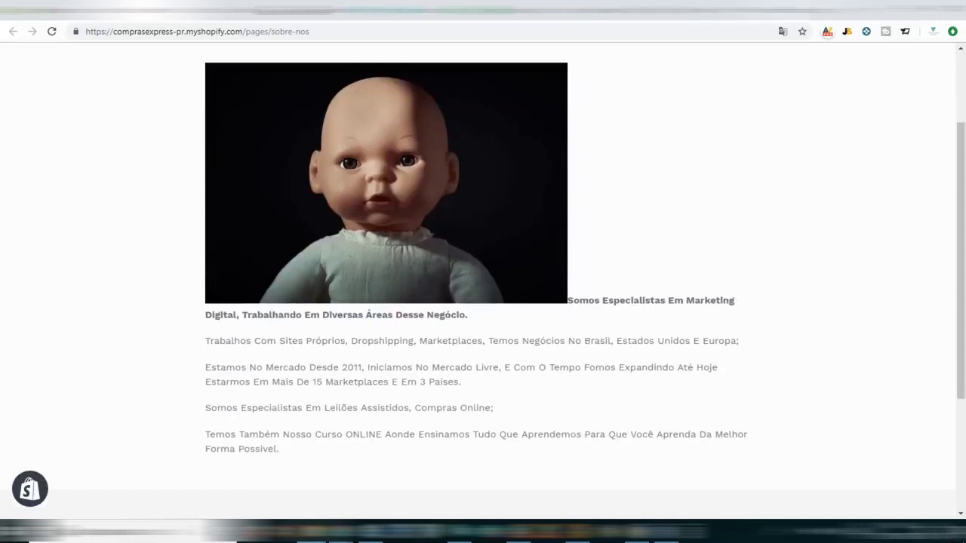
key(ctrl+Tab)
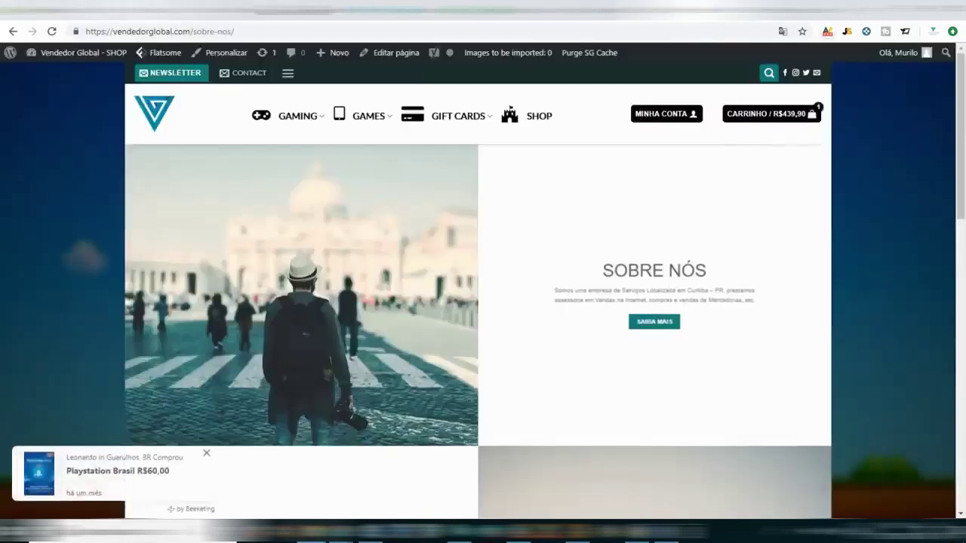
key(ctrl+Tab)
scroll(496, 332, down, 5)
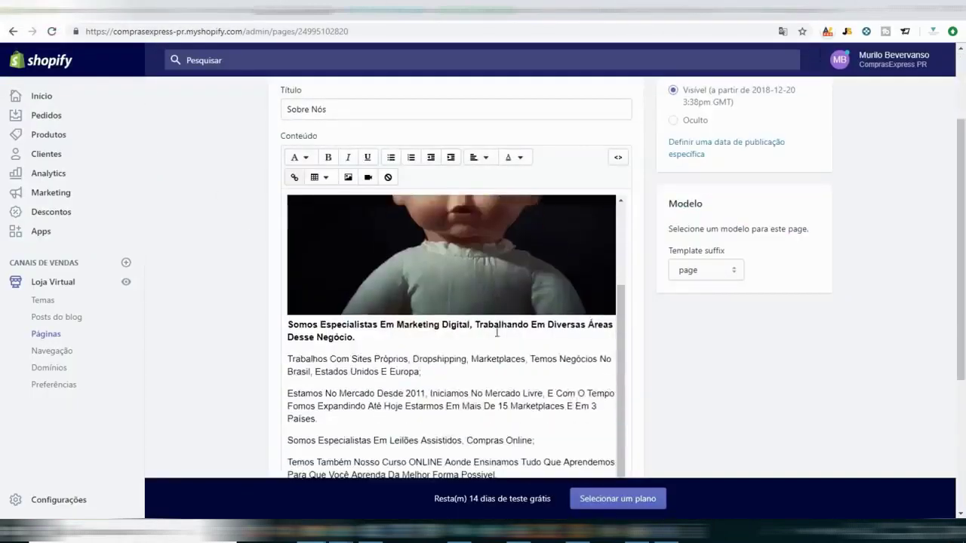
Set the doll image on the Sobre Nós page to Alinhar à esquerda and save the page.
click(419, 251)
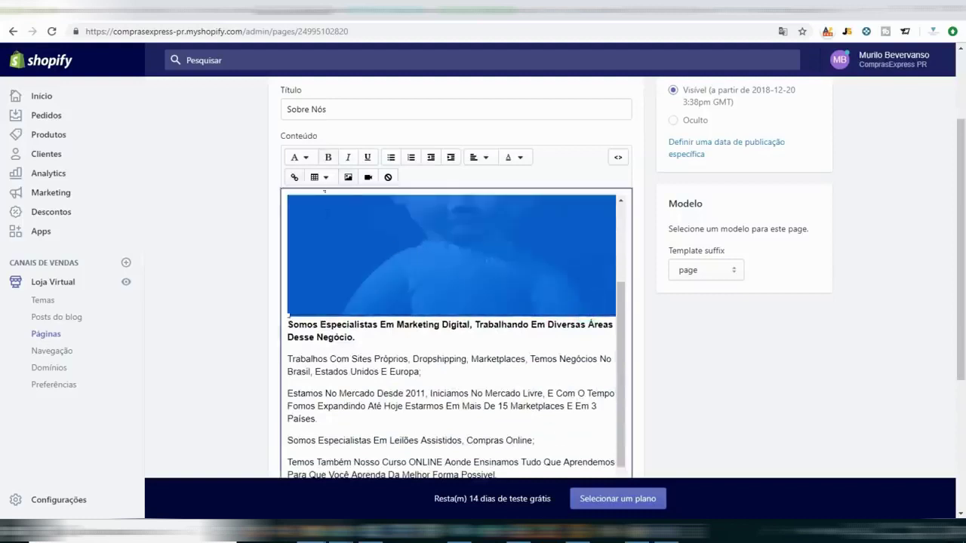
click(320, 177)
click(449, 179)
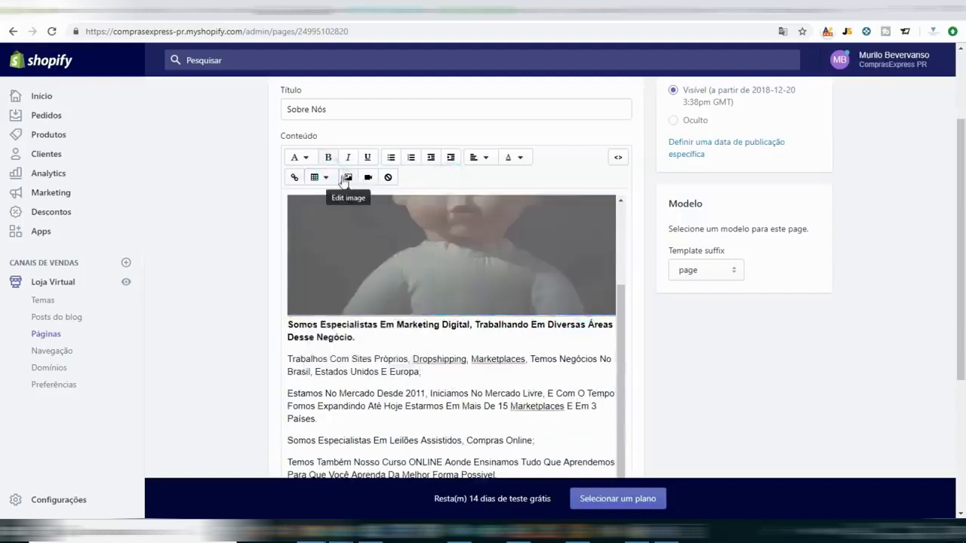
click(376, 276)
right_click(376, 278)
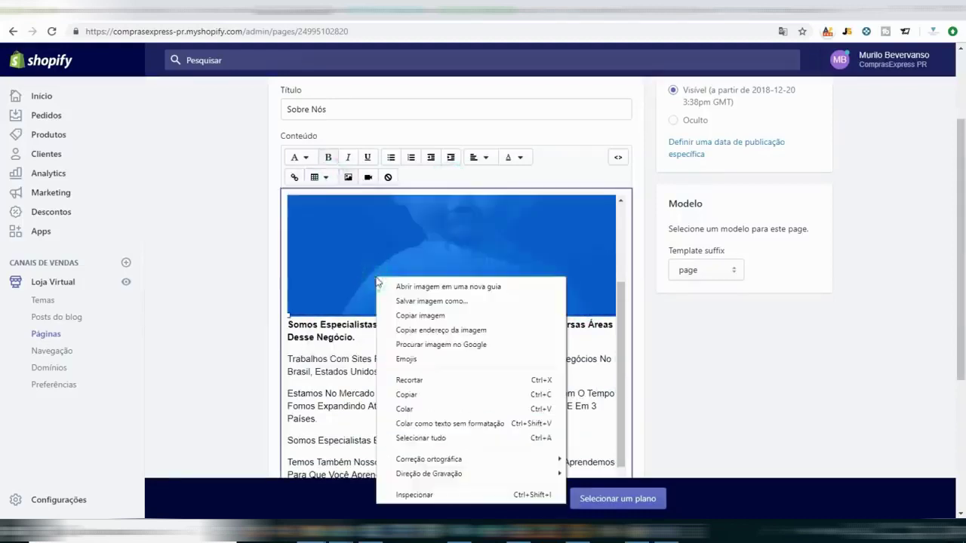
click(358, 268)
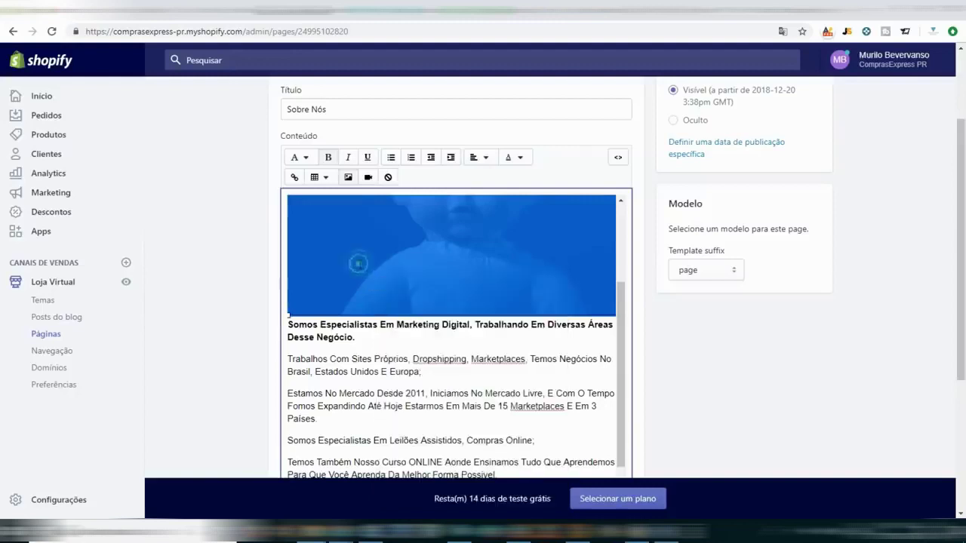
click(472, 161)
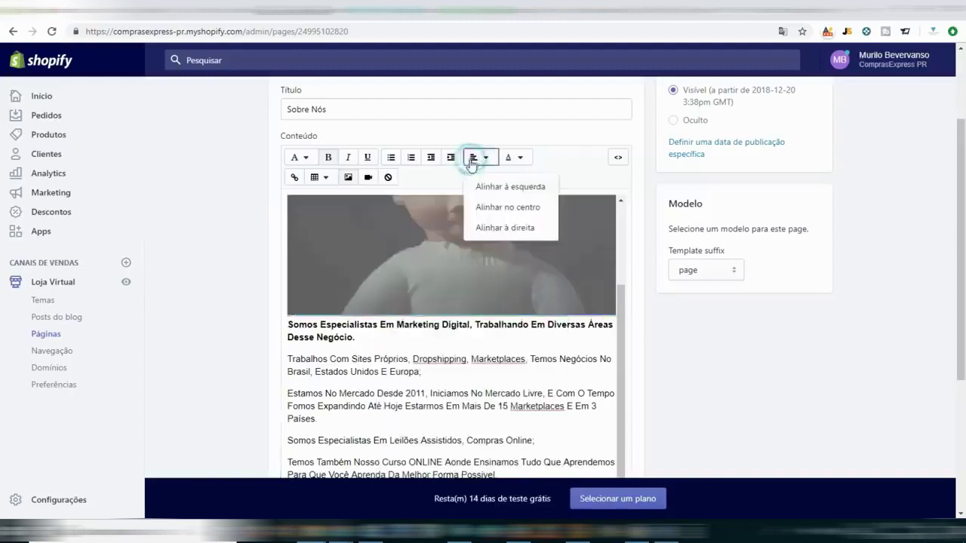
click(495, 187)
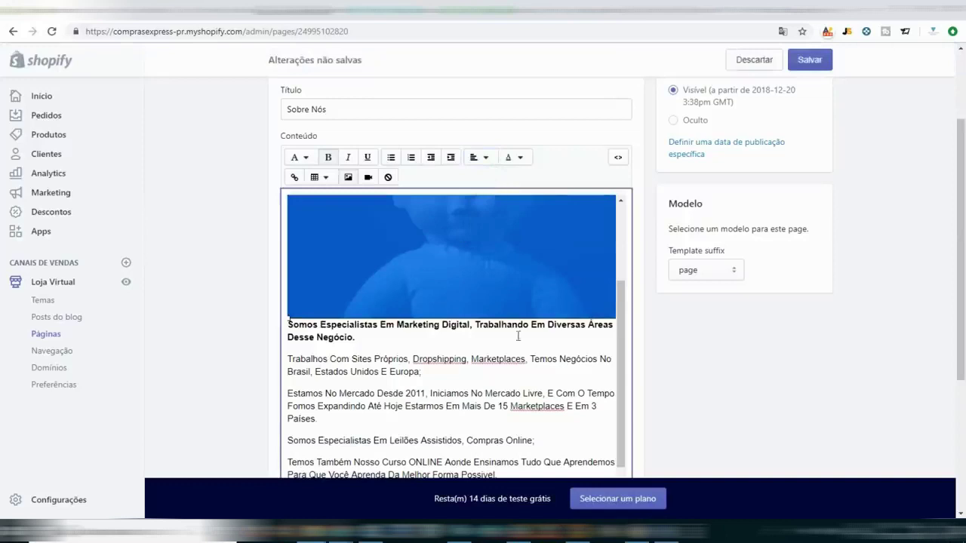
click(810, 61)
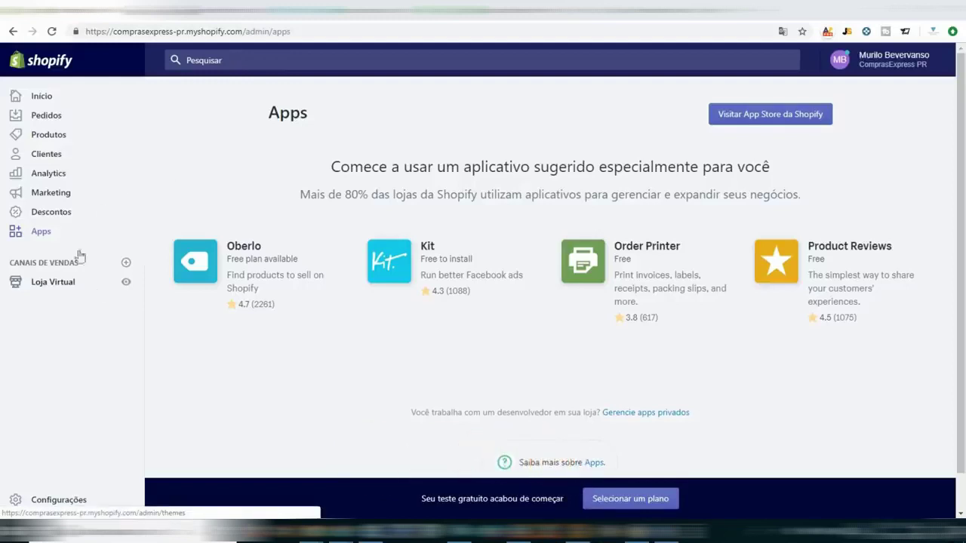
Create a new store page titled 'Contato' from Loja Virtual > Páginas.
click(58, 288)
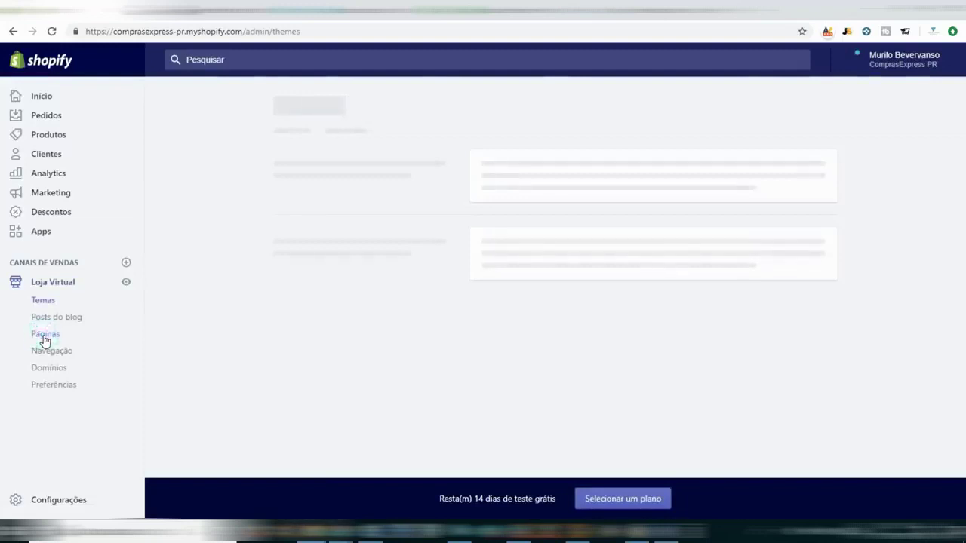
click(44, 340)
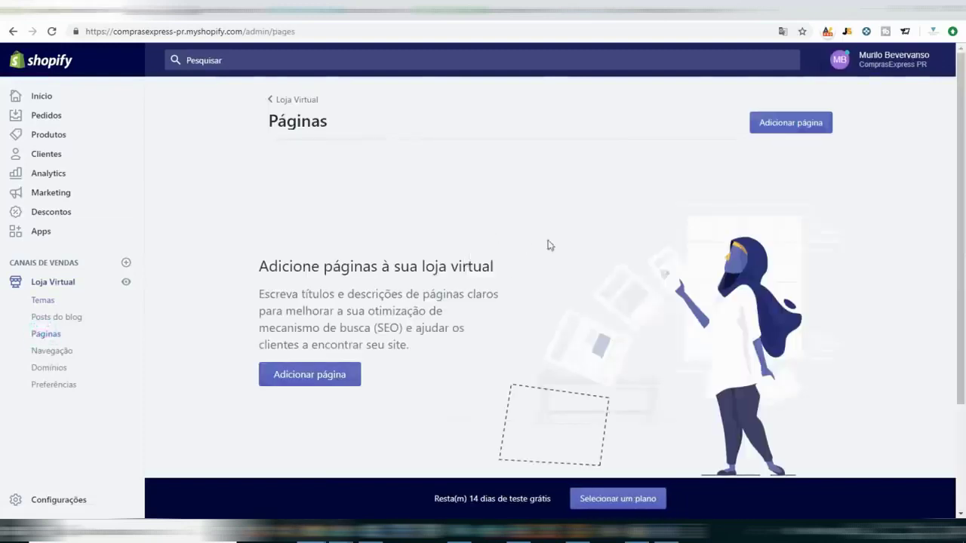
click(783, 125)
click(435, 213)
text(Contato)
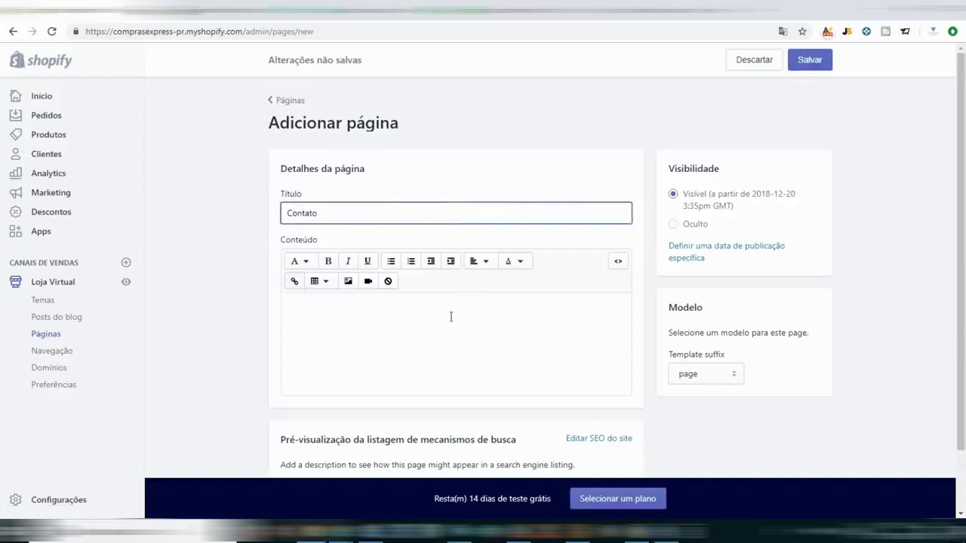
click(404, 334)
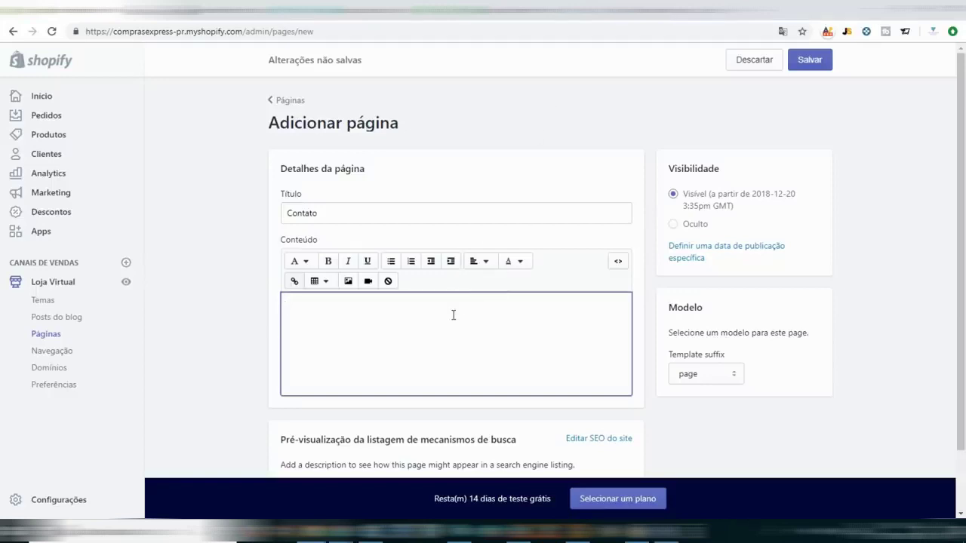
click(714, 382)
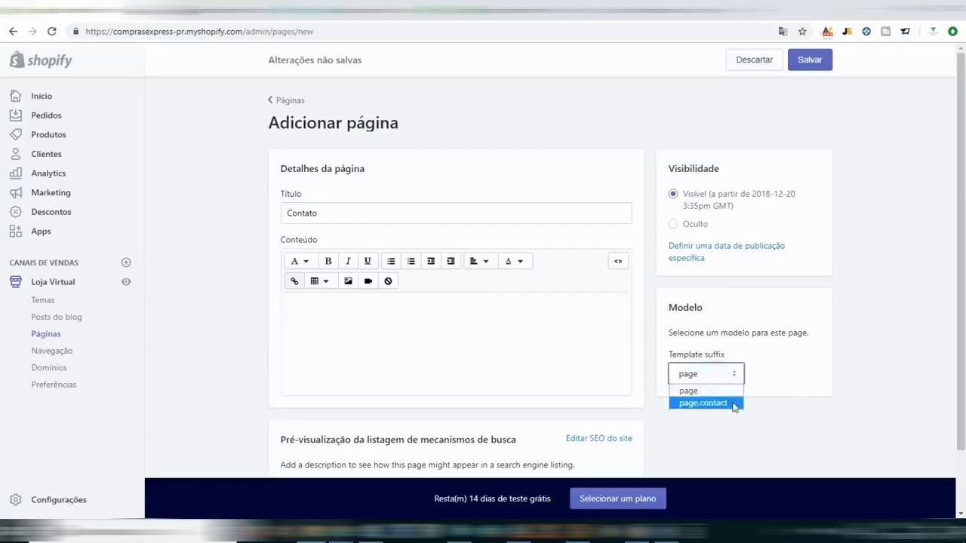
click(755, 335)
click(369, 310)
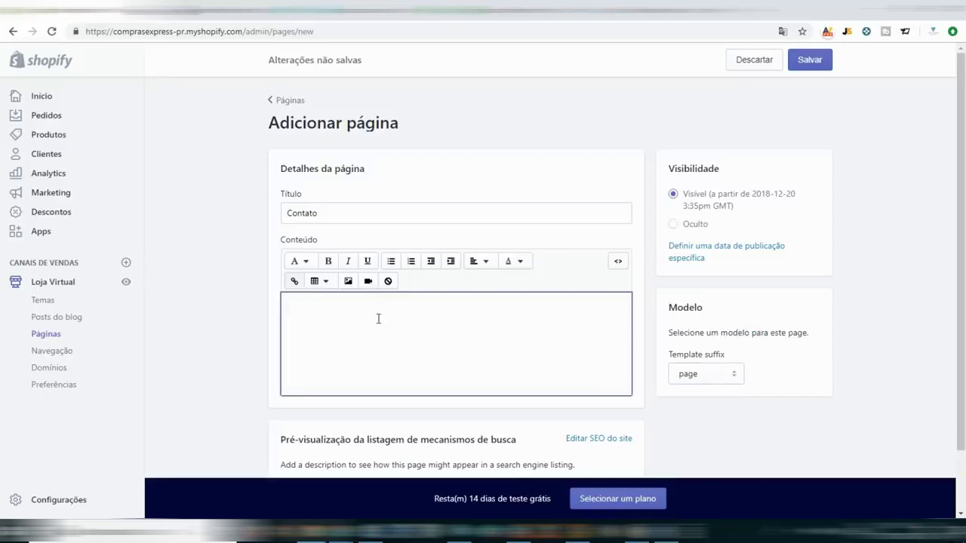
Open vendedorglobal.com in a new browser tab.
key(ctrl+t)
text(vende)
key(Return)
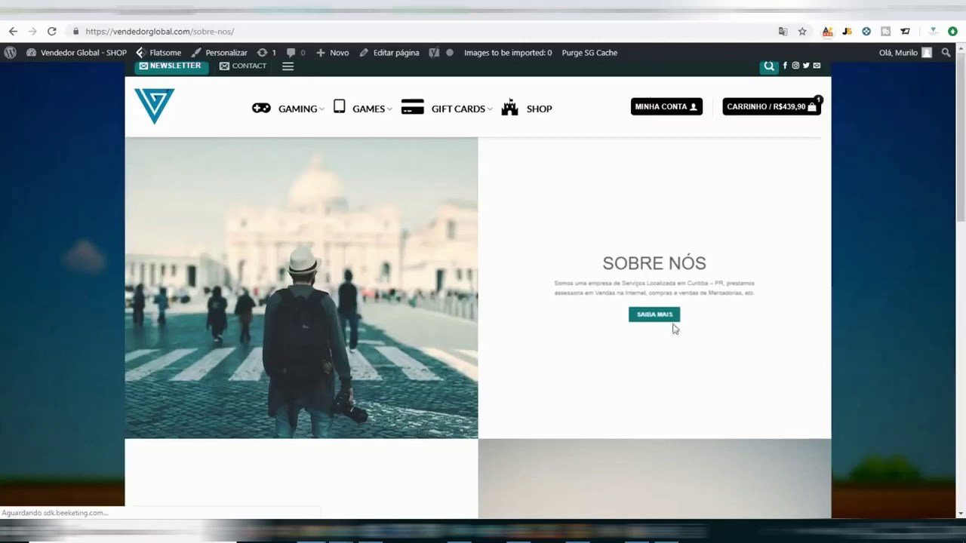
Scroll the vendedorglobal.com Sobre Nós page down to its Contact Us section and back up.
scroll(674, 340, down, 5)
scroll(649, 347, down, 3)
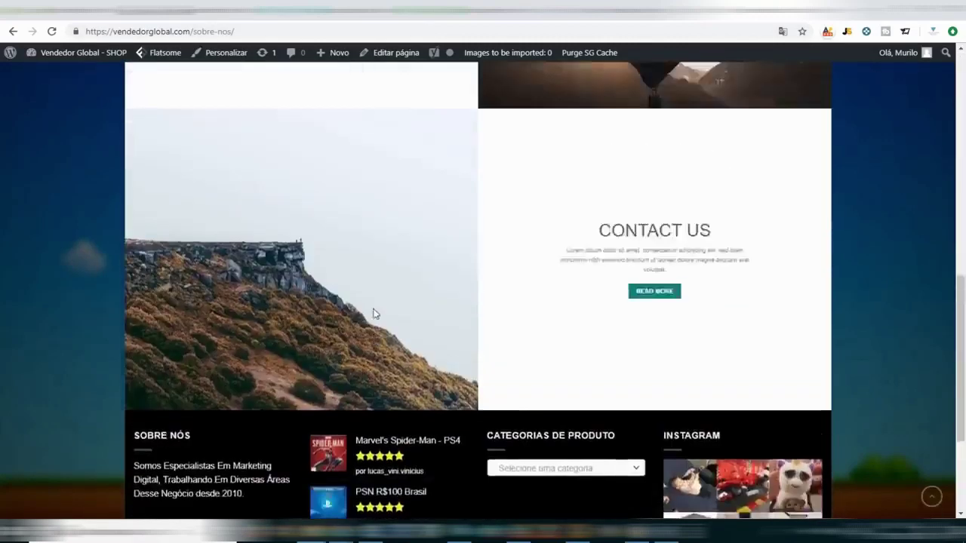
scroll(371, 308, up, 9)
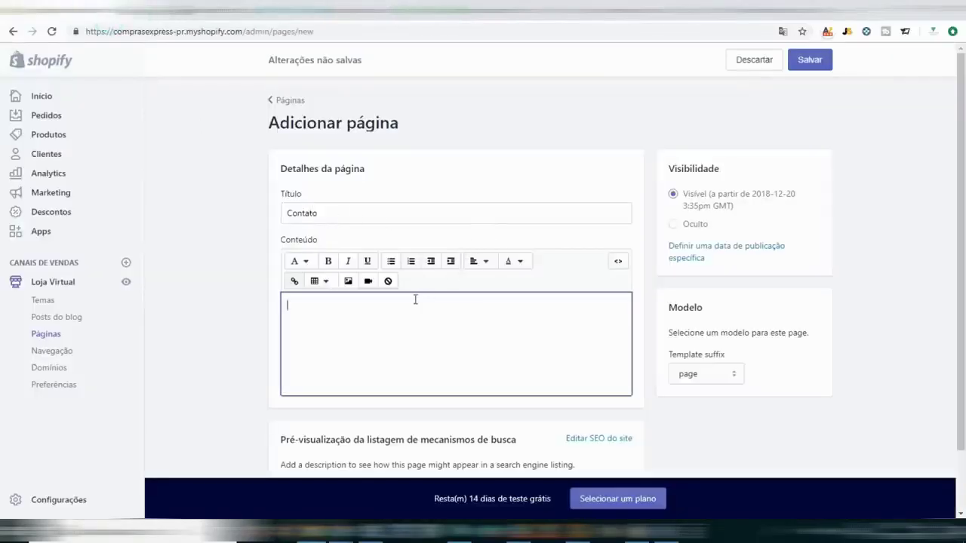
Set the Contato page's template suffix to page.contact.
click(711, 378)
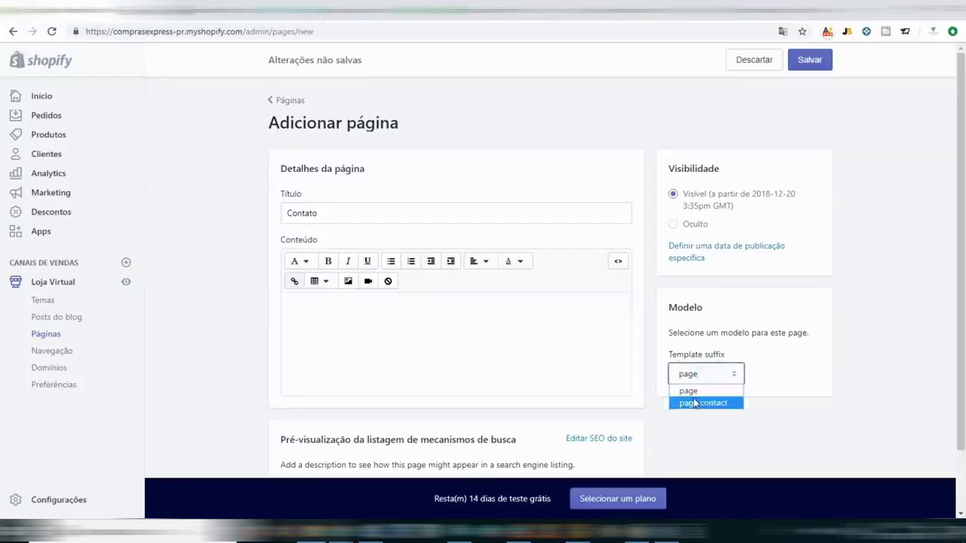
click(696, 403)
scroll(534, 342, down, 1)
scroll(455, 341, up, 1)
Write 'Indicar alguma coisa sobre a empresa' in the page content and start inserting an image.
click(403, 325)
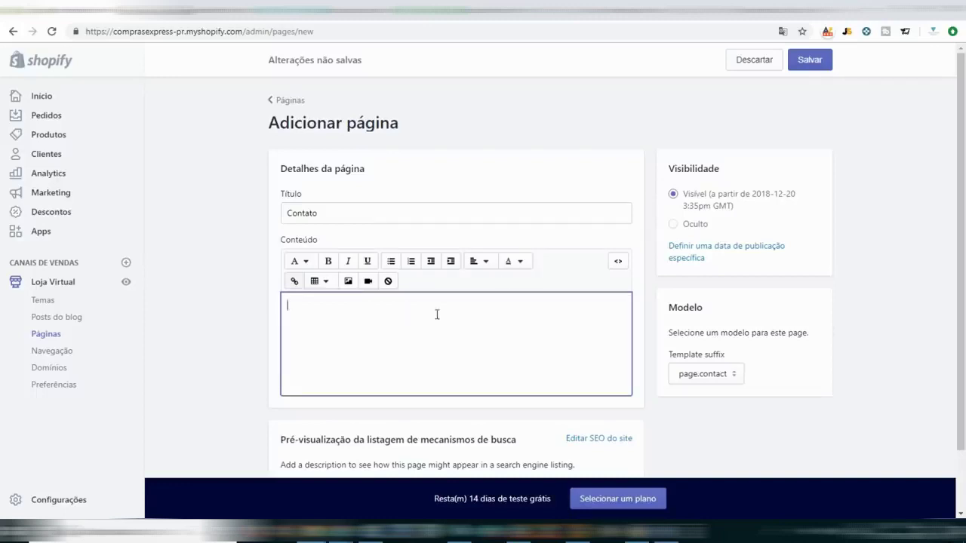
text(S)
key(BackSpace)
text(Falar sua a empresa)
key(ctrl+a)
text(In)
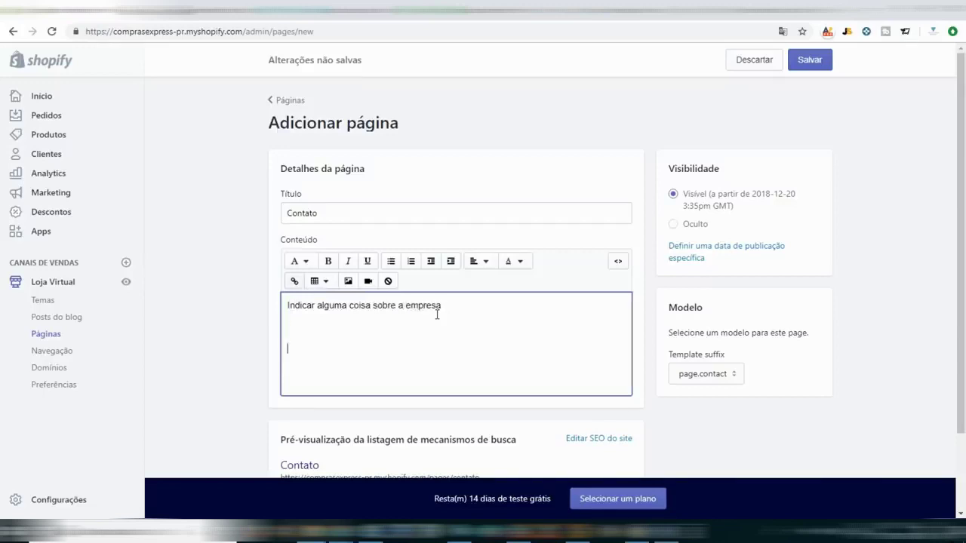
click(348, 281)
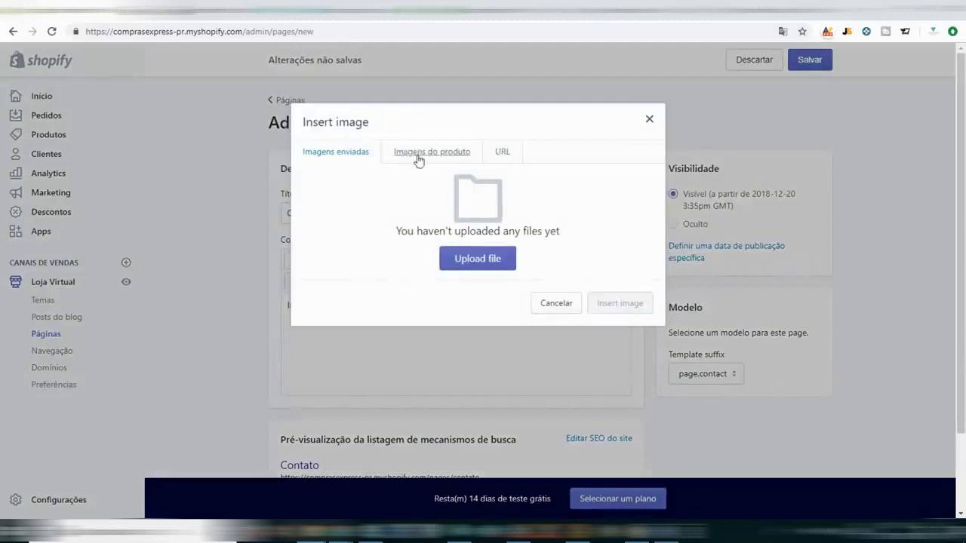
Browse the Insert image tabs, cancel the file upload, and close the dialog without inserting anything.
click(420, 155)
click(510, 152)
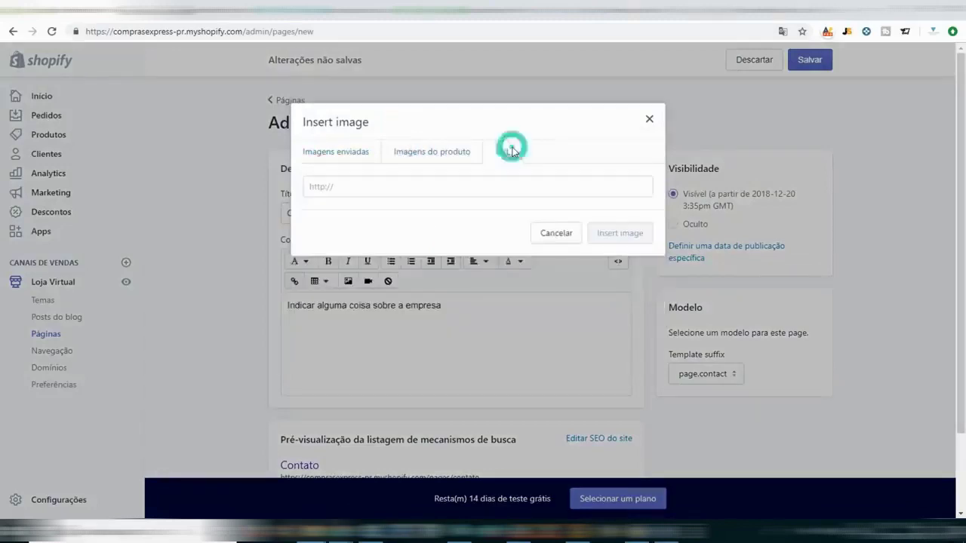
click(319, 152)
click(470, 259)
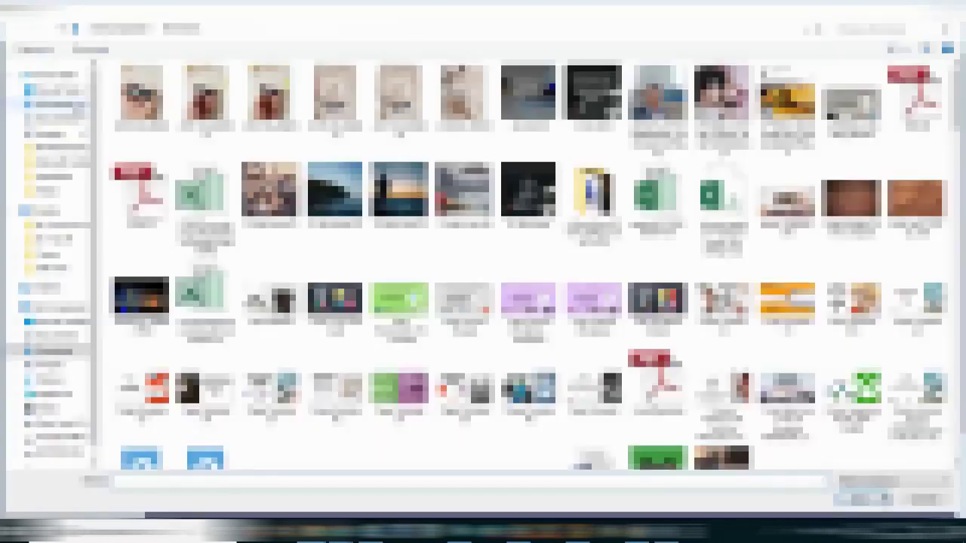
key(Escape)
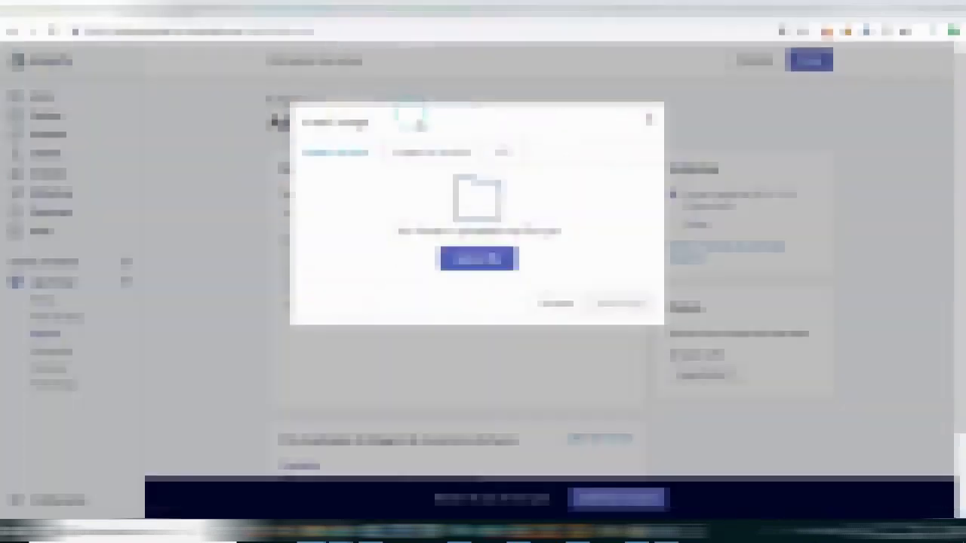
click(556, 303)
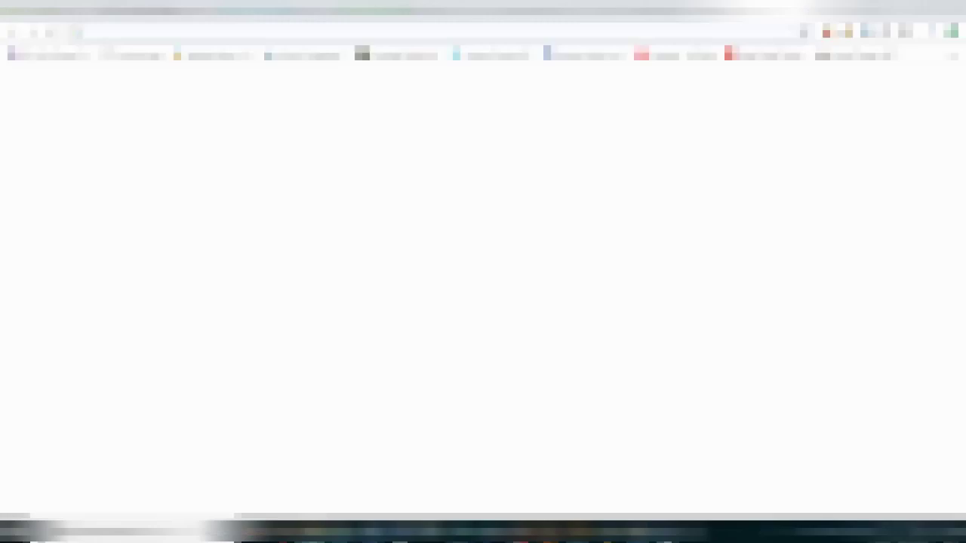
Load the Shopify admin in the browser and open the Configurações settings overview.
text(shopify)
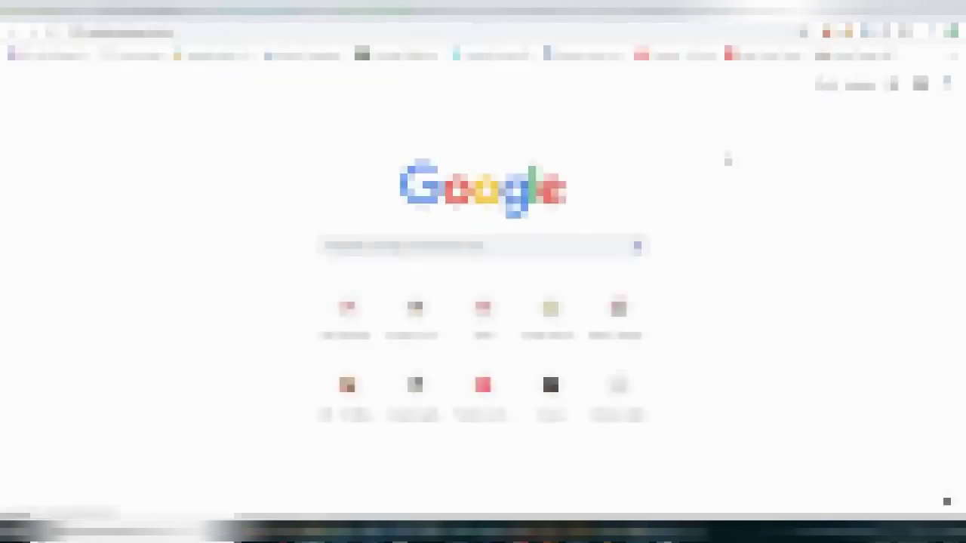
key(Return)
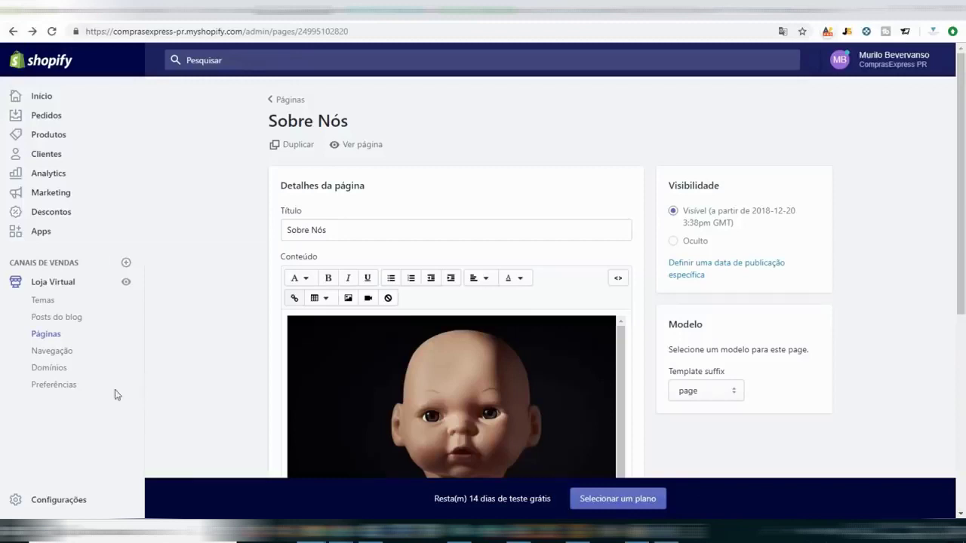
click(63, 502)
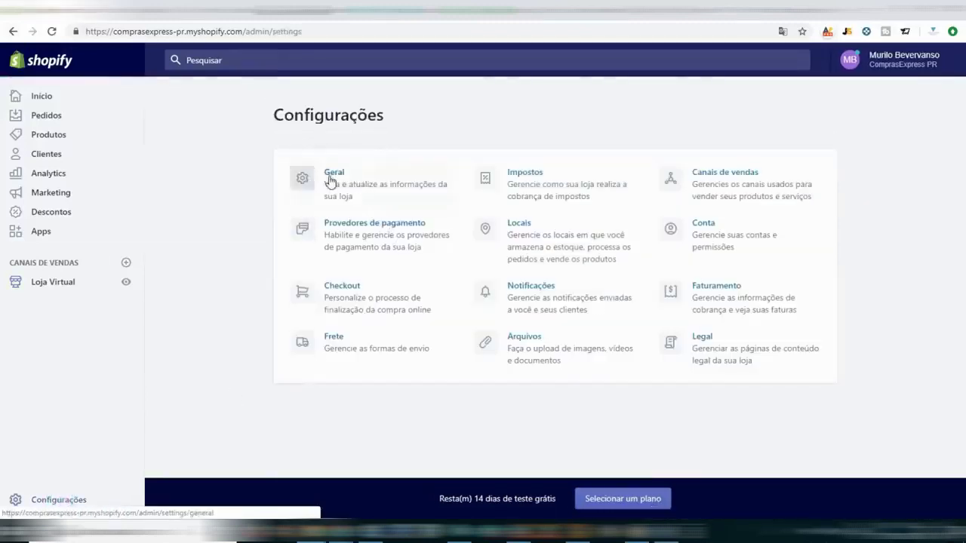
In Geral settings, change the store time zone to (GMT-03:00) Buenos Aires.
click(329, 181)
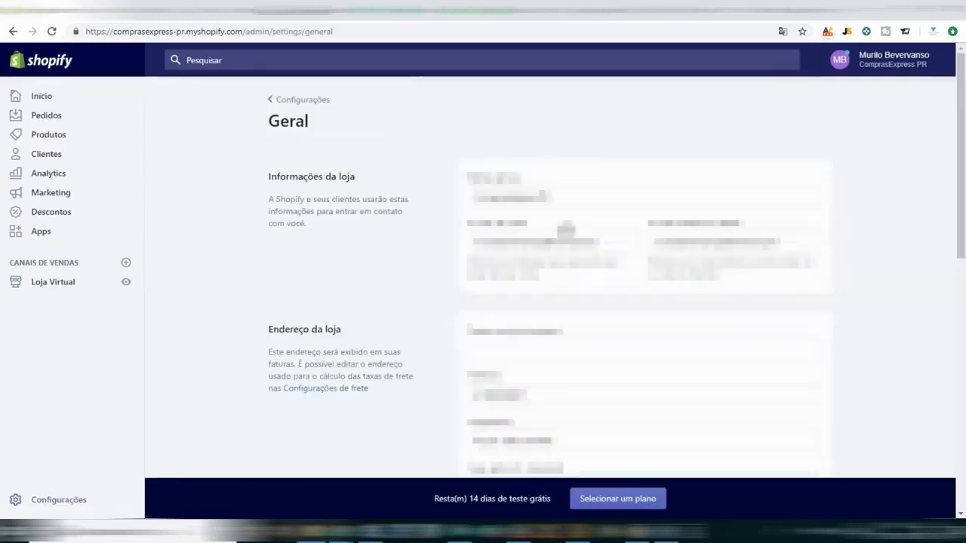
key(BackSpace)
drag(549, 198, 384, 220)
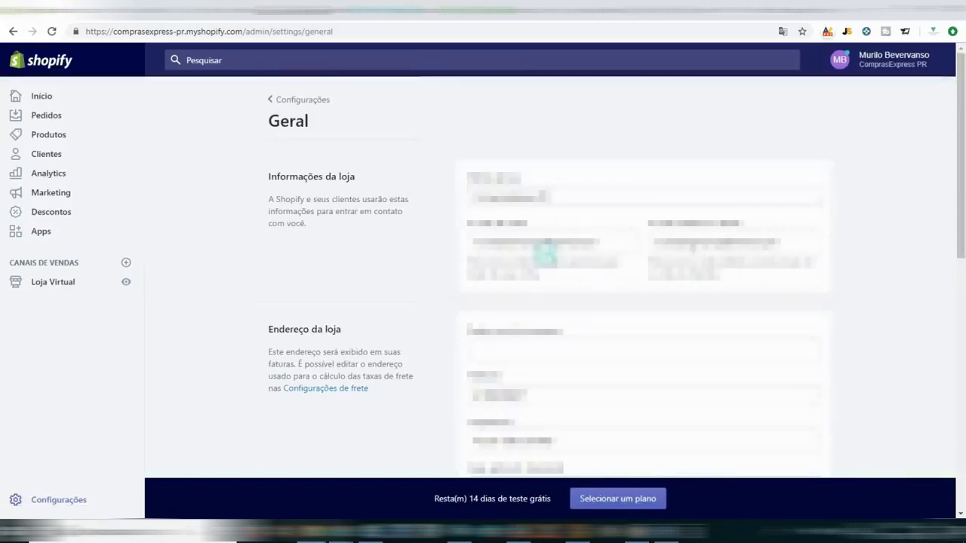
click(717, 241)
click(574, 242)
click(829, 258)
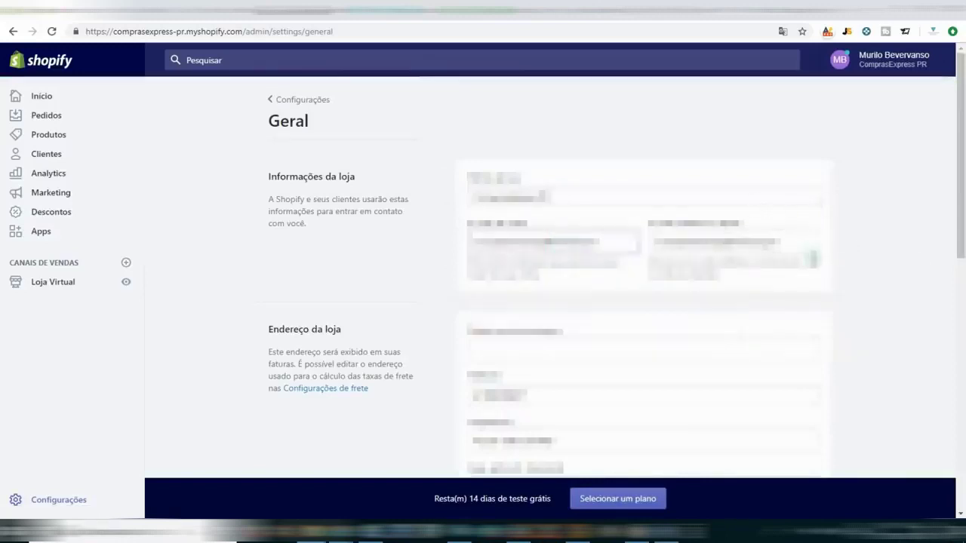
scroll(511, 231, down, 3)
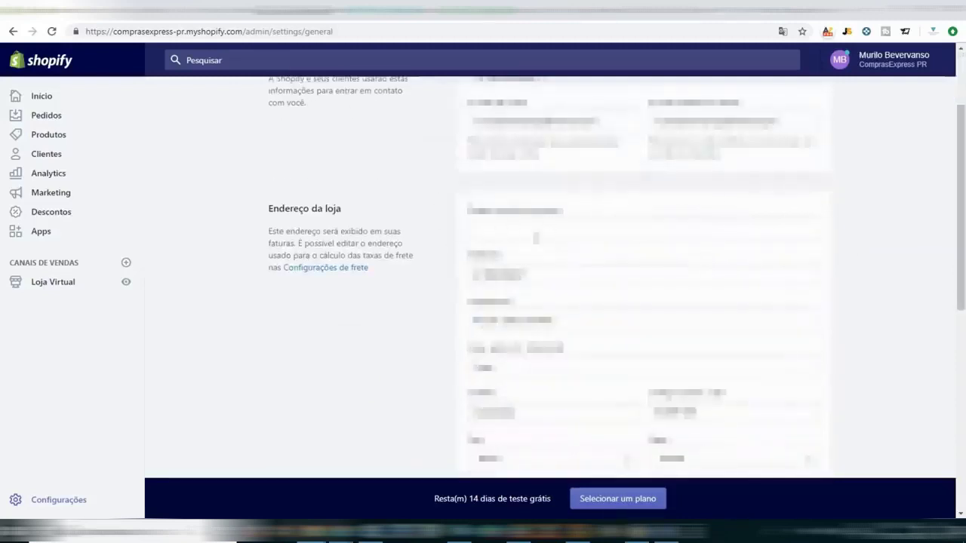
scroll(536, 238, down, 5)
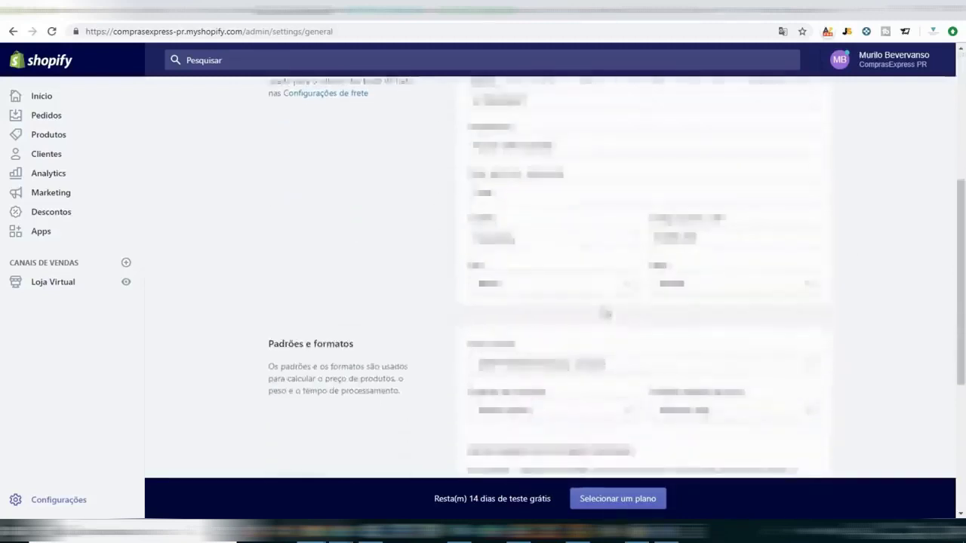
click(604, 360)
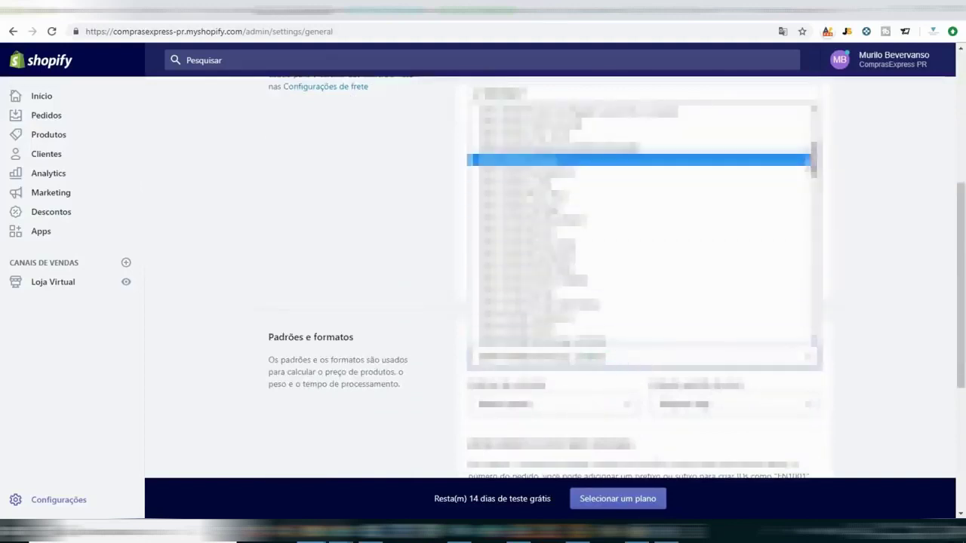
click(710, 236)
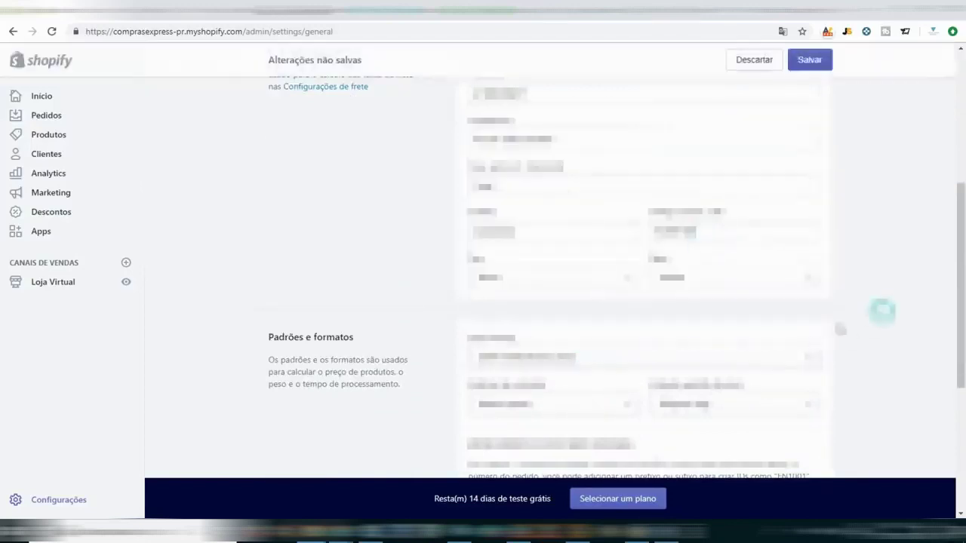
Try 1001 as the order ID suffix, clear it again, and return to Configurações.
scroll(618, 414, down, 2)
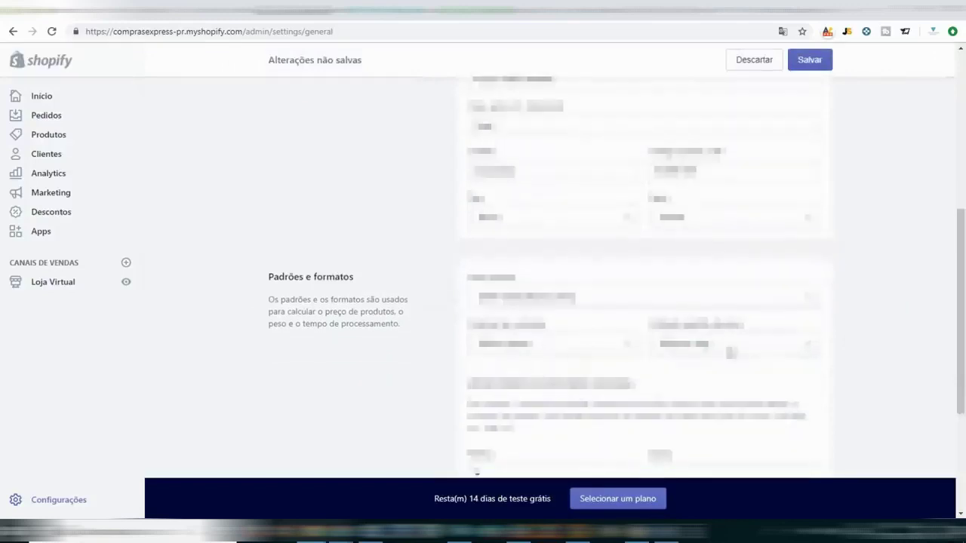
scroll(707, 370, down, 2)
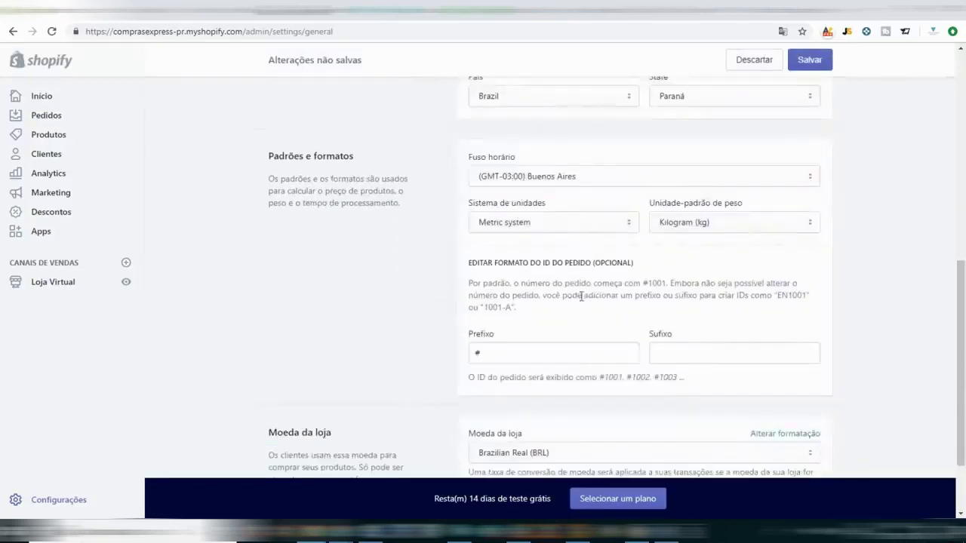
scroll(708, 340, down, 1)
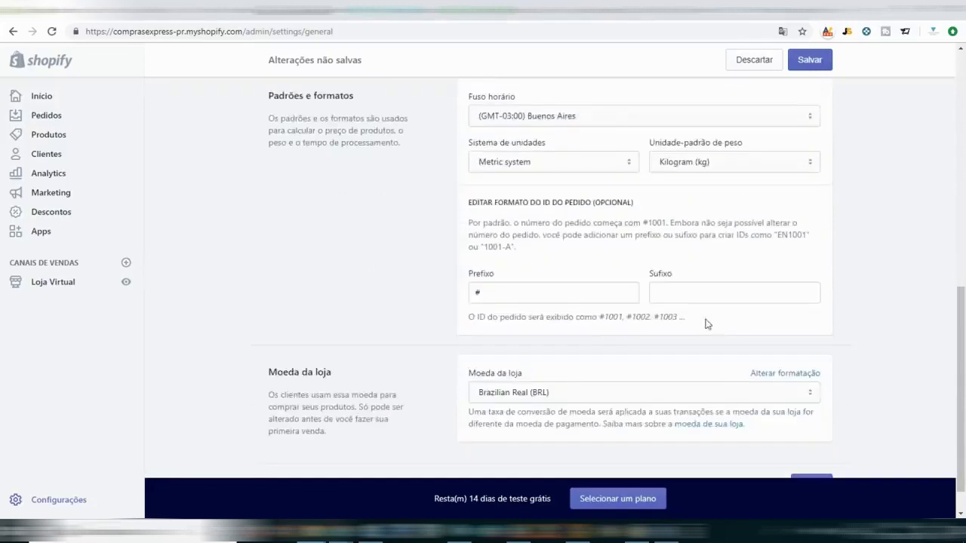
click(675, 292)
text(1001)
key(BackSpace)
key(BackSpace)
key(BackSpace)
key(BackSpace)
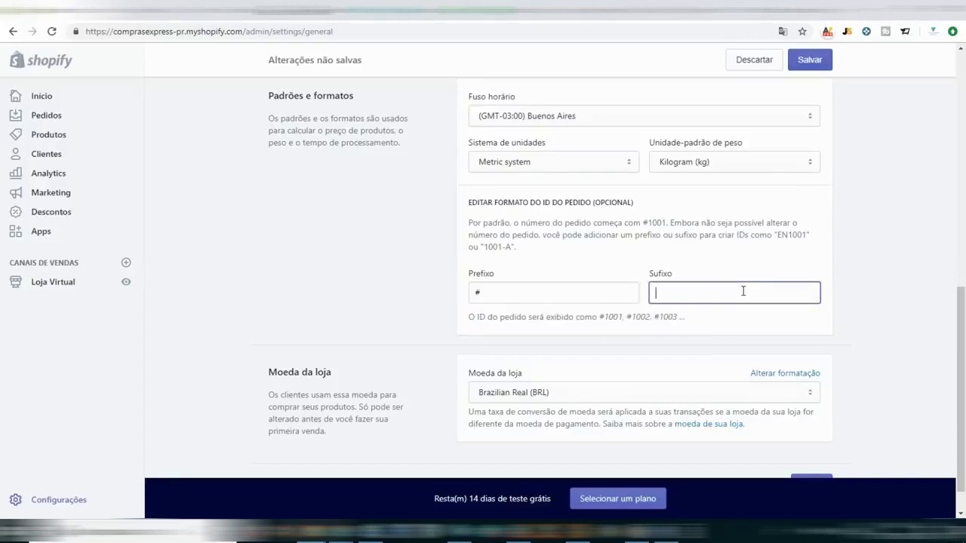
scroll(657, 302, down, 1)
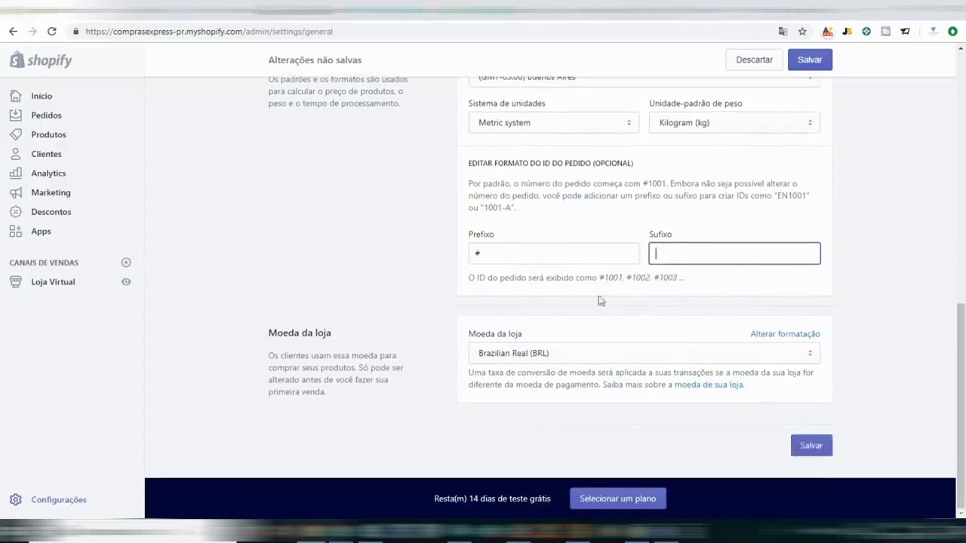
scroll(588, 363, up, 10)
scroll(354, 176, down, 4)
scroll(354, 177, up, 5)
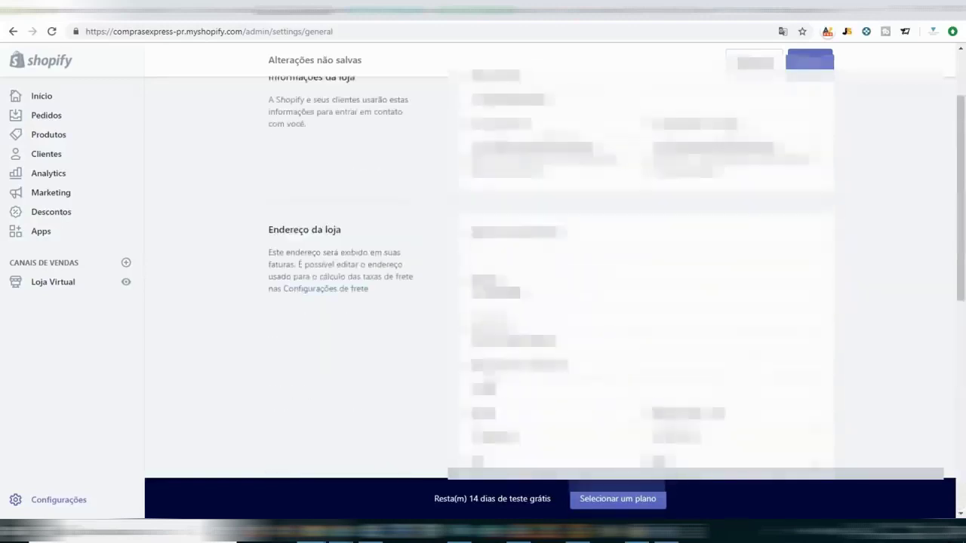
scroll(354, 176, down, 2)
scroll(279, 134, up, 2)
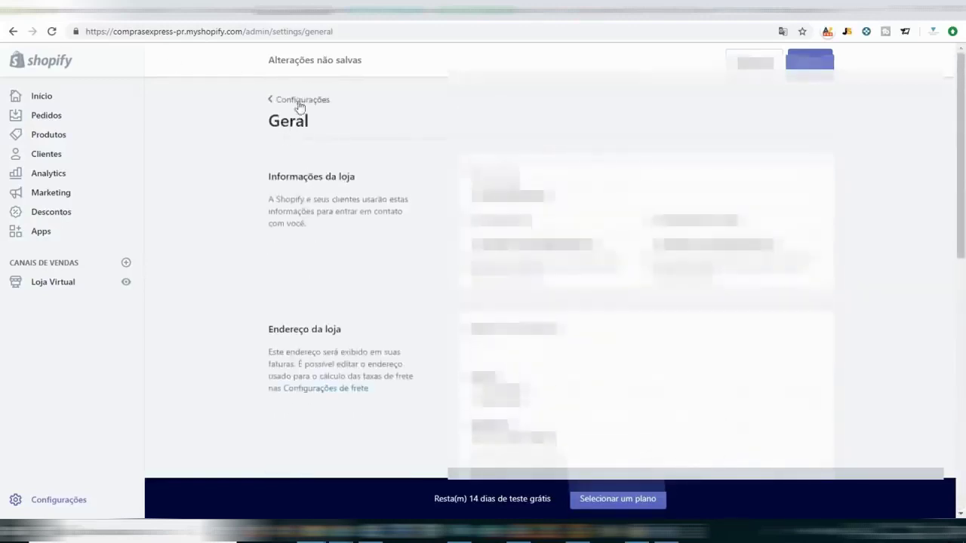
click(297, 89)
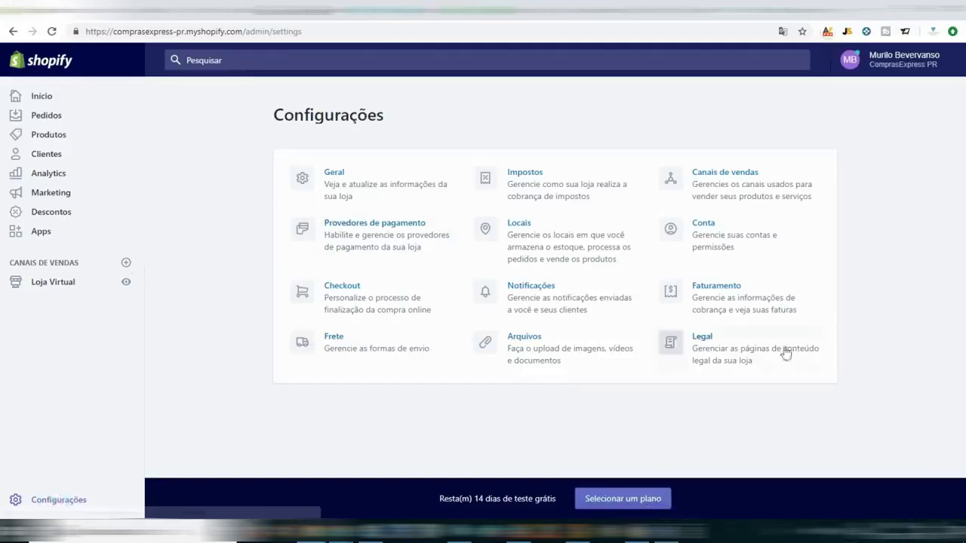
Open the Legal settings and place the cursor in the Política de reembolso box.
click(700, 343)
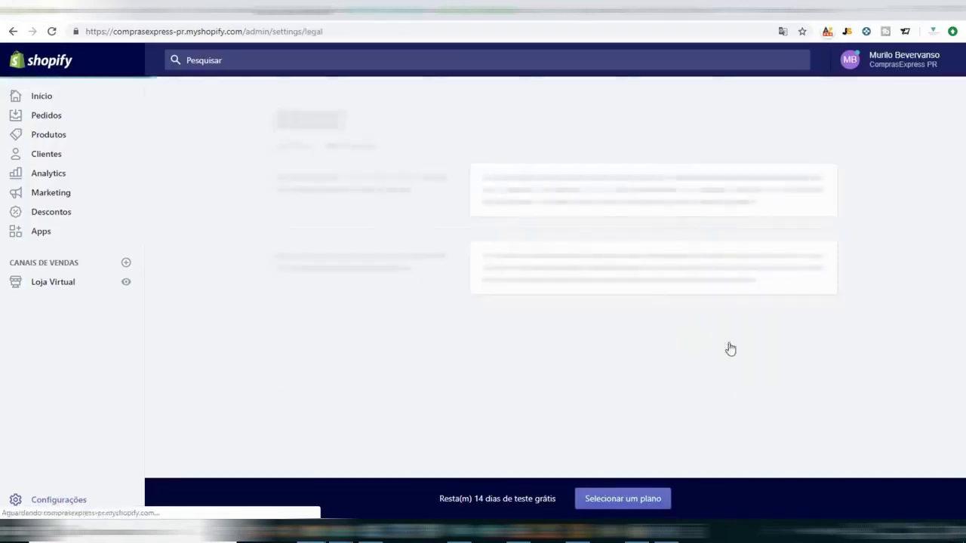
click(601, 266)
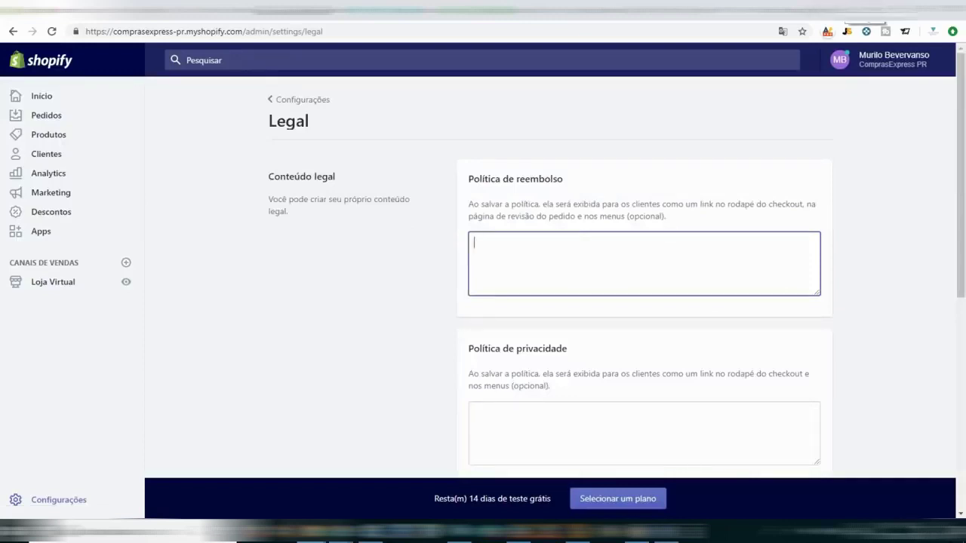
Fill Política de reembolso with LinkedIn's no-refund paragraph and check the privacy and terms fields.
key(ctrl+t)
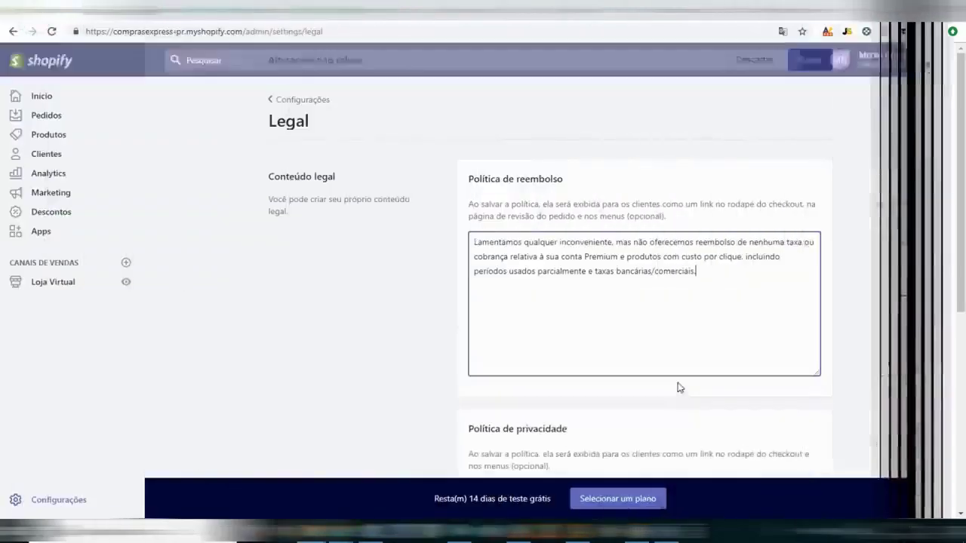
scroll(664, 416, down, 3)
click(655, 391)
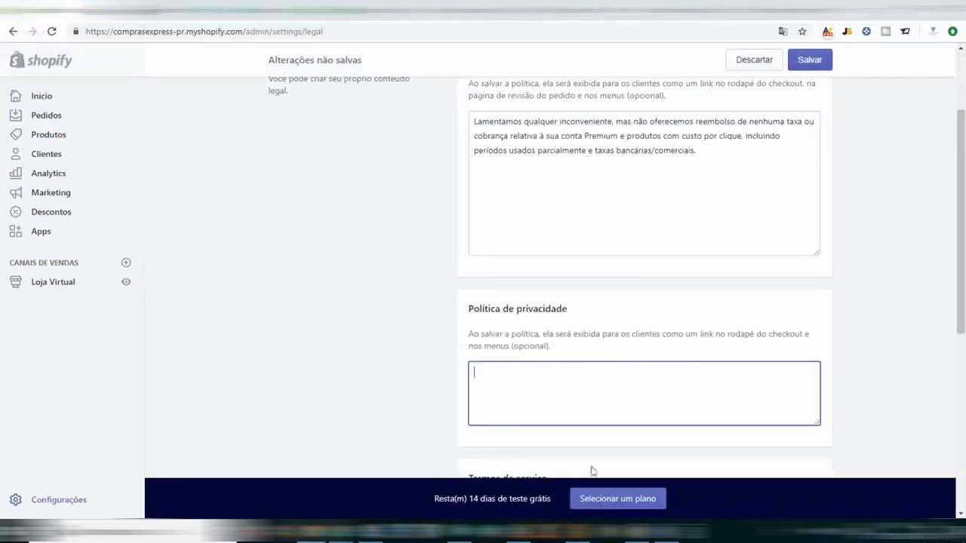
scroll(656, 300, down, 3)
click(551, 335)
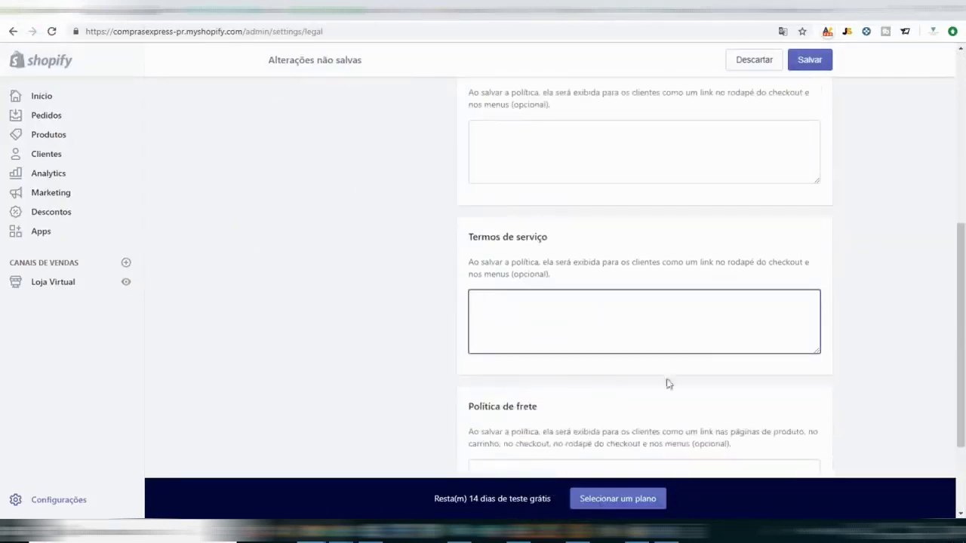
Search for 'exemplo de politica de pr' policy examples, then move to the Política de frete box.
key(alt+Tab)
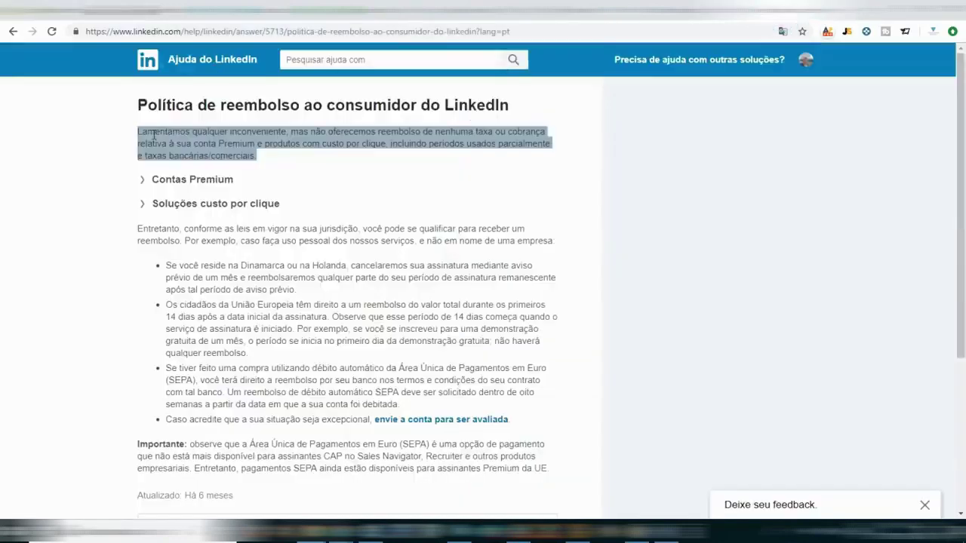
click(13, 31)
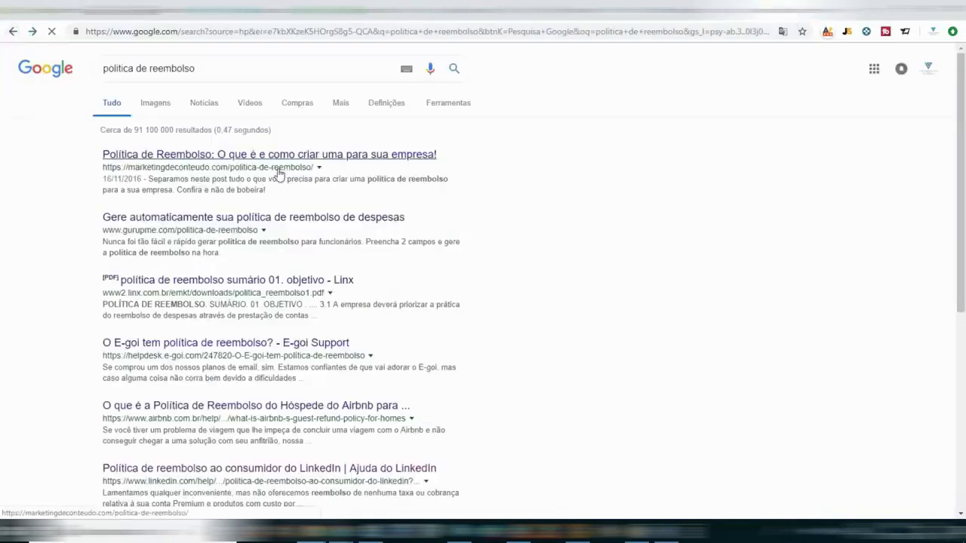
drag(201, 67, 91, 70)
text(exe)
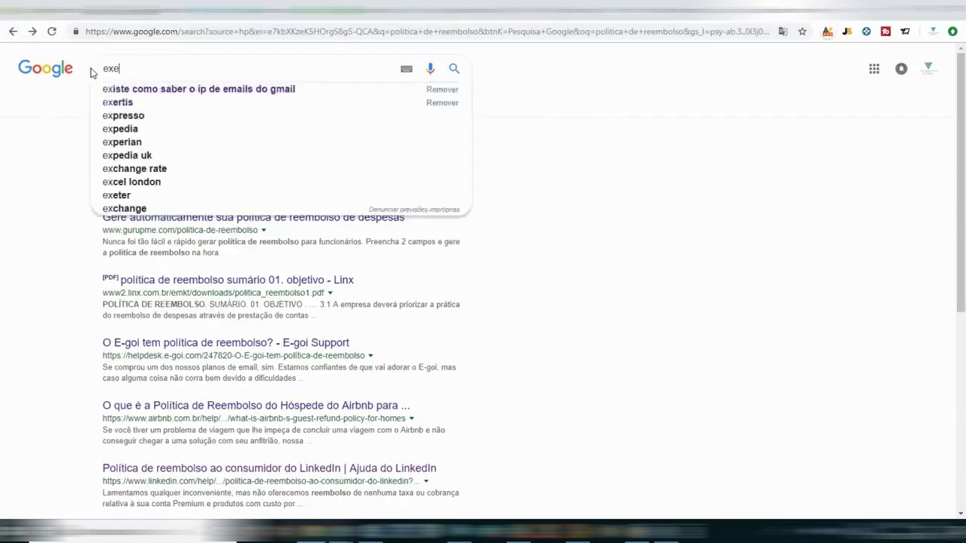
text(mplo de politica de )
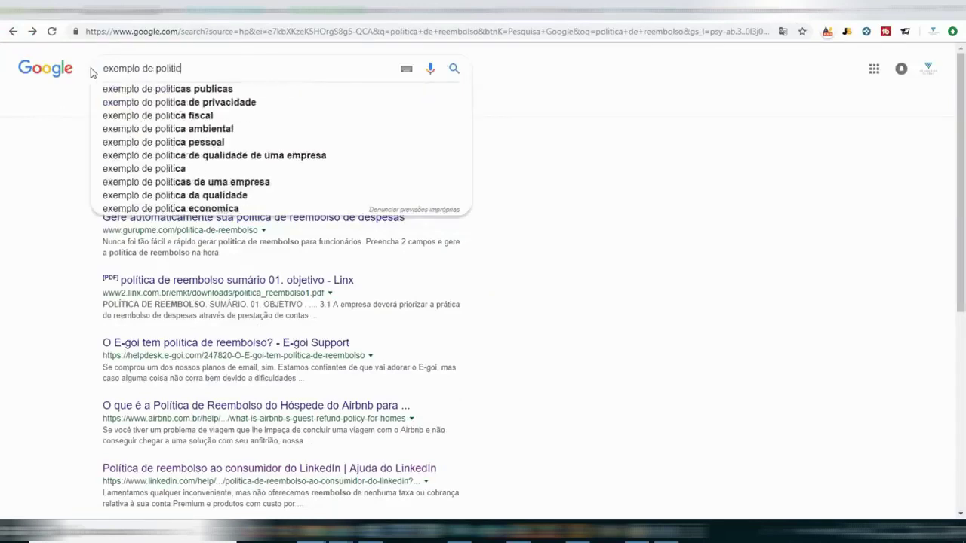
text(pr)
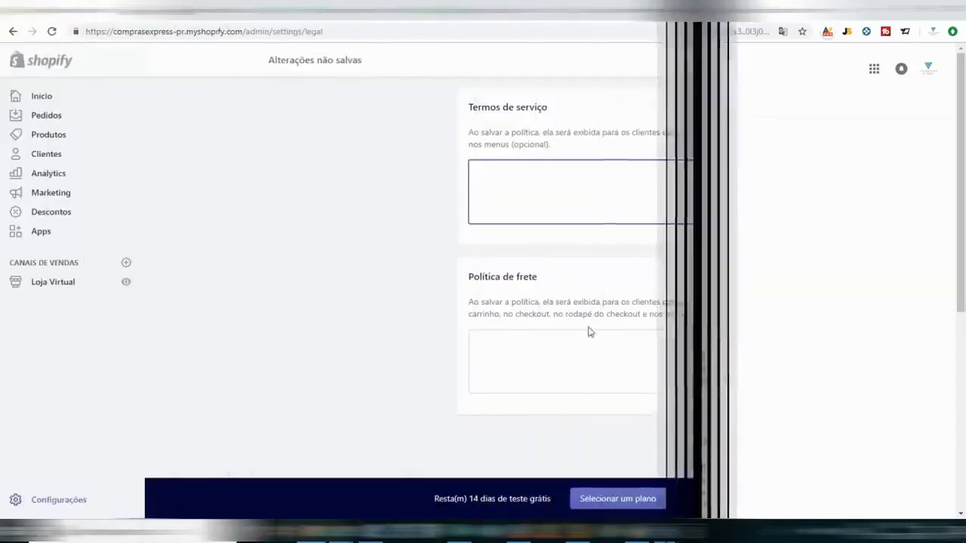
click(578, 352)
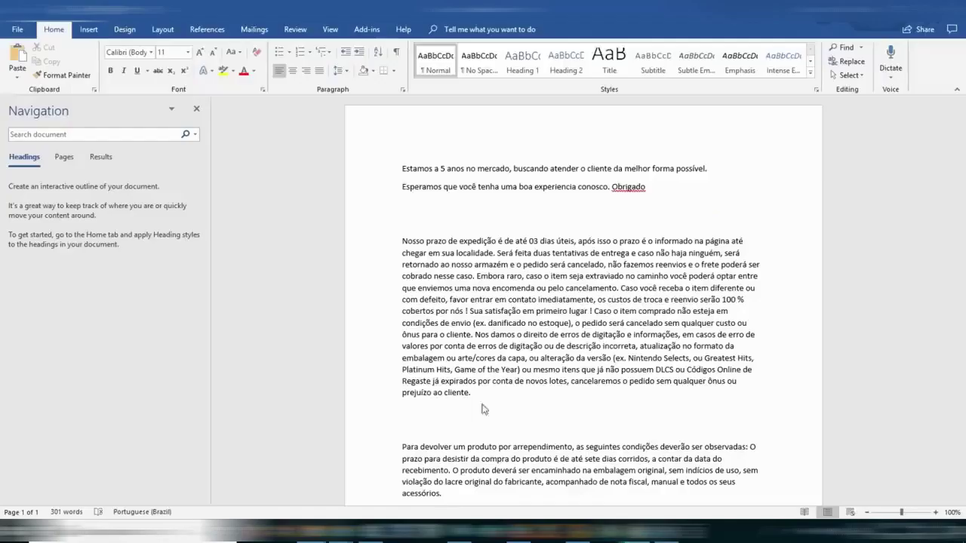
Copy the shipping-conditions paragraph from the Word document and paste it into Política de frete.
click(604, 532)
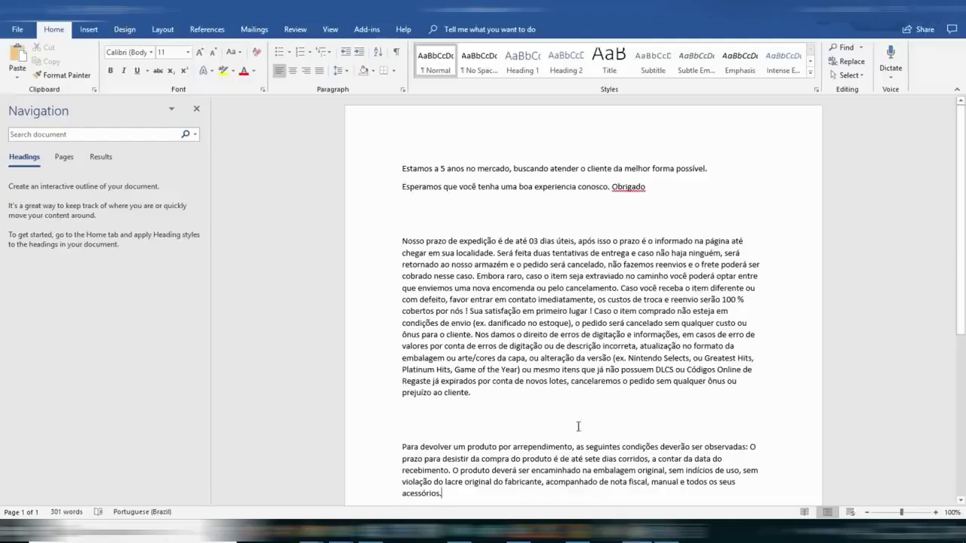
scroll(502, 377, down, 2)
drag(486, 305, 402, 154)
key(ctrl+c)
key(alt+Tab)
key(ctrl+v)
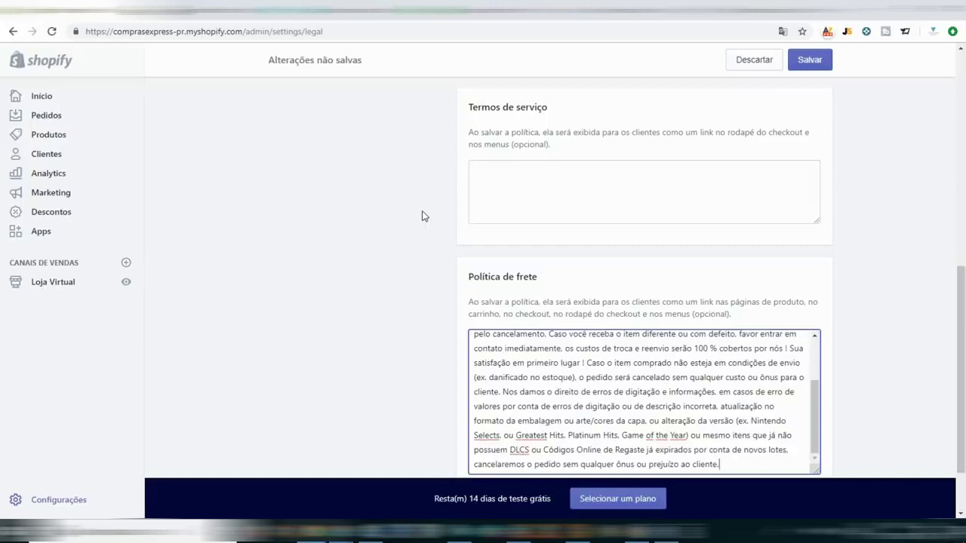
Save the legal policies after checking Política de frete, then preview the COMPRASEXPRESS PR storefront.
scroll(536, 337, down, 1)
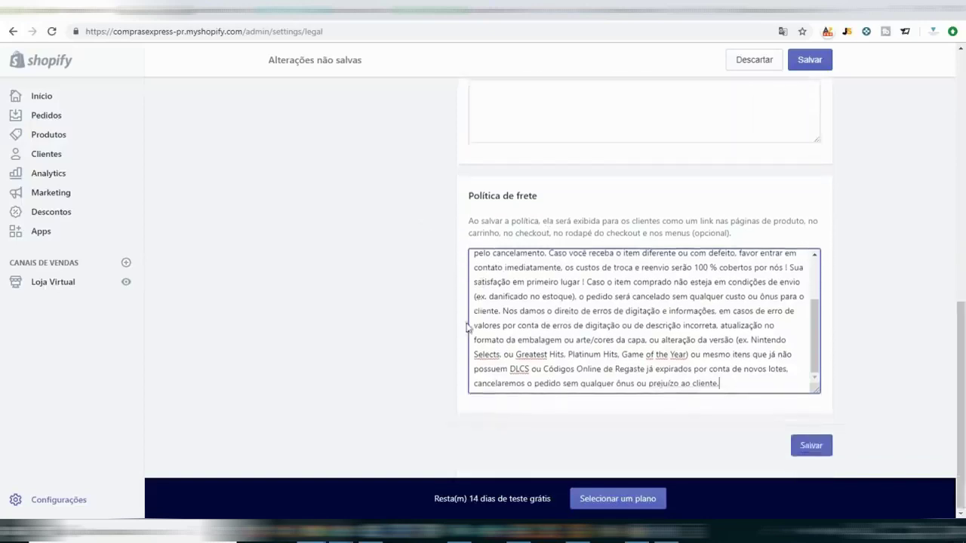
scroll(323, 309, up, 5)
scroll(323, 310, up, 5)
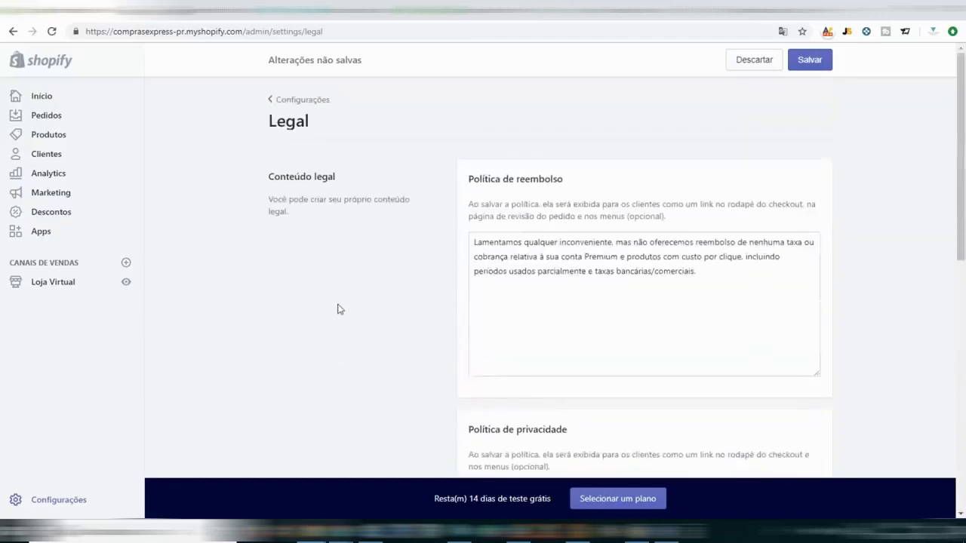
scroll(332, 310, down, 3)
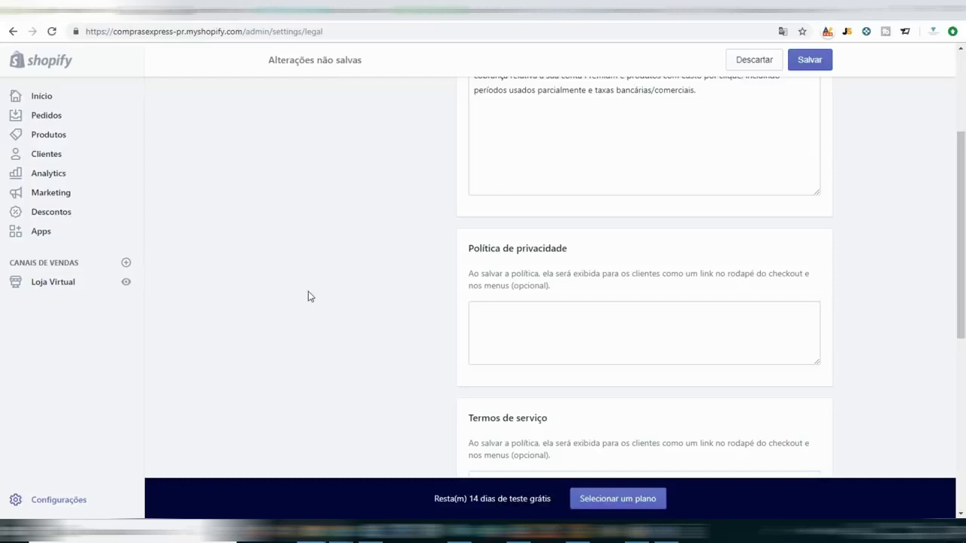
scroll(320, 288, down, 3)
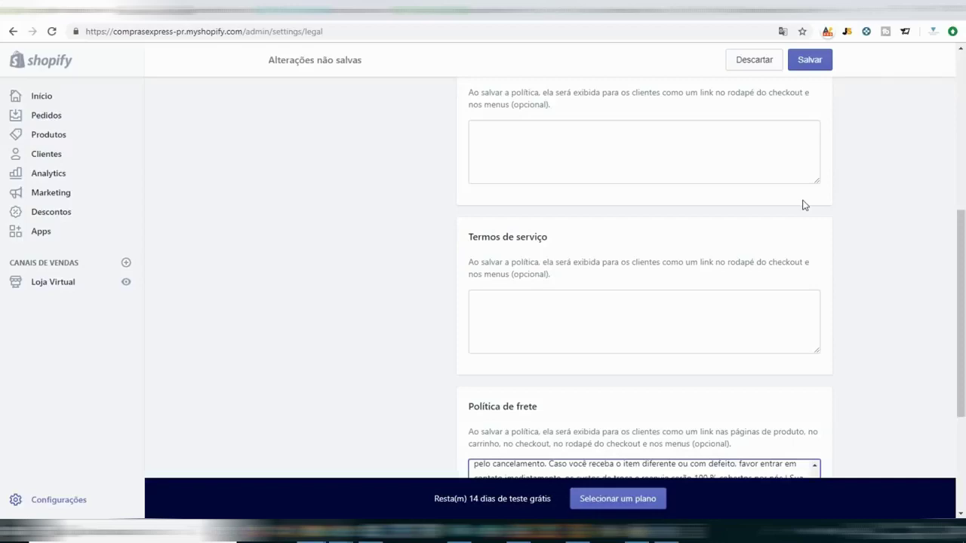
scroll(803, 206, down, 3)
scroll(824, 295, up, 1)
scroll(816, 425, down, 1)
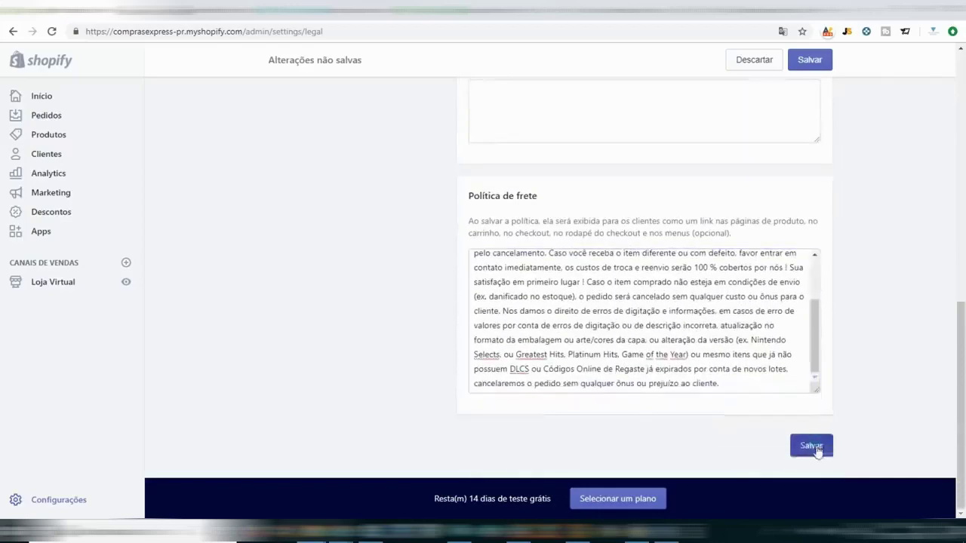
click(811, 446)
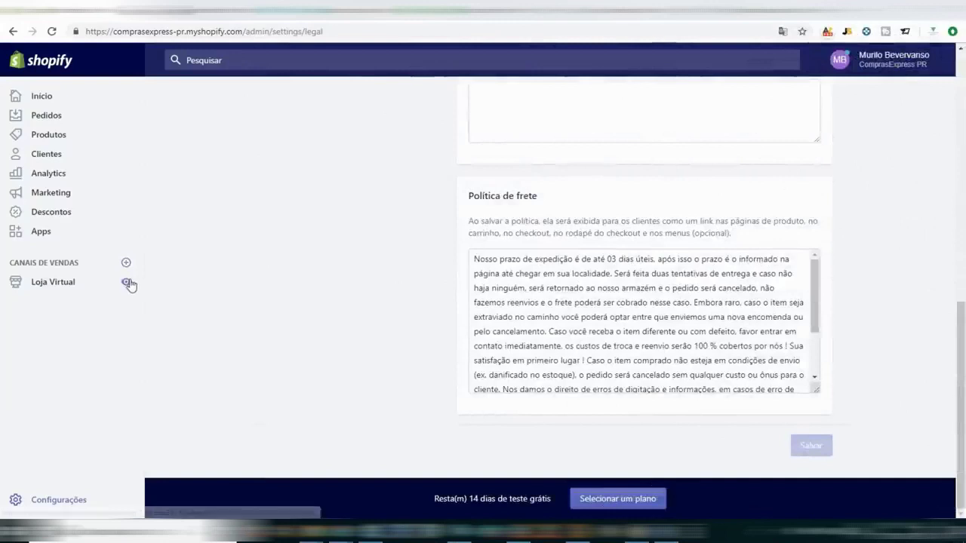
click(128, 281)
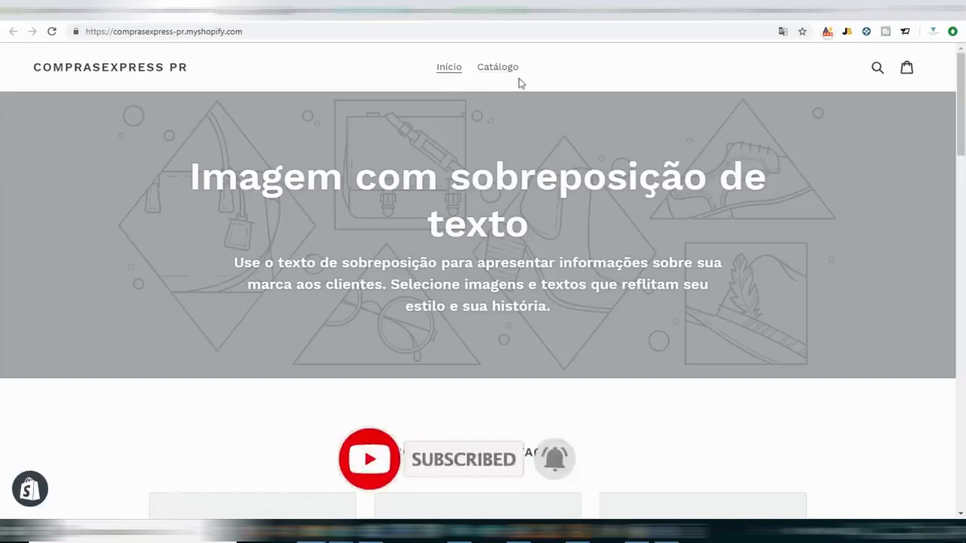
Go to Loja Virtual > Navegação and review Menu do rodapé (Pesquisar) and Menu principal (Início, Catálogo).
click(87, 10)
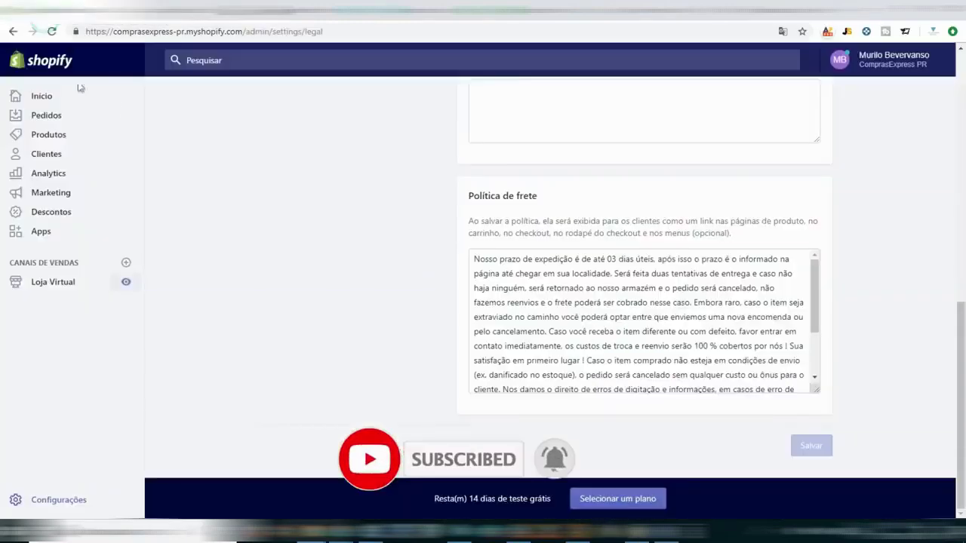
click(45, 285)
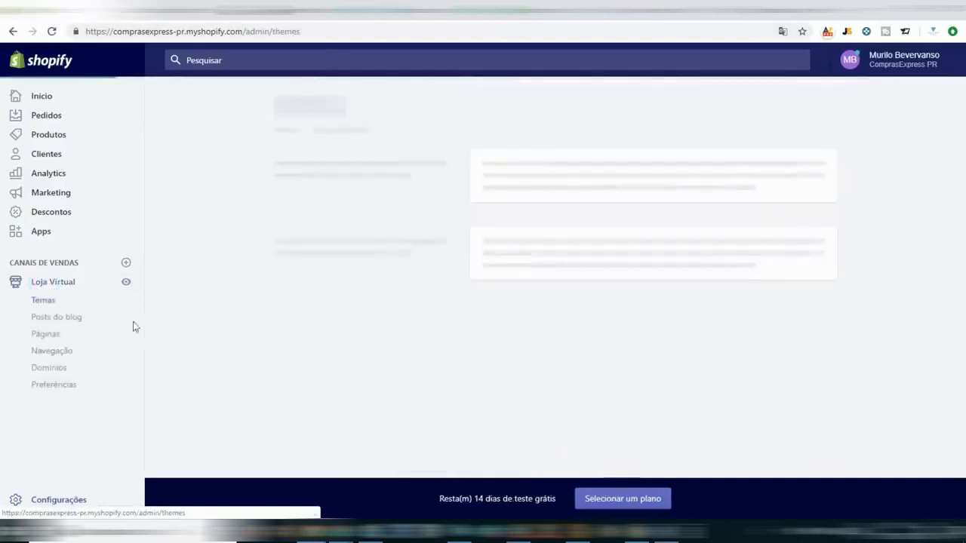
click(75, 353)
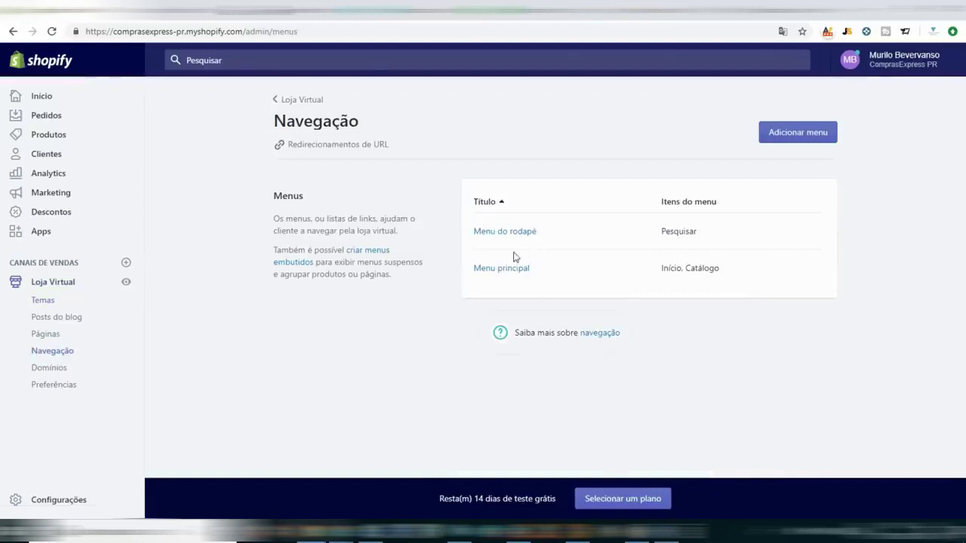
double_click(679, 232)
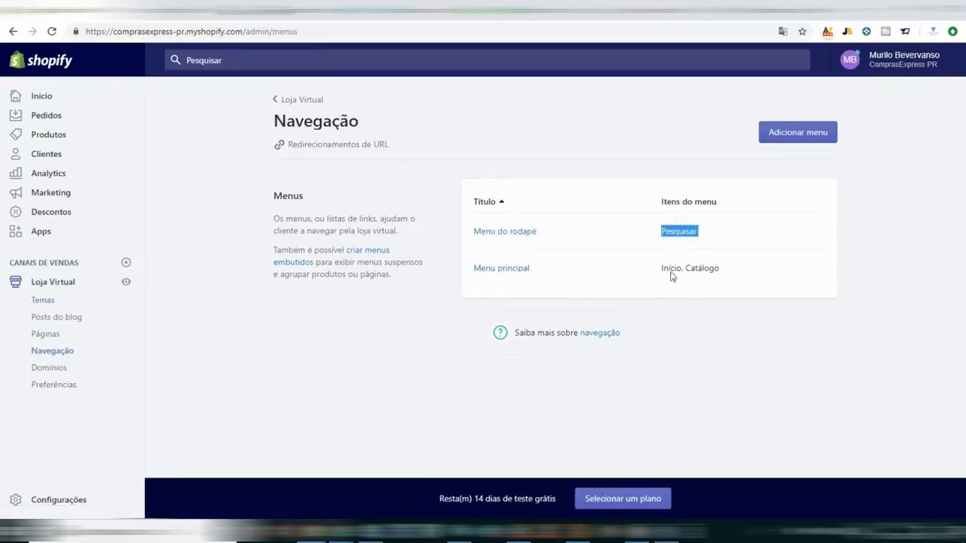
click(689, 272)
double_click(688, 269)
Compare the storefront header links Início and Catálogo, then return to edit Menu principal.
key(ctrl+Tab)
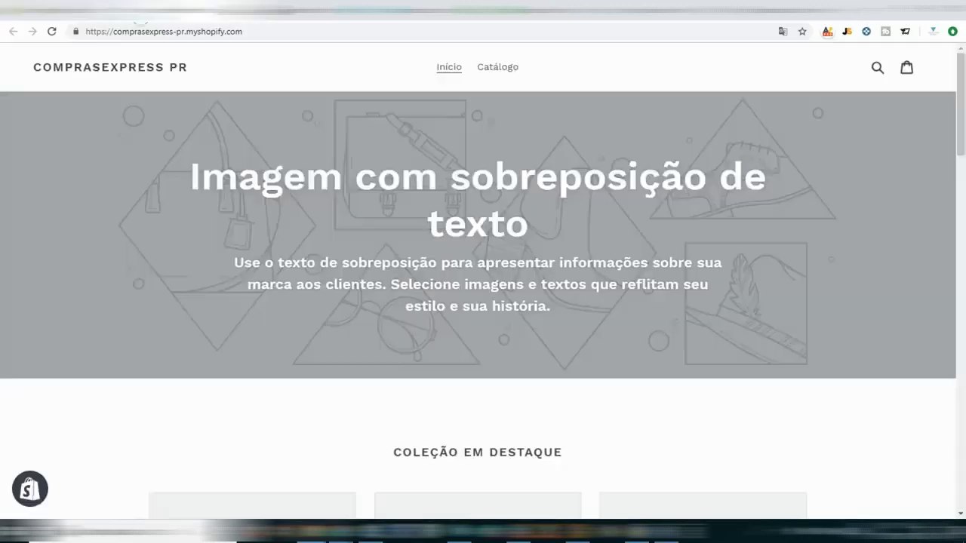
drag(555, 64, 413, 81)
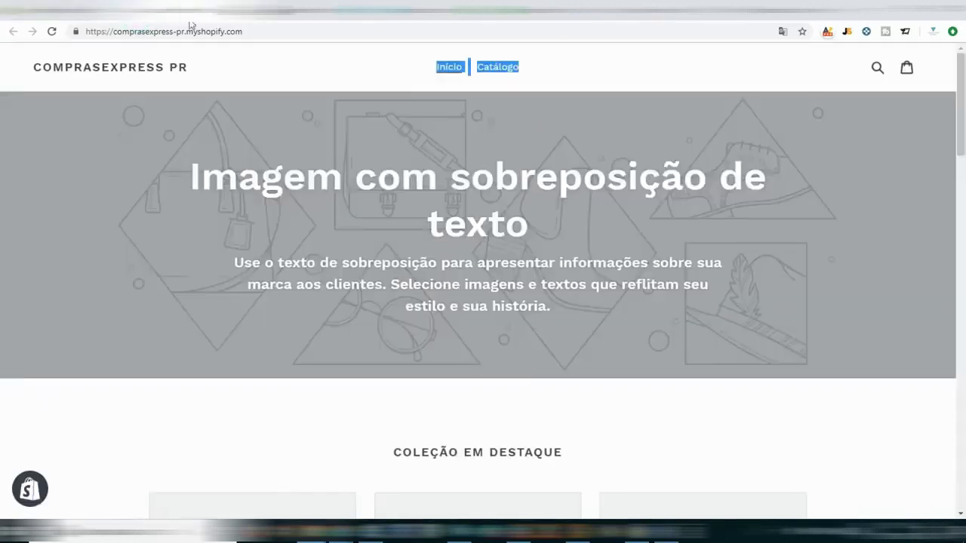
scroll(469, 219, down, 20)
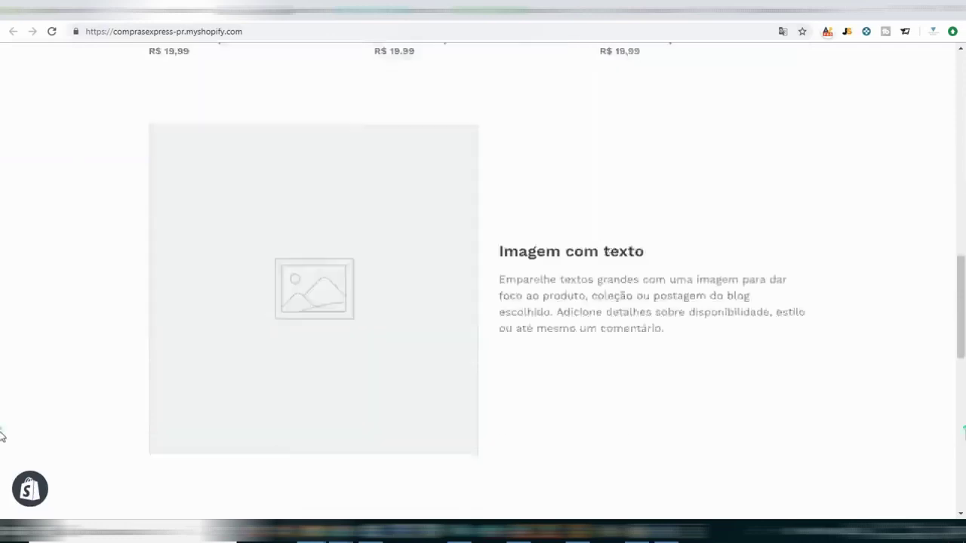
scroll(2, 446, down, 1)
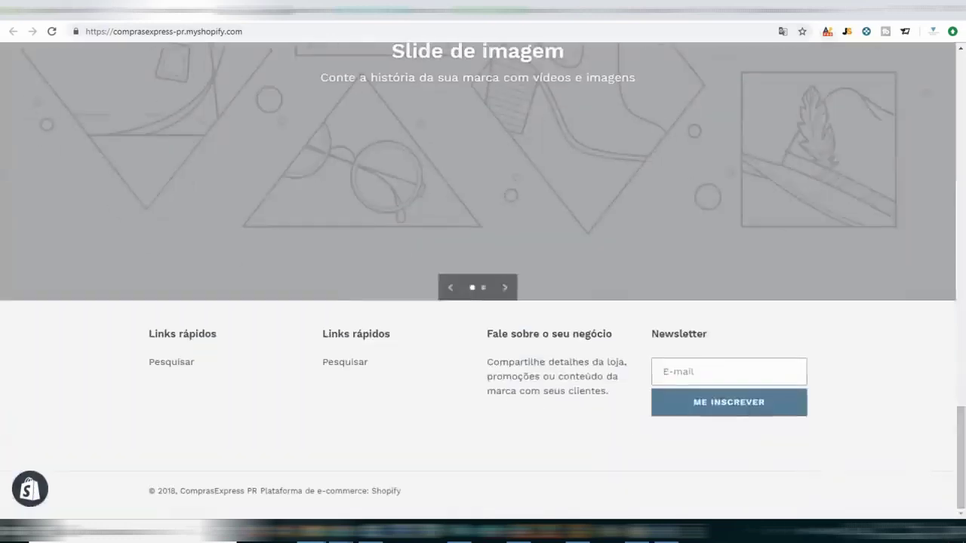
click(71, 9)
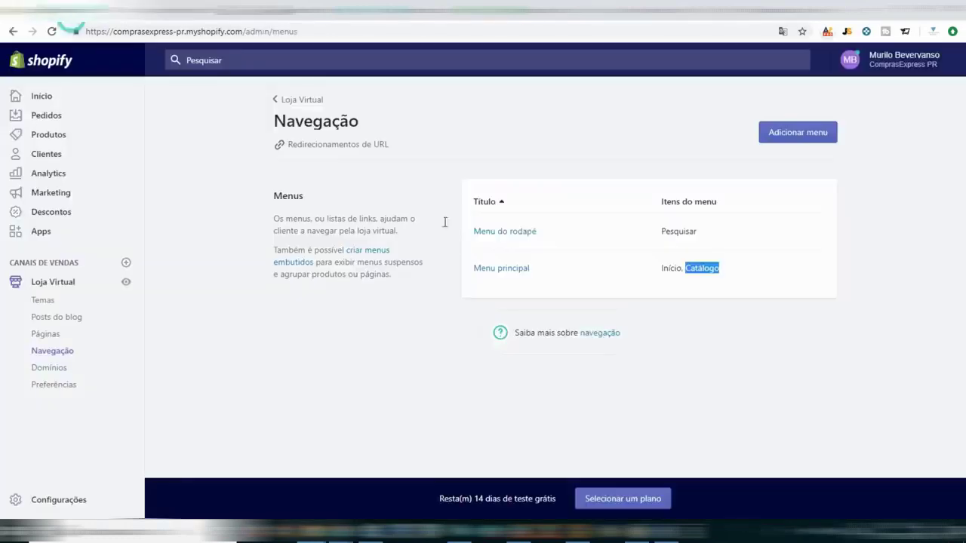
click(505, 269)
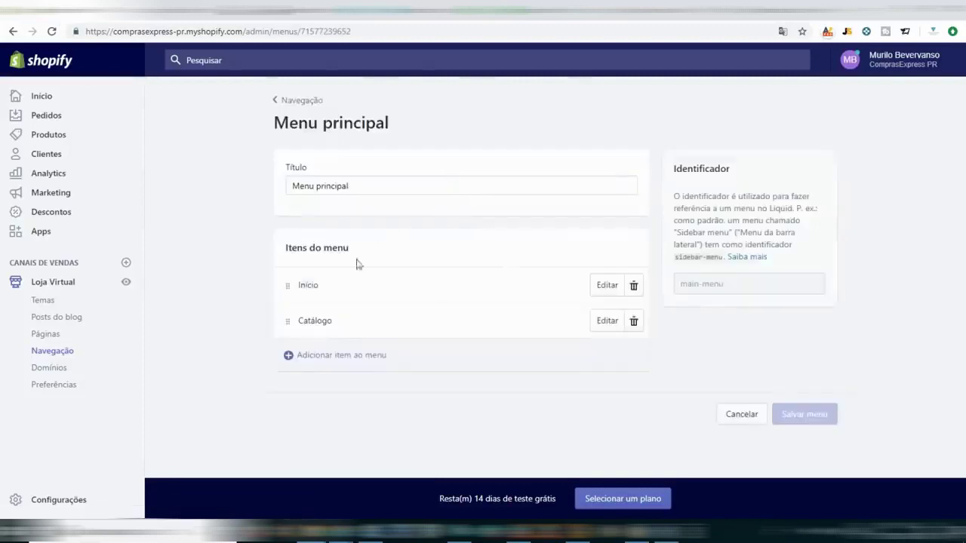
Add a Contato item linked to Páginas > Contato to the main menu.
click(321, 355)
click(376, 282)
text(Contato)
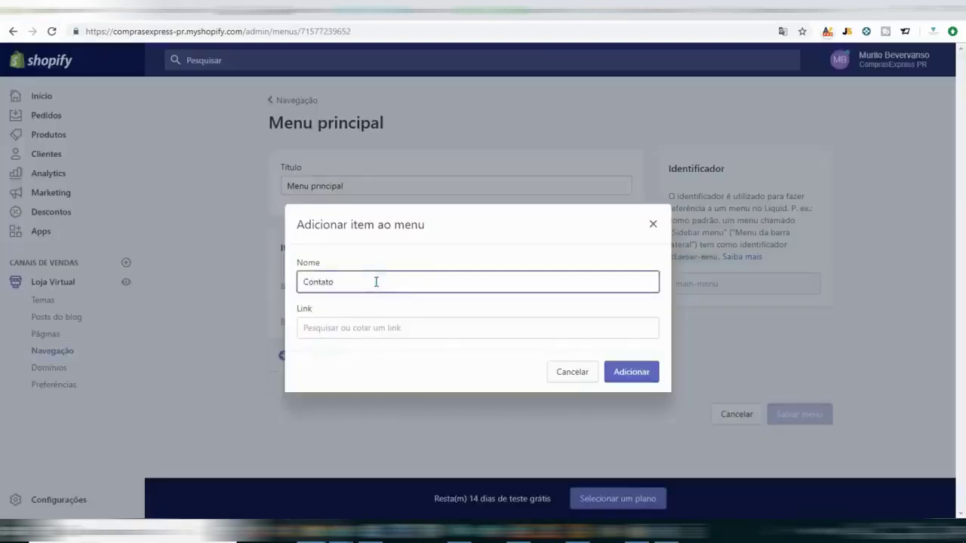
click(365, 323)
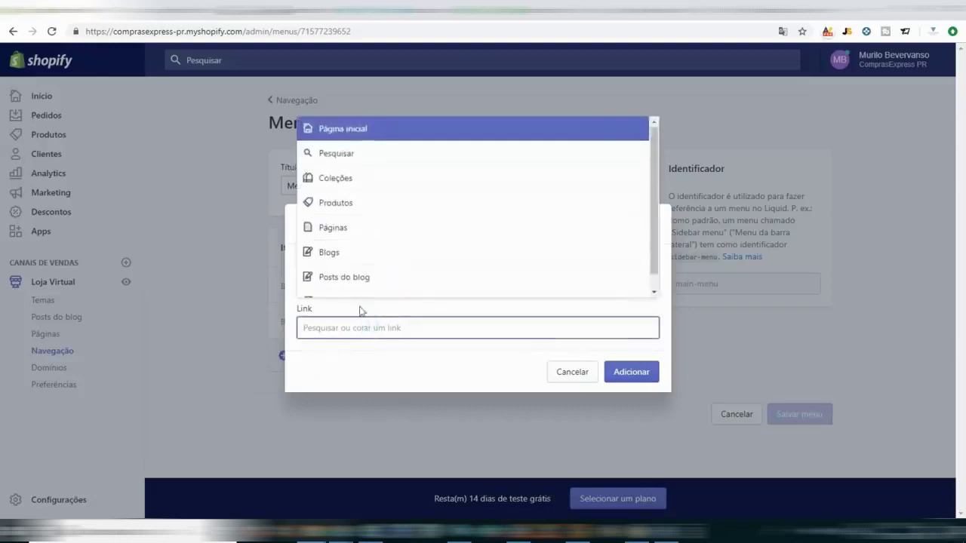
click(333, 231)
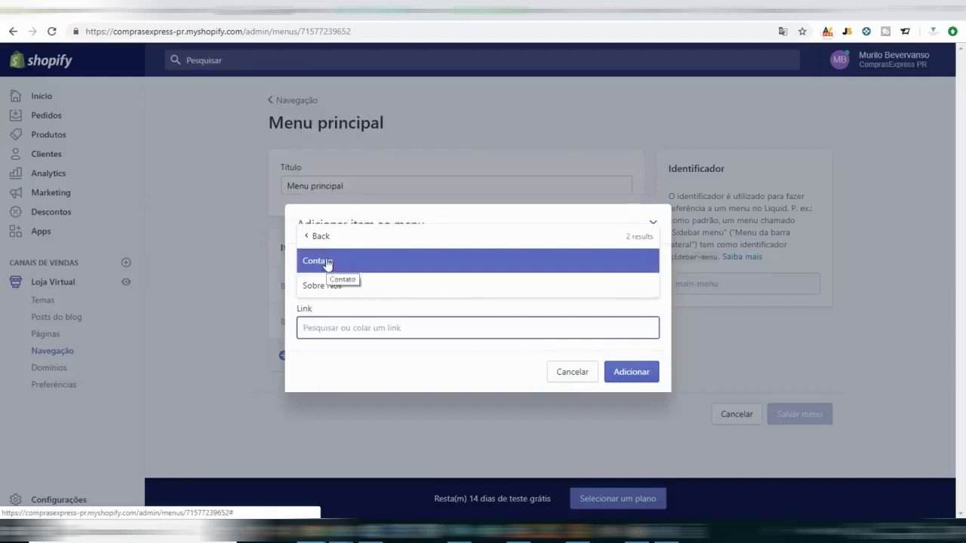
click(328, 262)
click(629, 375)
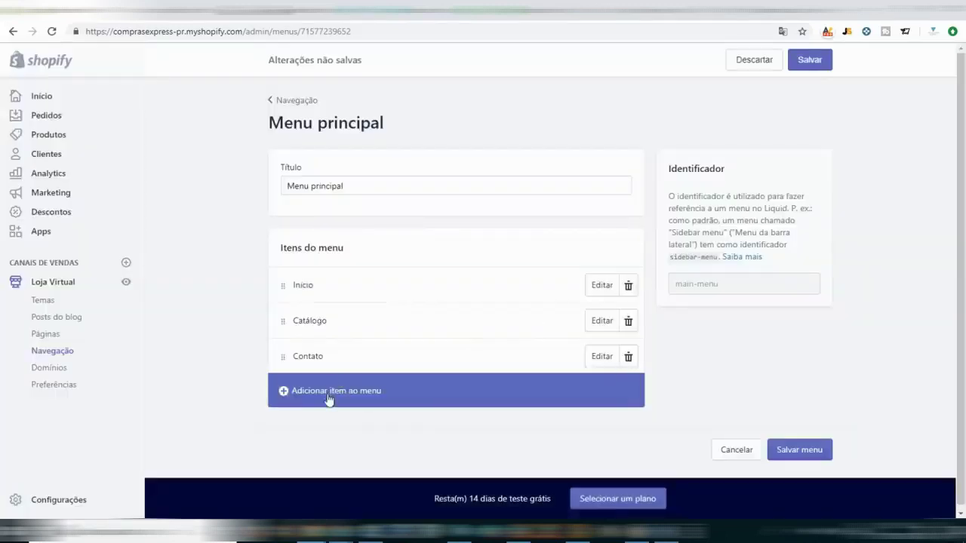
Add a Sobre Nós item linked to Páginas > Sobre Nós and save the menu.
click(330, 394)
click(365, 281)
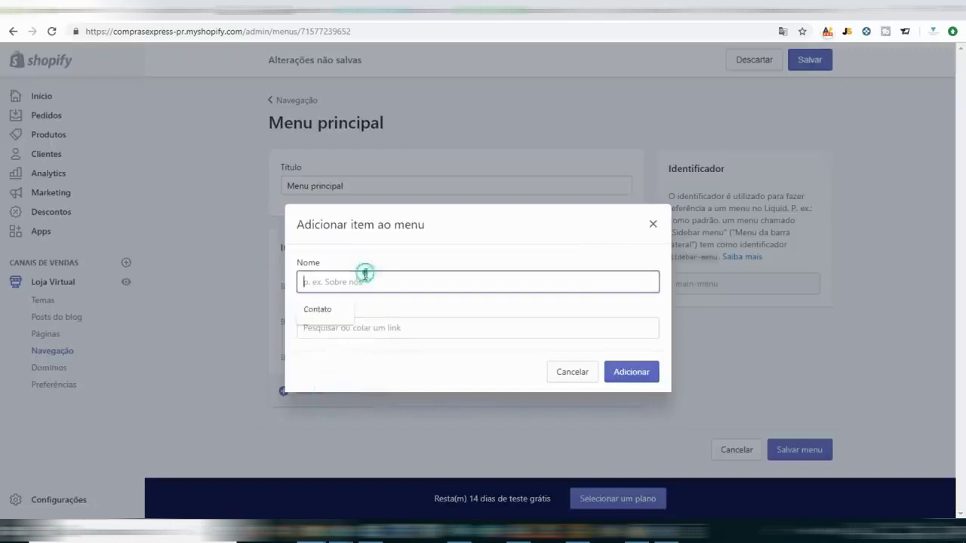
text(Sobre Nós)
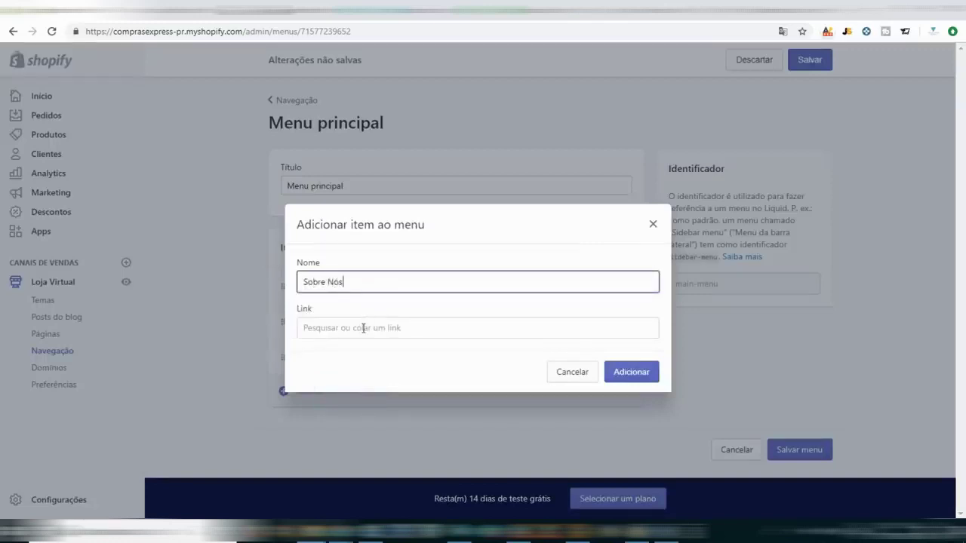
click(363, 328)
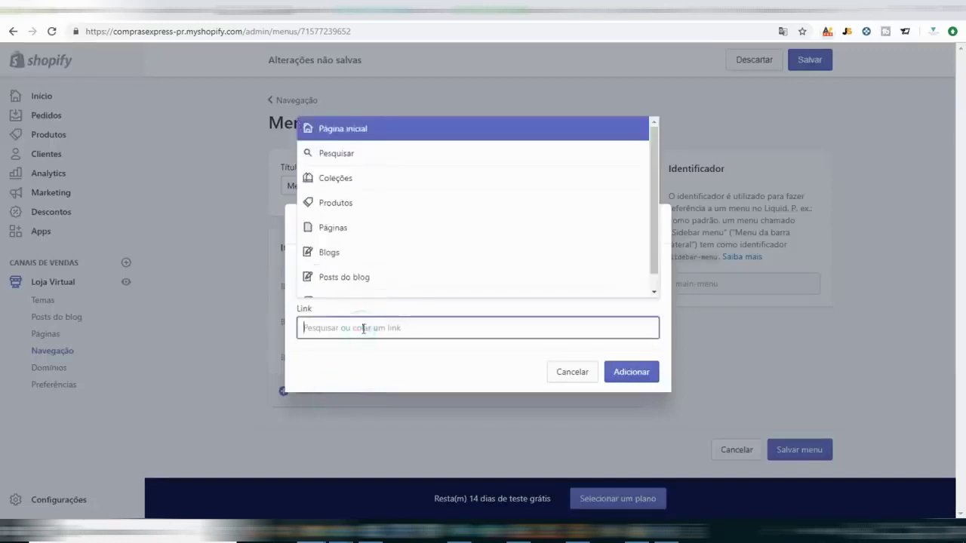
click(361, 232)
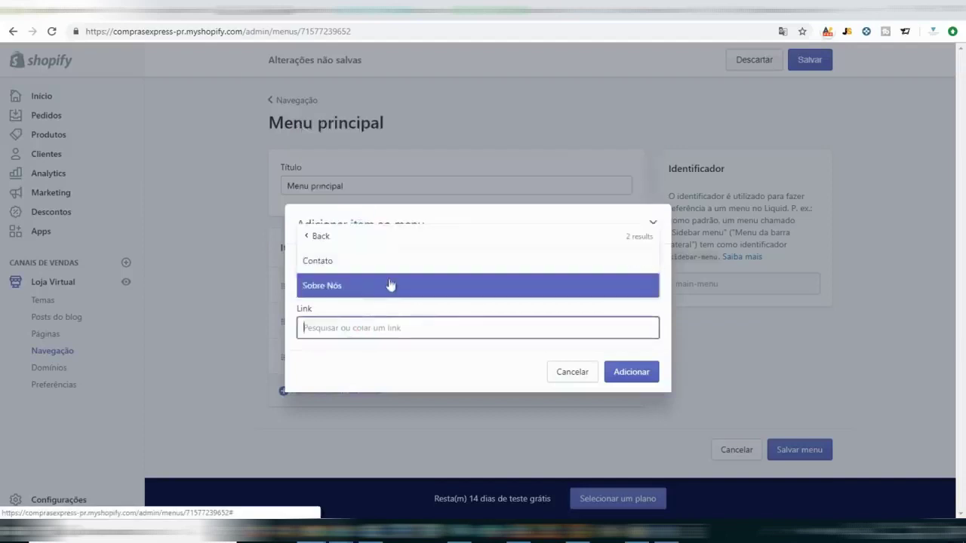
click(330, 286)
click(630, 373)
scroll(808, 121, down, 1)
scroll(806, 121, up, 1)
click(810, 60)
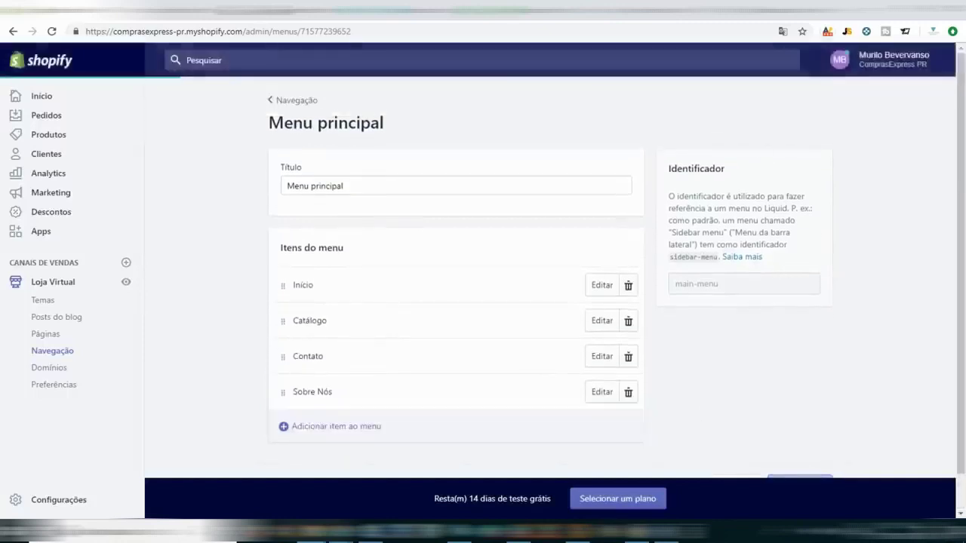
Reload the storefront and confirm the header's Contato link opens the Contato page.
click(155, 17)
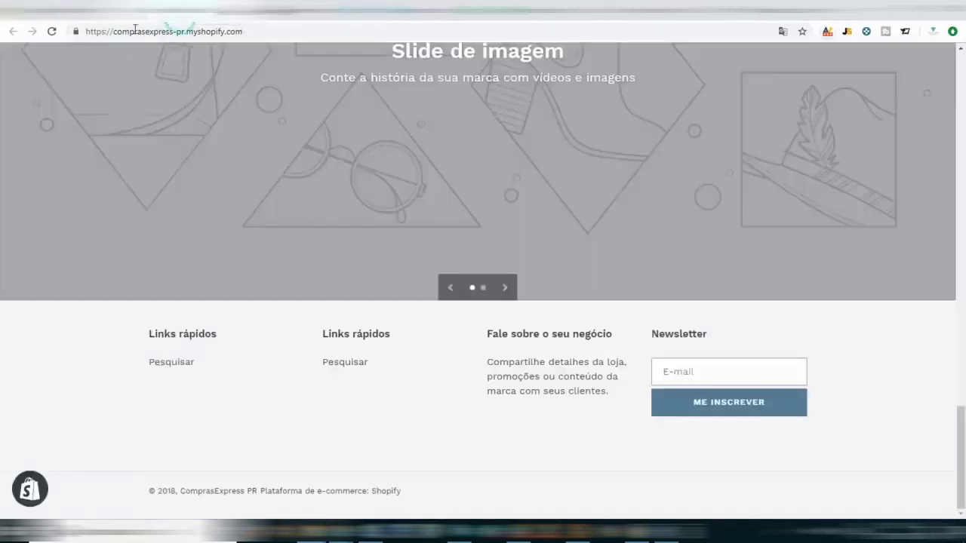
click(52, 31)
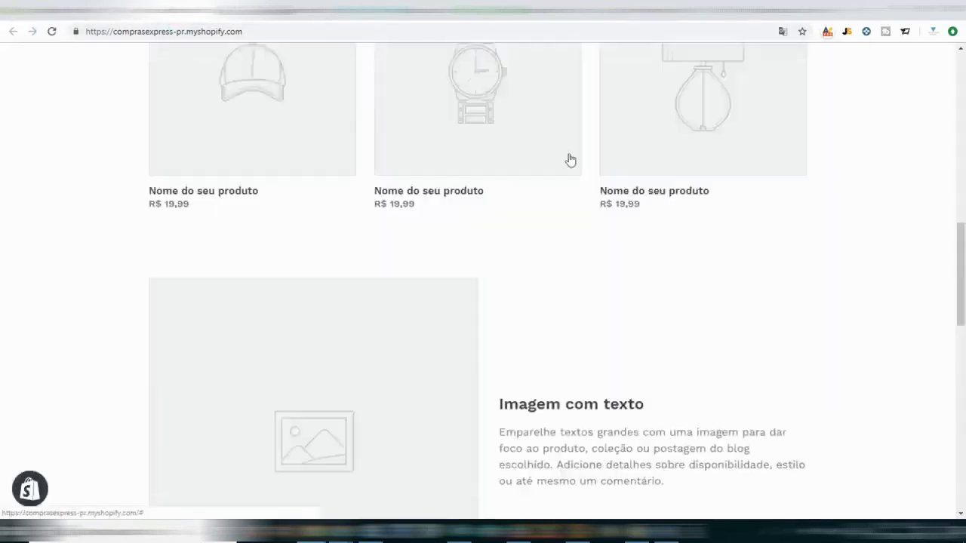
scroll(563, 153, up, 10)
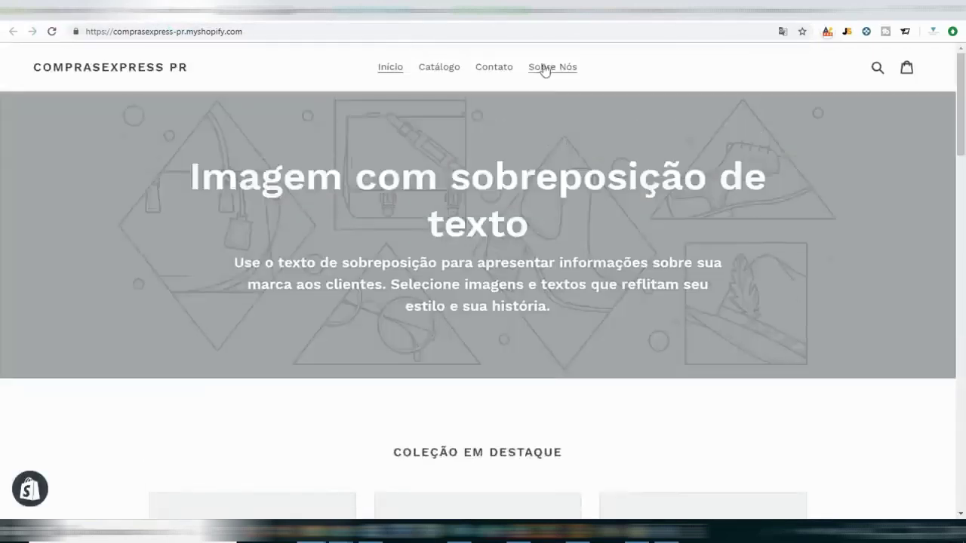
click(495, 71)
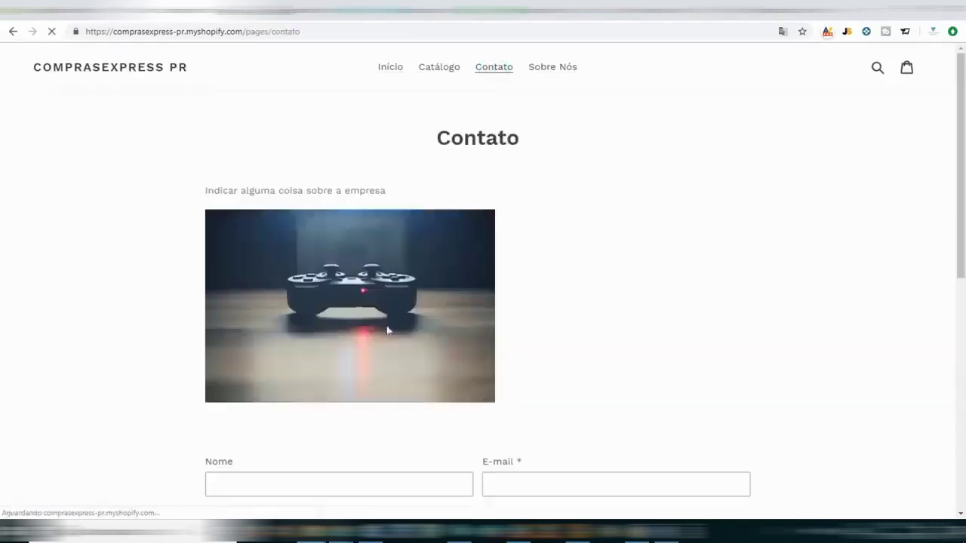
scroll(581, 296, down, 6)
scroll(582, 298, up, 8)
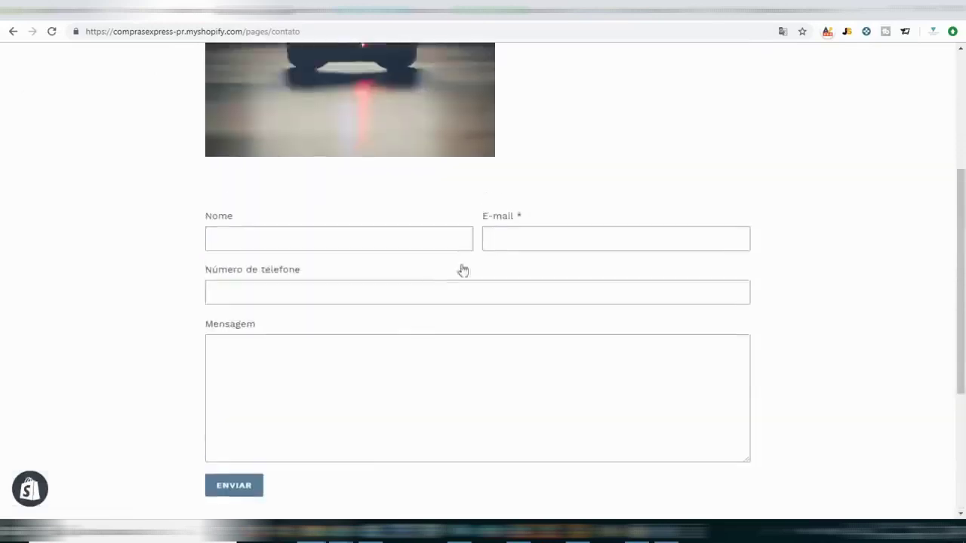
Confirm the Sobre Nós header link works, then return to the admin navigation menu list.
click(564, 70)
scroll(727, 216, down, 2)
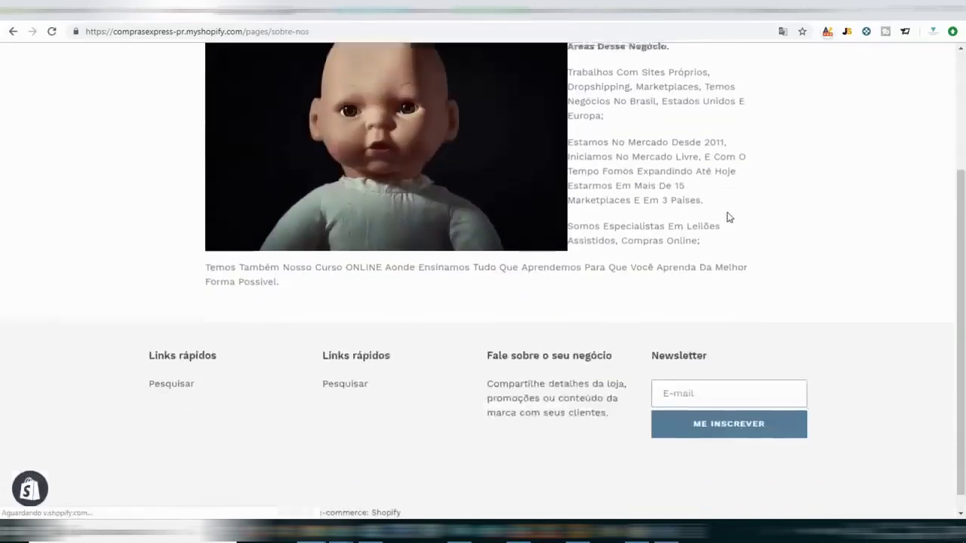
scroll(838, 224, up, 2)
scroll(838, 226, down, 2)
scroll(833, 228, up, 3)
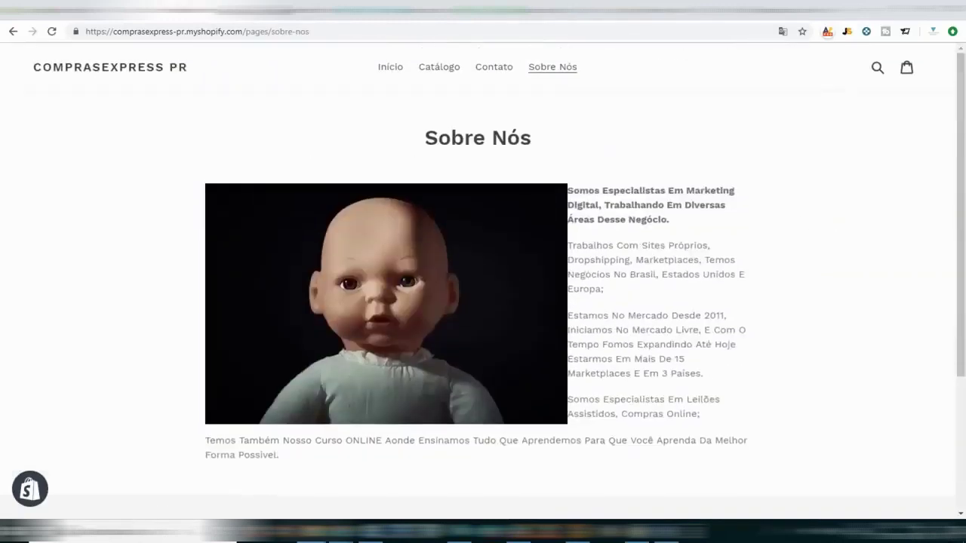
click(231, 18)
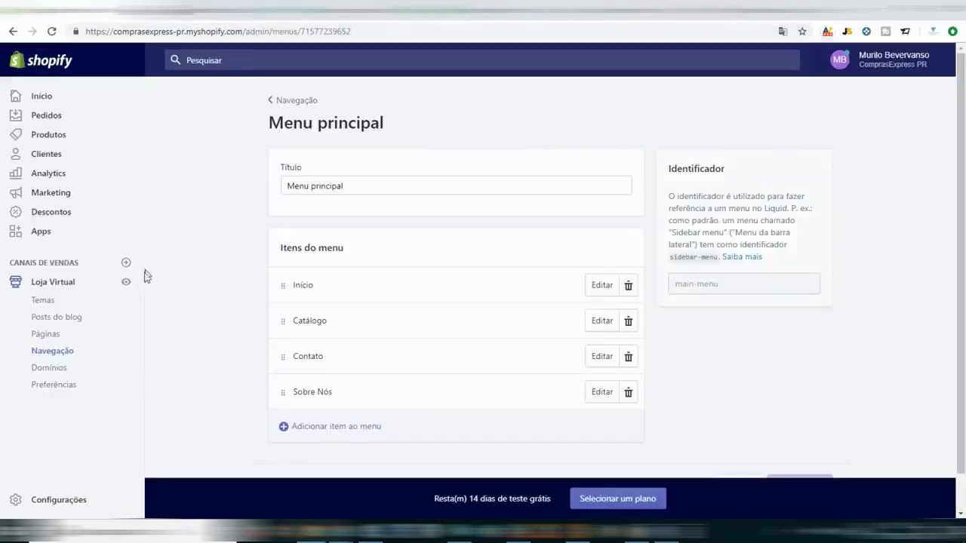
click(292, 104)
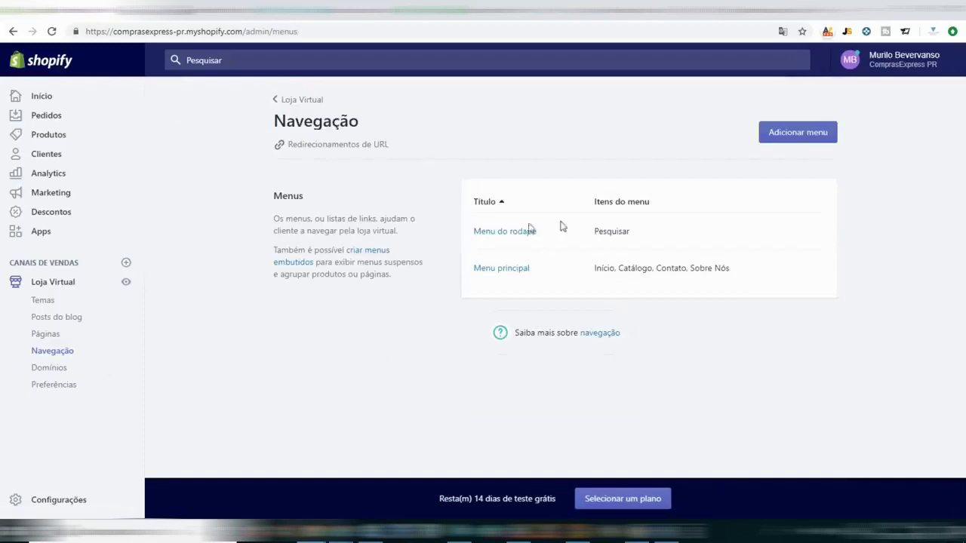
Add a Contato item linked to Páginas > Contato to Menu do rodapé.
click(506, 232)
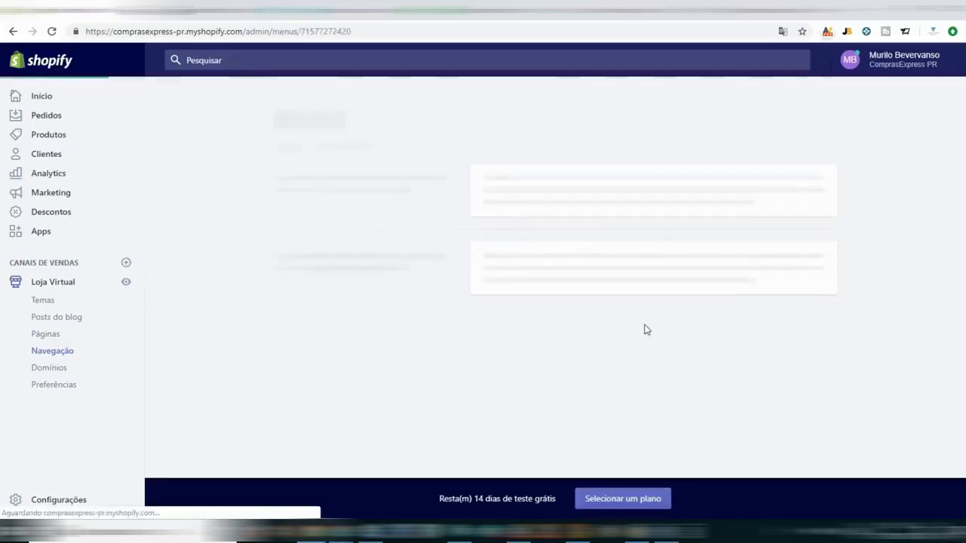
click(336, 313)
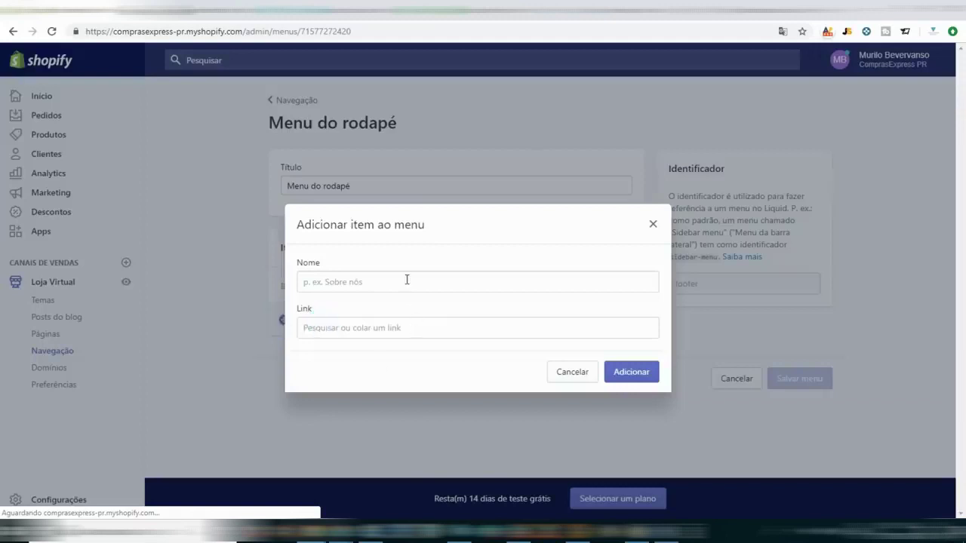
click(407, 281)
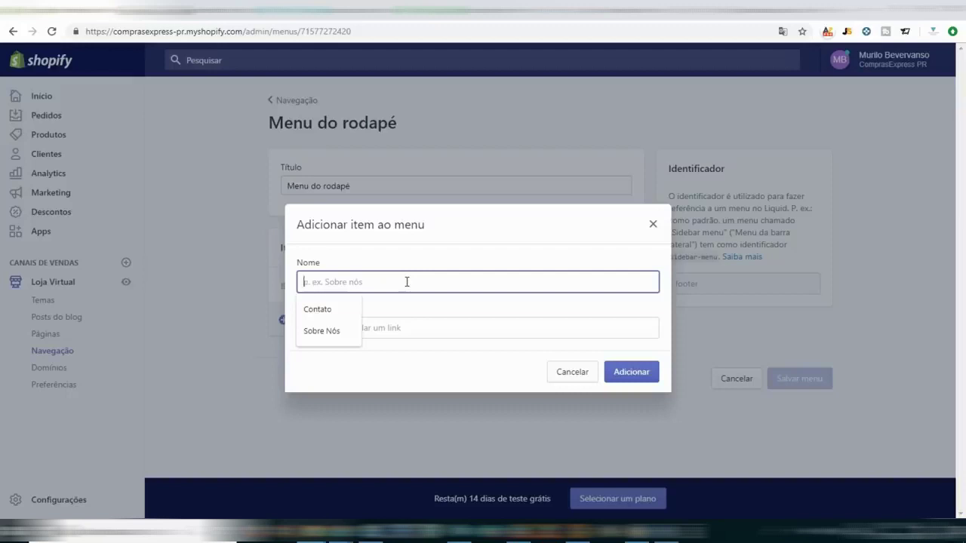
text(Co)
click(336, 308)
click(344, 328)
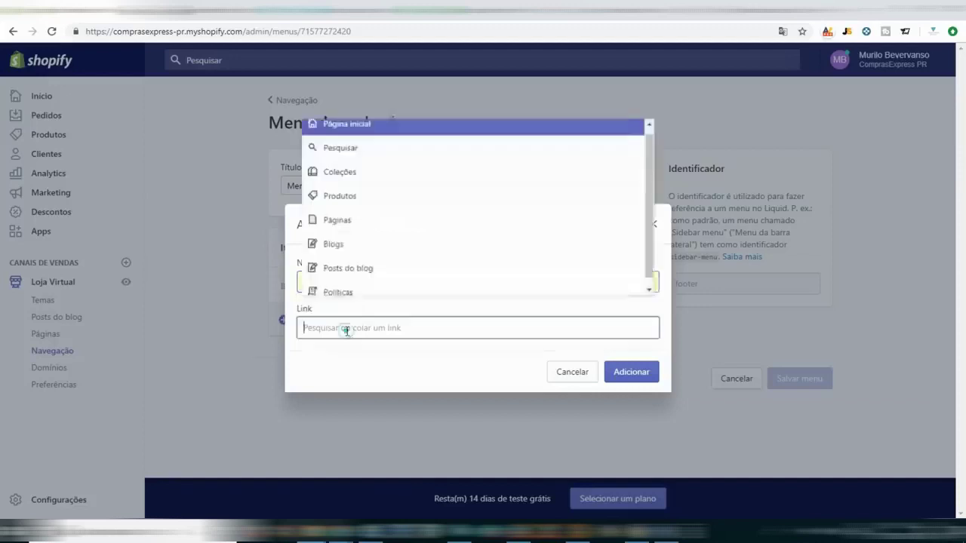
click(351, 228)
click(367, 262)
click(641, 374)
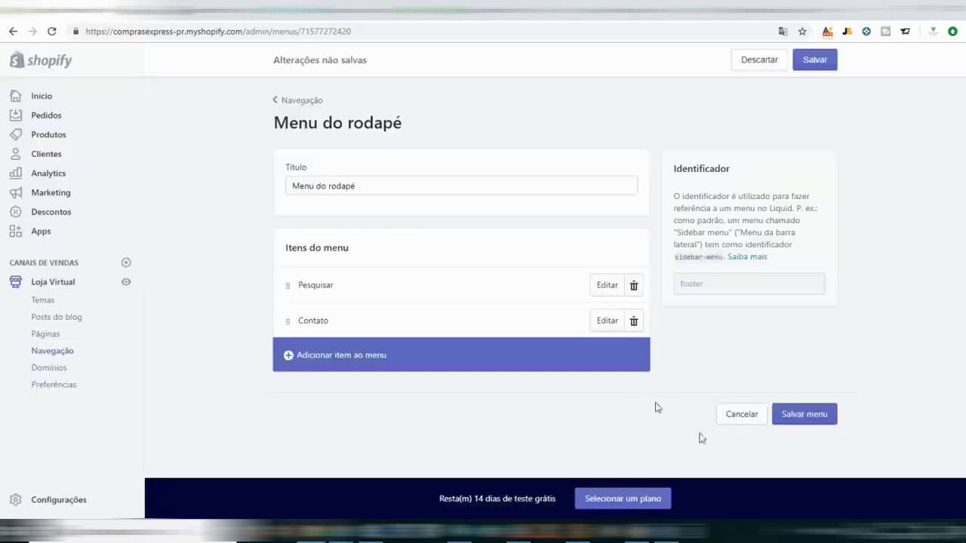
Save the footer menu and view the live storefront footer.
click(819, 415)
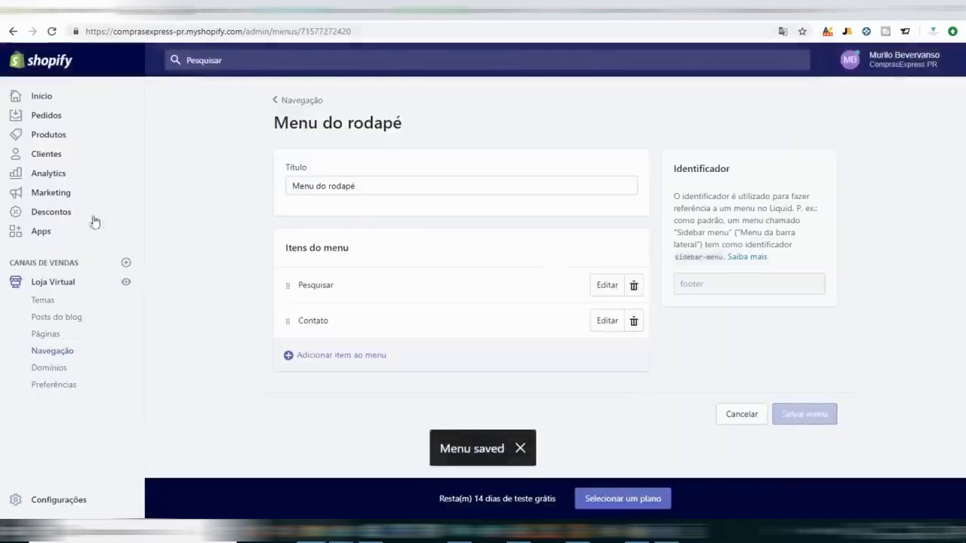
click(126, 284)
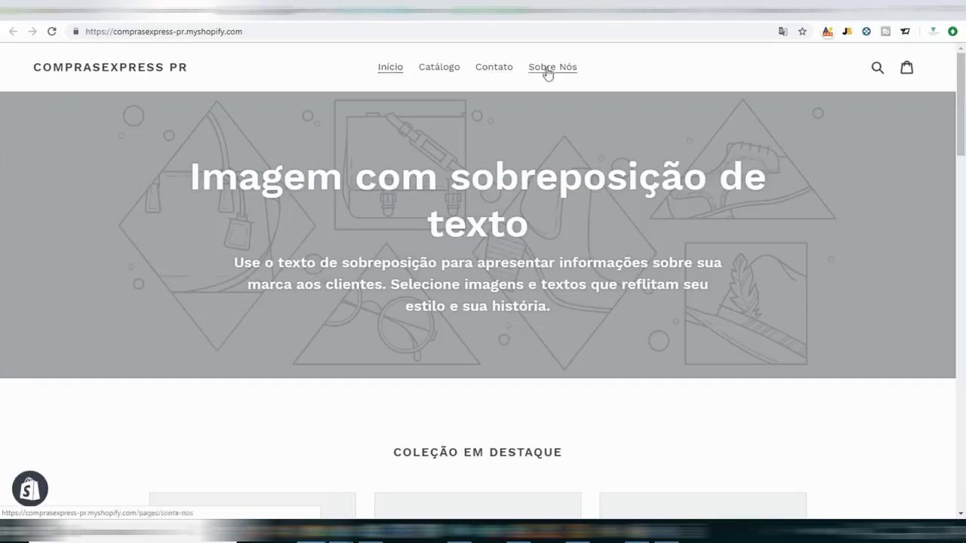
scroll(684, 486, down, 20)
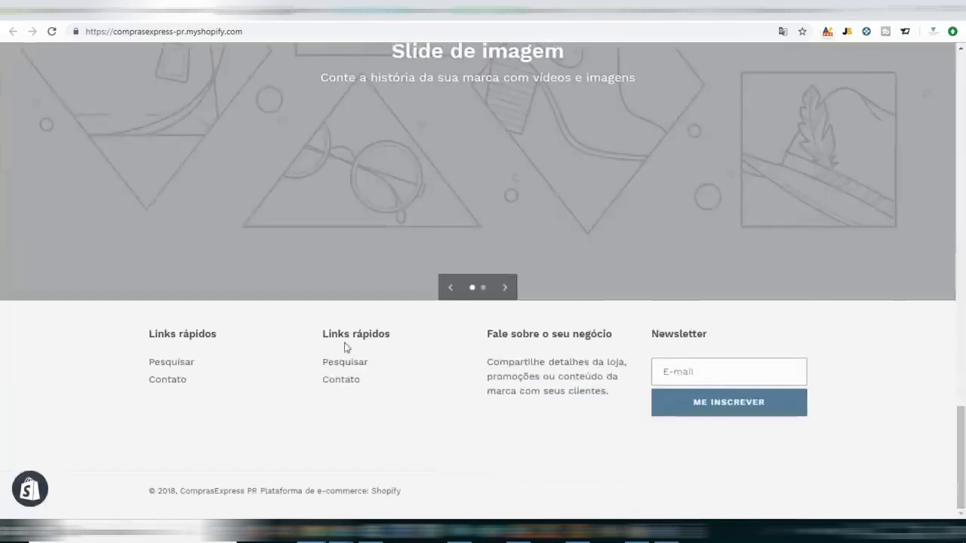
Follow the footer Contato link, return to the store home page, then go to canva.com.
click(175, 382)
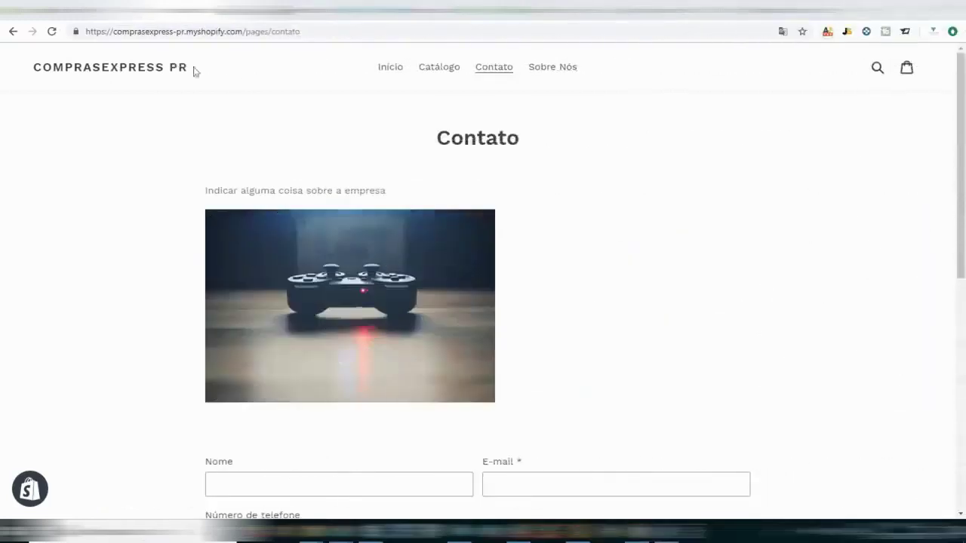
click(110, 68)
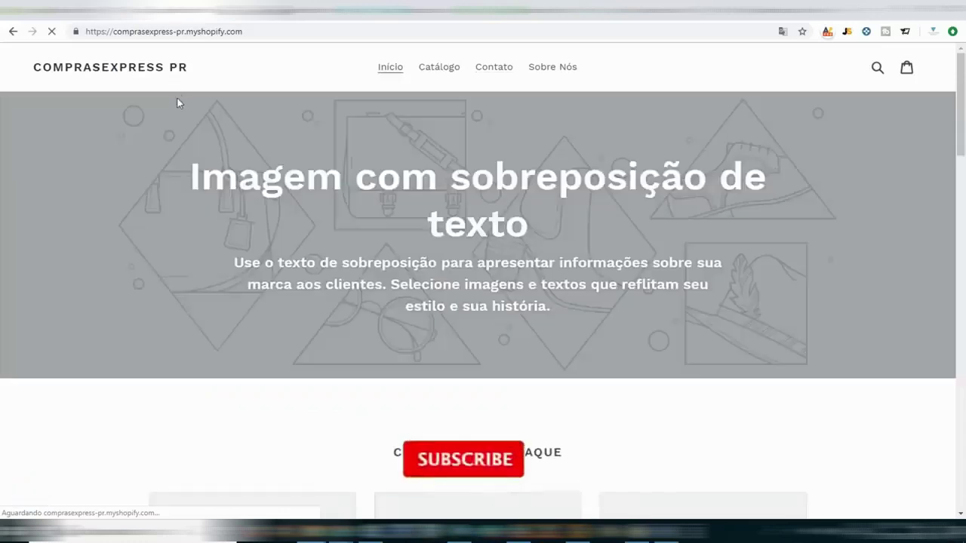
drag(201, 68, 25, 72)
click(217, 75)
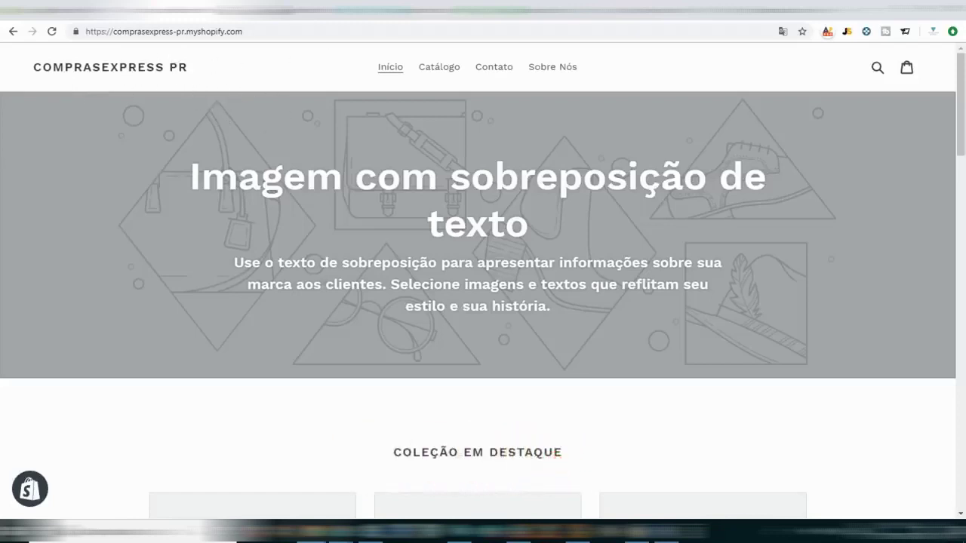
click(468, 13)
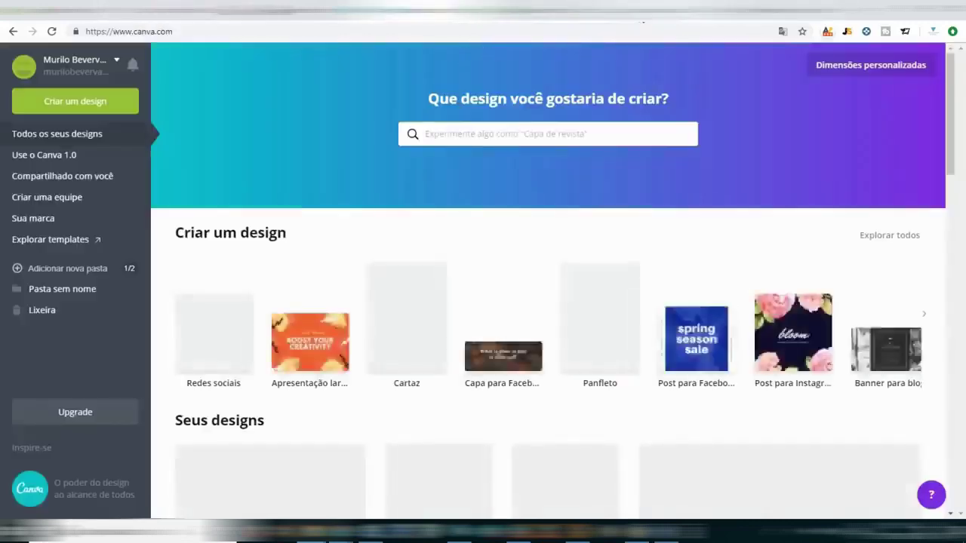
Flip between the LogoMakr and Canva tabs, ending on the Fiverr Logo Design tab.
click(541, 19)
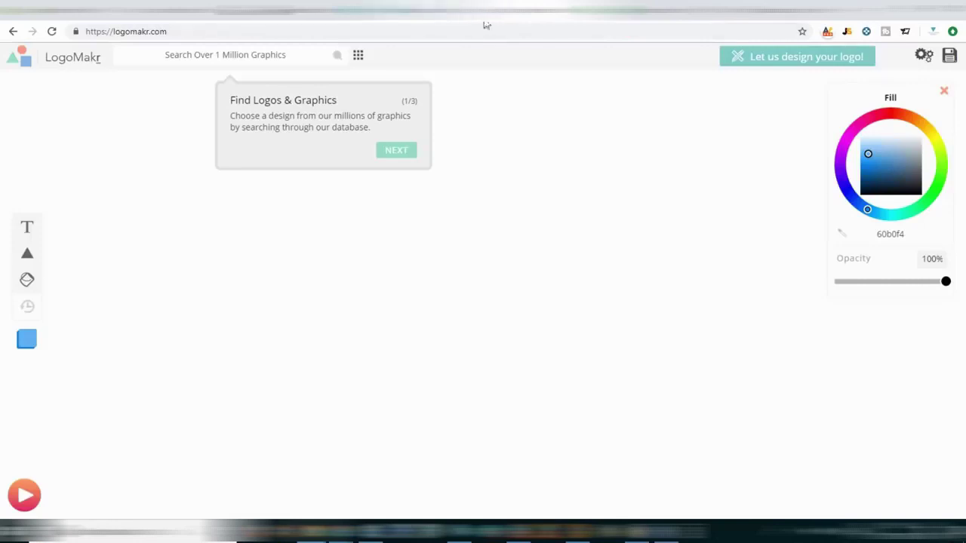
click(442, 21)
click(532, 23)
click(445, 23)
click(526, 24)
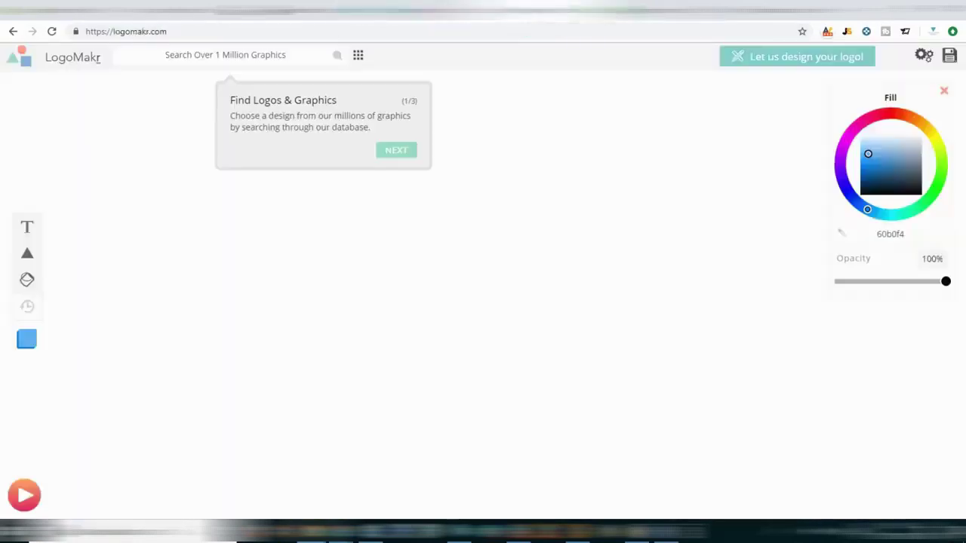
click(445, 23)
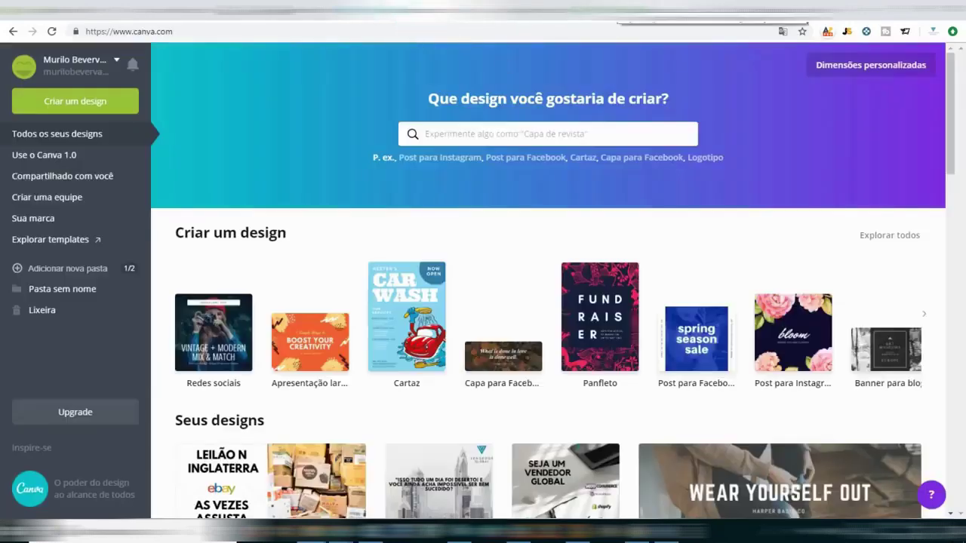
click(626, 21)
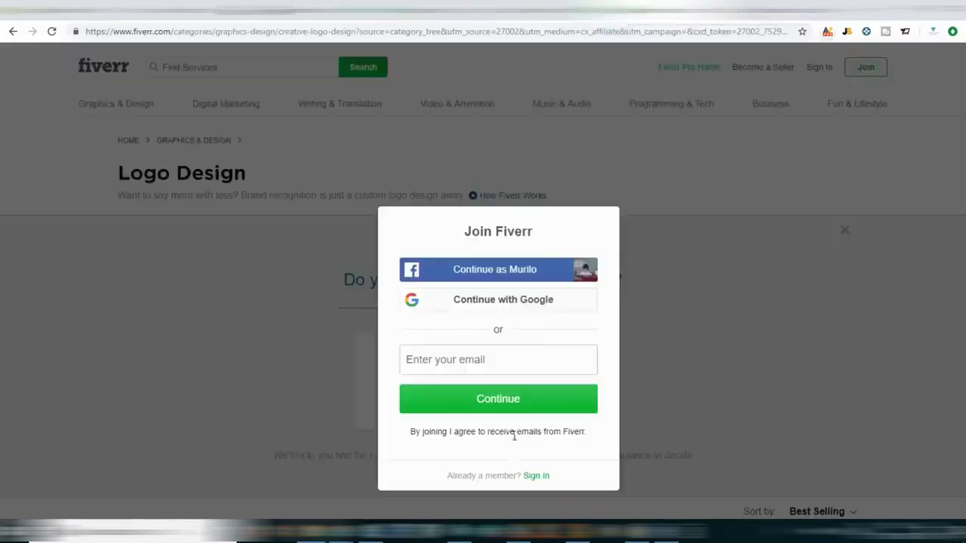
Dismiss the Join Fiverr prompt and search Fiverr for 'logo design'.
click(658, 440)
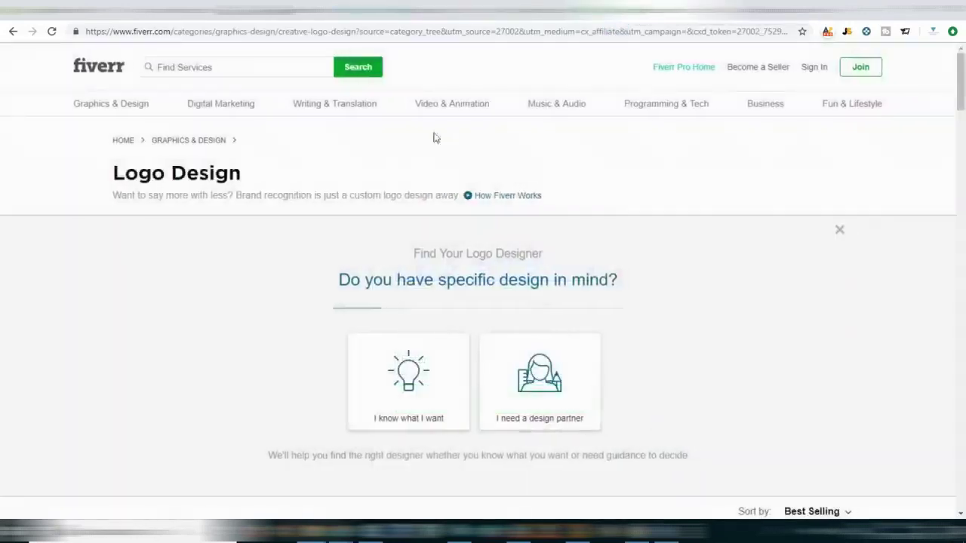
click(276, 67)
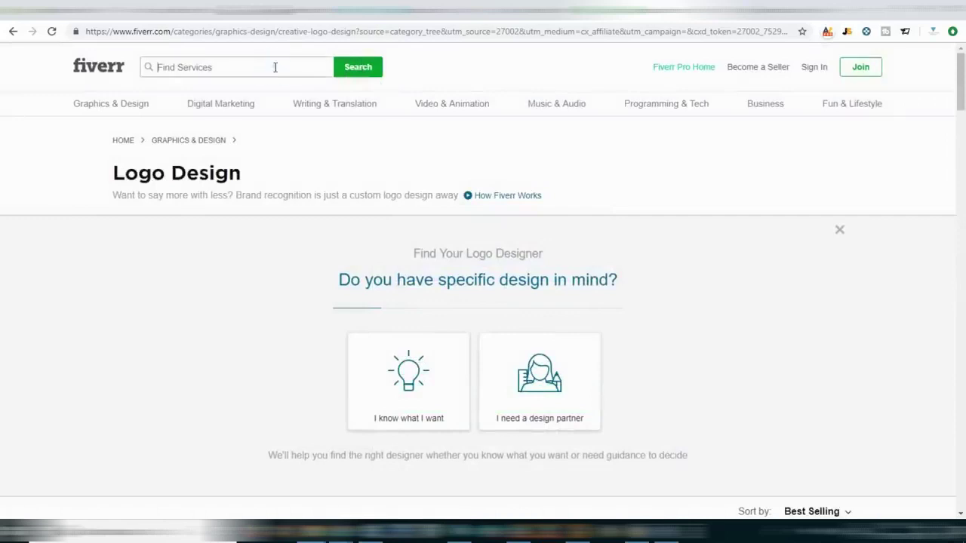
text(logot)
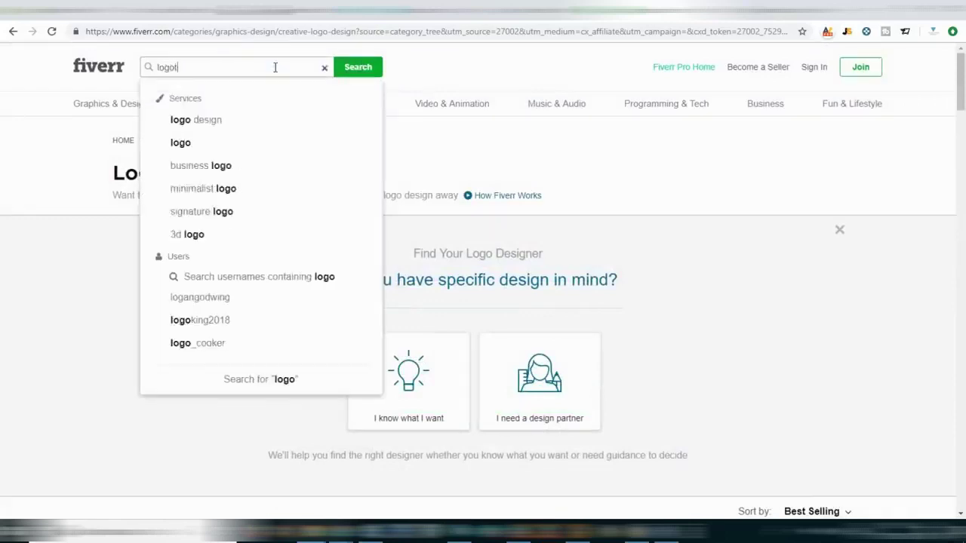
key(BackSpace)
text( desing)
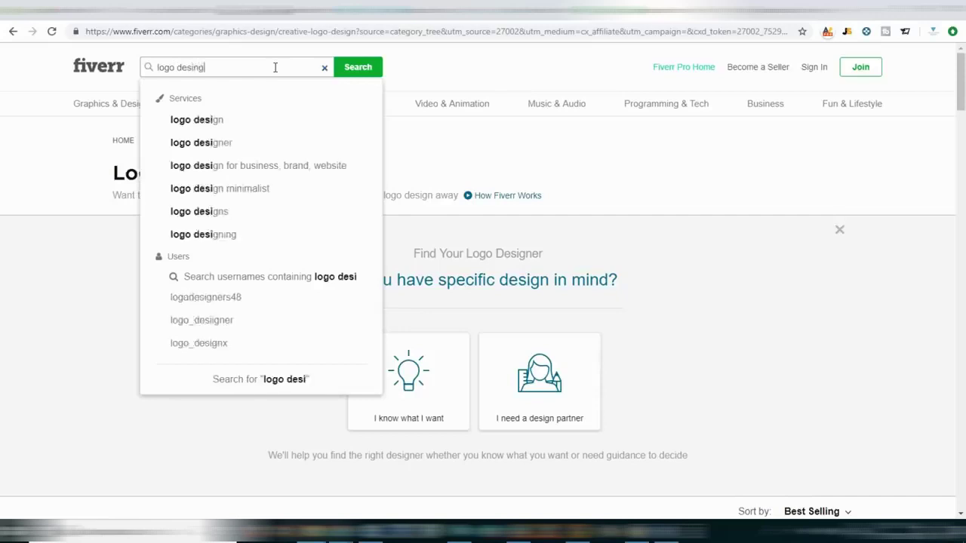
key(BackSpace)
key(BackSpace)
key(BackSpace)
key(Down)
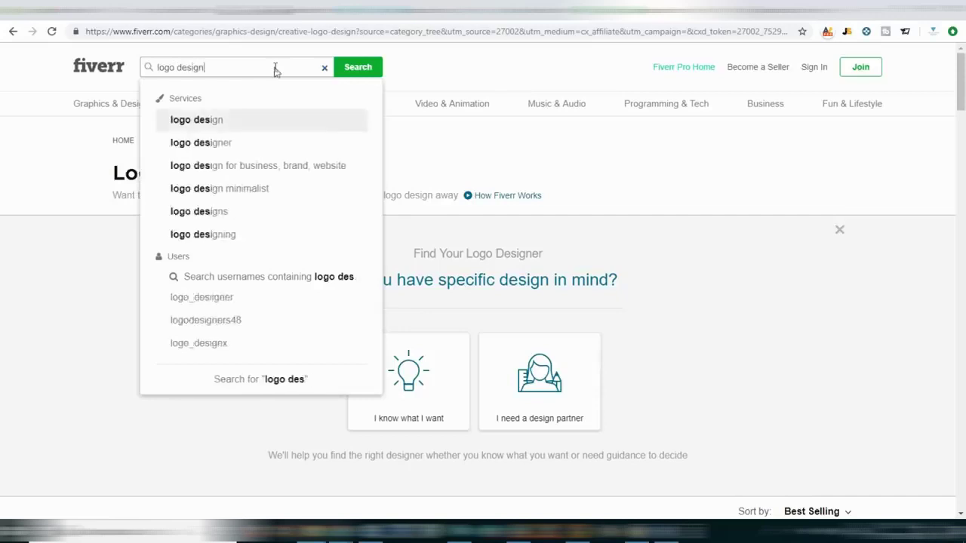
key(Return)
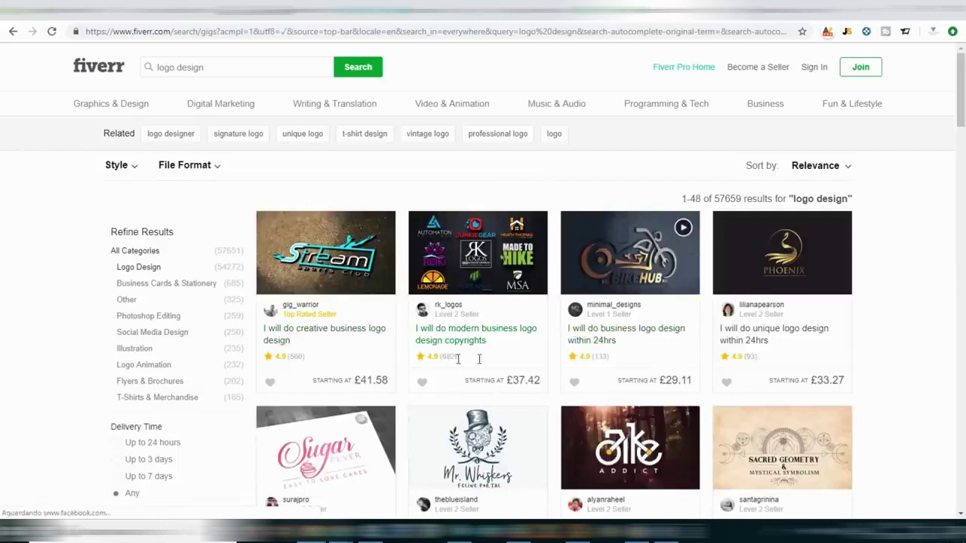
Sort by Best Selling, view the £16.63 retro vintage logo gig, then close LogoMakr's tour.
click(819, 165)
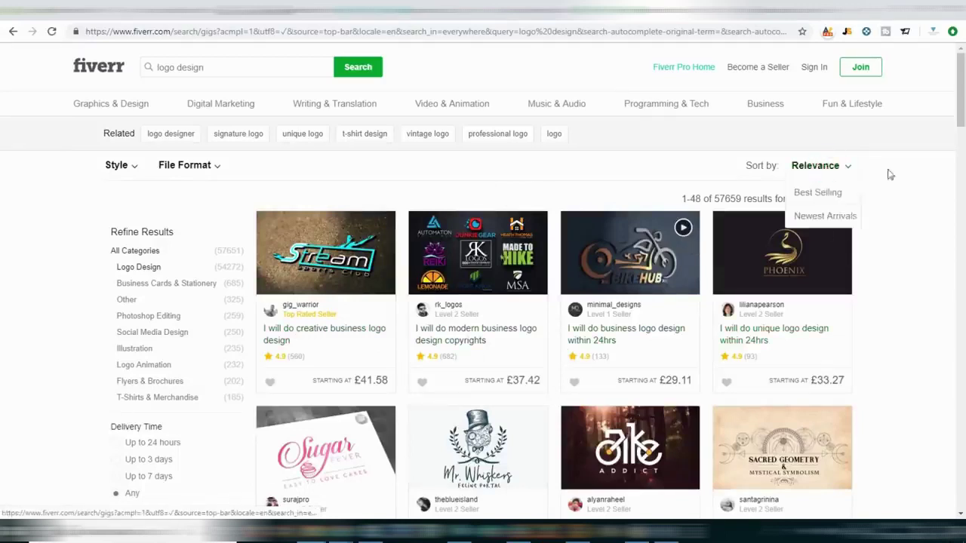
click(818, 193)
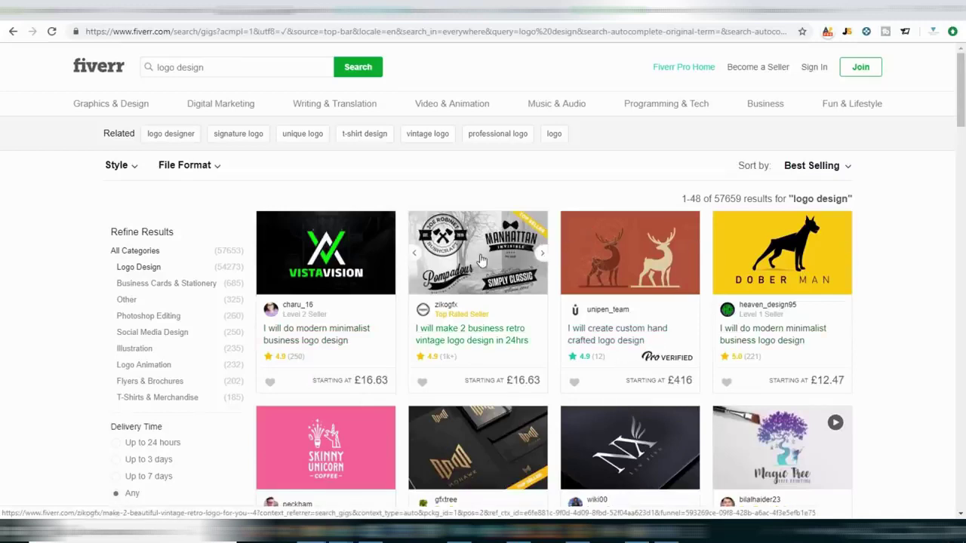
click(478, 250)
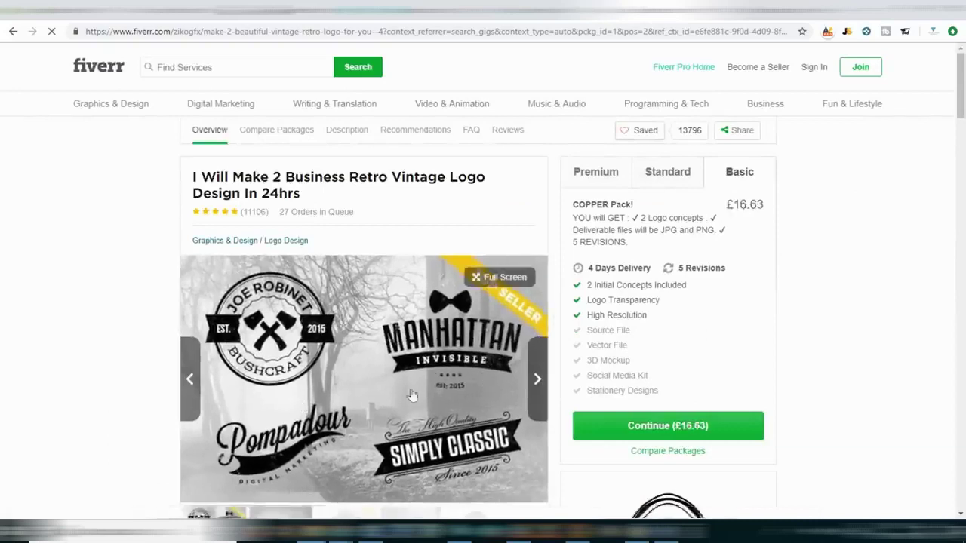
scroll(879, 281, down, 6)
scroll(822, 293, up, 6)
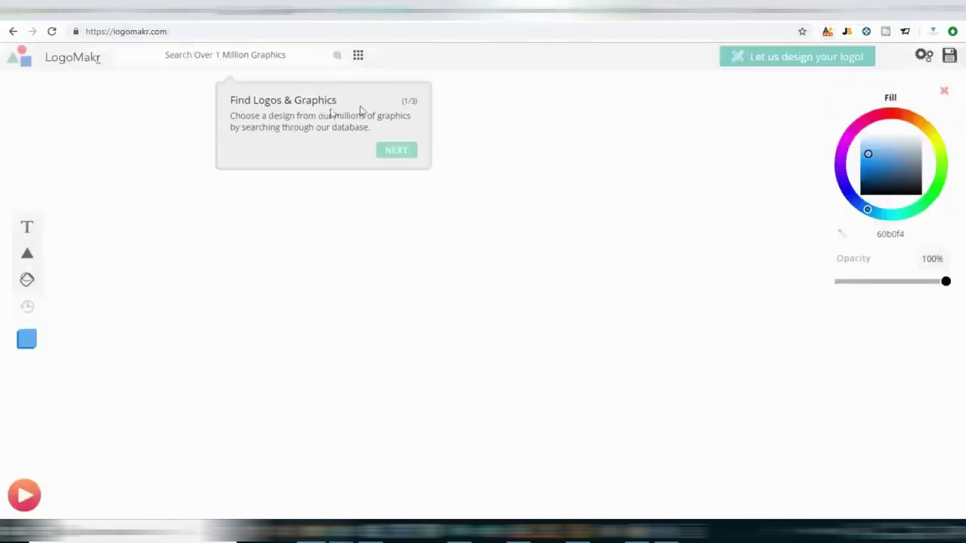
click(287, 267)
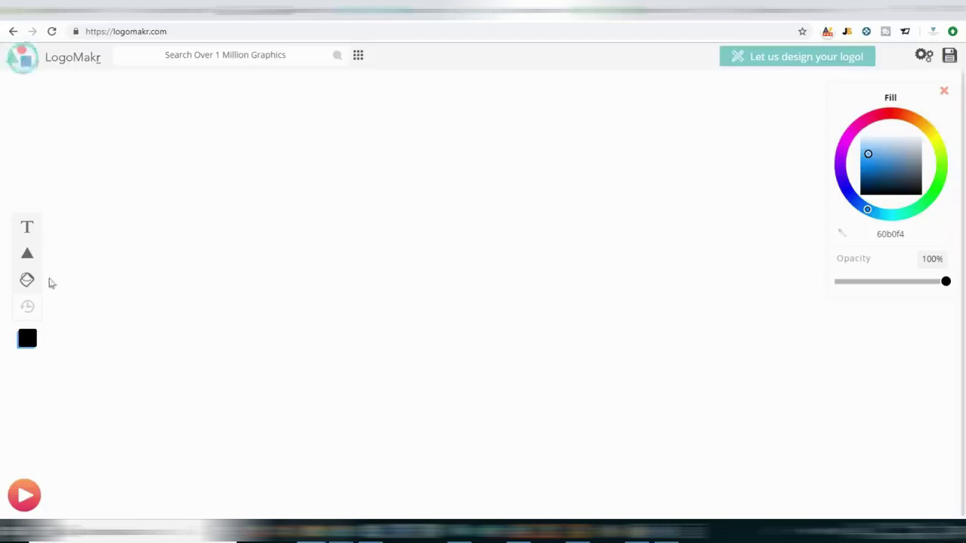
Add a circle and a triangle in LogoMakr, moving the triangle up-left over the circle.
click(55, 234)
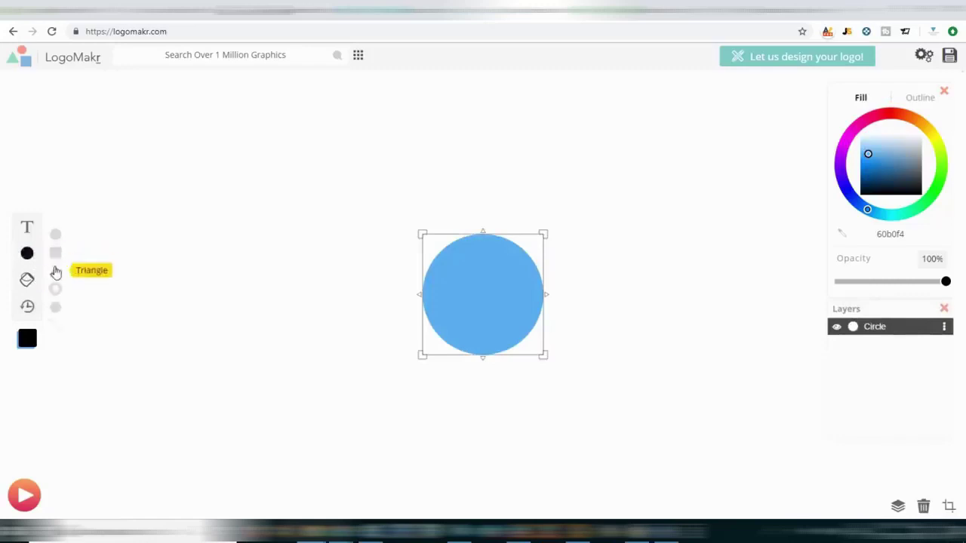
click(54, 266)
drag(449, 278, 385, 219)
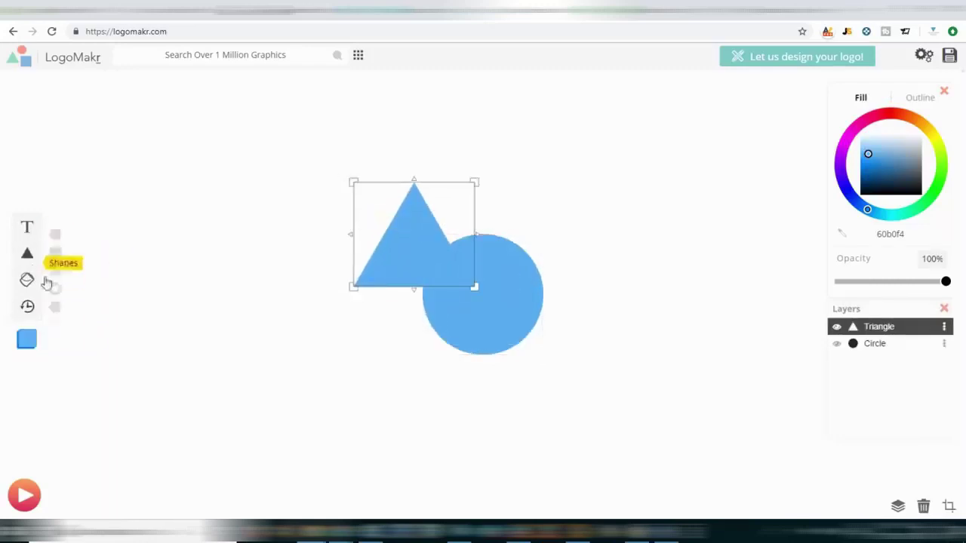
shift+click(509, 275)
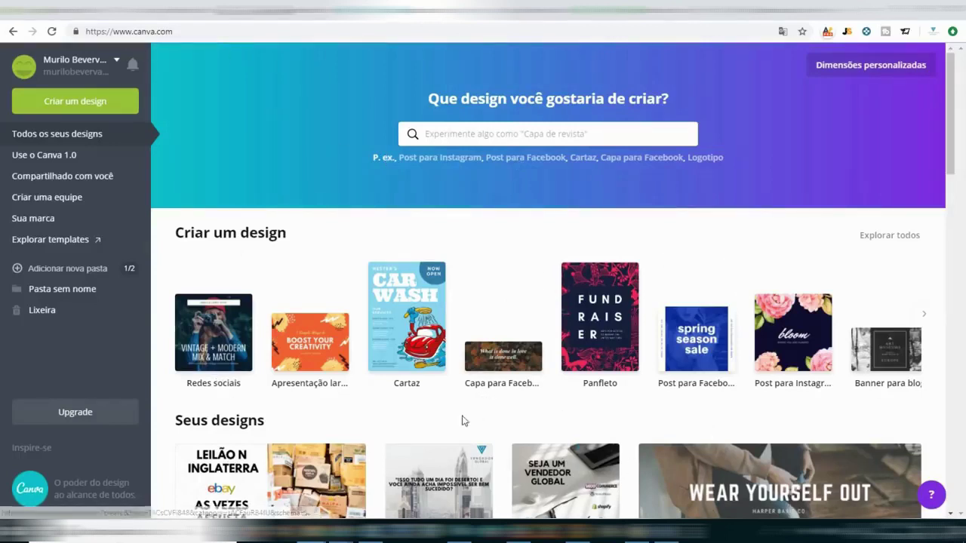
Create a new Logotipo design and apply The Box Straps band logo template.
click(89, 104)
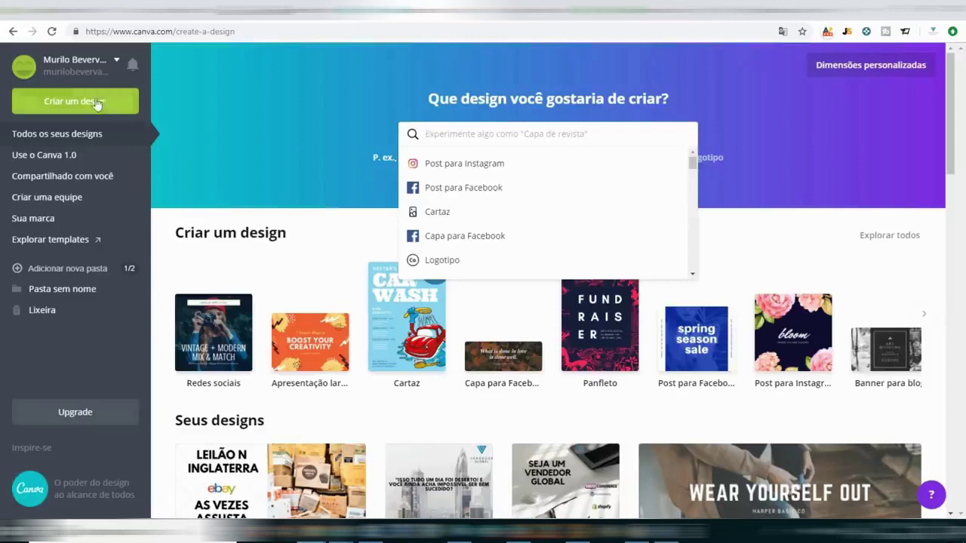
click(448, 263)
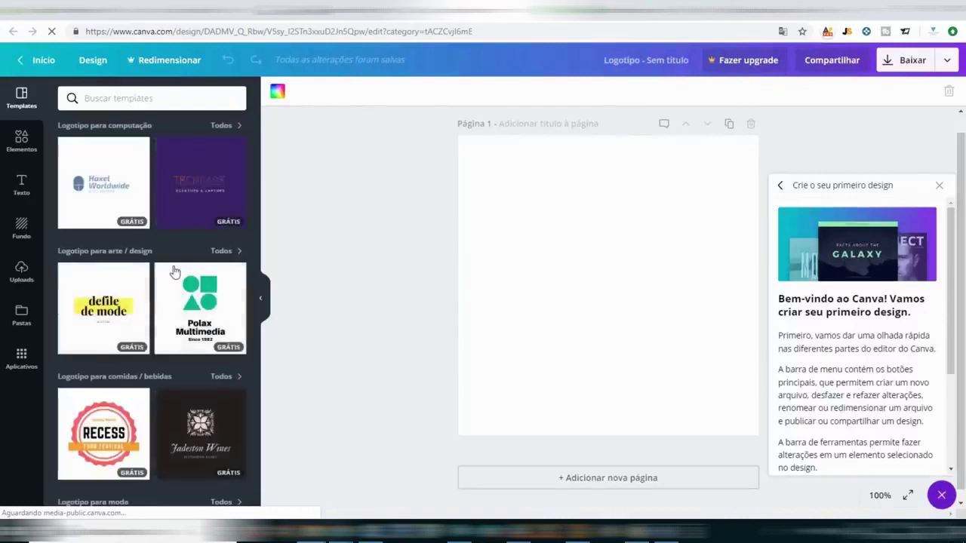
scroll(178, 266, down, 5)
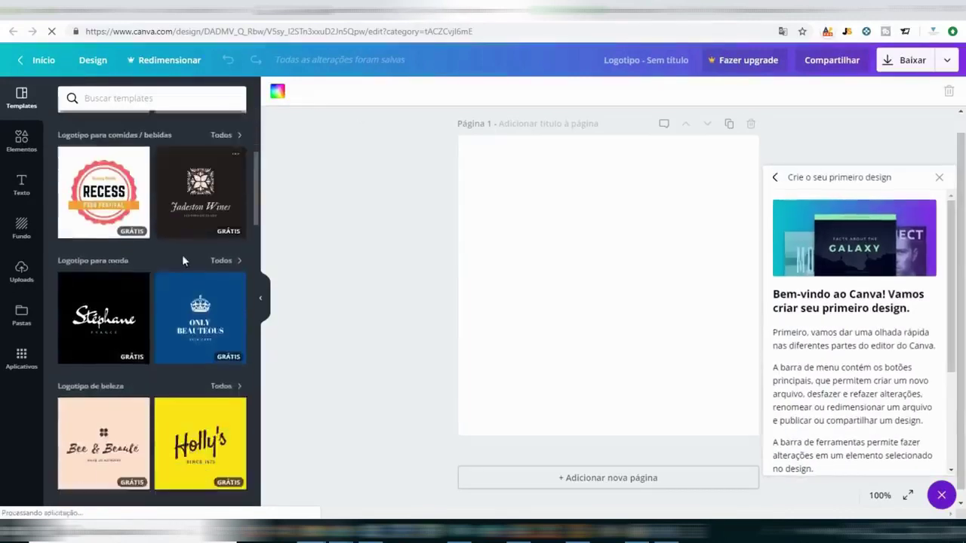
scroll(181, 264, down, 1)
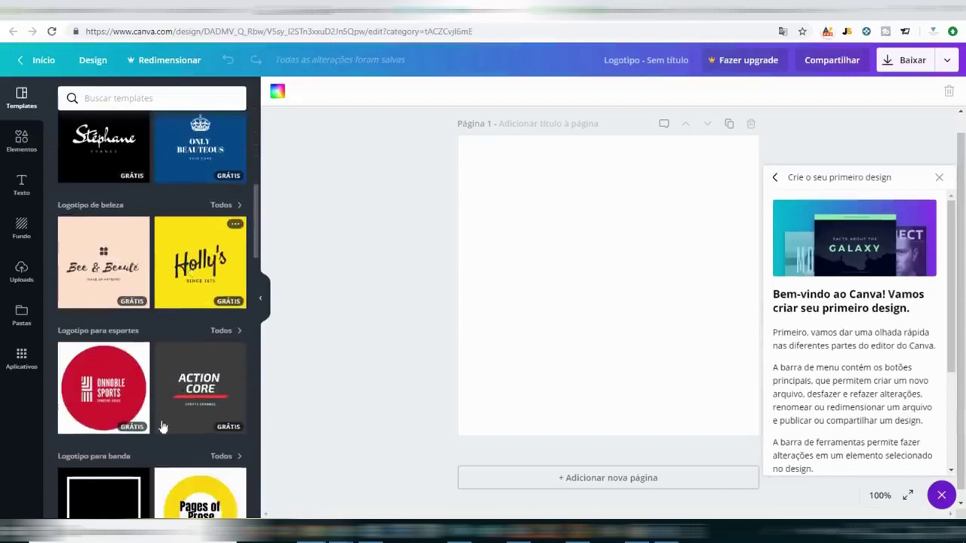
scroll(170, 359, down, 3)
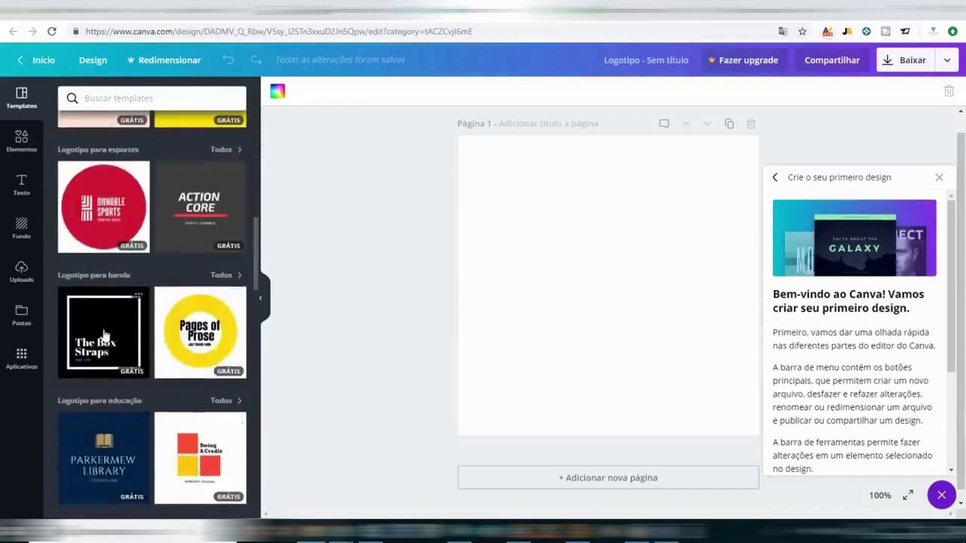
click(105, 334)
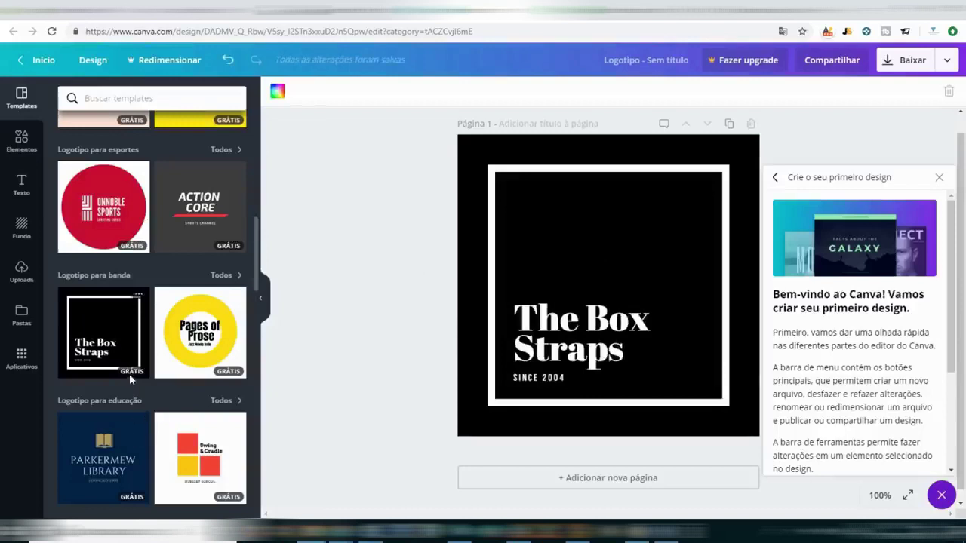
Retype the logo title as 'Compras' and 'Express' on two lines, removing the old template words.
click(545, 349)
click(522, 322)
click(515, 321)
text(Compras)
key(Return)
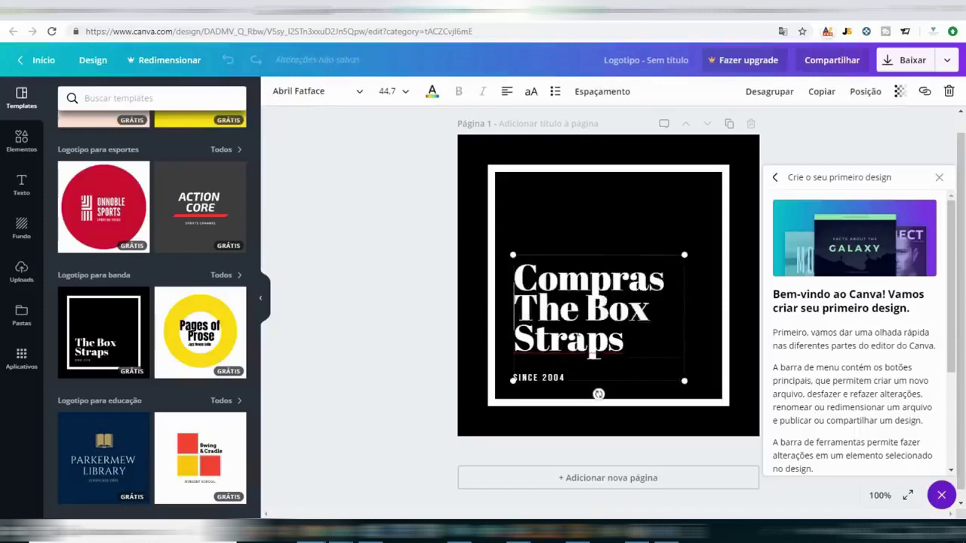
text(Express)
key(Delete)
key(Delete)
key(Delete)
key(Delete)
key(Delete)
key(Delete)
key(Delete)
key(Delete)
key(Delete)
key(Delete)
key(Delete)
key(Delete)
key(Delete)
key(Delete)
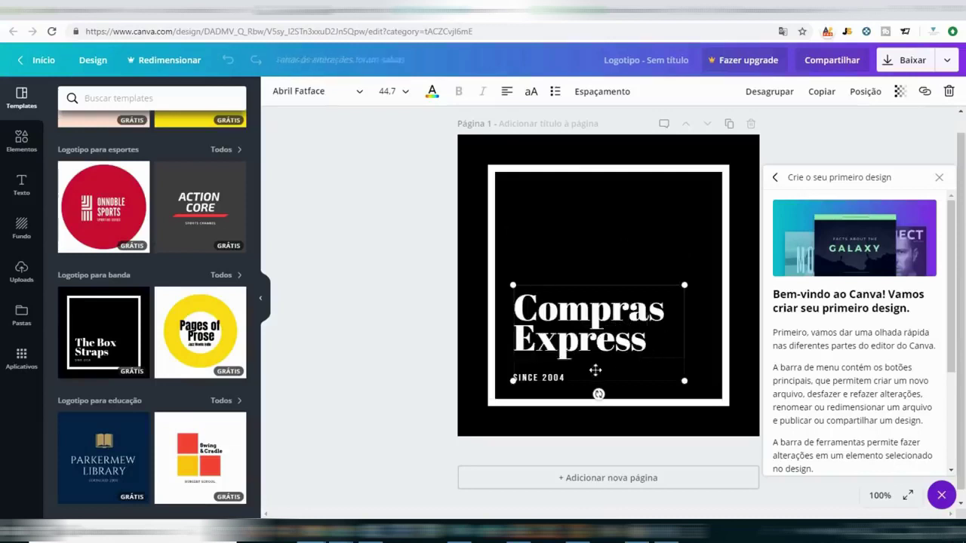
Change the tagline from SINCE 2004 to SINCE 2010 and close the getting-started tutorial.
click(551, 377)
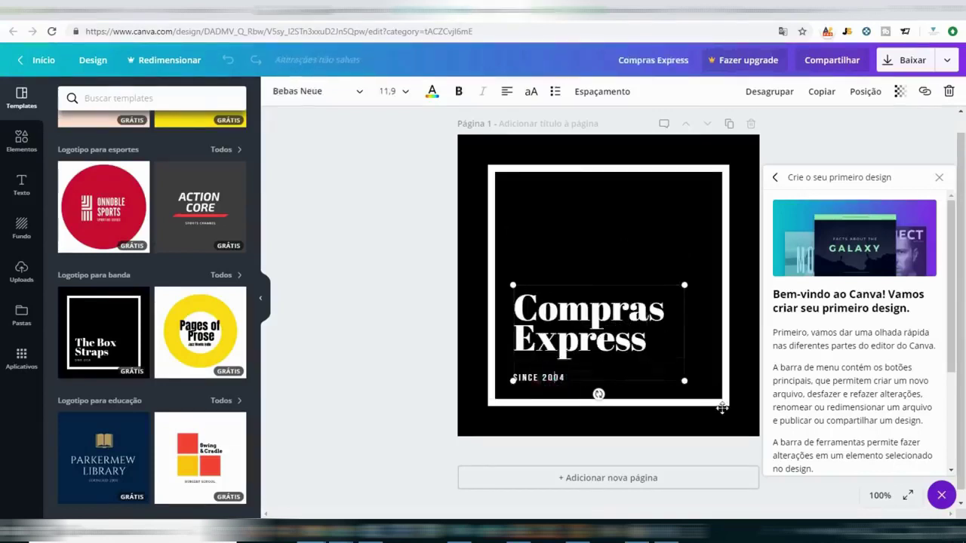
key(BackSpace)
key(BackSpace)
text(1)
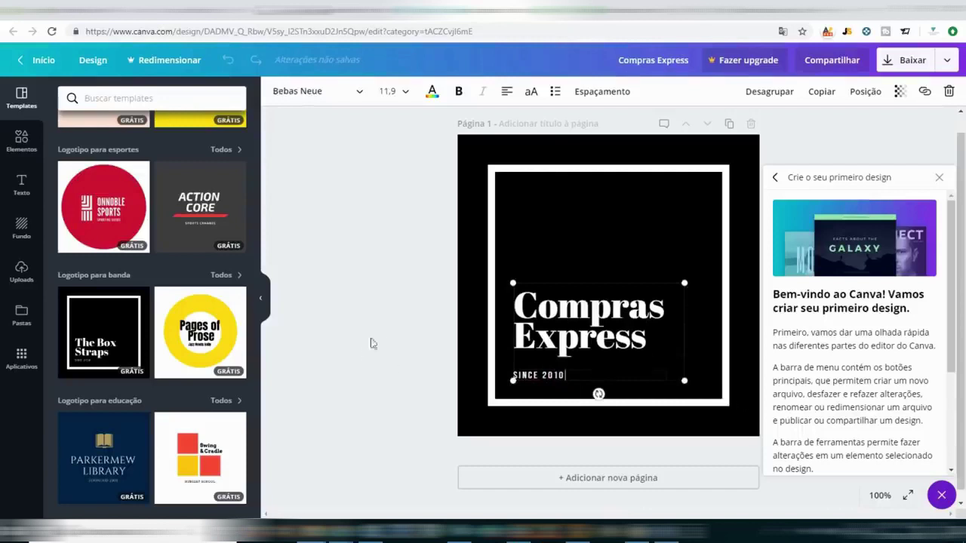
click(365, 352)
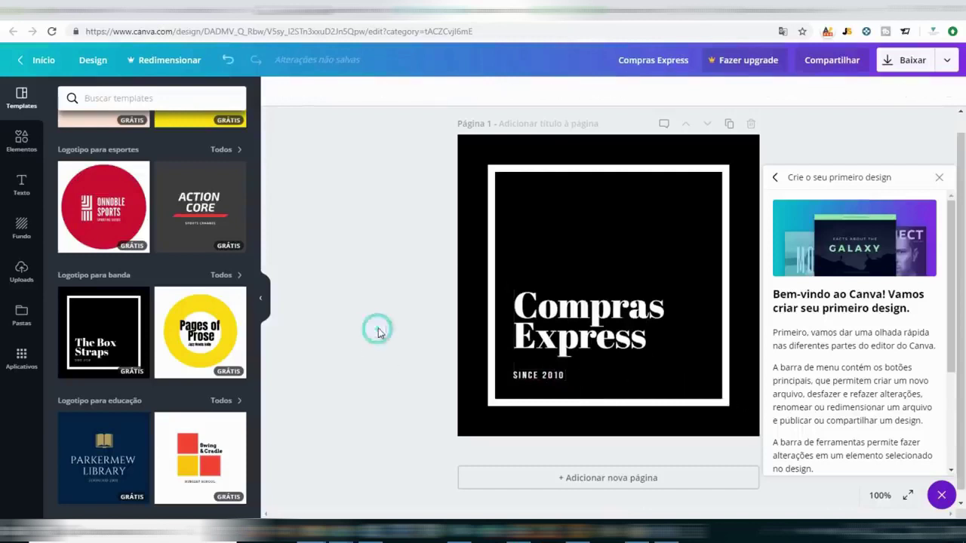
click(939, 177)
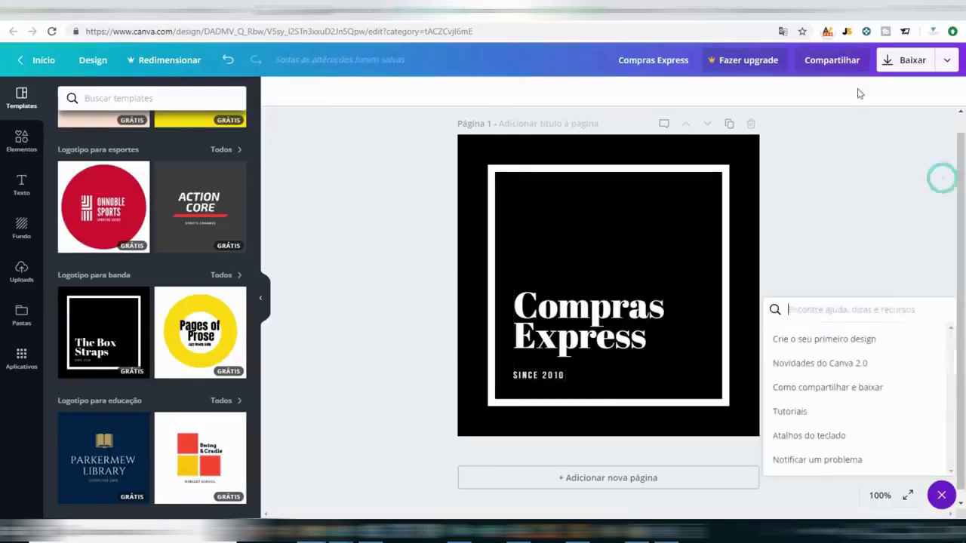
Download the Compras Express logo as a PNG, view the saved file, then dismiss the print promotion.
click(947, 62)
click(902, 62)
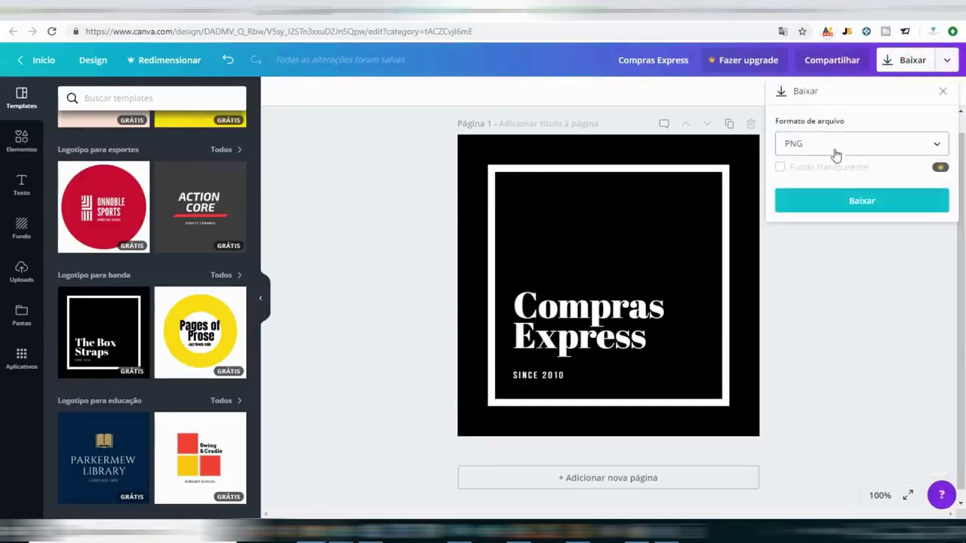
click(830, 201)
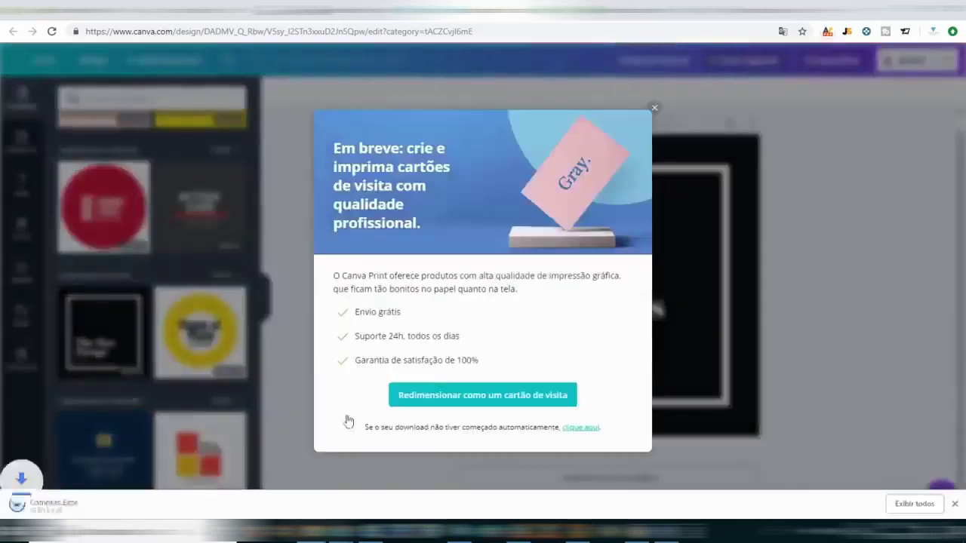
click(27, 505)
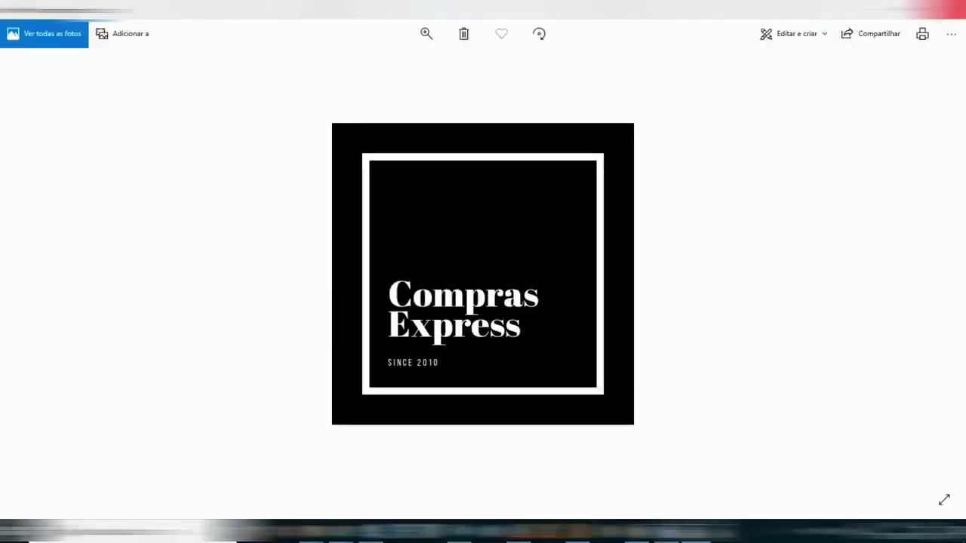
key(alt+F4)
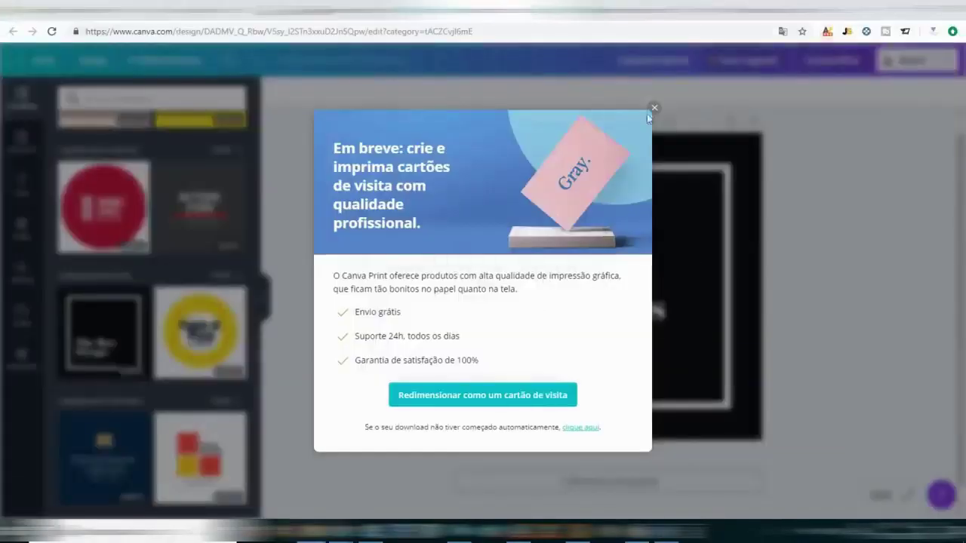
click(653, 108)
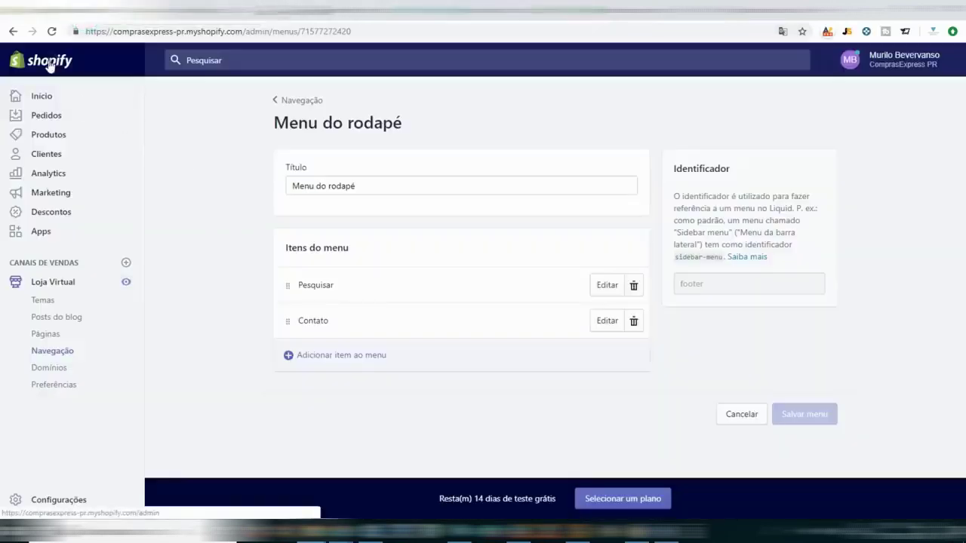
From the admin home go to Loja Virtual > Temas and choose Personalizar on the Debut theme.
click(47, 62)
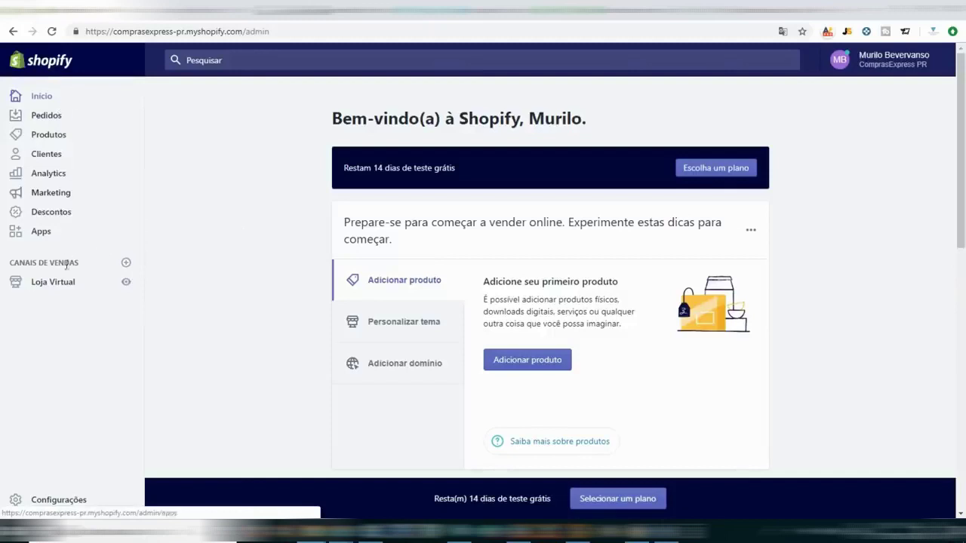
click(61, 290)
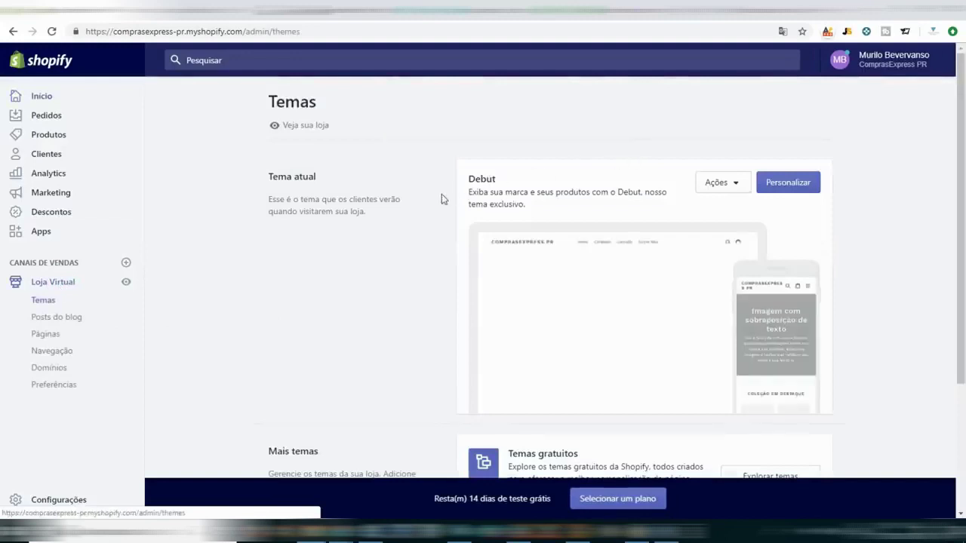
click(797, 183)
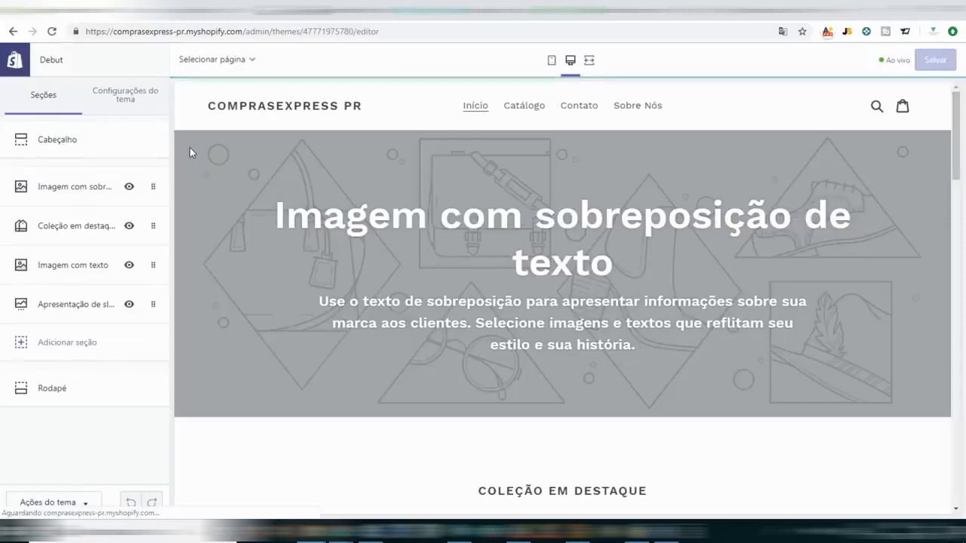
In Cabeçalho settings, upload the rocket logo image from its desktop folder as the header logo.
click(65, 140)
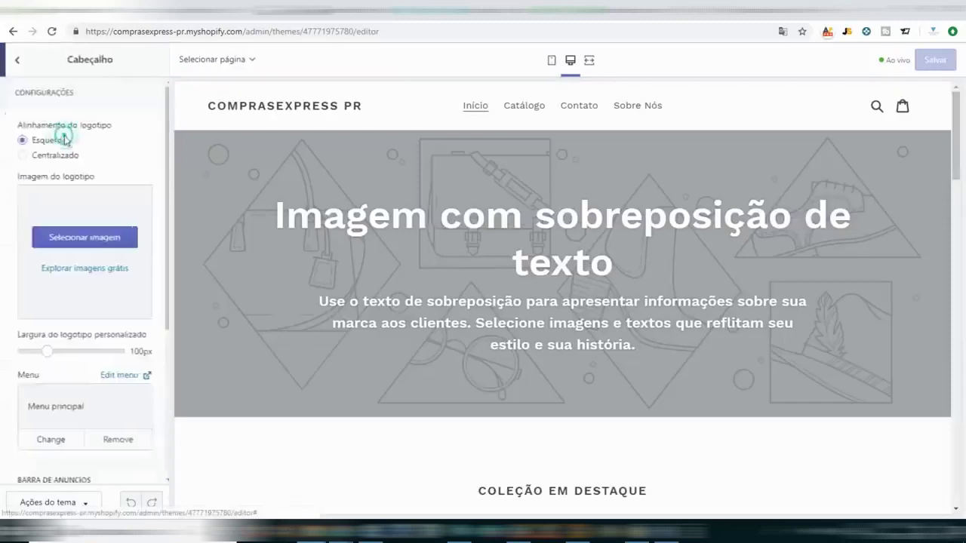
click(64, 235)
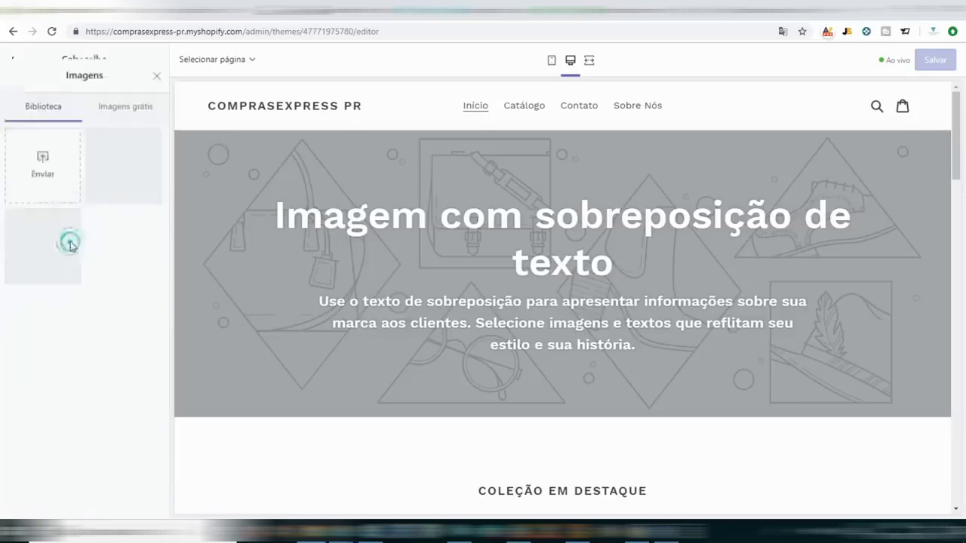
click(33, 140)
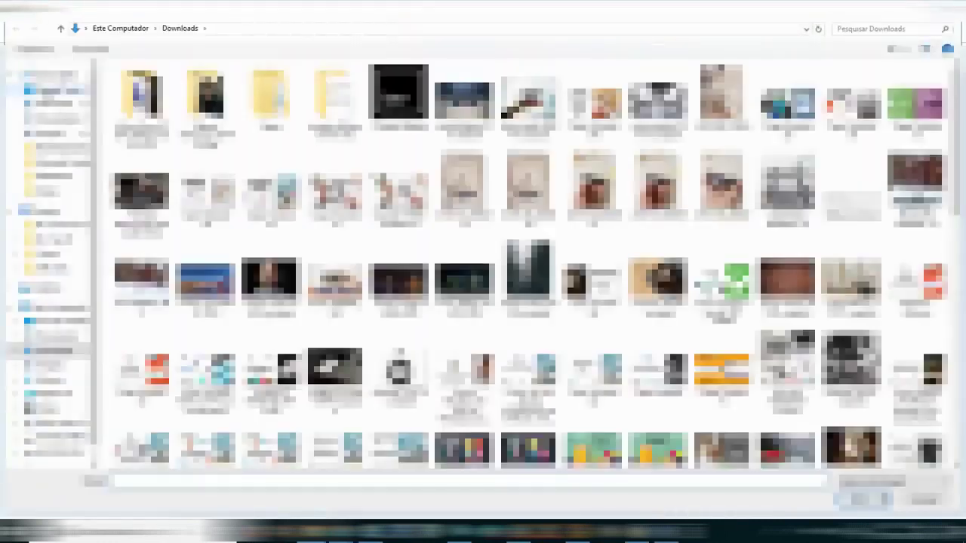
click(55, 90)
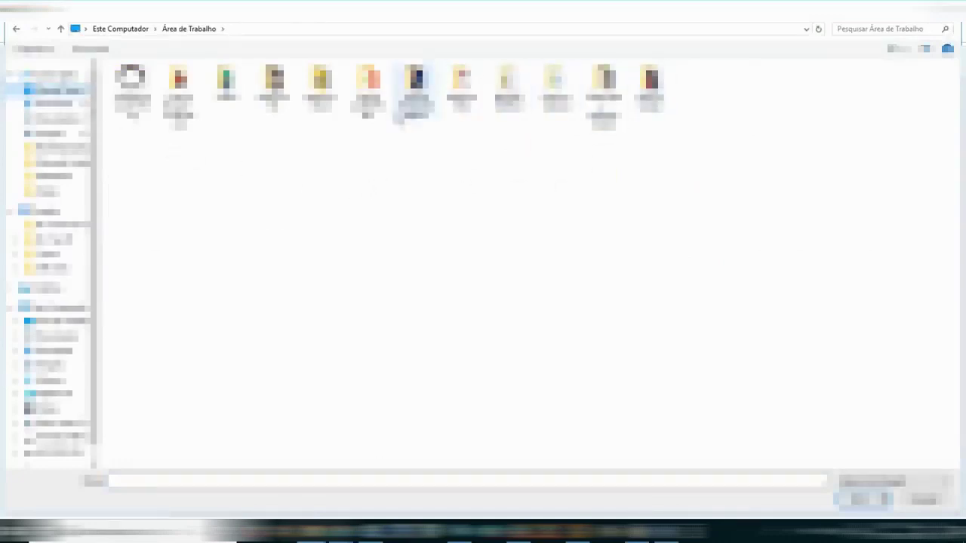
double_click(368, 87)
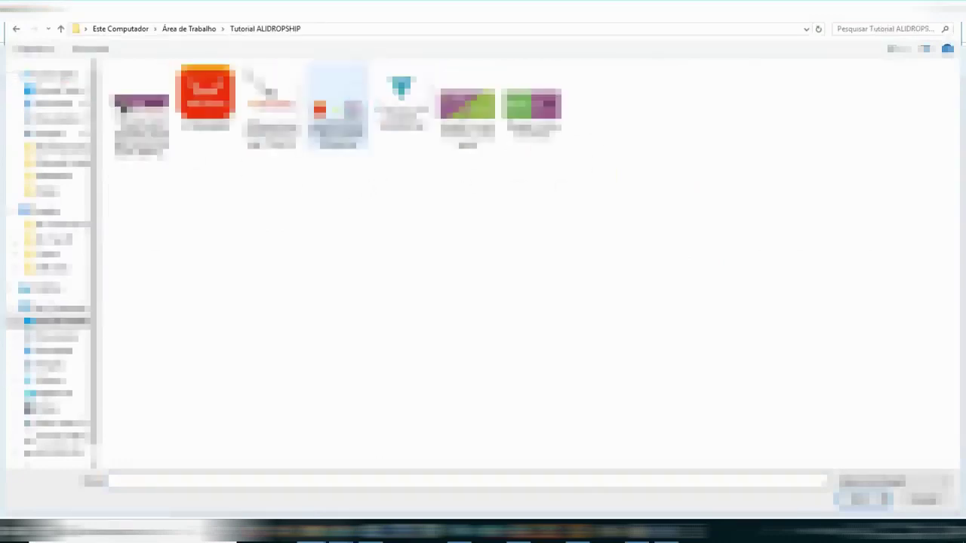
click(198, 32)
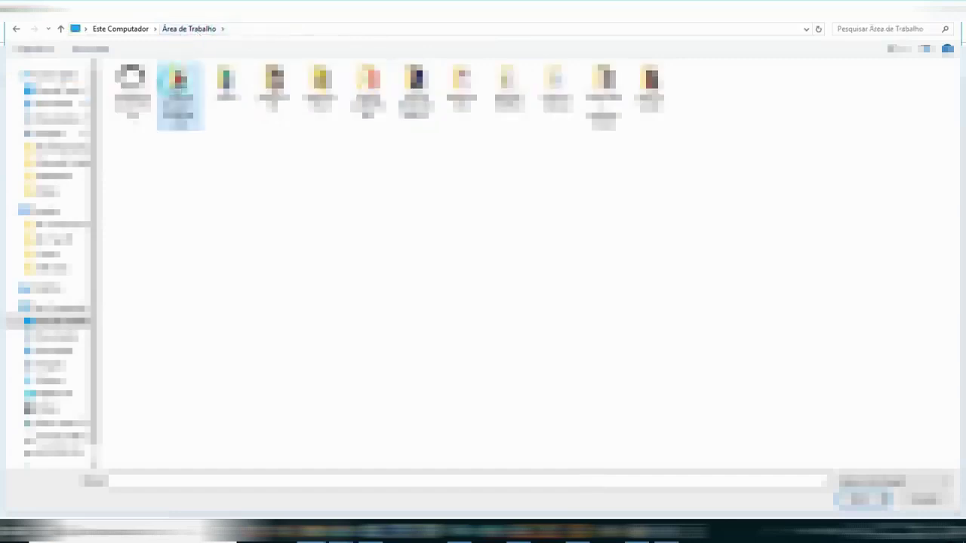
double_click(179, 86)
double_click(140, 91)
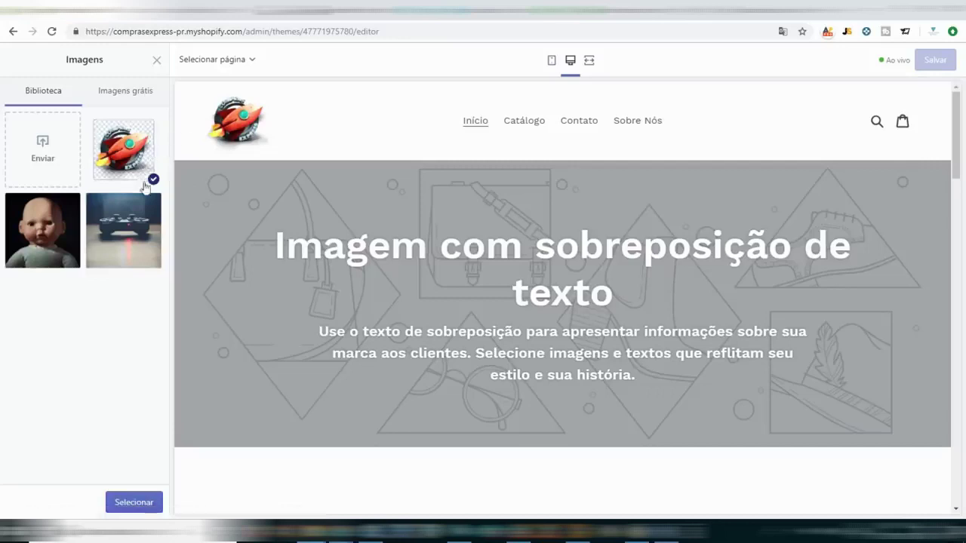
Confirm the rocket image and set the Largura do logotipo personalizado slider to 150px.
click(132, 510)
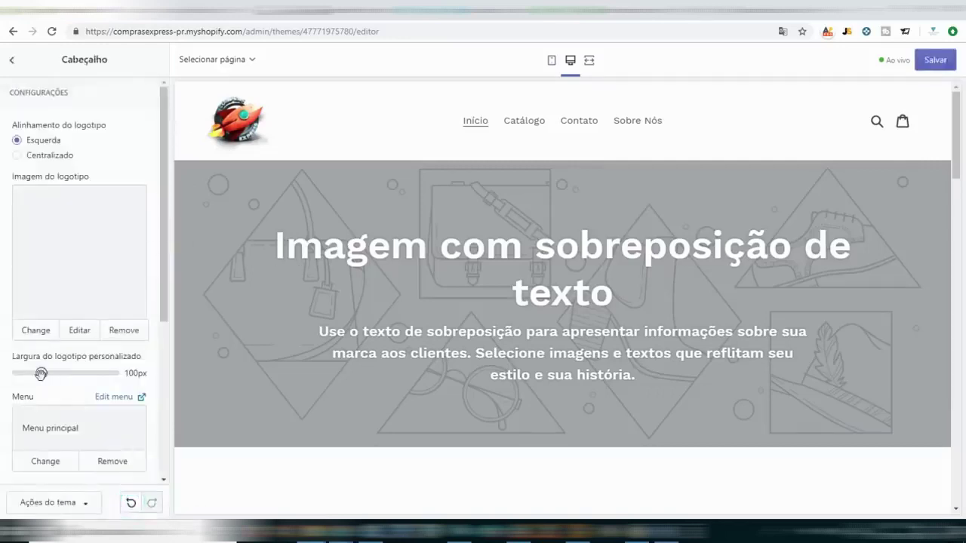
drag(41, 372, 113, 373)
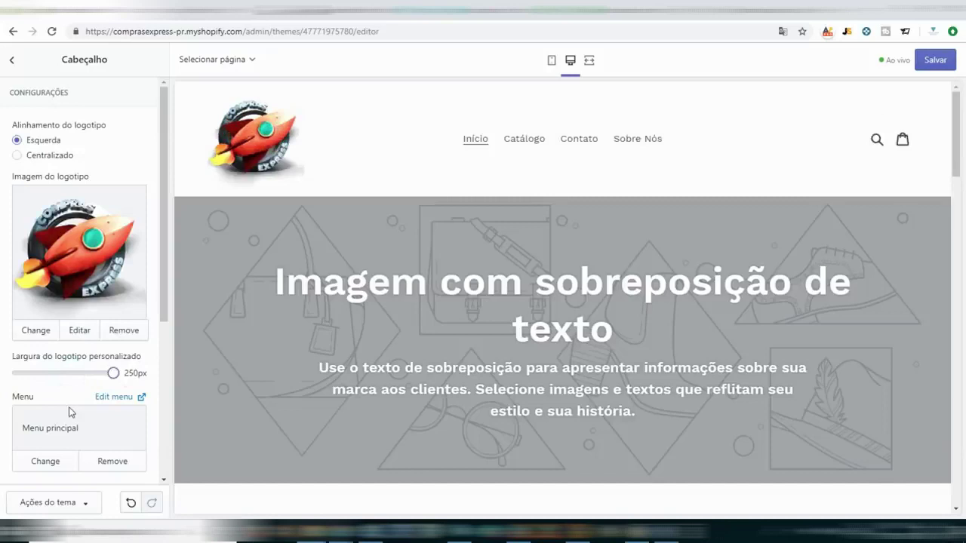
click(69, 373)
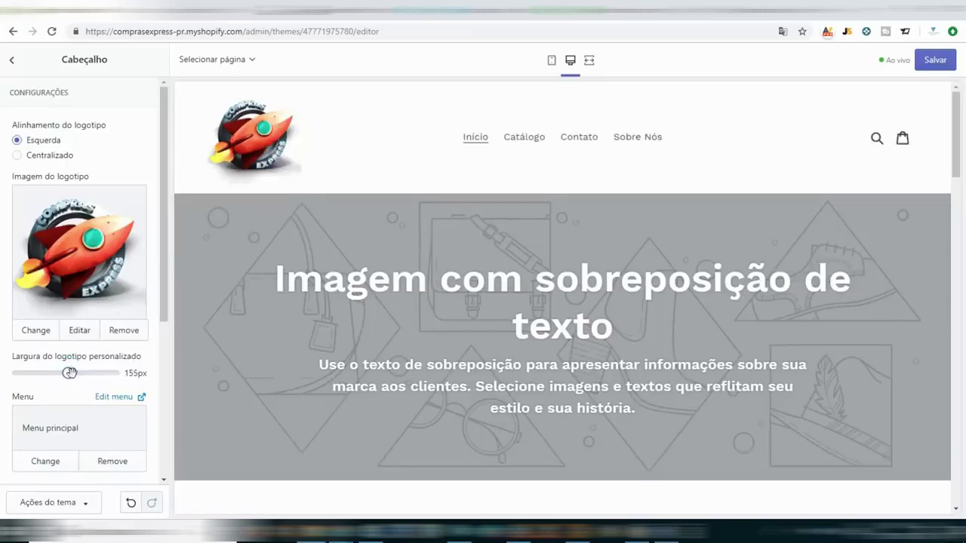
drag(68, 372, 65, 373)
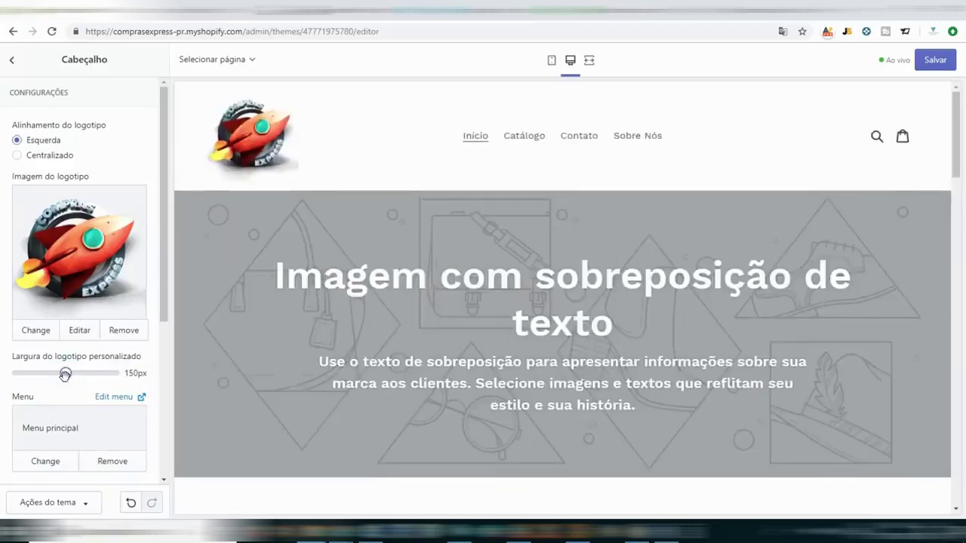
mouse_move(519, 538)
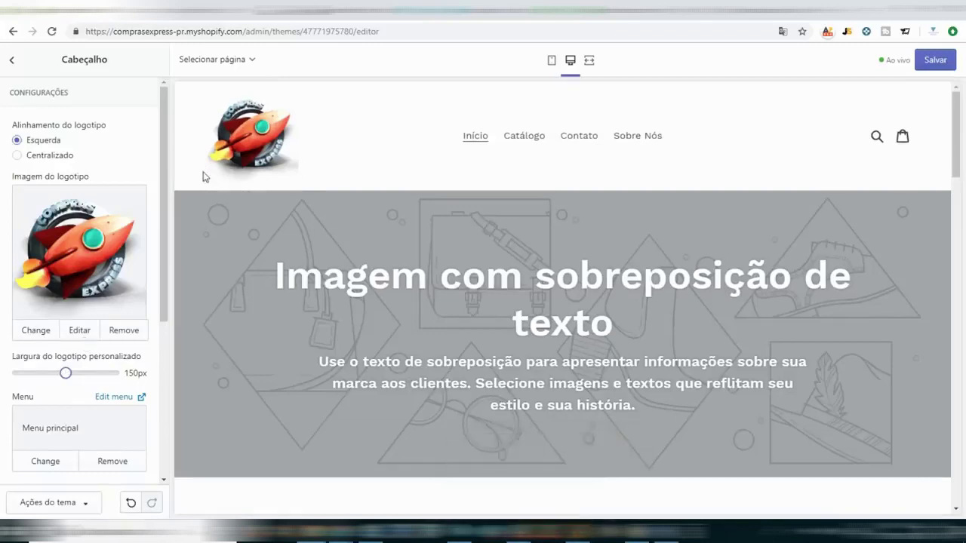
drag(165, 143, 162, 210)
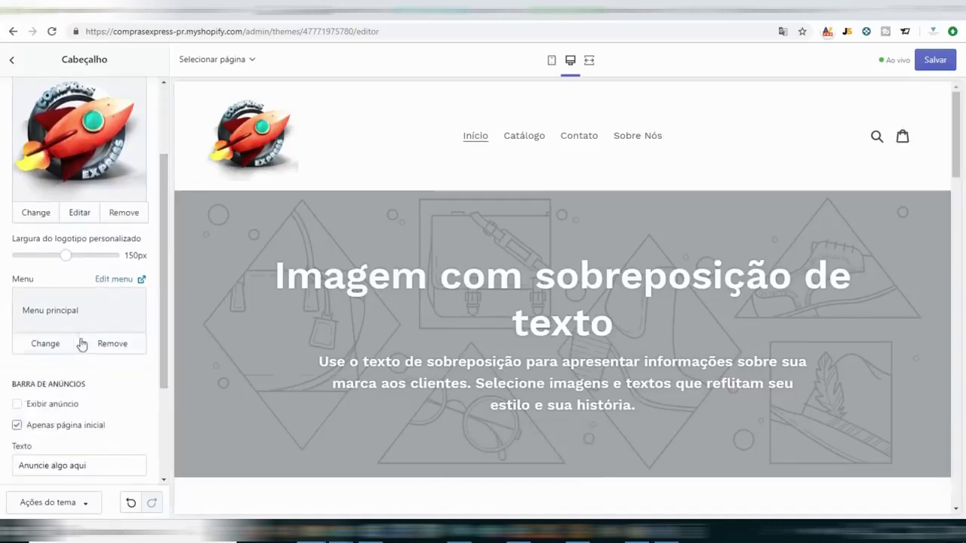
Look at the header menu picker and create-menu link, then back out keeping Menu principal.
click(45, 344)
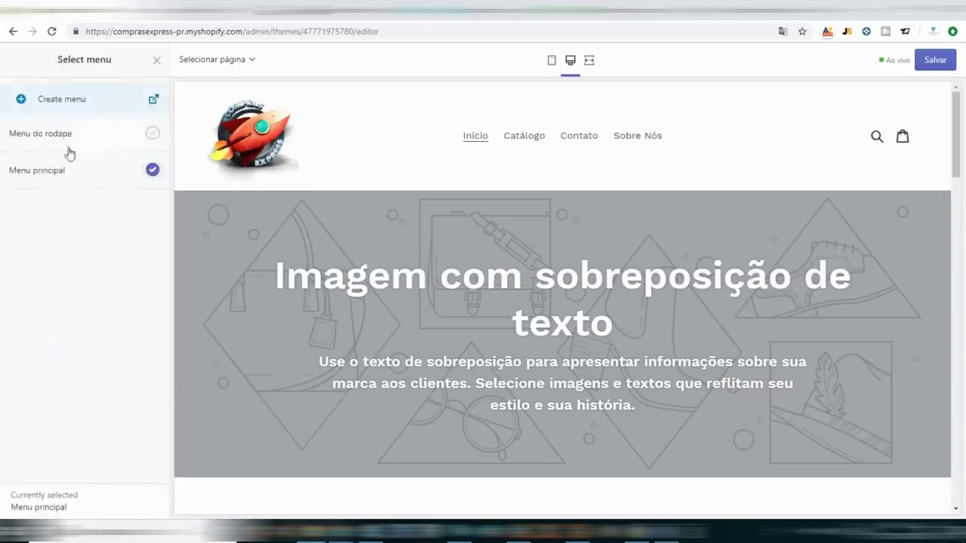
click(155, 101)
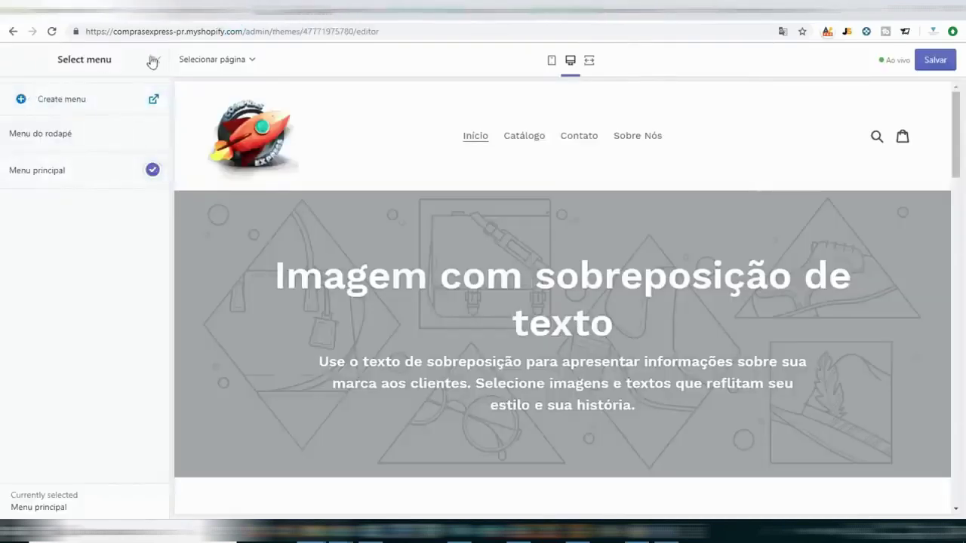
click(157, 61)
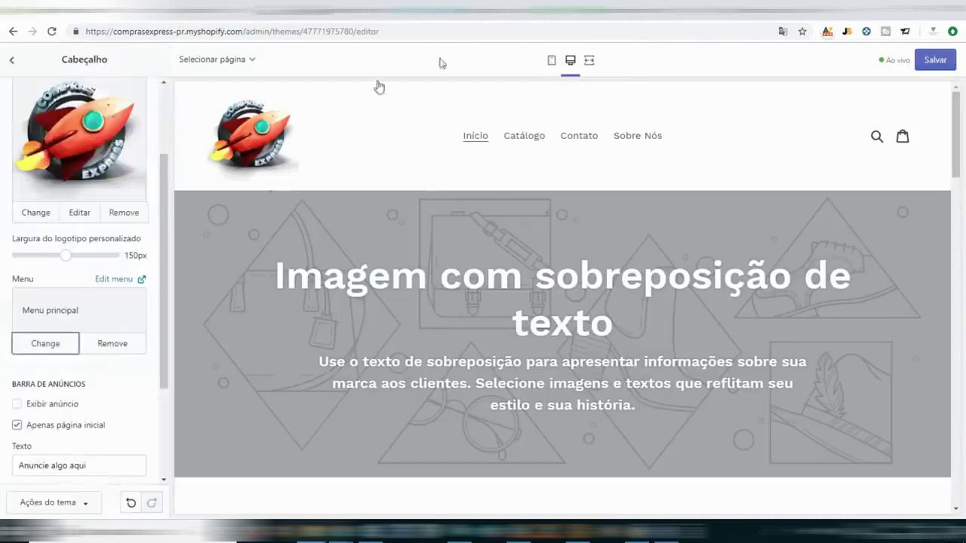
scroll(114, 355, down, 2)
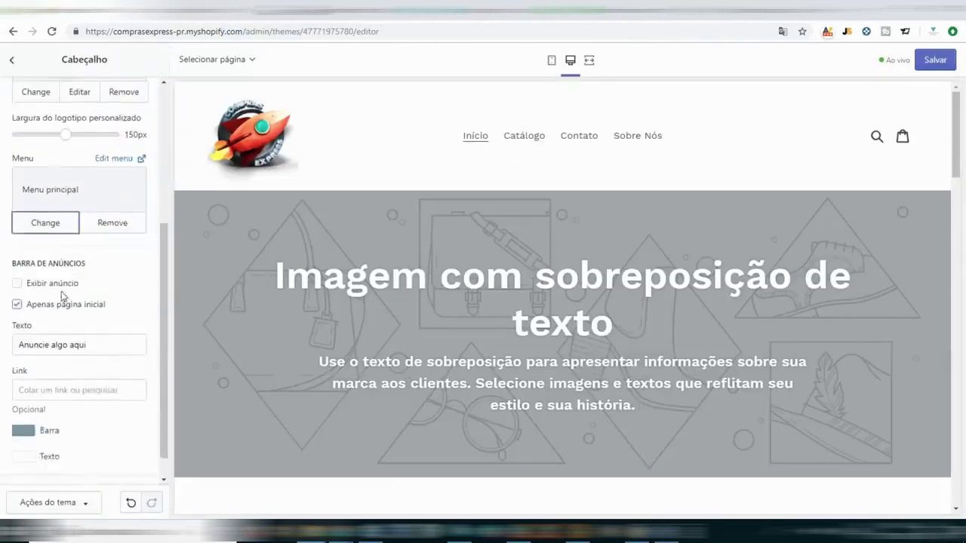
click(53, 283)
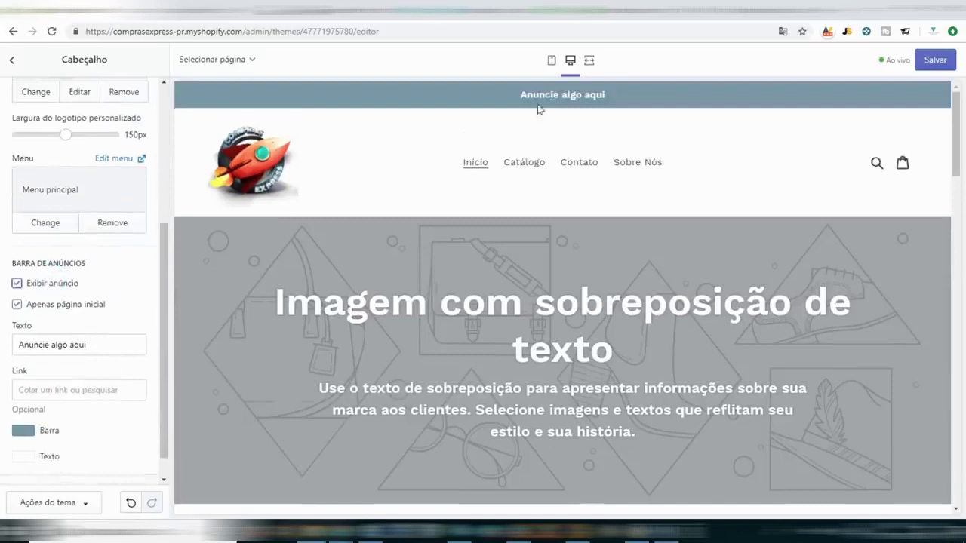
triple_click(565, 95)
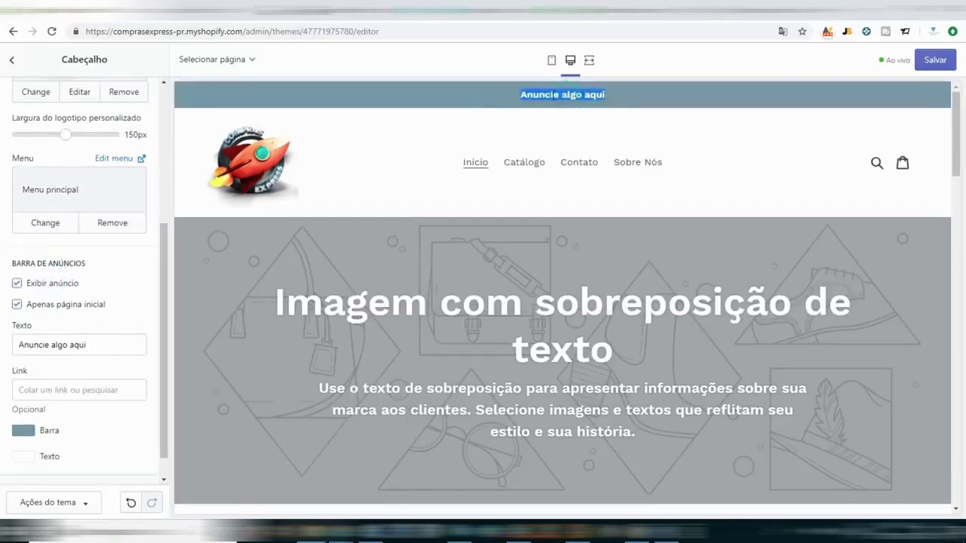
double_click(540, 93)
double_click(540, 94)
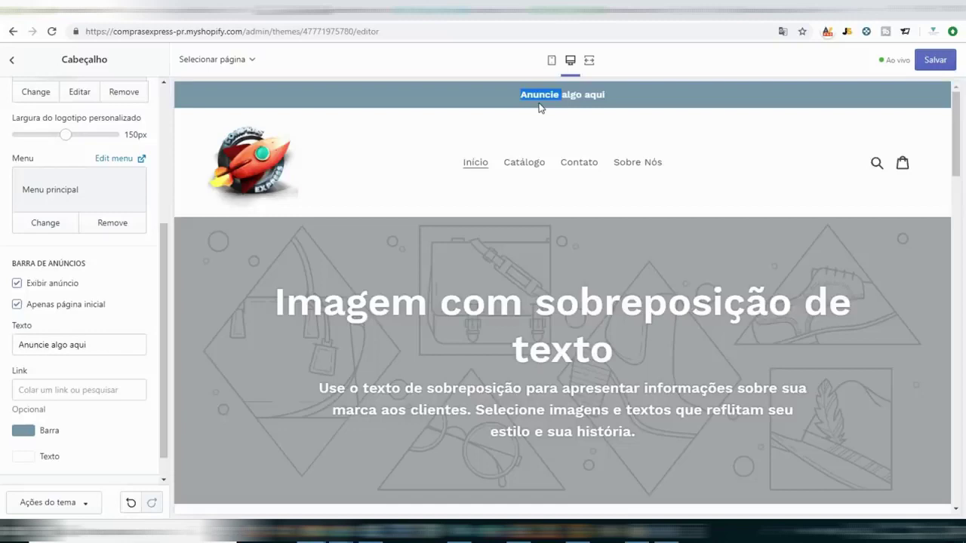
scroll(87, 301, down, 1)
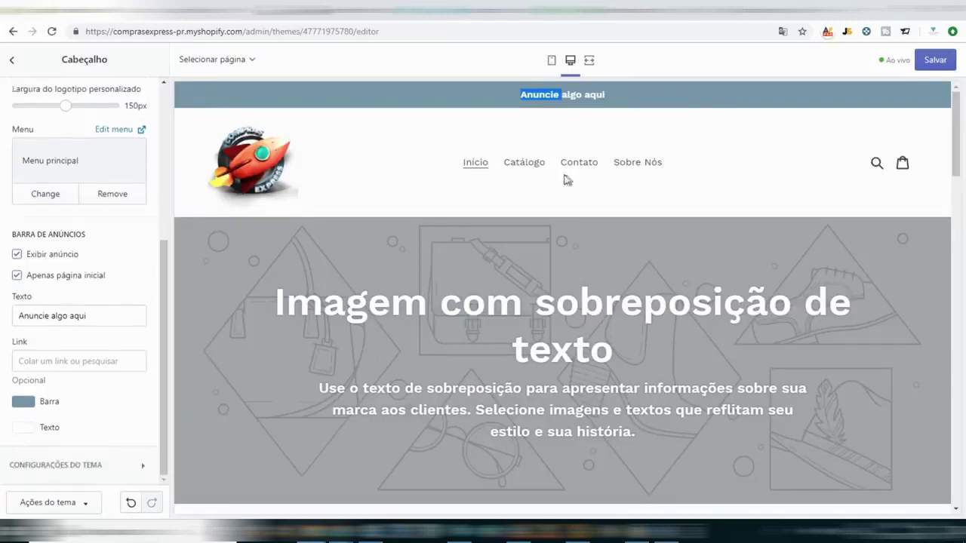
click(59, 263)
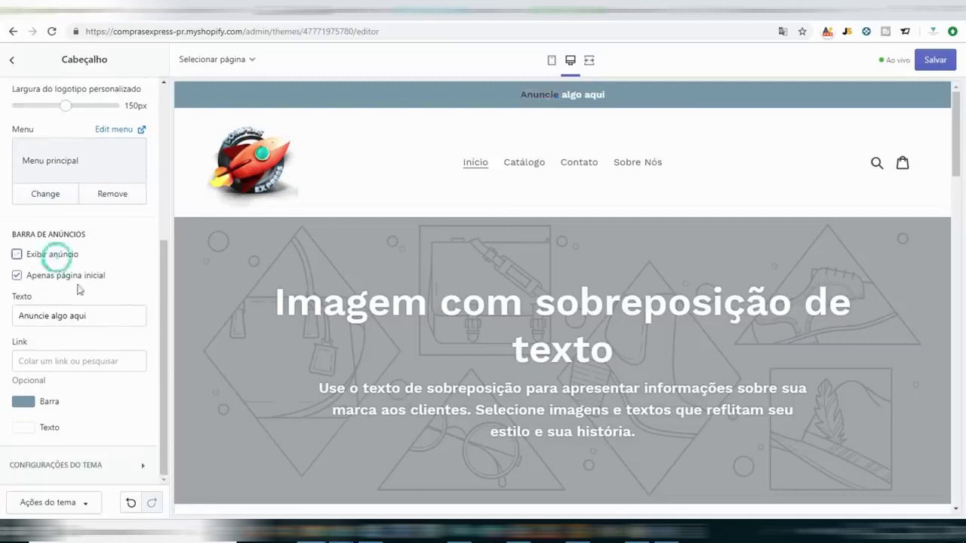
scroll(592, 223, down, 2)
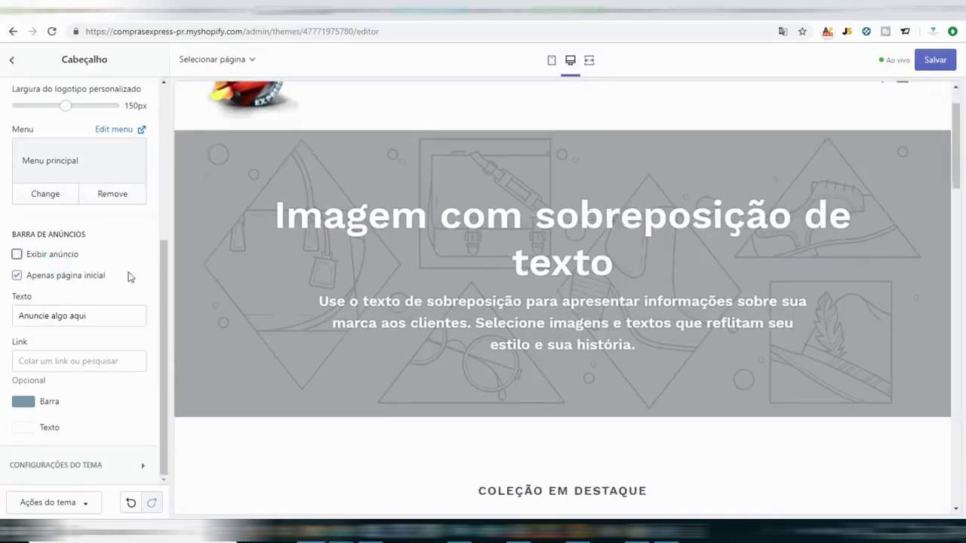
Turn on Exibir anúncio and replace the bar text with the 'TUTORIAL SHOPIFY + FACE ADS' subscribe reminder.
click(94, 317)
triple_click(100, 318)
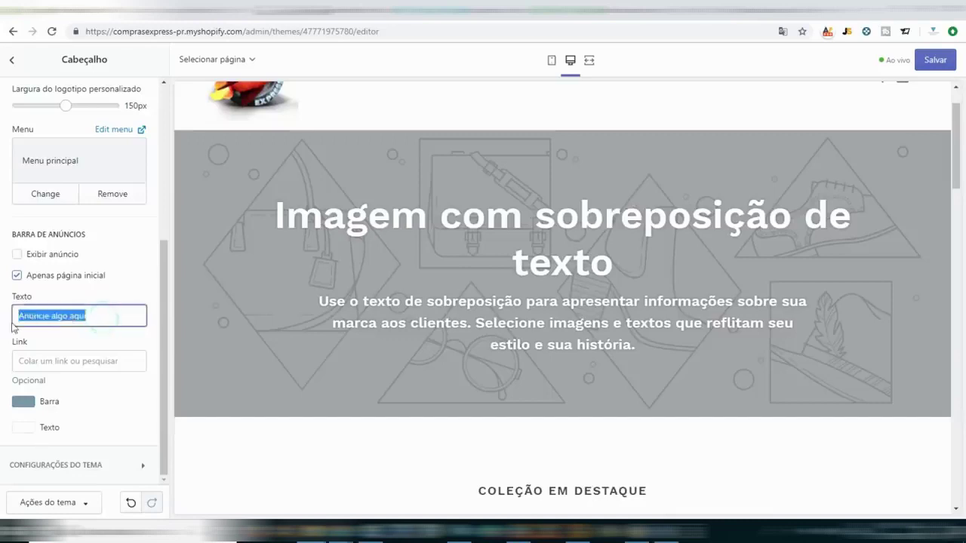
click(61, 255)
click(68, 256)
triple_click(108, 318)
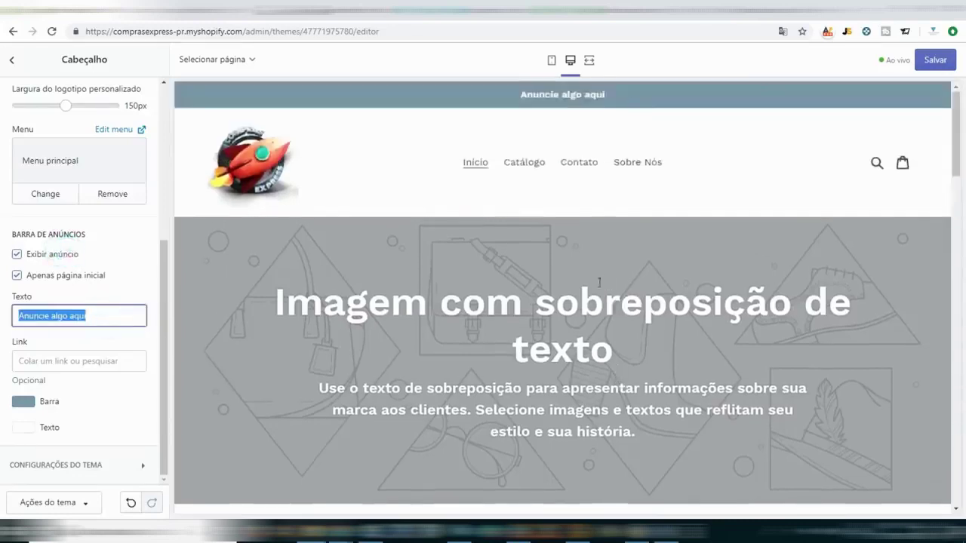
text(ff)
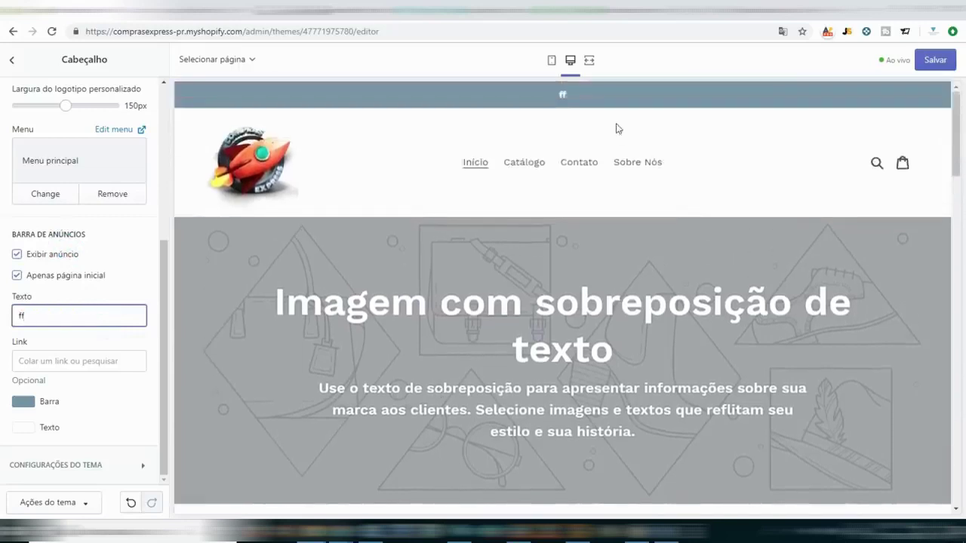
text(TUTOR)
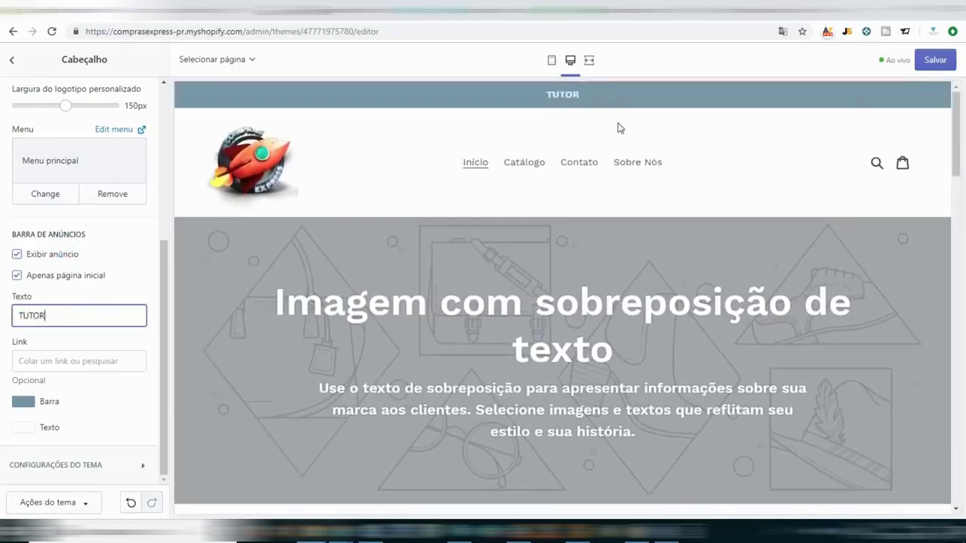
text(IAL SHOPIFY + FACE ADS - NÃO ESQUEÇA DE SE INSCREVER NOAL.)
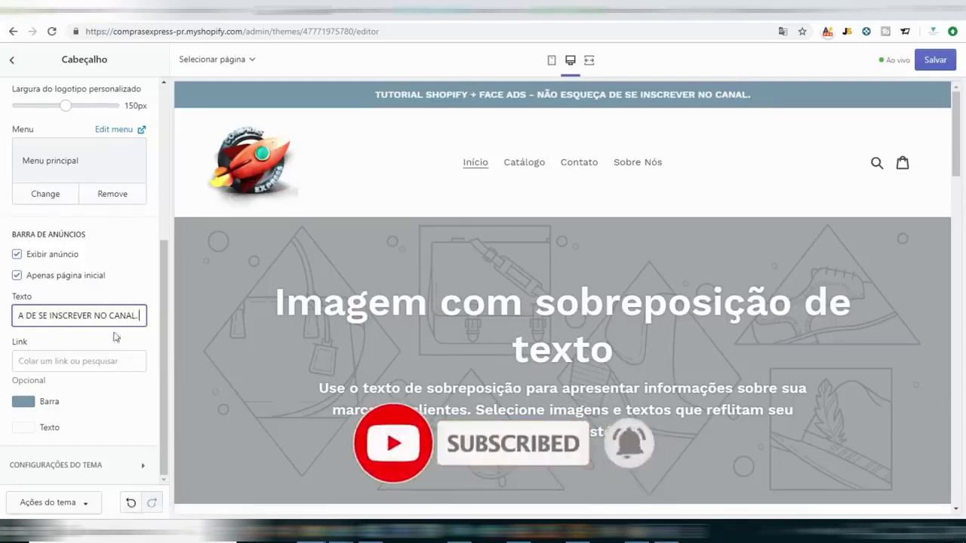
Link the announcement bar to Páginas > Contato and follow the link in the preview.
click(88, 358)
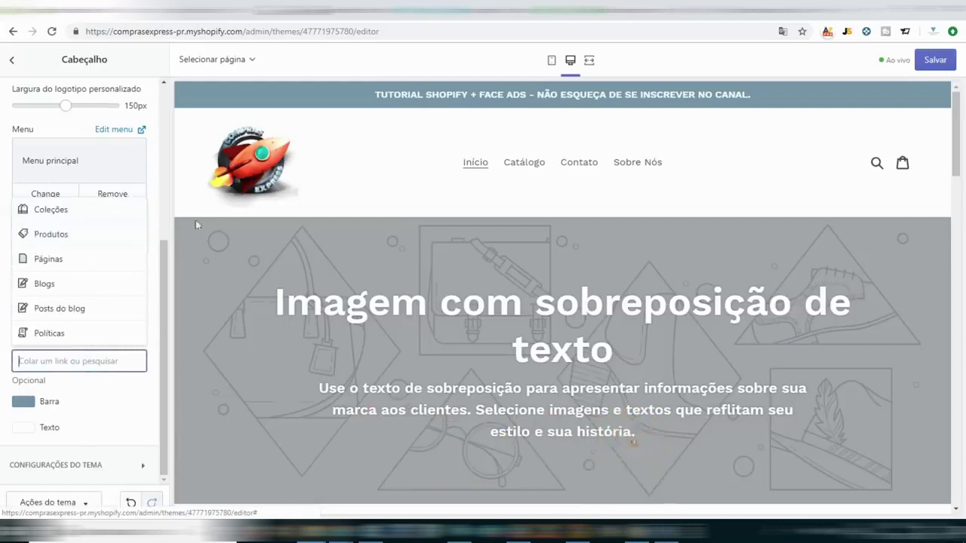
click(66, 260)
click(80, 316)
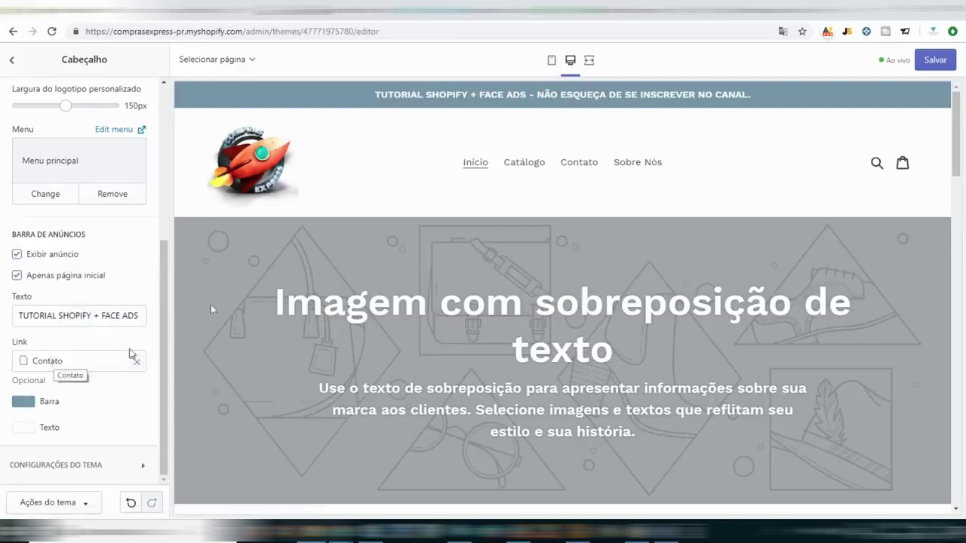
click(534, 97)
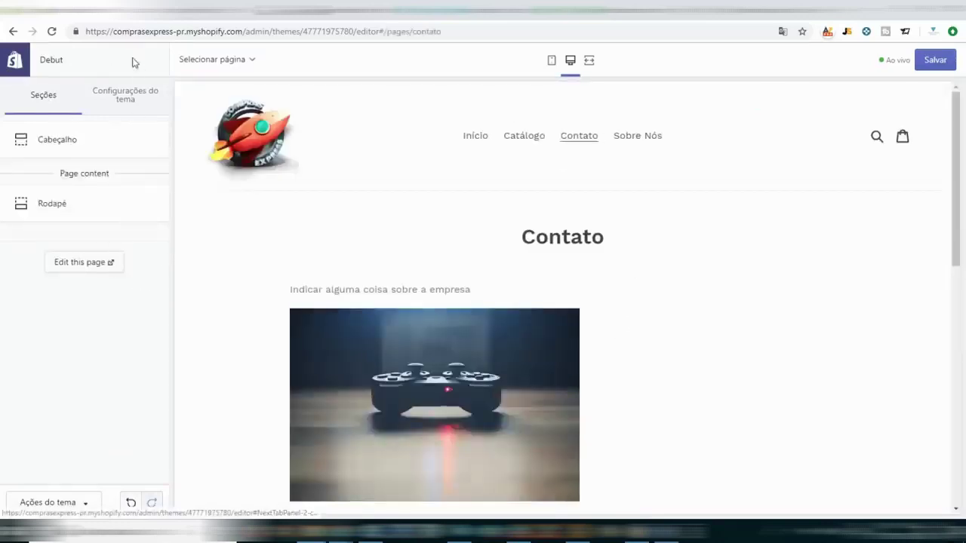
In Cabeçalho, uncheck Exibir anúncio, clear the Contato link, and save the Debut theme.
click(12, 31)
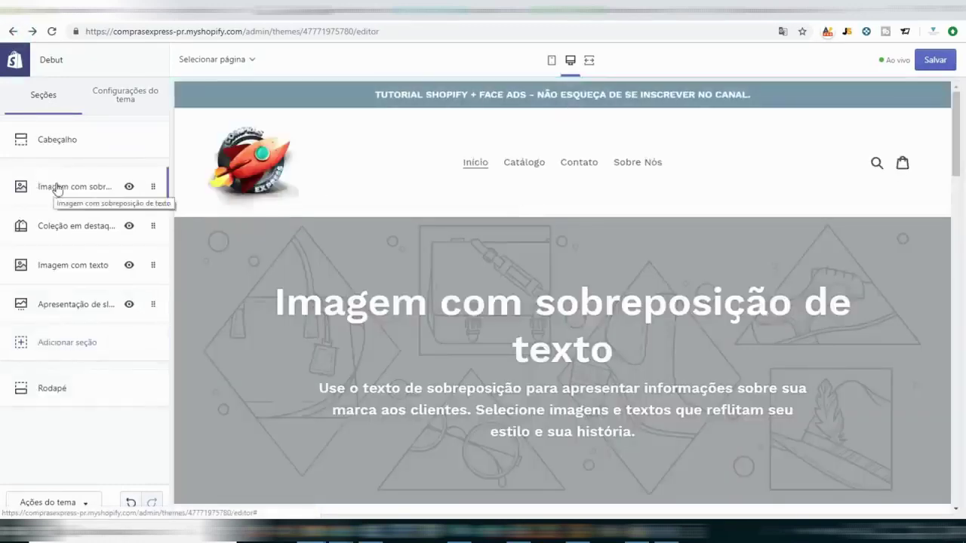
click(66, 158)
scroll(65, 302, down, 5)
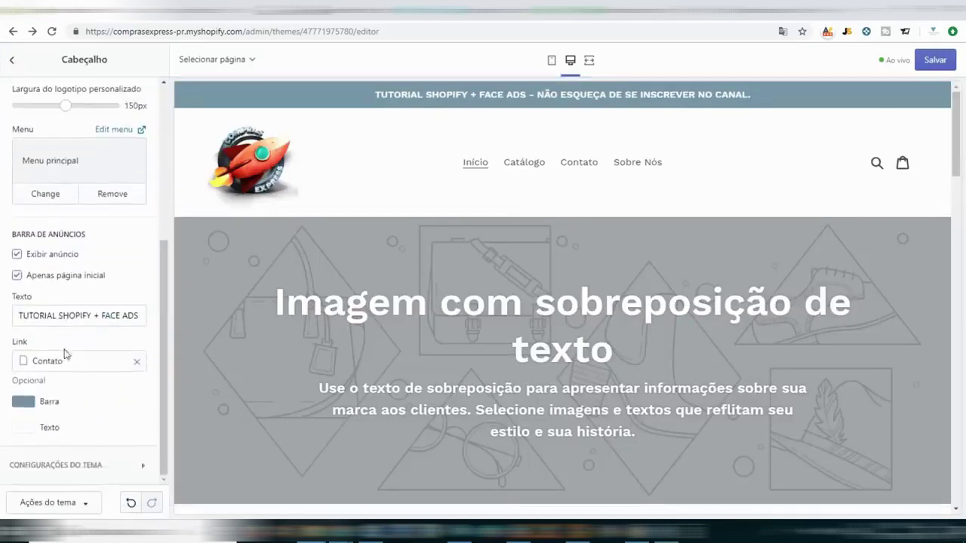
click(44, 260)
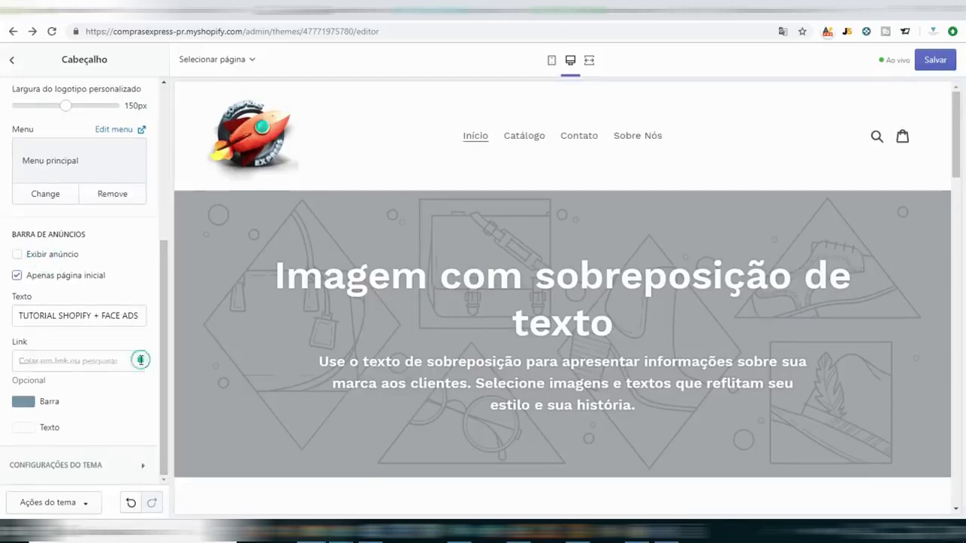
click(137, 363)
click(163, 280)
click(10, 62)
click(936, 62)
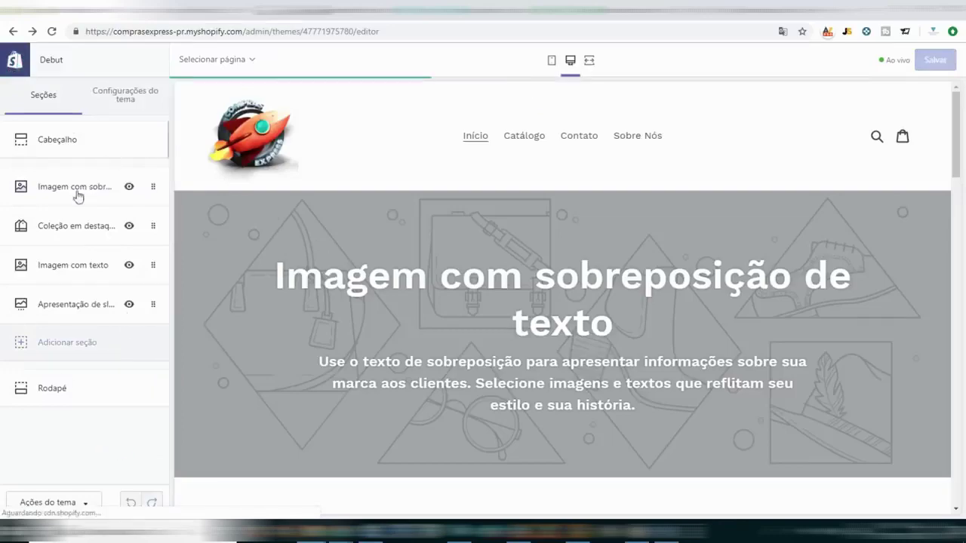
Scroll through the rocket-logo header preview, then exit the editor to the admin Themes page.
scroll(417, 331, down, 1)
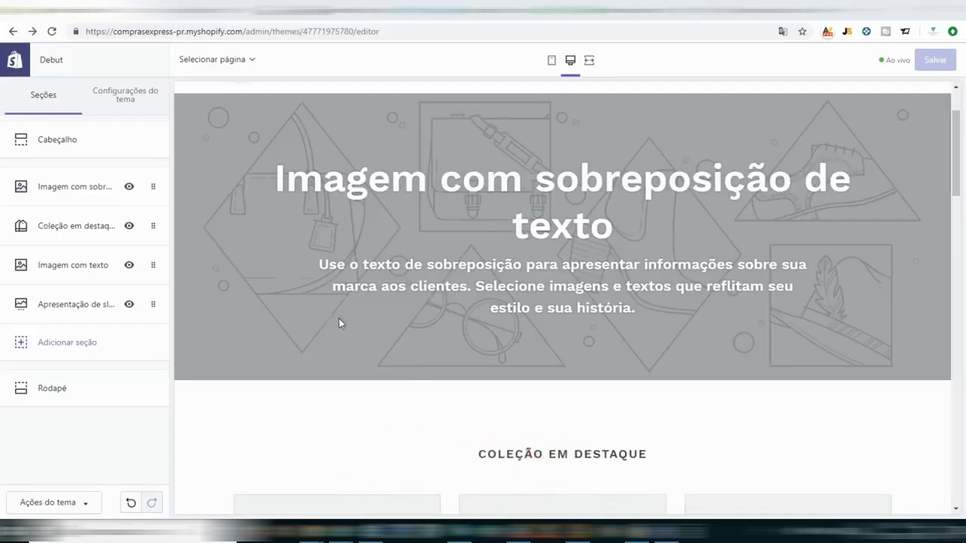
scroll(339, 318, up, 2)
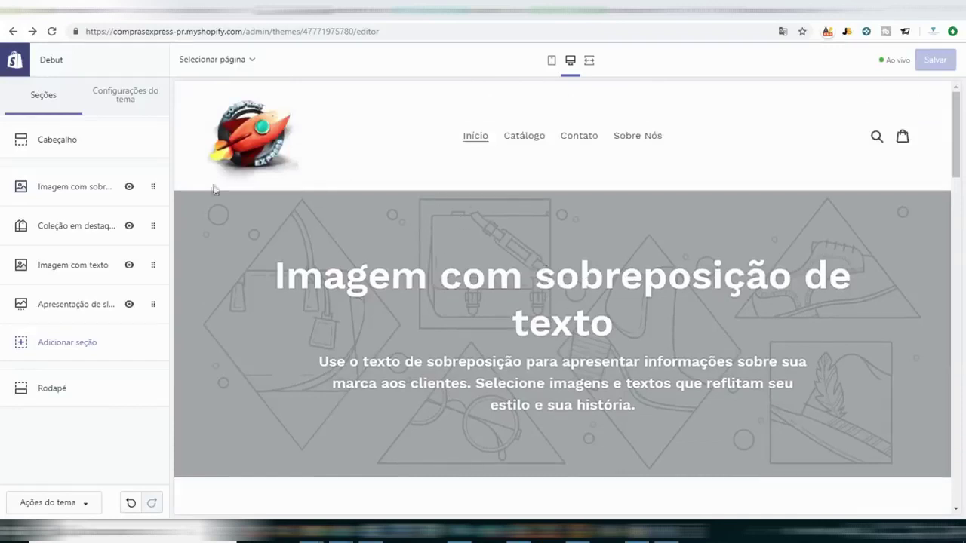
click(202, 158)
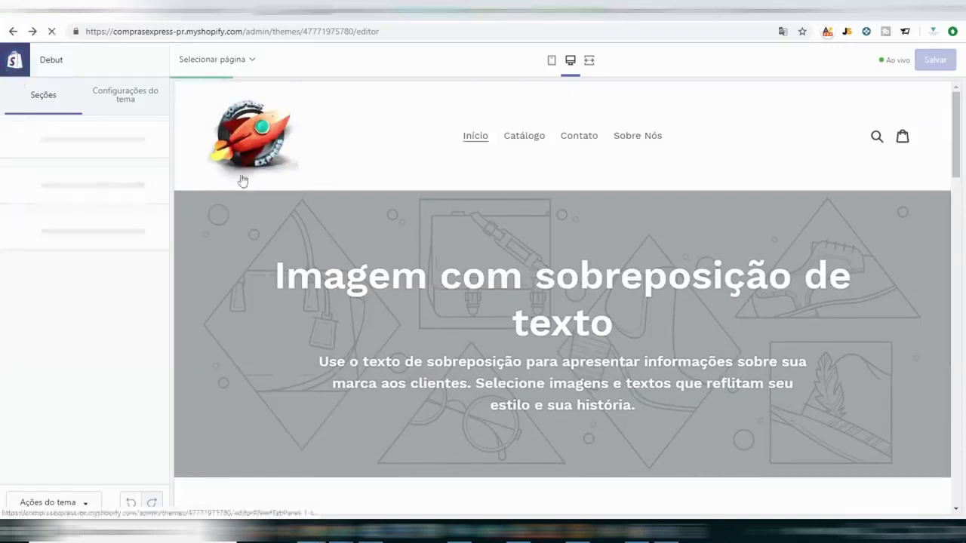
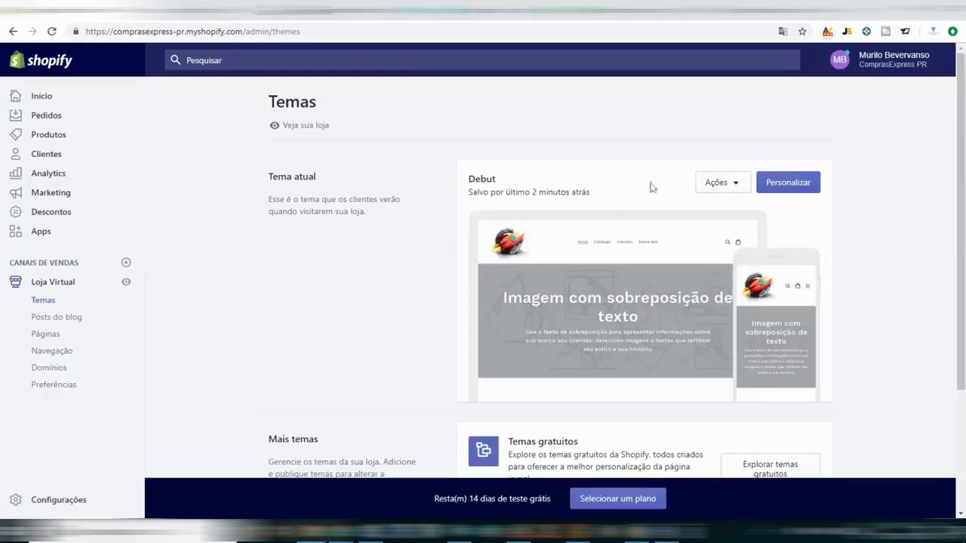
Highlight the current theme's last-saved time on the Themes page.
double_click(482, 177)
triple_click(475, 194)
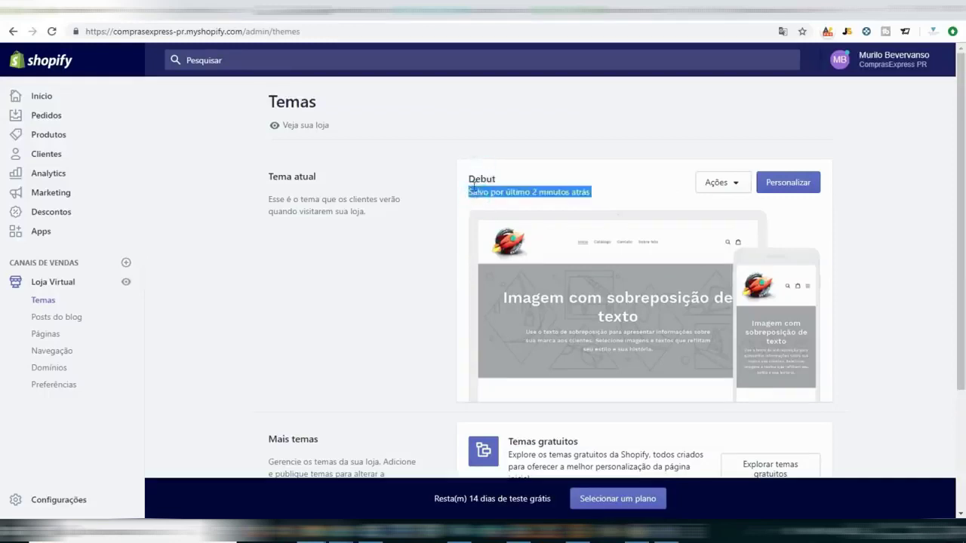
scroll(556, 230, down, 2)
scroll(521, 226, up, 2)
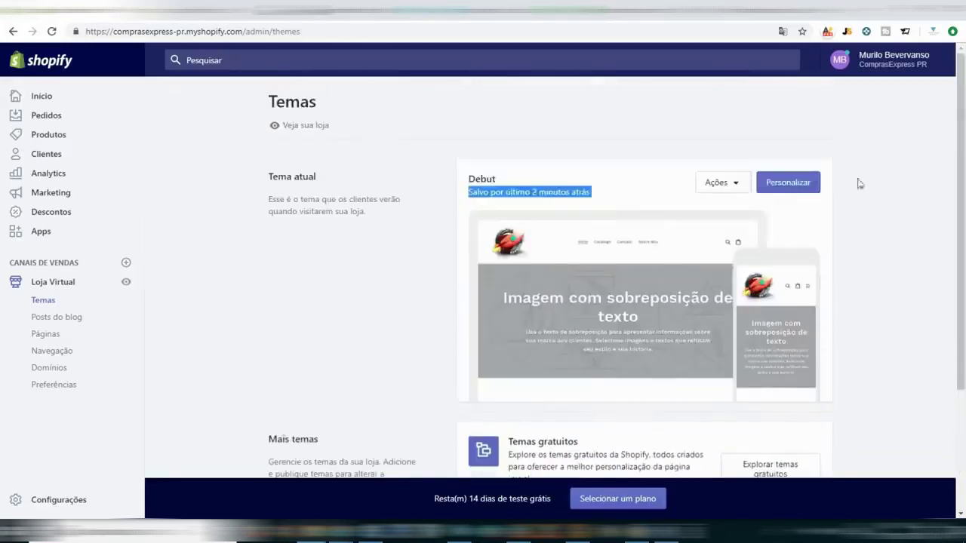
scroll(683, 228, down, 2)
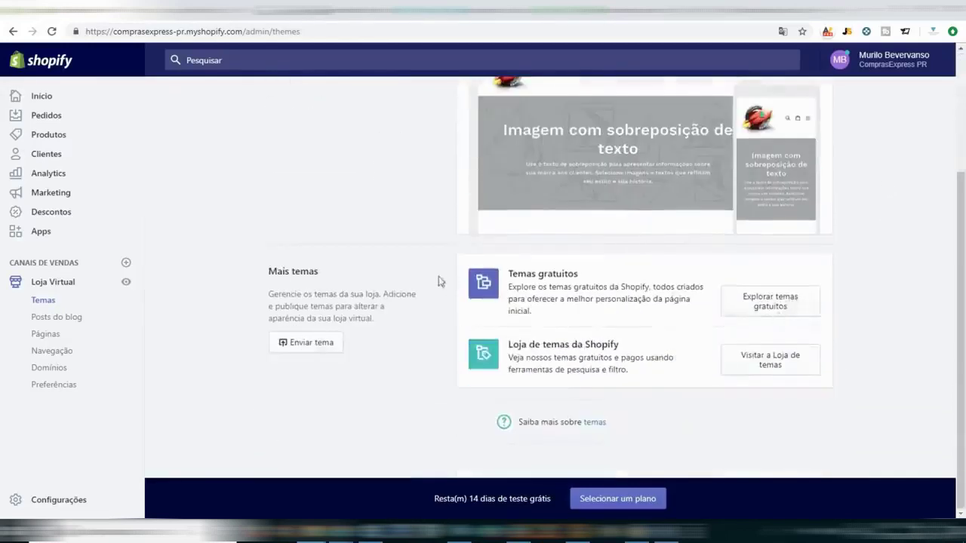
scroll(751, 363, up, 2)
Browse the Explore free themes gallery and bring up the Pop theme's details.
click(770, 435)
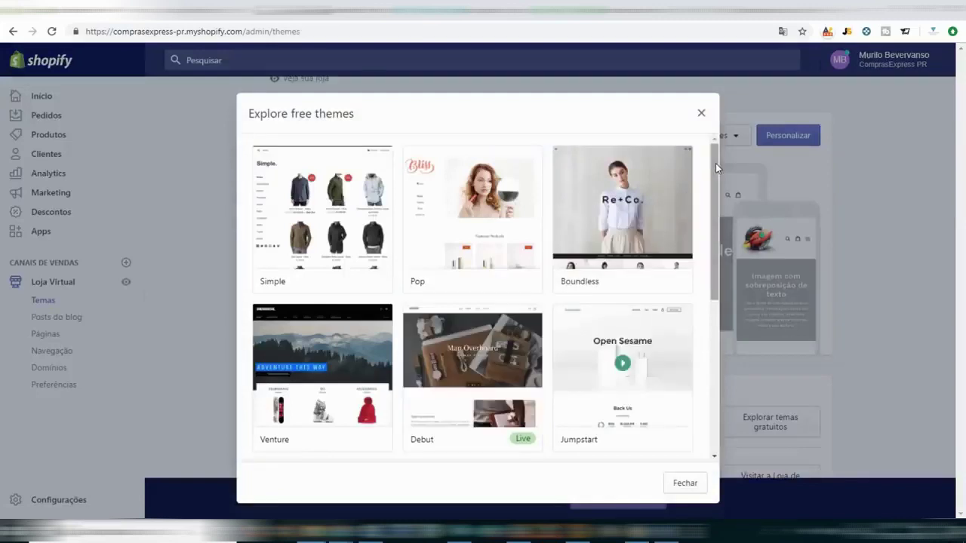
drag(715, 163, 714, 272)
drag(714, 201, 711, 151)
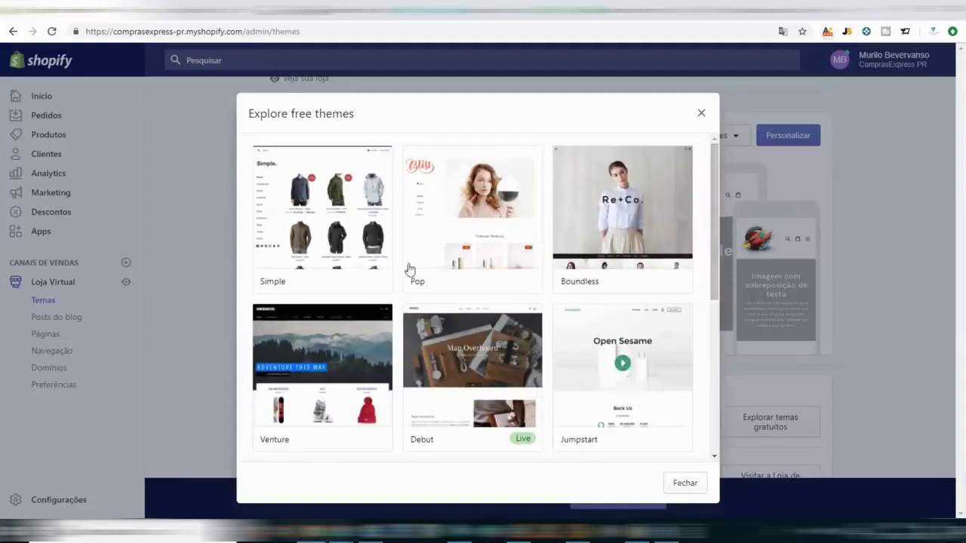
click(470, 187)
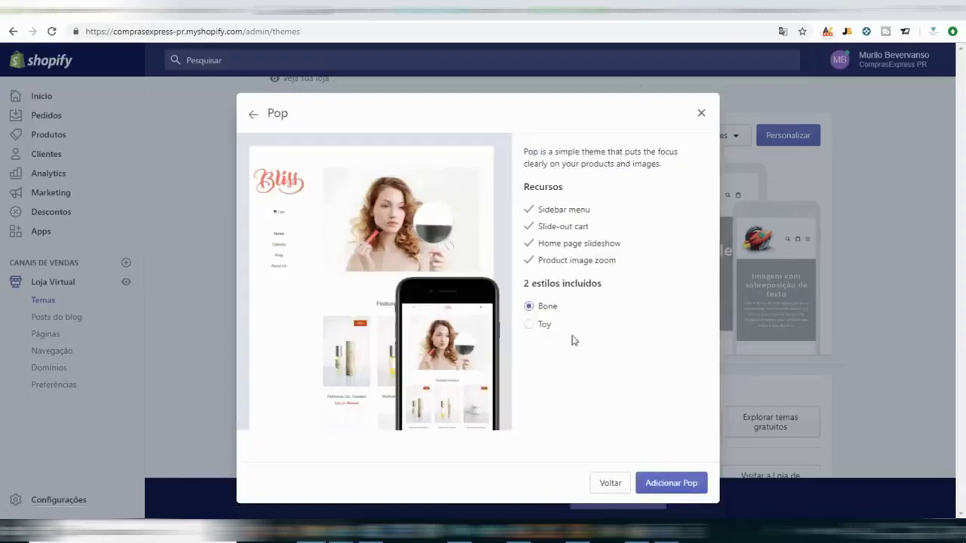
Compare Pop's Bone and Toy styles, then add Pop in the Toy style.
click(540, 328)
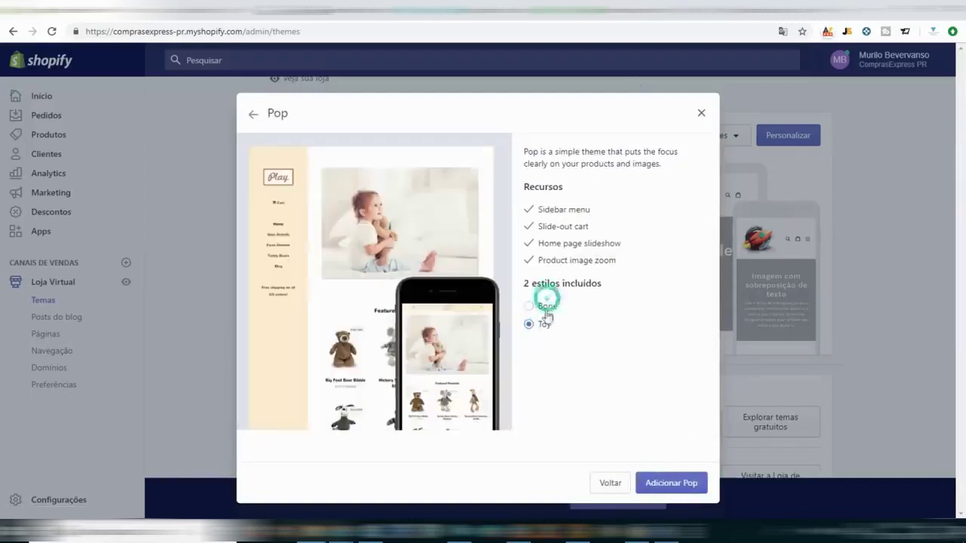
click(544, 305)
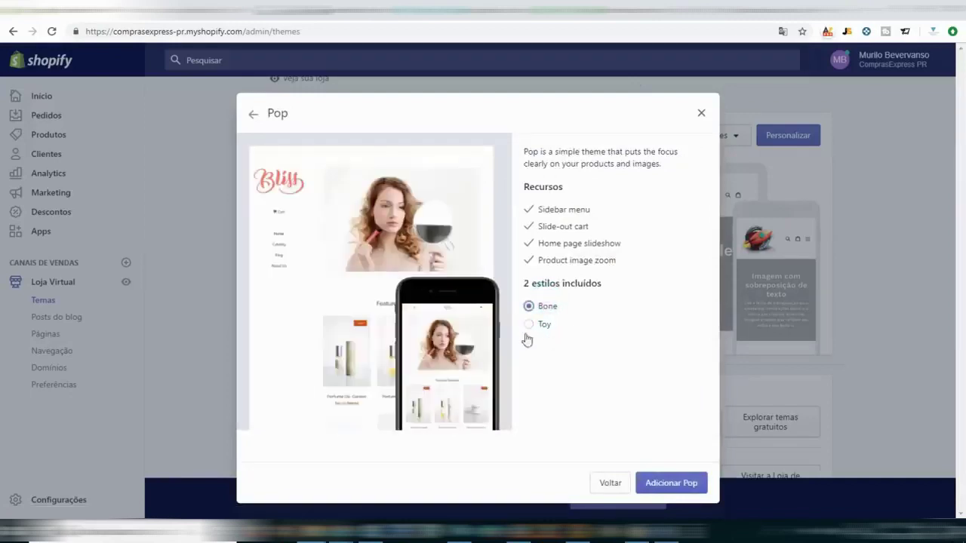
click(543, 329)
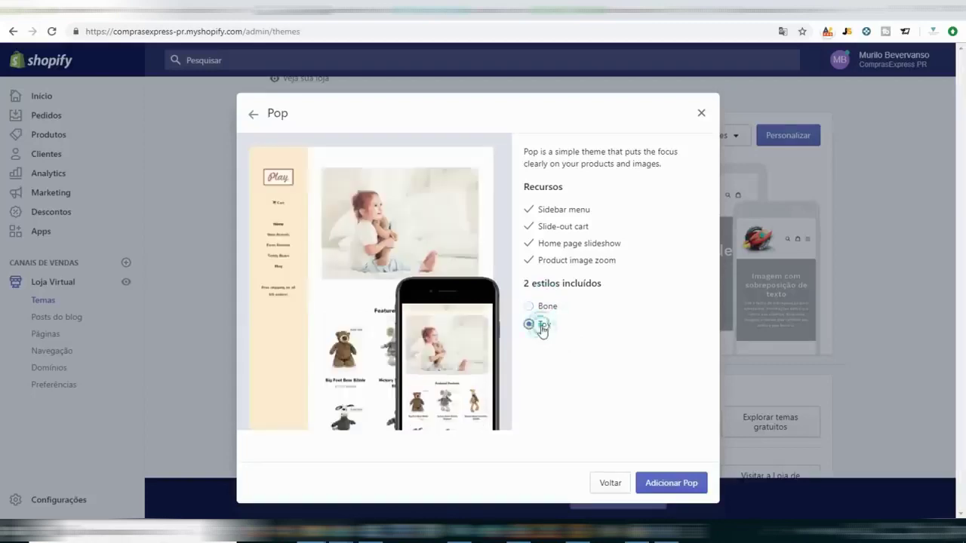
click(675, 486)
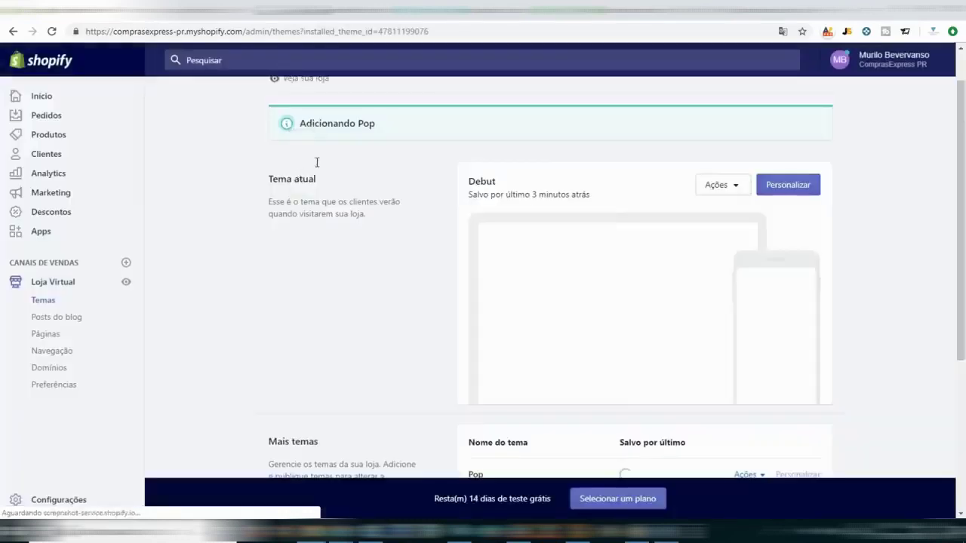
Check the Pop theme's actions list under Mais temas without choosing anything.
scroll(863, 225, down, 1)
scroll(864, 225, down, 2)
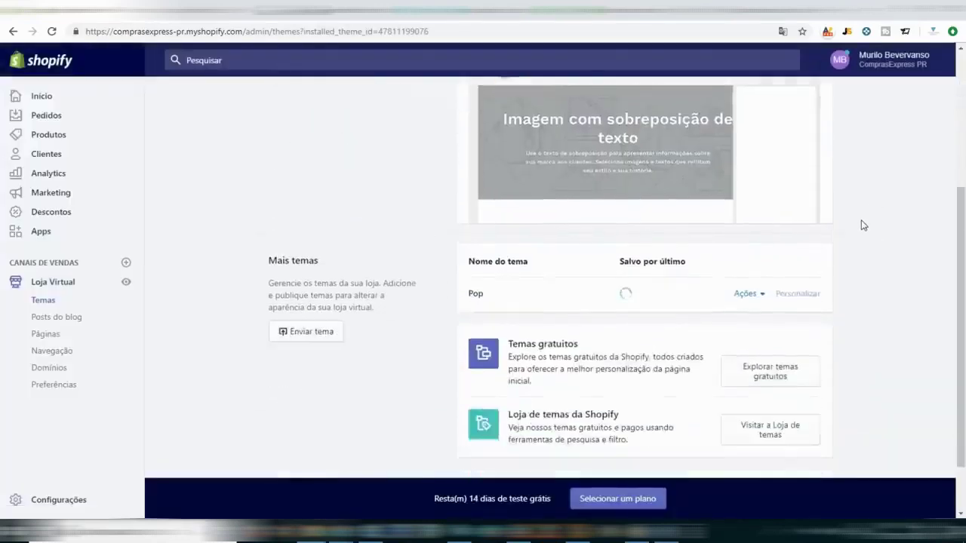
click(762, 296)
click(927, 287)
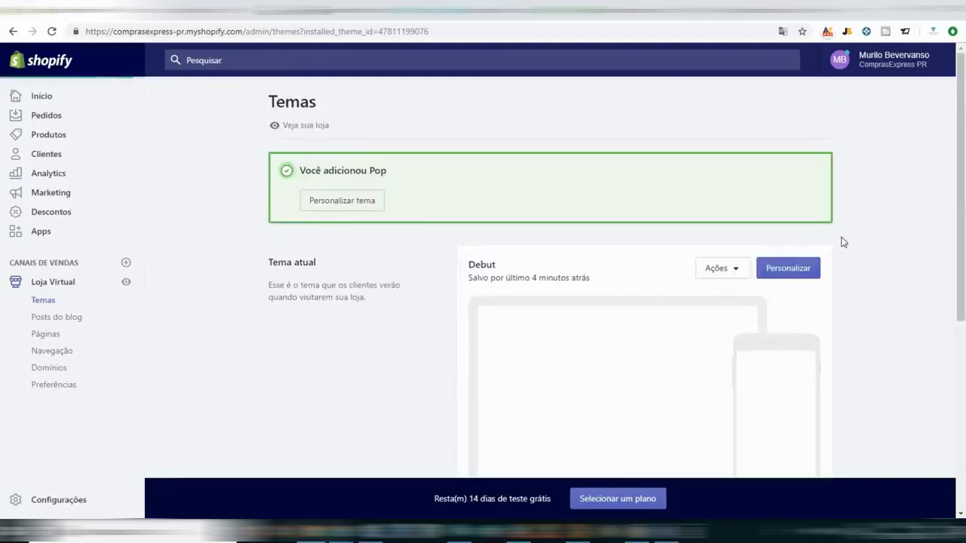
scroll(842, 246, down, 3)
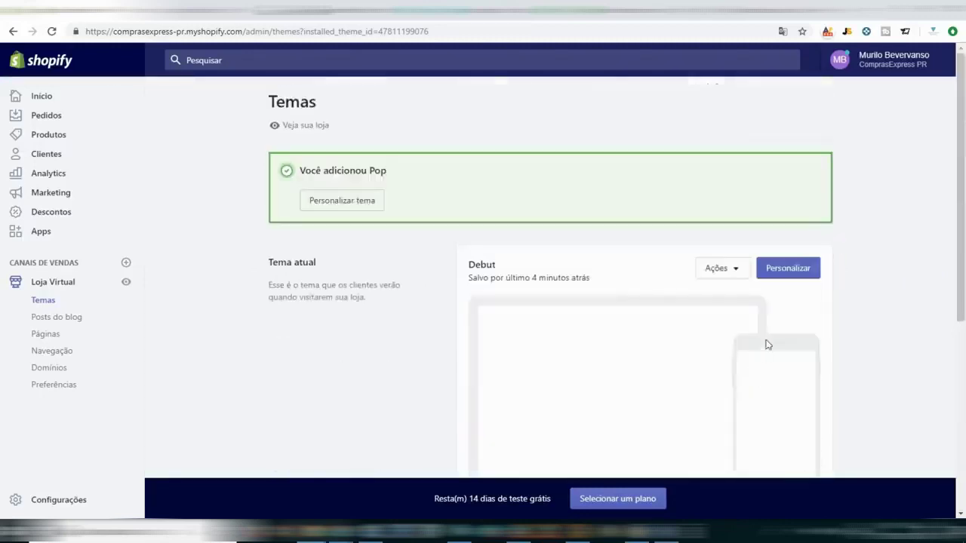
scroll(765, 345, down, 4)
Publish the Pop theme, confirming it replaces Debut as the live theme.
click(747, 256)
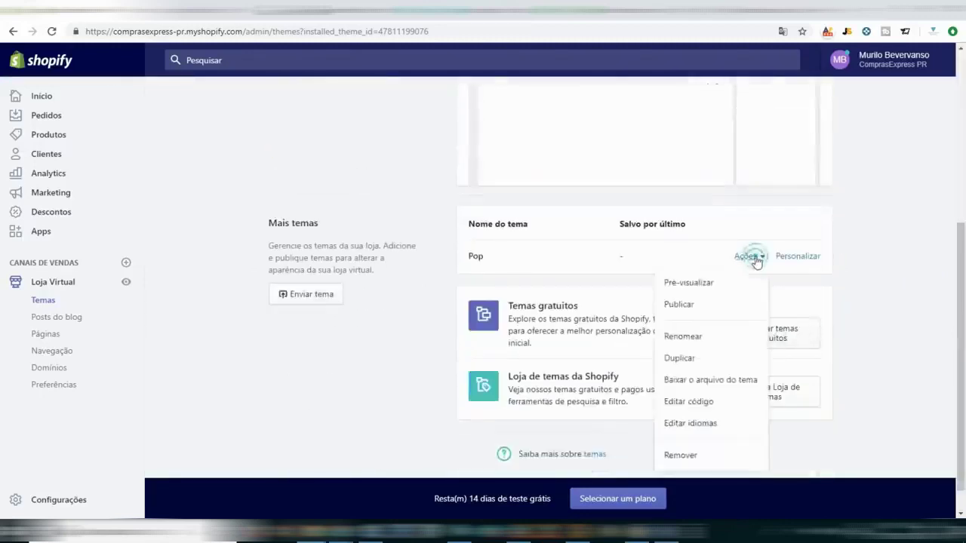
click(698, 306)
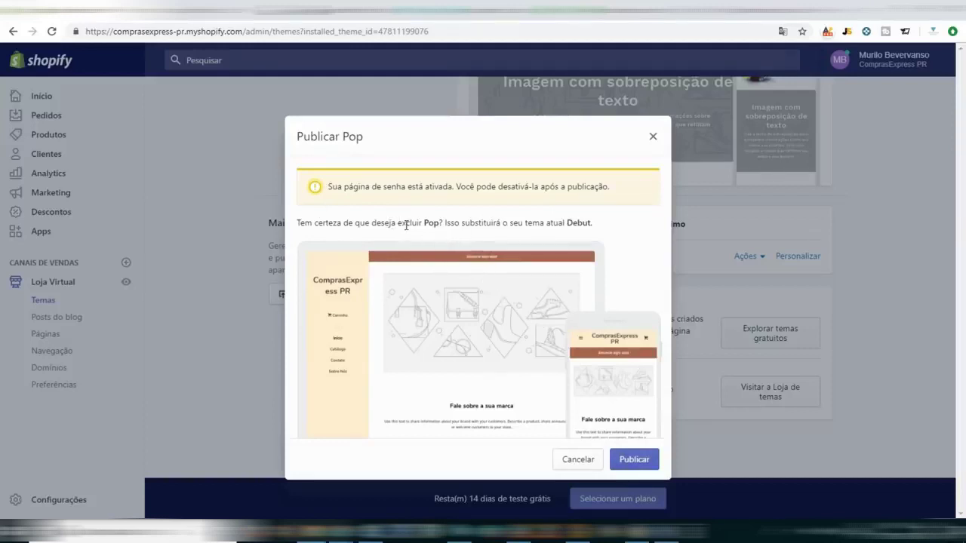
click(646, 465)
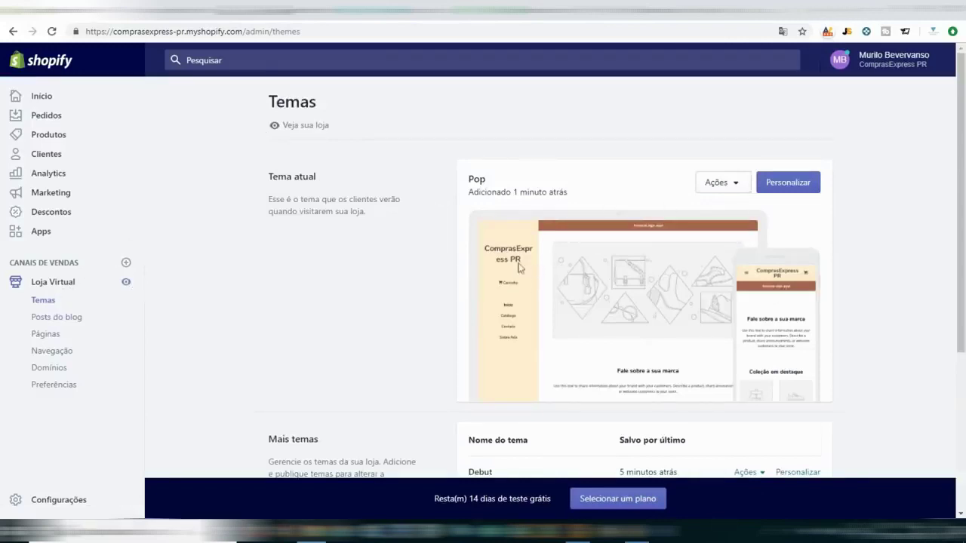
click(126, 281)
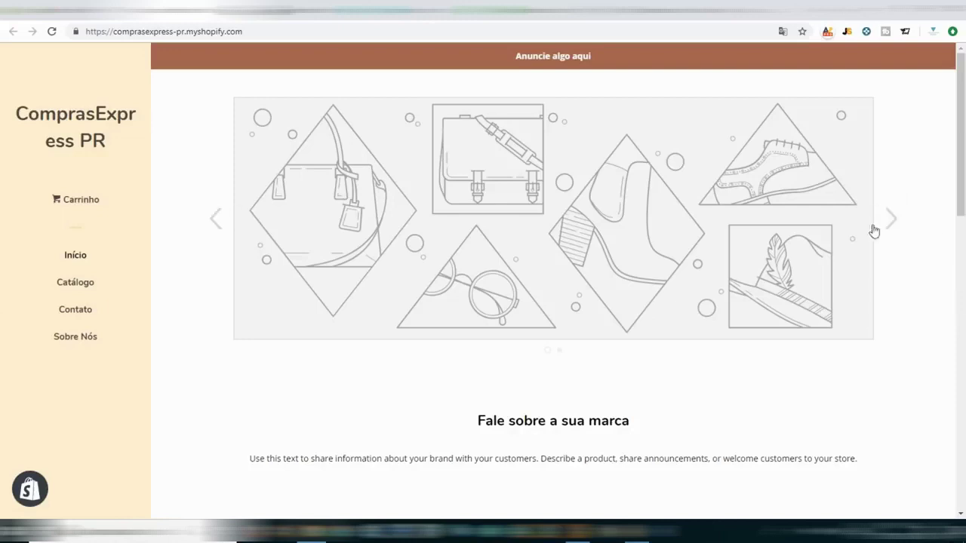
click(894, 226)
click(893, 227)
click(893, 227)
scroll(687, 321, down, 3)
scroll(687, 321, down, 9)
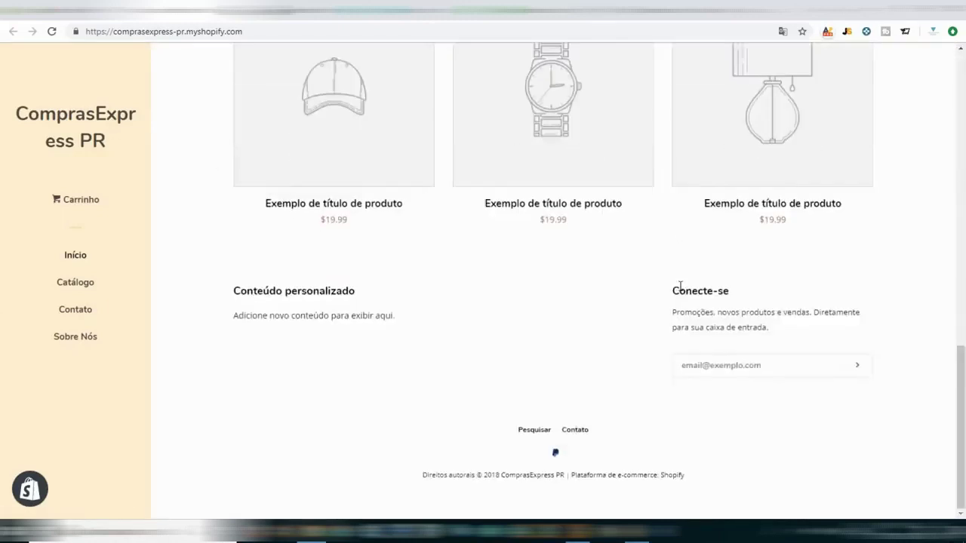
scroll(612, 353, up, 10)
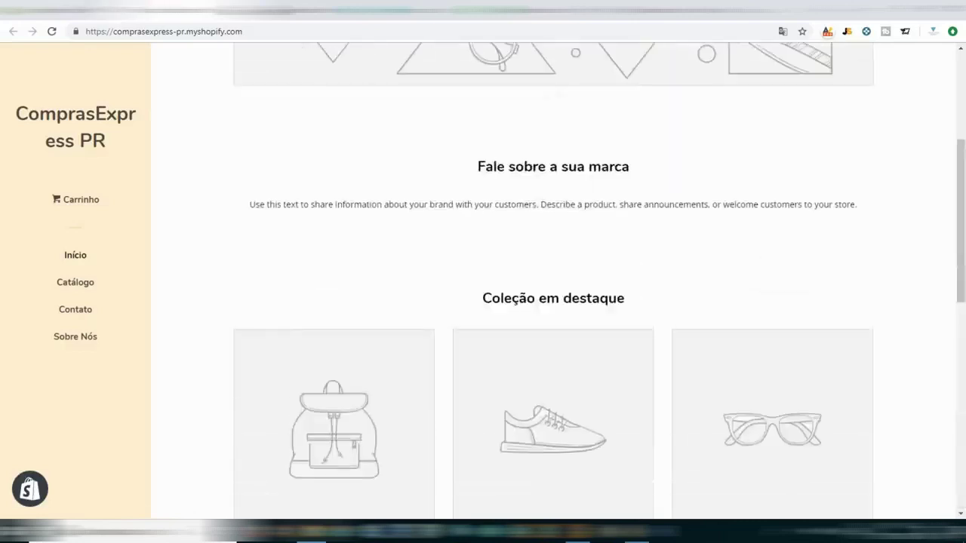
click(113, 9)
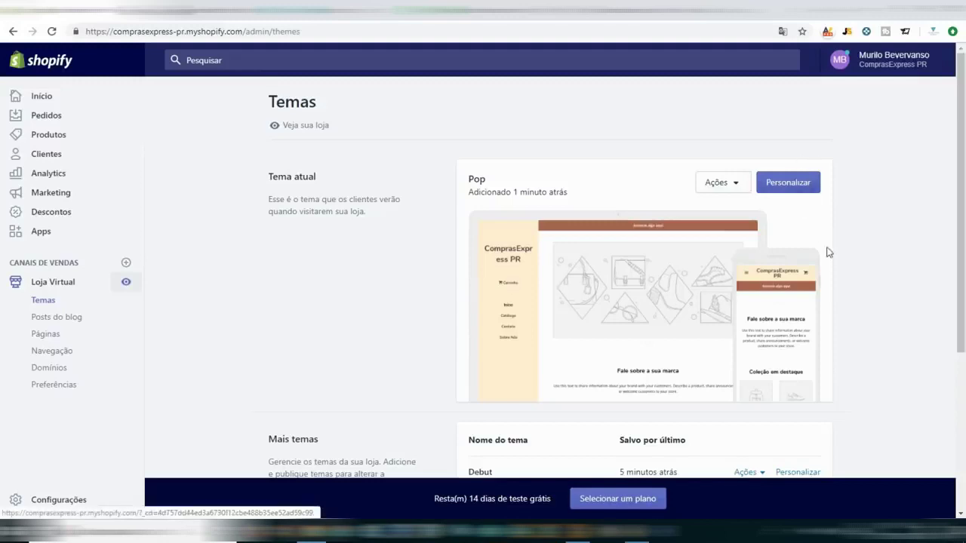
scroll(825, 257, down, 2)
scroll(687, 377, down, 2)
scroll(691, 359, up, 4)
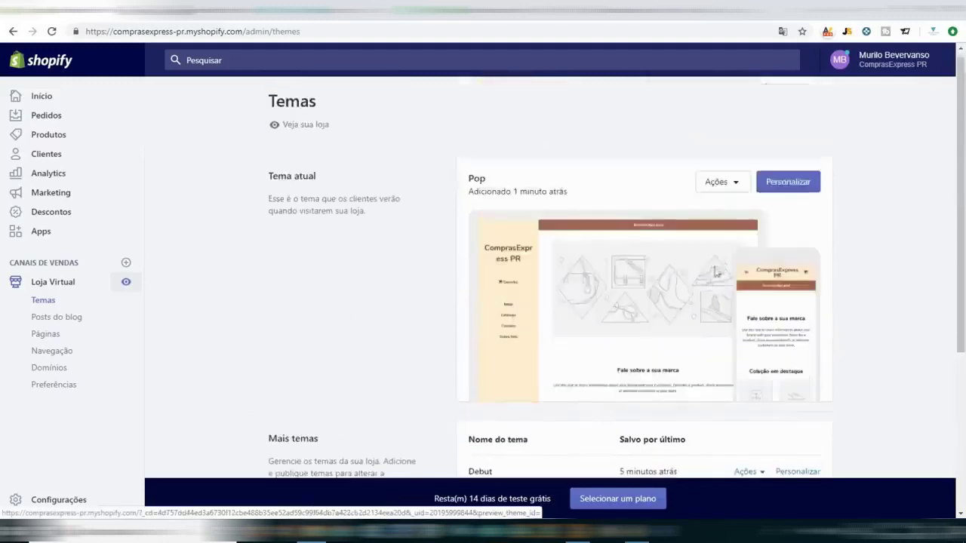
Republish Debut from Mais temas, confirming it replaces Pop as the live theme.
click(744, 194)
click(844, 181)
scroll(837, 198, down, 2)
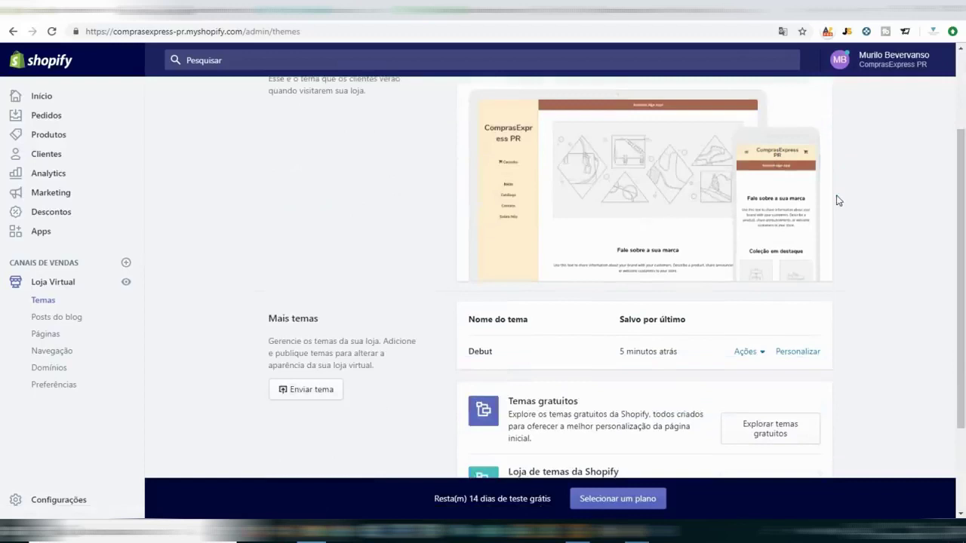
click(746, 353)
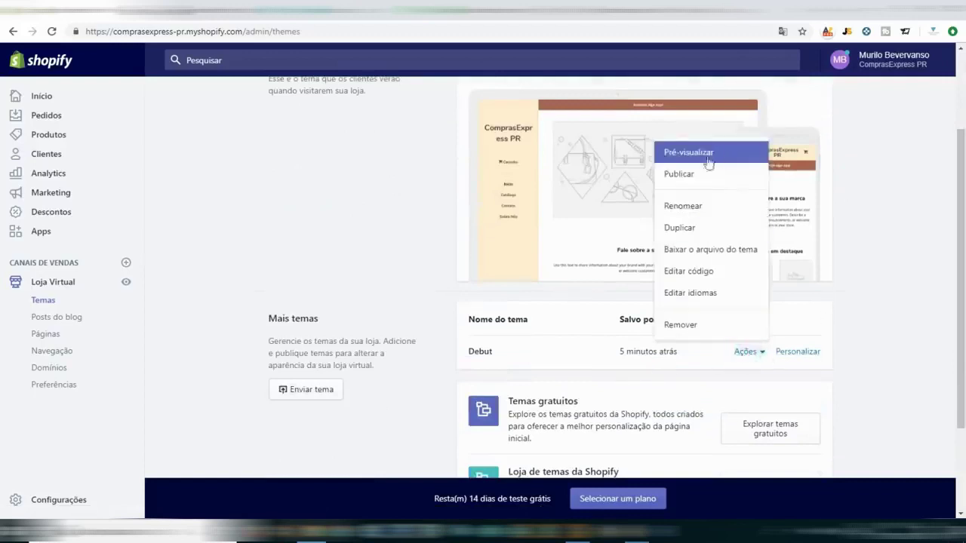
click(695, 188)
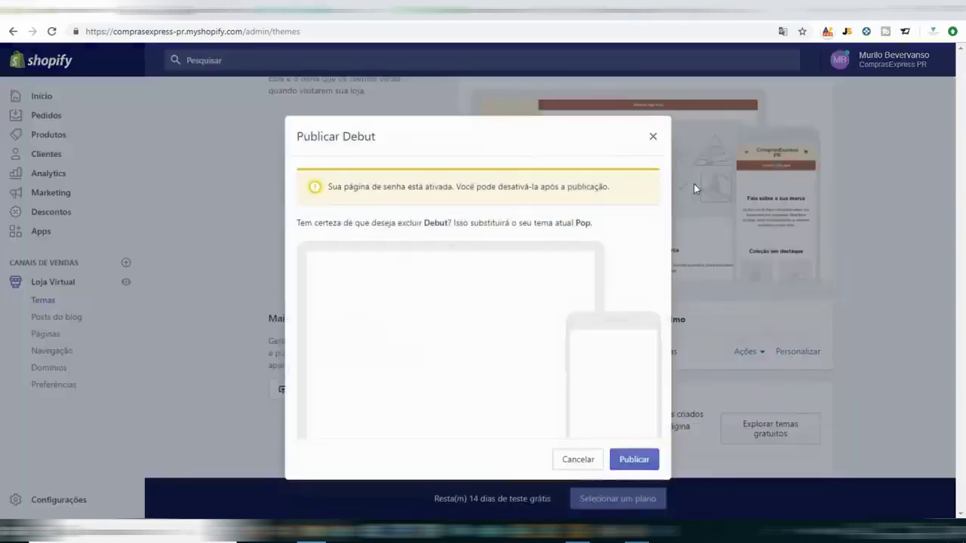
click(638, 462)
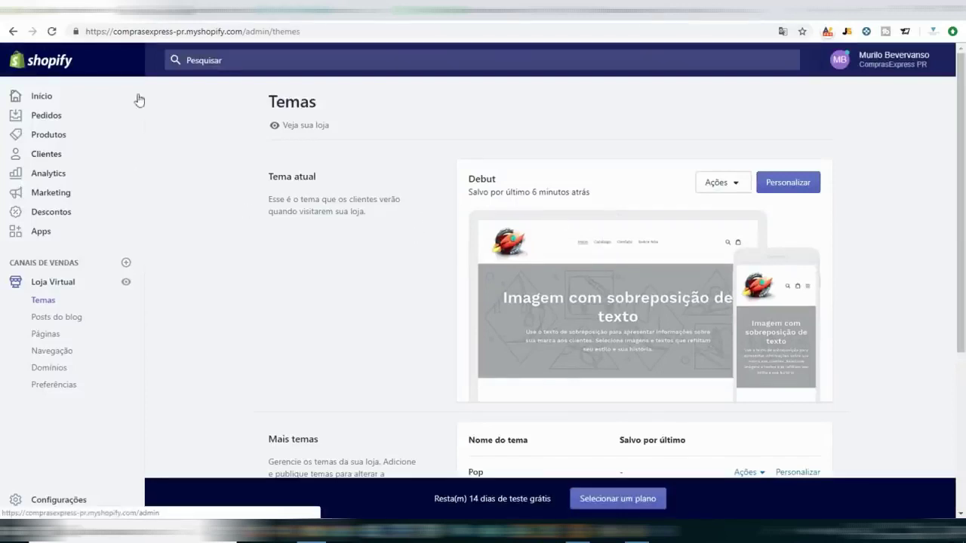
Open Debut's 'Imagem com sobreposição de texto' section in the theme editor, then move to Unsplash.
click(798, 189)
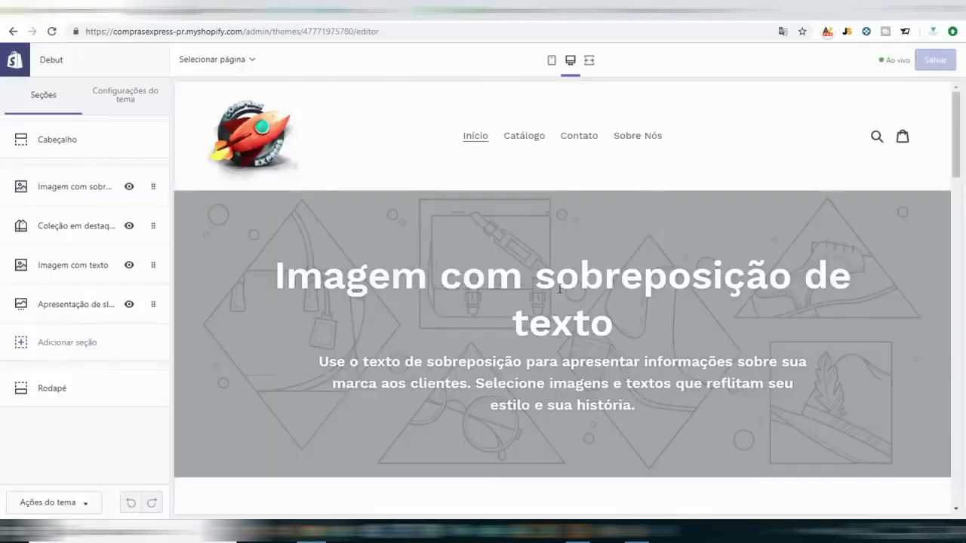
scroll(564, 287, down, 1)
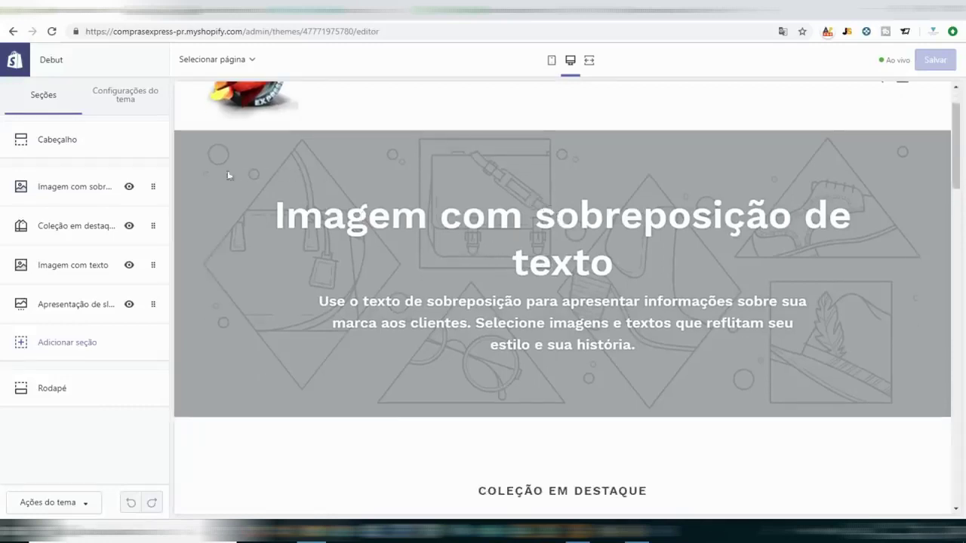
click(83, 198)
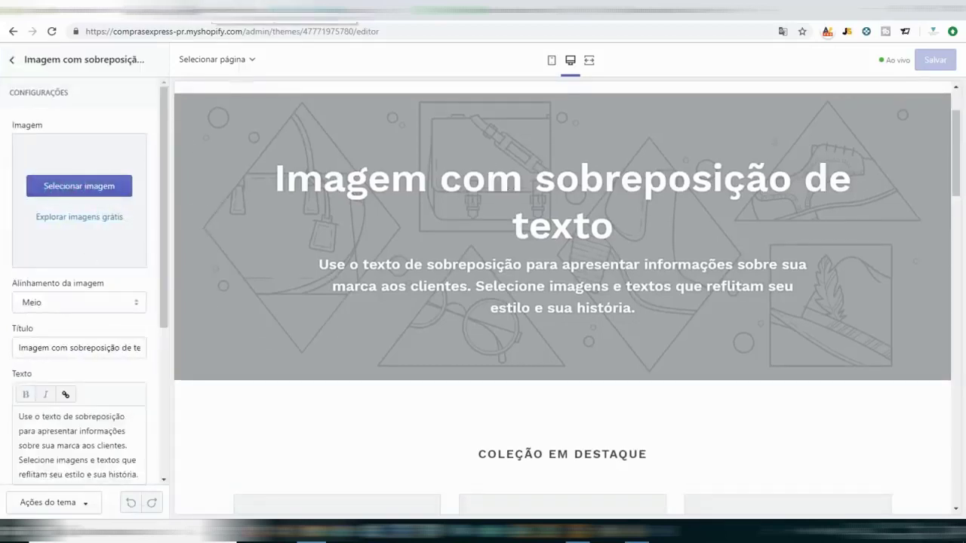
key(ctrl+Tab)
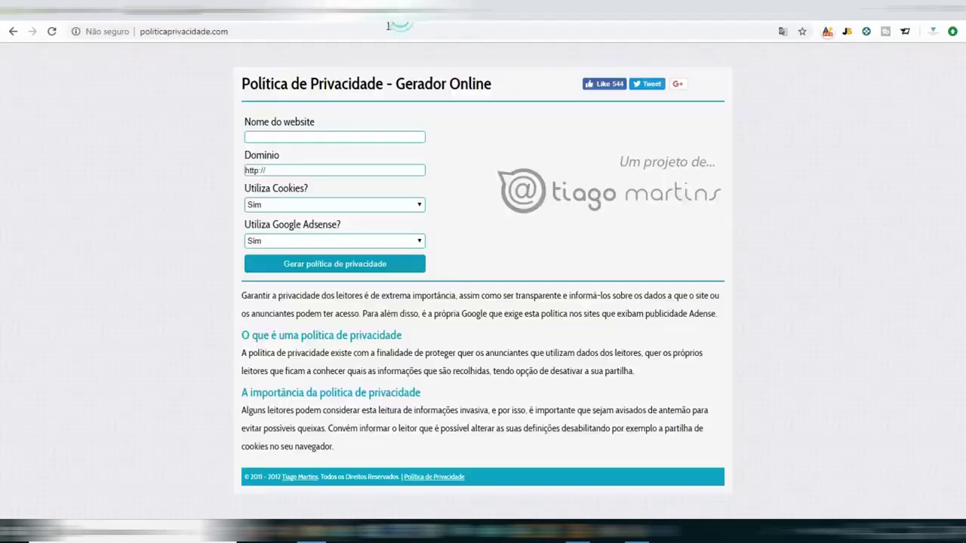
Go to the Pixabay homepage from the browser's address bar.
click(385, 30)
text(pixa)
key(Return)
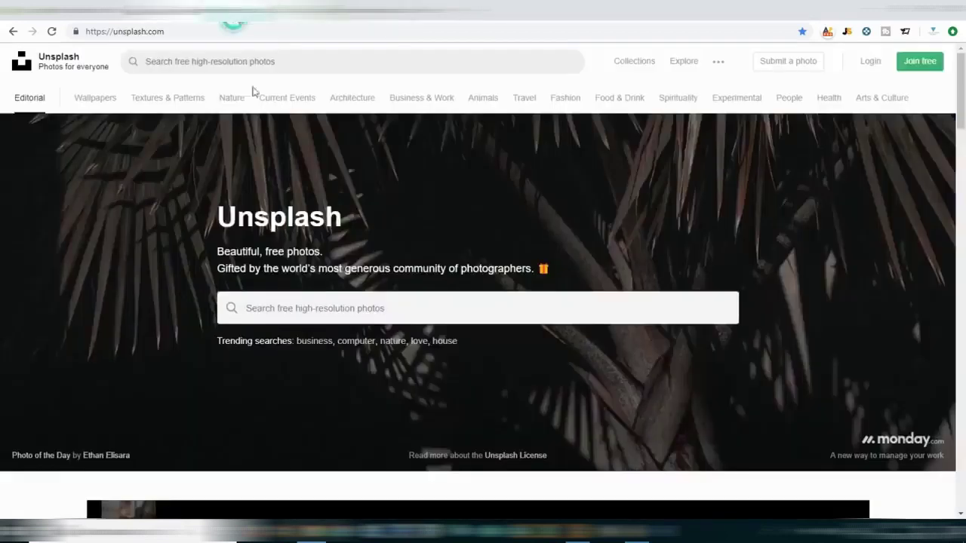
Search for 'drone' images, reaching Pixabay's 738 free drone results.
click(301, 65)
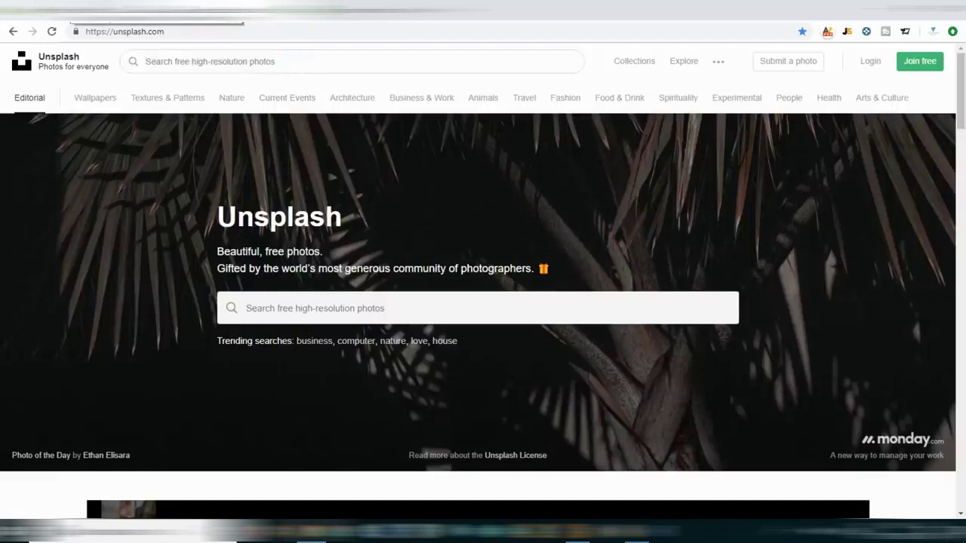
text(drone)
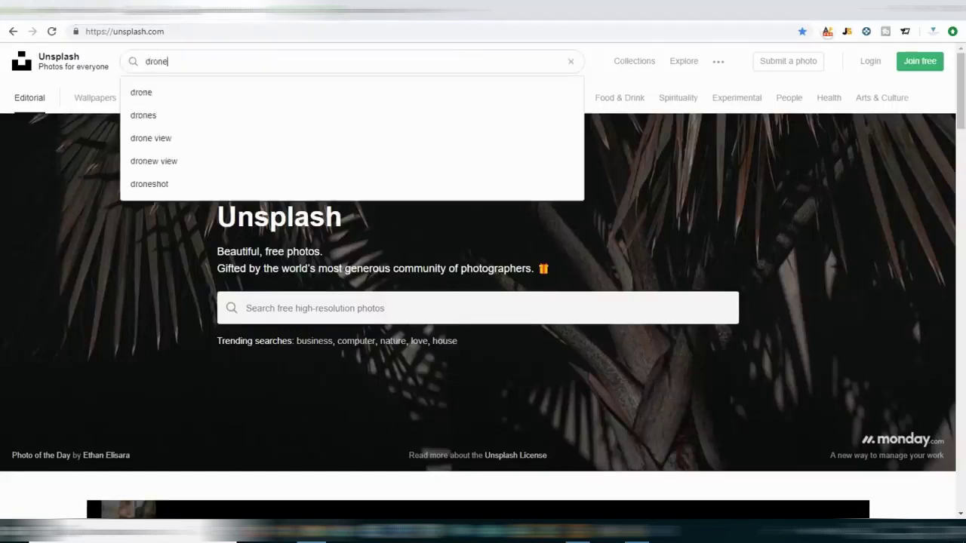
key(Return)
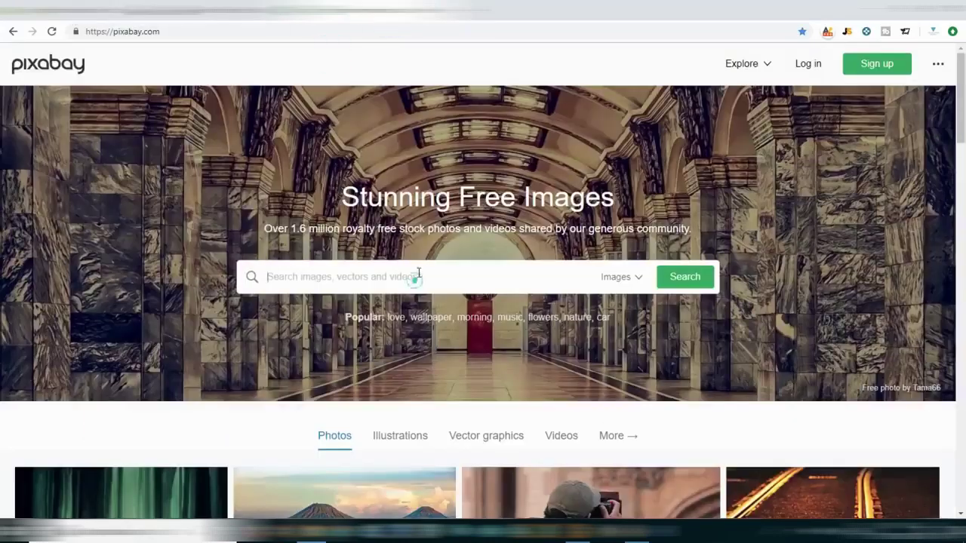
text(drone)
key(Return)
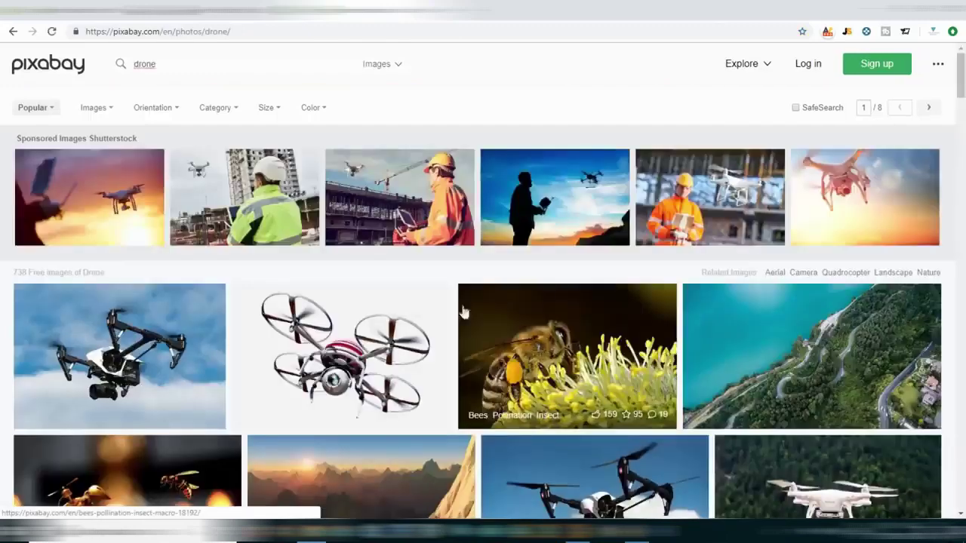
Download the Mavic drone photo from Pixabay at 1920×882, passing the reCAPTCHA.
scroll(400, 355, down, 4)
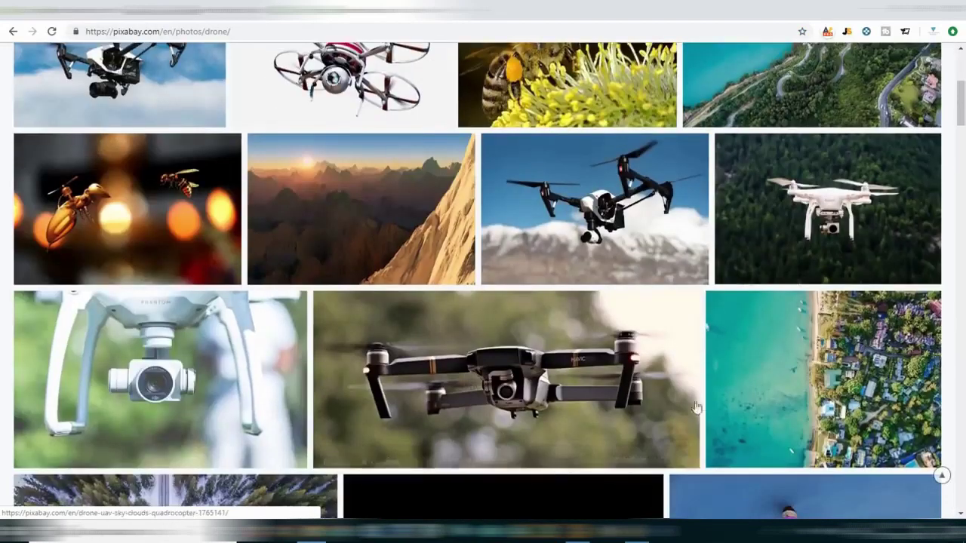
click(496, 374)
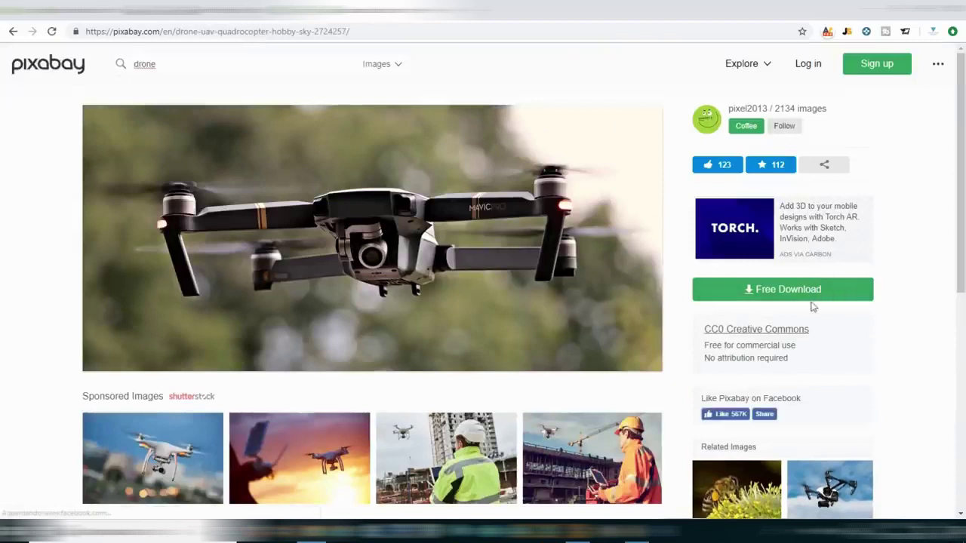
click(784, 295)
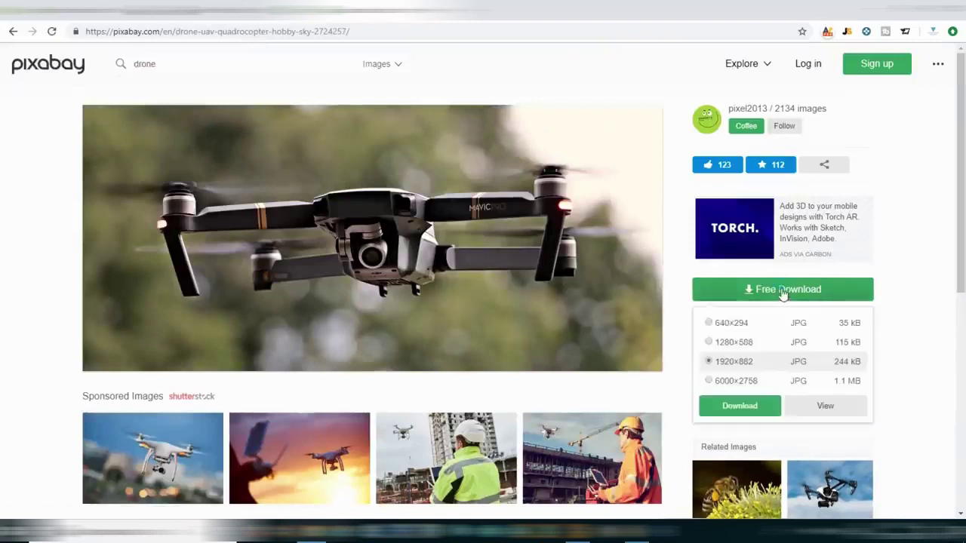
click(760, 406)
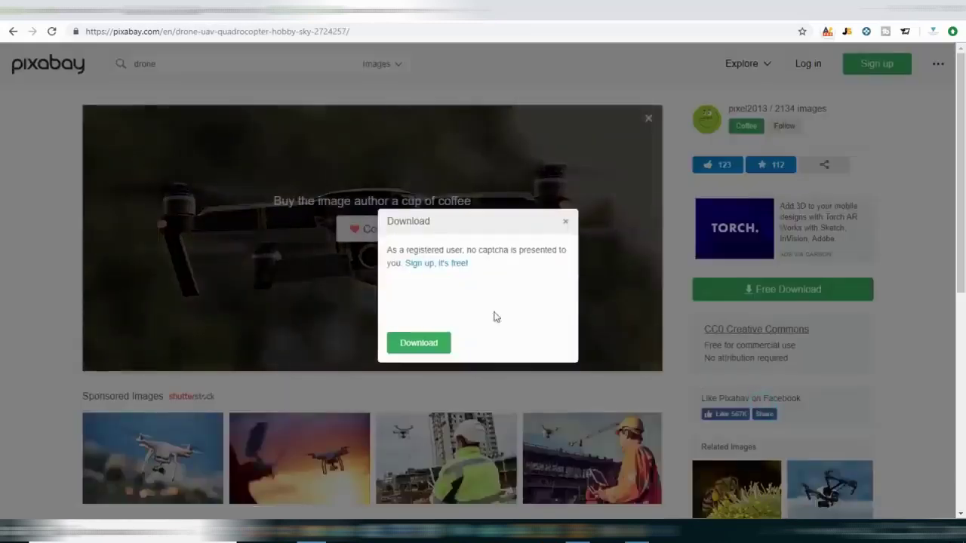
click(456, 299)
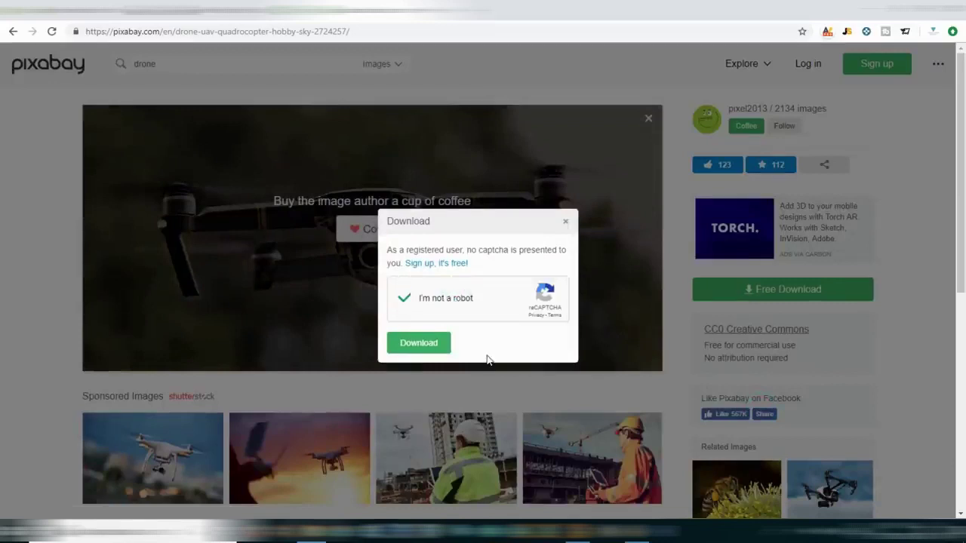
click(418, 343)
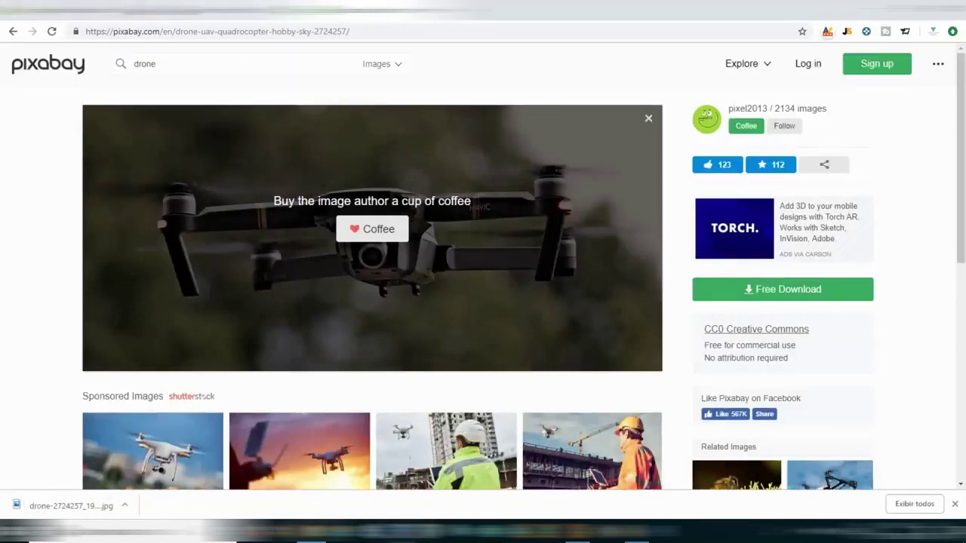
key(ctrl+Tab)
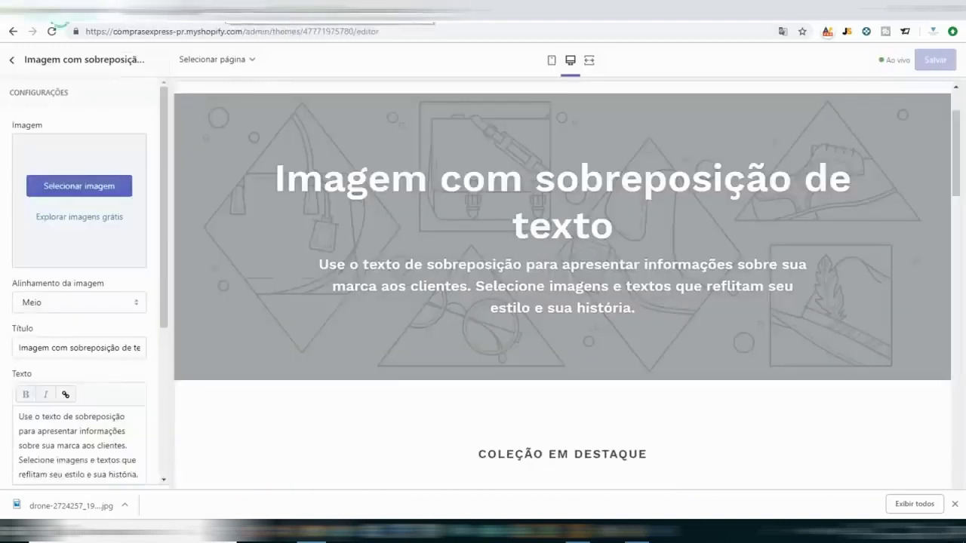
Set the uploaded drone photo as the banner's background image.
click(78, 187)
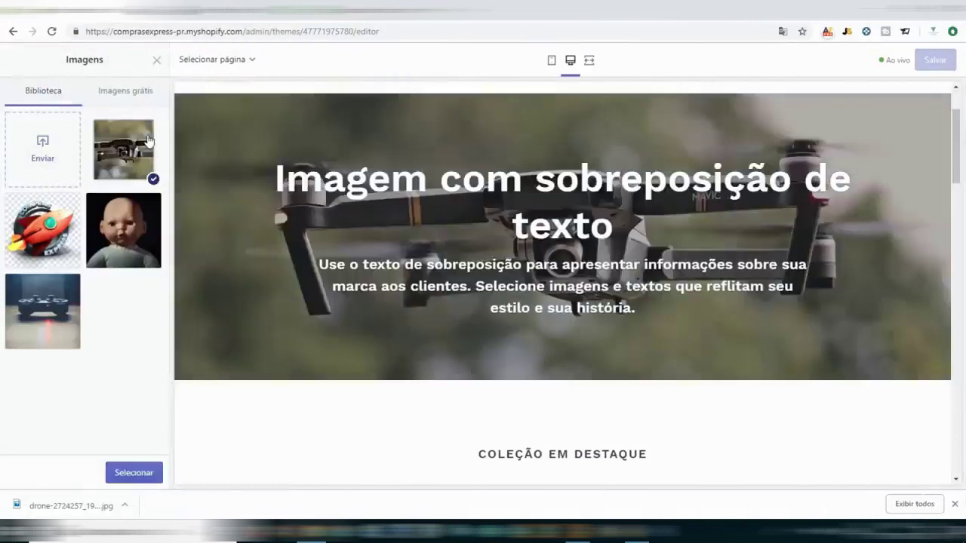
click(149, 142)
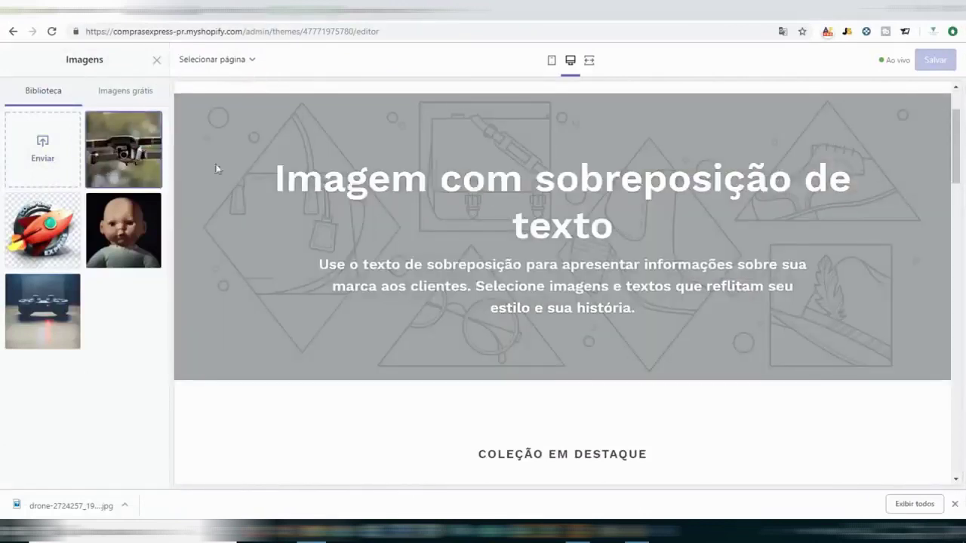
click(153, 141)
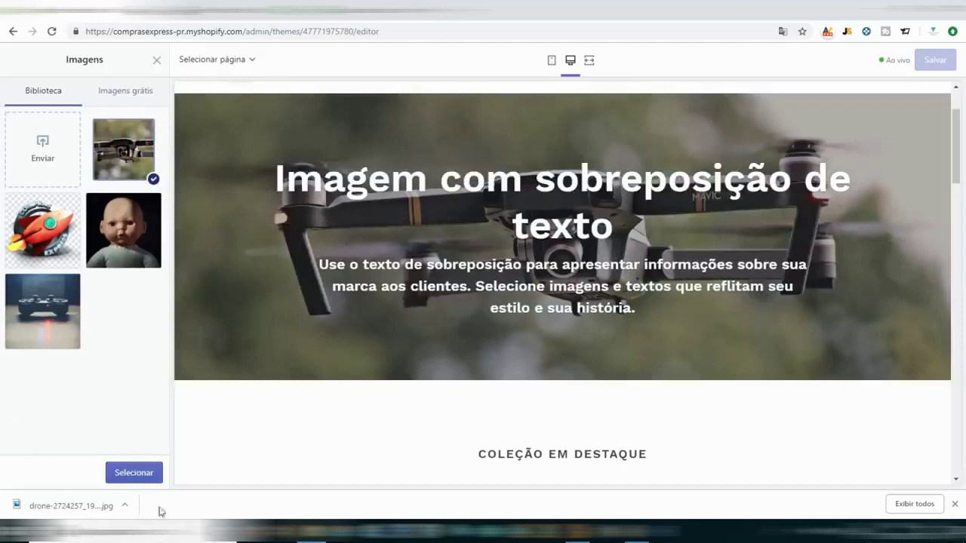
click(133, 474)
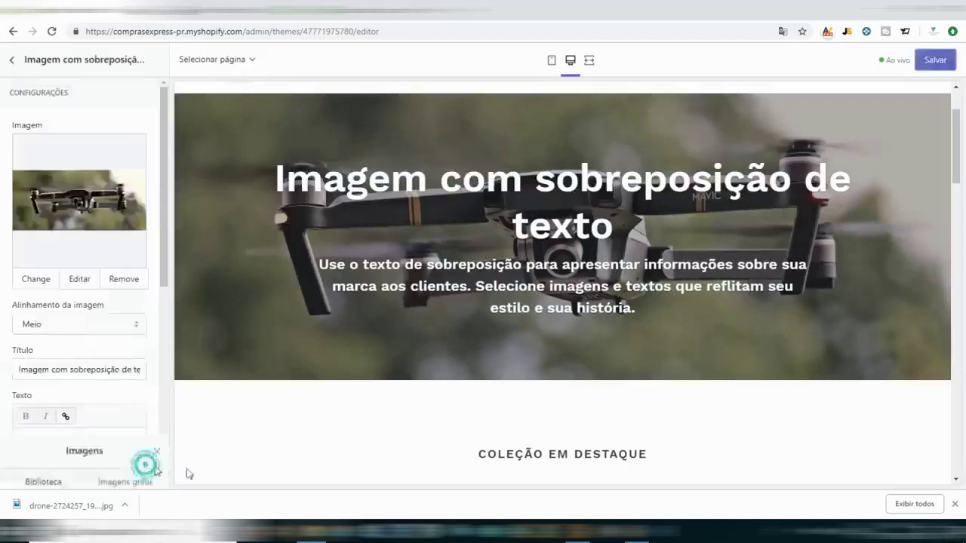
Set the banner's image alignment to Meio after trying Acima and Abaixo.
click(90, 326)
click(79, 340)
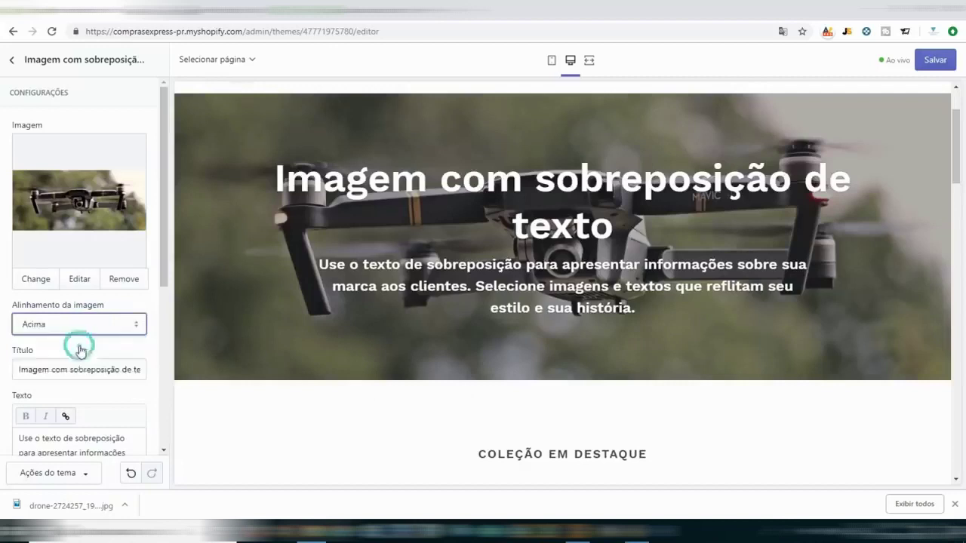
click(80, 329)
click(69, 366)
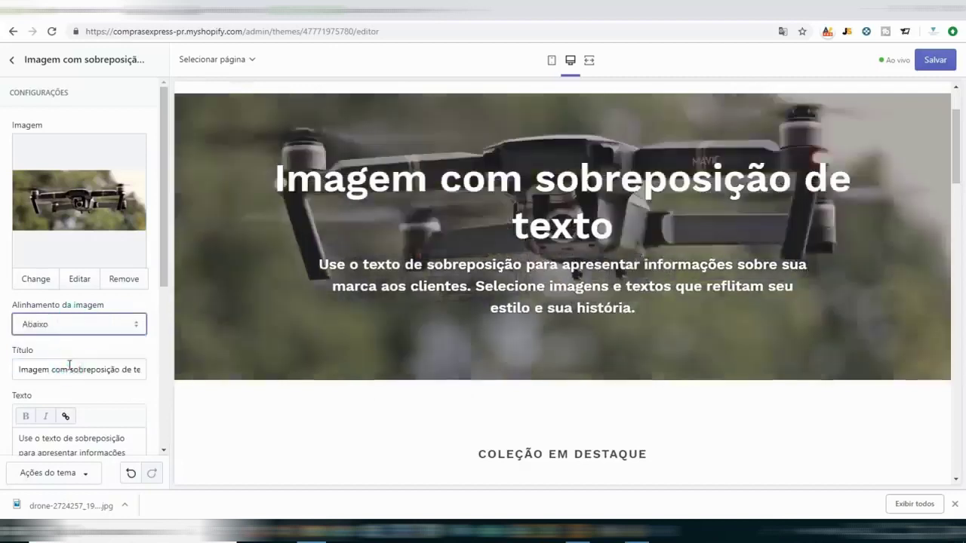
click(81, 327)
click(73, 349)
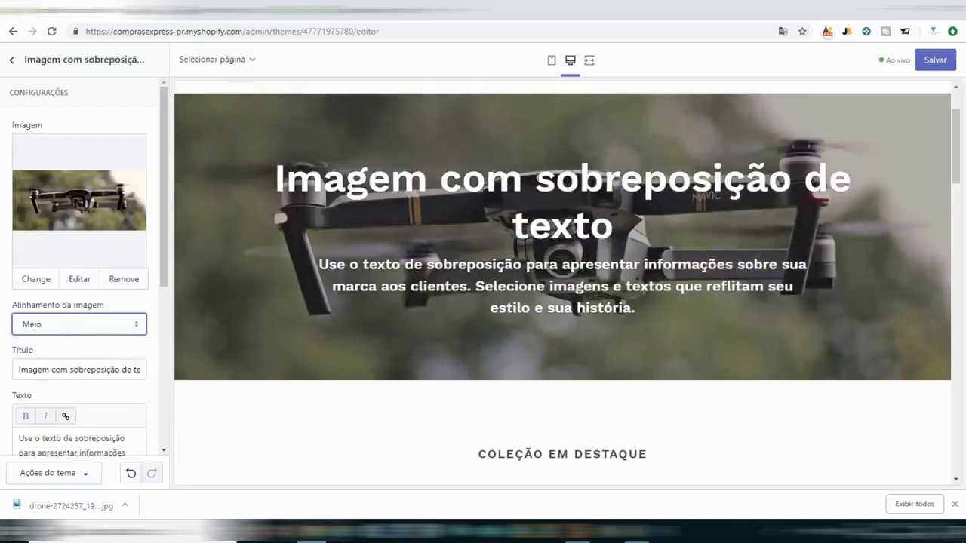
Replace the banner Título with 'AQUI VOCÊ ENCONTRA TUDO DE DRONES'.
click(82, 363)
key(ctrl+a)
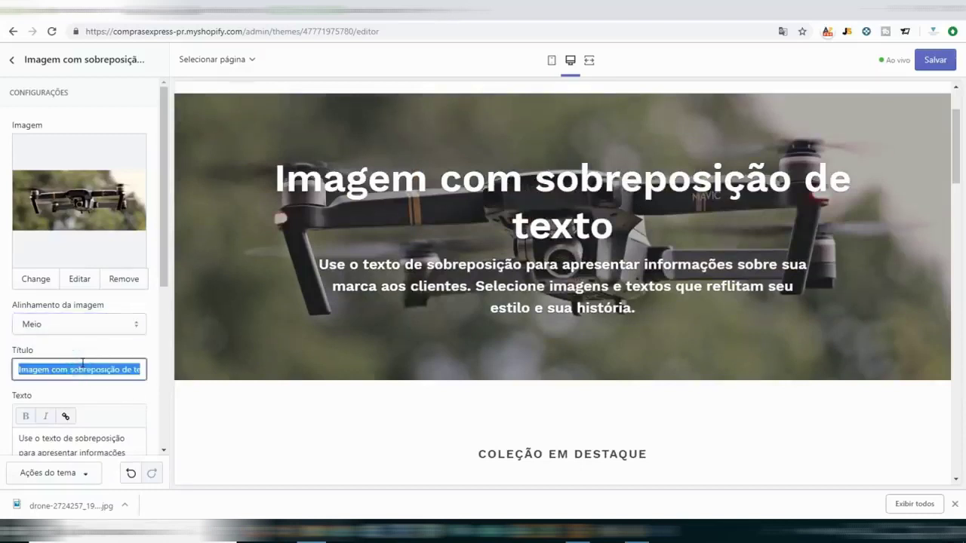
text(AQUI VOCÊ)
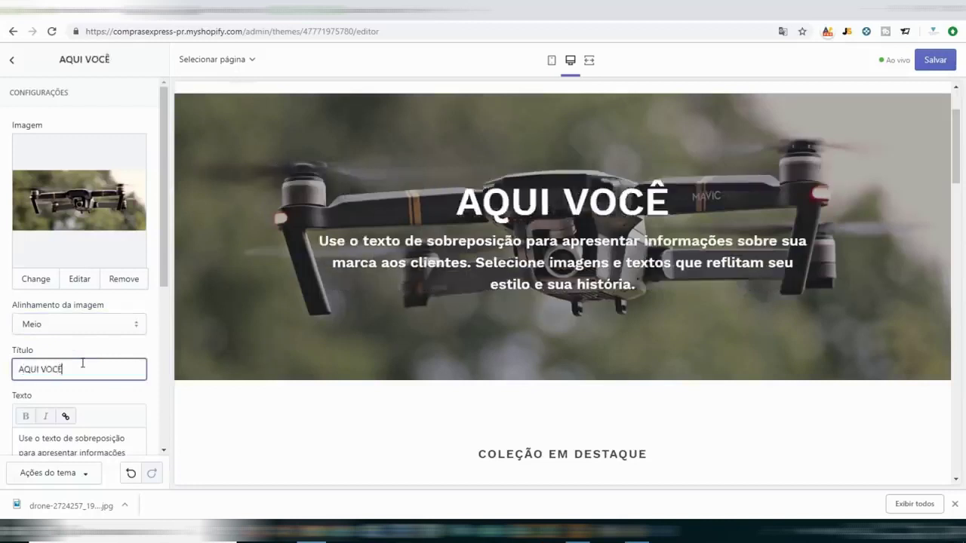
text( ENCONTRA TUDO DE)
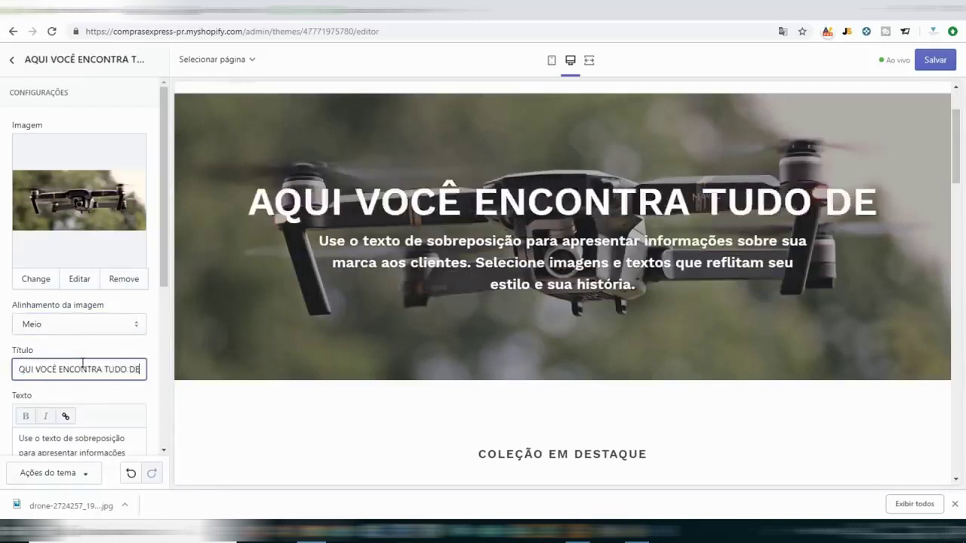
text( DRONES)
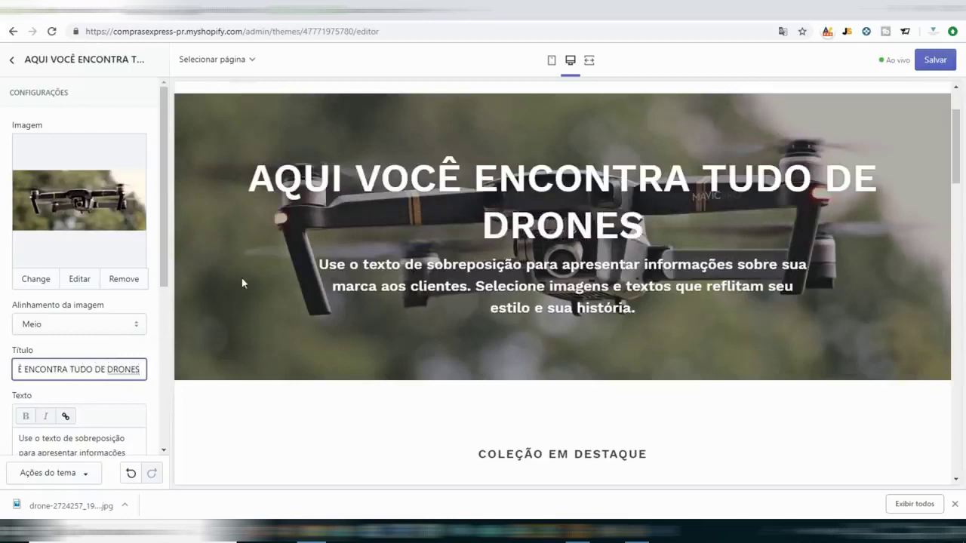
click(537, 295)
scroll(522, 302, down, 3)
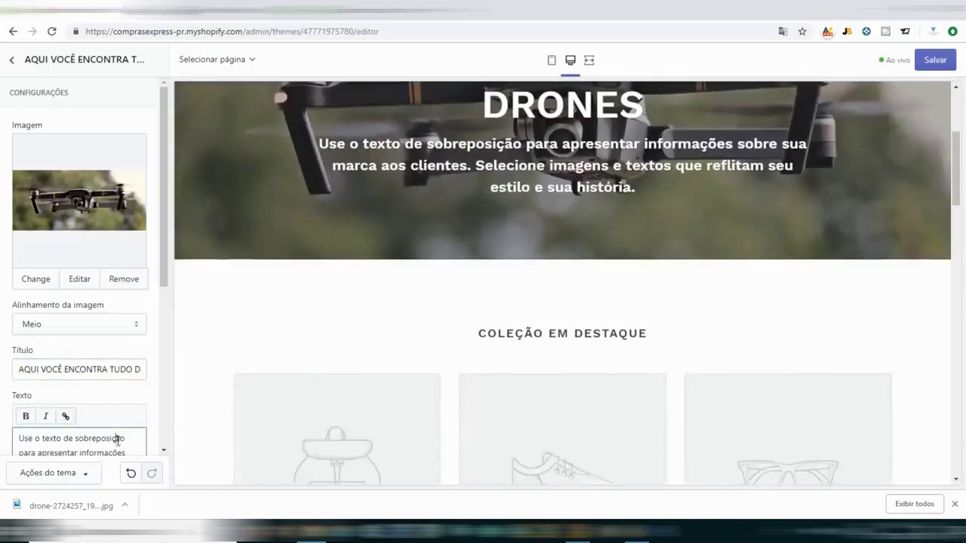
triple_click(117, 440)
Type 'Temos todos os tipo de DRONES e Acessórios! Saiba Mais...' in the Texto box, correcting typos.
scroll(161, 431, down, 3)
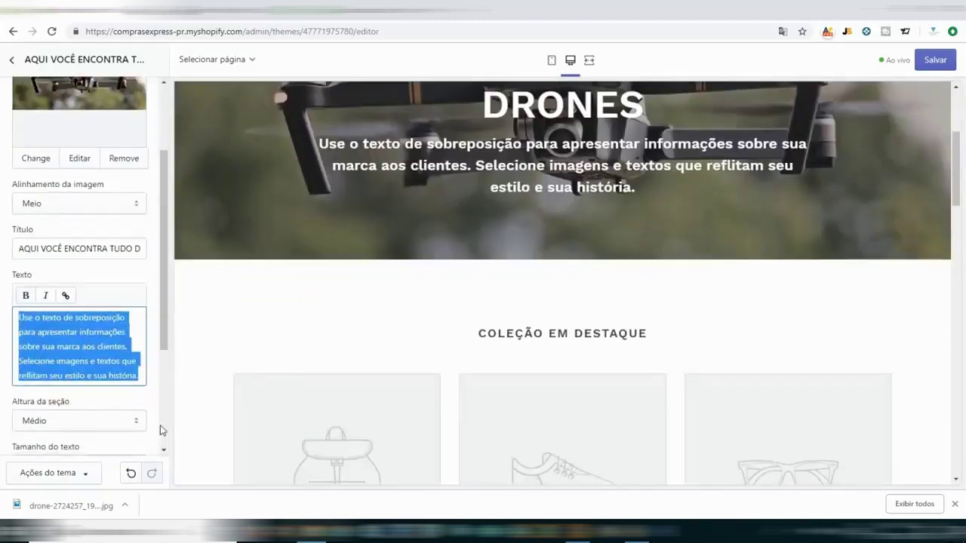
text(Temos todos os)
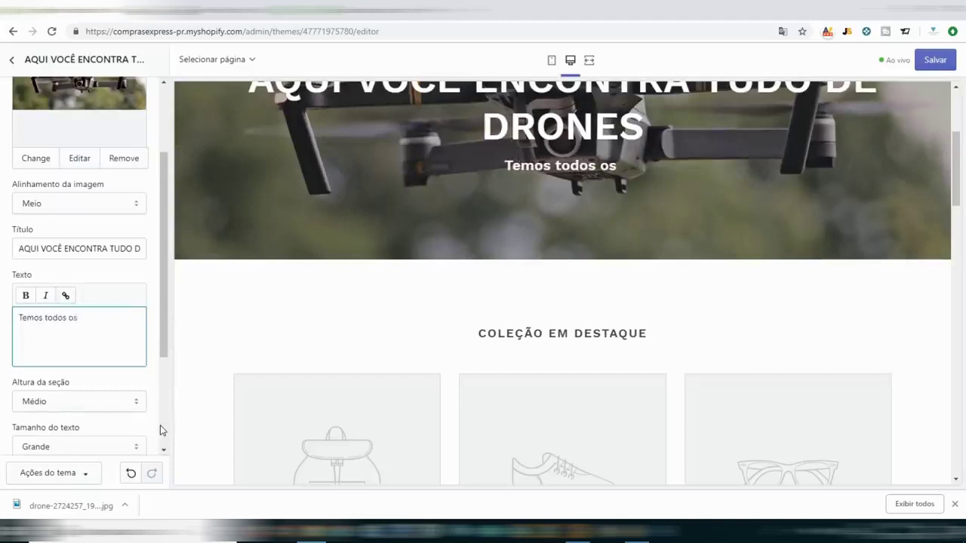
text( tiopde)
key(BackSpace)
key(BackSpace)
key(BackSpace)
key(BackSpace)
text(pode D)
key(BackSpace)
key(BackSpace)
key(BackSpace)
key(BackSpace)
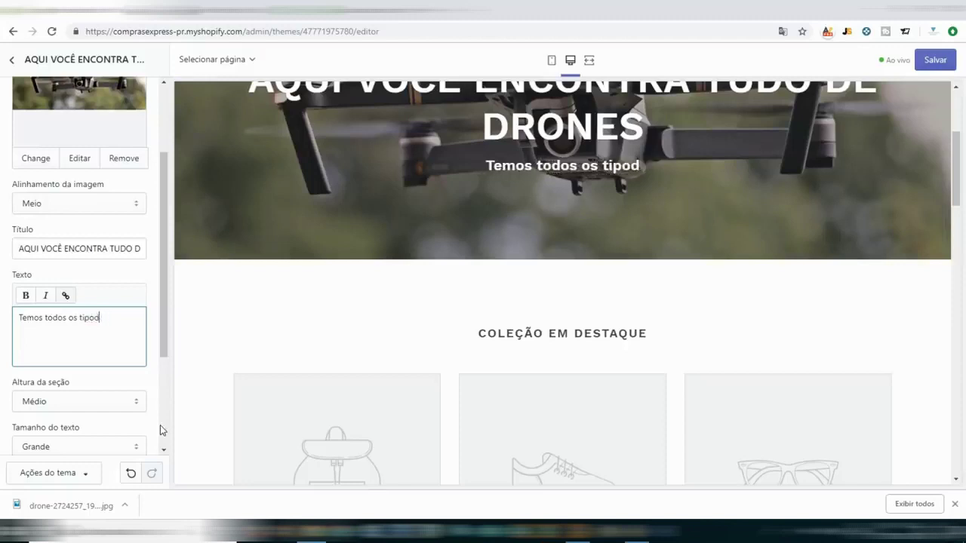
text(de DRONES e )
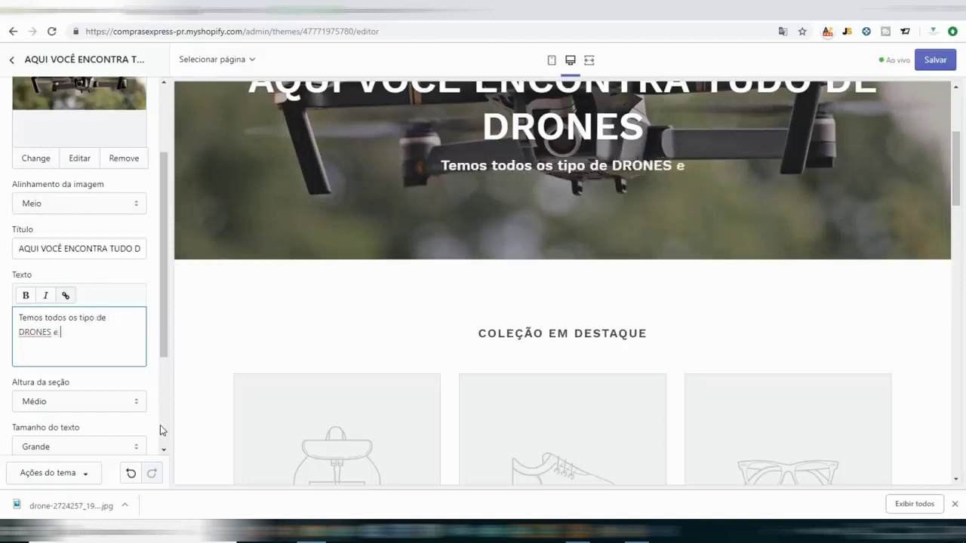
text(Acessóri)
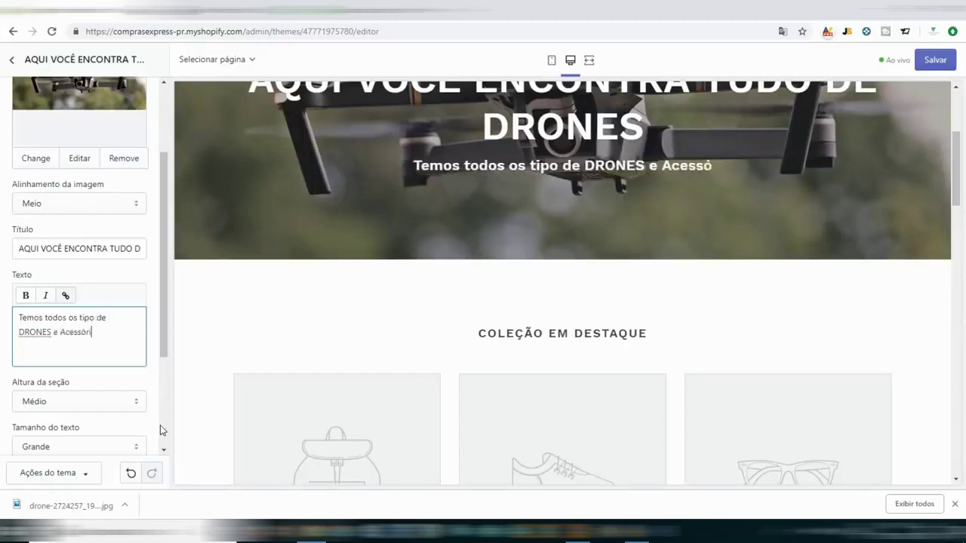
text(os! )
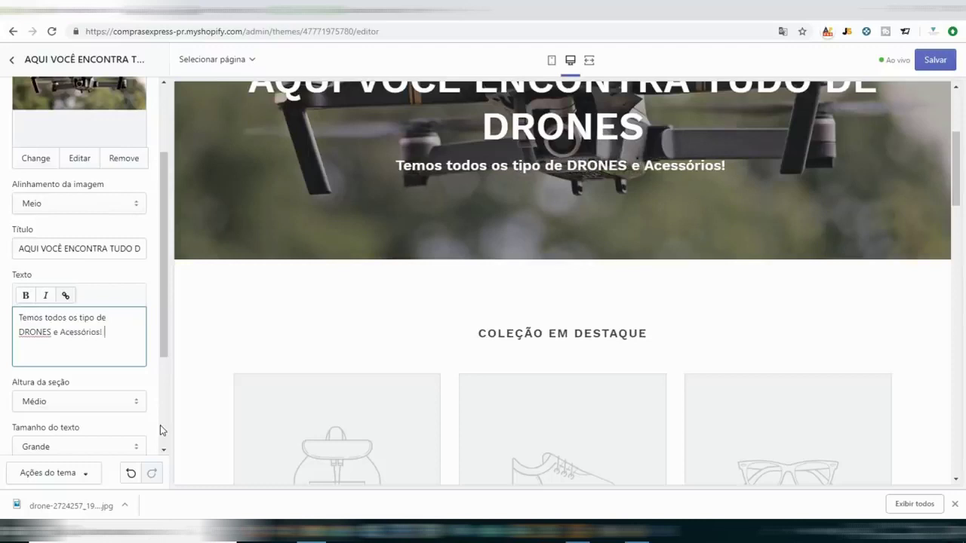
text(Saiba m)
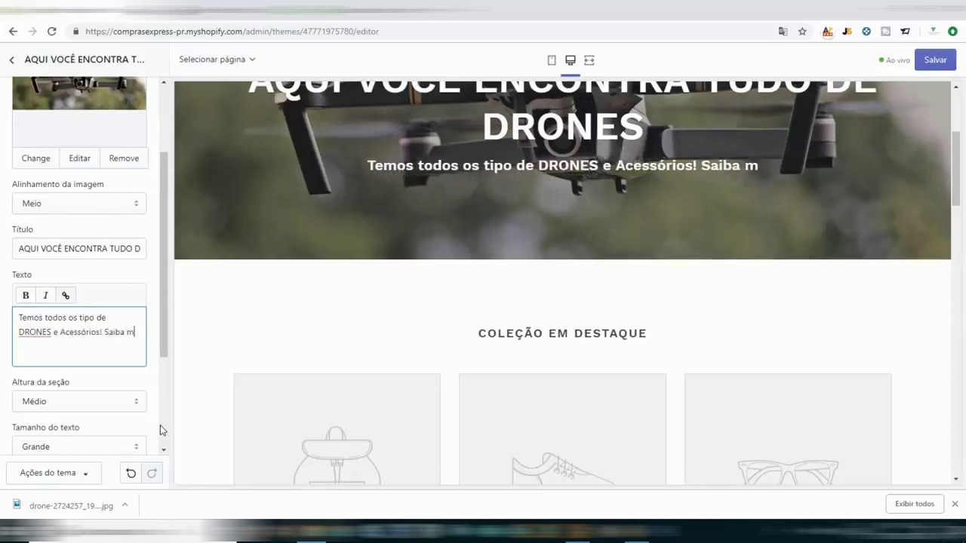
key(BackSpace)
text(Mais...)
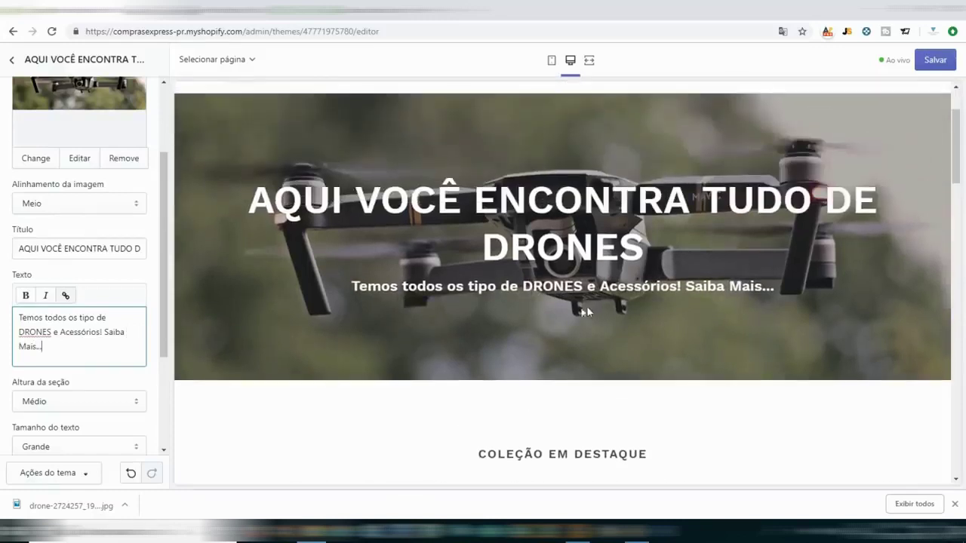
scroll(98, 306, down, 3)
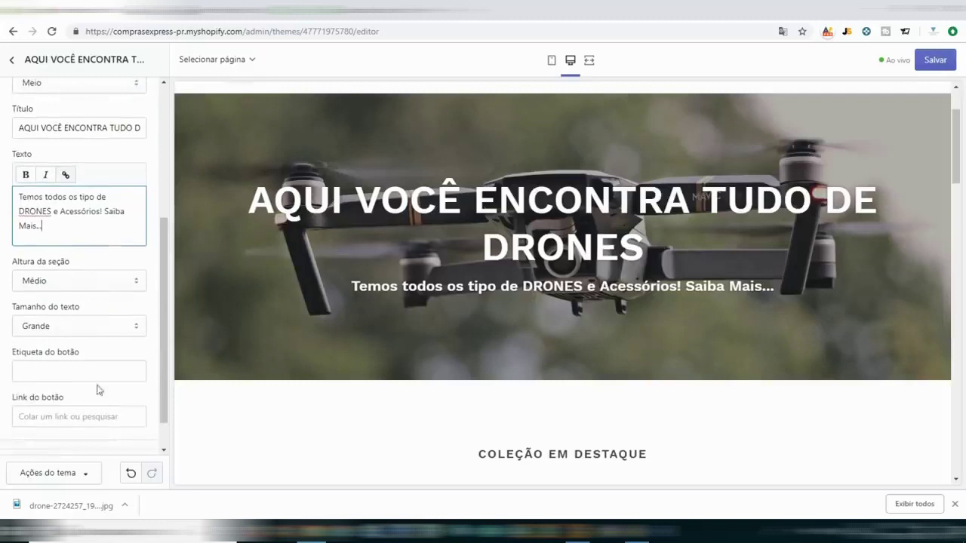
Set the hero banner's Altura da seção to Médio and keep Tamanho do texto at Grande.
click(63, 281)
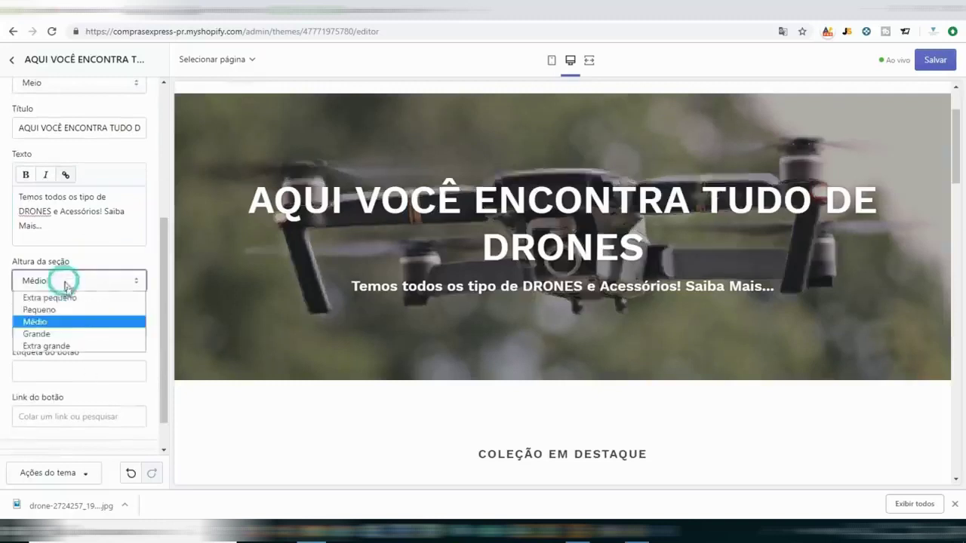
click(66, 300)
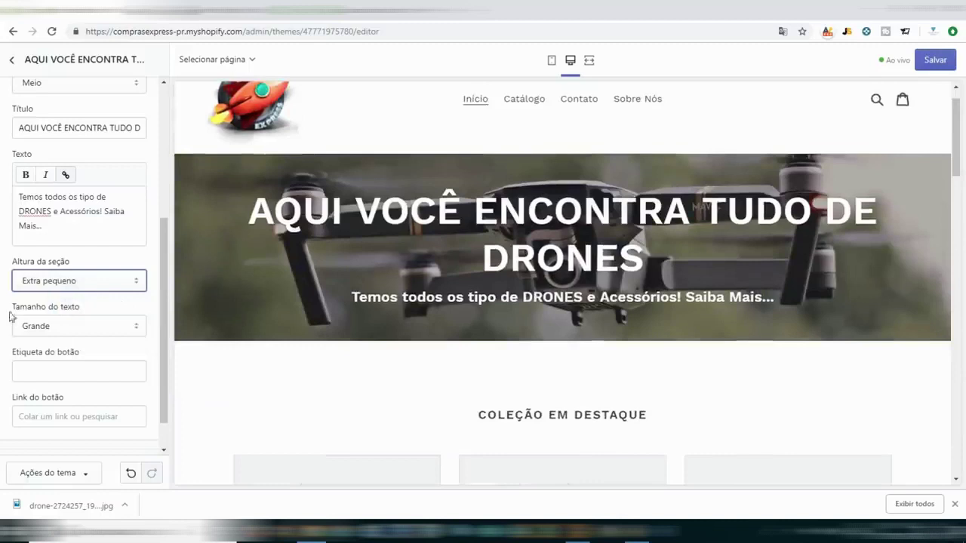
click(42, 279)
click(72, 346)
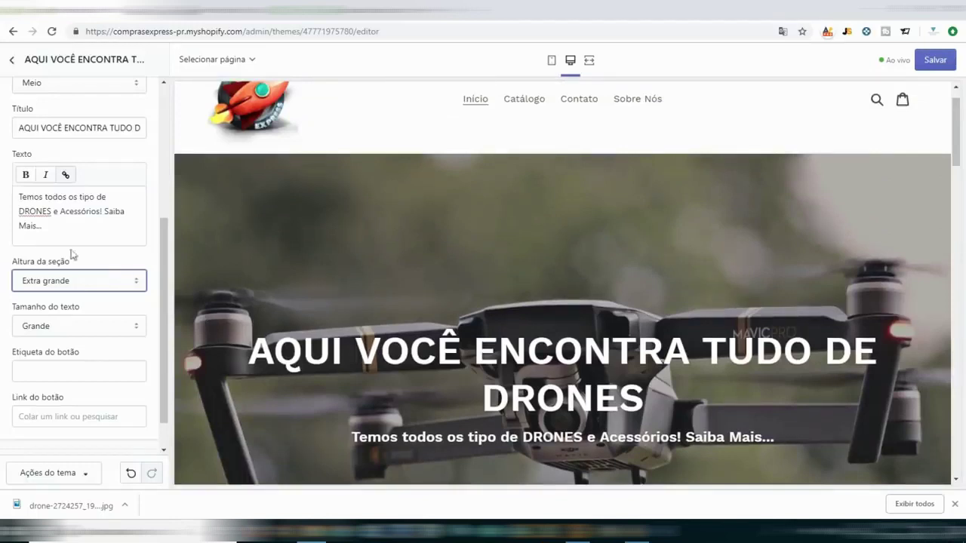
click(72, 276)
click(71, 322)
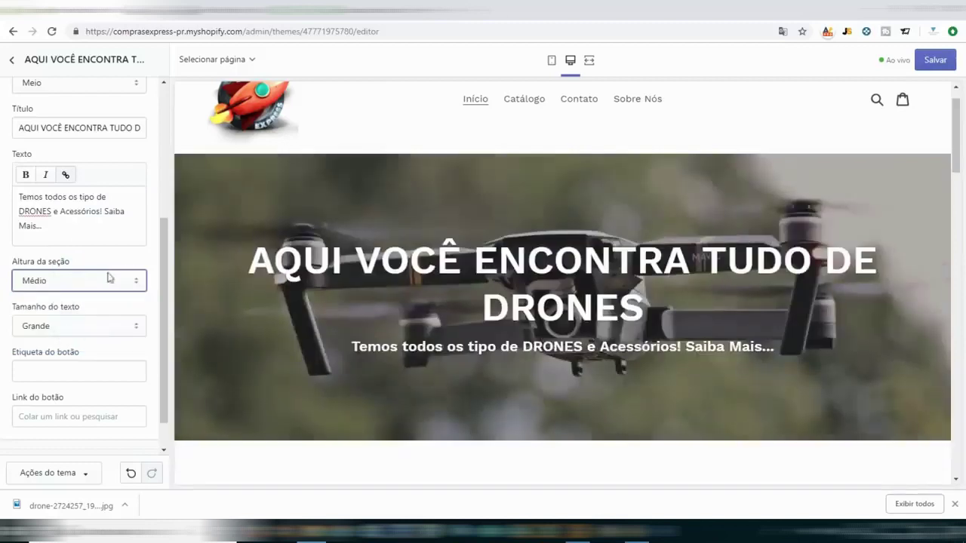
scroll(110, 275, down, 1)
click(86, 283)
click(81, 303)
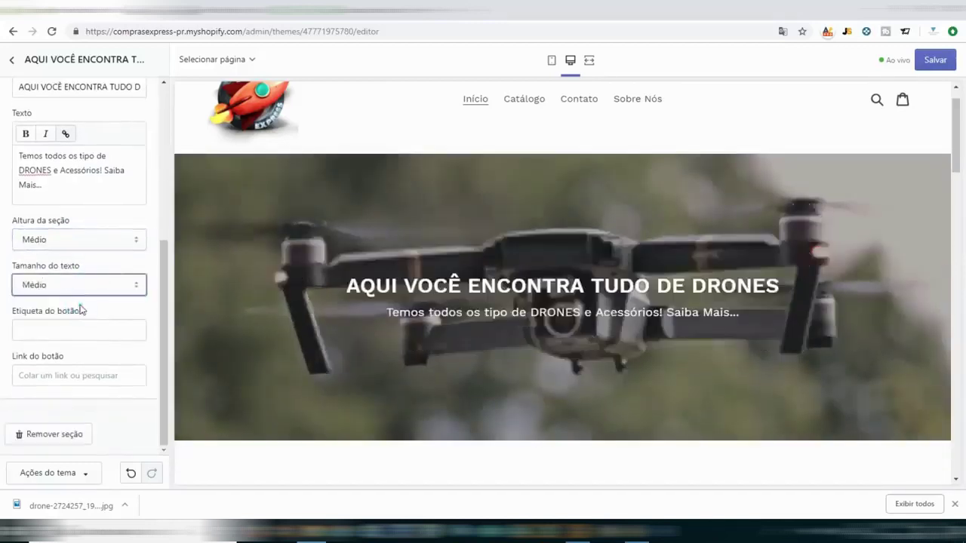
click(82, 284)
click(66, 314)
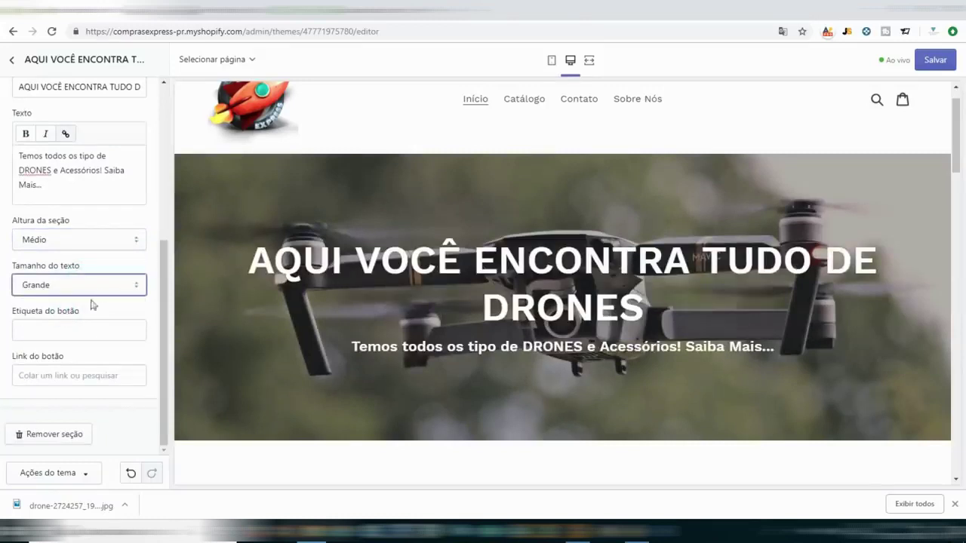
click(108, 326)
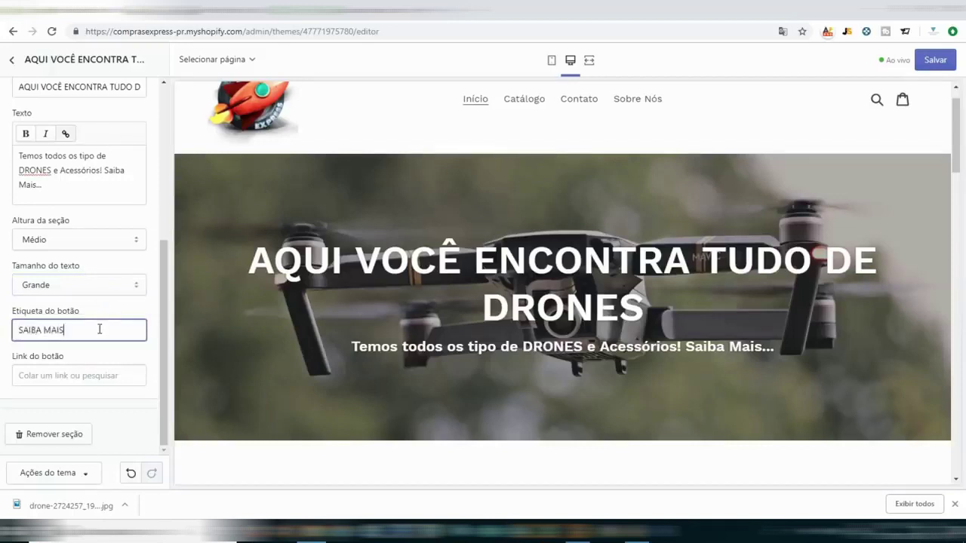
Link the SAIBA MAIS button to Produtos > All Products and save the theme.
click(95, 375)
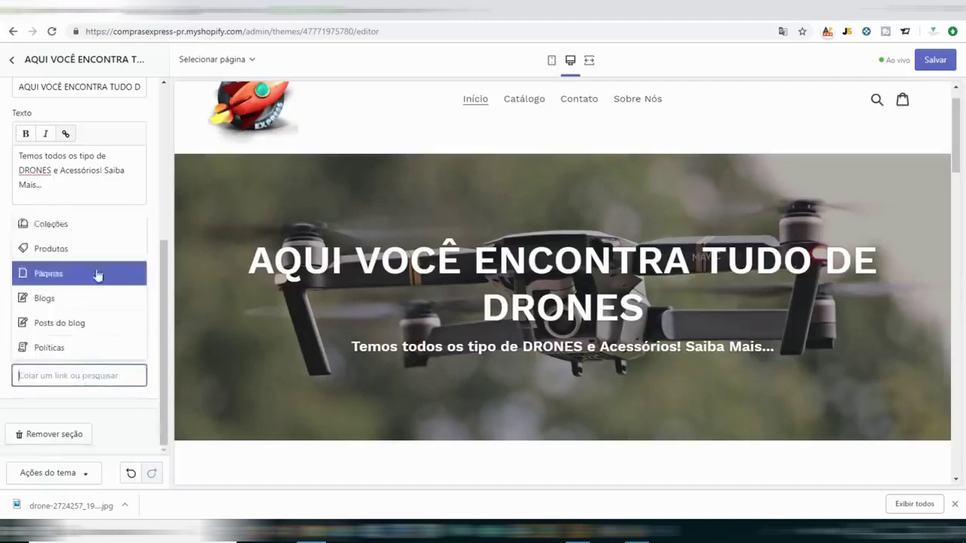
click(66, 250)
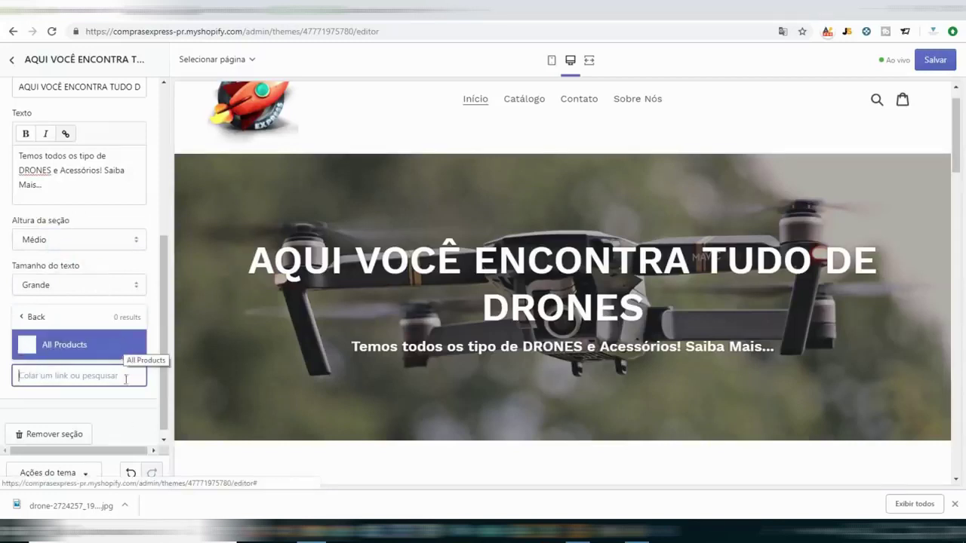
click(157, 393)
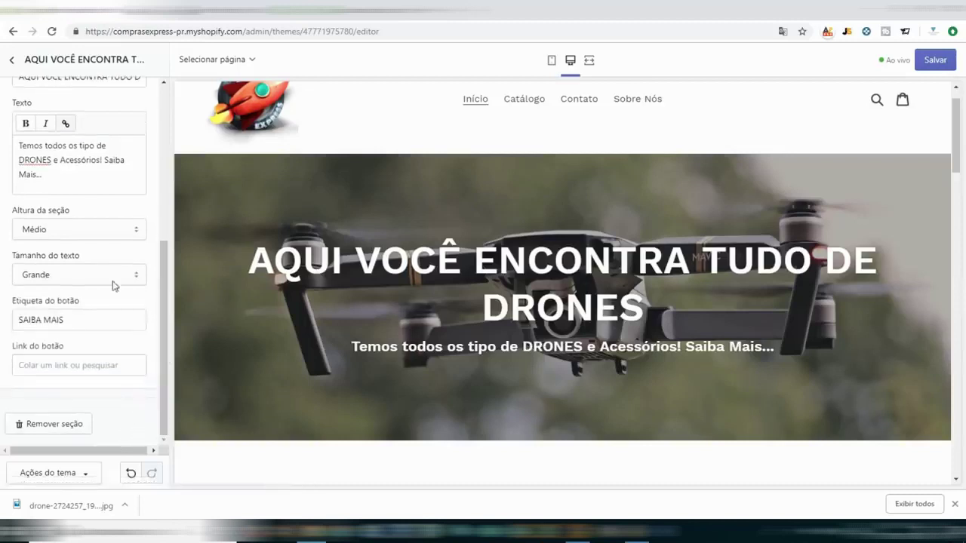
click(86, 366)
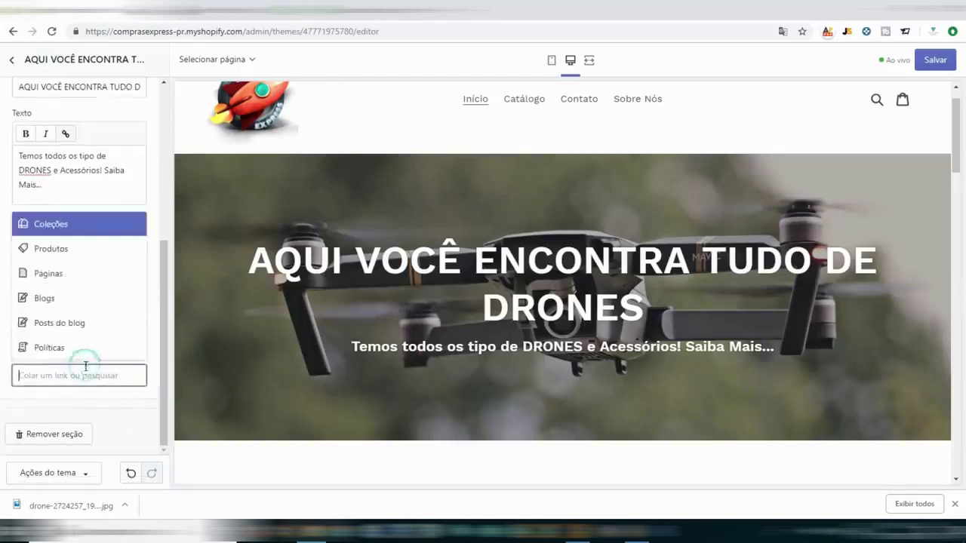
click(54, 247)
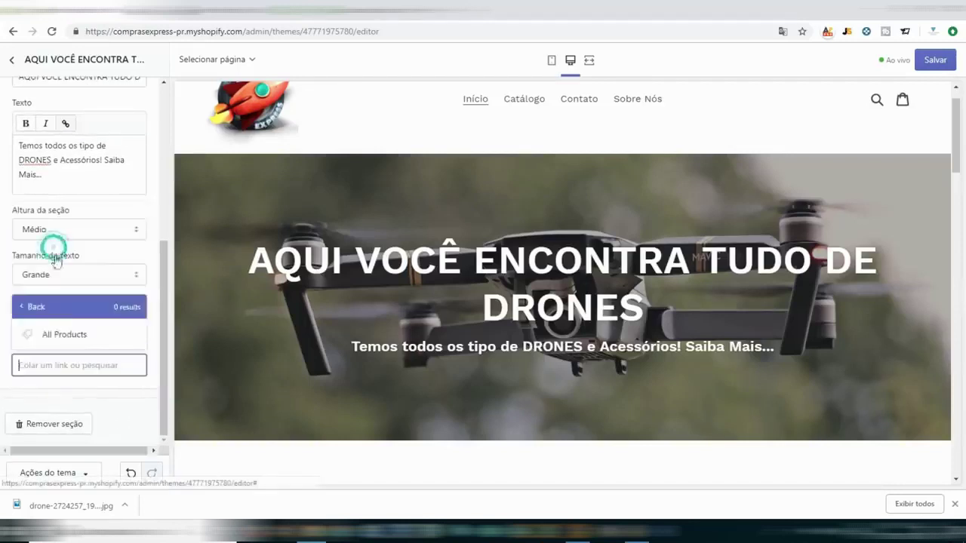
click(71, 334)
click(162, 342)
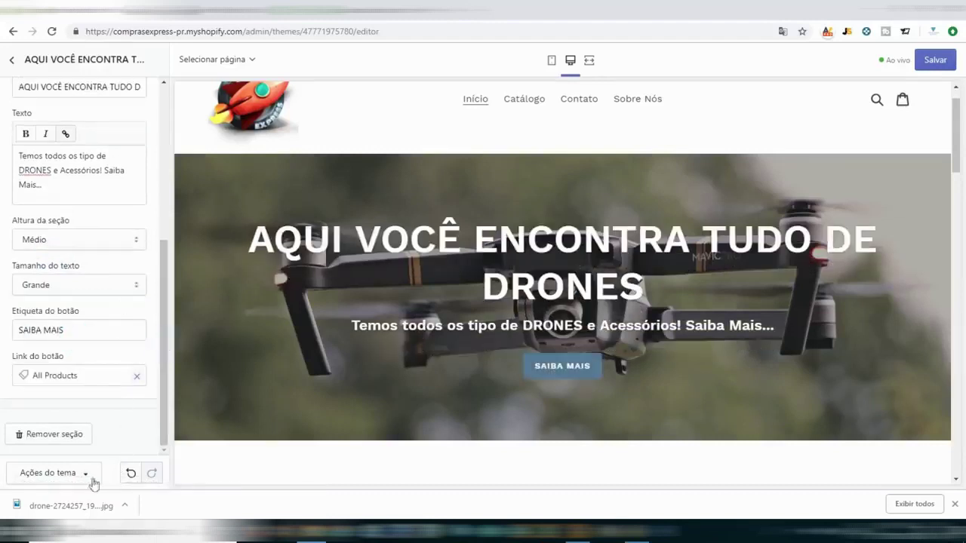
click(935, 60)
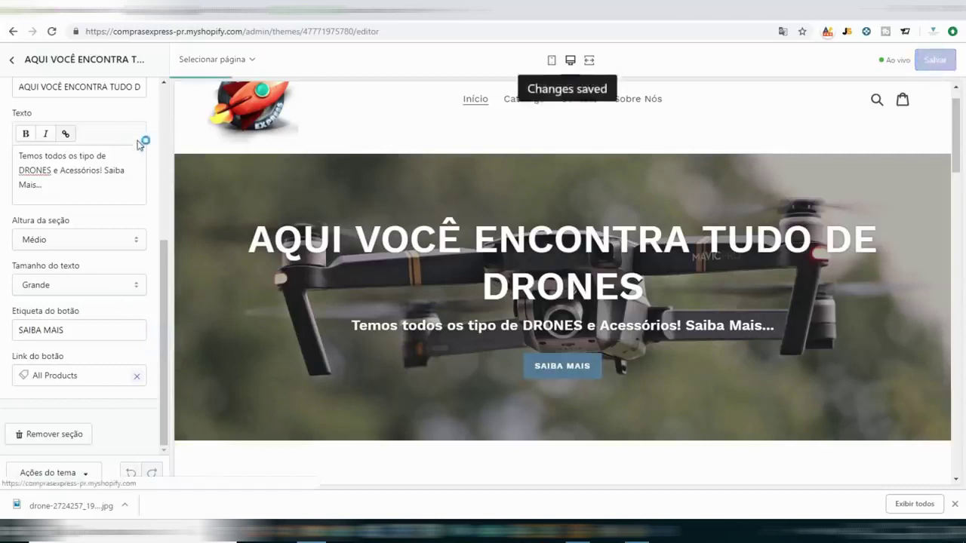
Exit the editor, browse the live store's new drone banner, then return to Temas.
scroll(107, 199, up, 5)
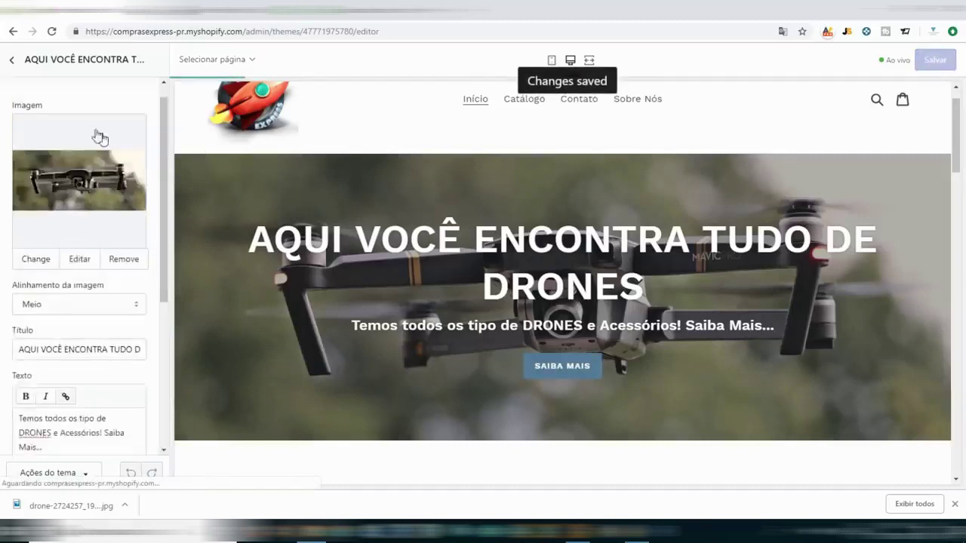
click(11, 62)
click(16, 71)
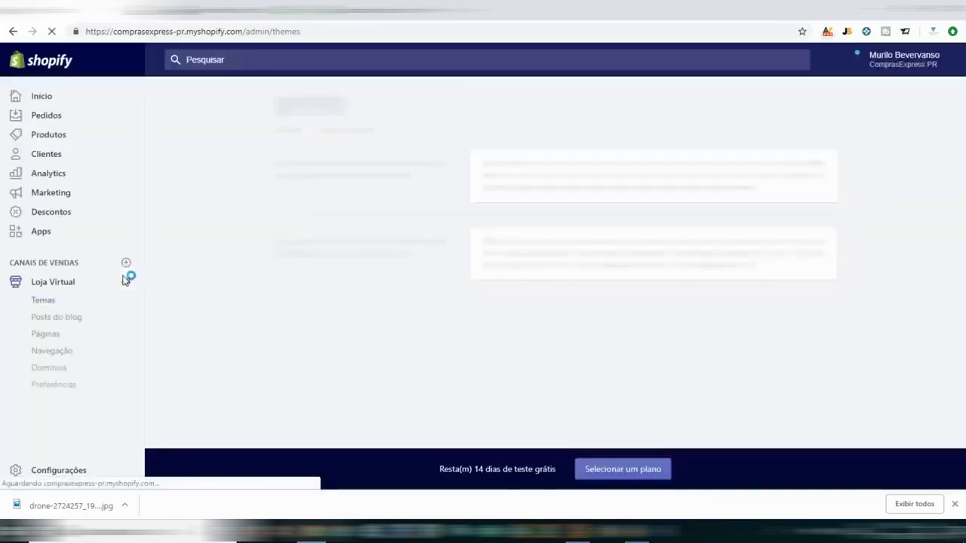
click(126, 282)
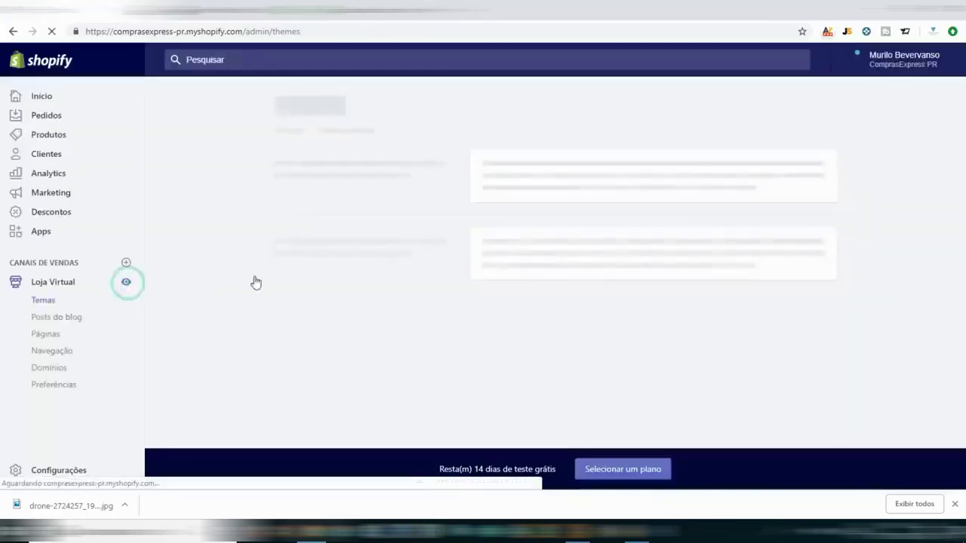
scroll(640, 243, down, 1)
scroll(640, 242, up, 1)
scroll(825, 479, down, 4)
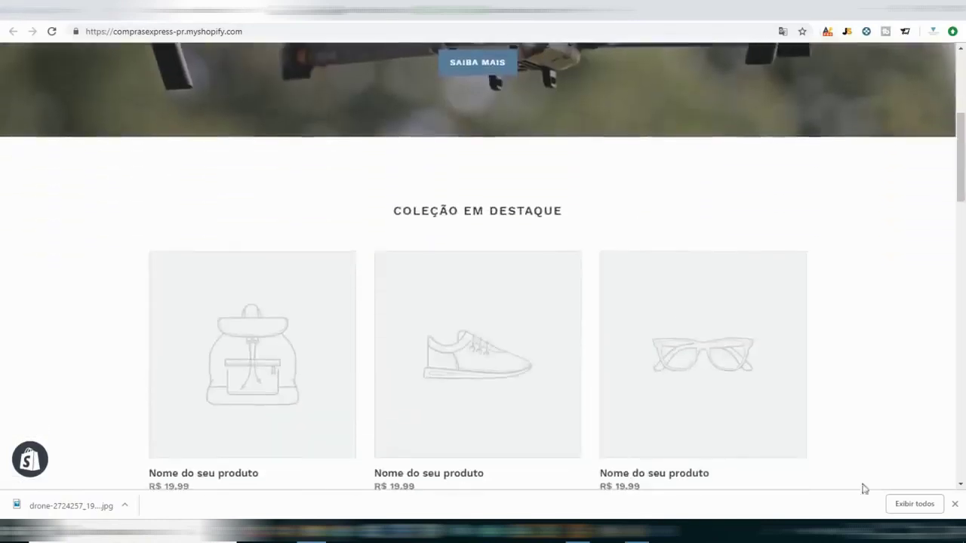
click(957, 506)
scroll(781, 210, up, 4)
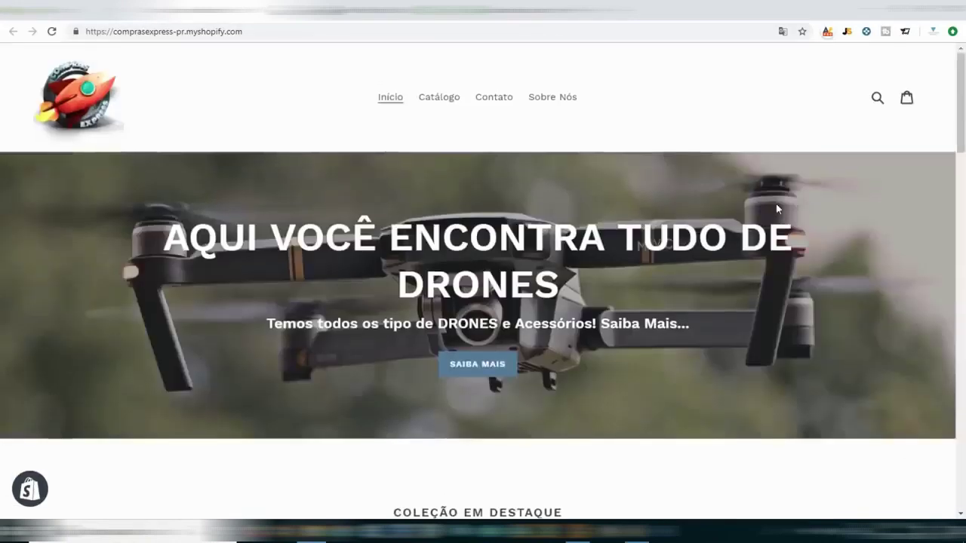
scroll(777, 209, down, 15)
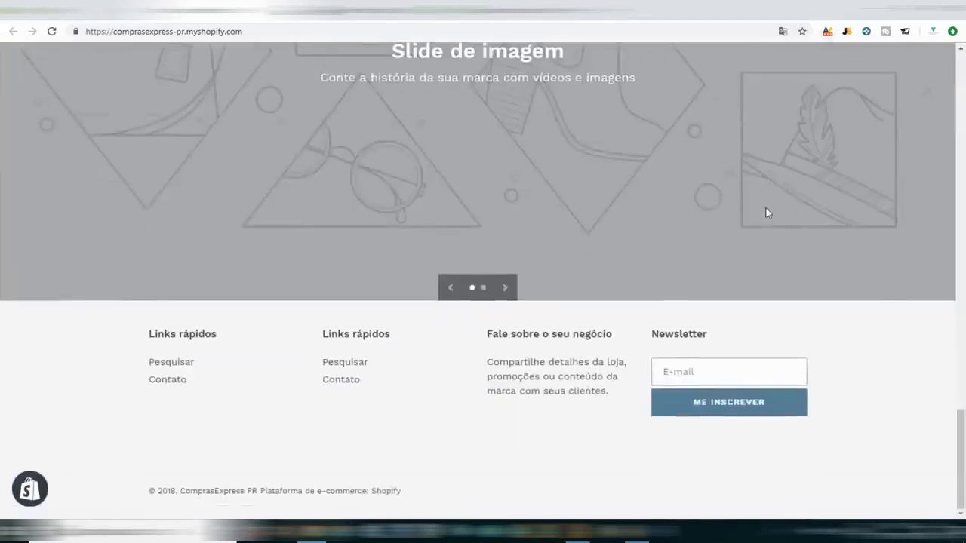
click(22, 9)
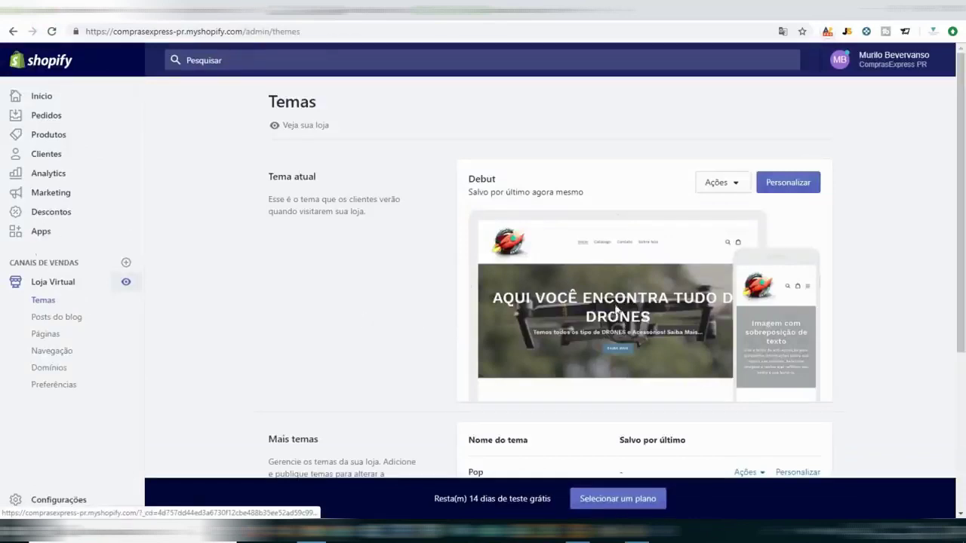
Reopen the Debut theme editor and compare the mobile, full-width and desktop previews.
click(789, 185)
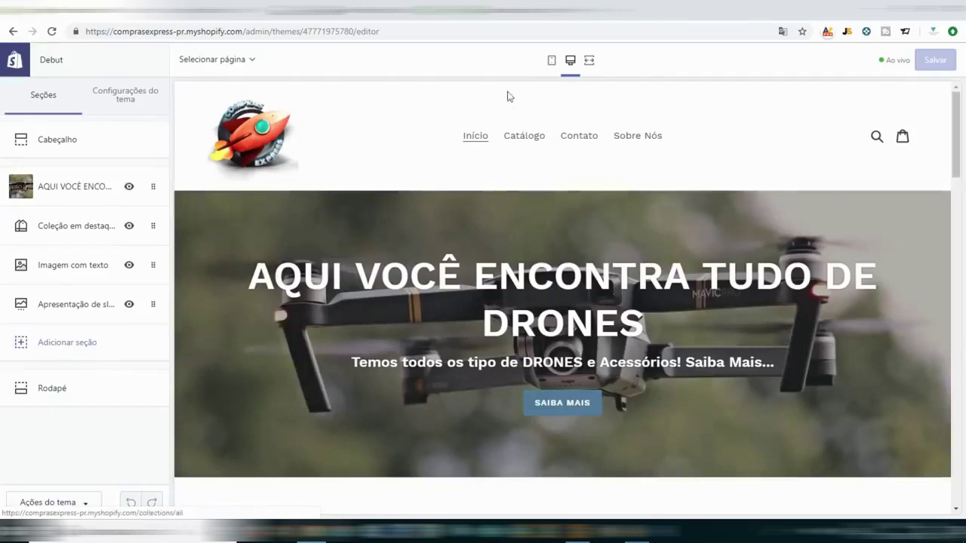
click(552, 63)
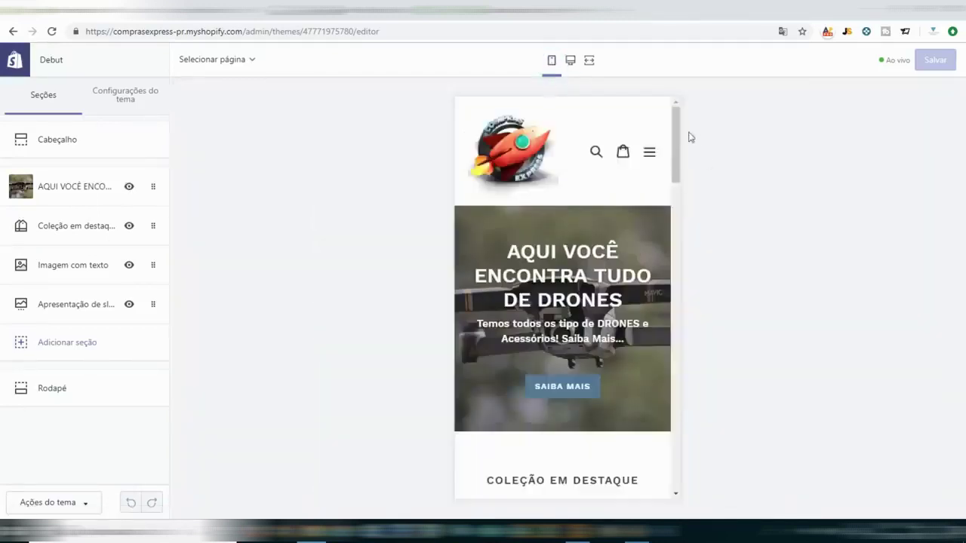
drag(681, 143, 701, 106)
click(588, 61)
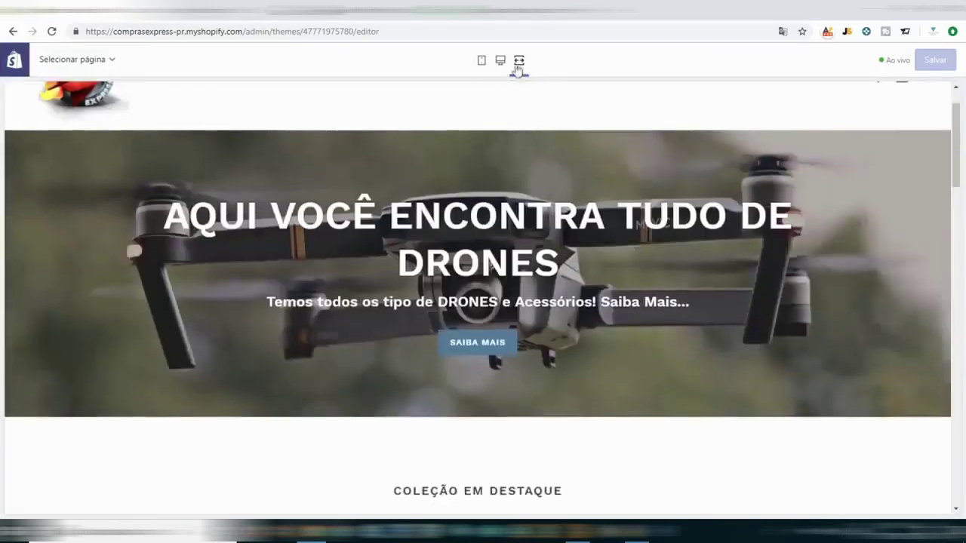
click(500, 60)
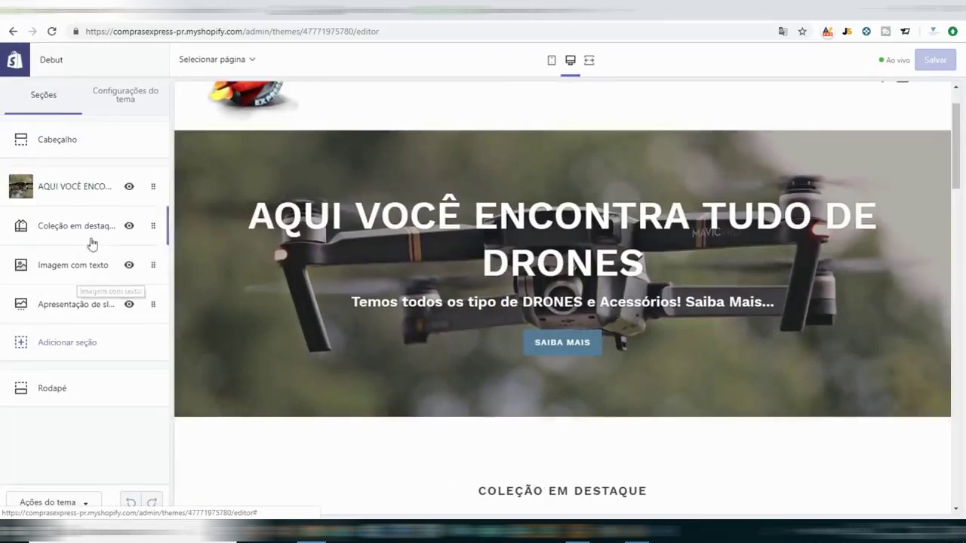
Open the AQUI VOCÊ ENCO... drone banner's settings, then go back to the sections list.
click(98, 193)
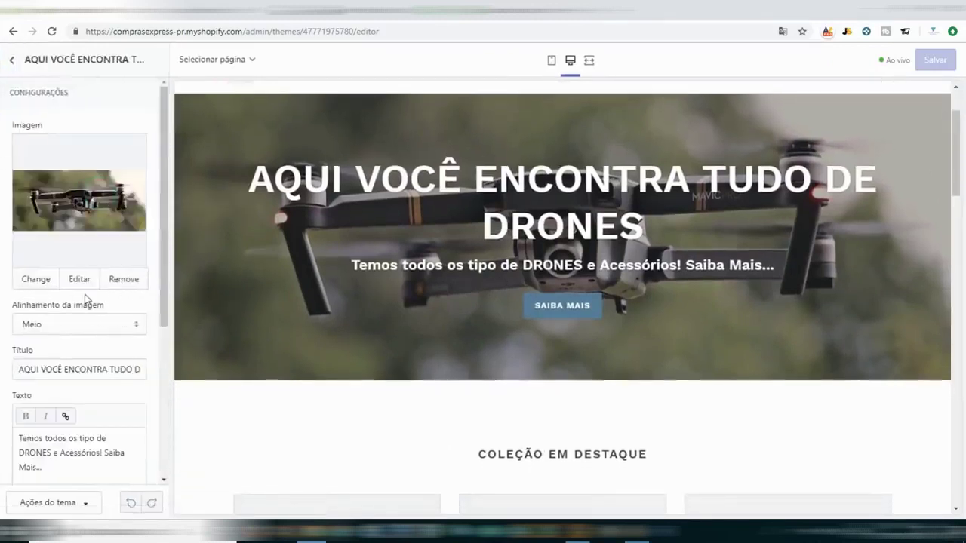
scroll(129, 325, down, 3)
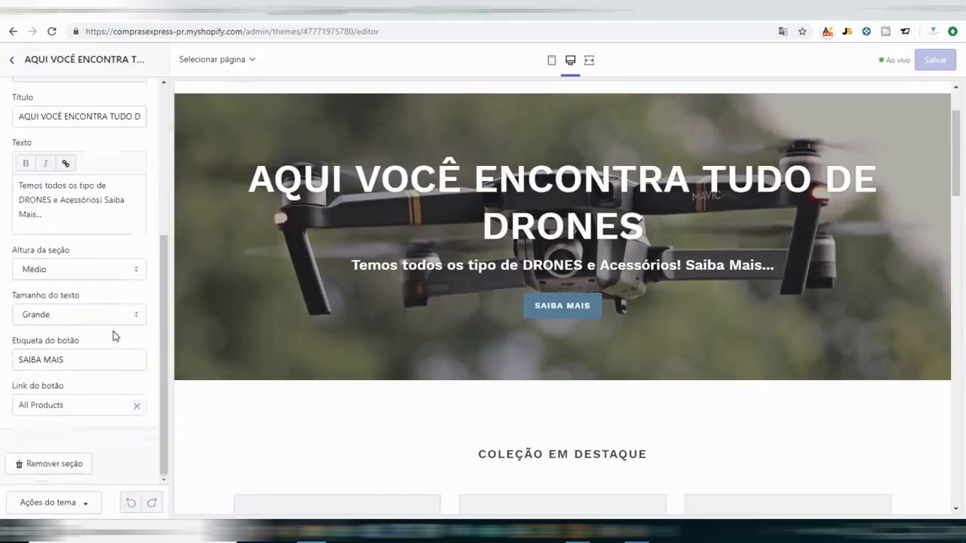
scroll(34, 121, up, 3)
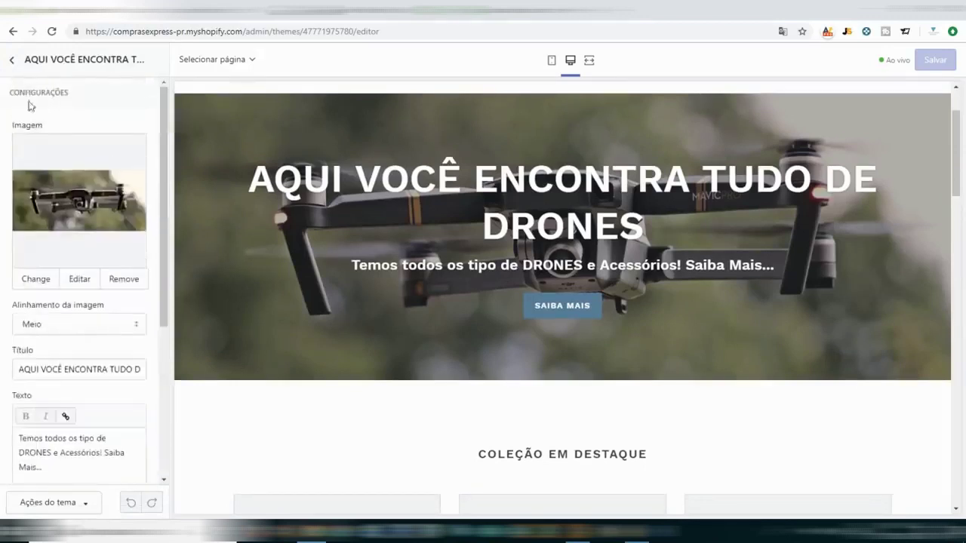
click(13, 65)
Open the Imagem com texto section and pick the drone-in-hand photo from the image library.
click(65, 220)
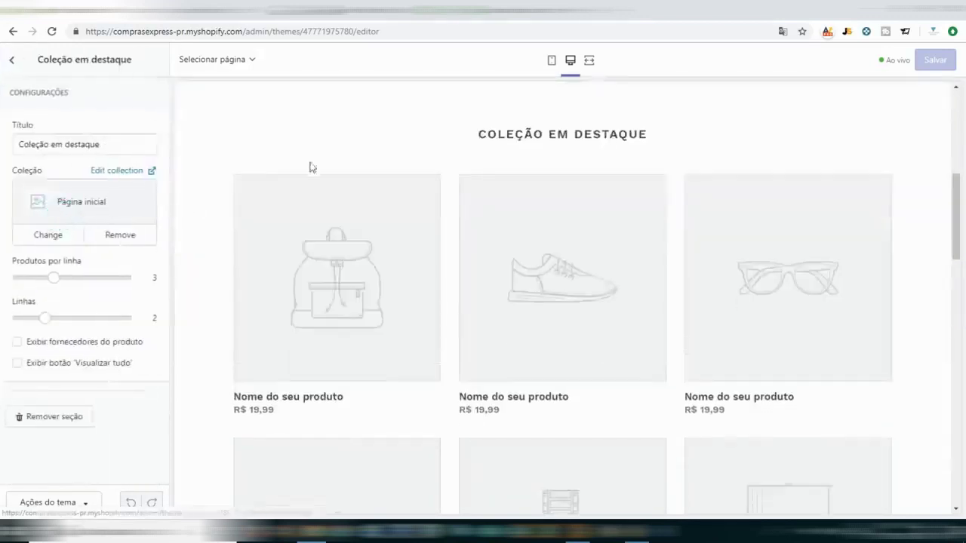
click(12, 60)
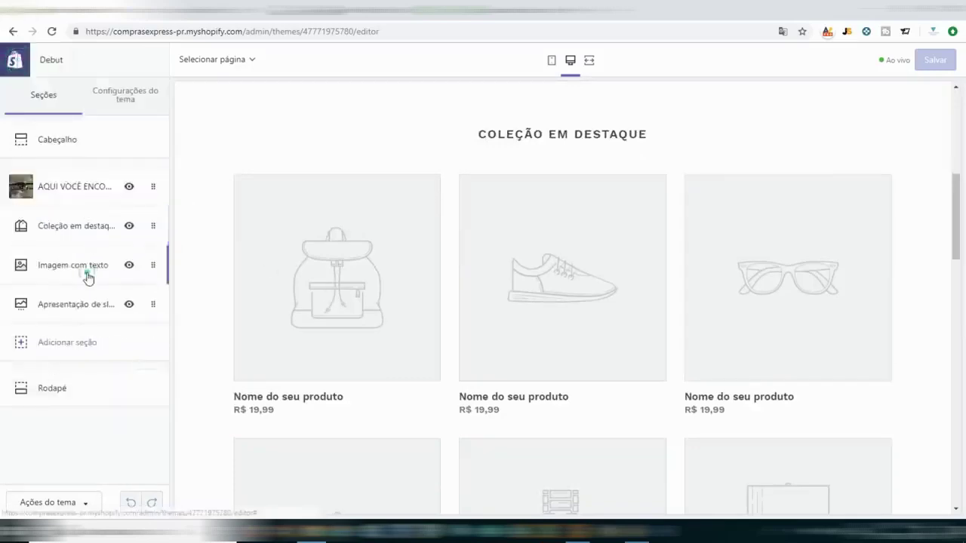
click(88, 272)
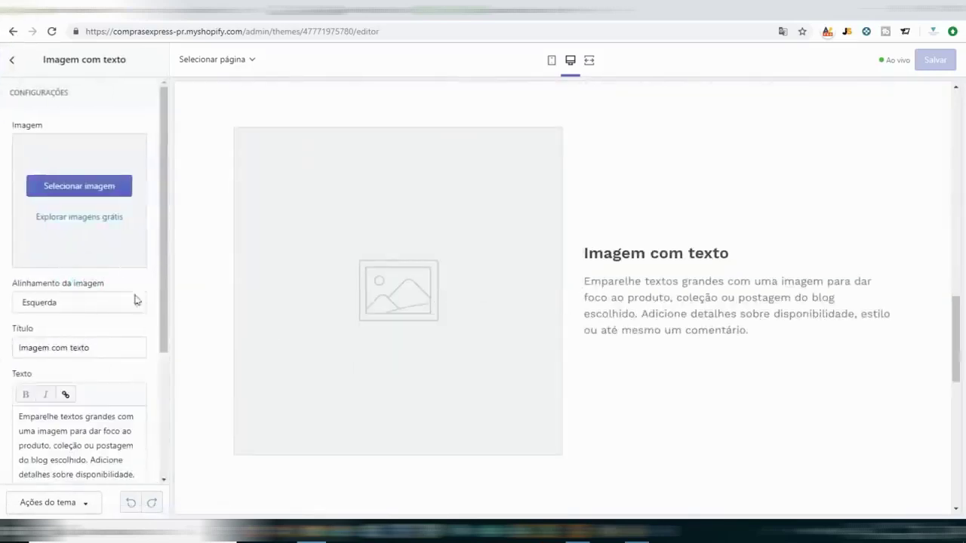
click(97, 188)
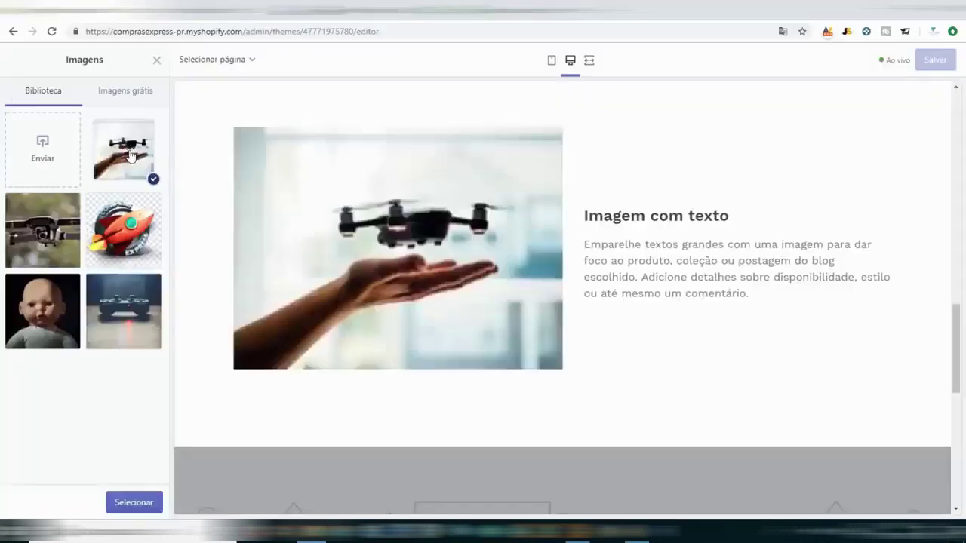
click(127, 155)
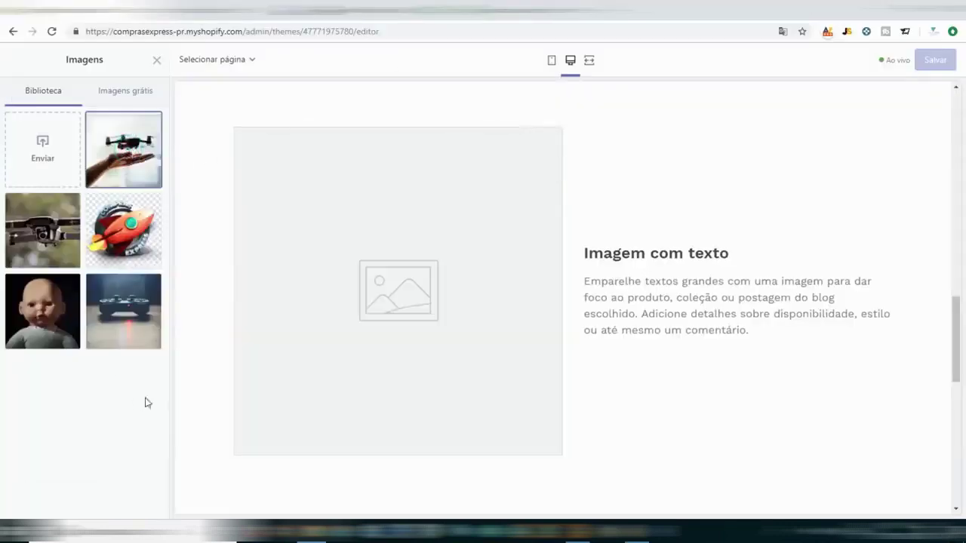
click(129, 184)
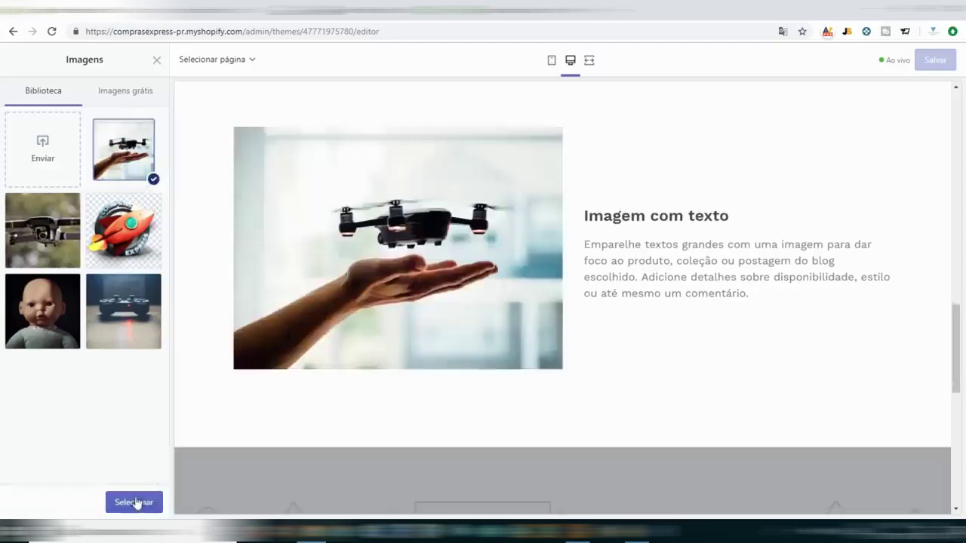
Apply the drone-in-hand photo and title the section O "MUNDO" em Suas Mãos.
click(135, 502)
triple_click(48, 375)
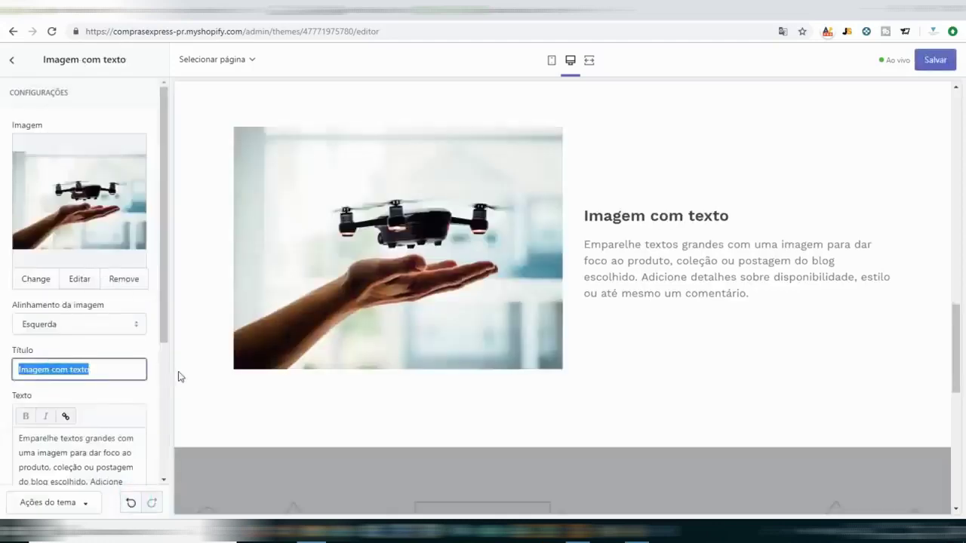
text(o MUNDO)
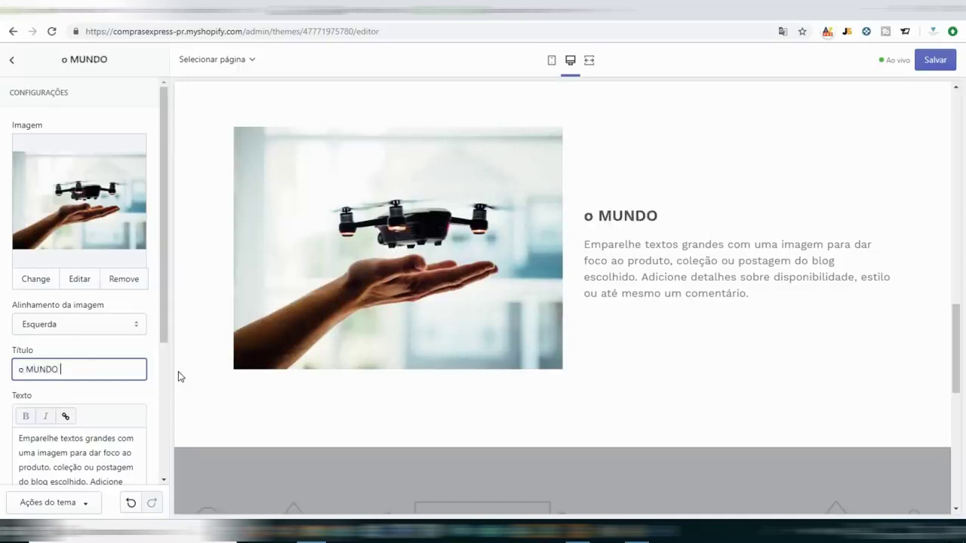
key(ctrl+a)
text(D)
key(BackSpace)
text(O mundo)
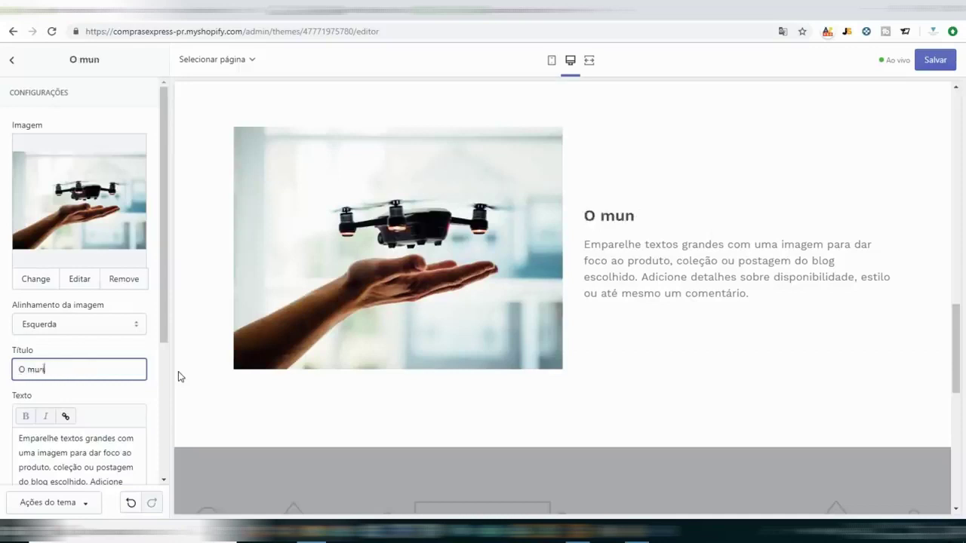
key(BackSpace)
key(BackSpace)
key(BackSpace)
key(BackSpace)
key(BackSpace)
text(")
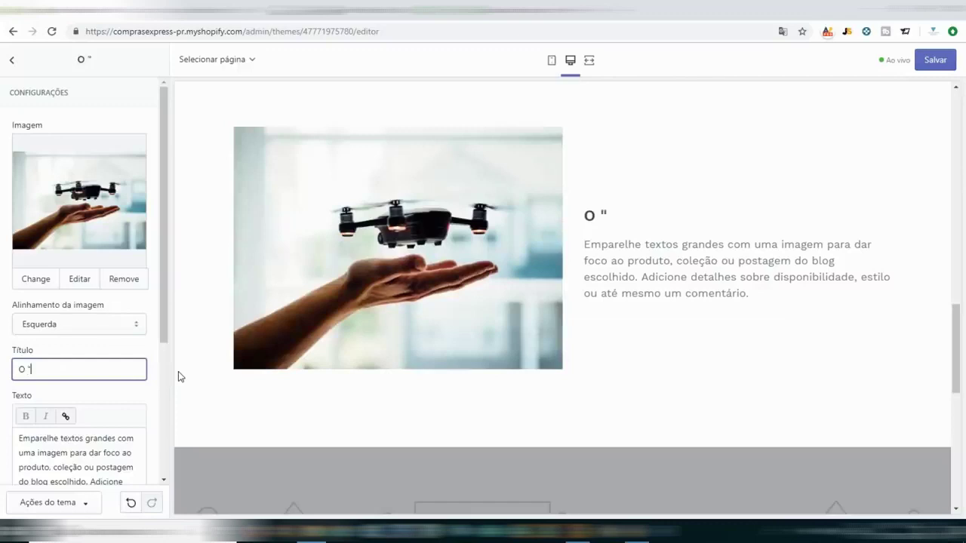
text(MUNDO")
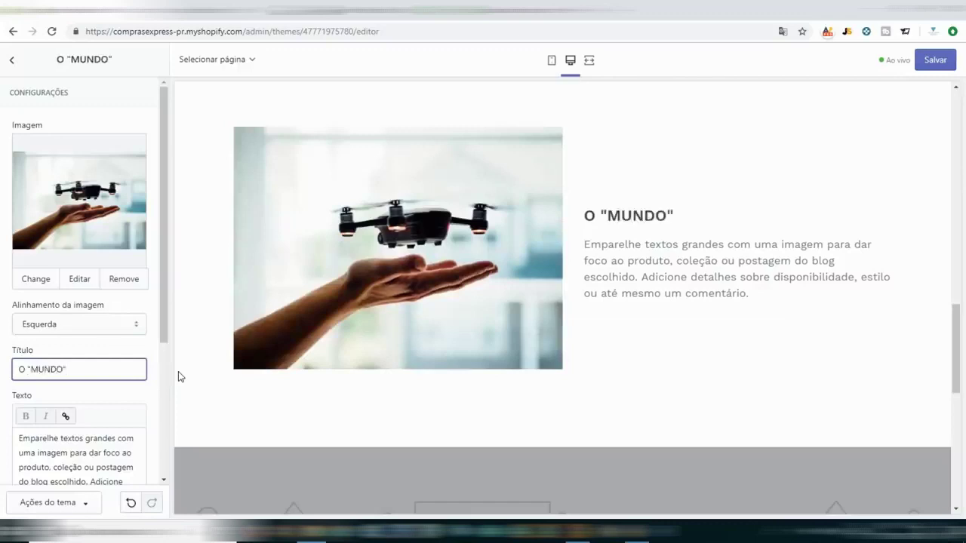
text( em Susas Mçao)
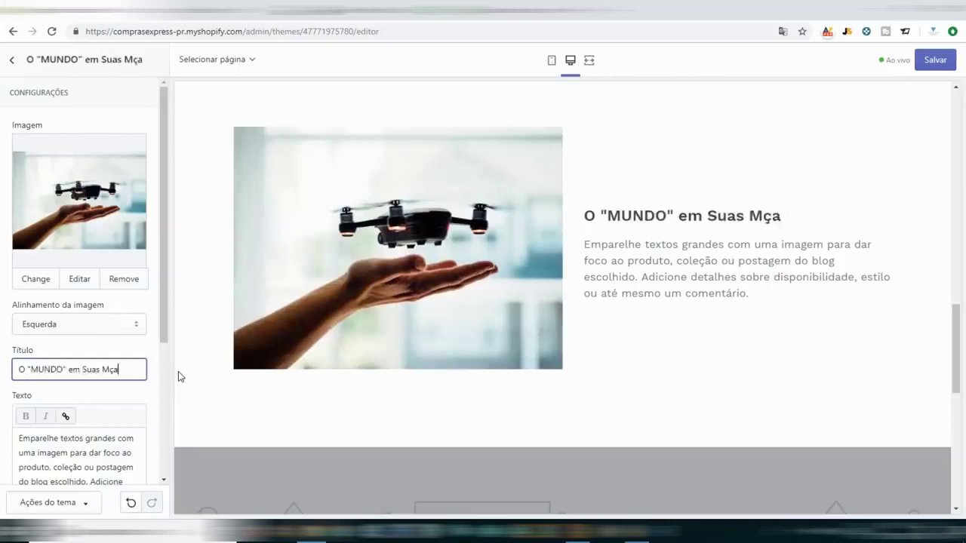
key(BackSpace)
key(BackSpace)
key(BackSpace)
text(ãos.)
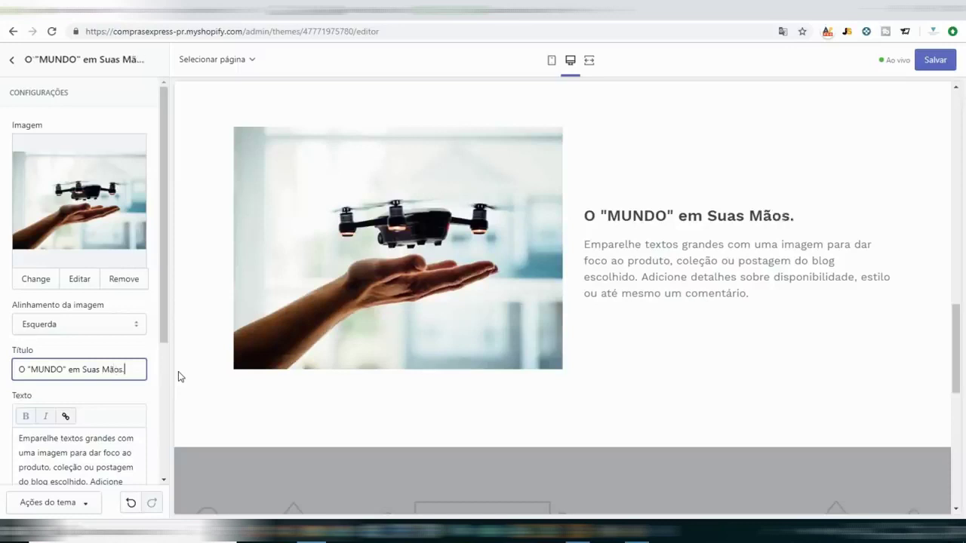
Replace the body text with 'Veja o mundo do melhor Angulo possivel', fixing possivel's spelling.
triple_click(58, 454)
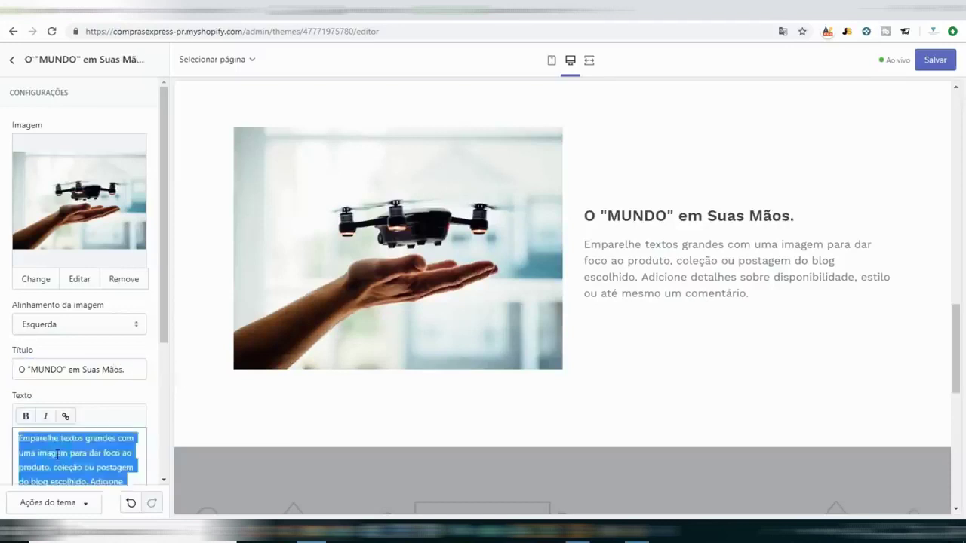
text(Veja o m)
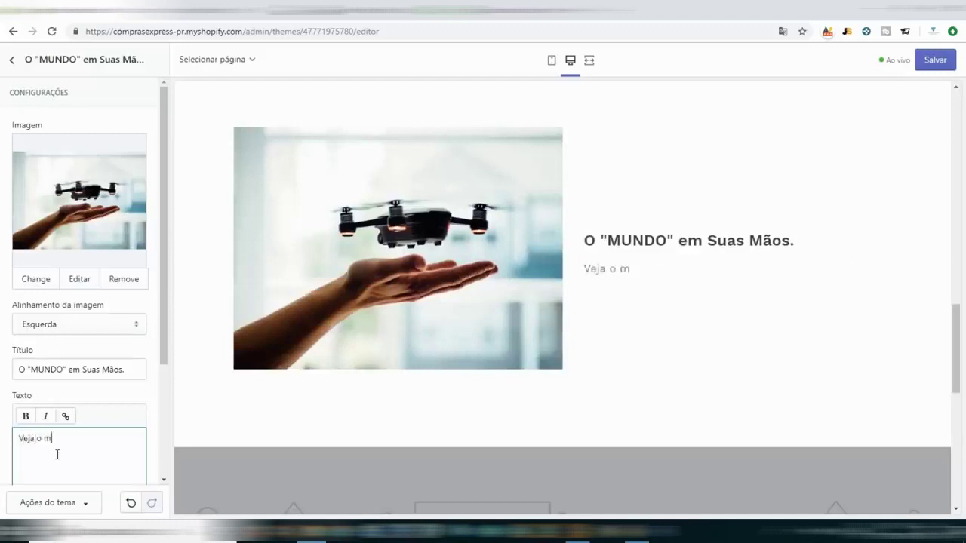
text(undo do meu)
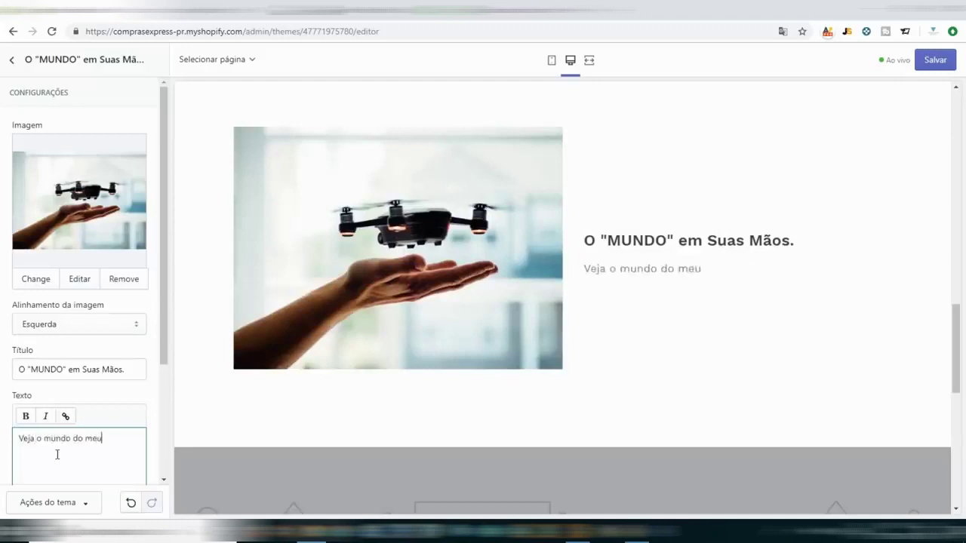
key(BackSpace)
text(lhor Ango)
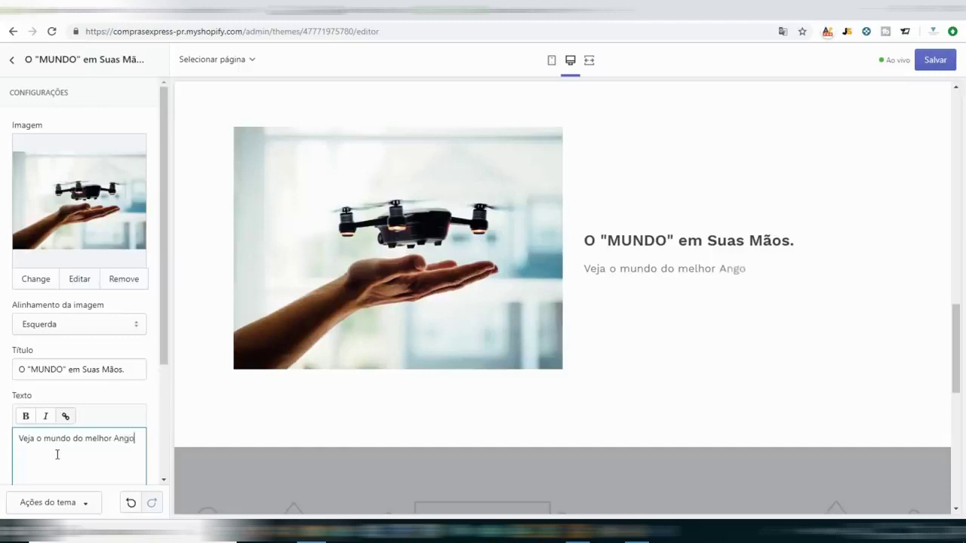
key(BackSpace)
text(ulo possivel! :D)
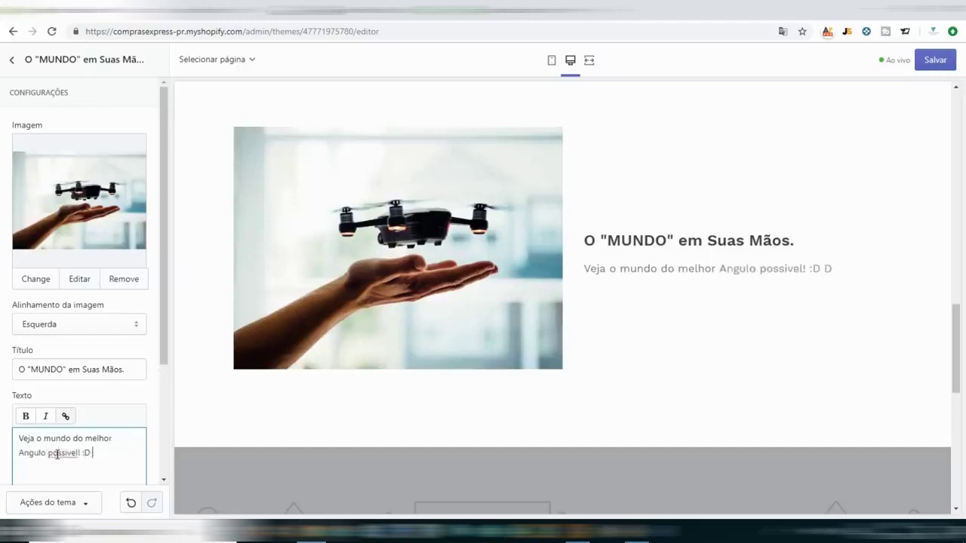
right_click(57, 454)
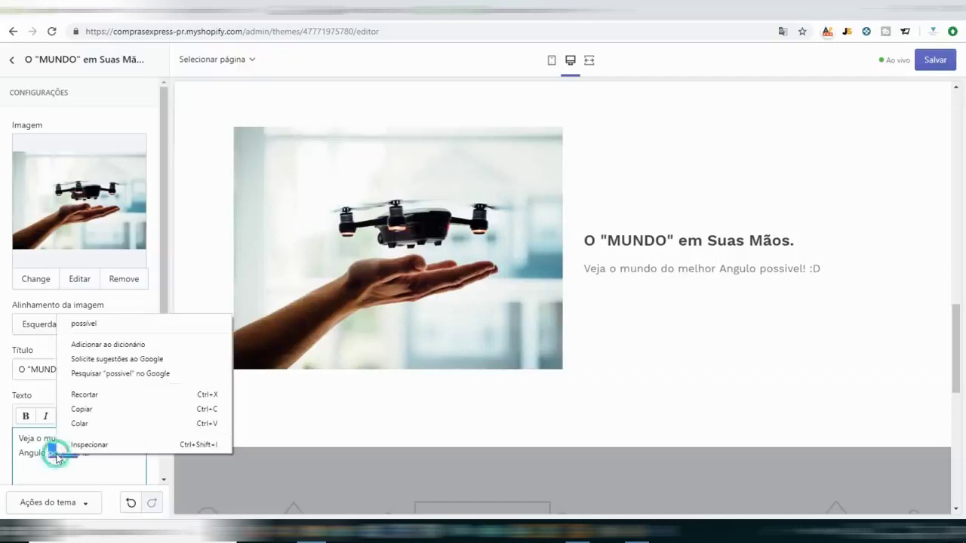
click(109, 319)
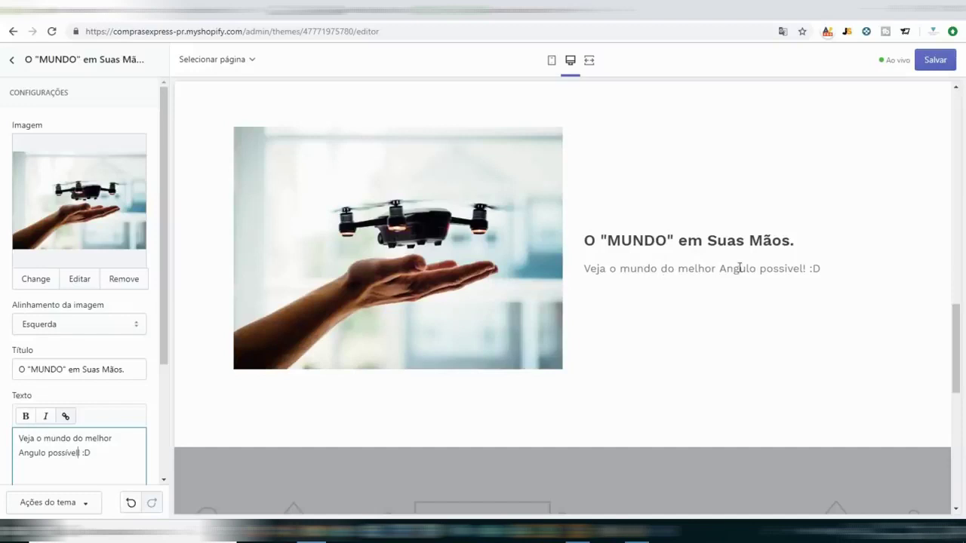
Set the drone section's Etiqueta do botão to SHOP.
scroll(568, 256, up, 3)
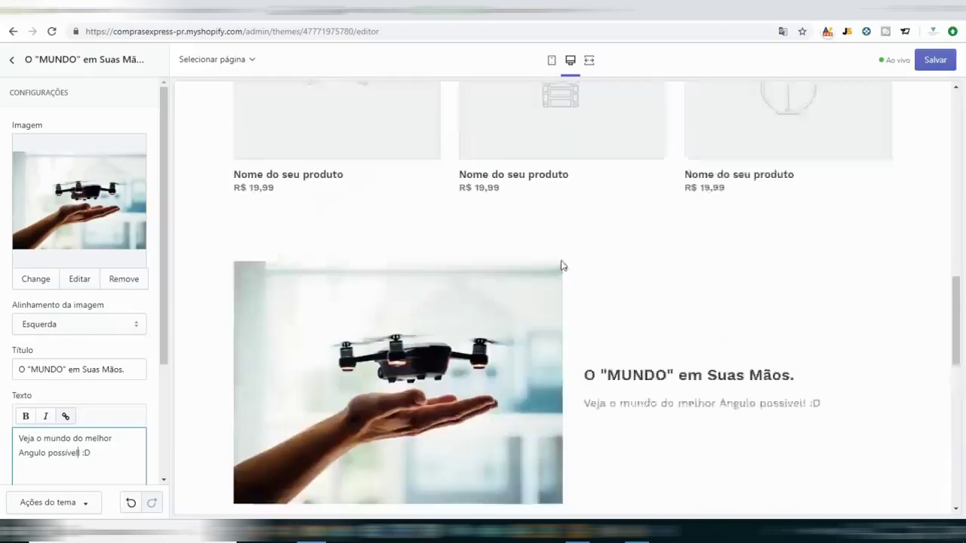
scroll(496, 415, down, 1)
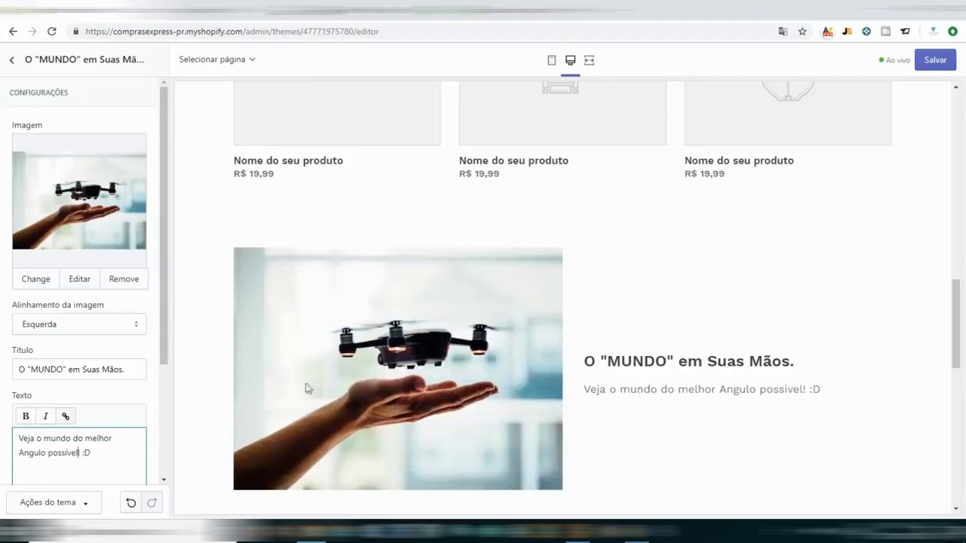
scroll(457, 352, down, 5)
scroll(47, 345, down, 2)
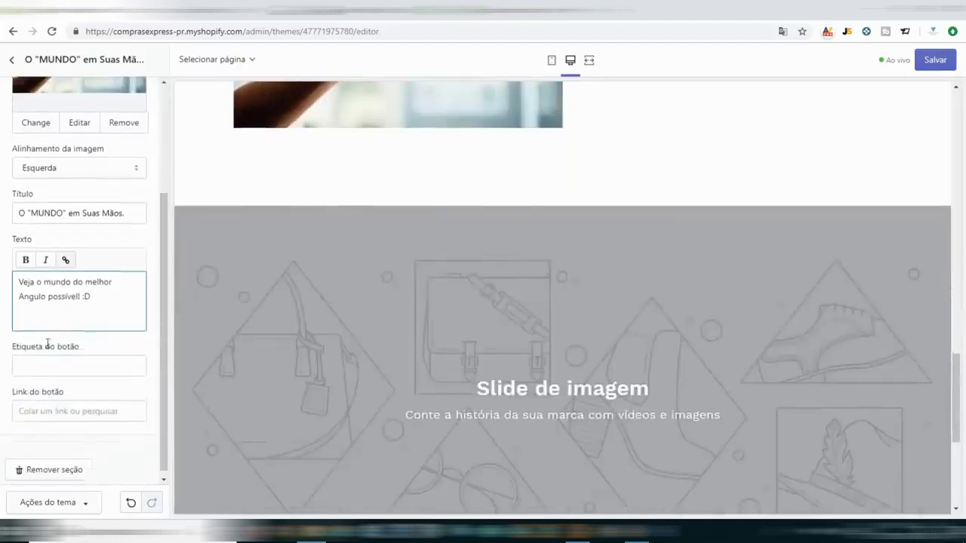
click(47, 360)
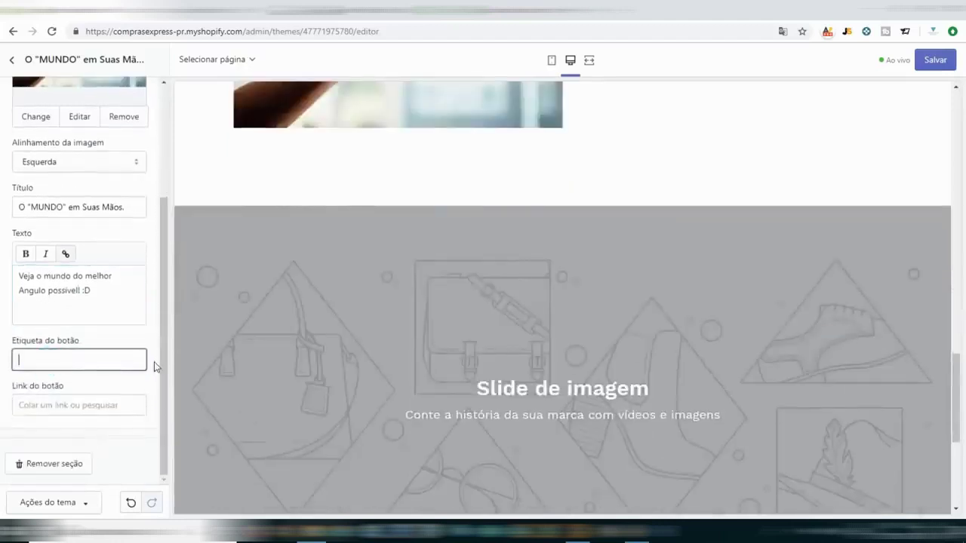
text(Saber Mais)
key(ctrl+a)
text(SHOP)
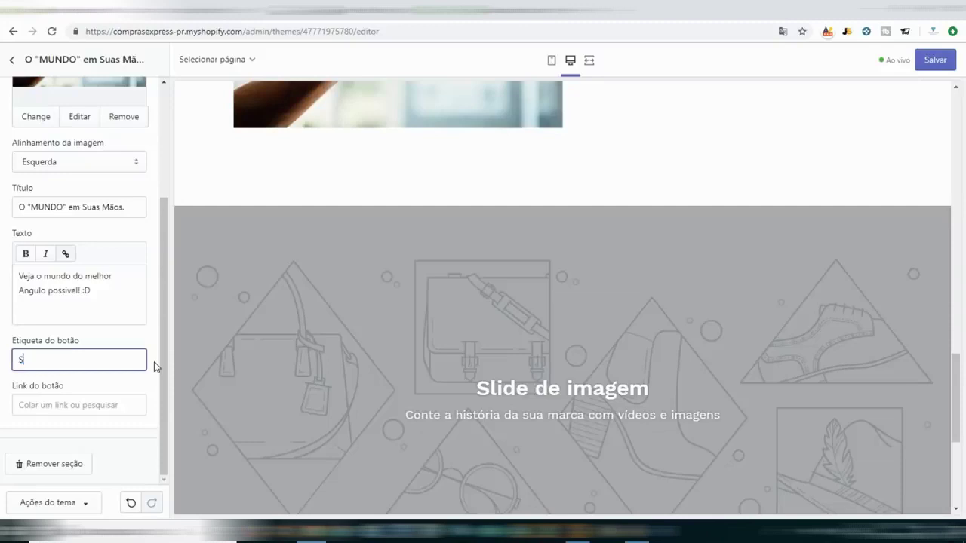
Link the SHOP button to Produtos > All Products and save the theme.
click(95, 406)
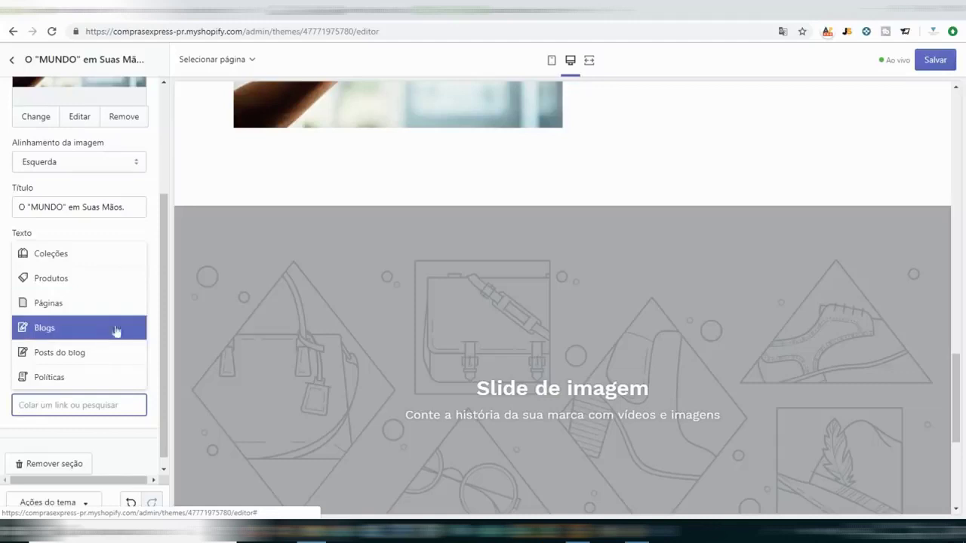
click(55, 281)
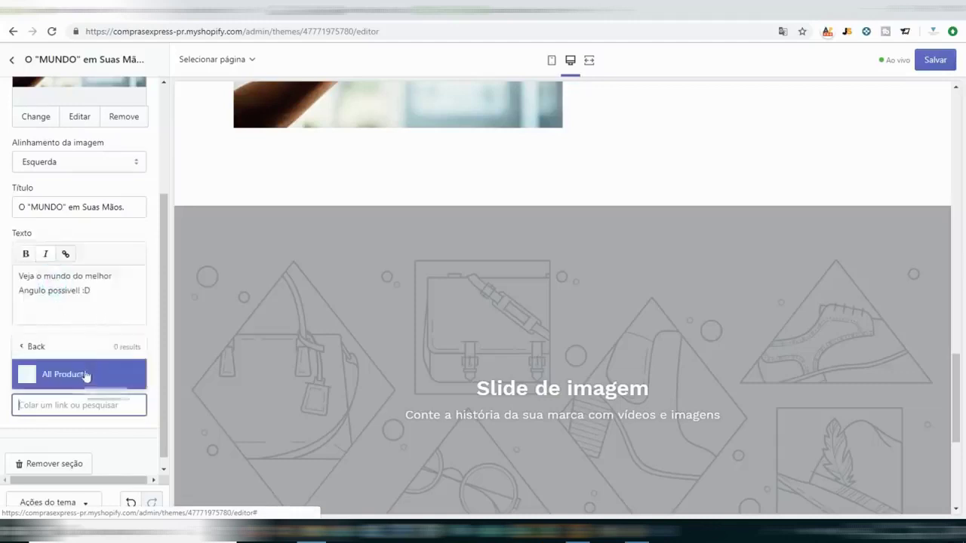
click(84, 375)
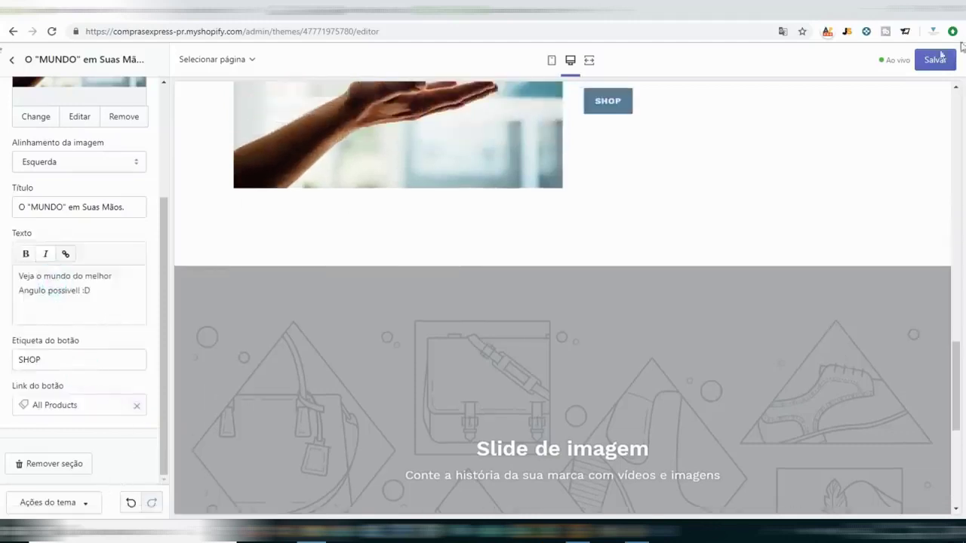
click(935, 60)
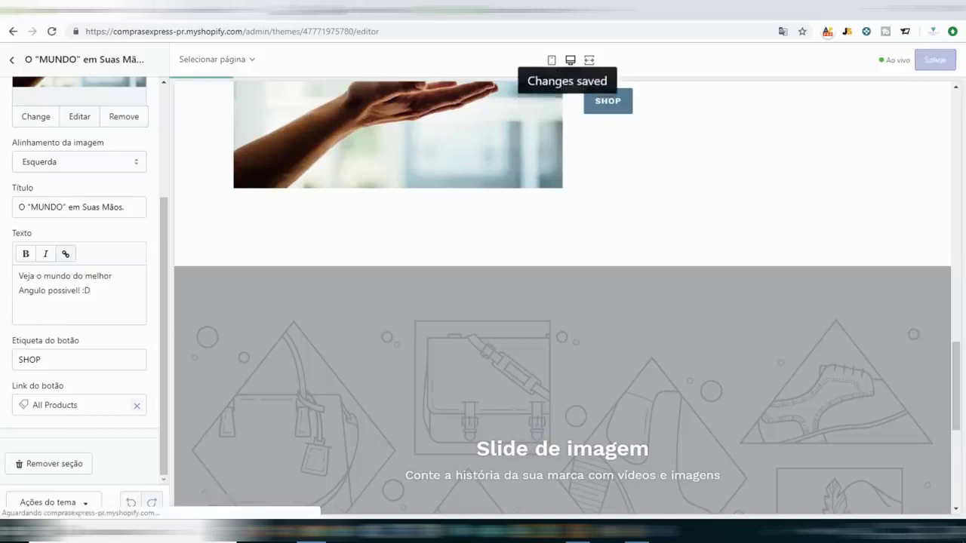
click(75, 10)
Reload the live storefront, scroll the homepage from banner to footer, then return to the editor.
click(52, 31)
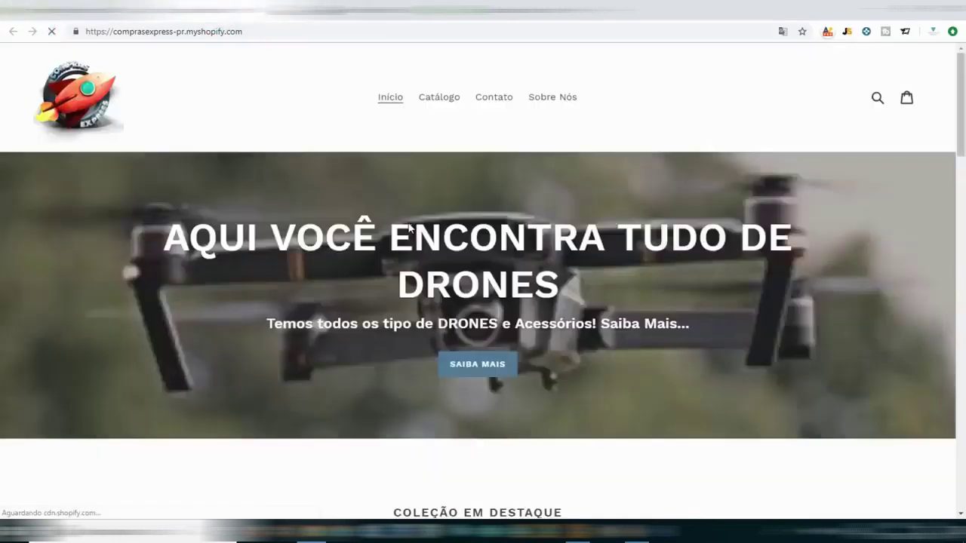
scroll(411, 225, up, 10)
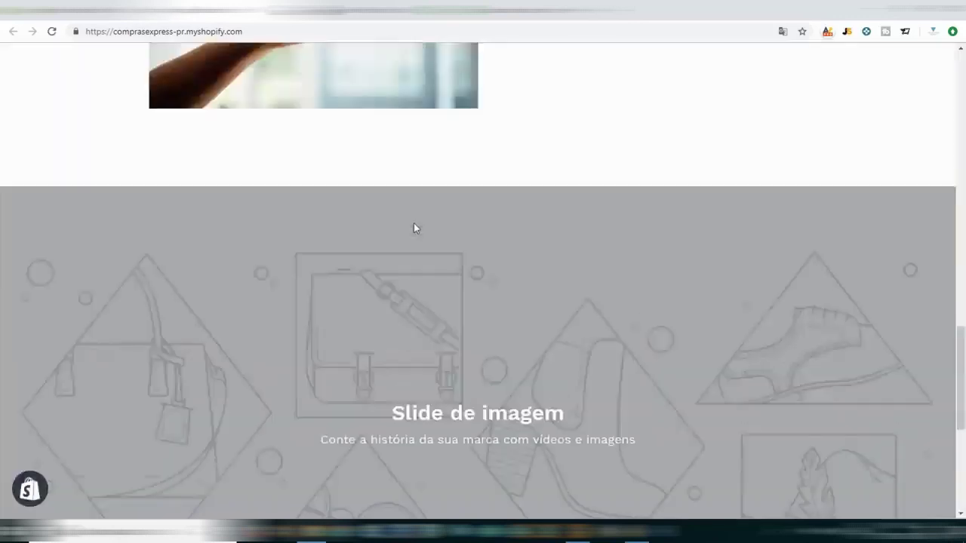
scroll(438, 221, up, 8)
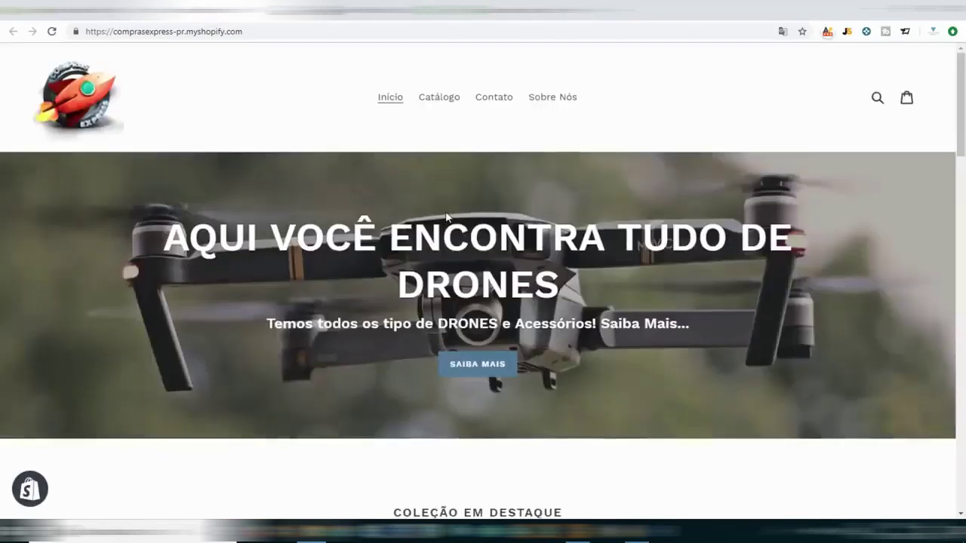
scroll(566, 280, down, 8)
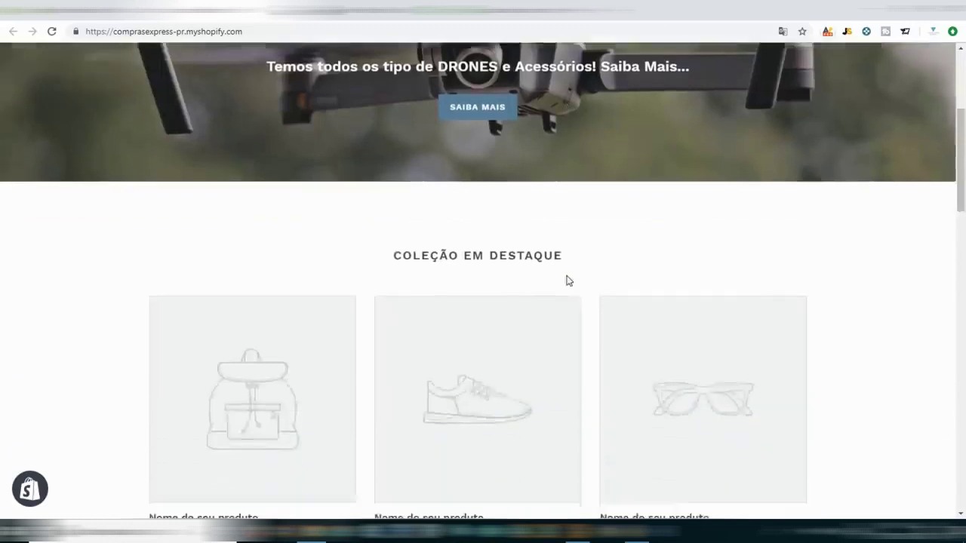
scroll(557, 281, down, 5)
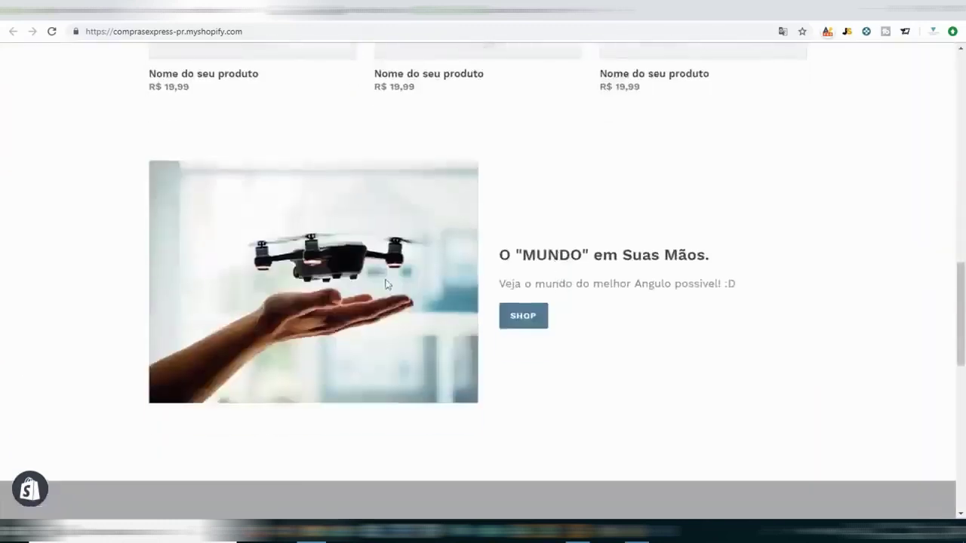
scroll(548, 290, down, 3)
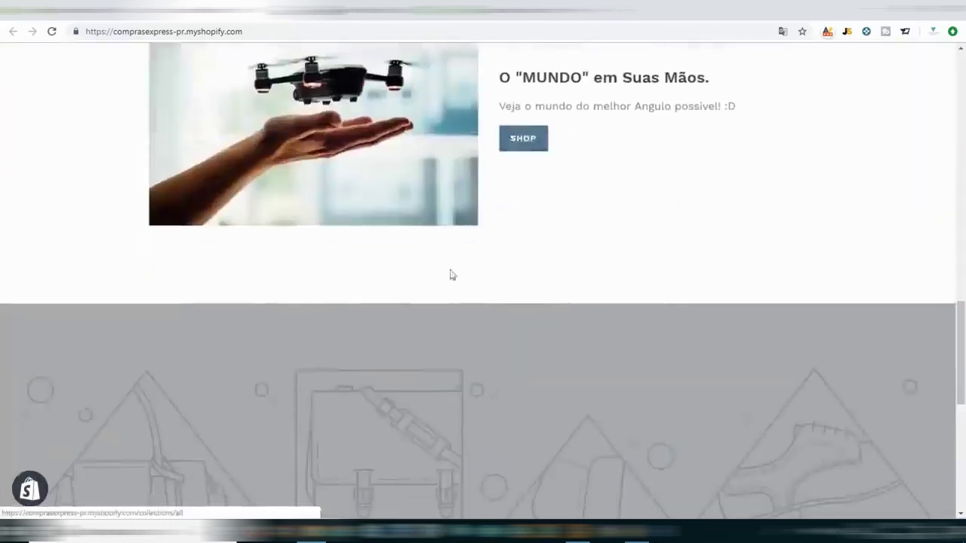
scroll(475, 279, up, 2)
scroll(947, 61, up, 14)
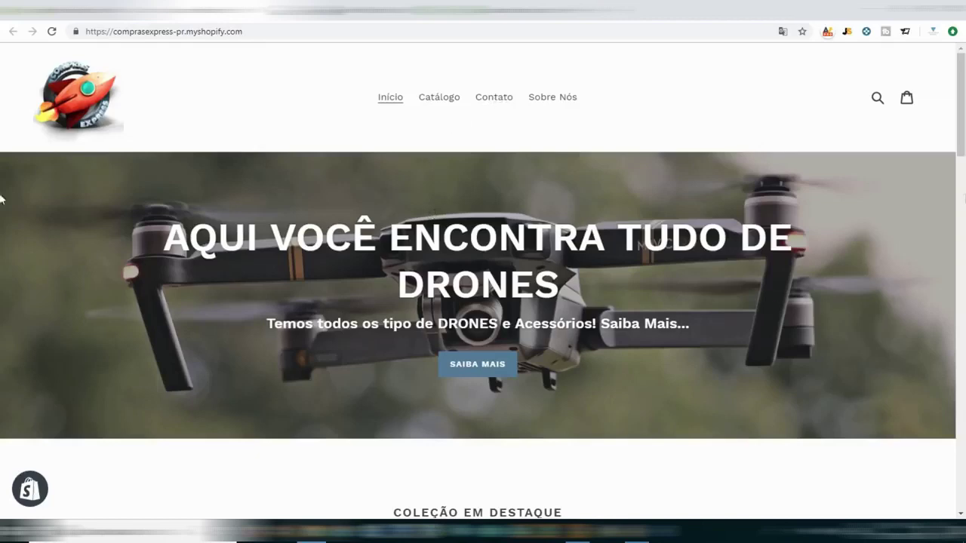
scroll(483, 302, down, 15)
scroll(483, 302, up, 8)
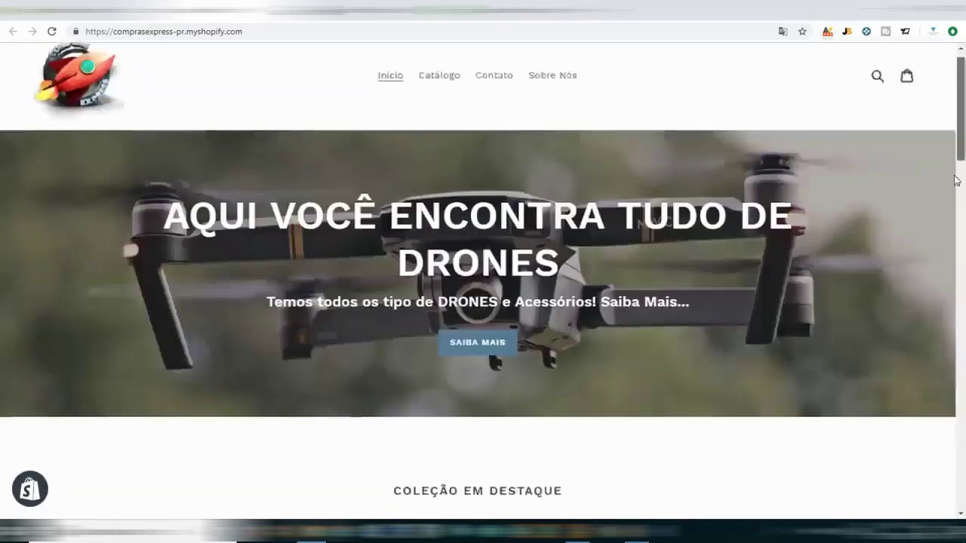
scroll(2, 226, down, 7)
drag(961, 264, 963, 143)
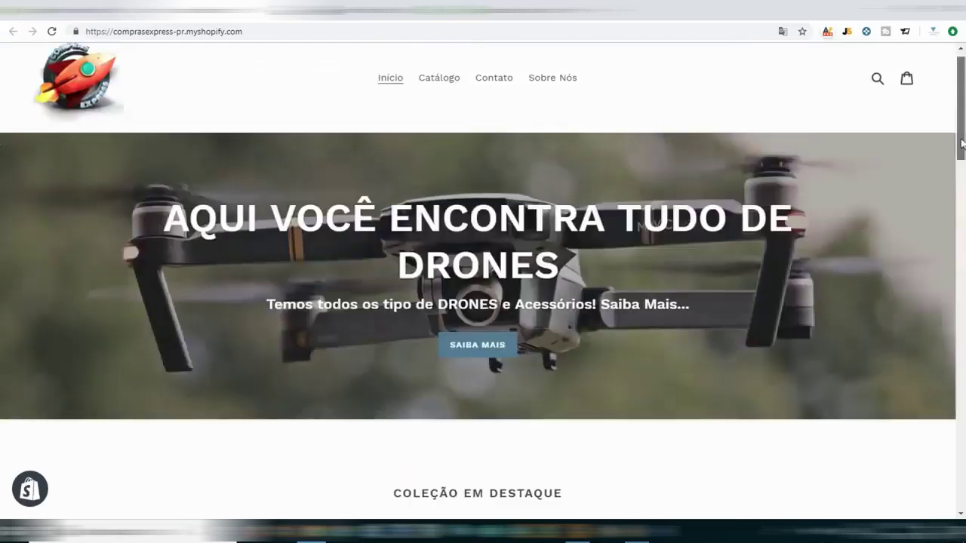
scroll(2, 188, down, 9)
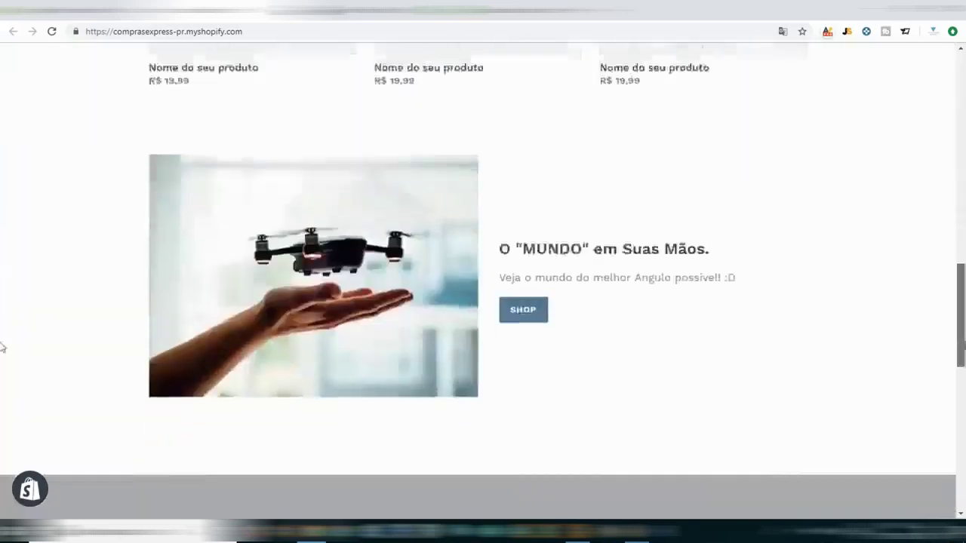
scroll(2, 332, down, 8)
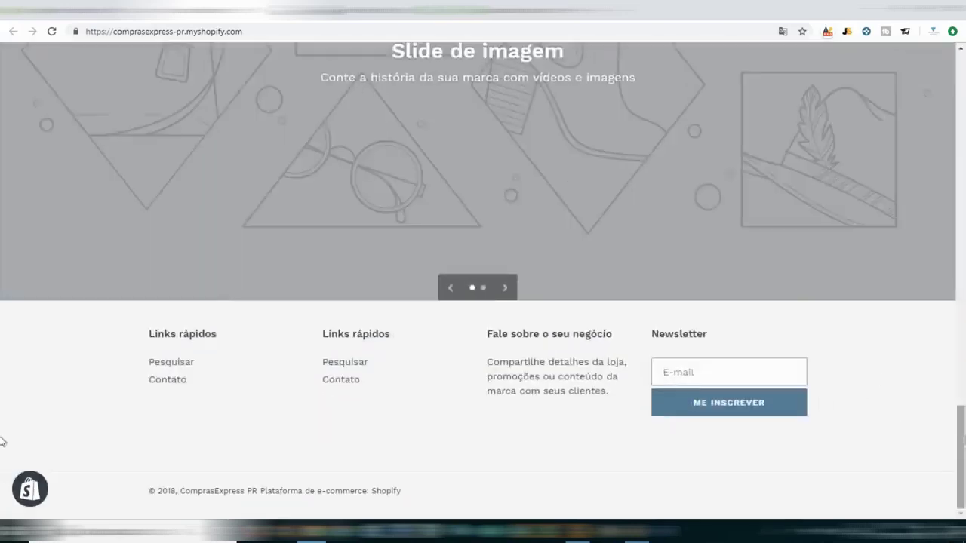
drag(961, 438, 962, 114)
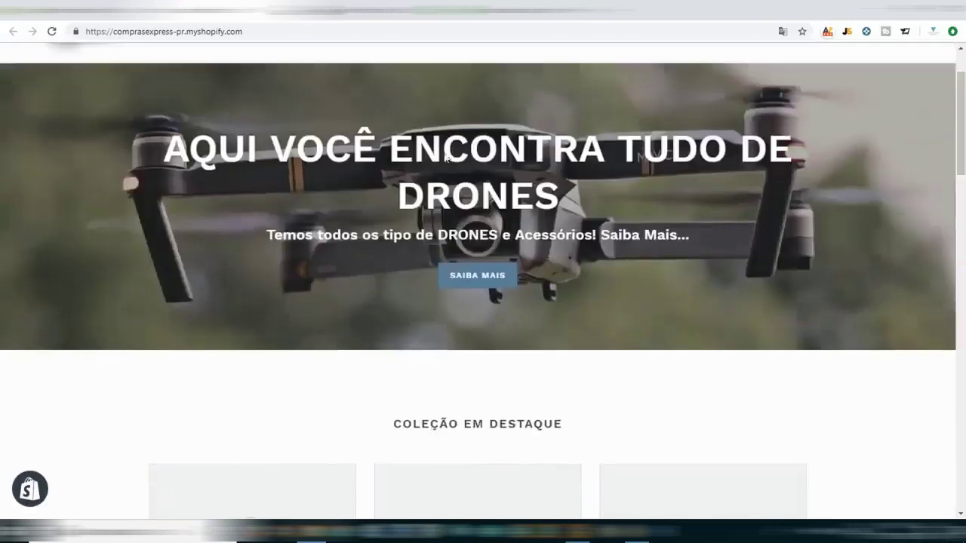
click(193, 17)
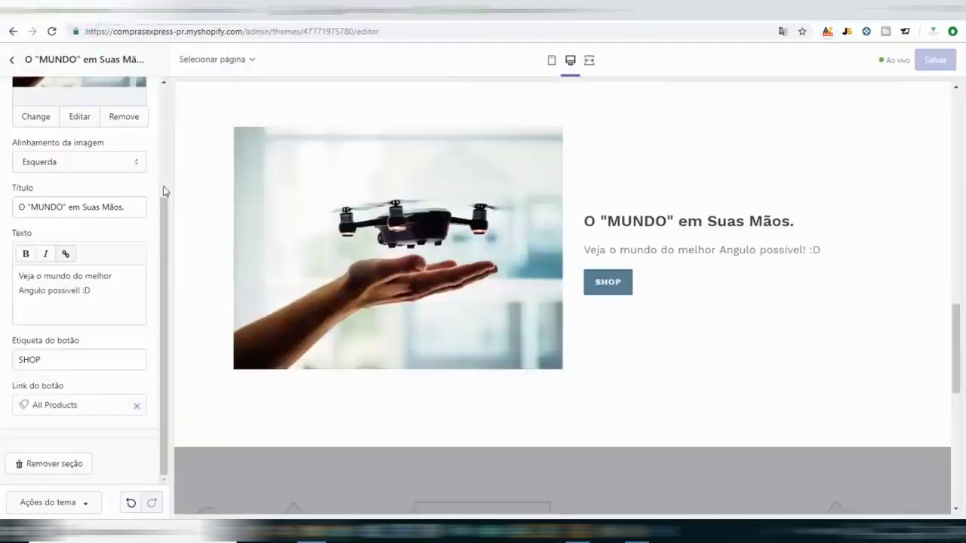
Open the Apresentação de slides section settings and review its two placeholder slides.
click(11, 60)
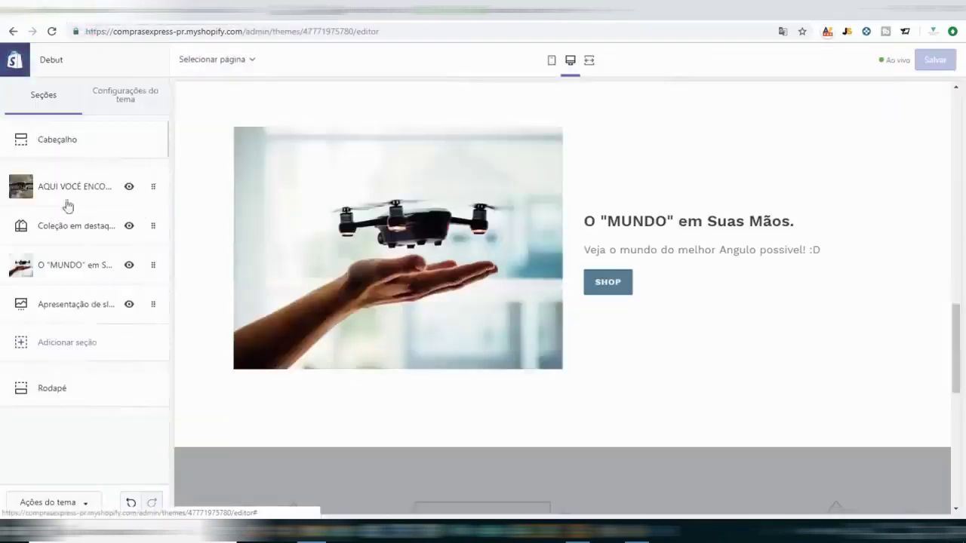
click(65, 310)
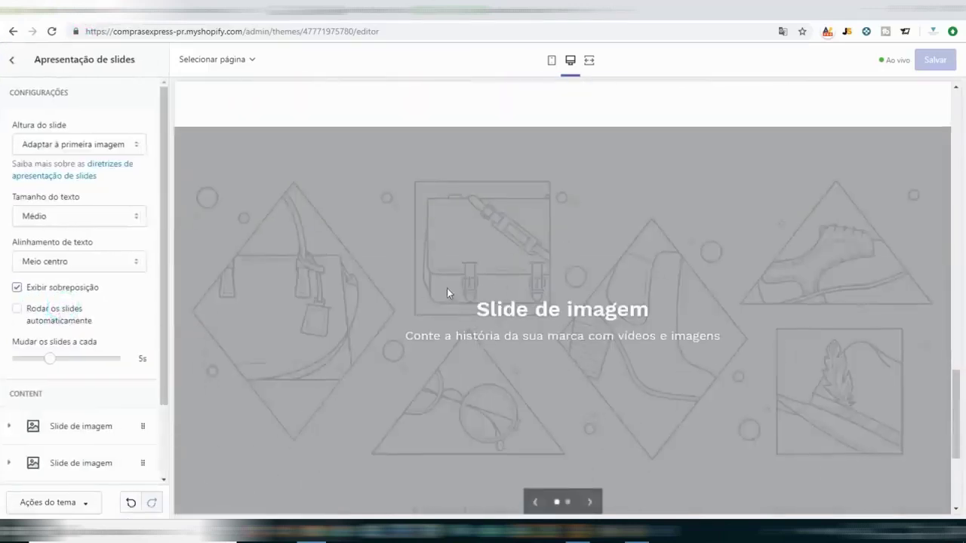
scroll(94, 389, down, 1)
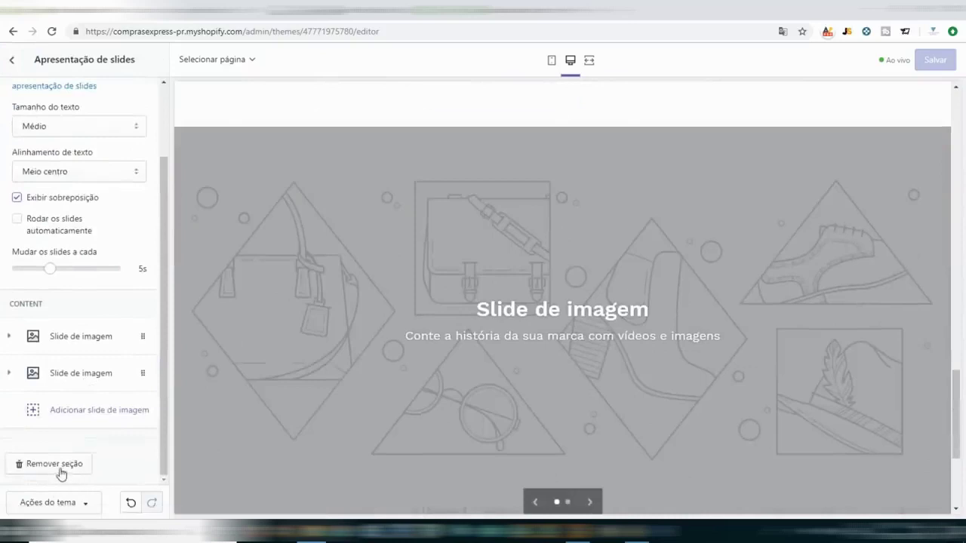
scroll(378, 360, up, 10)
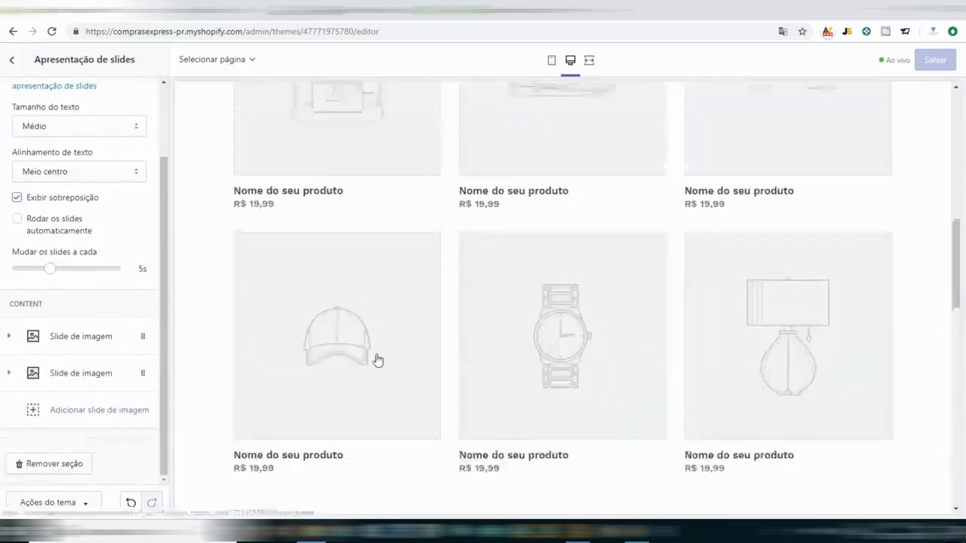
scroll(379, 360, down, 10)
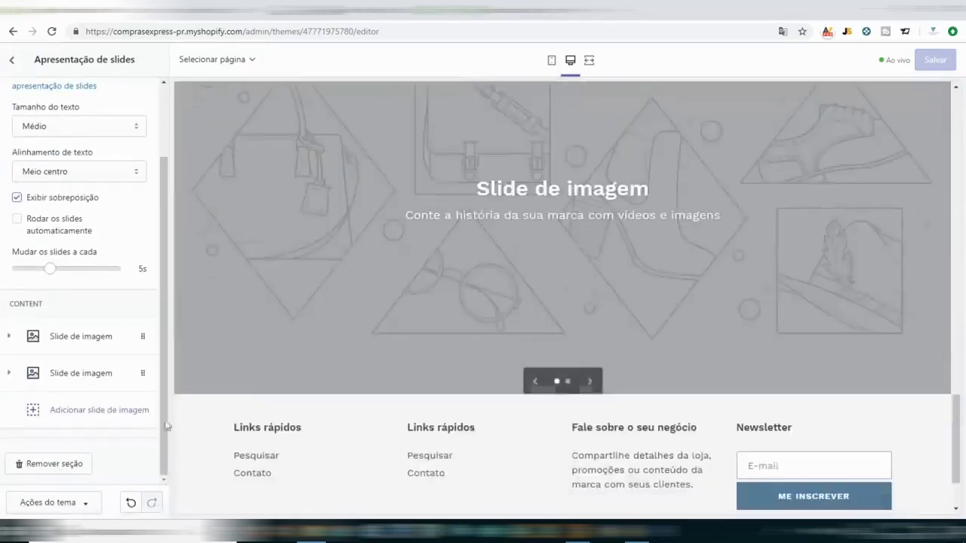
Download the gray-and-black quadcopter photo and the drone with camera gear photo from Unsplash.
click(369, 12)
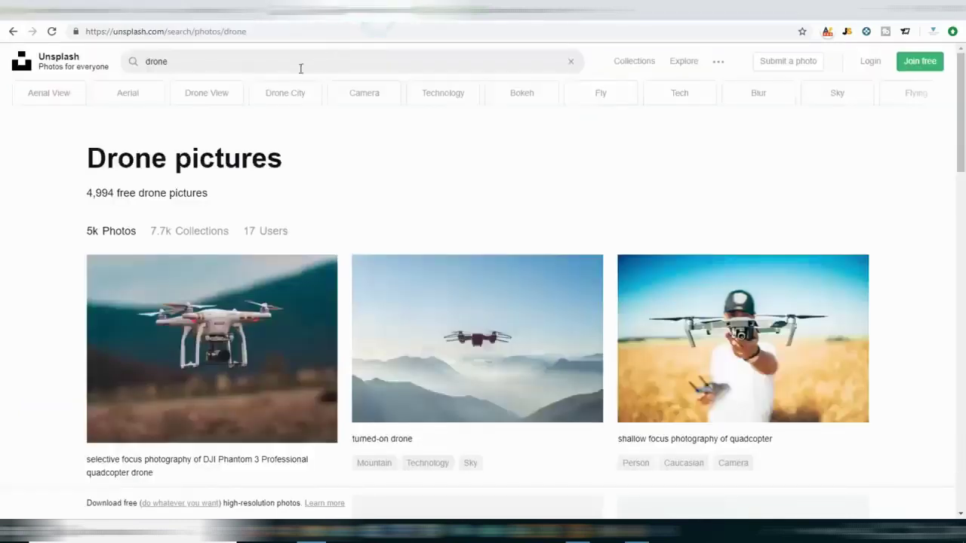
scroll(570, 299, down, 2)
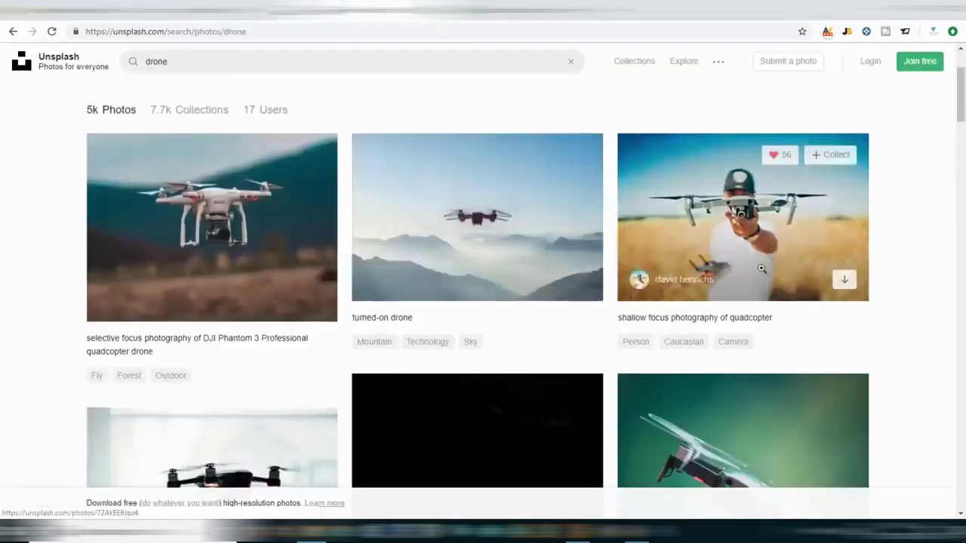
scroll(763, 264, down, 4)
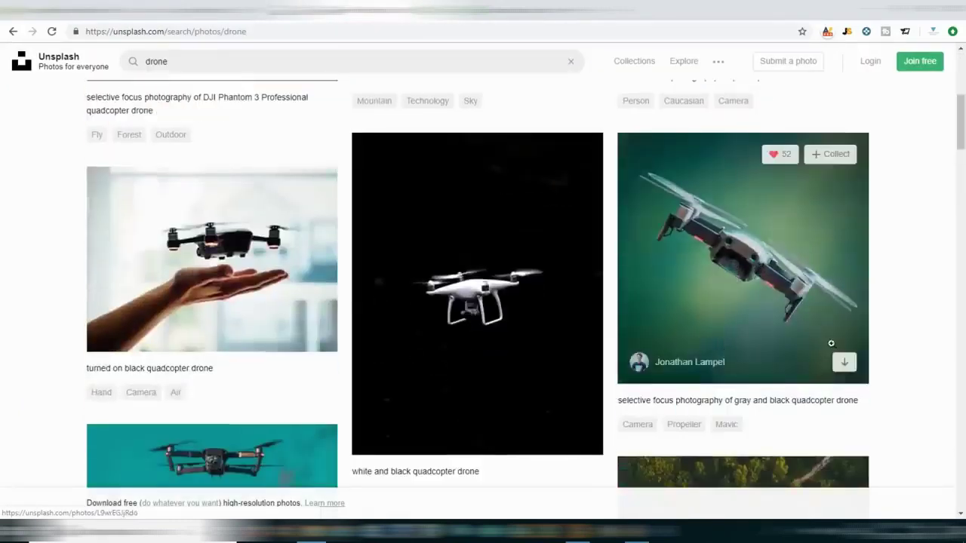
click(844, 362)
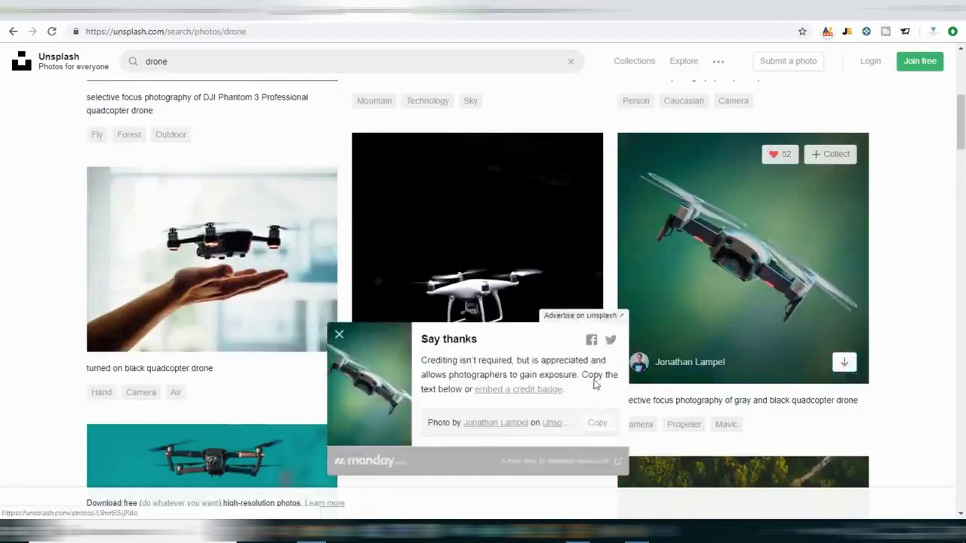
click(339, 334)
scroll(475, 316, down, 4)
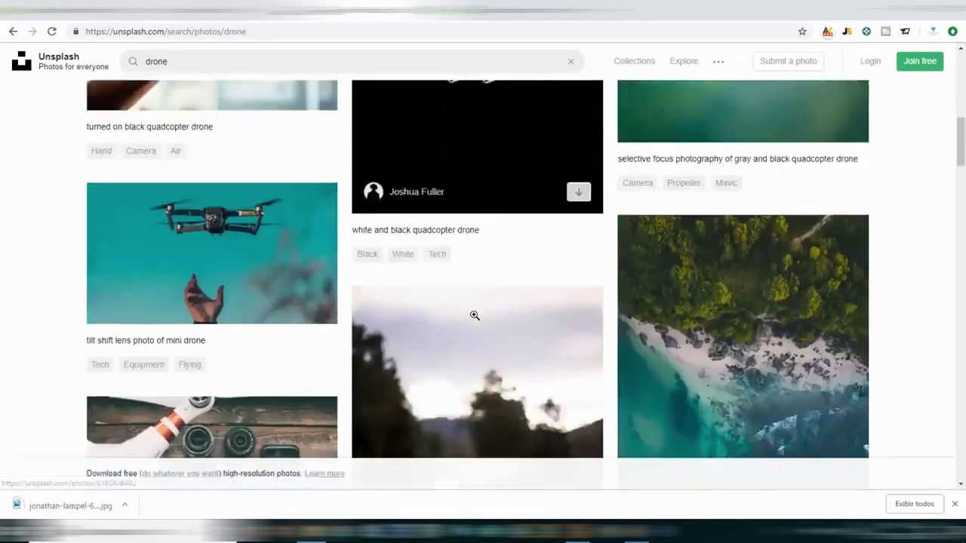
scroll(445, 314, down, 3)
scroll(345, 334, up, 1)
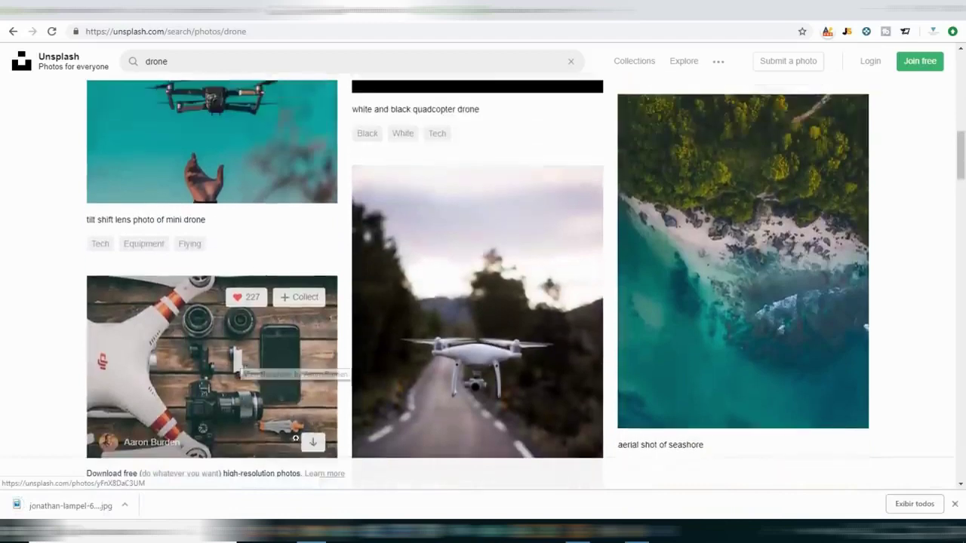
click(313, 442)
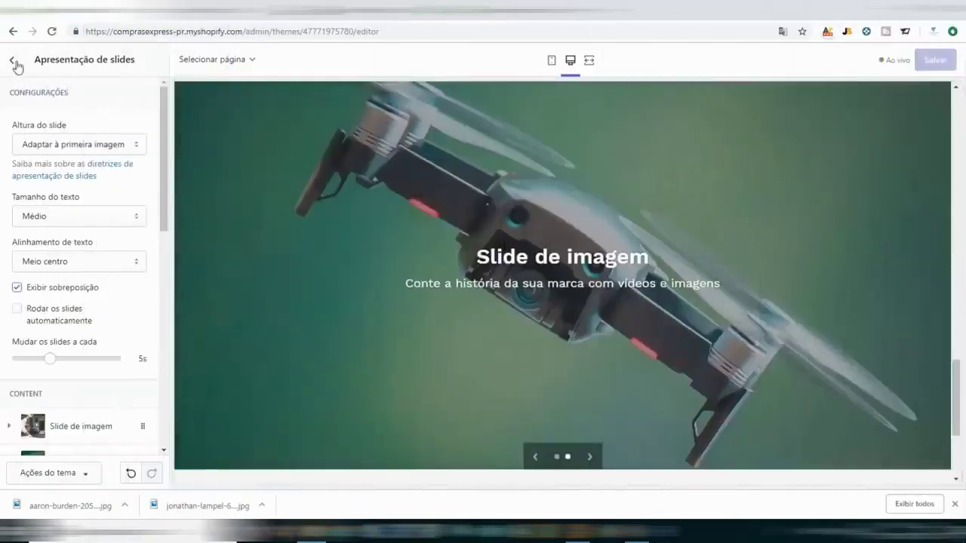
Close the downloads bar and advance the storefront slideshow through both drone photos.
click(17, 64)
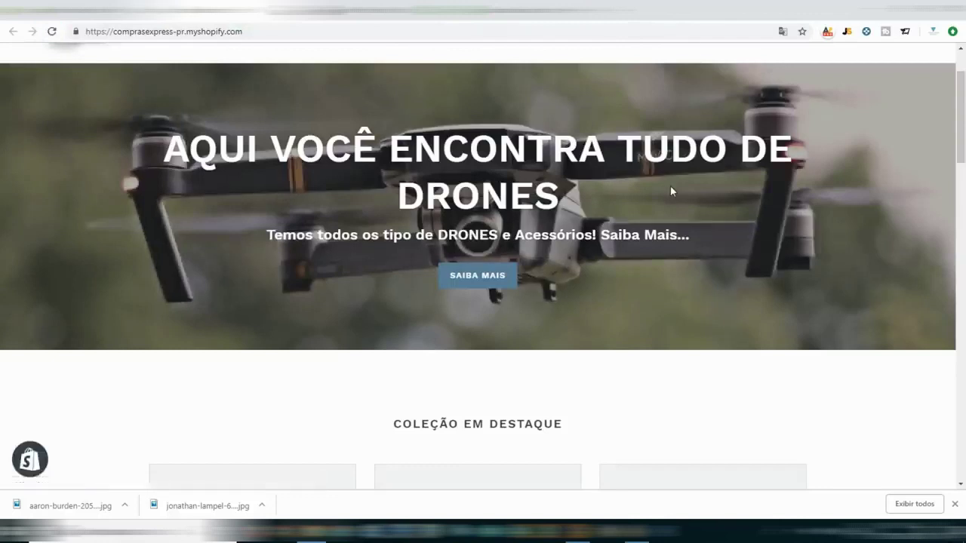
click(955, 505)
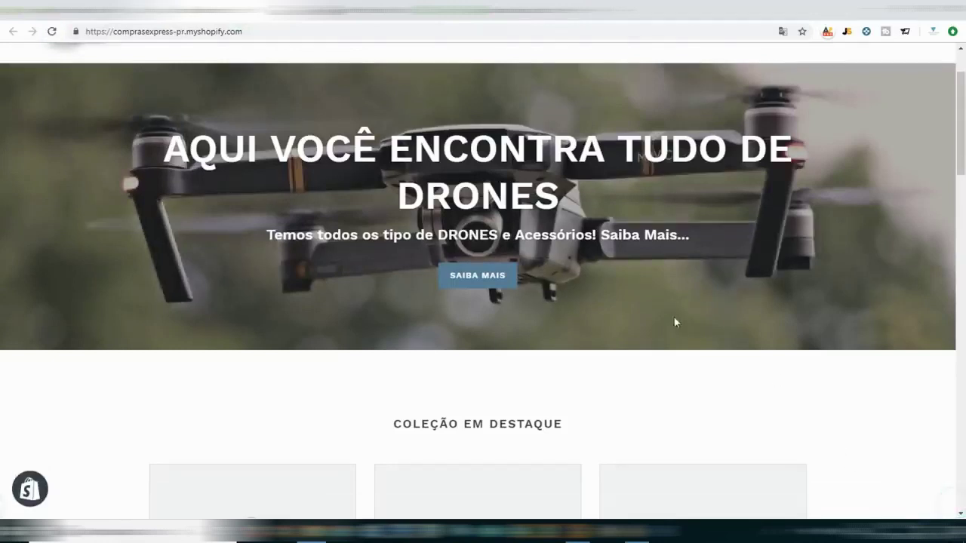
scroll(664, 297, up, 2)
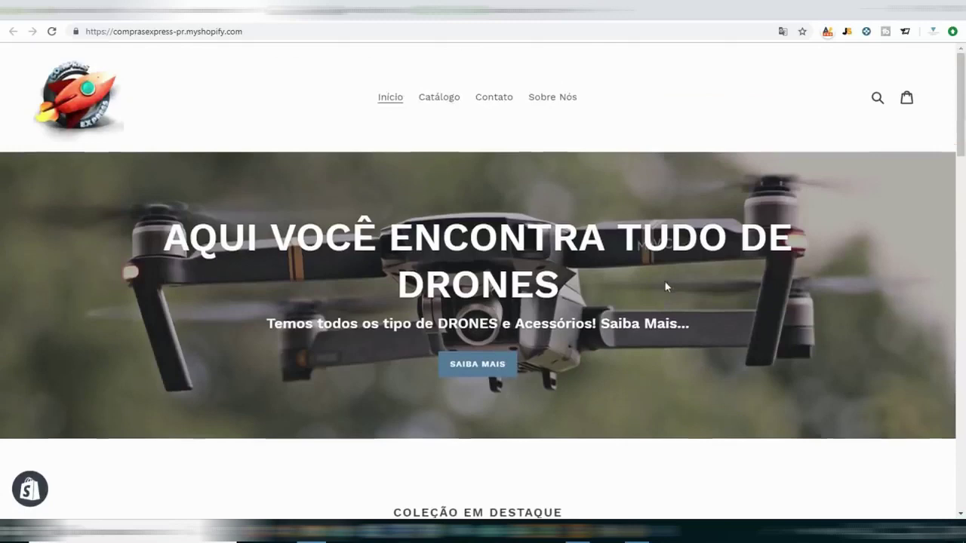
scroll(664, 284, down, 6)
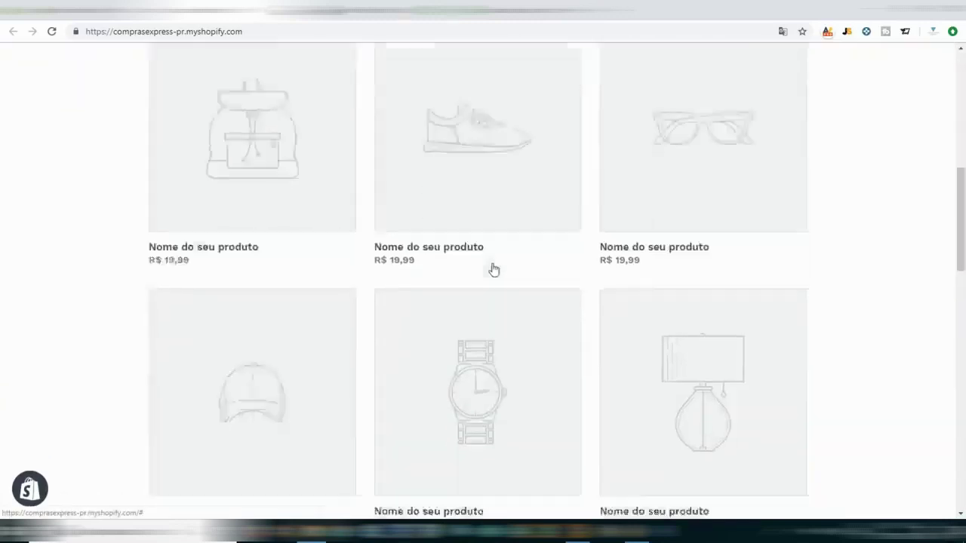
scroll(487, 270, down, 4)
scroll(524, 248, down, 2)
scroll(472, 245, down, 4)
scroll(708, 271, up, 3)
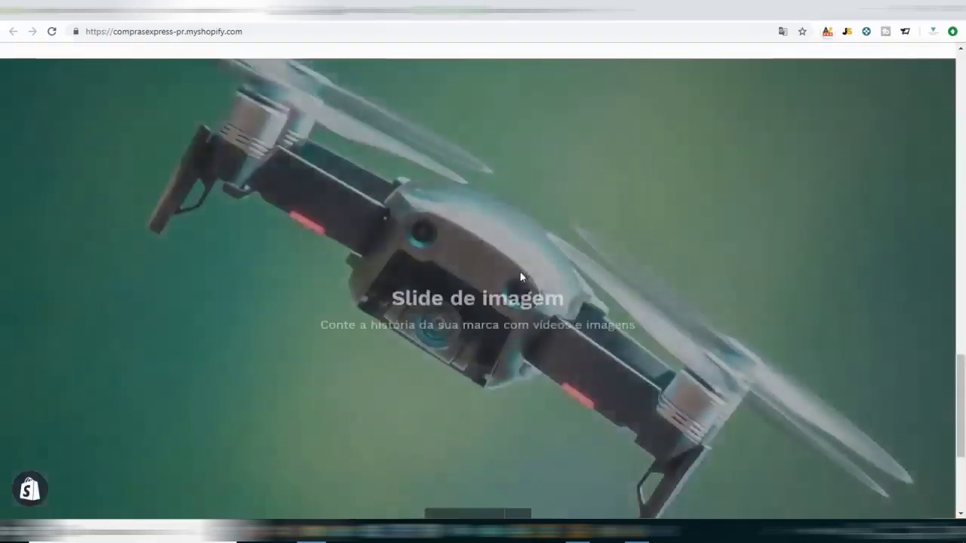
scroll(521, 277, down, 2)
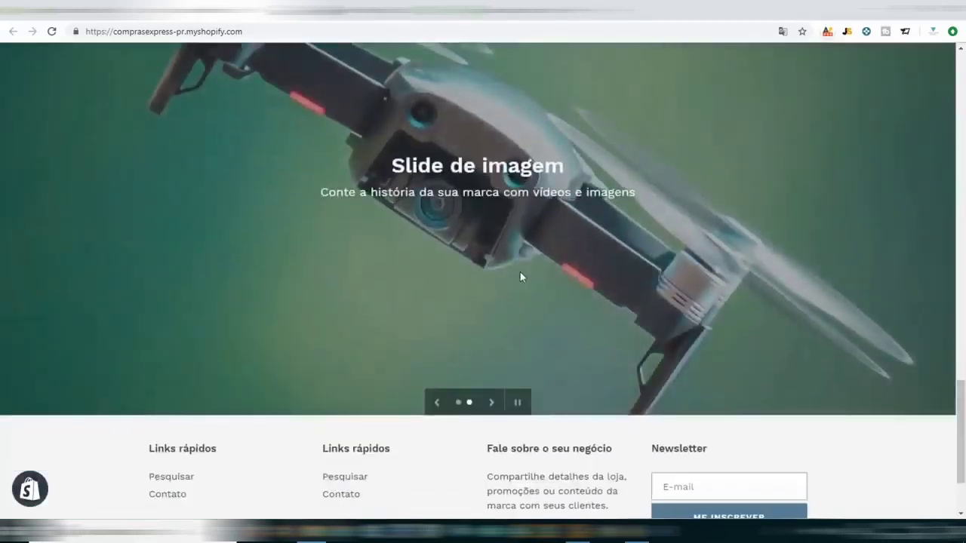
click(492, 403)
click(492, 408)
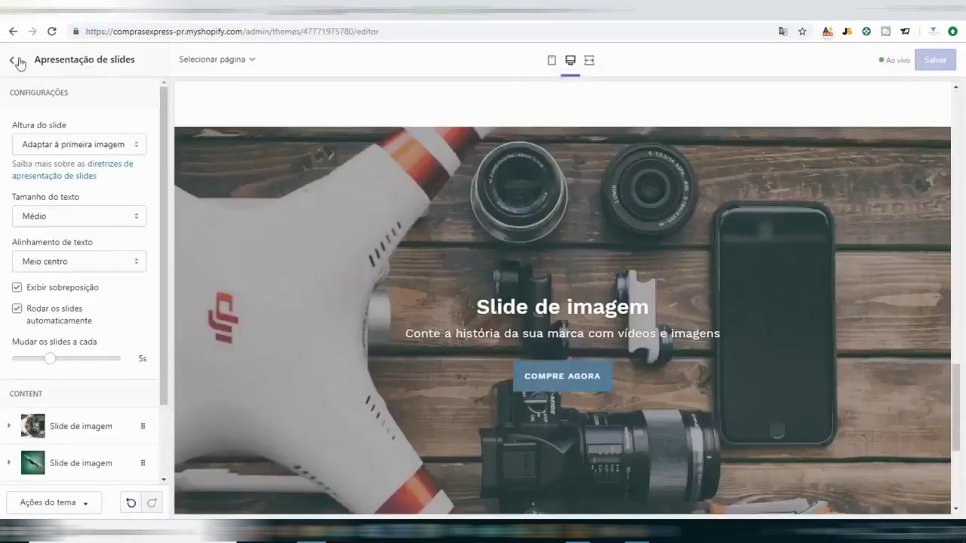
Return to the Temas page and reopen the Debut theme editor with Personalizar.
scroll(97, 298, down, 1)
scroll(274, 300, down, 4)
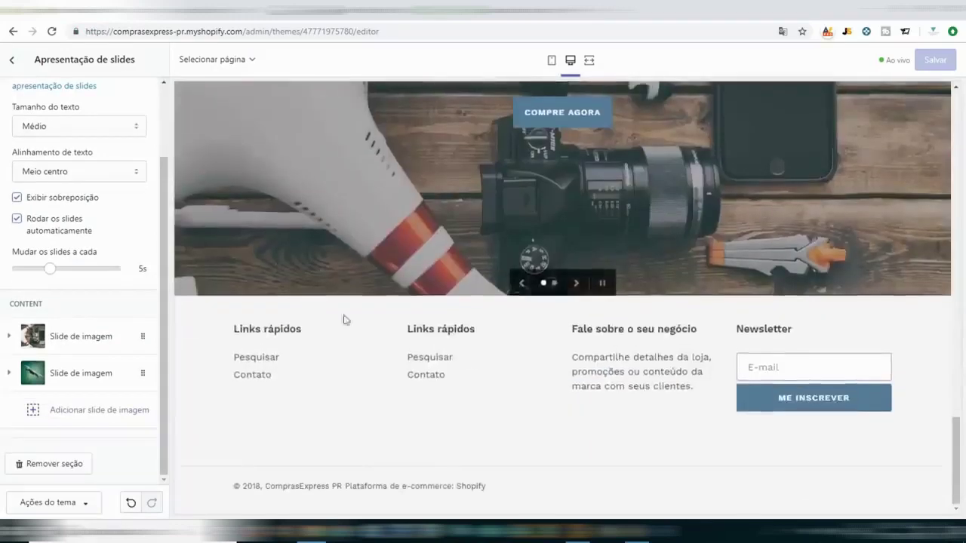
scroll(339, 317, up, 6)
scroll(394, 335, up, 8)
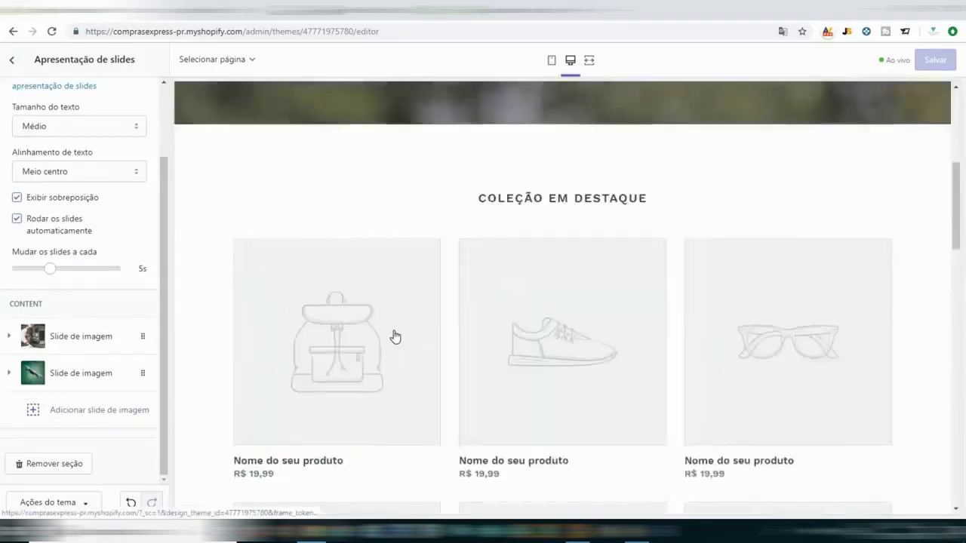
scroll(675, 237, down, 8)
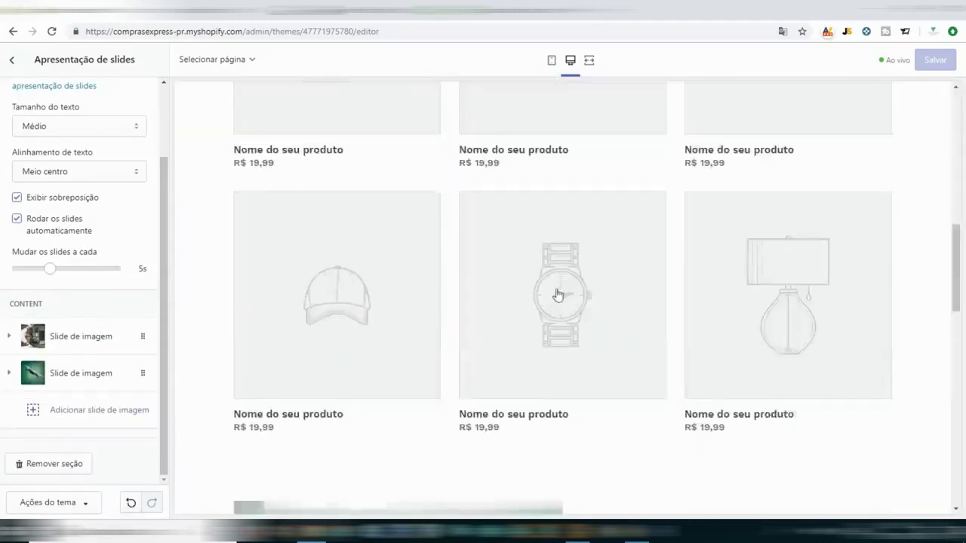
scroll(548, 390, down, 3)
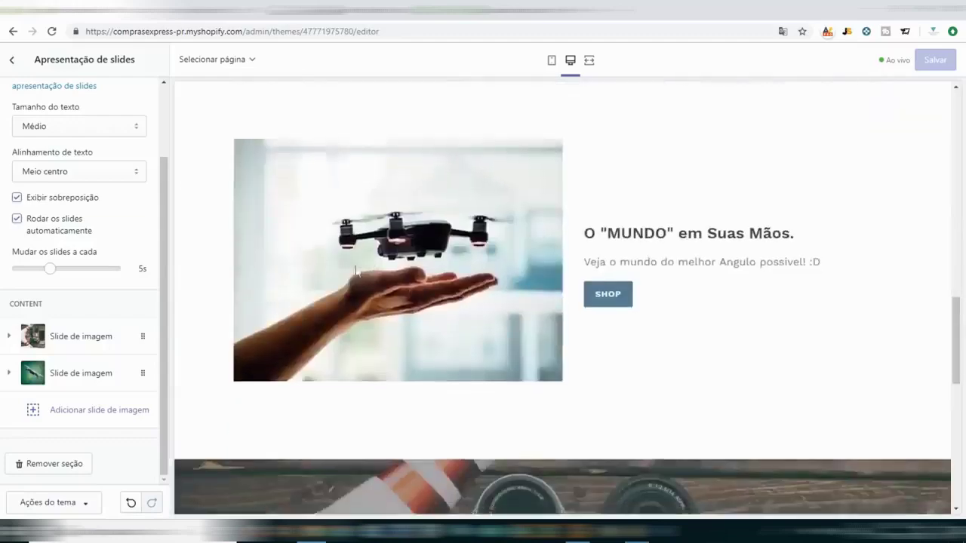
scroll(356, 271, up, 6)
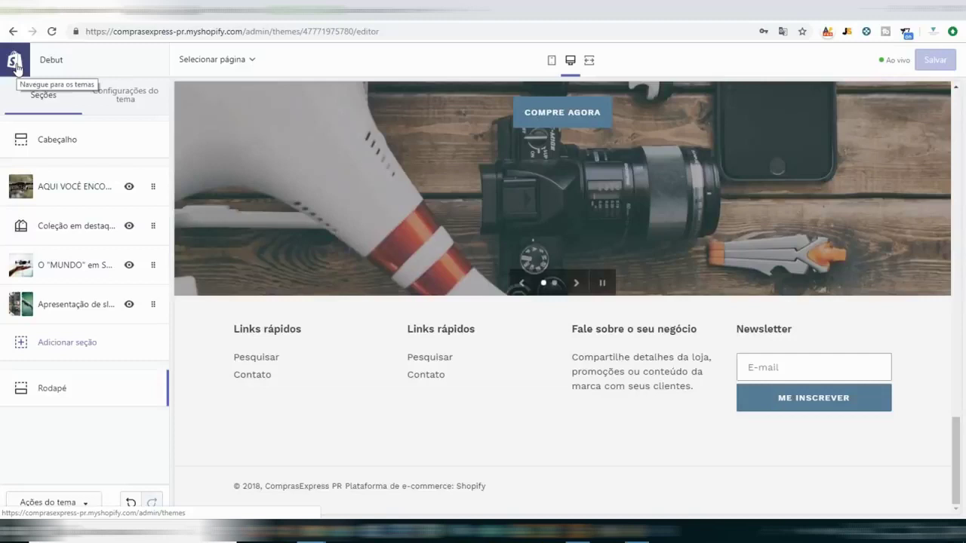
click(15, 65)
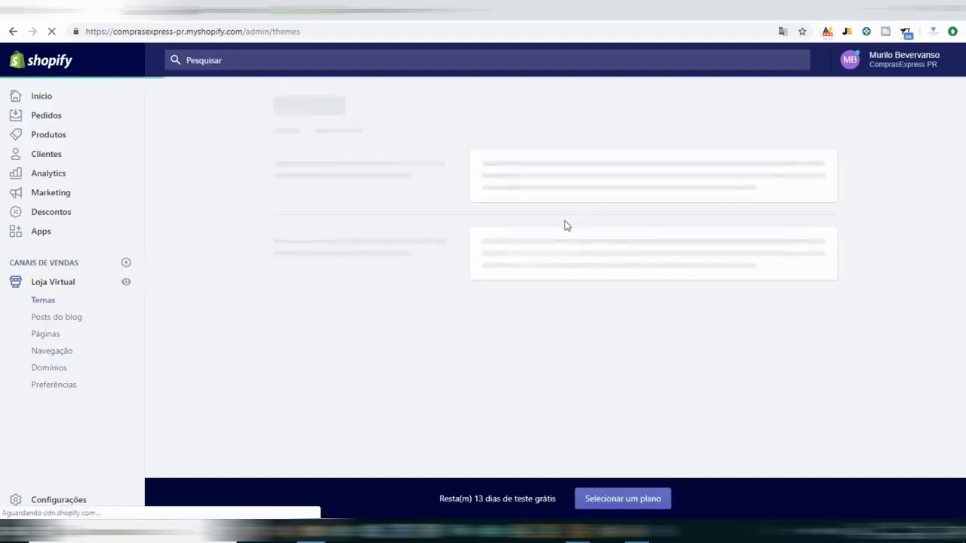
click(793, 185)
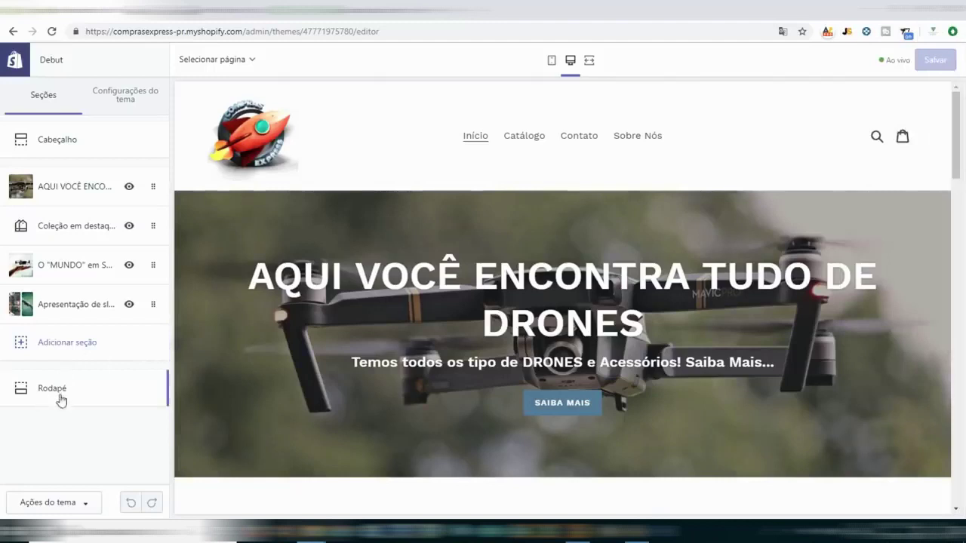
In Rodapé, expand the first Links rápidos block and edit its Menu do rodapé.
click(52, 389)
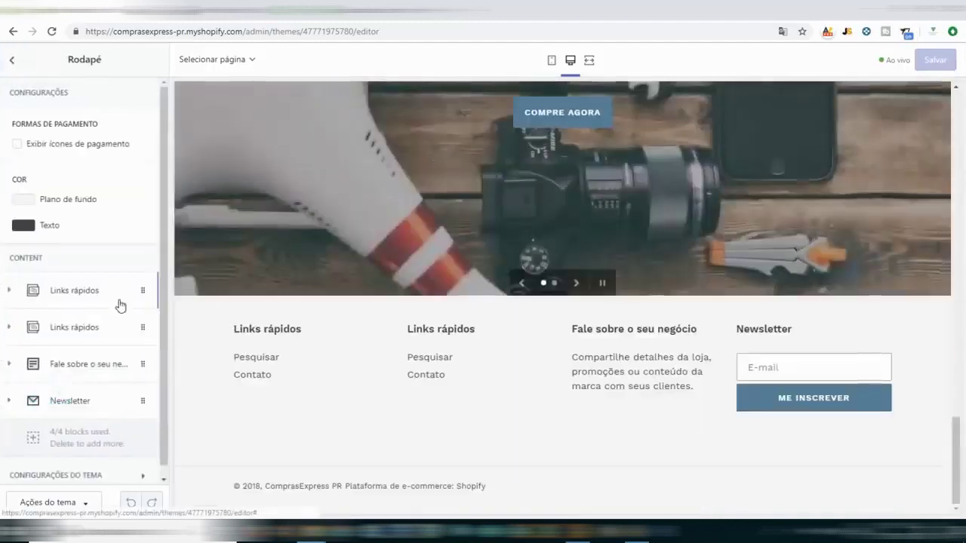
click(76, 290)
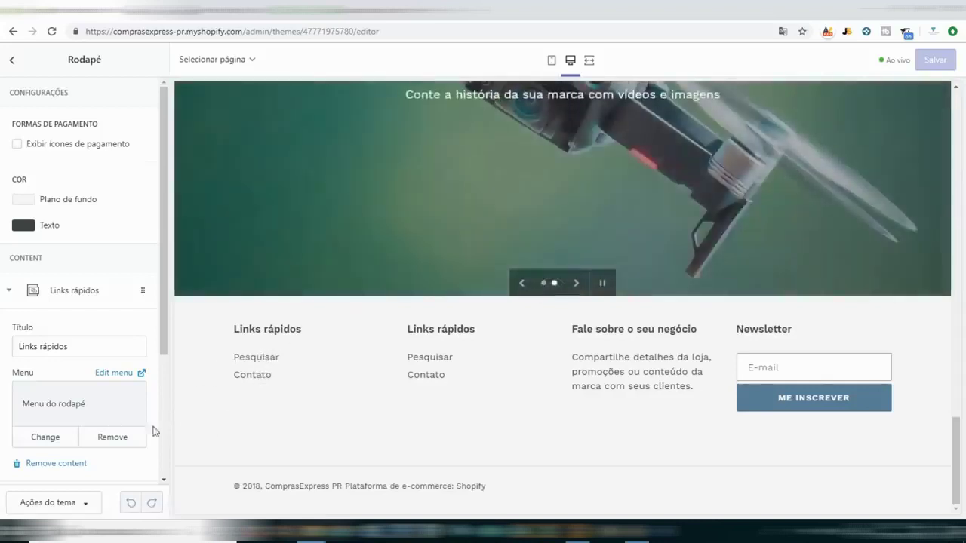
click(122, 372)
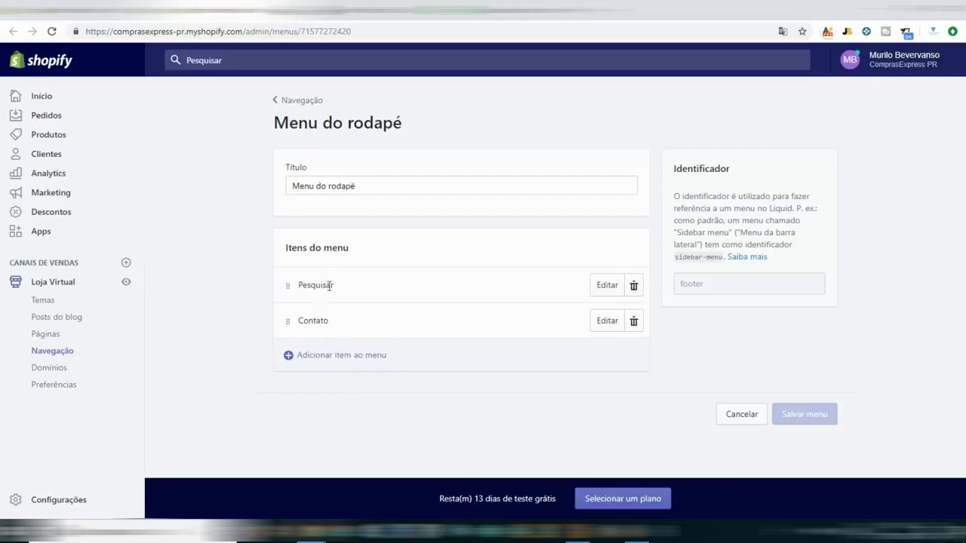
Add a Contato item linked to Páginas > Contato, then remove the duplicate Contato item.
click(325, 365)
click(388, 276)
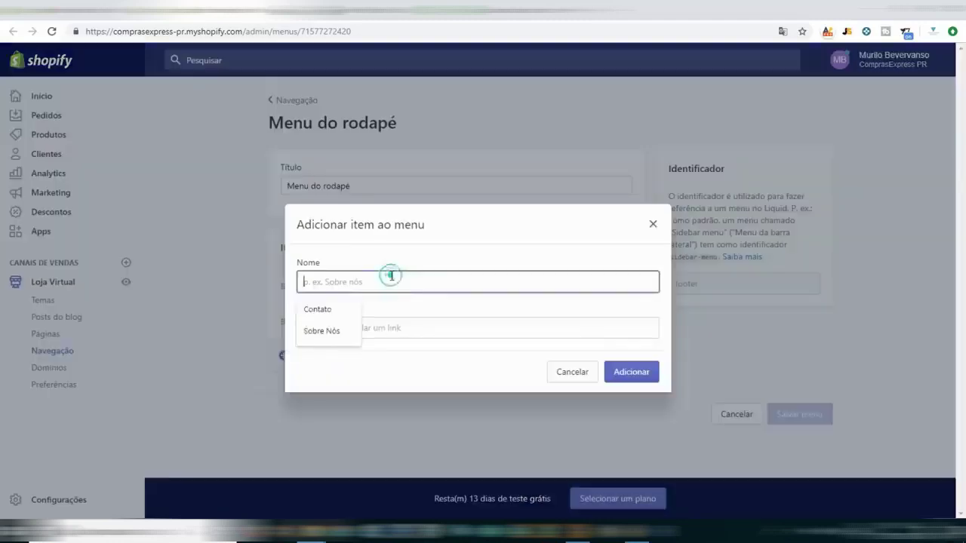
click(319, 311)
click(334, 328)
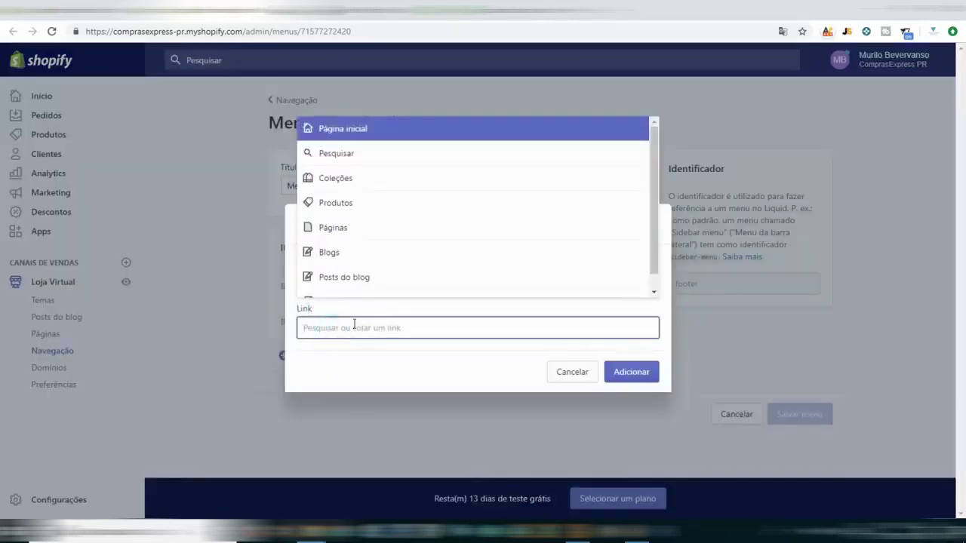
scroll(378, 201, down, 1)
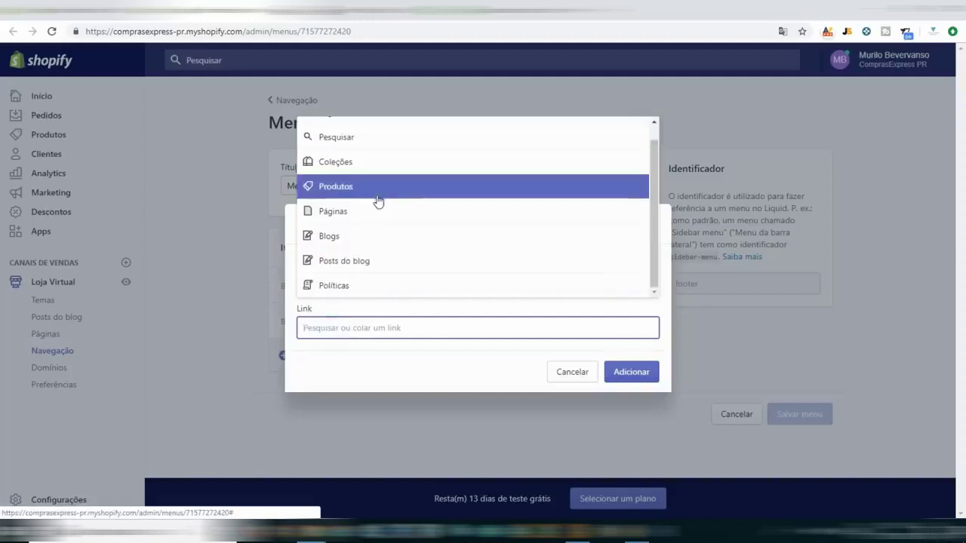
click(371, 214)
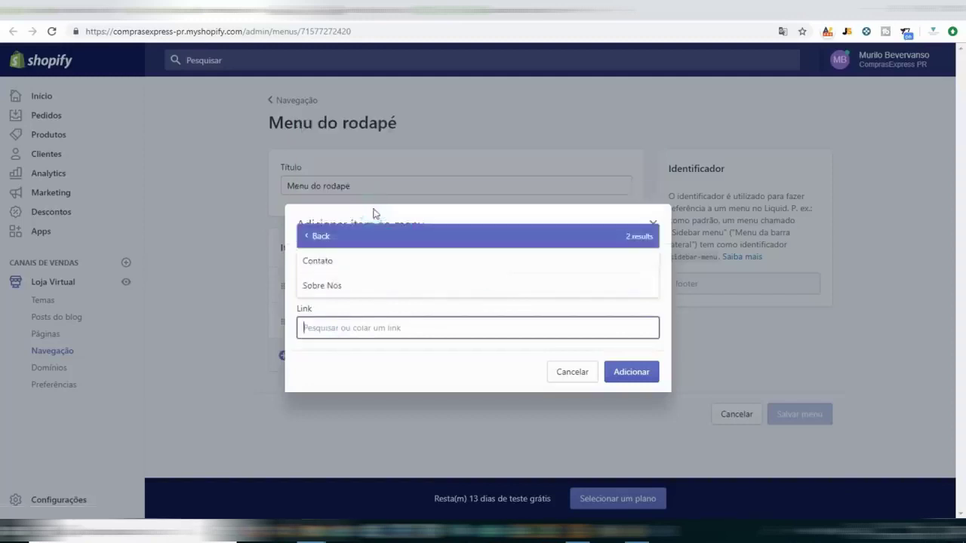
click(352, 263)
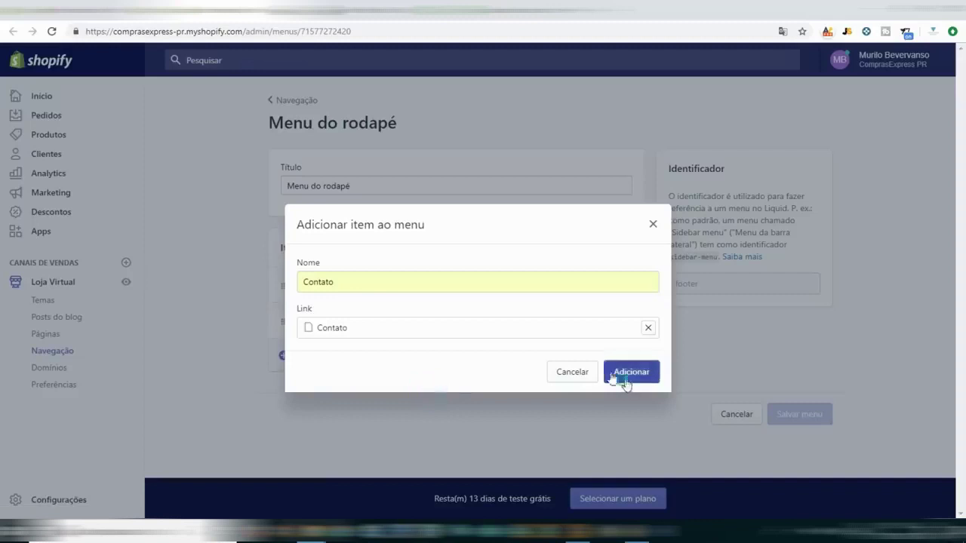
click(629, 372)
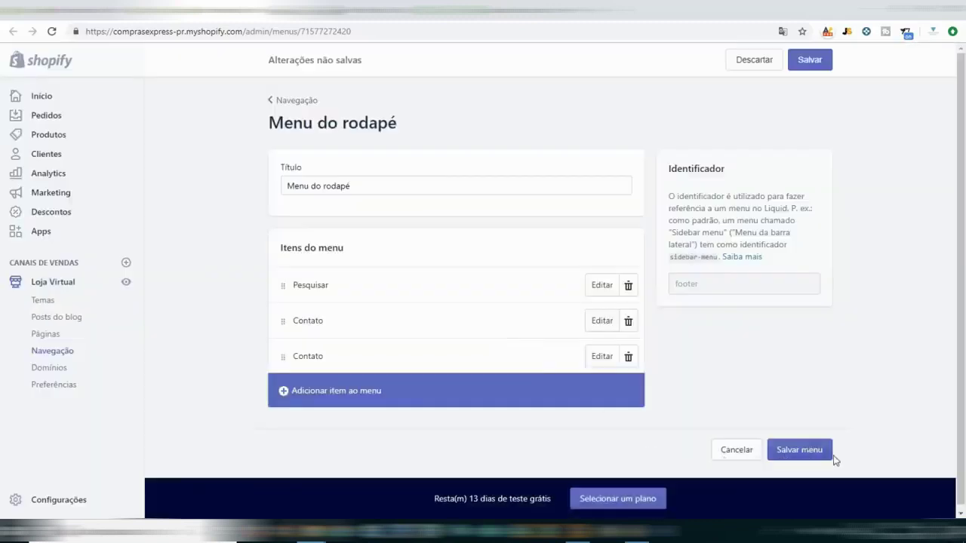
click(634, 361)
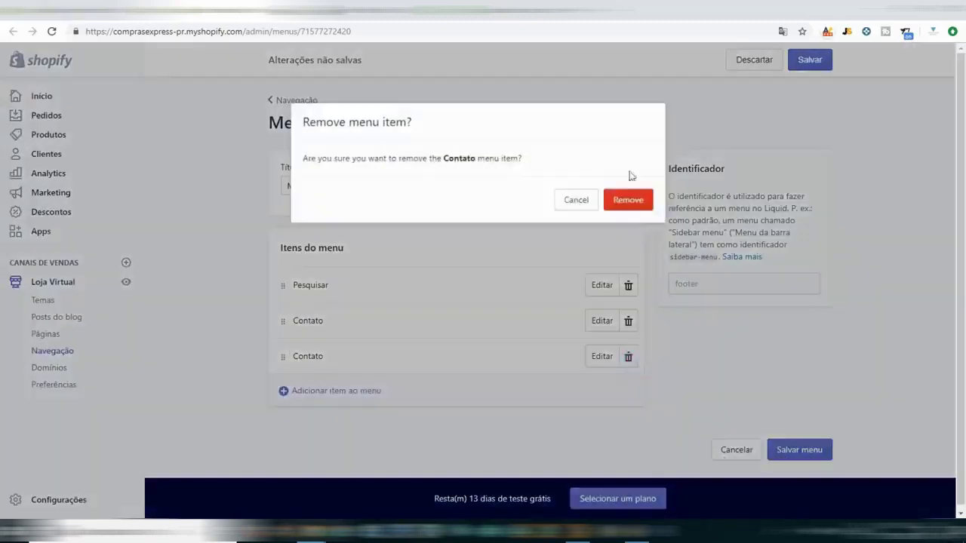
click(629, 200)
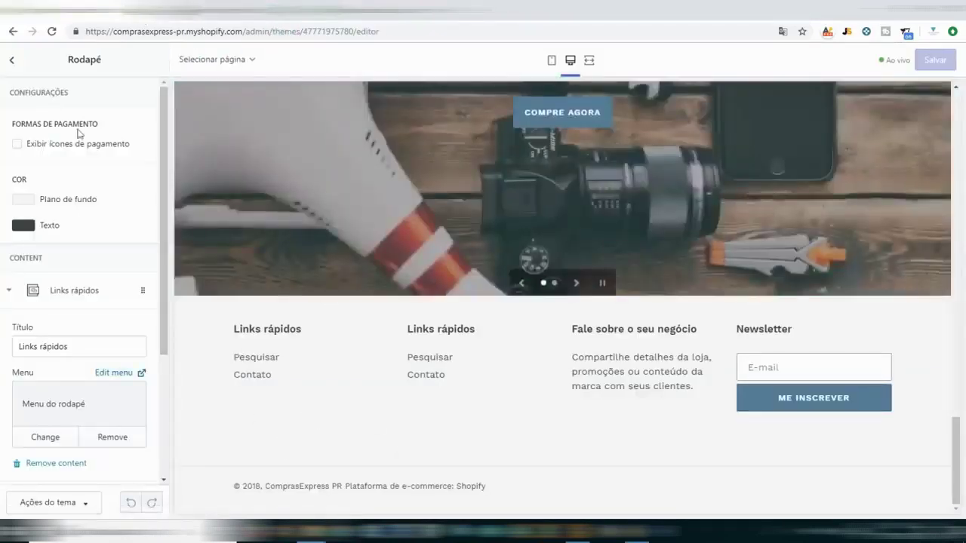
click(6, 60)
click(9, 60)
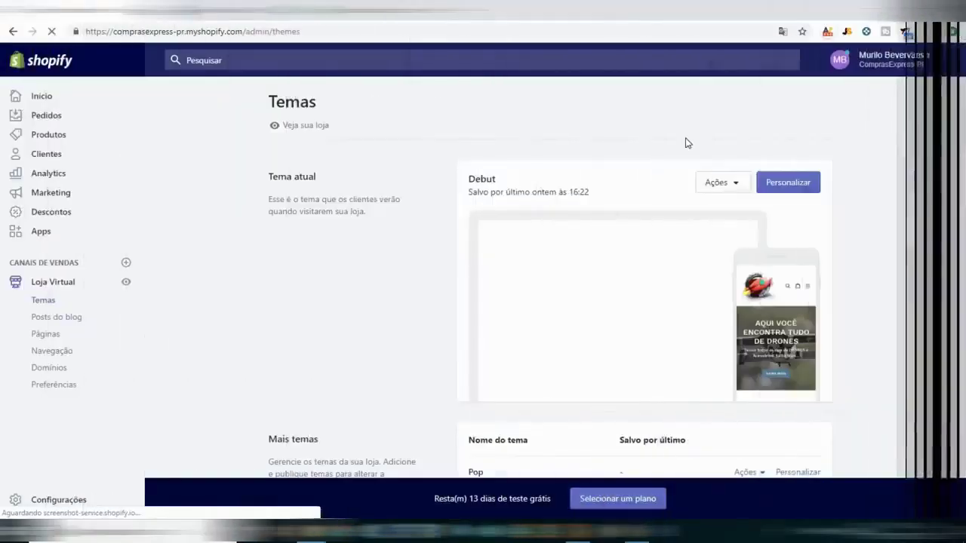
click(789, 193)
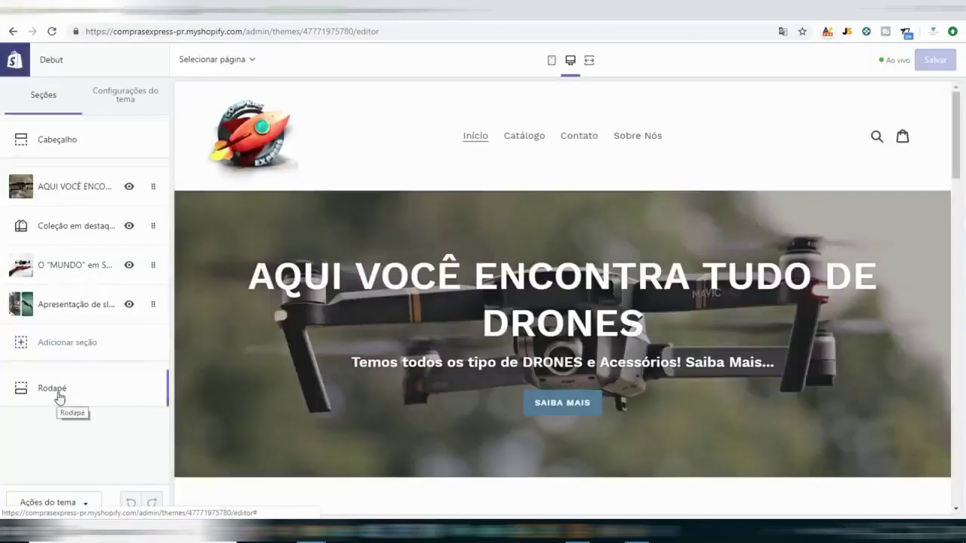
click(54, 389)
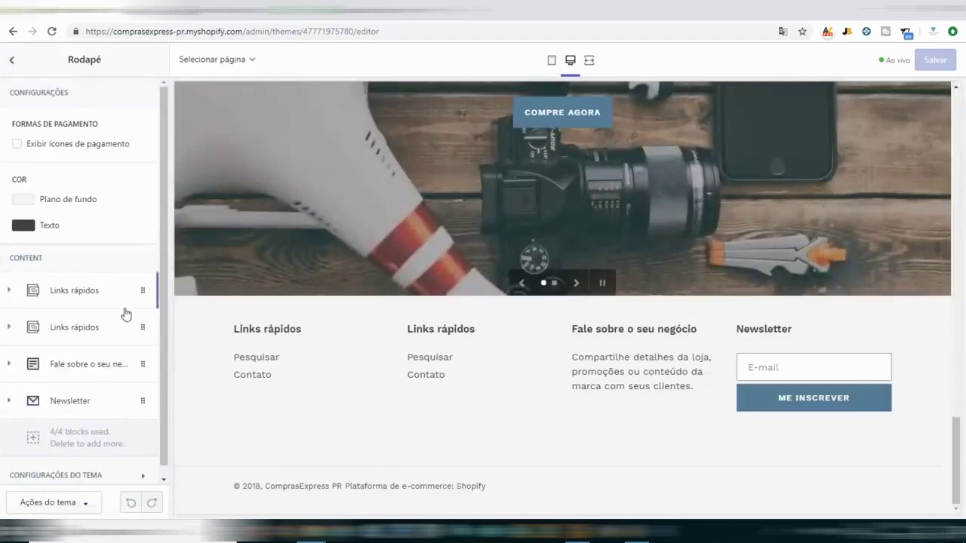
scroll(125, 313, down, 1)
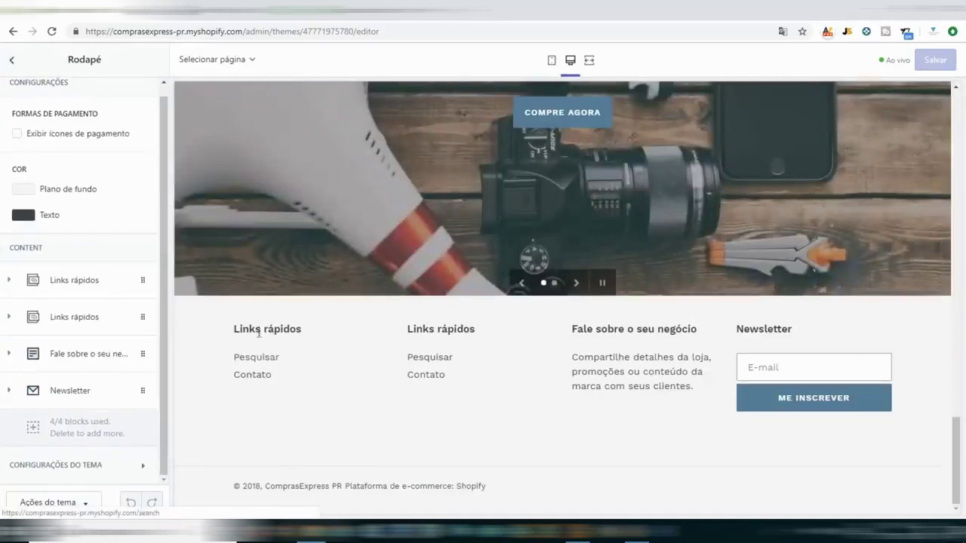
click(10, 280)
scroll(26, 318, down, 3)
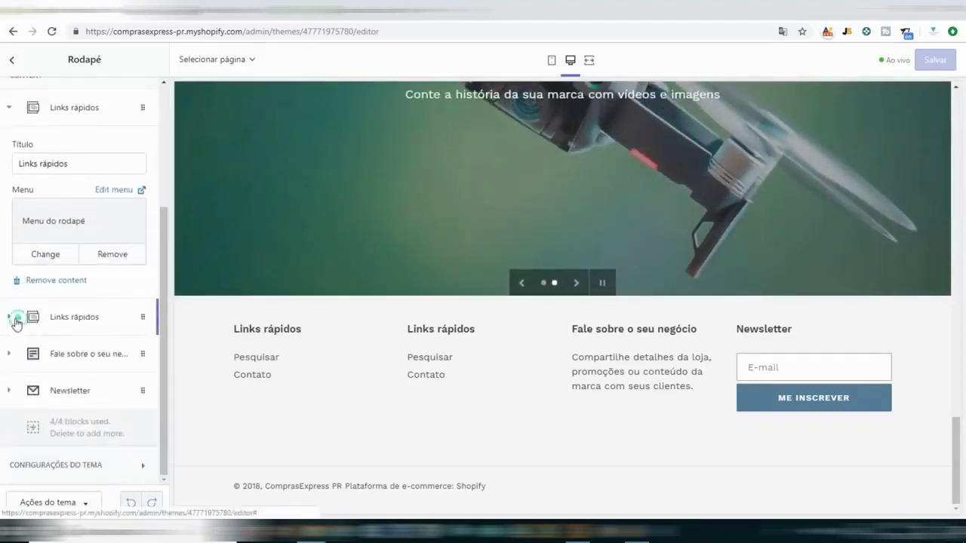
Retitle the second Links rápidos block, ending with the title Sobre Nós.
click(15, 319)
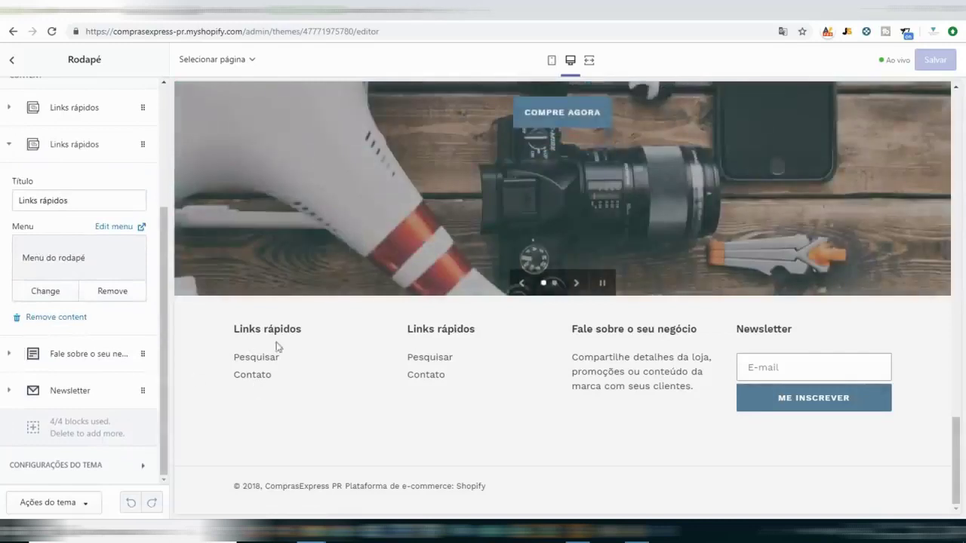
drag(87, 196, 3, 208)
text(Contato)
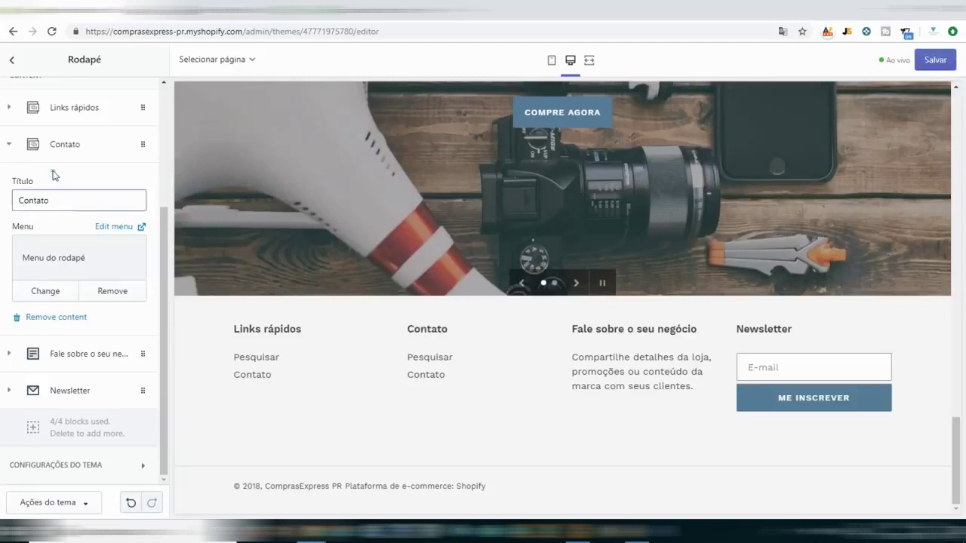
click(65, 144)
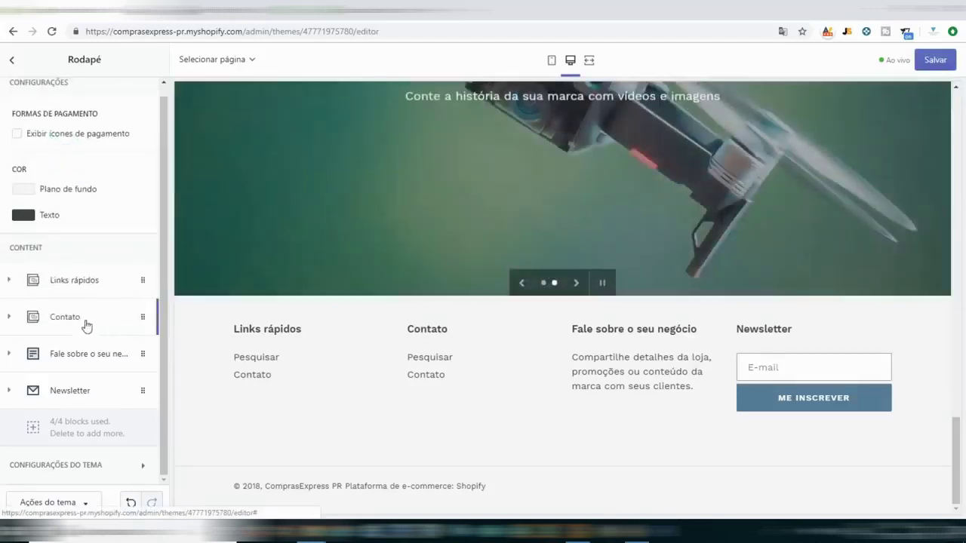
click(82, 317)
drag(80, 201, 2, 219)
text(Sobre Nós)
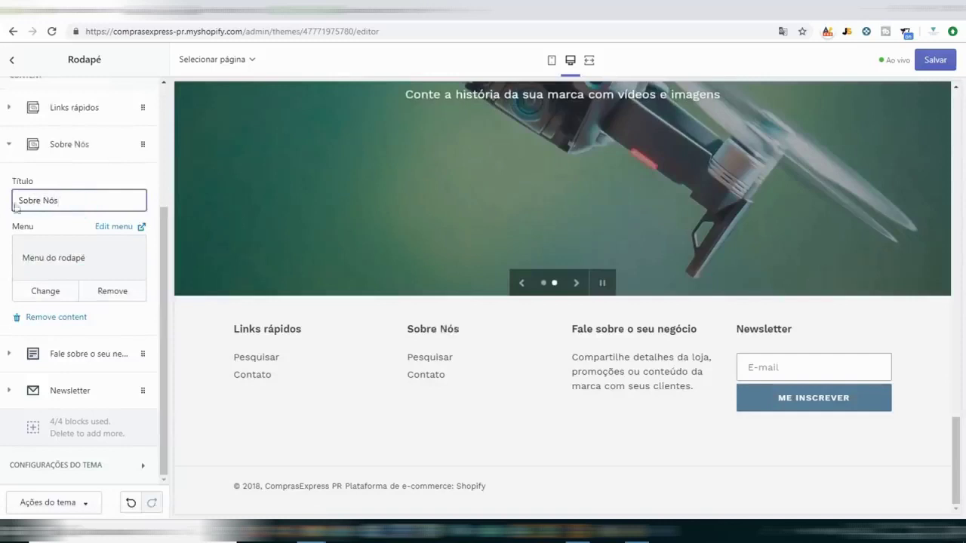
Retitle the first Links rápidos footer block to Contato.
scroll(69, 146, up, 2)
scroll(30, 194, up, 2)
click(65, 198)
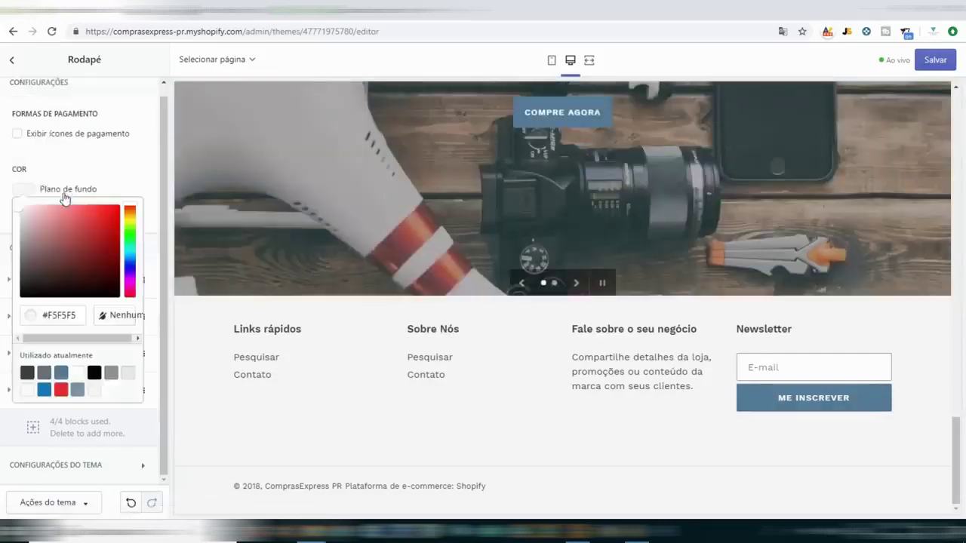
click(73, 115)
click(70, 276)
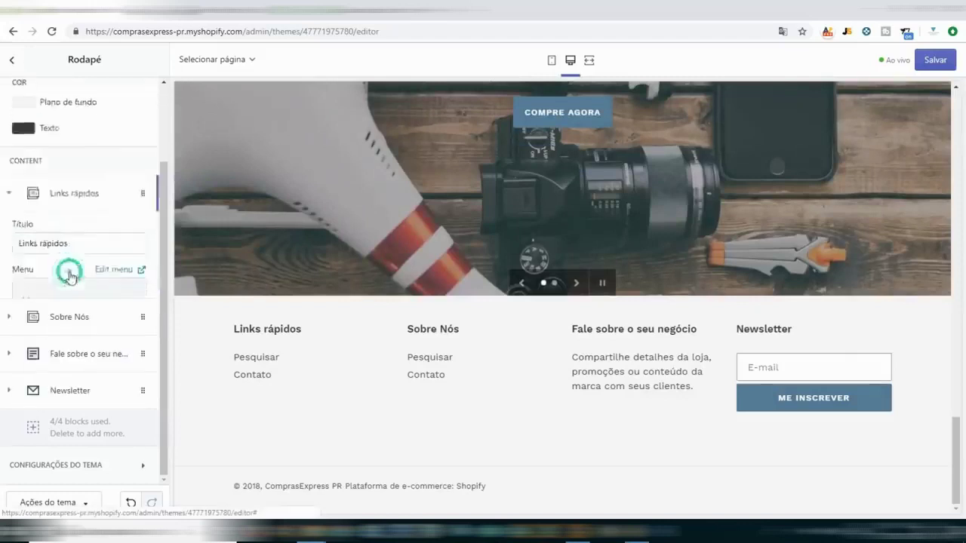
drag(79, 164, 2, 181)
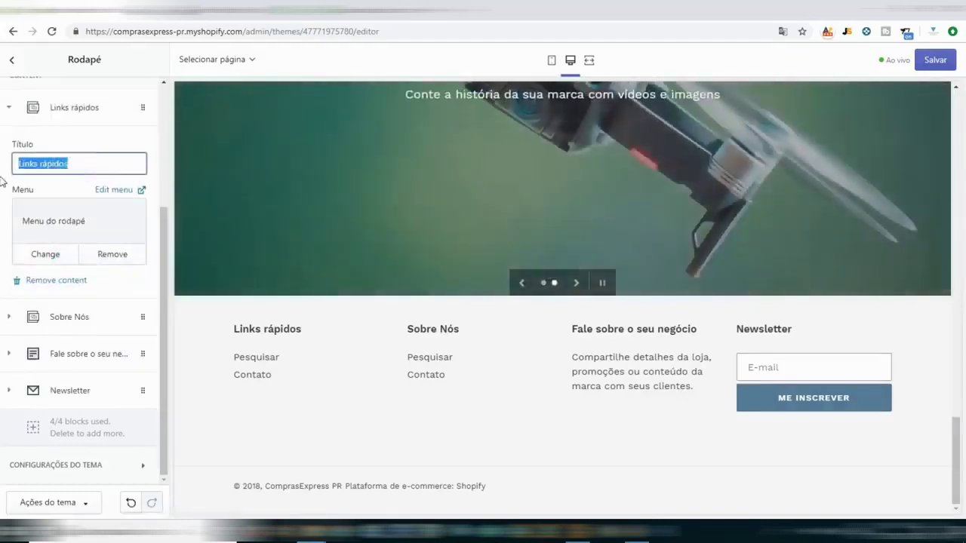
text(Contato)
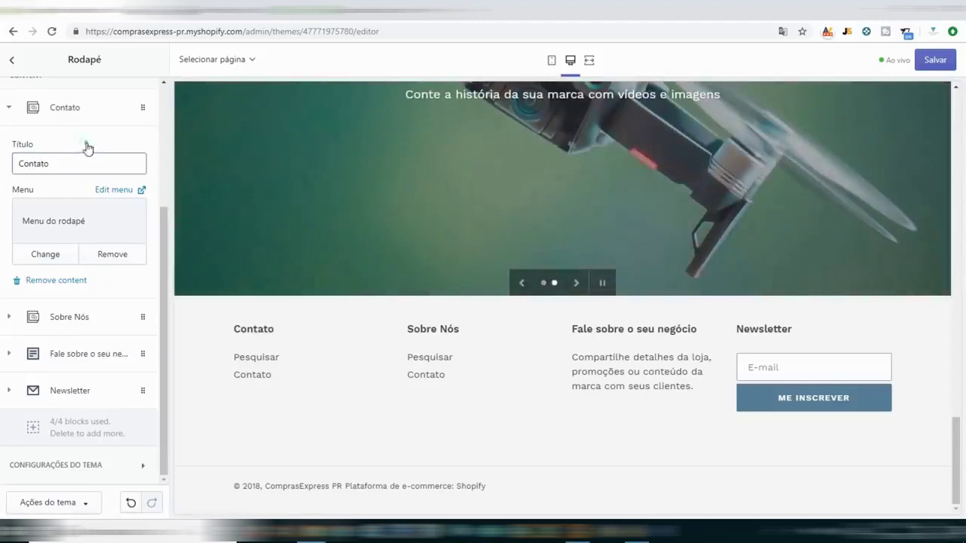
scroll(106, 227, up, 3)
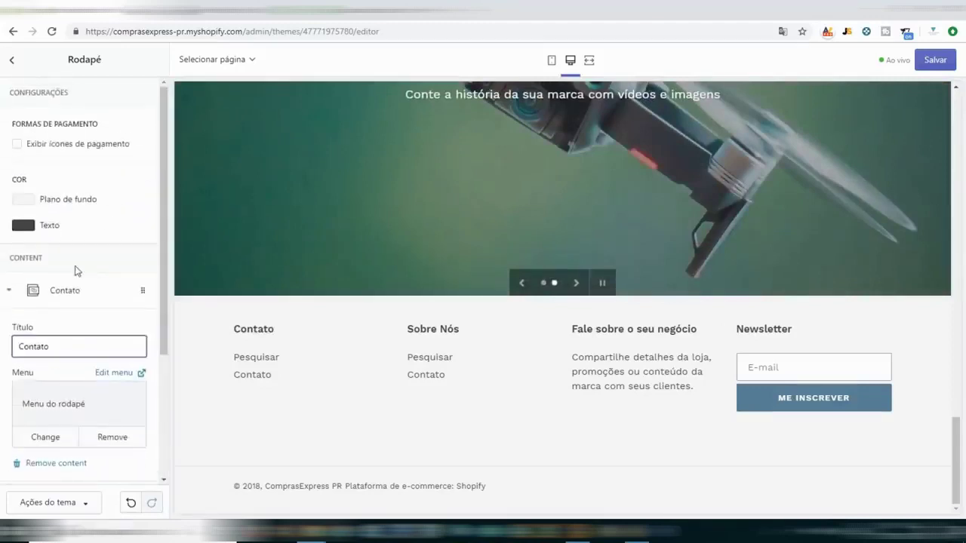
click(16, 300)
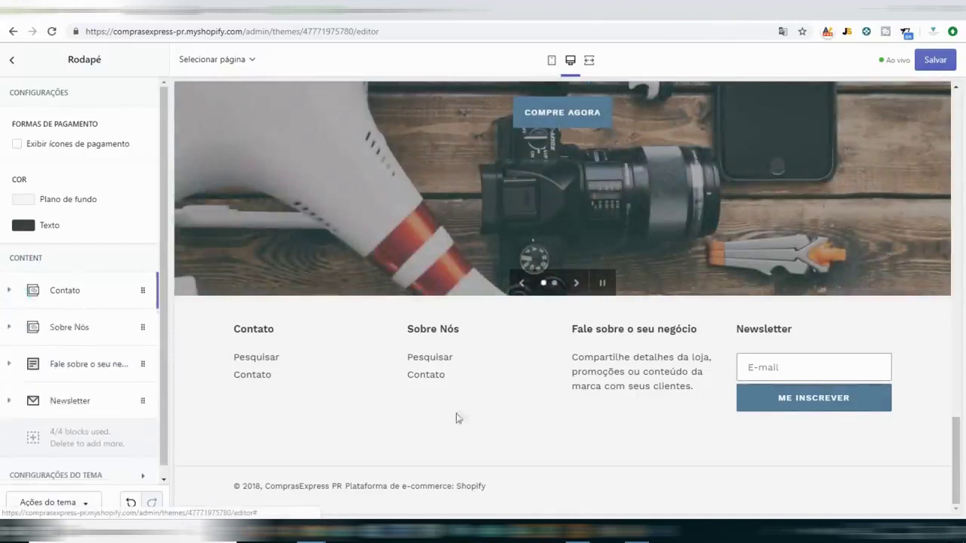
Show payment icons and set the footer background to light grey #E8E9EB after trying others.
click(17, 145)
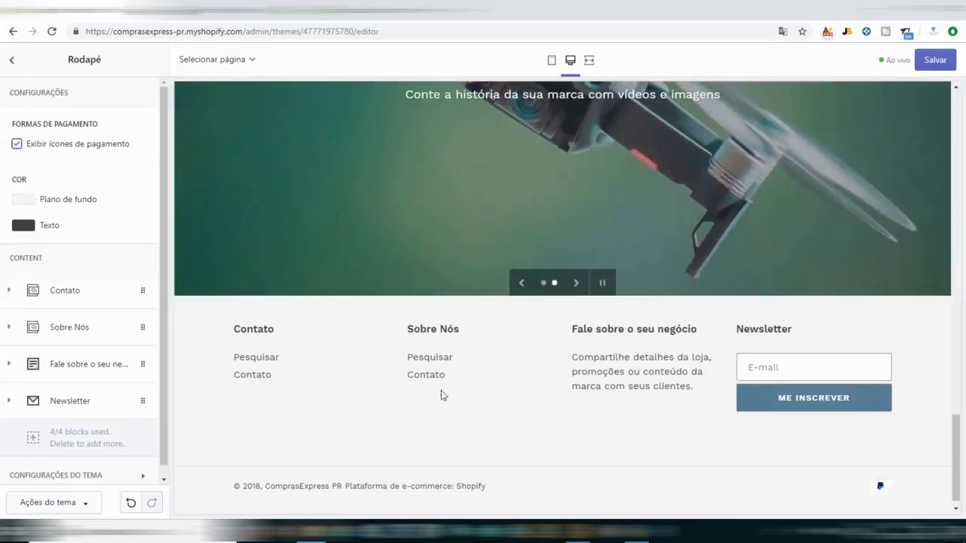
click(19, 200)
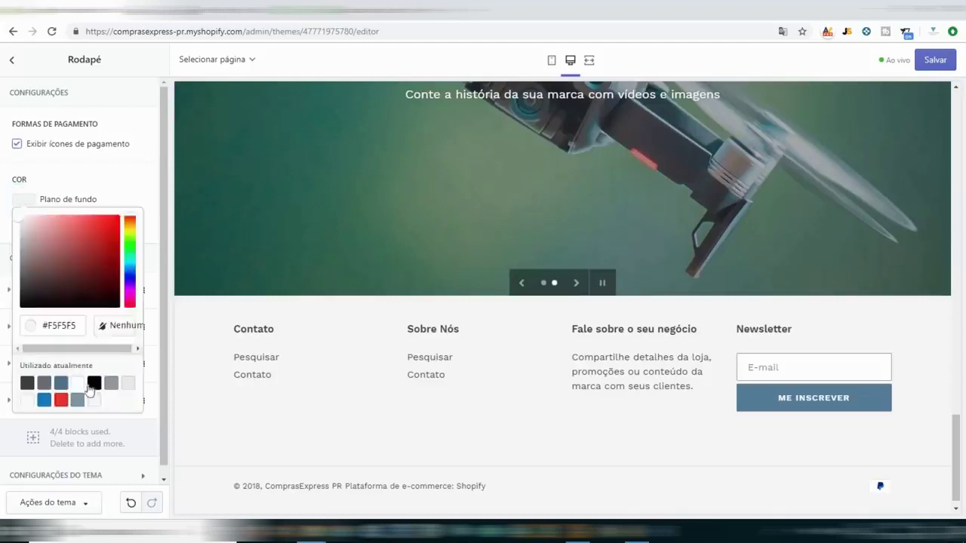
click(93, 385)
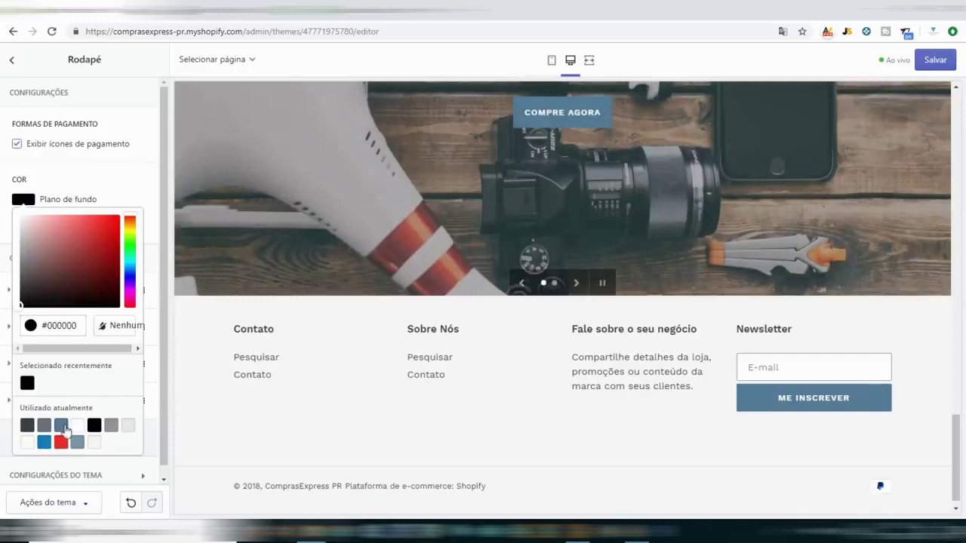
click(66, 430)
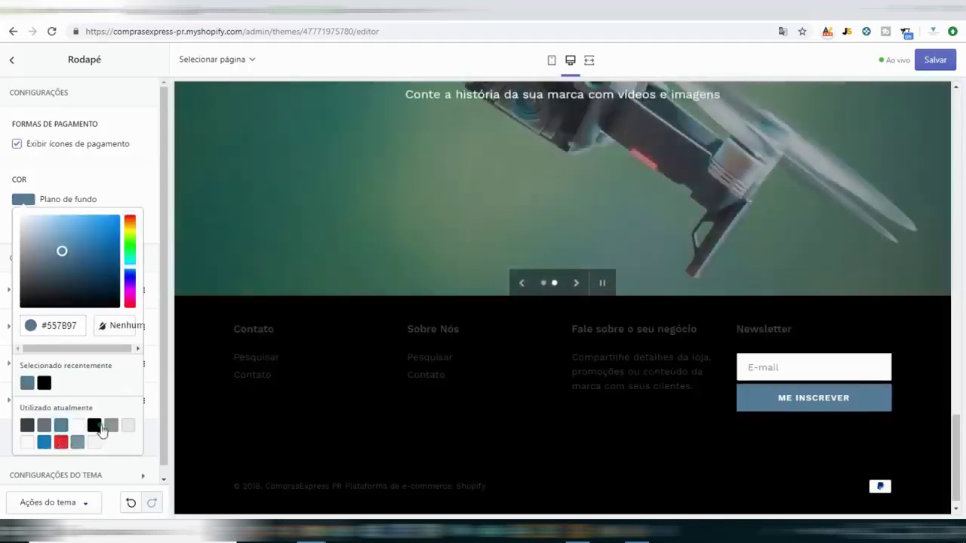
click(96, 426)
click(24, 427)
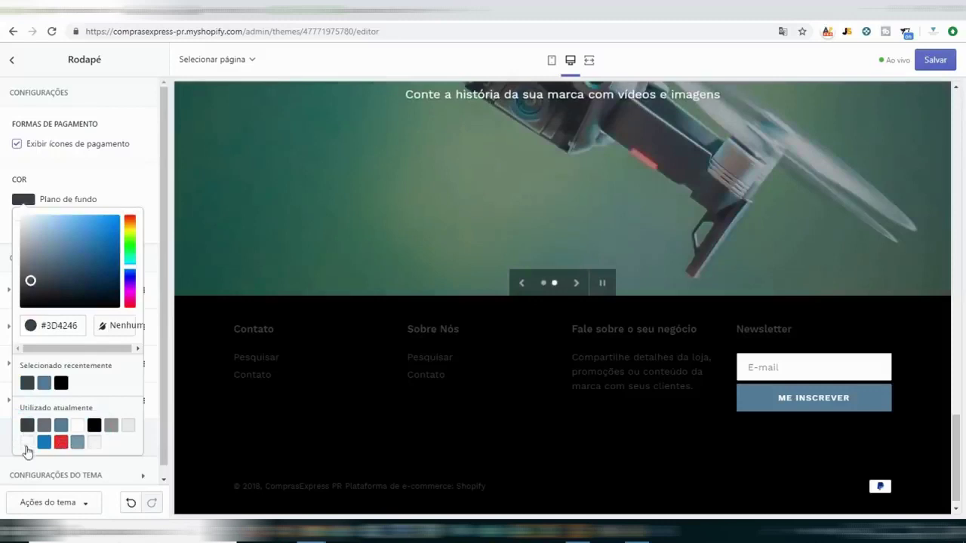
click(28, 446)
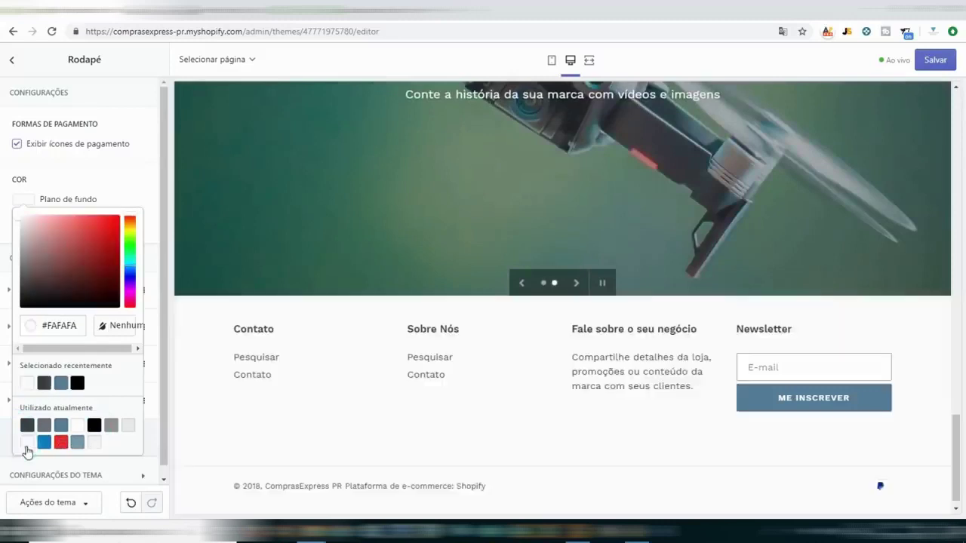
click(128, 428)
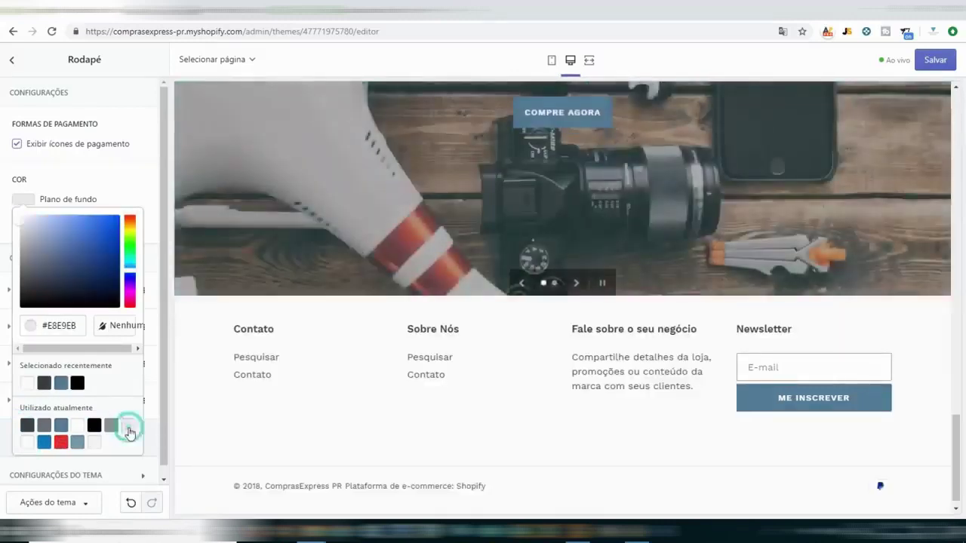
Set the footer text colour to black #000000 after briefly trying red.
scroll(311, 320, up, 6)
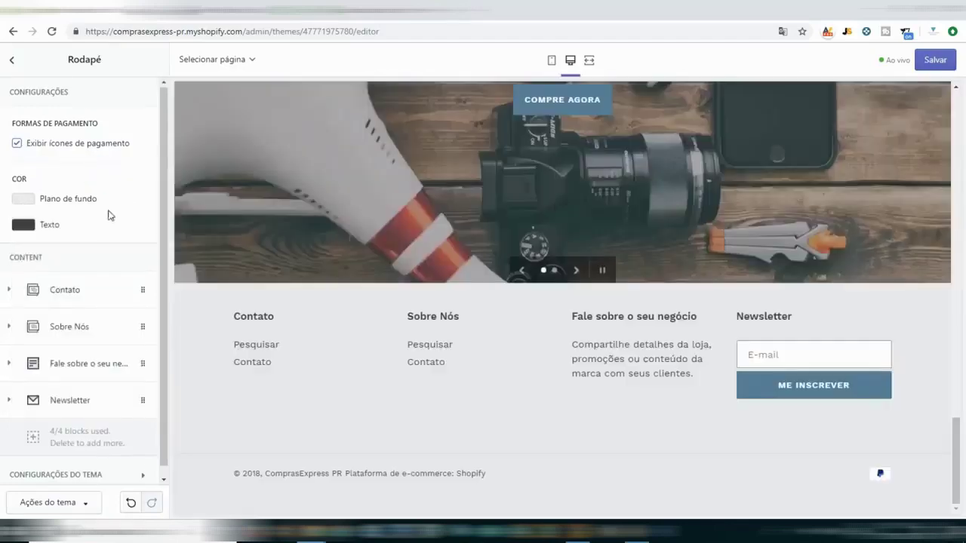
scroll(108, 209, down, 1)
click(23, 215)
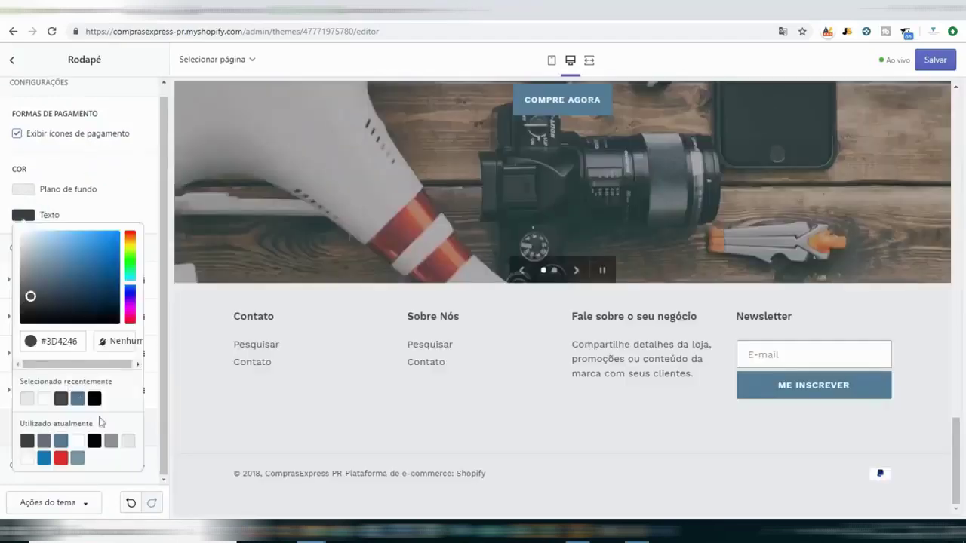
click(94, 400)
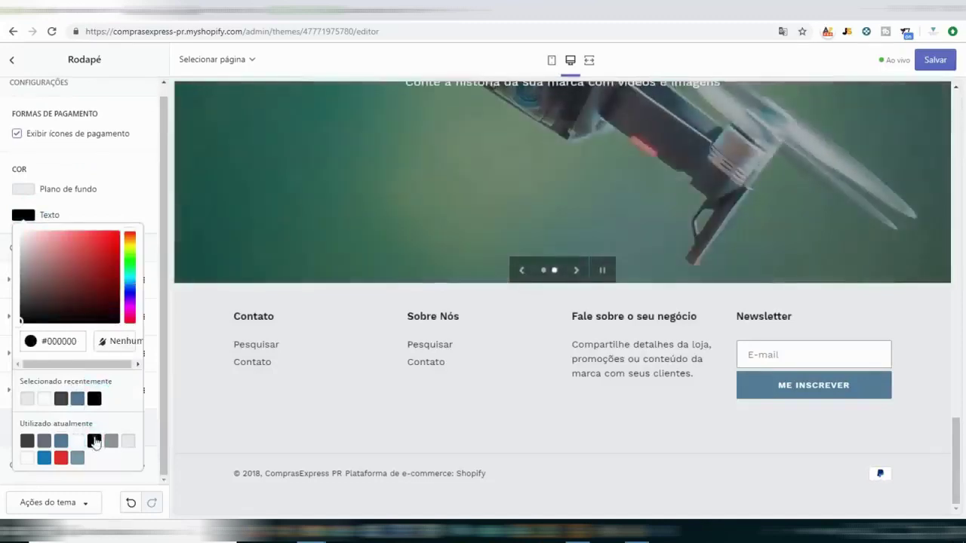
click(62, 459)
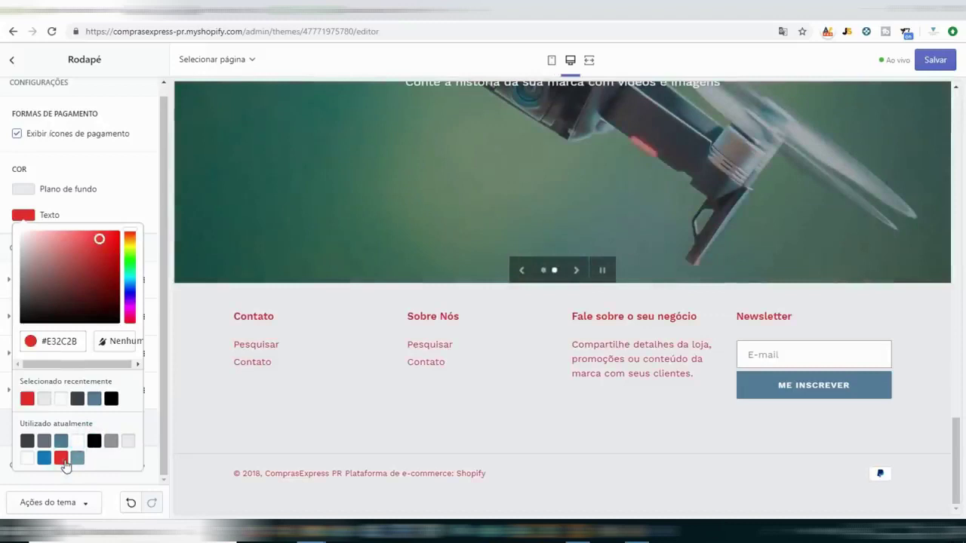
click(92, 444)
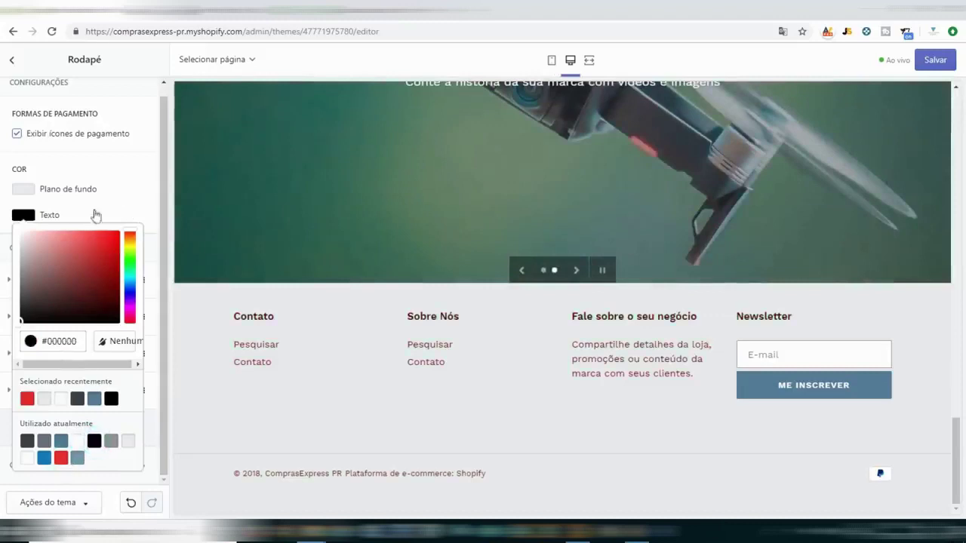
click(69, 215)
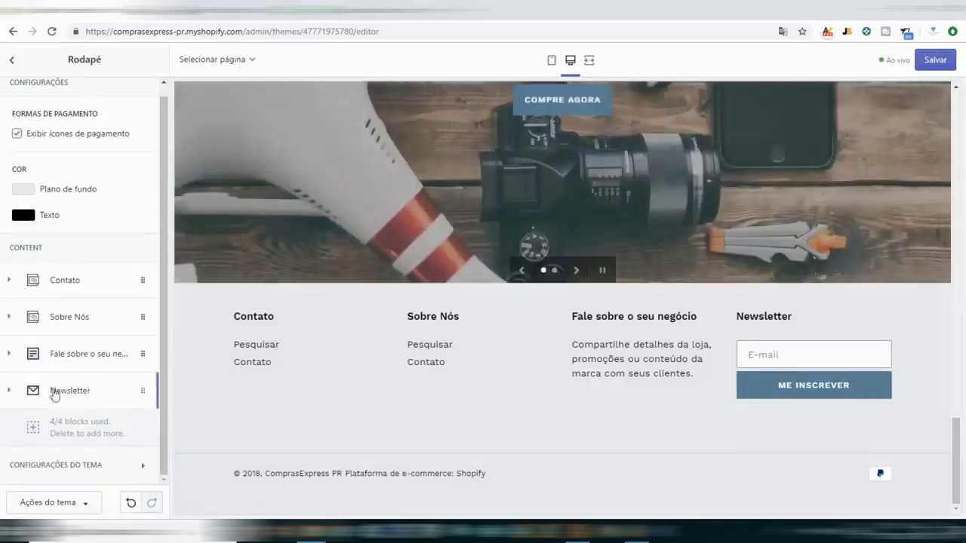
Review the Newsletter block, save the theme changes, and exit the editor to the admin.
click(11, 392)
scroll(15, 392, down, 3)
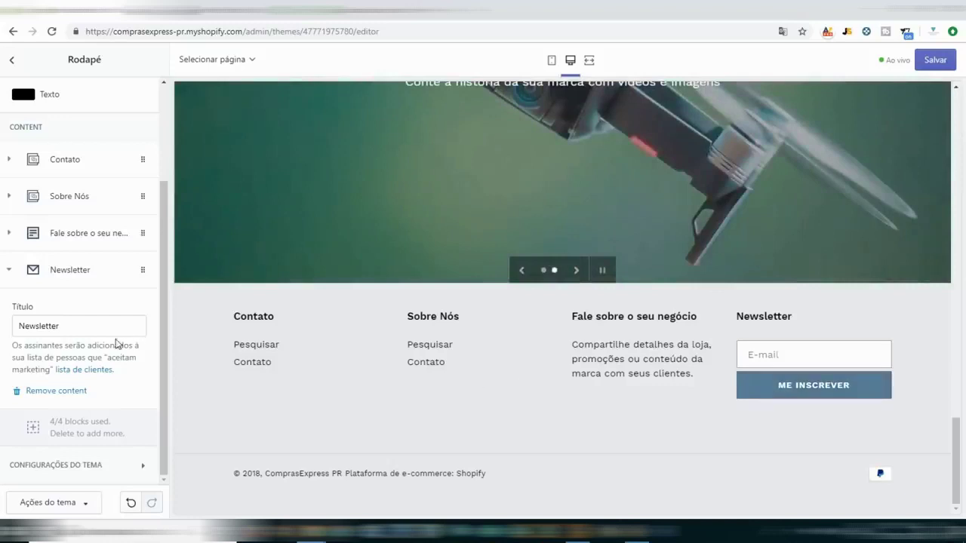
scroll(90, 189, up, 1)
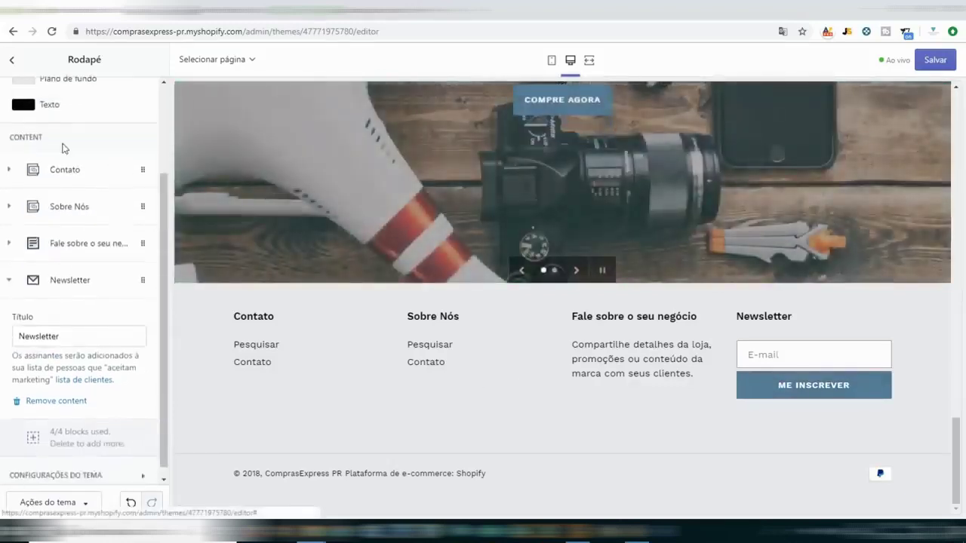
scroll(64, 149, up, 3)
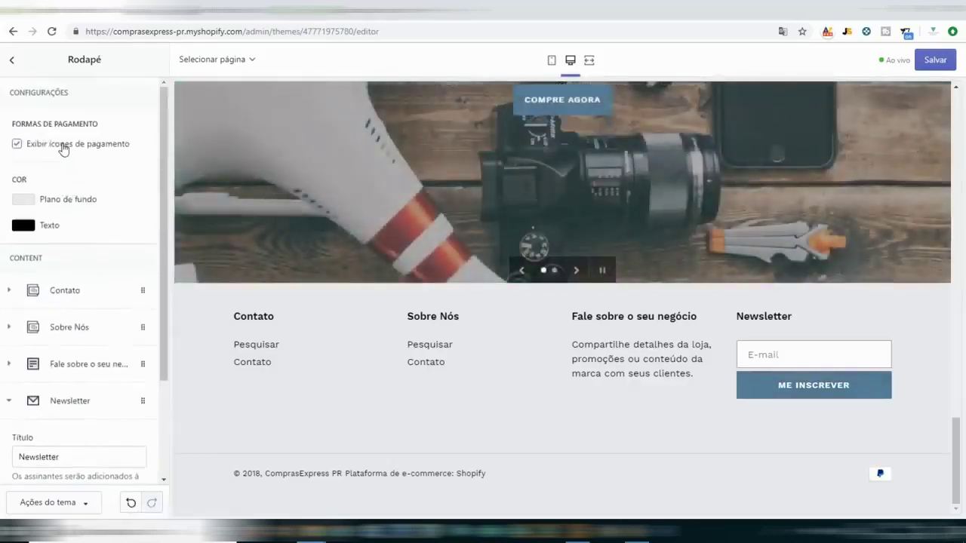
click(12, 60)
click(947, 62)
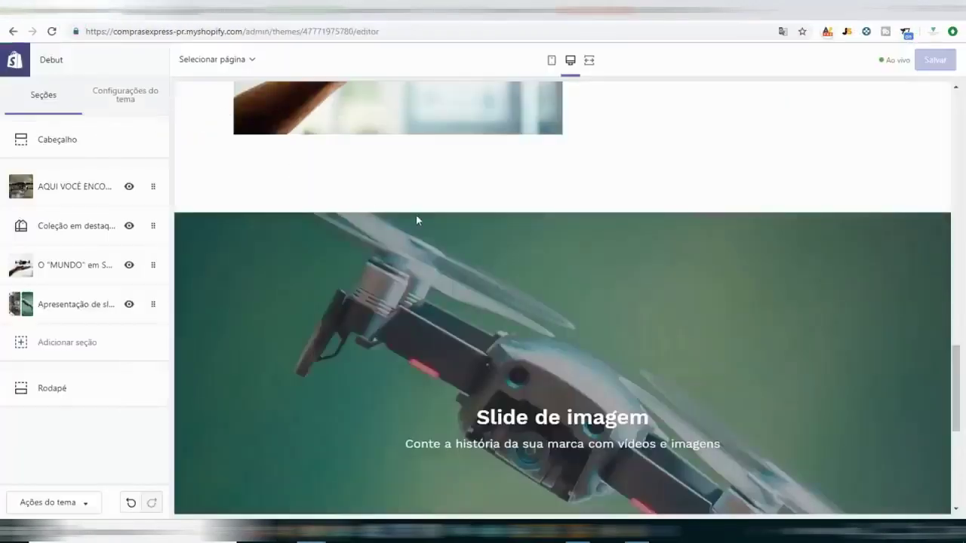
scroll(215, 121, up, 5)
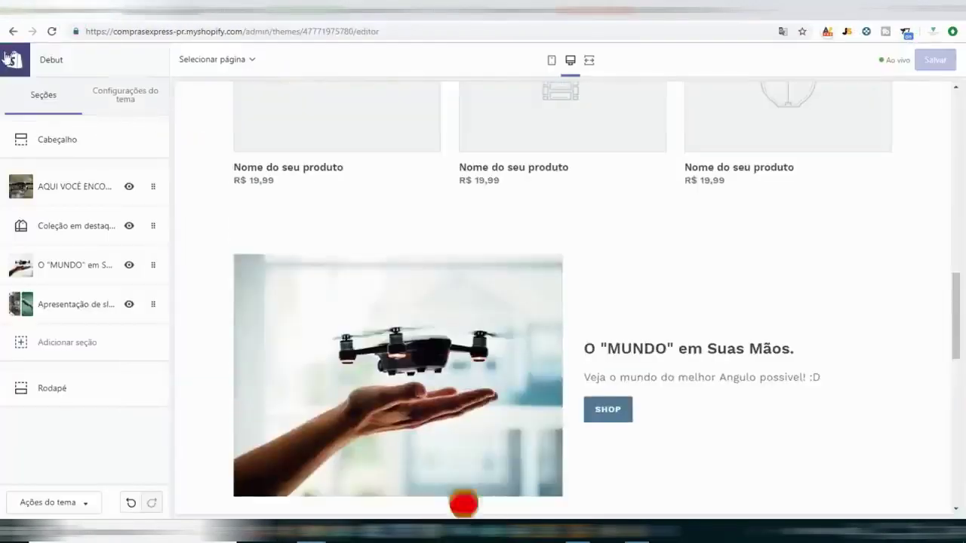
click(22, 71)
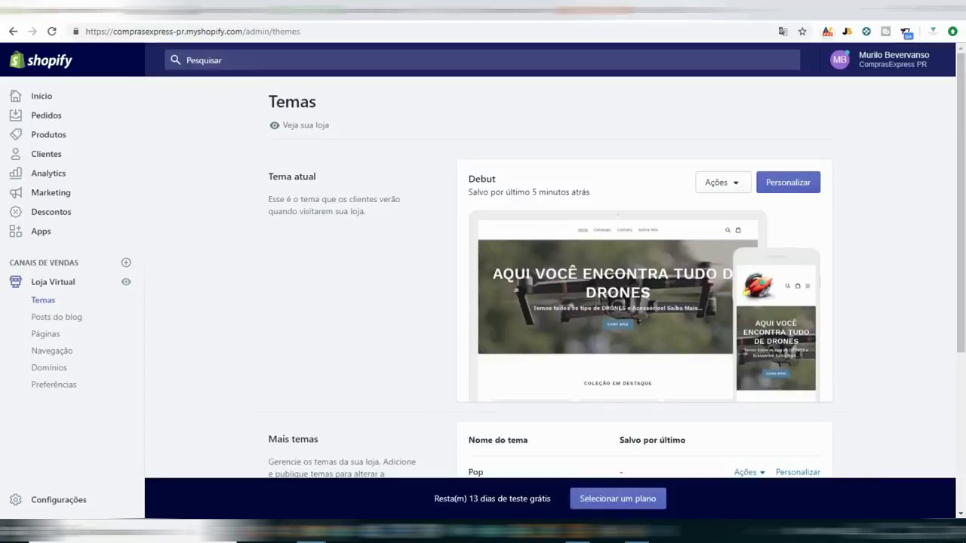
Glance at the AliExpress drone listing, then start a new product from Shopify's Produtos page.
click(661, 10)
scroll(431, 248, down, 2)
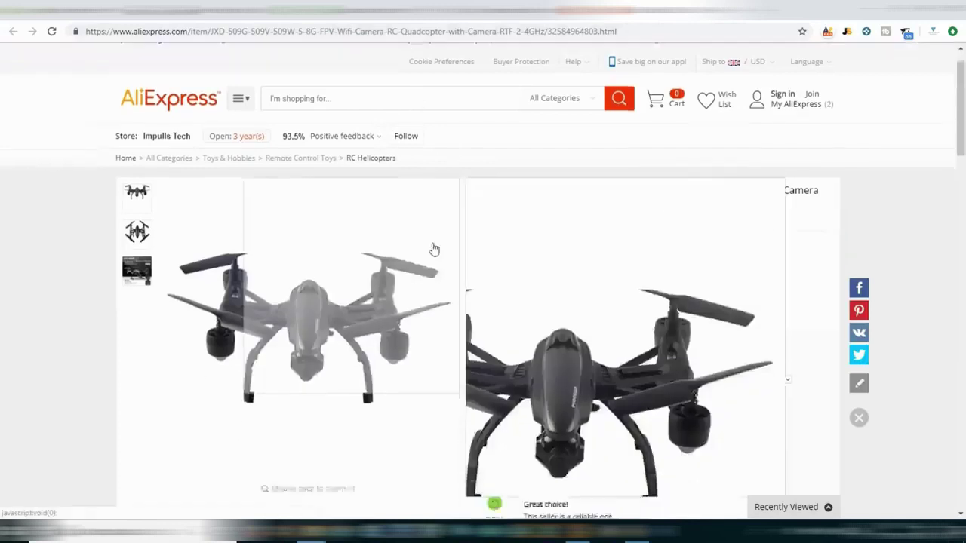
scroll(647, 124, up, 2)
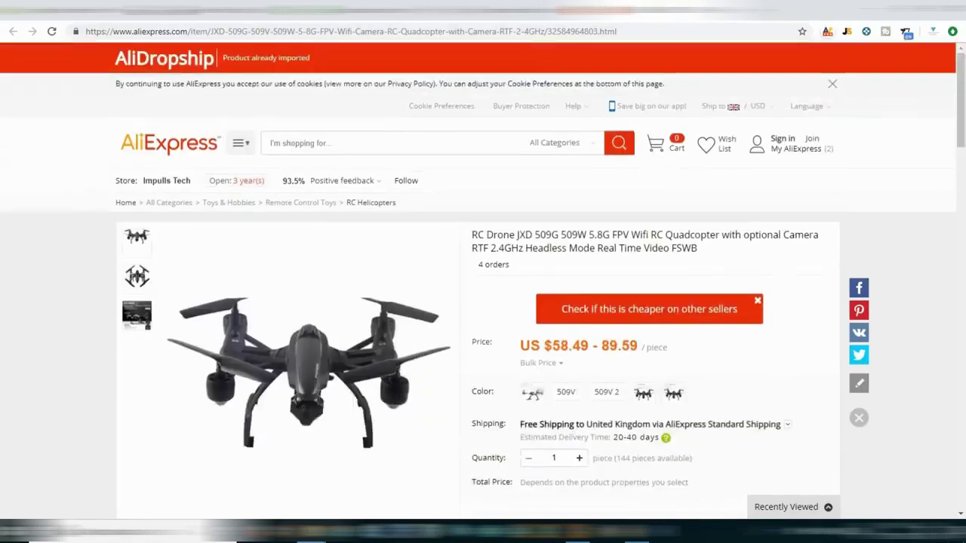
key(ctrl+shift+Tab)
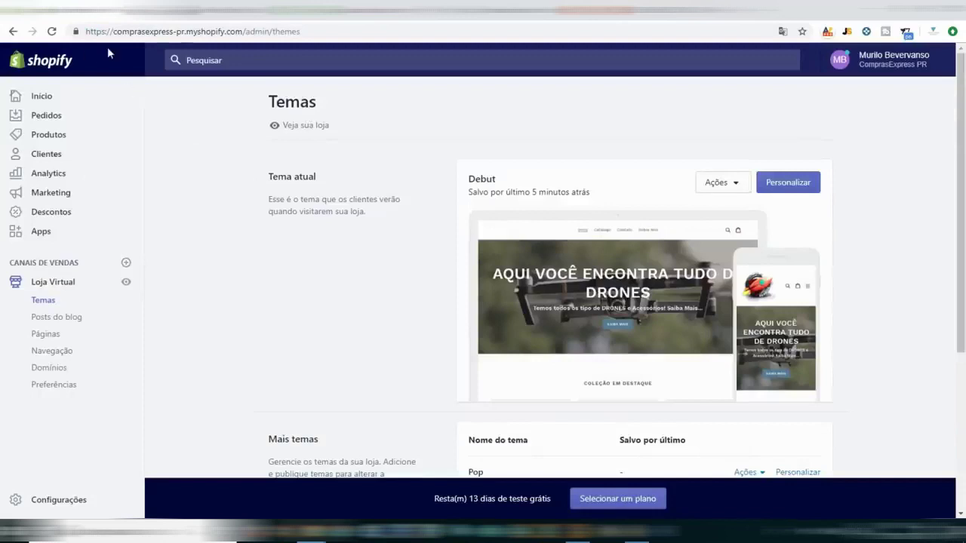
click(47, 136)
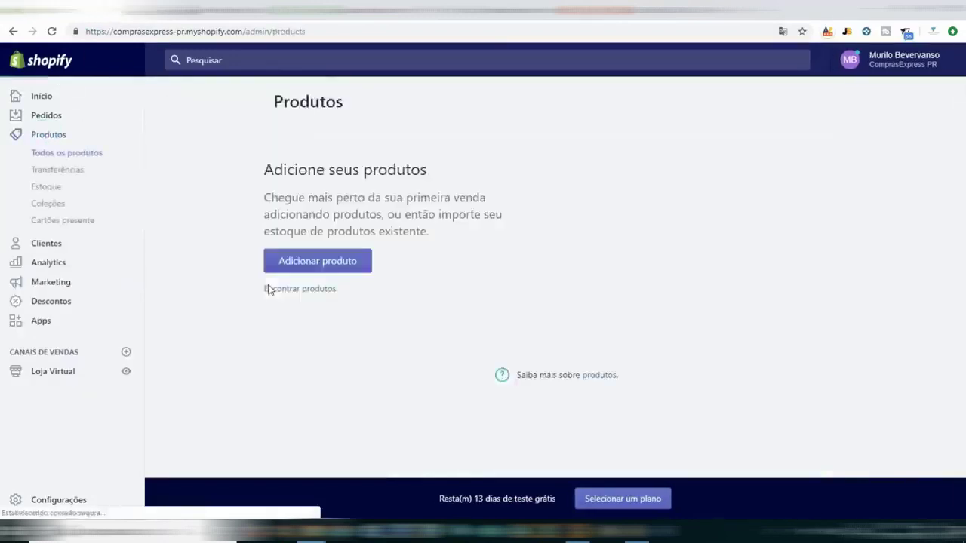
click(335, 358)
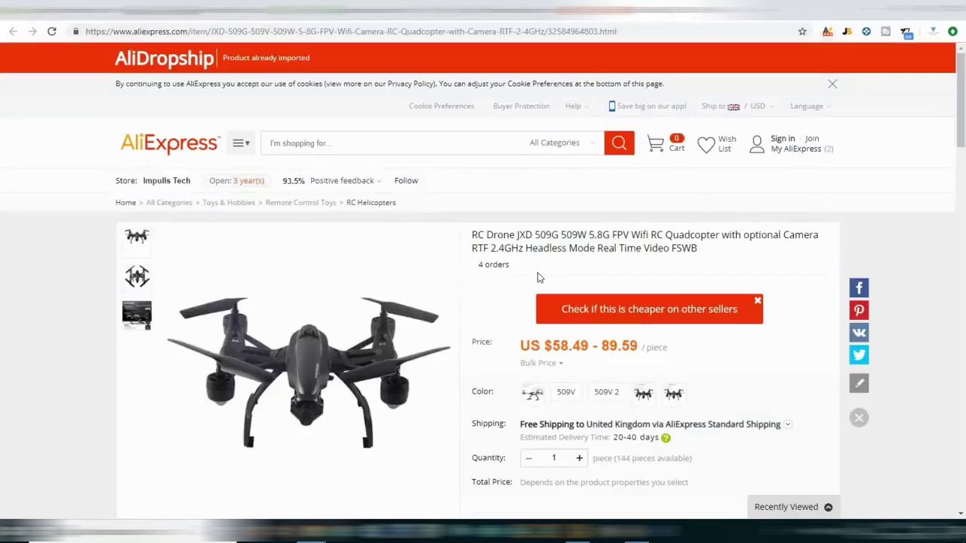
Select the JXD 509G drone's full title and scroll through its specifics and description.
triple_click(564, 239)
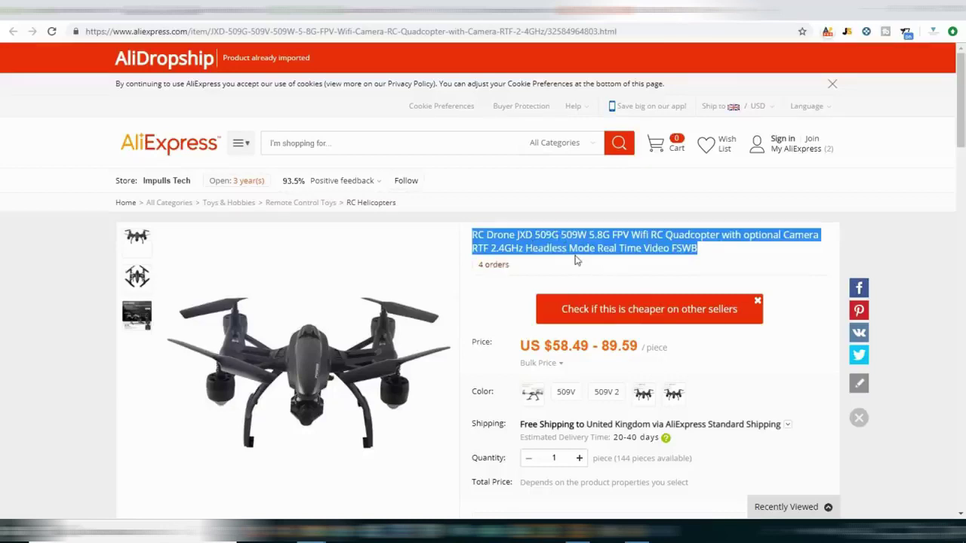
scroll(528, 271, down, 3)
scroll(466, 287, down, 10)
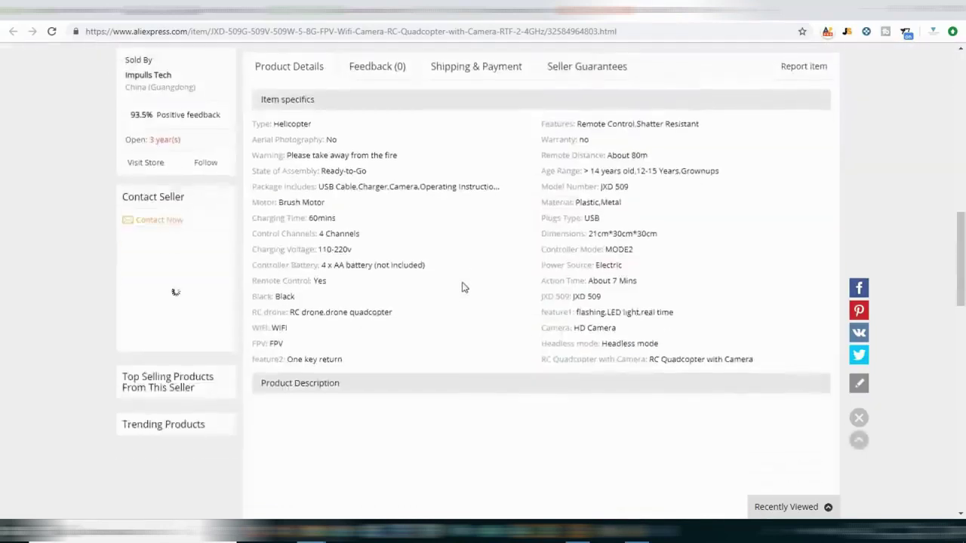
scroll(316, 141, up, 2)
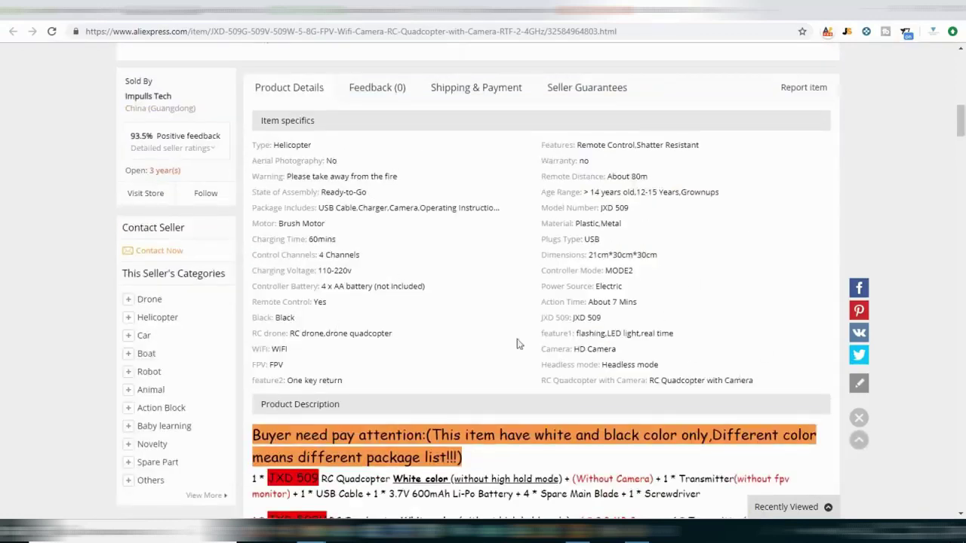
scroll(504, 231, down, 2)
scroll(504, 229, up, 3)
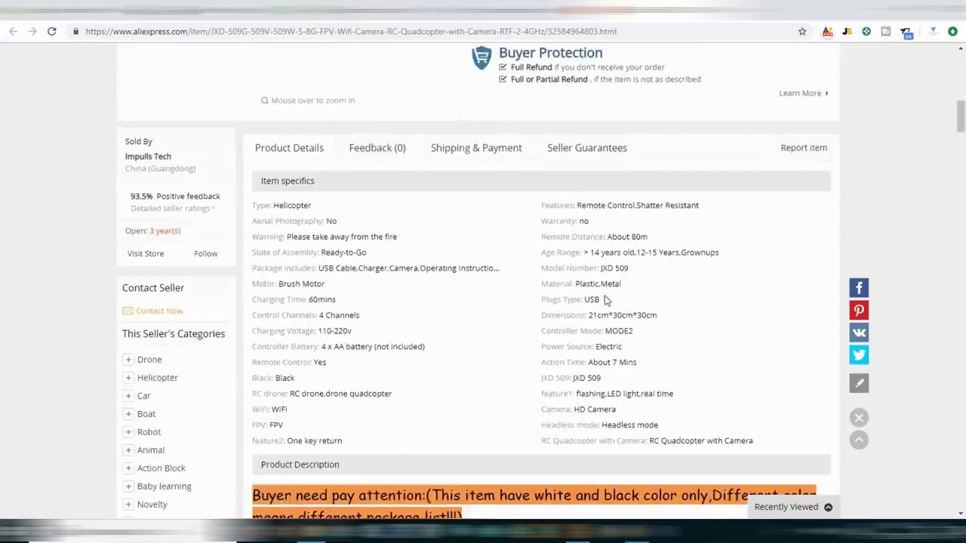
scroll(604, 300, down, 4)
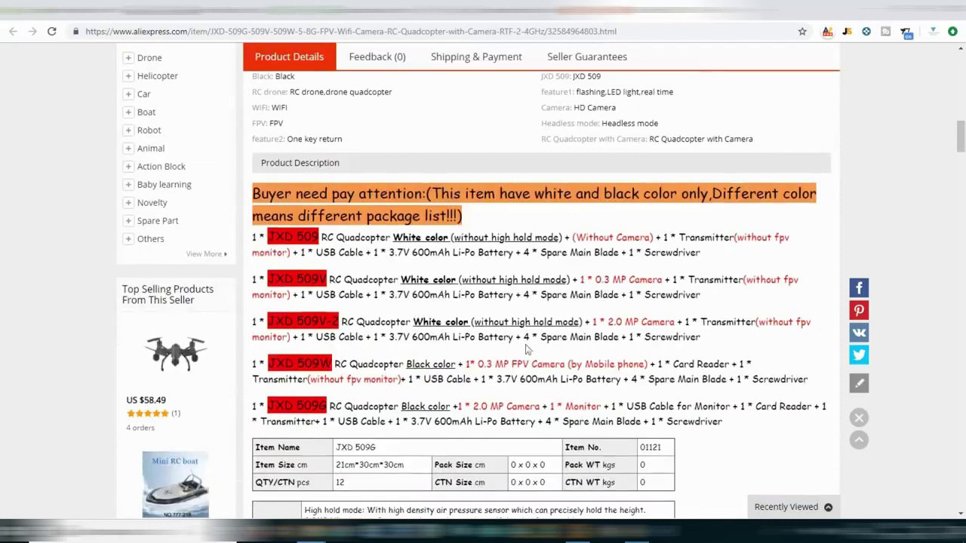
scroll(431, 249, down, 8)
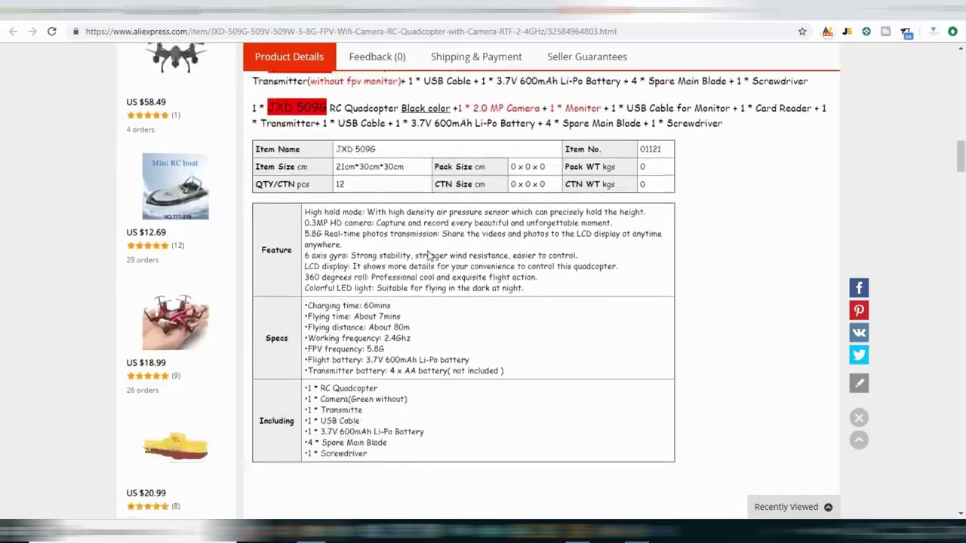
scroll(419, 253, up, 13)
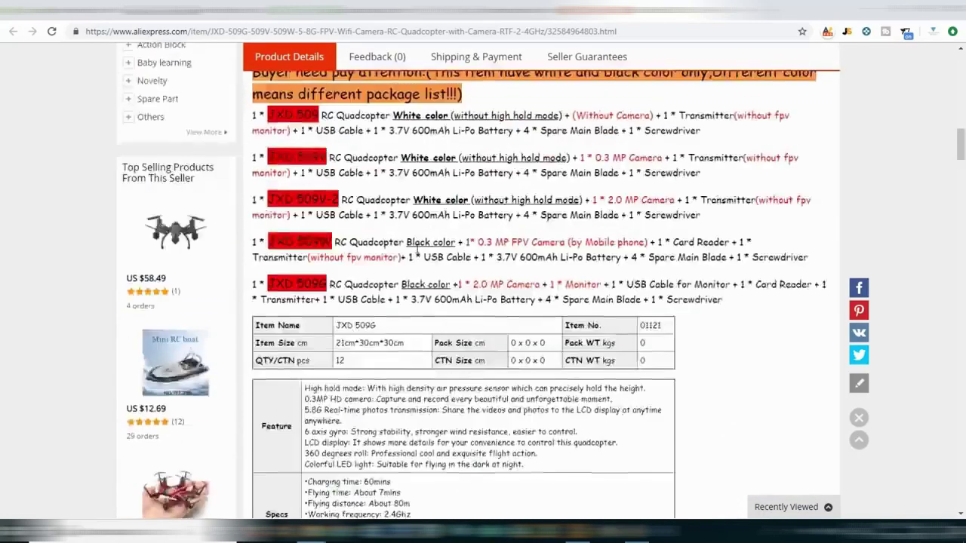
scroll(417, 254, up, 3)
scroll(414, 248, down, 12)
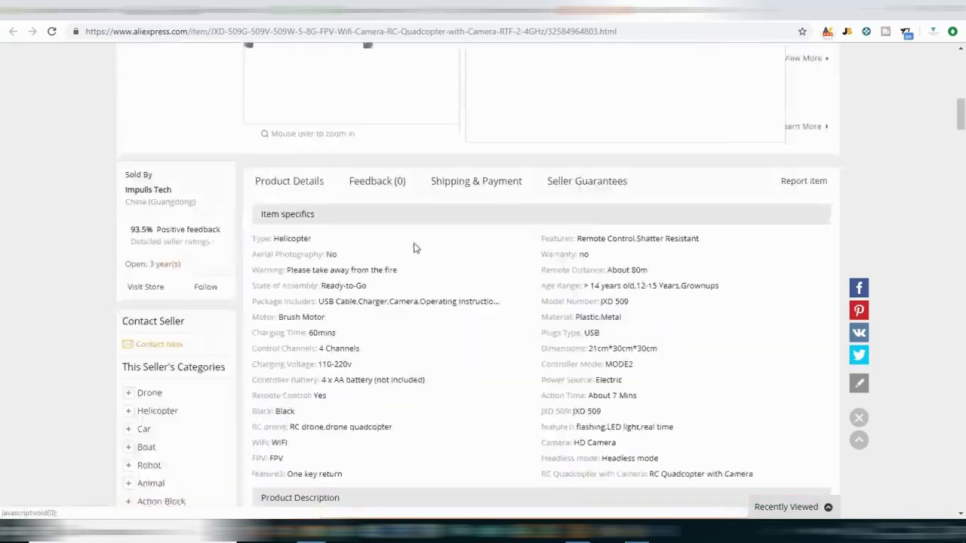
scroll(414, 248, up, 1)
scroll(414, 248, down, 8)
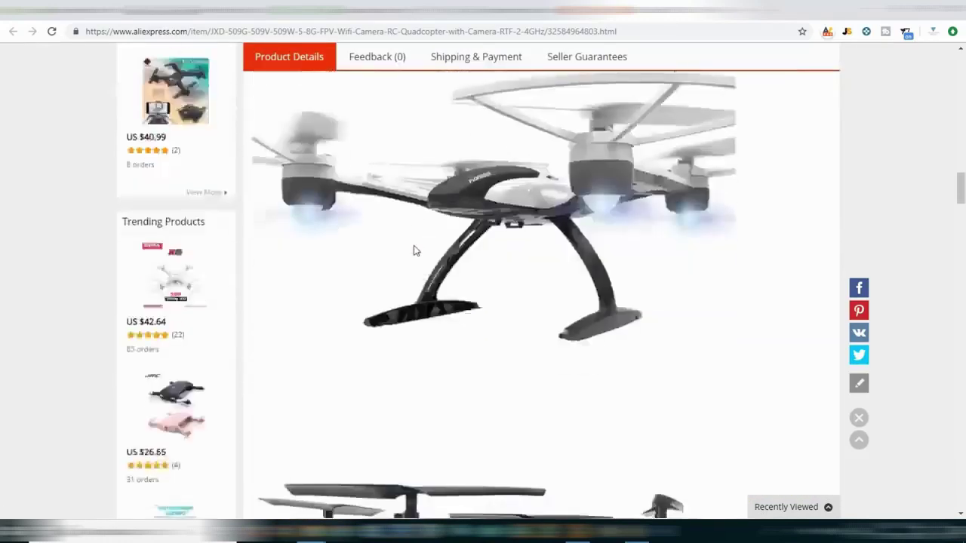
scroll(436, 254, up, 2)
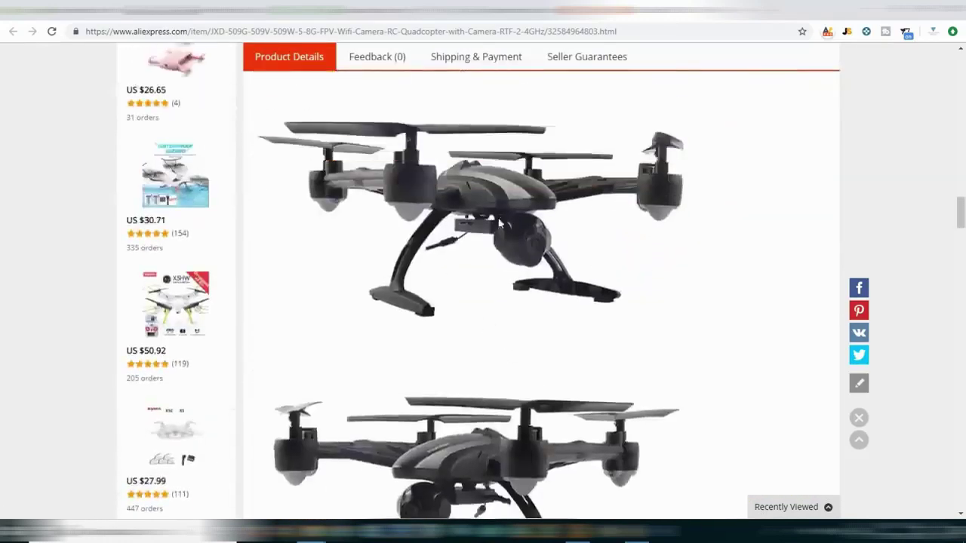
Try the context menus on the listing's drone images to find the photo to save.
right_click(505, 194)
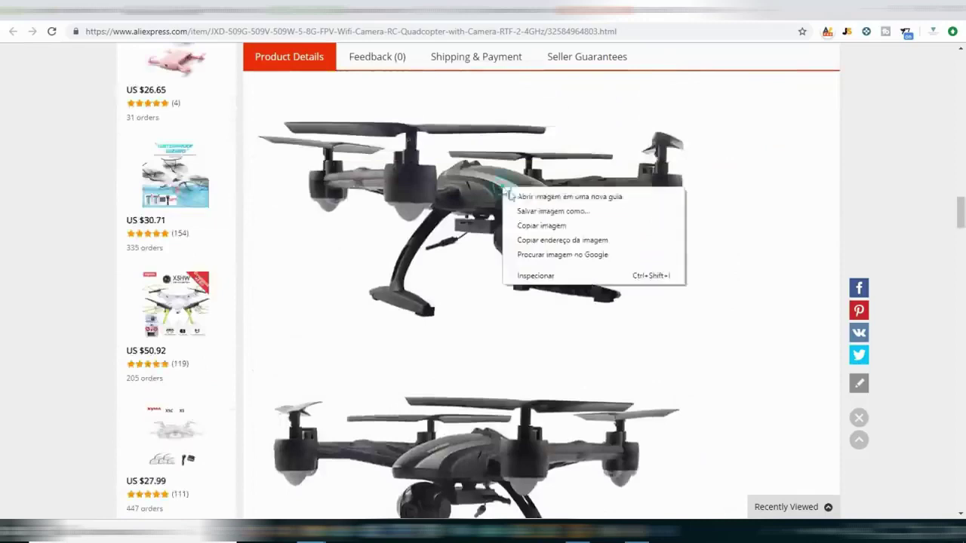
click(755, 208)
scroll(555, 231, up, 5)
scroll(556, 232, up, 15)
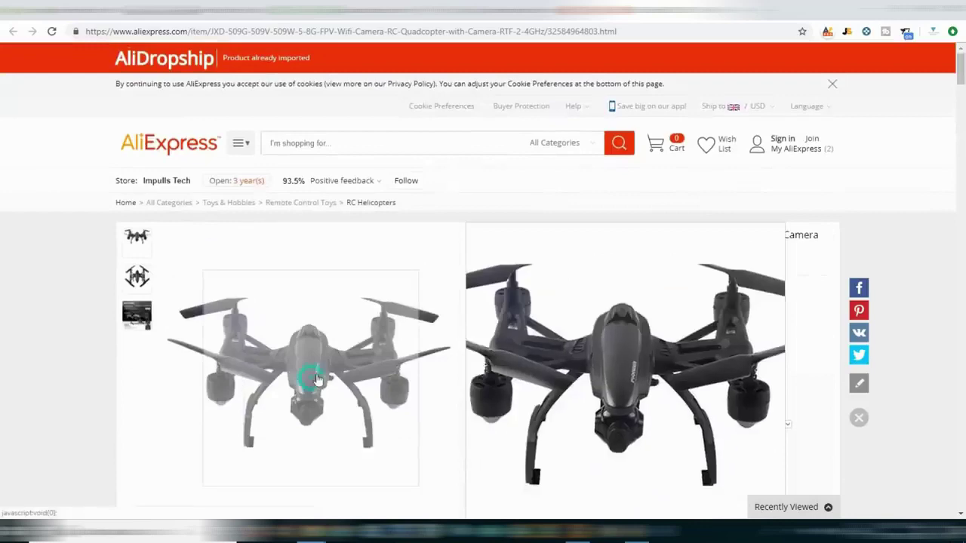
right_click(318, 375)
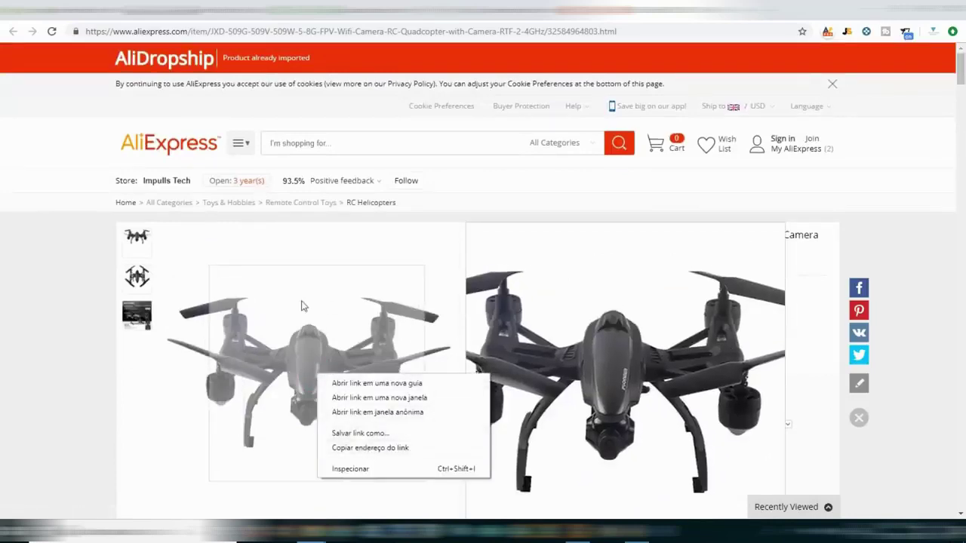
click(625, 276)
scroll(628, 280, down, 13)
scroll(611, 286, down, 15)
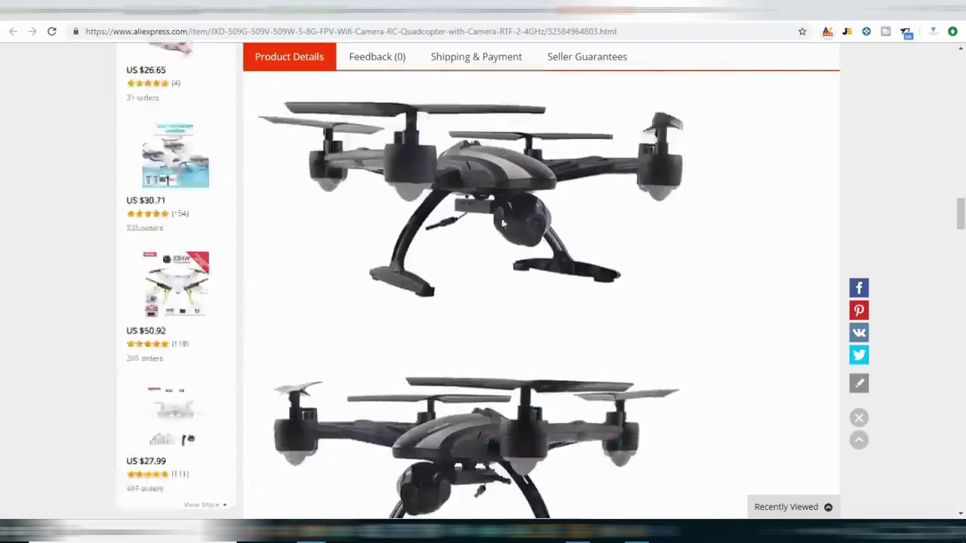
scroll(476, 242, up, 1)
Save the large drone photo to Área de Trabalho as DRONE.
right_click(474, 252)
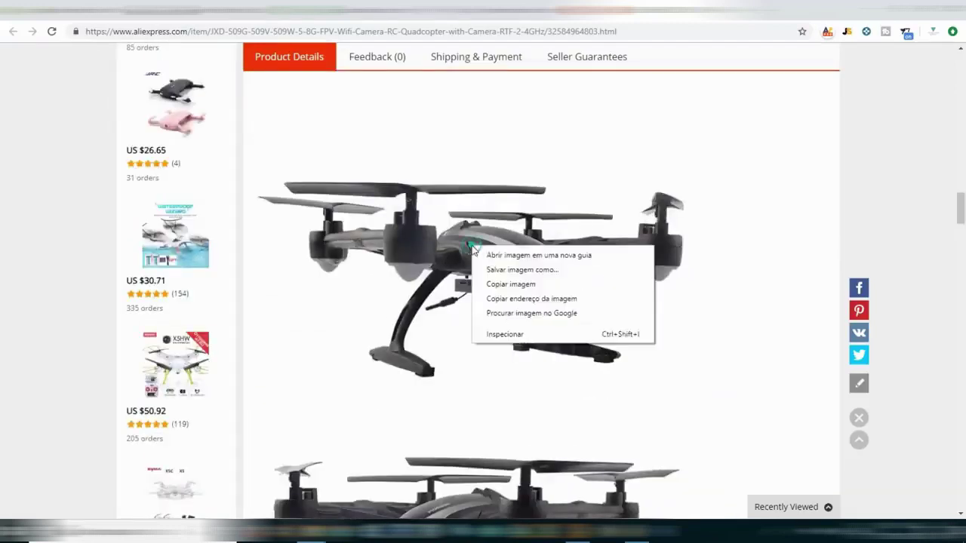
click(506, 271)
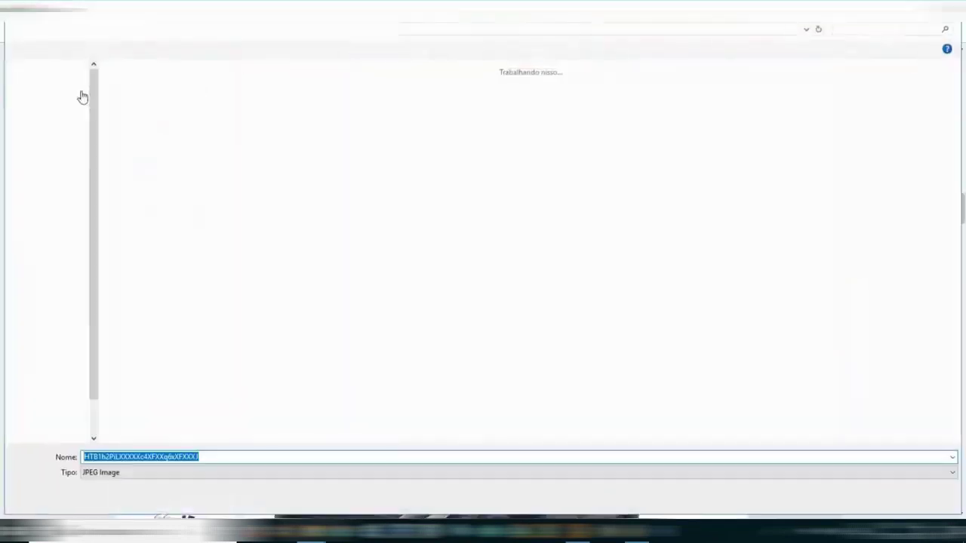
click(56, 89)
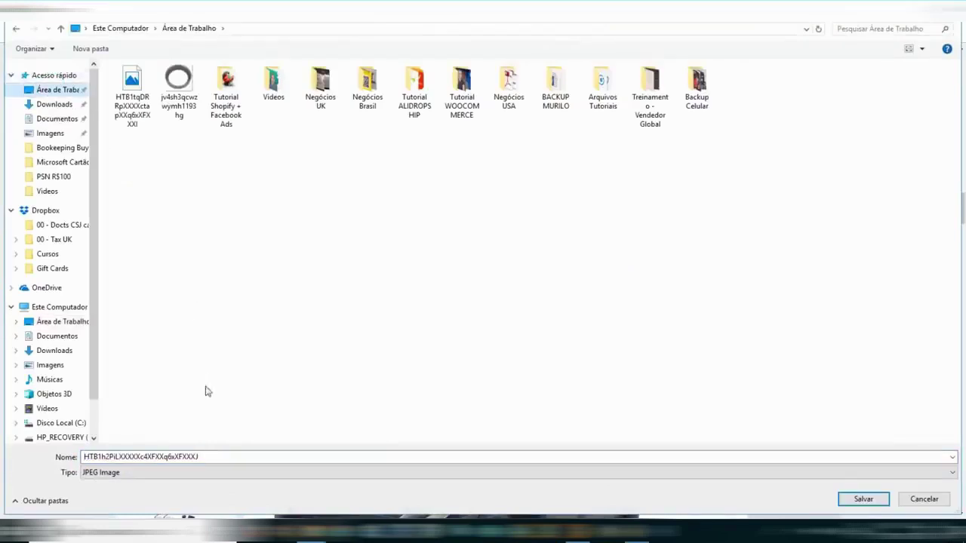
double_click(212, 457)
text(DRO)
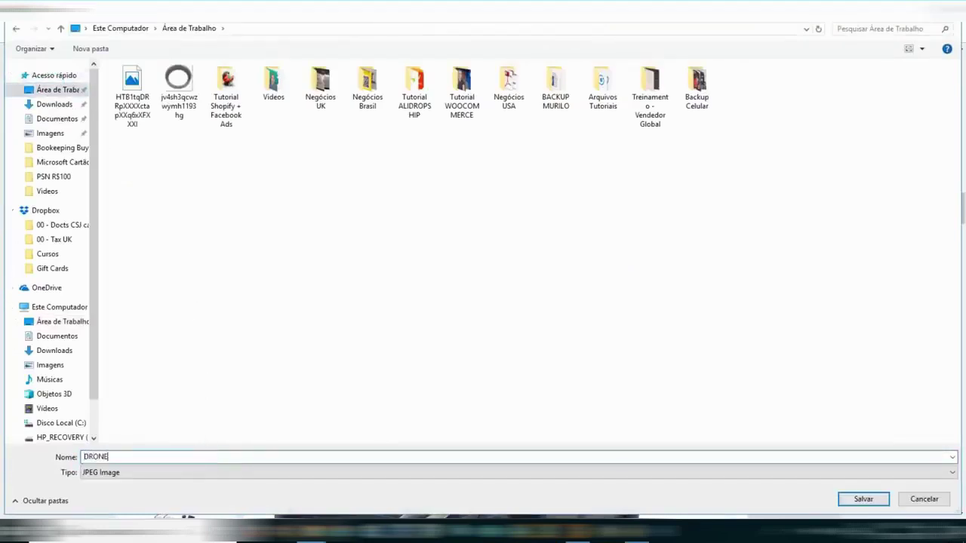
text(NE)
key(Return)
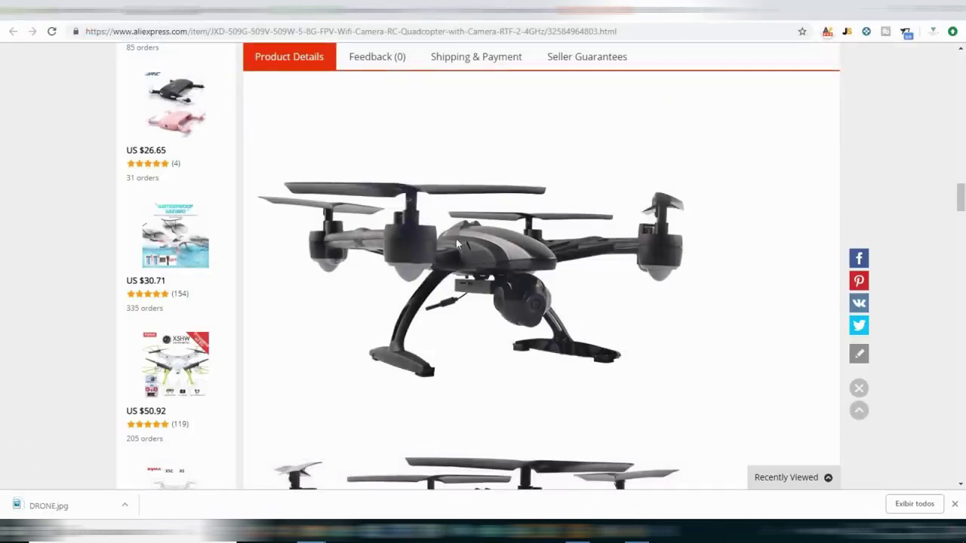
Scroll through the listing's price (US $58.49 - 89.59) and shipping details.
scroll(456, 241, down, 10)
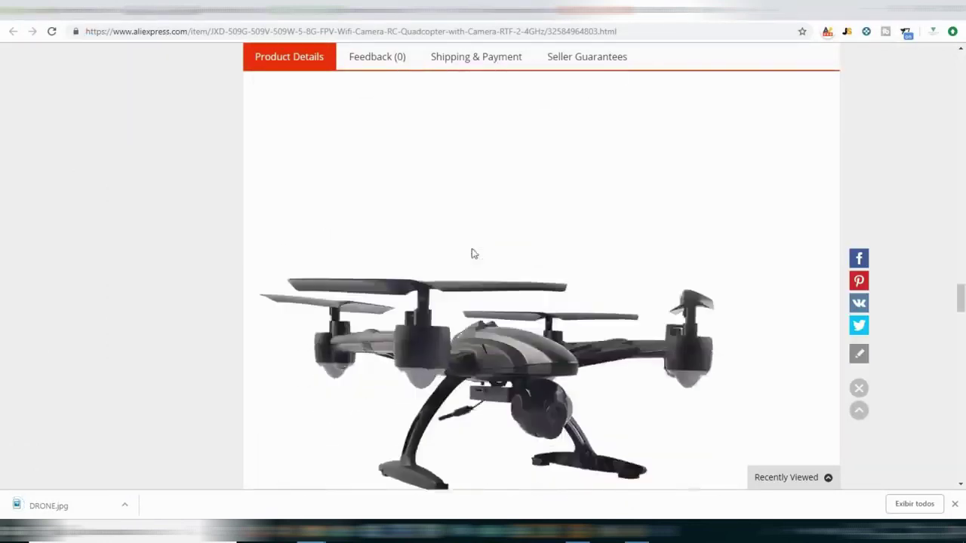
scroll(472, 257, down, 12)
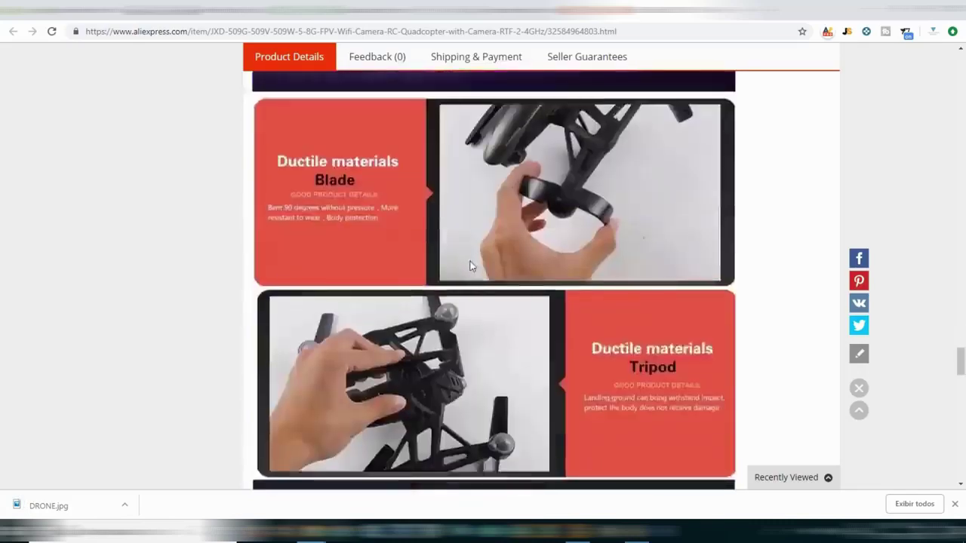
scroll(470, 266, down, 2)
scroll(2, 400, up, 20)
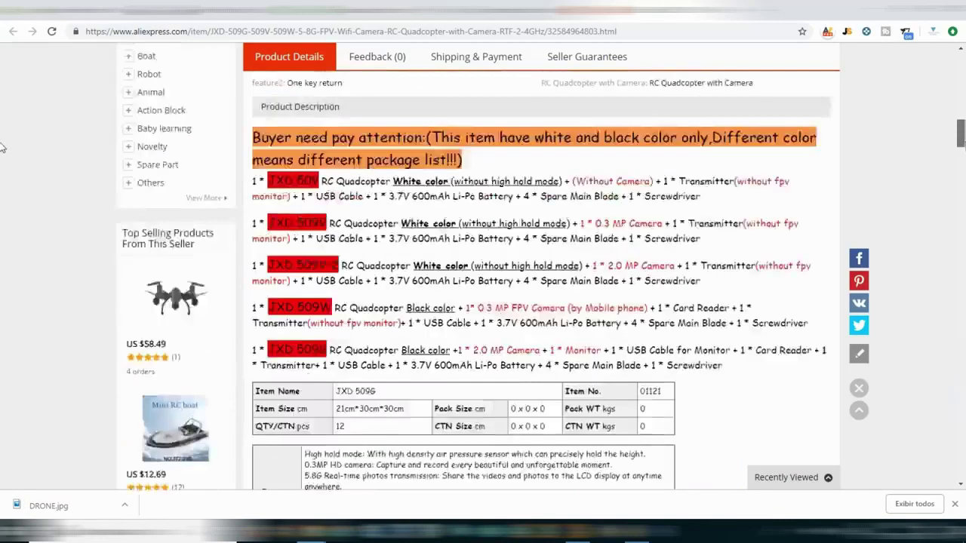
scroll(1, 147, up, 4)
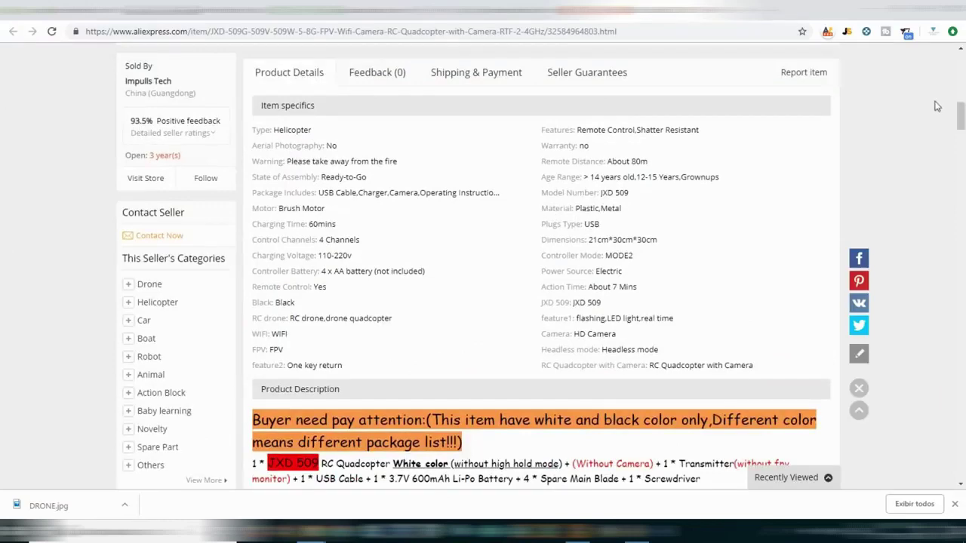
scroll(958, 113, up, 8)
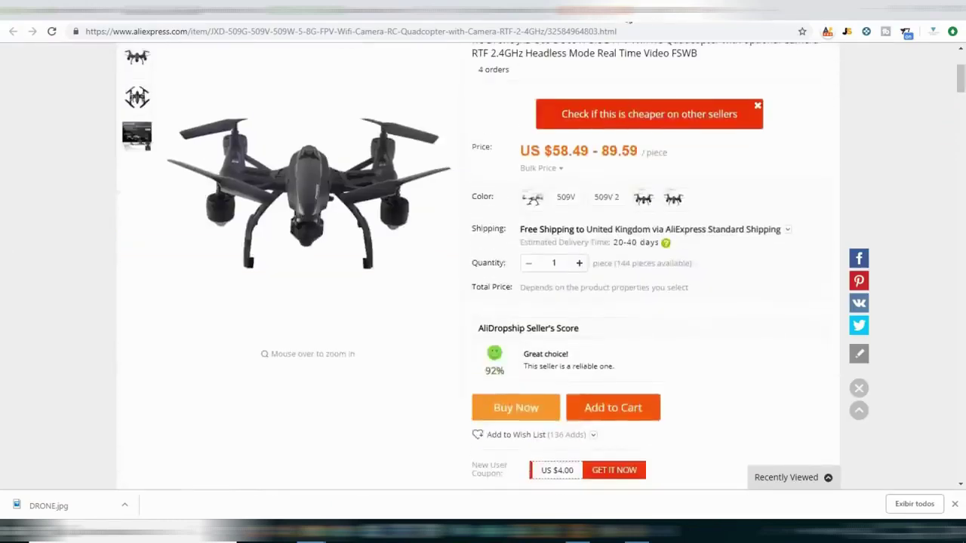
Copy the drone title line from the Word notes into the Shopify product title.
key(ctrl+Tab)
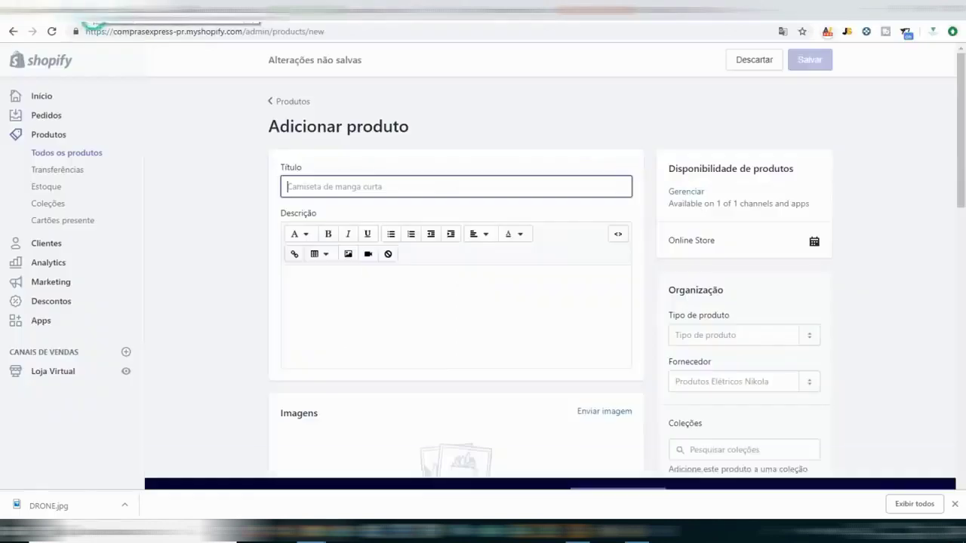
key(alt+Tab)
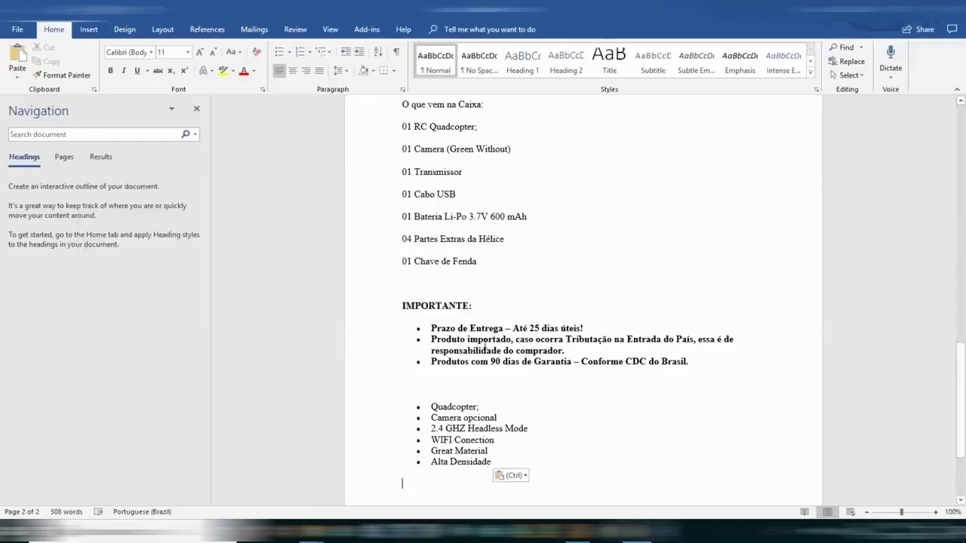
scroll(488, 262, up, 10)
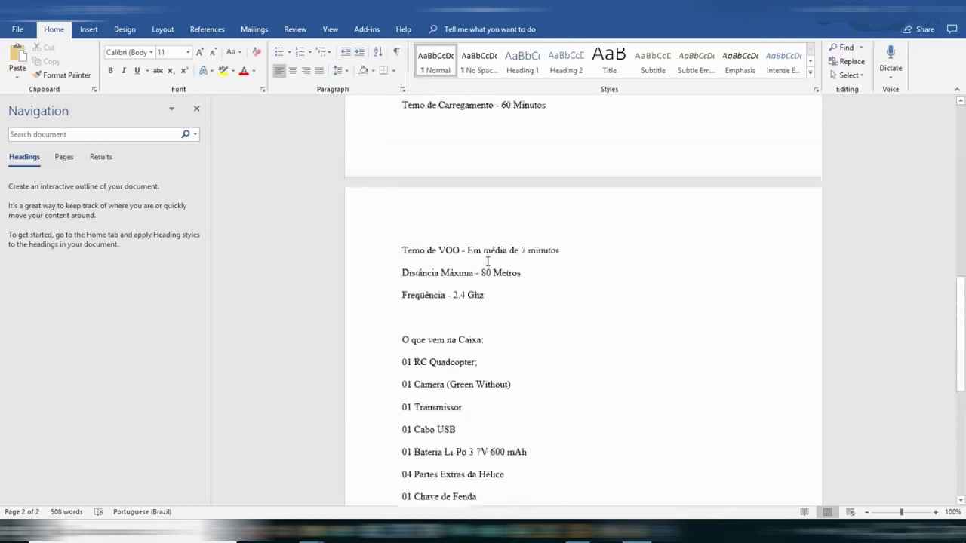
scroll(483, 260, up, 1)
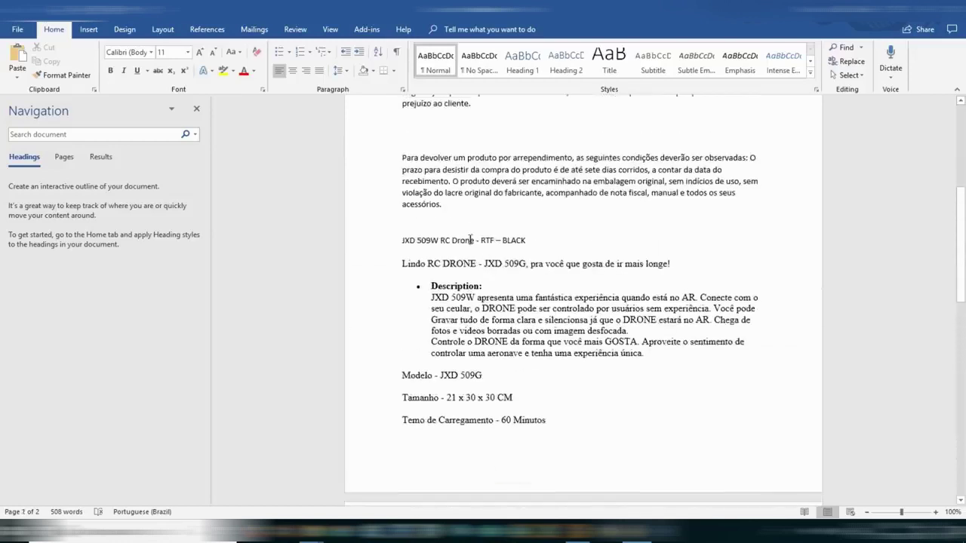
triple_click(470, 239)
key(ctrl+c)
key(alt+Tab)
key(ctrl+v)
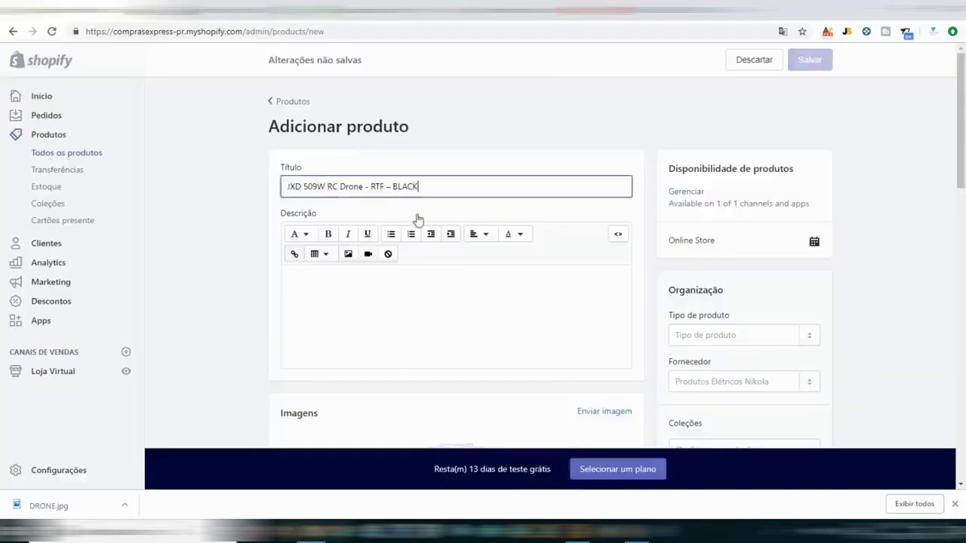
Edit the title to 'DRONE JXD 509W RC - RTF – BLACK', removing the duplicate 'Drone'.
key(Home)
text(DR)
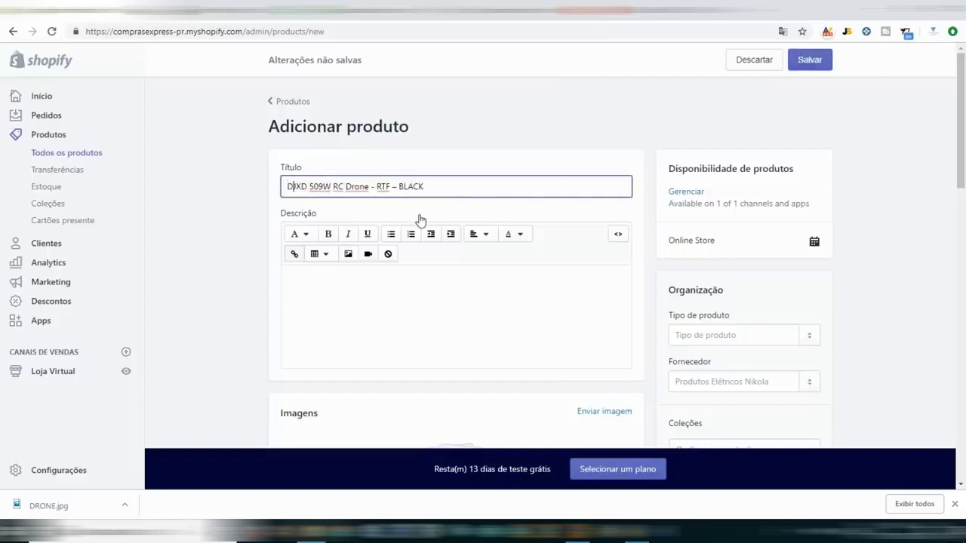
text(ONE)
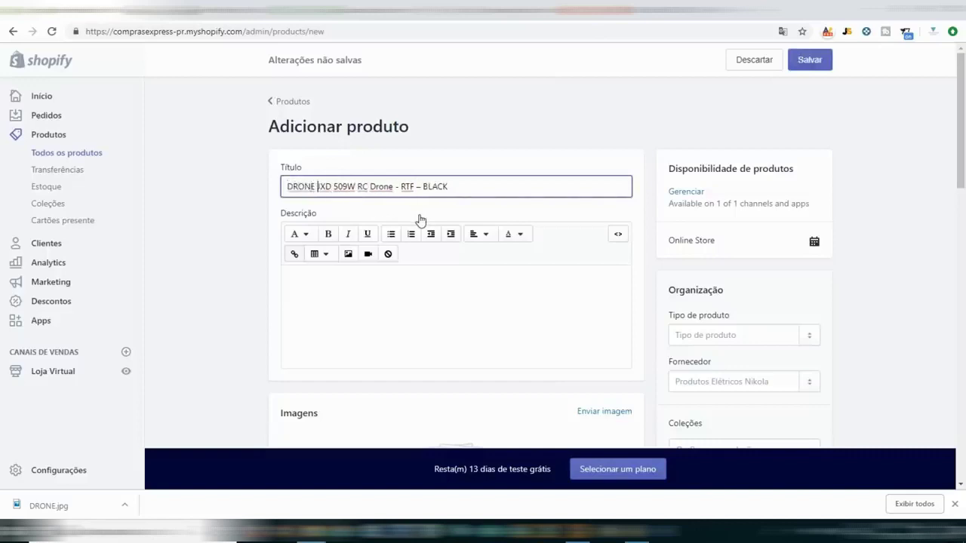
double_click(383, 186)
key(BackSpace)
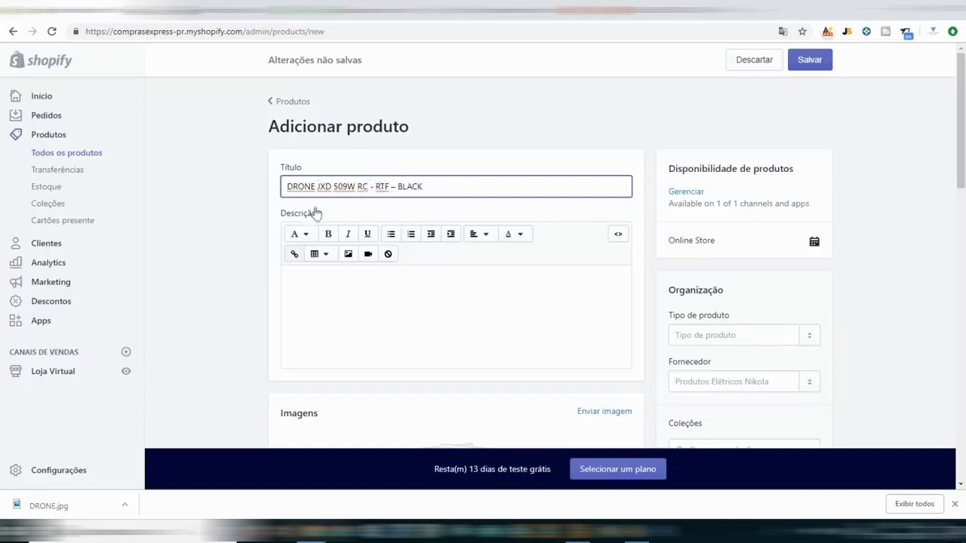
Open the description with 'Você gostaria de ver o Mundo de cima!?!' and paste the Word drone details below.
click(509, 344)
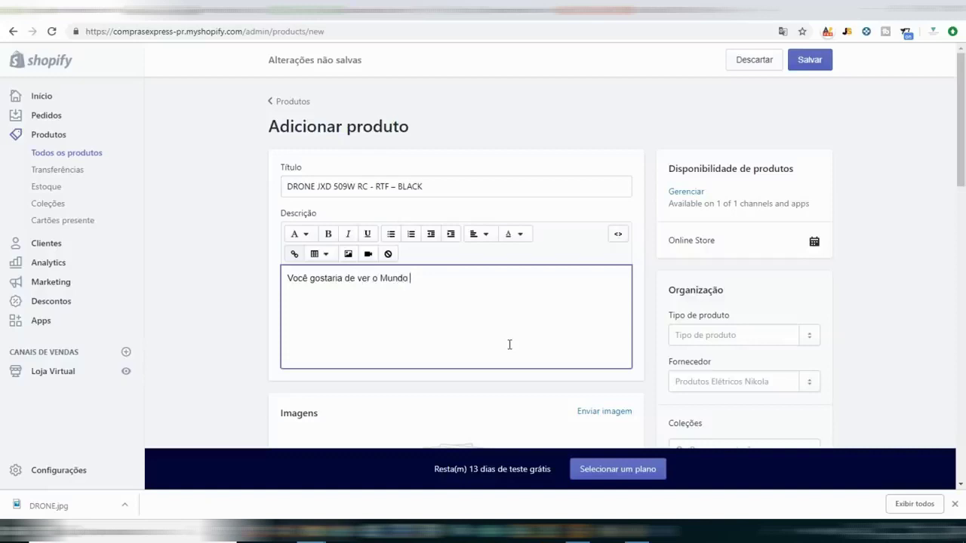
text(e cima!?!)
key(alt+Tab)
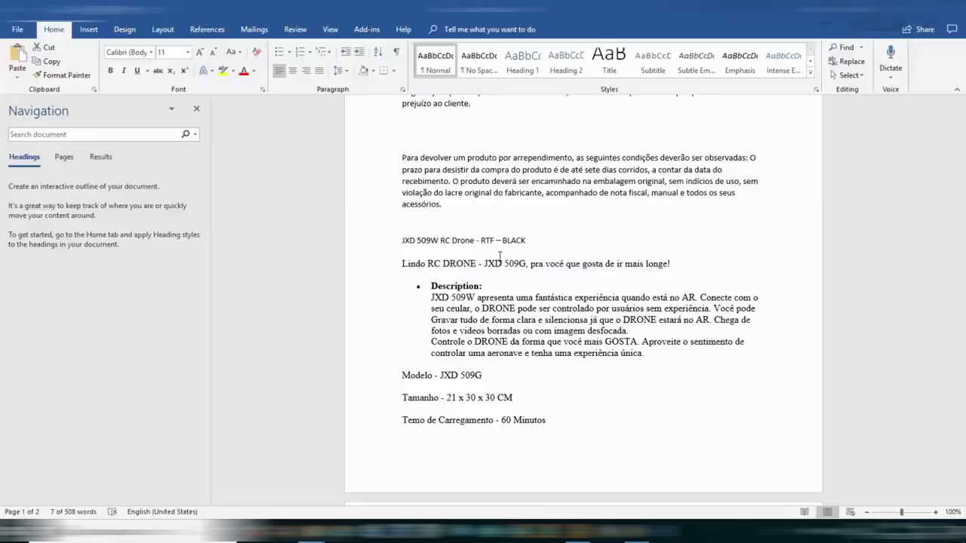
scroll(524, 274, up, 2)
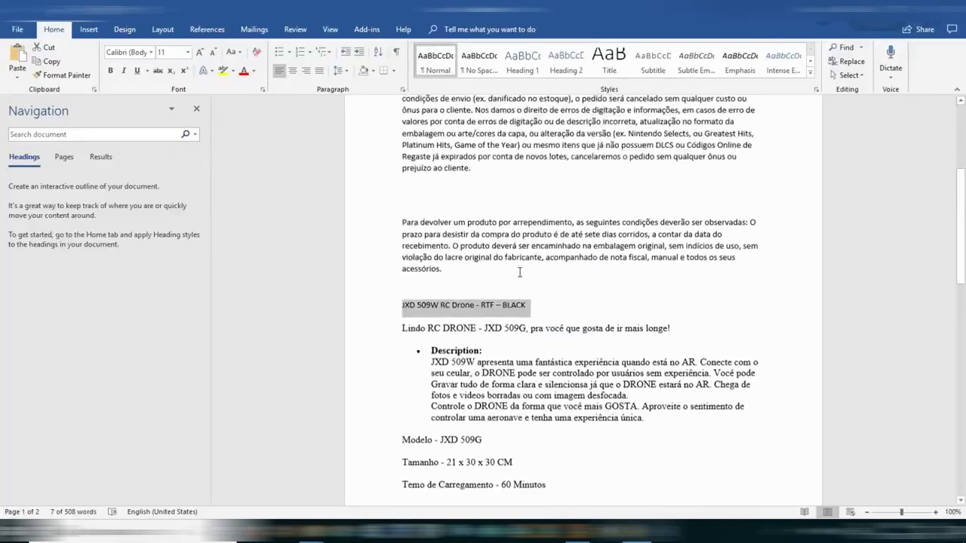
scroll(415, 241, down, 3)
drag(401, 234, 689, 386)
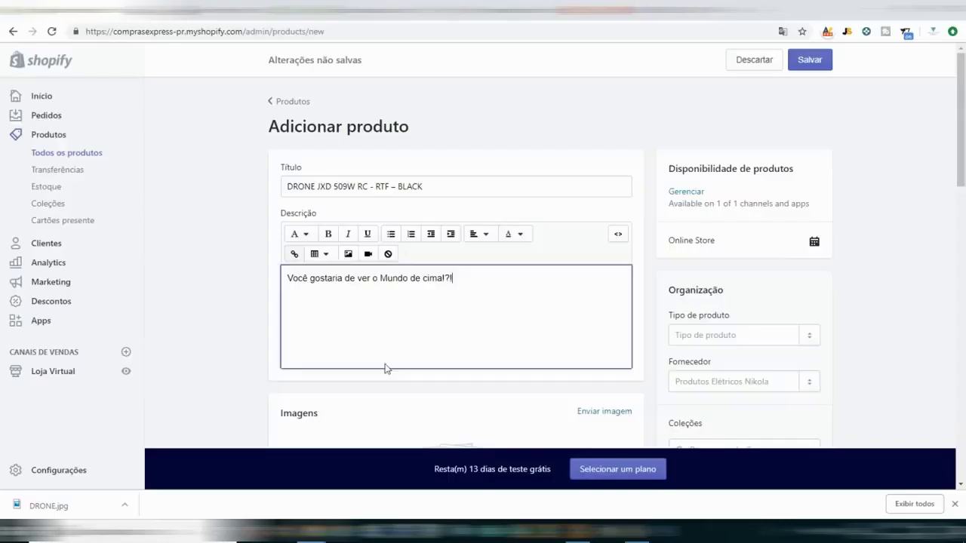
click(385, 368)
click(517, 293)
key(Return)
key(Return)
key(ctrl+v)
Upload DRONE.jpg as the product image and close the Chrome download bar.
scroll(669, 259, down, 3)
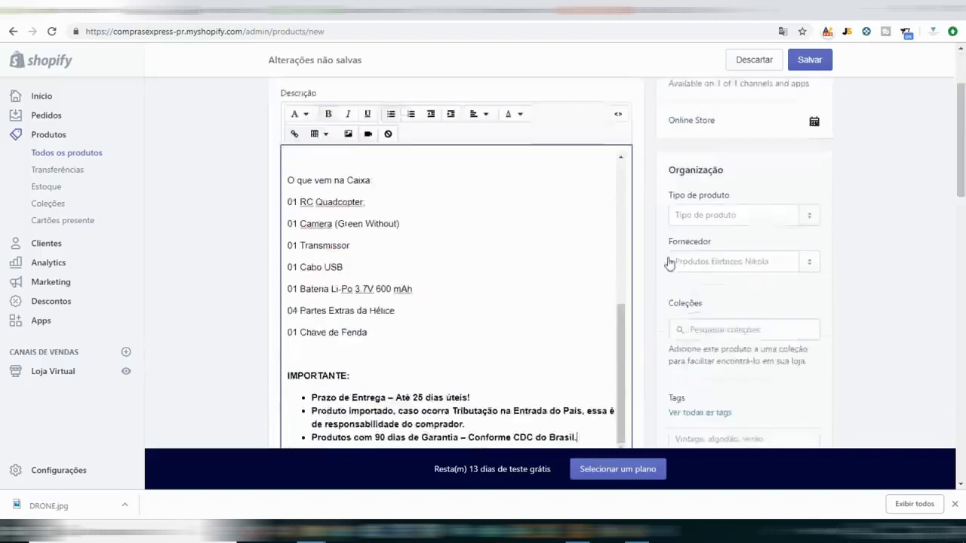
scroll(649, 274, down, 2)
scroll(649, 274, up, 8)
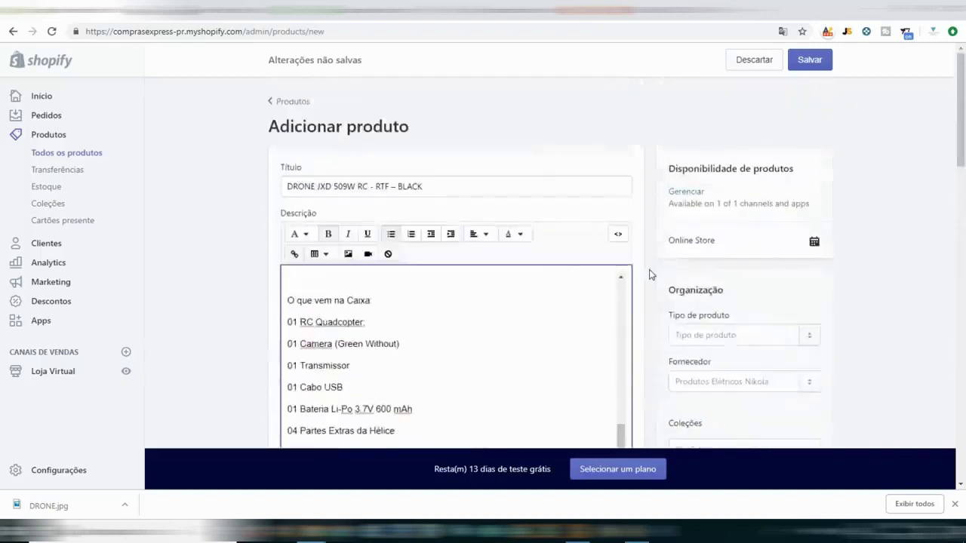
scroll(549, 342, up, 1)
click(642, 233)
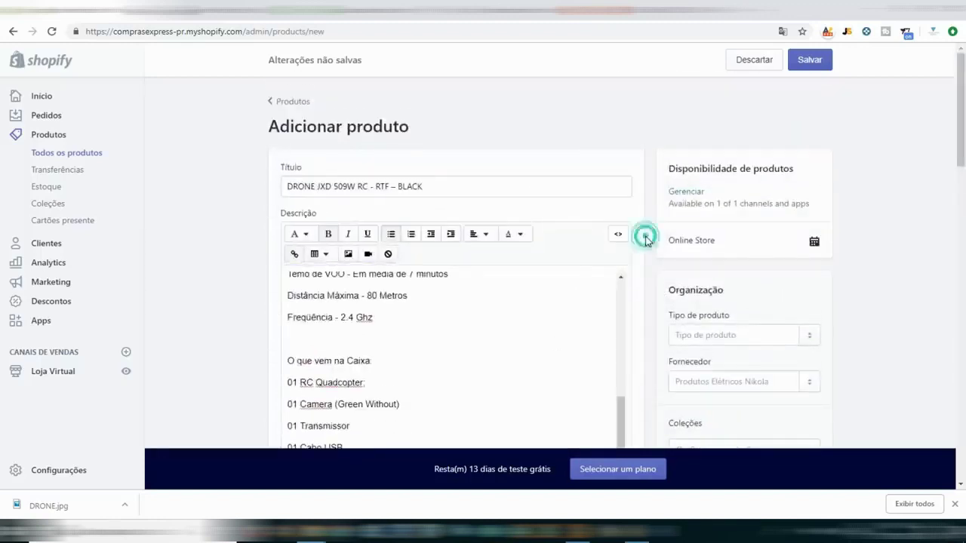
scroll(646, 242, down, 2)
scroll(645, 241, down, 5)
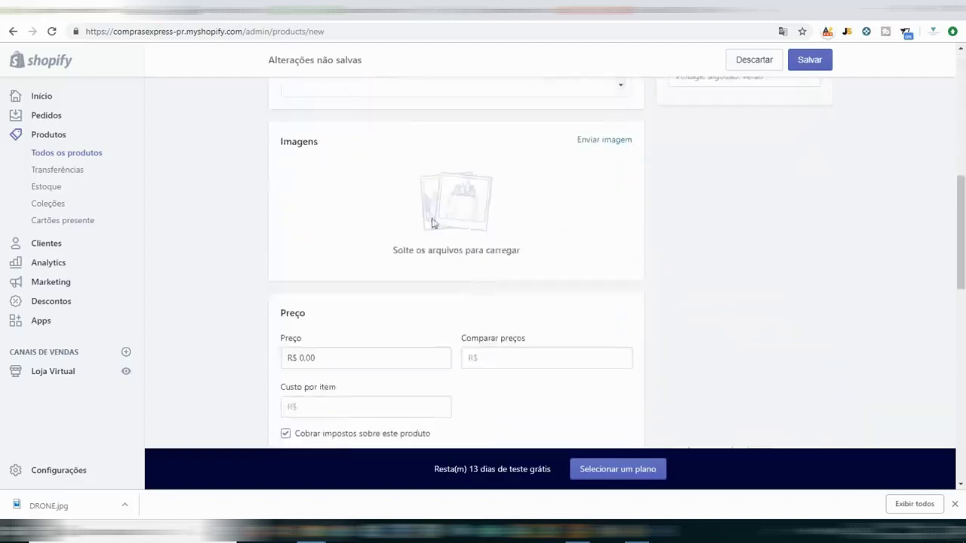
click(604, 140)
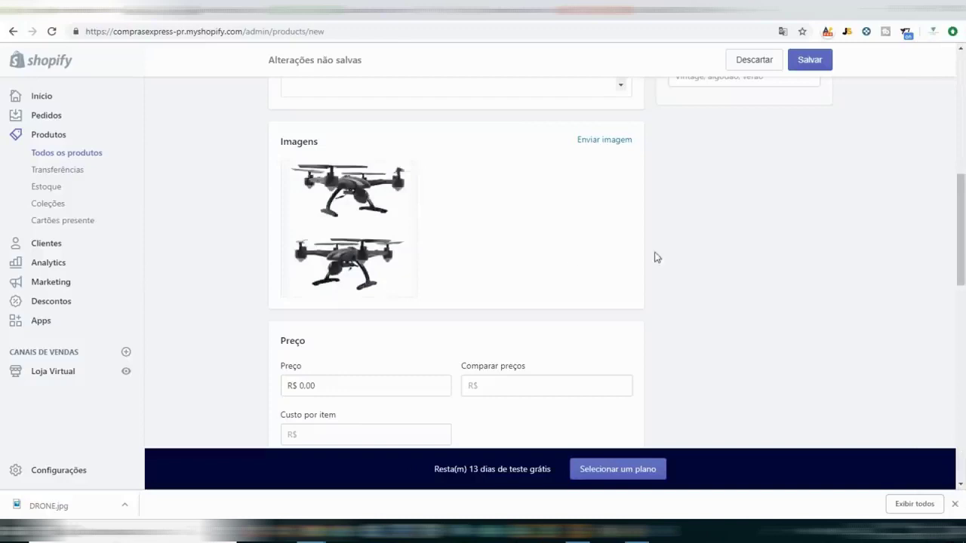
scroll(655, 256, down, 2)
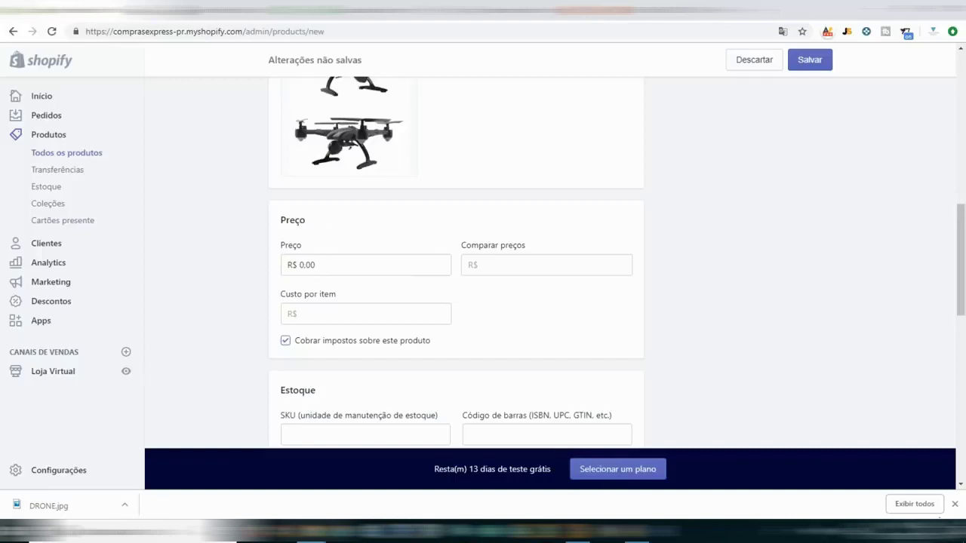
click(955, 505)
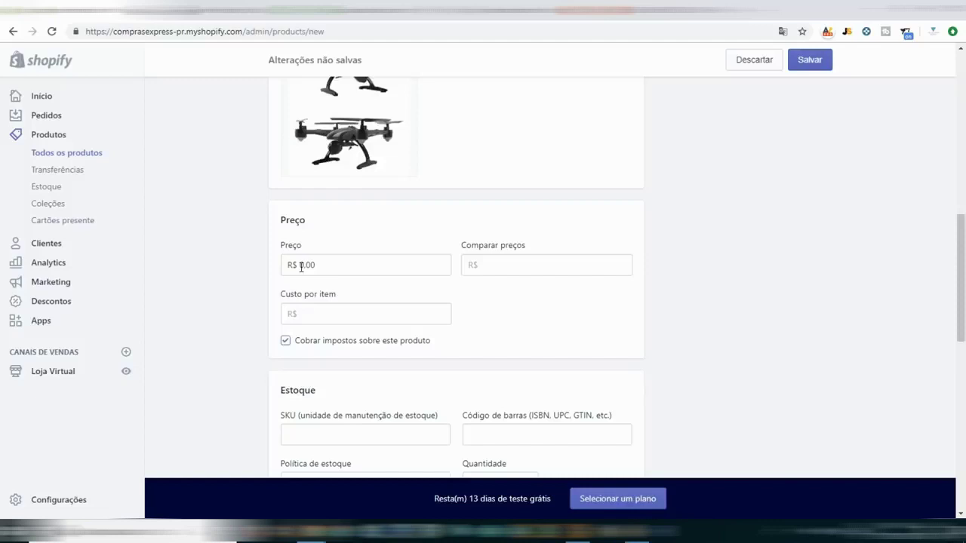
Check the AliExpress supplier price 58.49 and set the product price to 399.90.
click(671, 13)
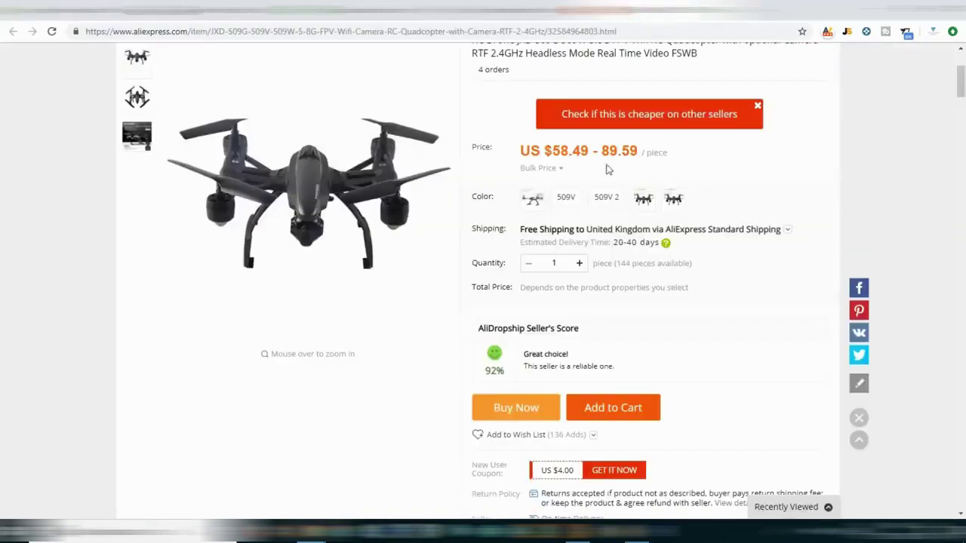
double_click(577, 151)
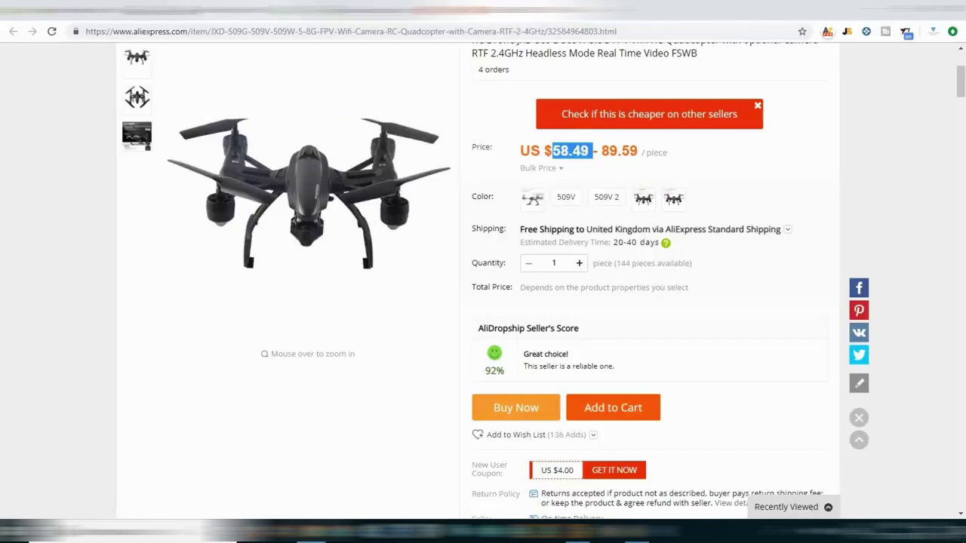
click(124, 9)
click(340, 266)
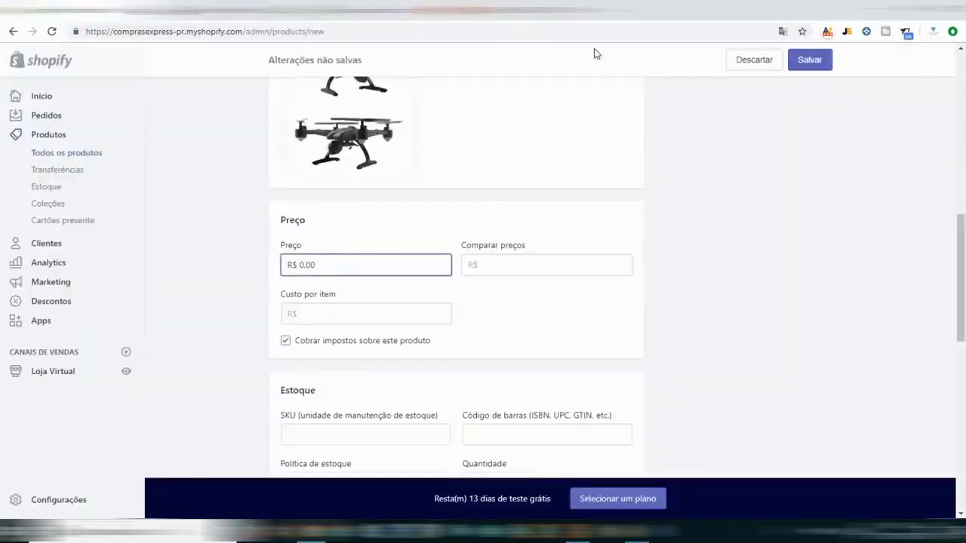
text(399)
key(BackSpace)
key(BackSpace)
key(BackSpace)
text(399.90)
key(Tab)
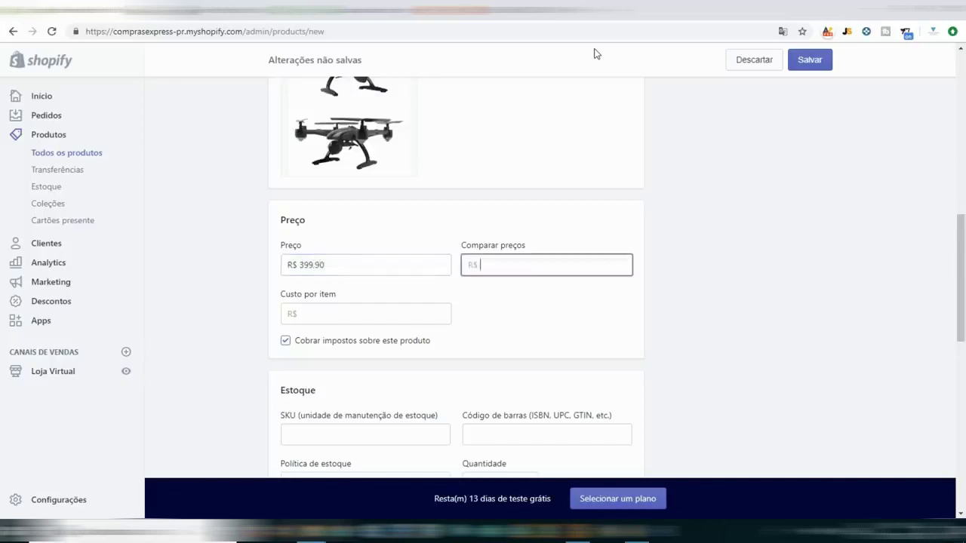
Set compare-at price 499 and cost per item 240,00, giving a 40% margin.
text(499.90)
key(Tab)
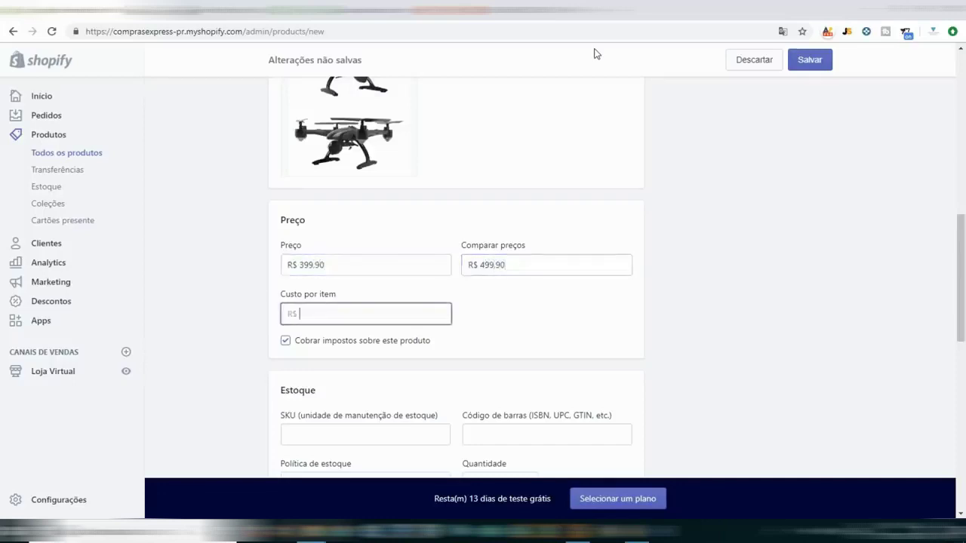
text(240,00)
key(Tab)
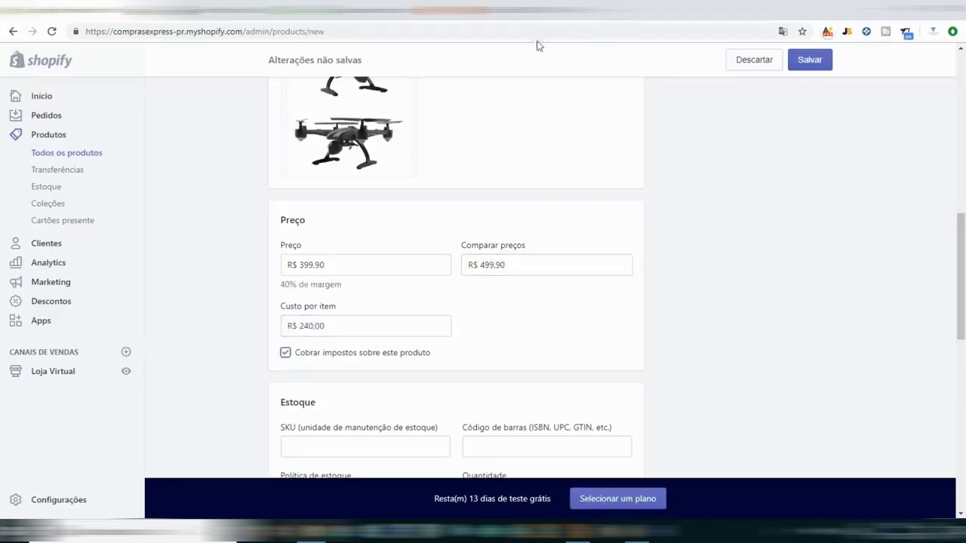
double_click(285, 284)
drag(289, 284, 345, 287)
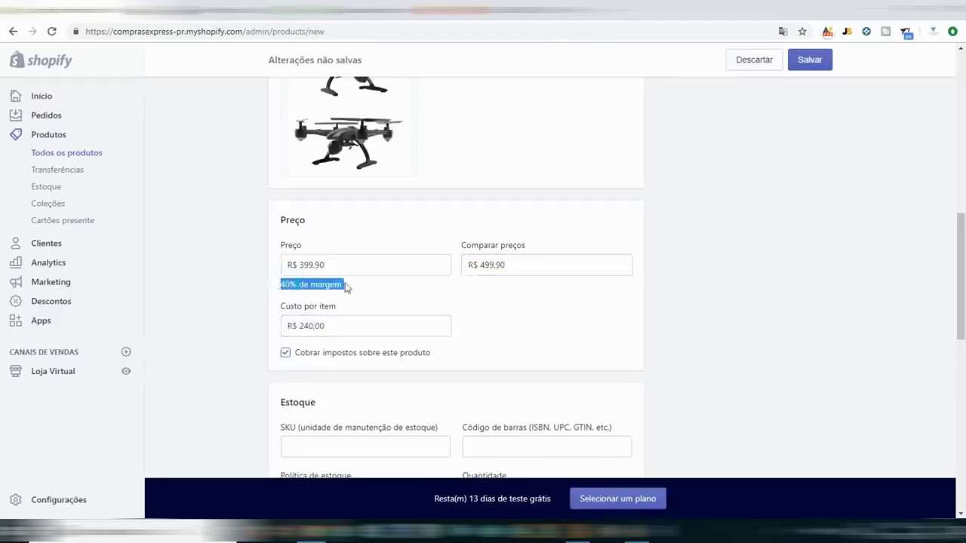
click(404, 318)
click(419, 312)
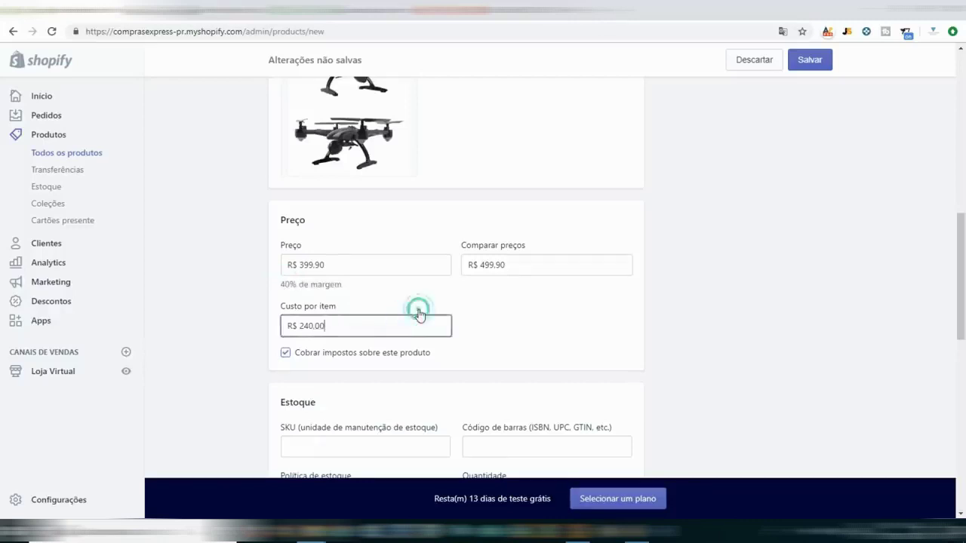
click(475, 327)
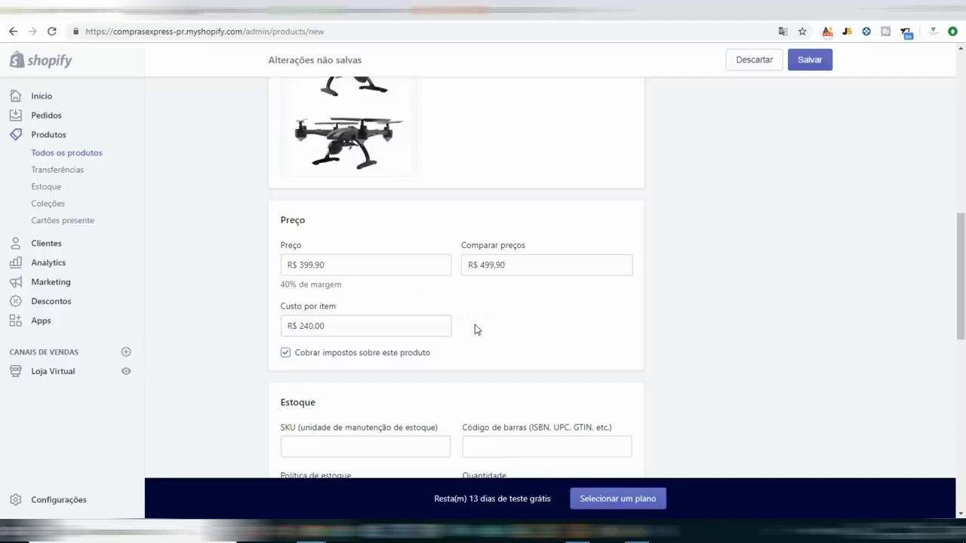
Enter SKU DRONE01 and set the inventory quantity to 010.
scroll(382, 326, down, 1)
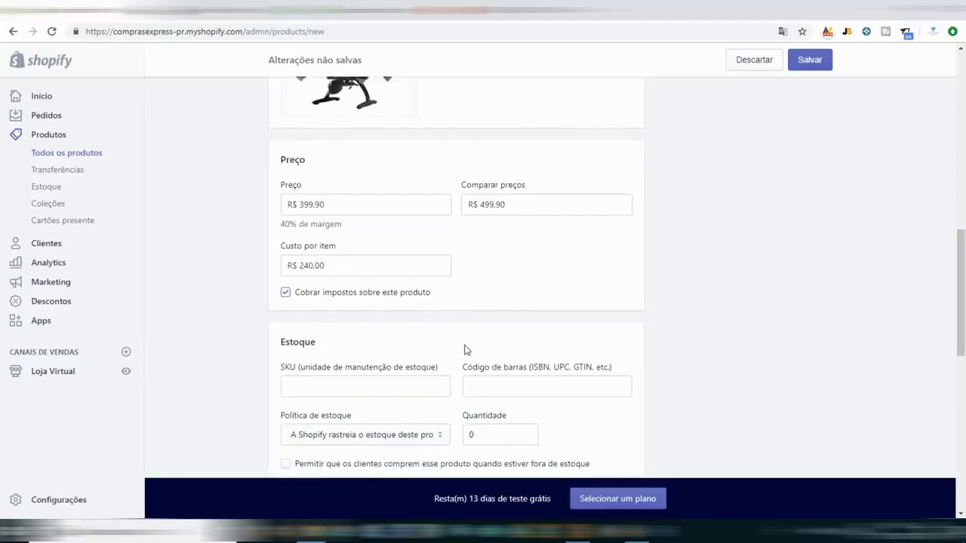
scroll(466, 349, down, 2)
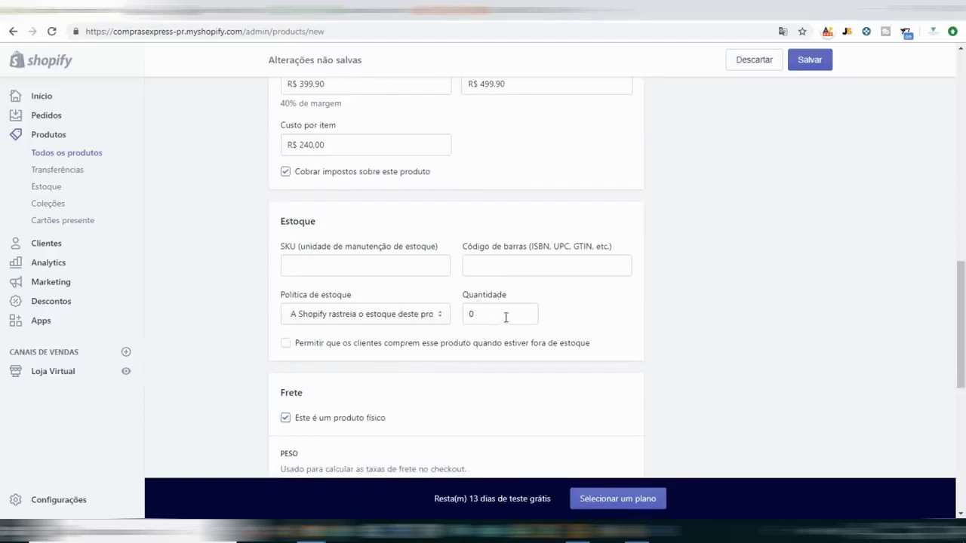
scroll(425, 382, down, 2)
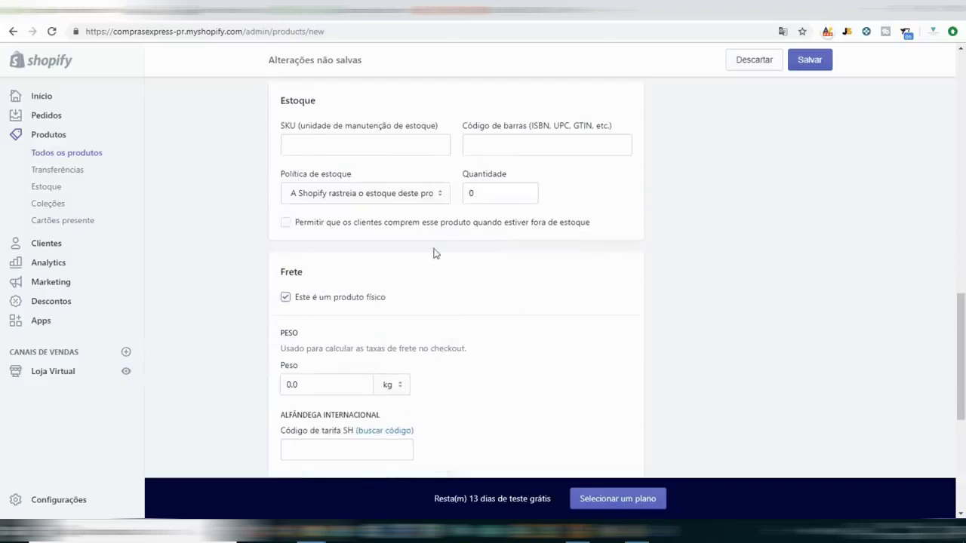
click(349, 145)
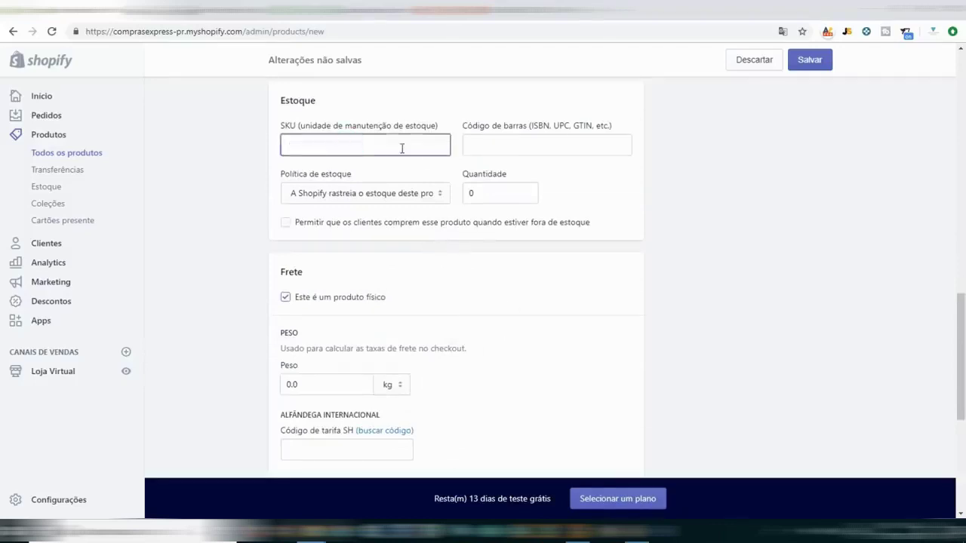
text(DRONE01)
click(502, 148)
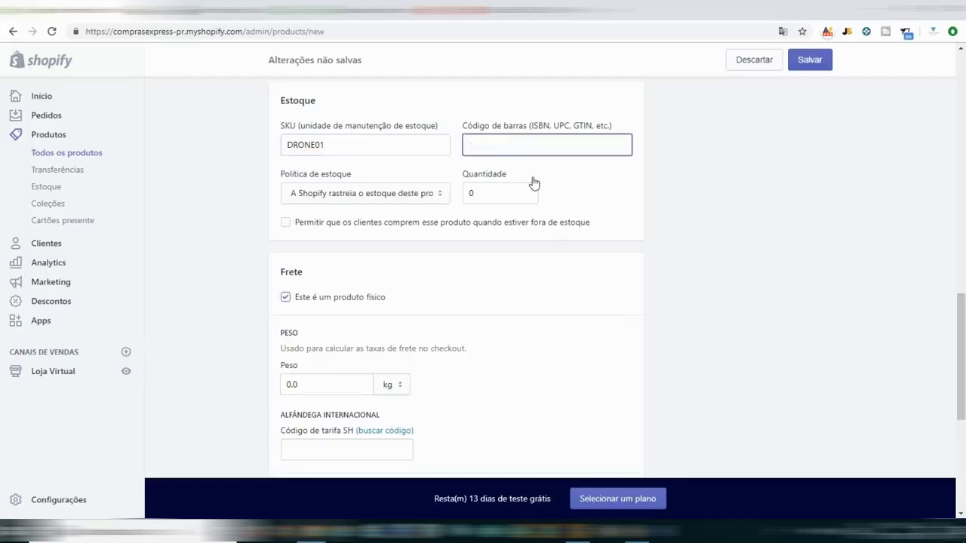
click(503, 193)
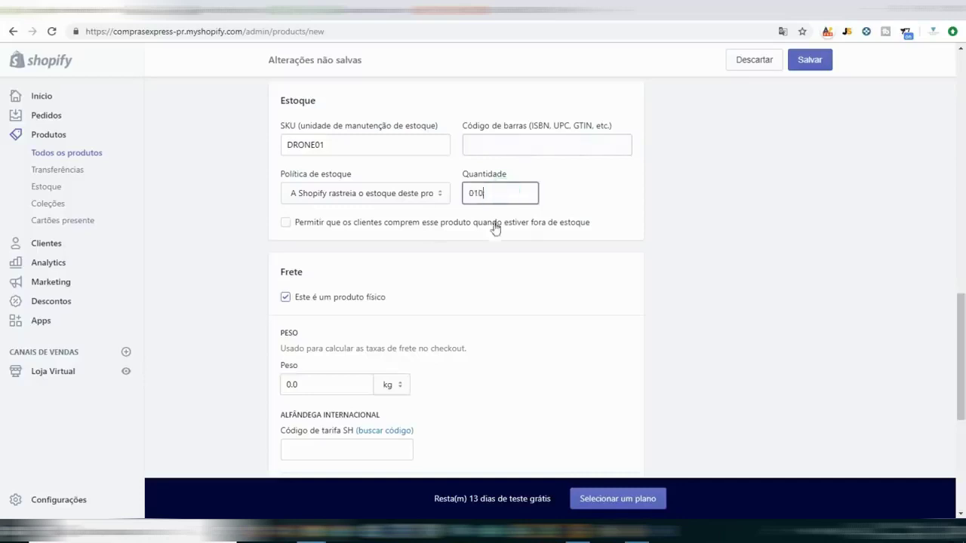
click(483, 250)
scroll(393, 241, down, 1)
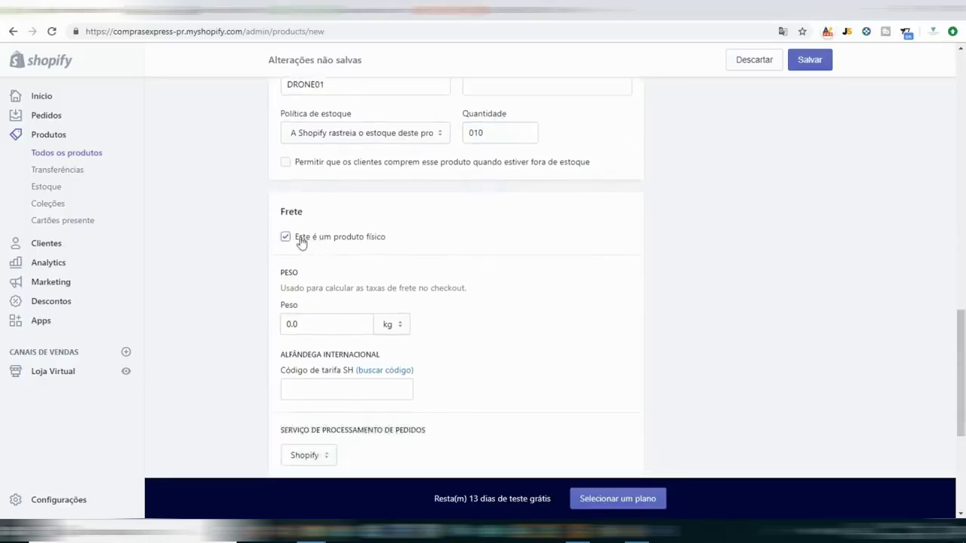
scroll(422, 274, down, 2)
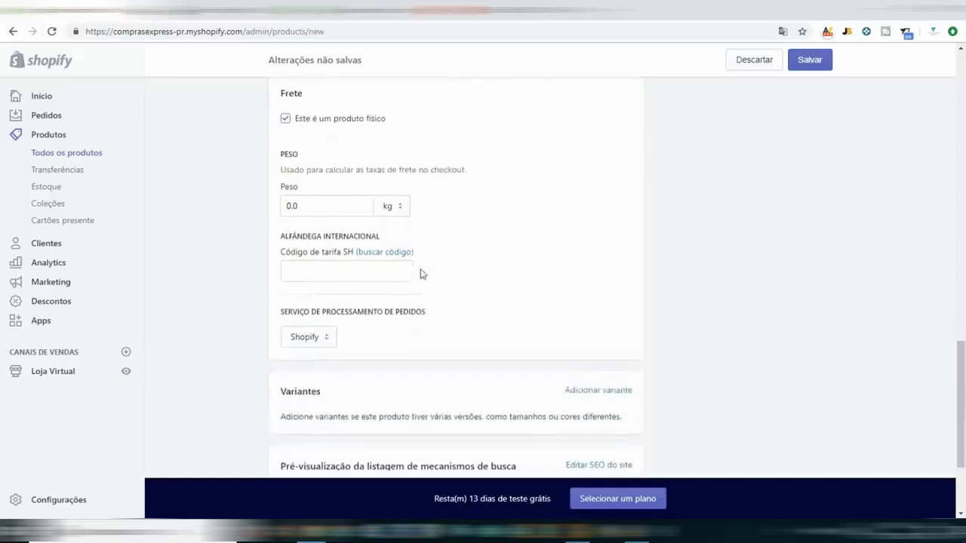
click(289, 204)
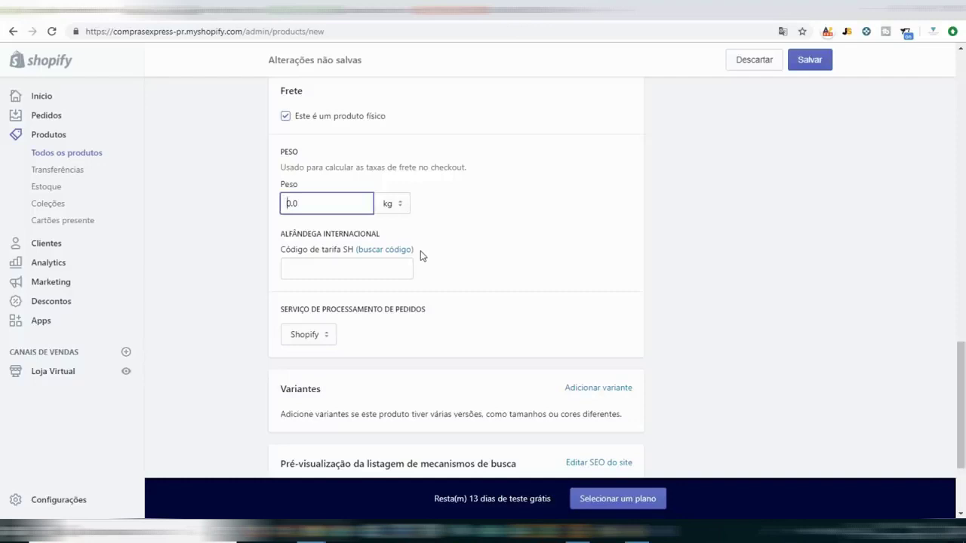
Review the fulfilment service options and search engine listing preview, leaving them unchanged.
scroll(421, 251, down, 2)
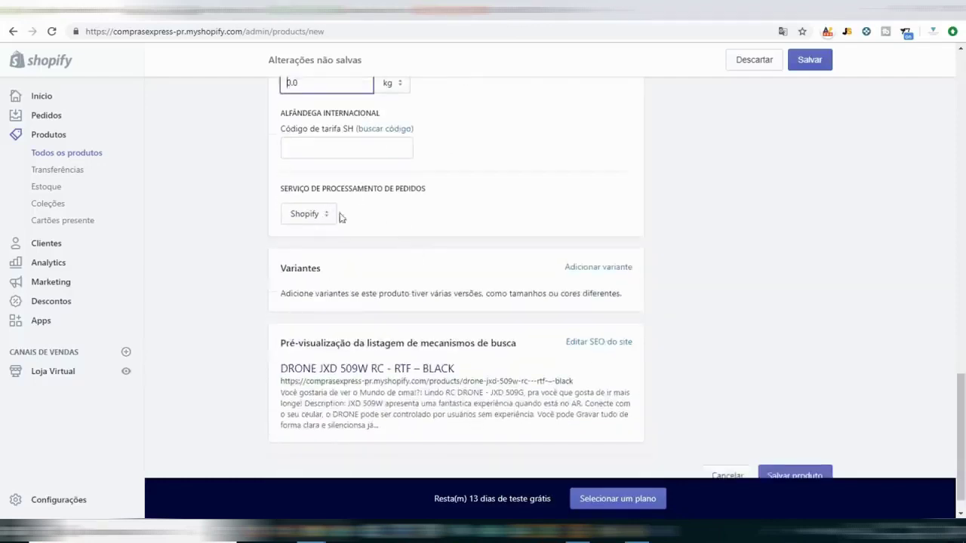
click(308, 214)
click(403, 205)
scroll(491, 200, down, 1)
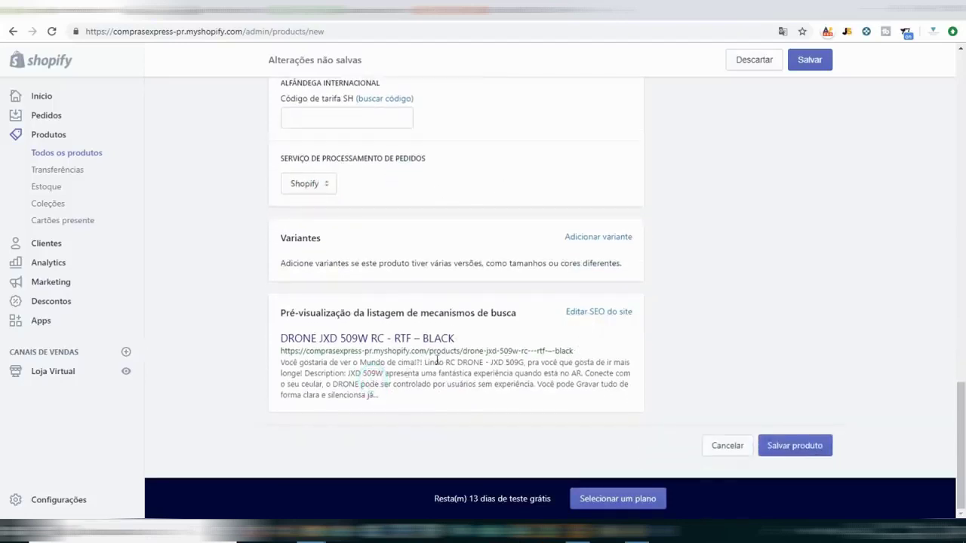
drag(362, 391, 278, 309)
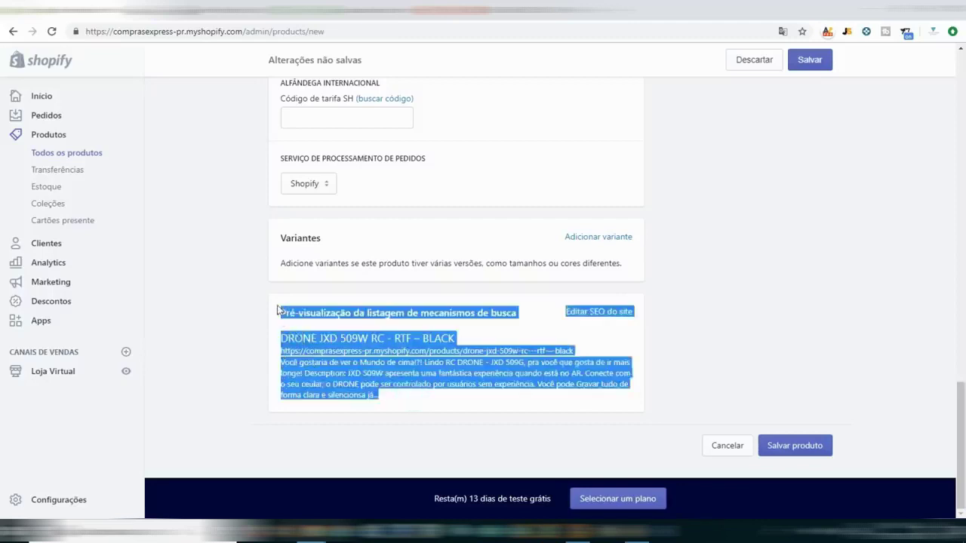
click(531, 432)
scroll(860, 366, up, 4)
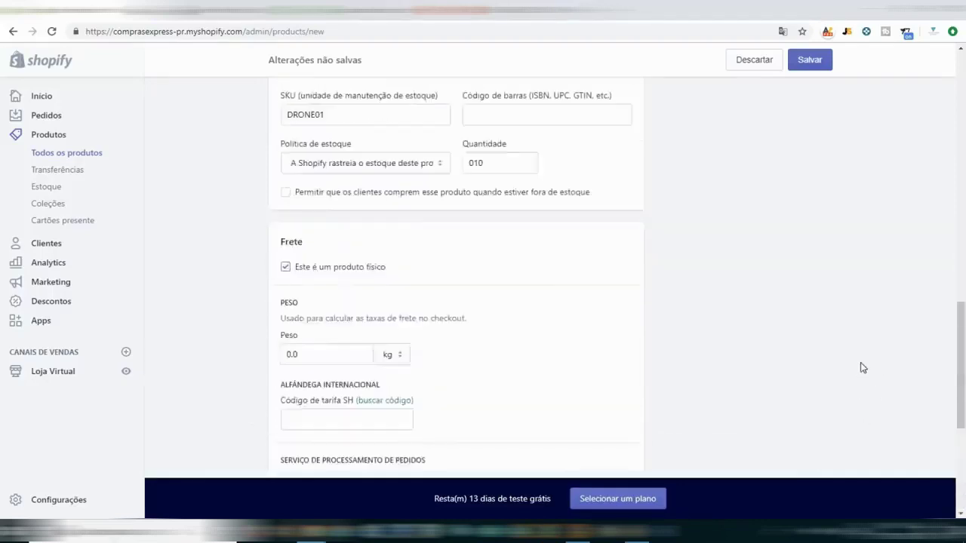
scroll(861, 367, up, 10)
click(805, 249)
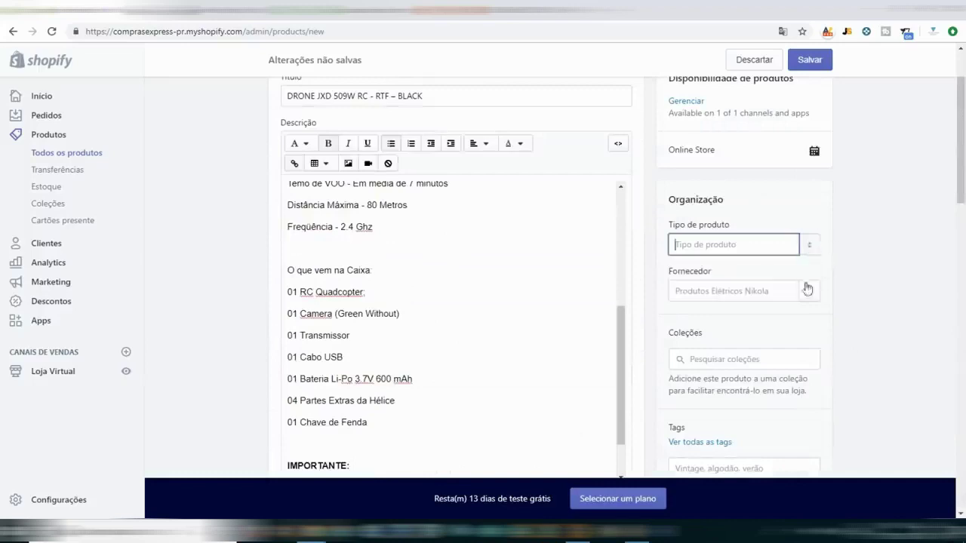
scroll(865, 287, down, 2)
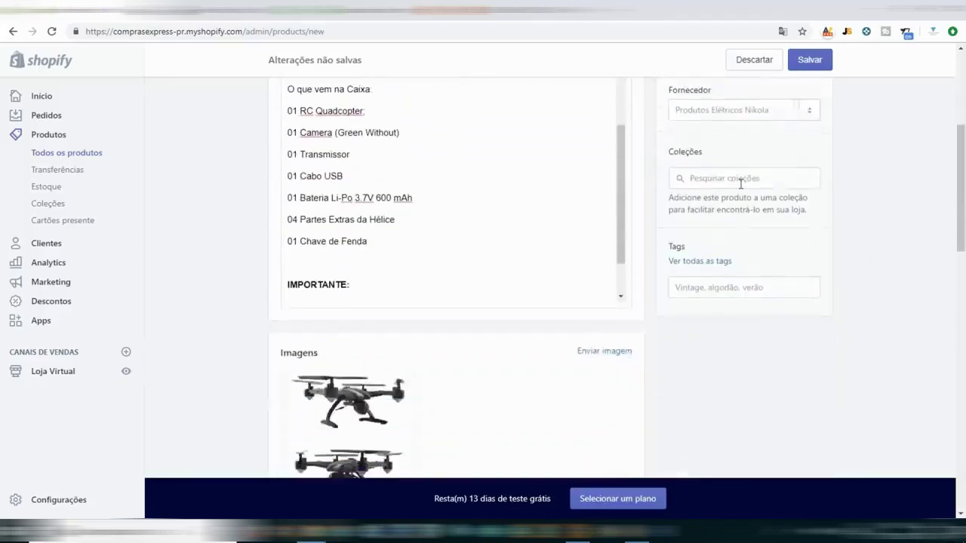
Add the tags DRONE and RC509 to the product.
click(732, 289)
text(DRONE)
key(Return)
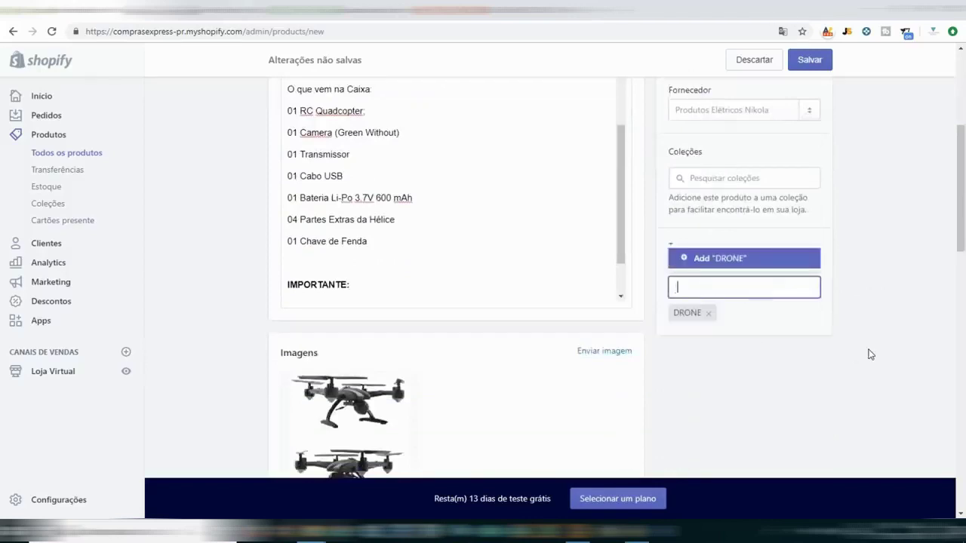
text(RC509)
key(Return)
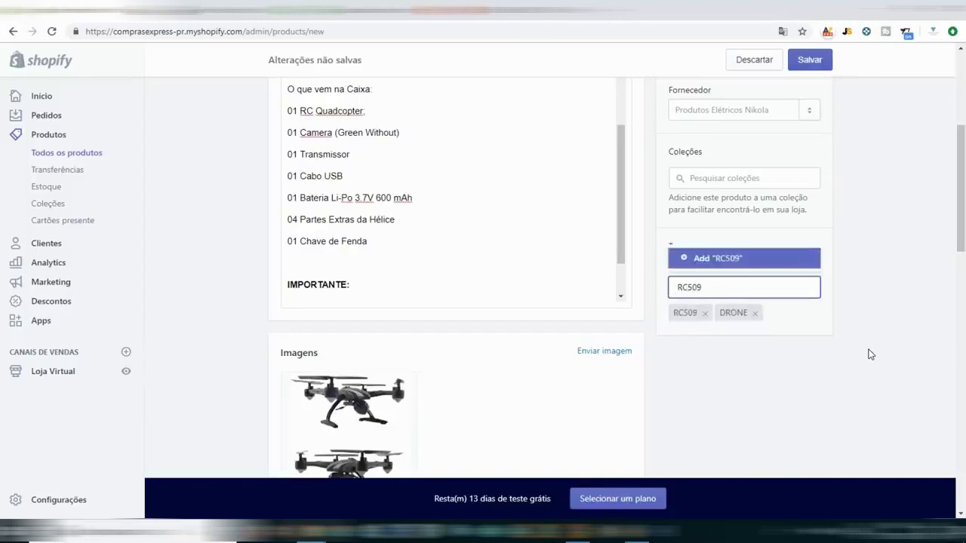
click(868, 352)
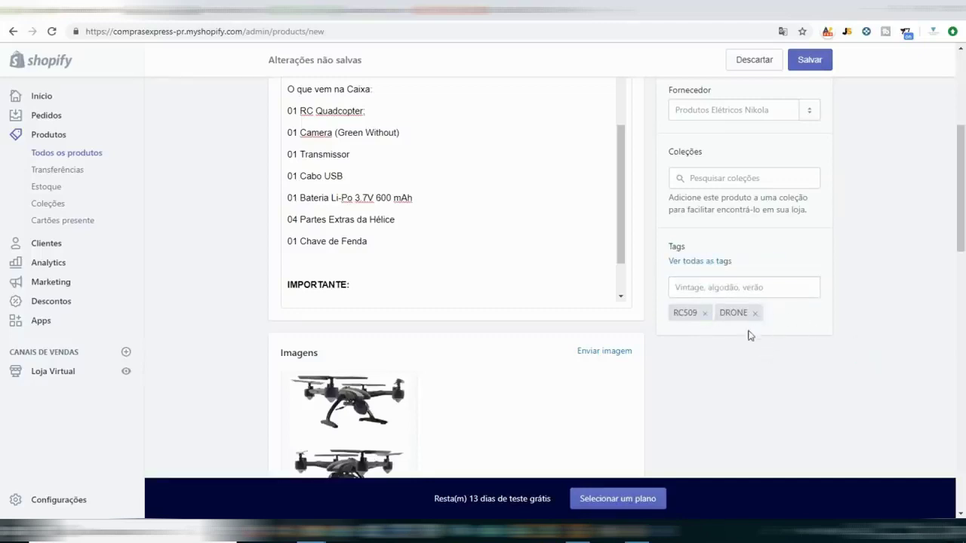
Save the new drone product.
scroll(672, 315, down, 4)
scroll(672, 314, up, 1)
scroll(668, 310, down, 10)
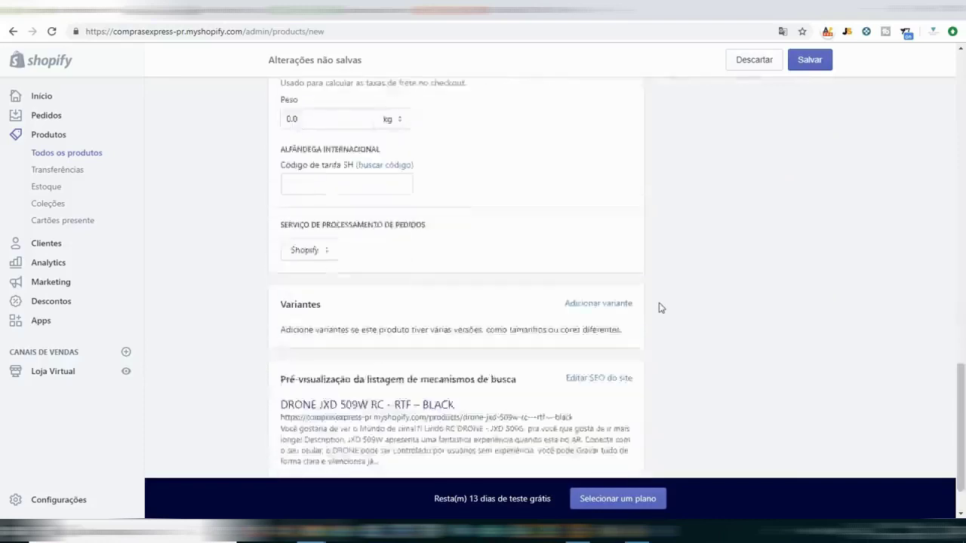
click(803, 453)
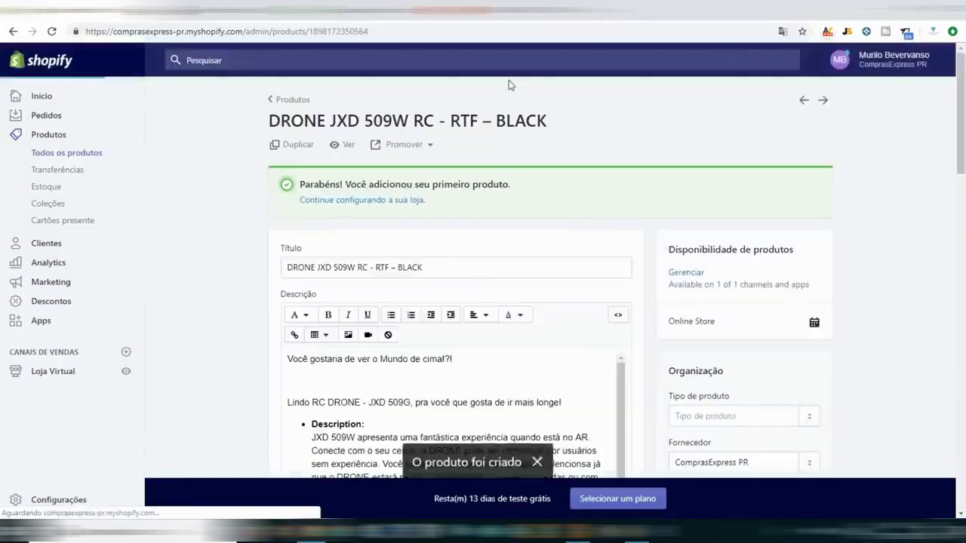
View the drone's storefront page, reviewing the R$ 399,90 sale price and description.
click(341, 145)
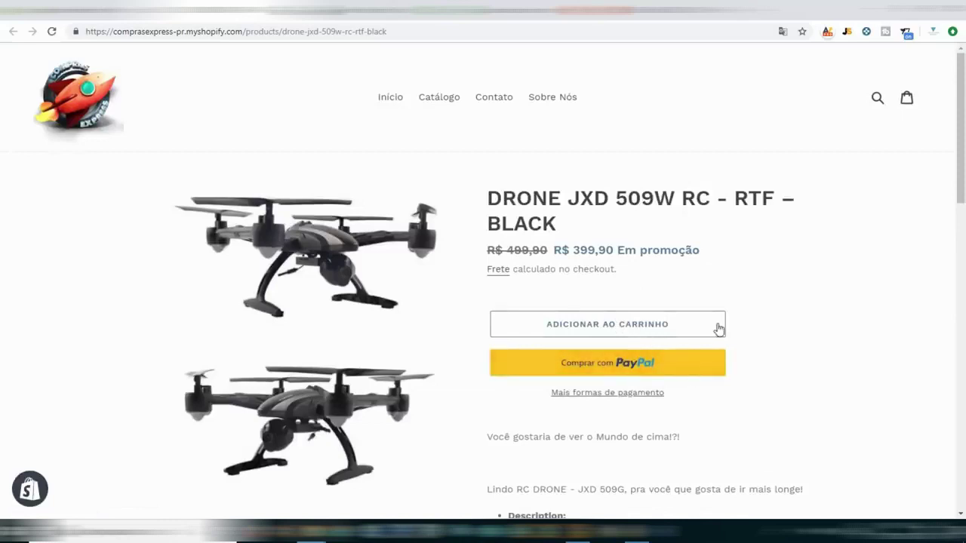
scroll(719, 329, down, 13)
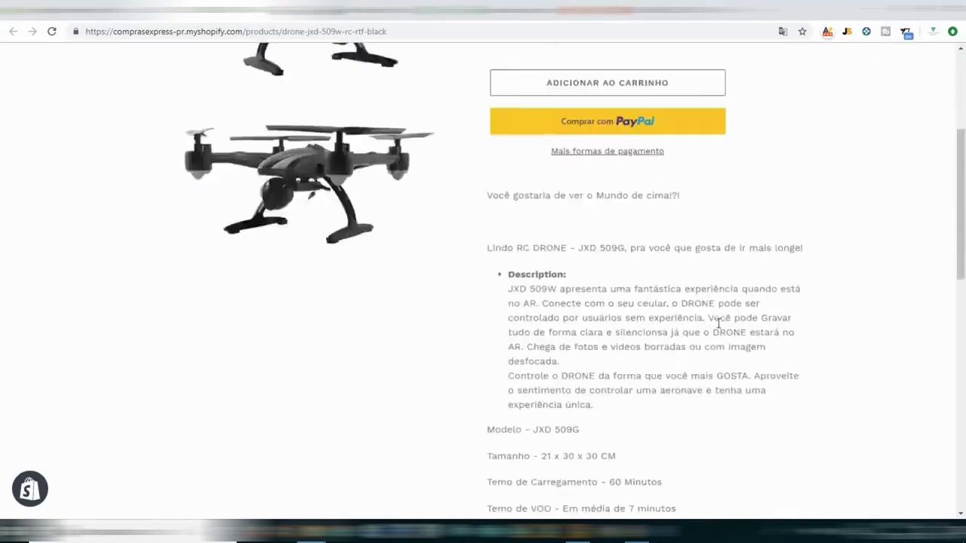
scroll(719, 328, up, 13)
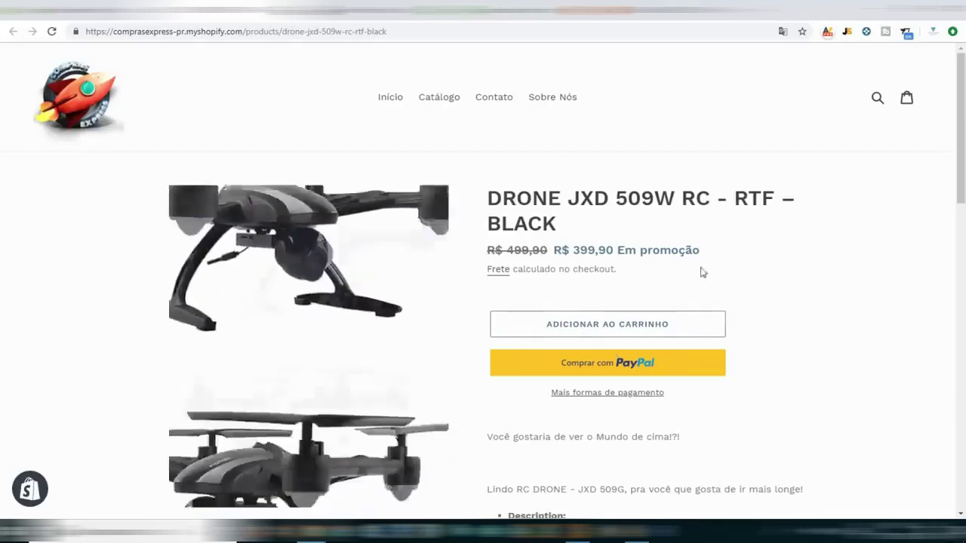
scroll(679, 260, down, 1)
scroll(668, 260, down, 15)
scroll(649, 272, up, 1)
scroll(633, 281, up, 2)
scroll(633, 283, up, 15)
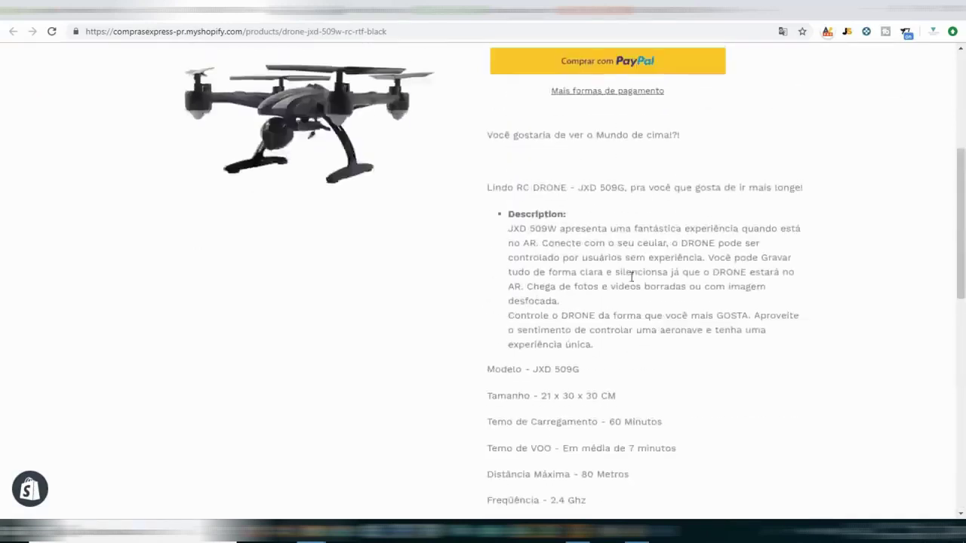
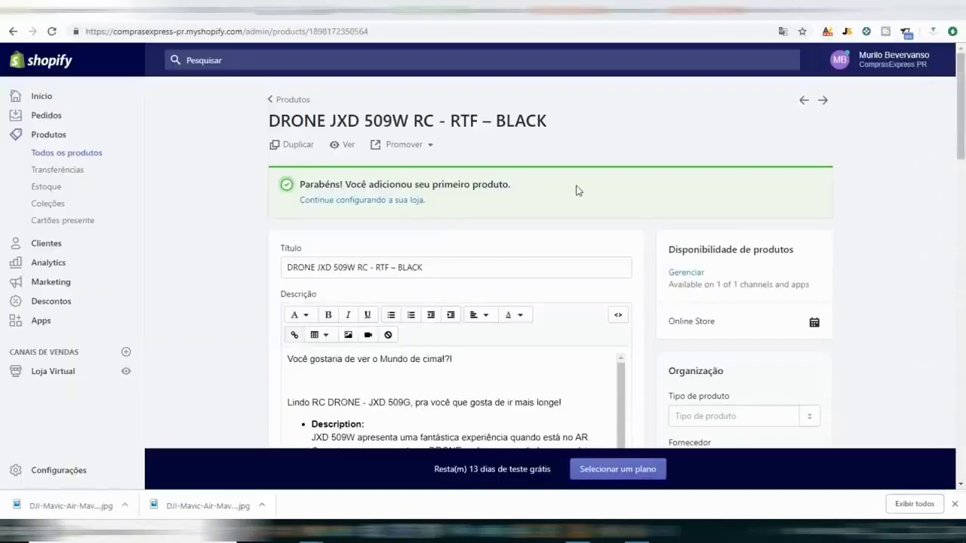
Go from the drone product back to Produtos and open a blank Adicionar produto form.
click(956, 506)
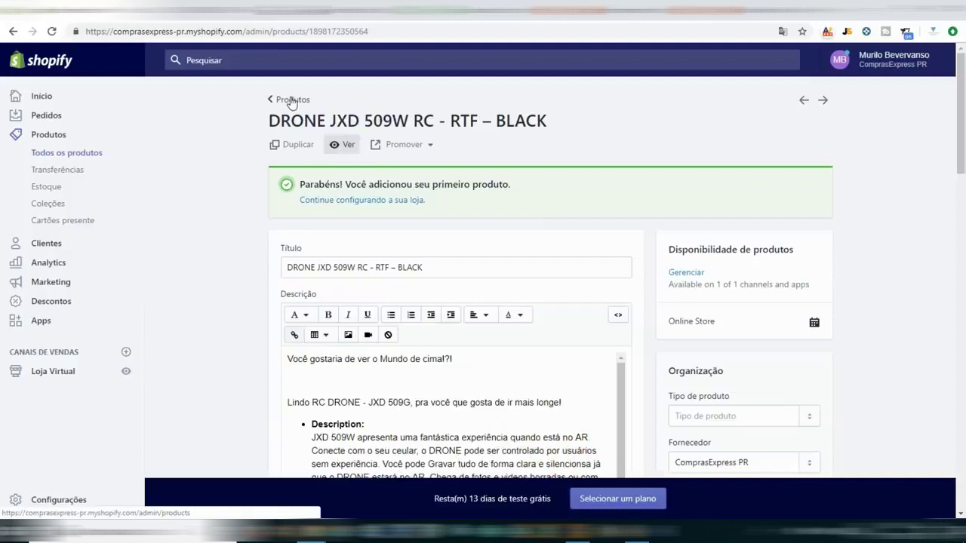
click(292, 101)
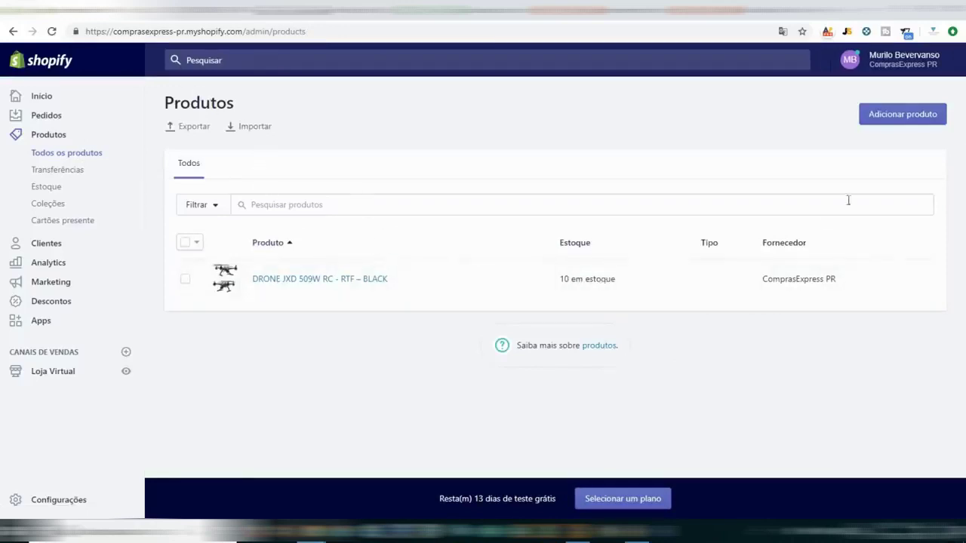
click(894, 114)
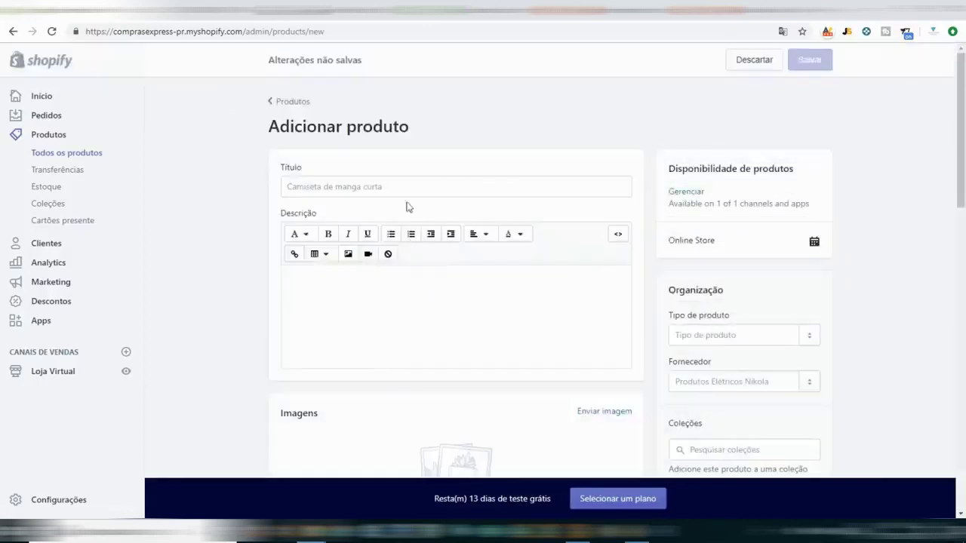
Paste the AliExpress Mavic Air listing's full title into the Título field.
click(400, 190)
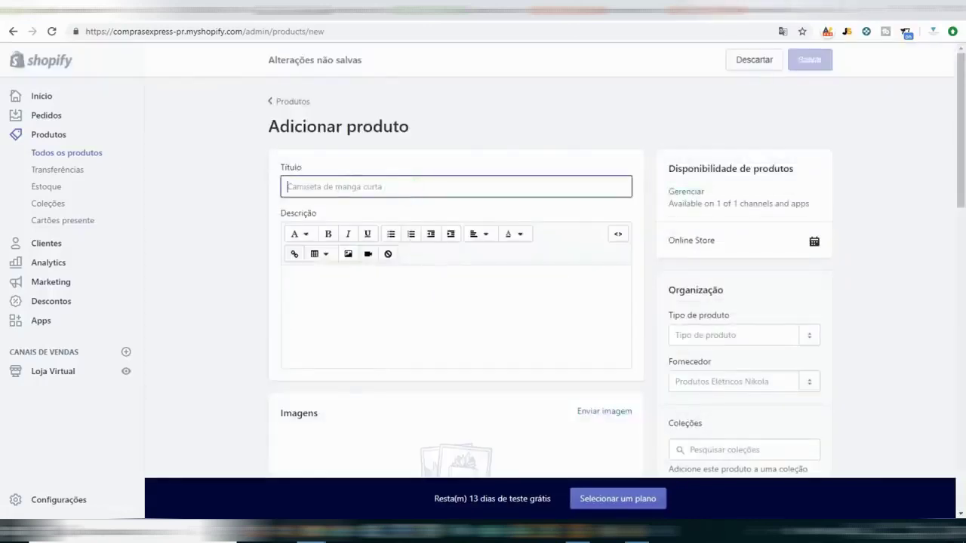
click(747, 7)
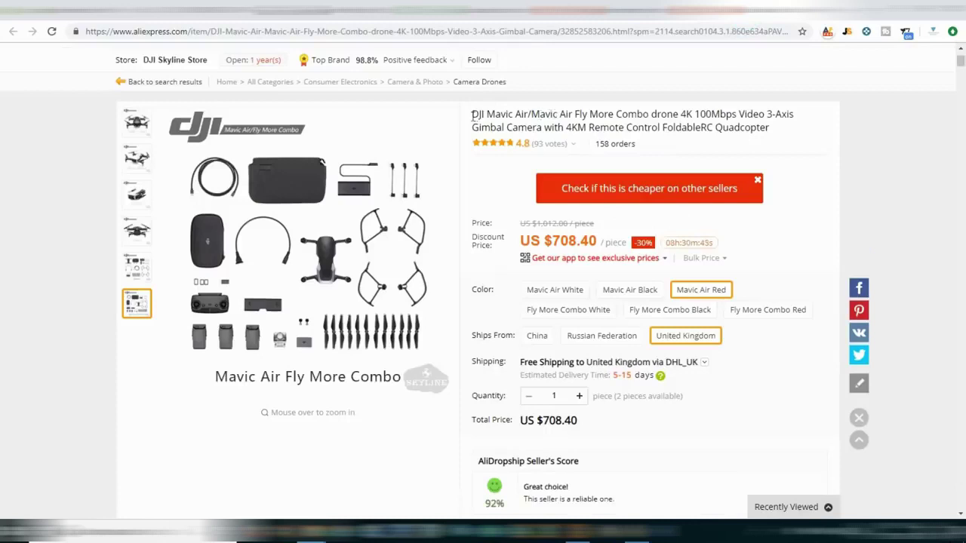
drag(472, 117, 783, 132)
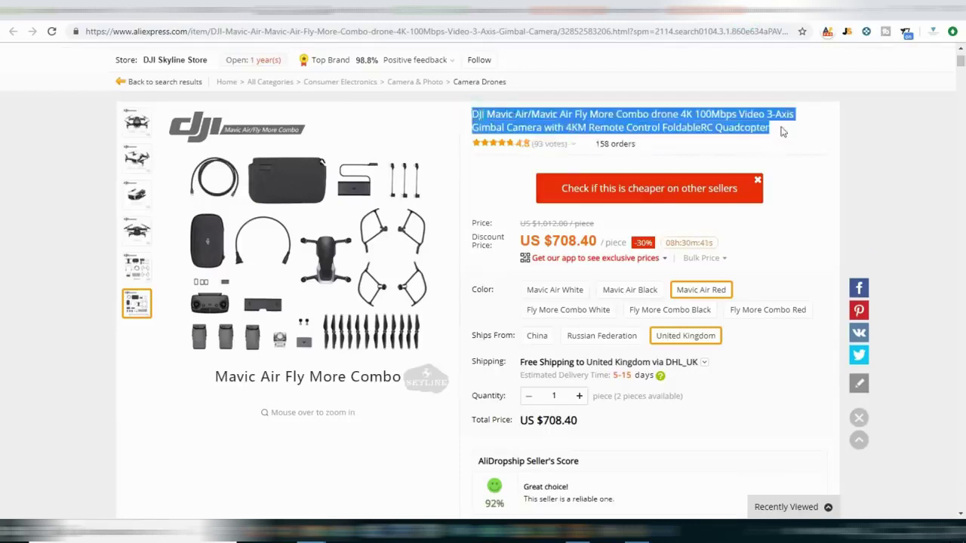
key(ctrl+c)
click(163, 9)
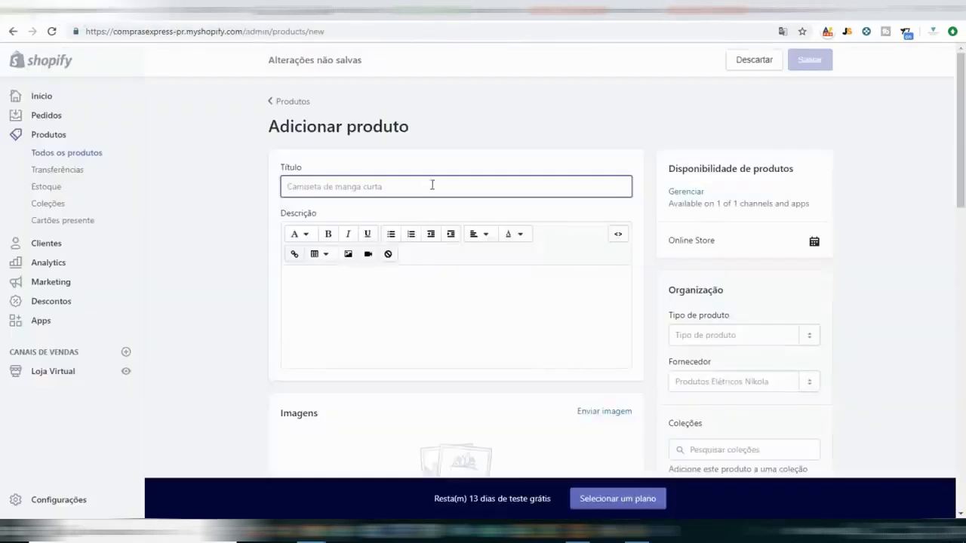
key(ctrl+v)
Trim the pasted title down to 'Drone DJI Mavic Air 4K Gimbal Quadcopter'.
key(Home)
text(R)
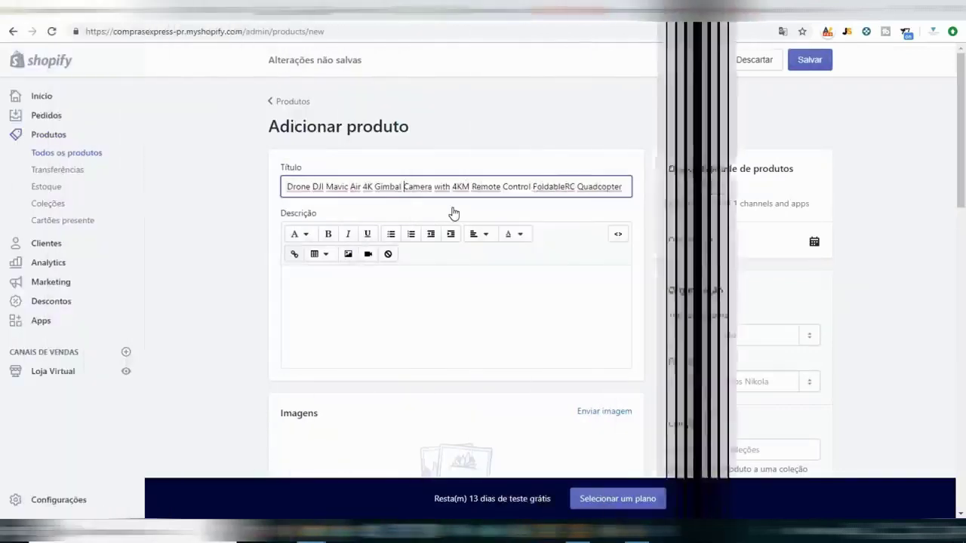
key(Delete)
key(Delete)
key(Delete)
key(Delete)
key(Delete)
key(Delete)
key(Delete)
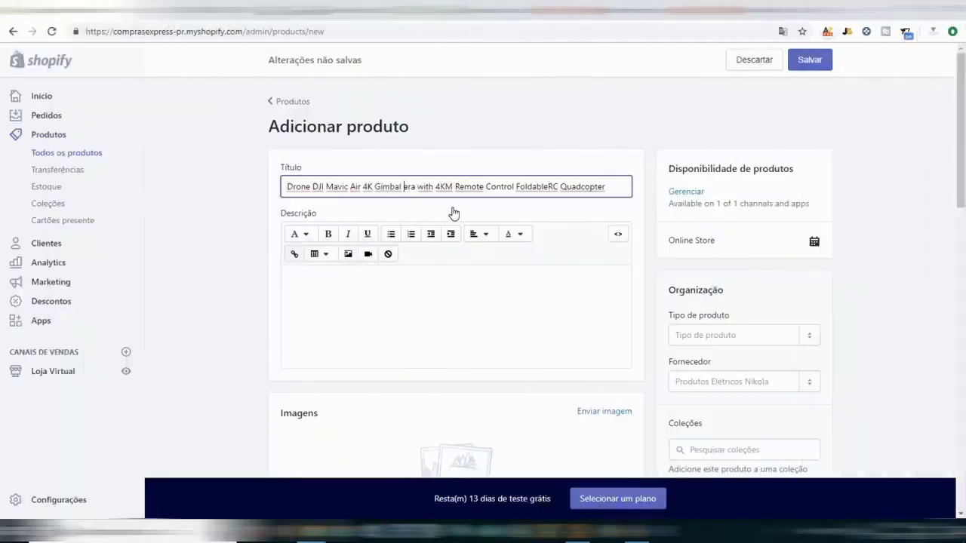
key(Delete)
key(Delete)
key(Delete)
key(Delete)
key(Delete)
key(Delete)
key(Delete)
key(Delete)
key(Delete)
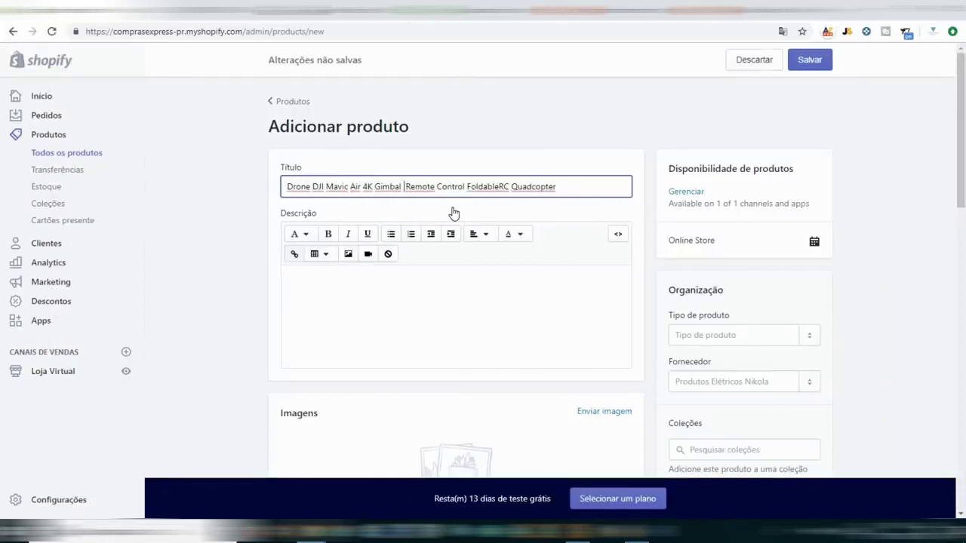
key(shift+End)
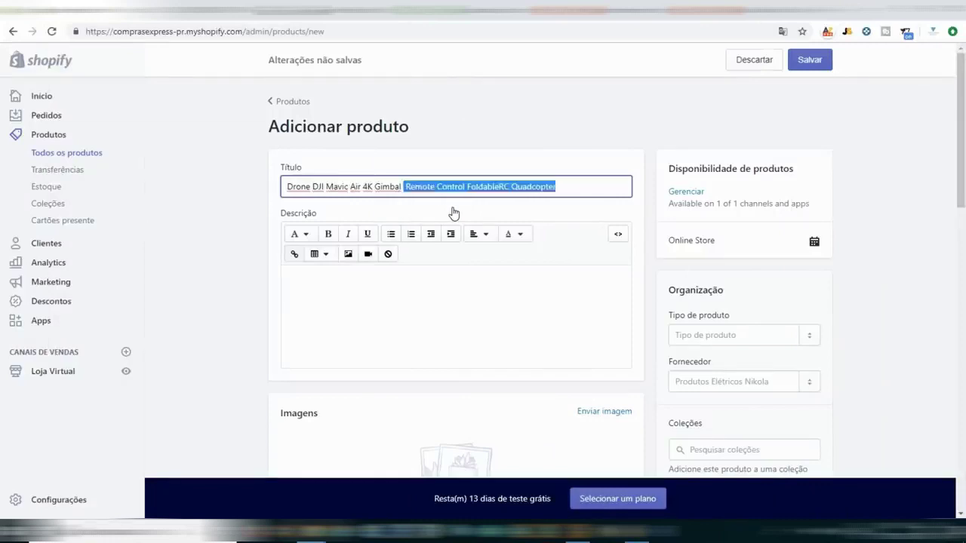
key(Left)
key(Delete)
key(Delete)
key(Delete)
key(Delete)
key(Delete)
key(Delete)
key(Delete)
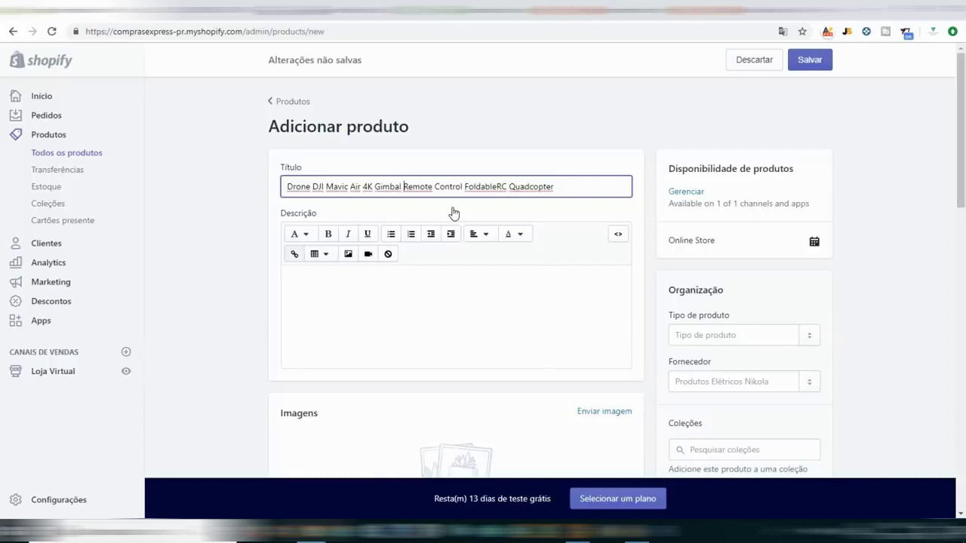
key(Delete)
key(Delete)
key(Delete)
key(Delete)
key(Delete)
key(Delete)
key(Delete)
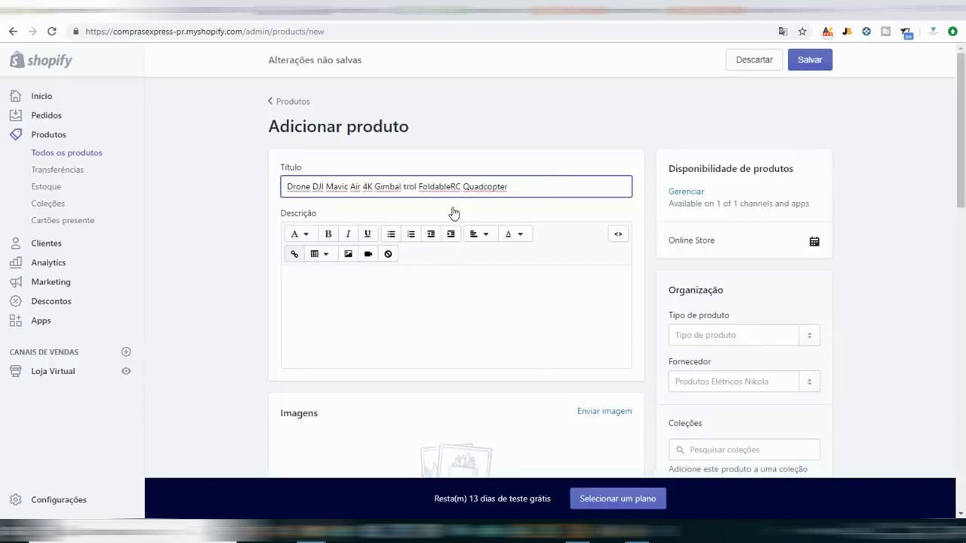
key(Delete)
key(Delete)
key(Delete)
key(Delete)
key(Delete)
key(Delete)
key(Delete)
key(Delete)
key(Delete)
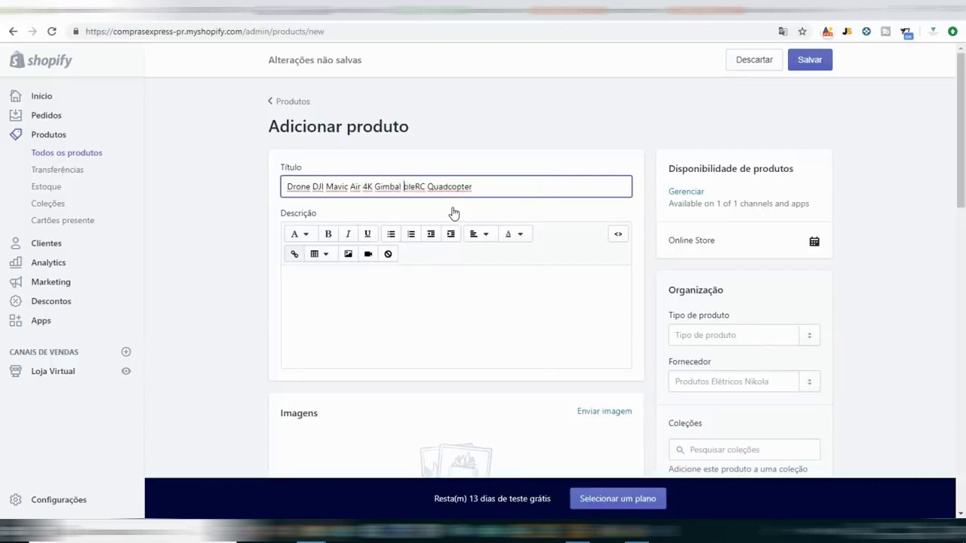
key(Delete)
key(Delete)
click(456, 182)
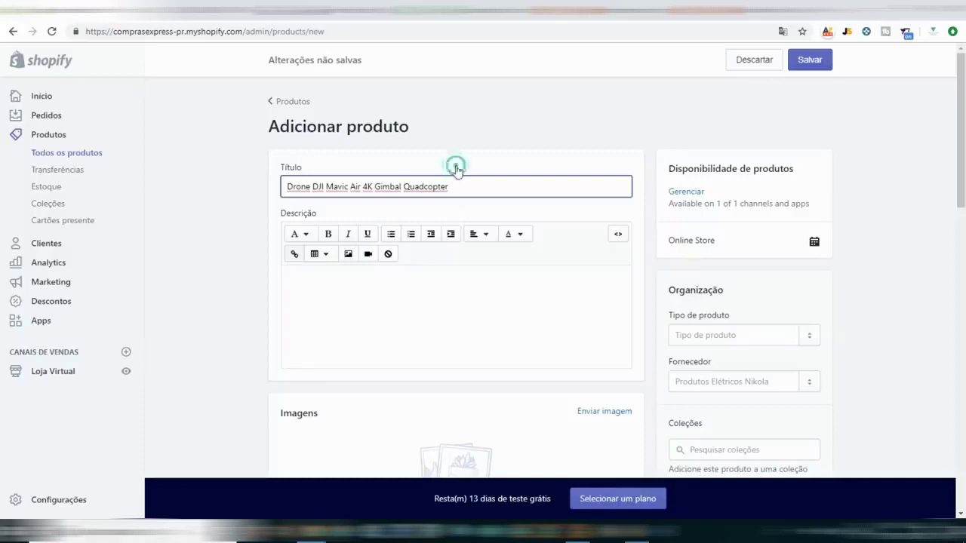
click(509, 218)
Paste the AliExpress drone description with its images into the Descrição editor.
click(431, 295)
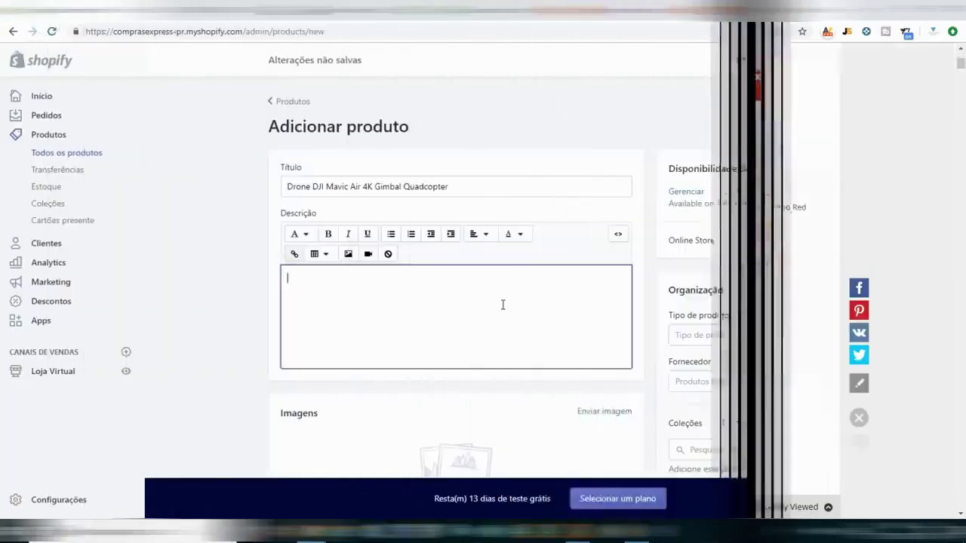
key(ctrl+v)
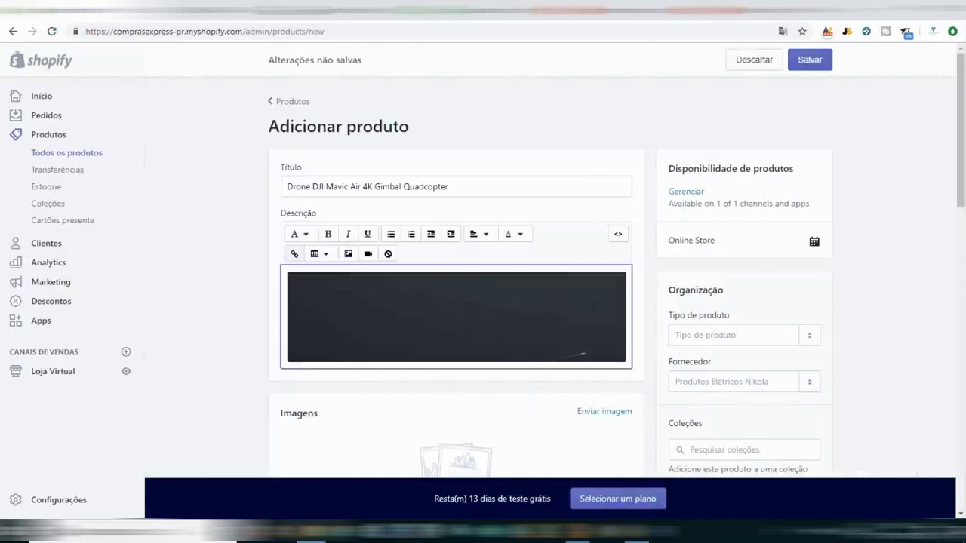
scroll(586, 259, down, 2)
scroll(593, 254, down, 2)
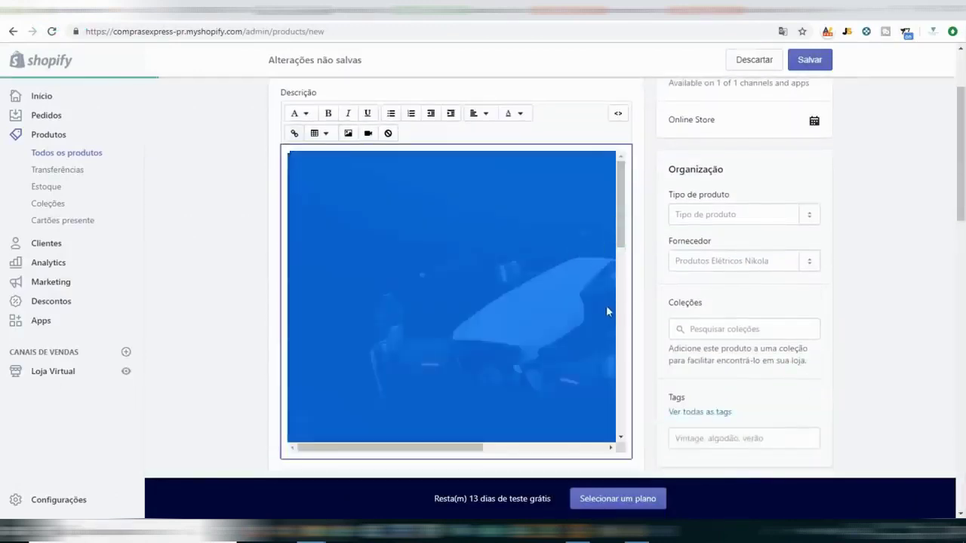
double_click(611, 309)
click(538, 367)
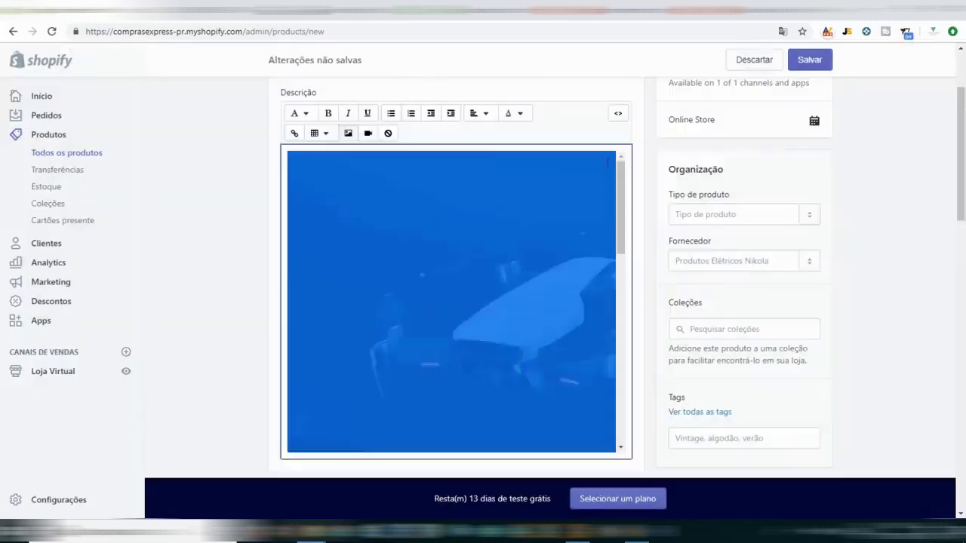
click(630, 171)
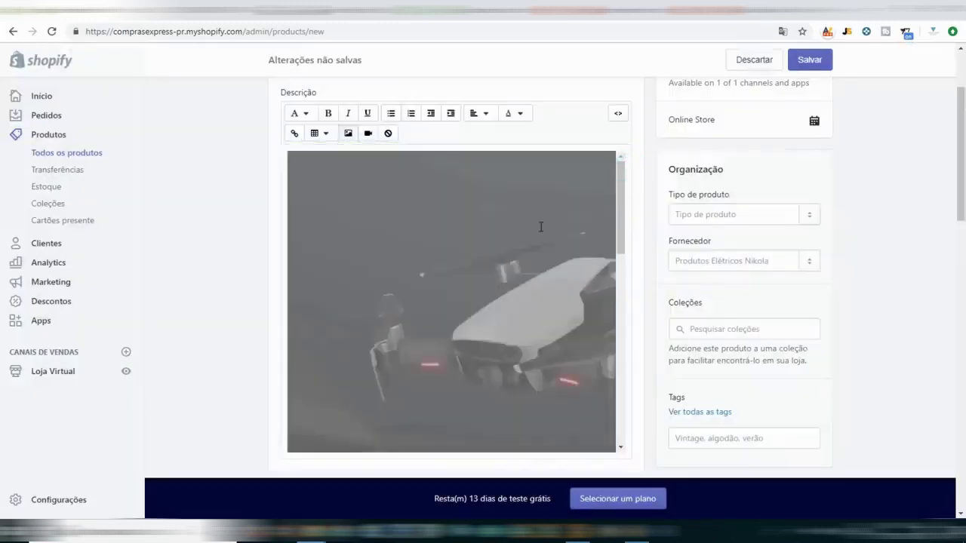
Upload two drone photos to the product's Imagens section.
scroll(531, 275, down, 10)
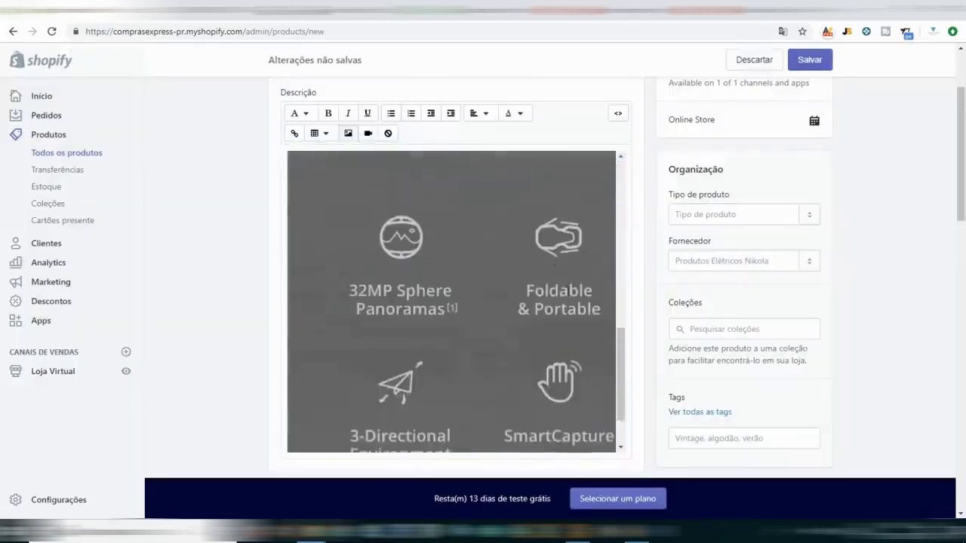
scroll(636, 290, down, 4)
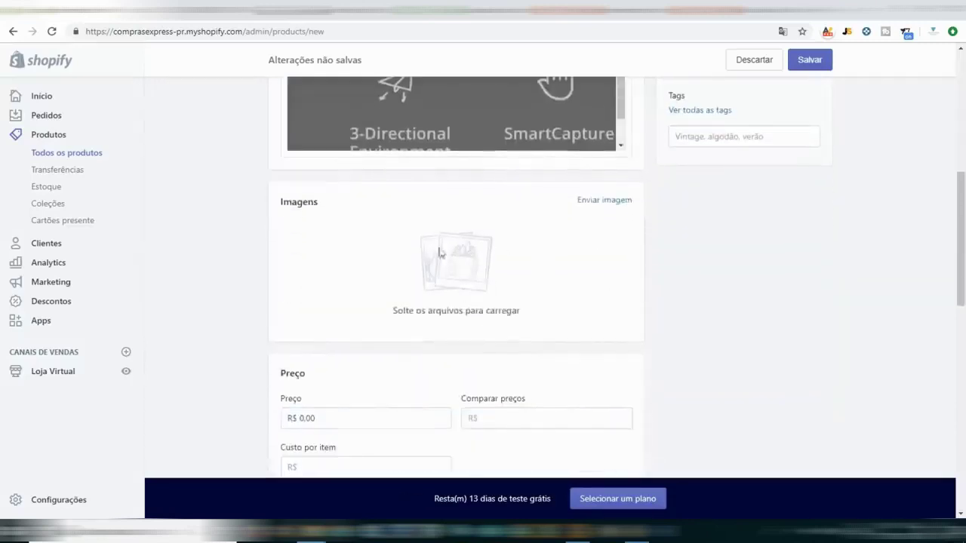
click(612, 201)
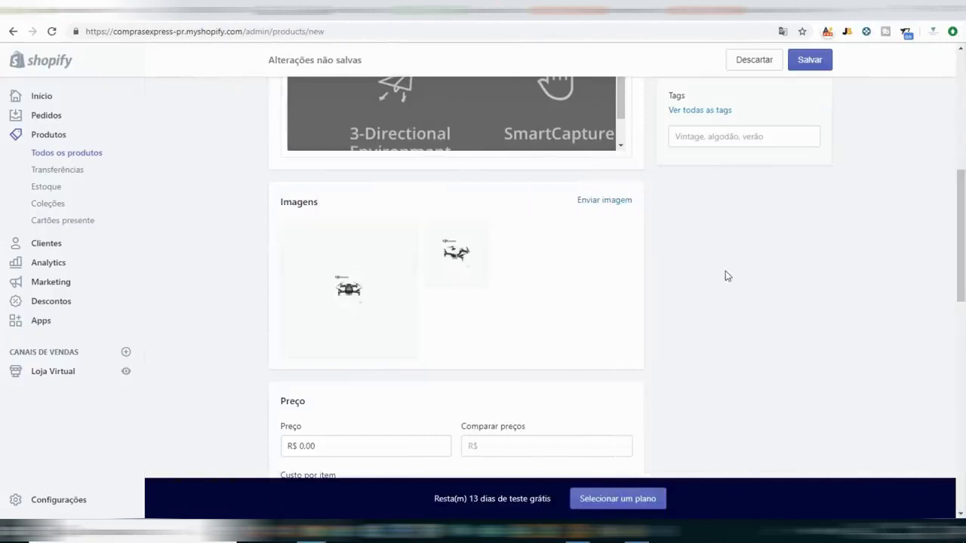
scroll(725, 277, down, 2)
Set the price to R$ 2.990,00 and the compare-at price to R$ 3.450,00.
click(335, 327)
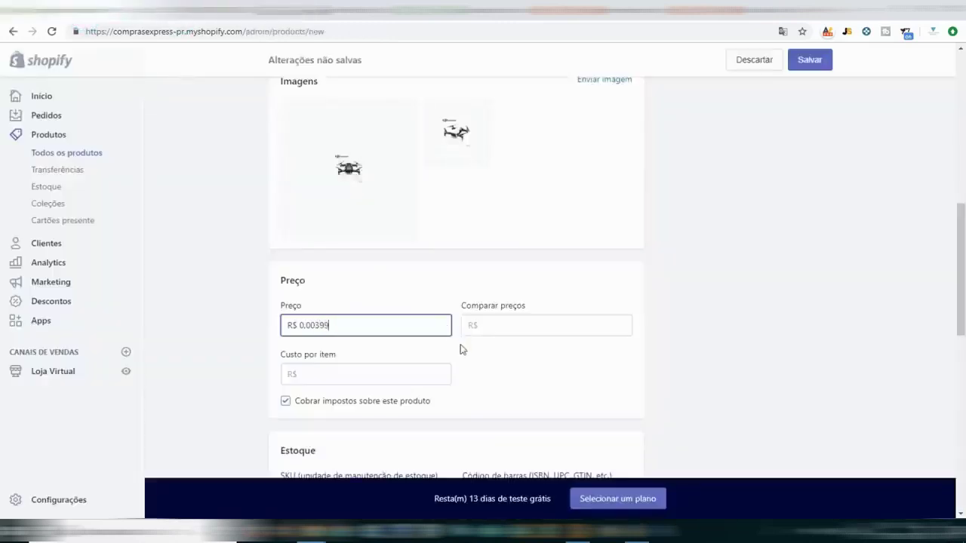
key(ctrl+a)
text(2.990)
text(,00)
key(Tab)
text(3.450)
key(Tab)
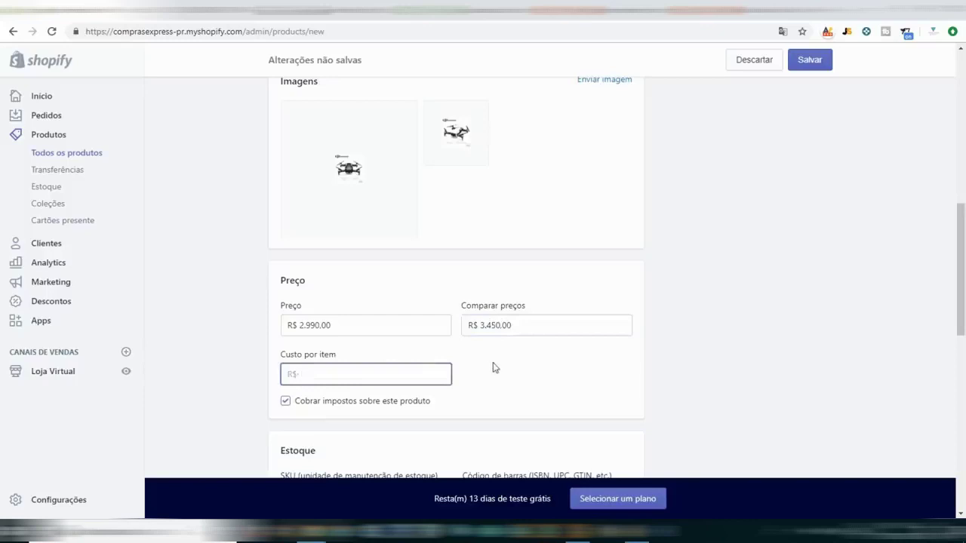
Set cost per item to R$ 2.000,00 and turn off Cobrar impostos.
text(20.000)
key(Tab)
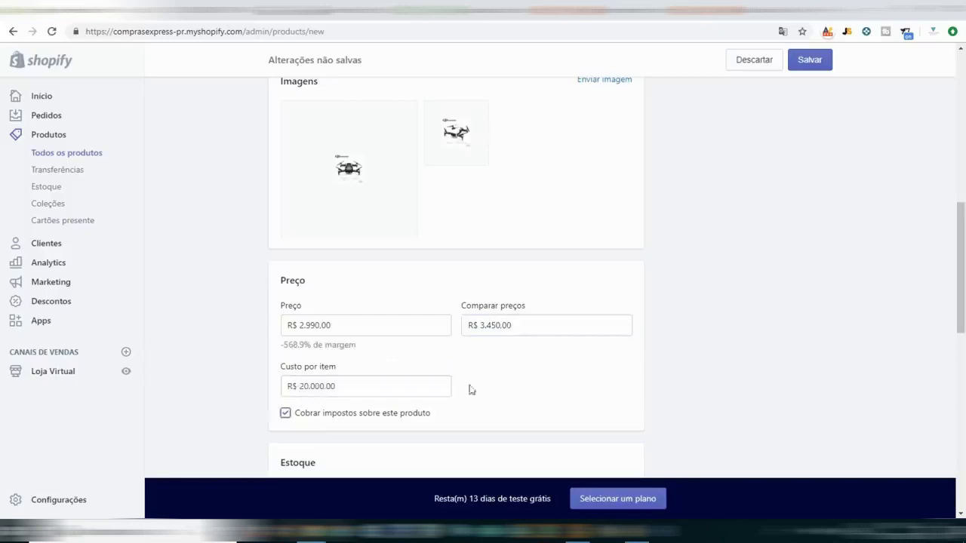
click(380, 413)
double_click(410, 391)
text(20)
key(Tab)
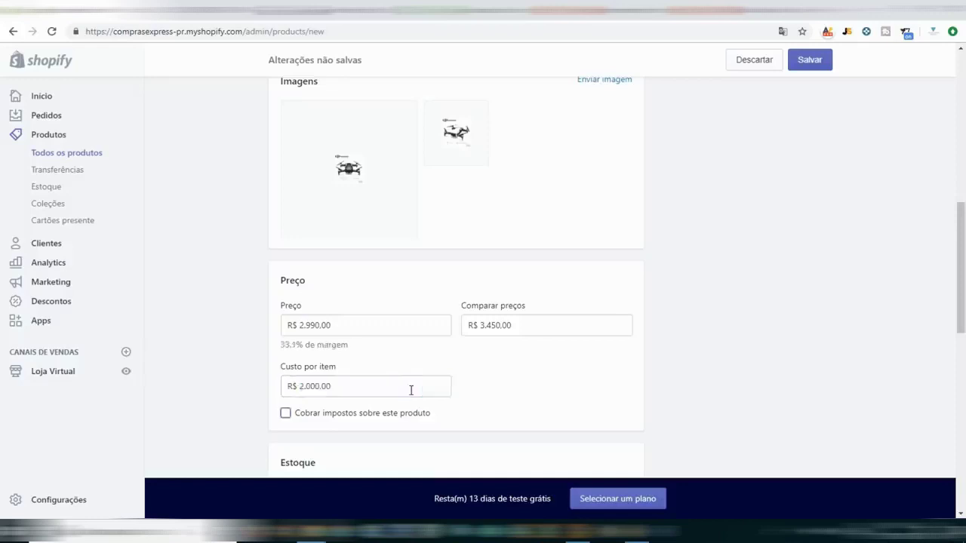
scroll(497, 355, down, 3)
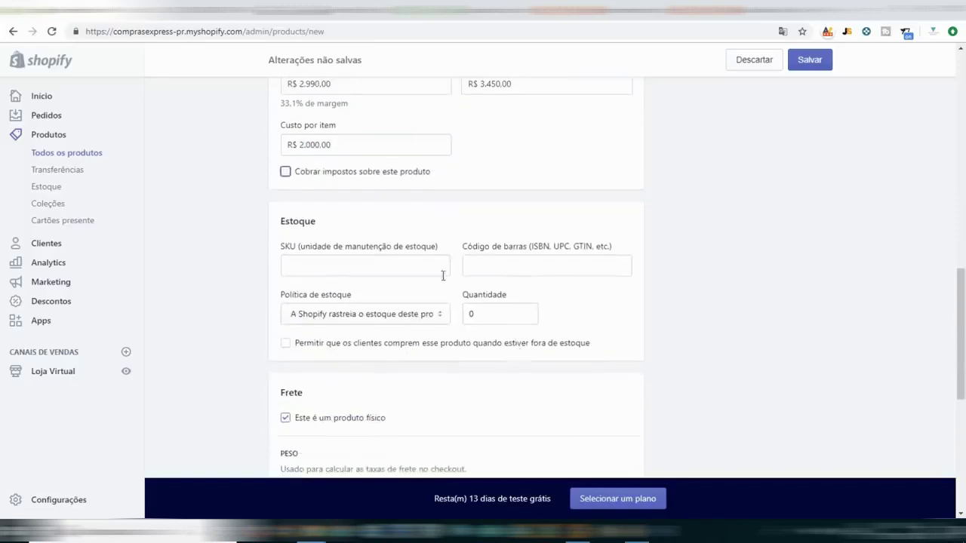
Keep Shopify tracking stock, without allowing sales when out of stock.
click(425, 272)
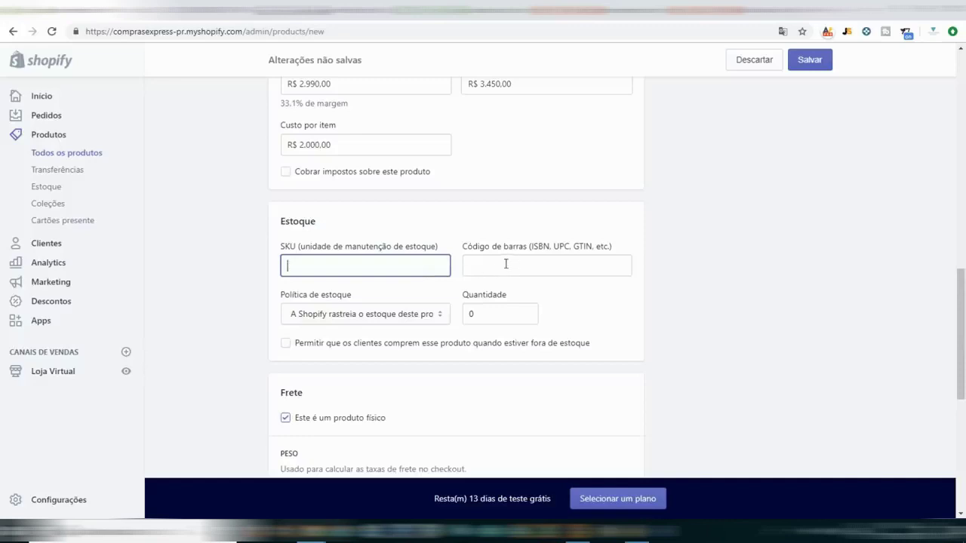
scroll(521, 319, down, 1)
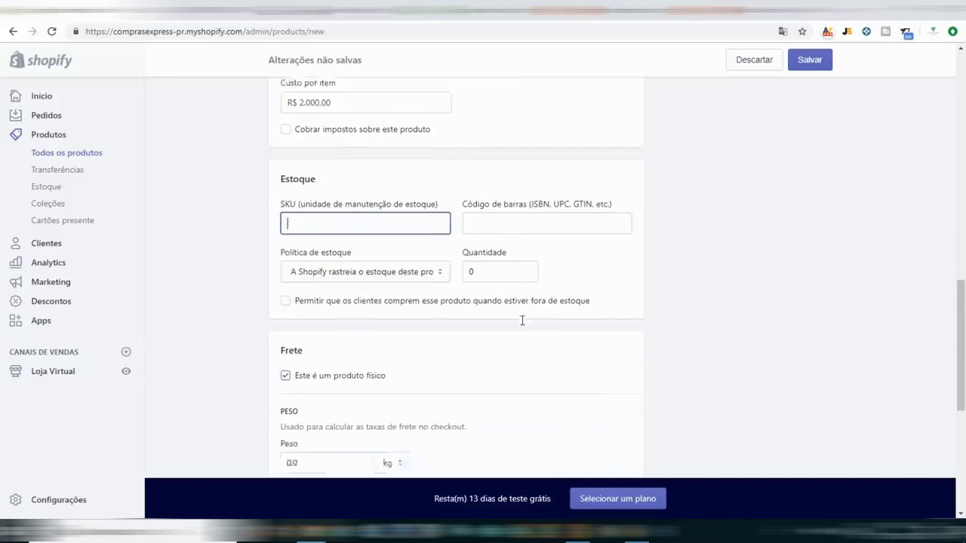
click(400, 255)
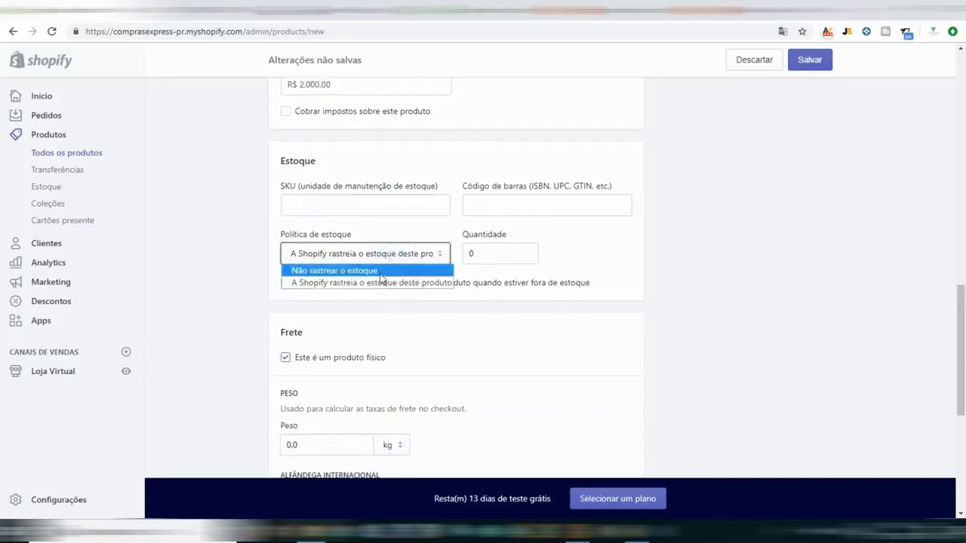
click(574, 285)
click(571, 283)
click(423, 285)
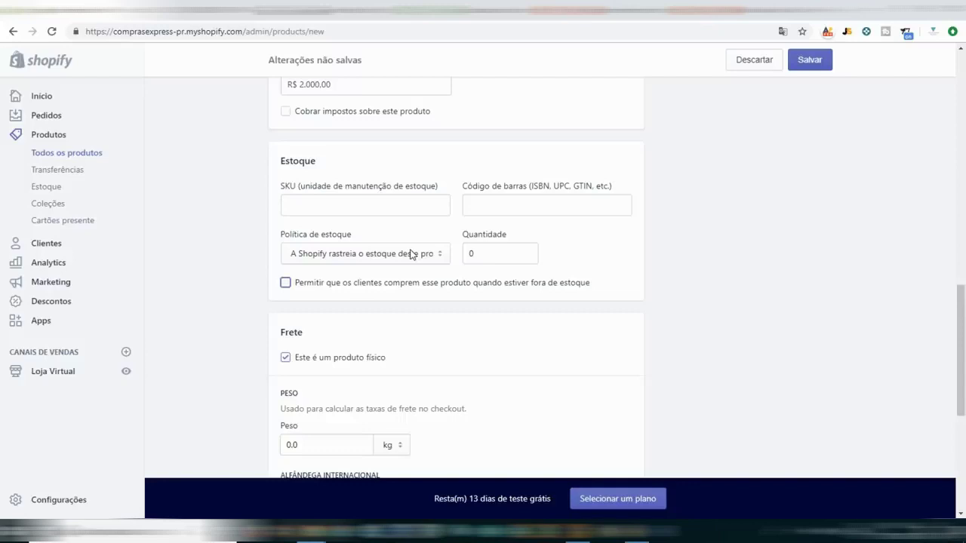
Enter a 3 kg shipping weight and save the new product.
scroll(400, 264, down, 2)
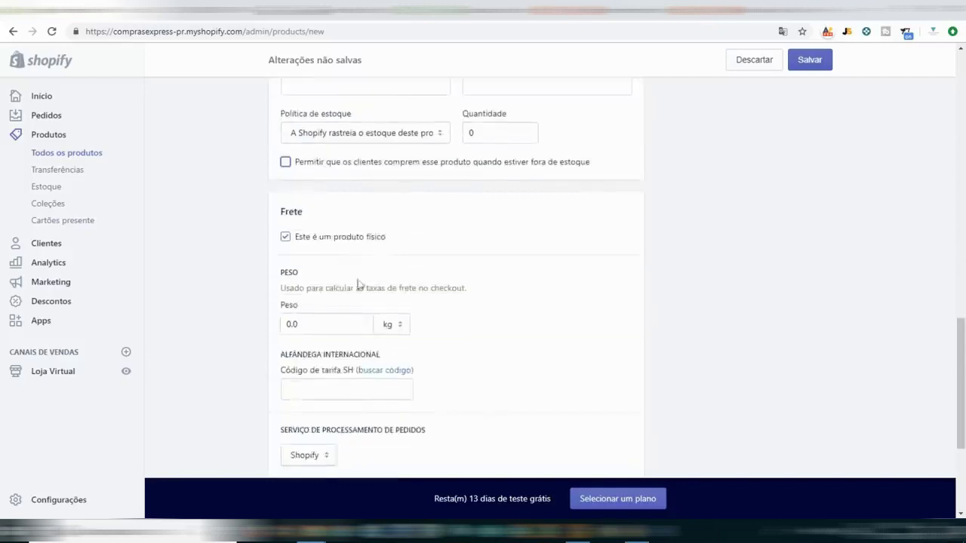
scroll(543, 299, down, 3)
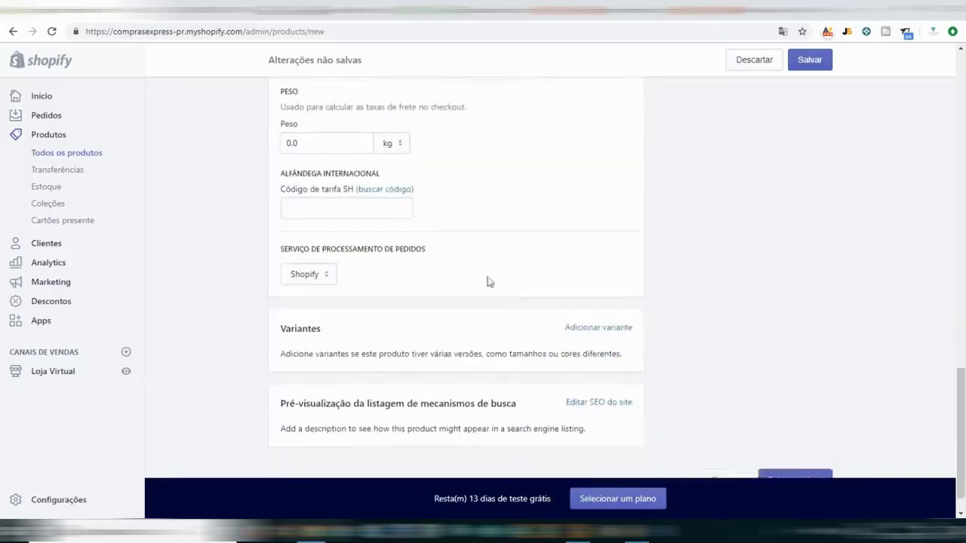
click(337, 140)
double_click(338, 140)
text(3)
key(Tab)
scroll(269, 222, down, 1)
click(435, 240)
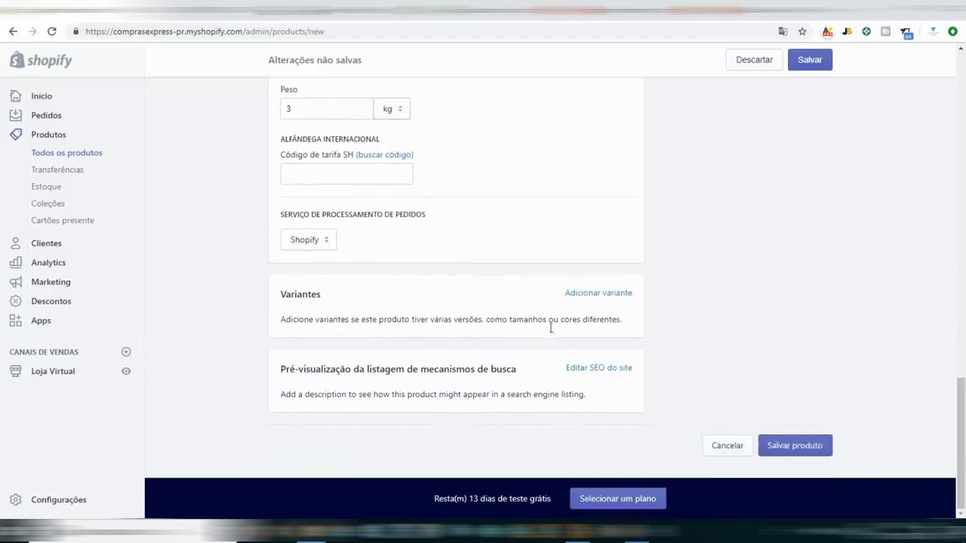
click(597, 293)
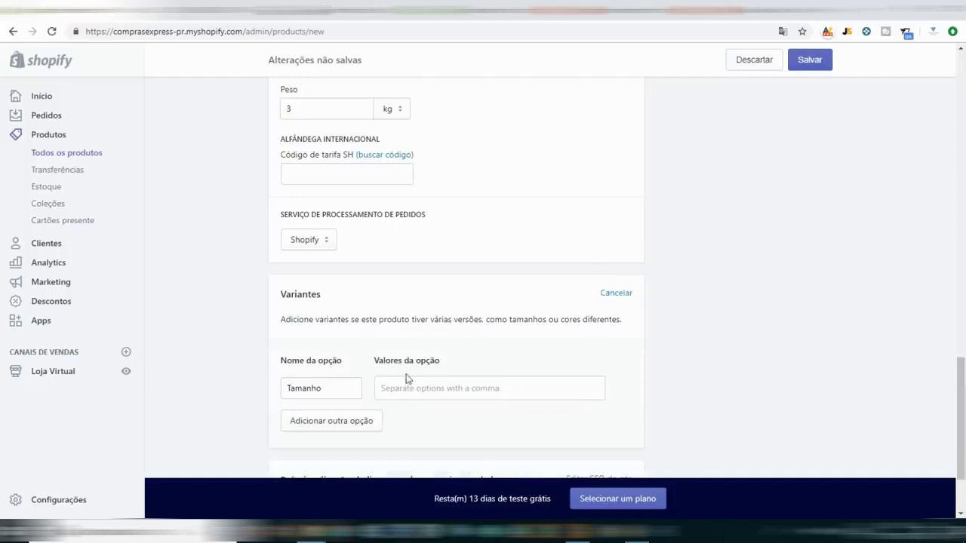
scroll(717, 280, up, 3)
click(815, 62)
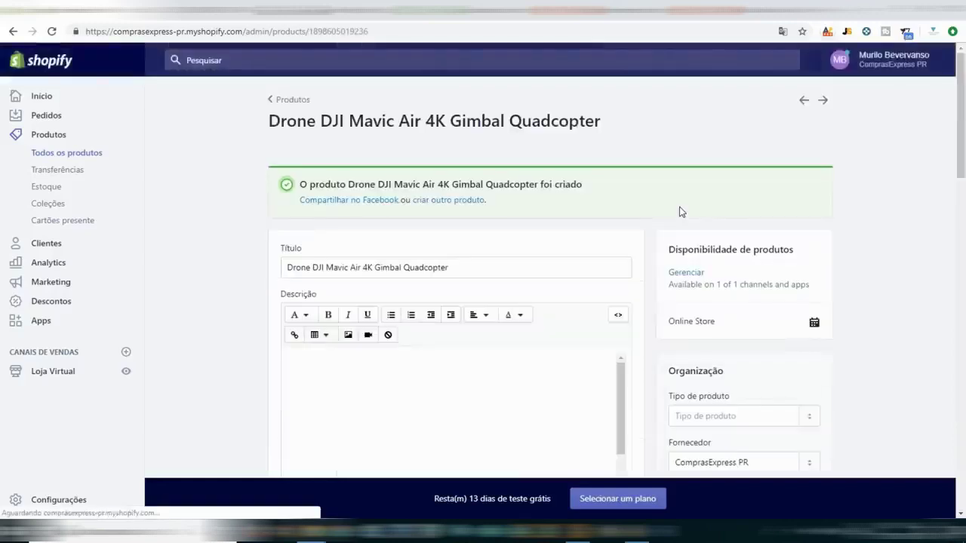
Add a Cor variant option with values Branco and Preto.
scroll(642, 216, down, 2)
scroll(642, 217, down, 15)
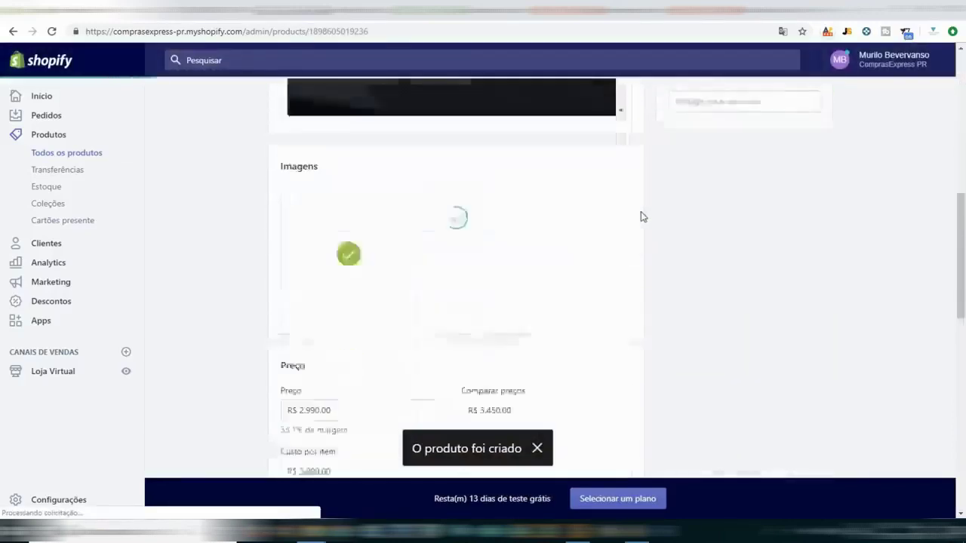
scroll(641, 216, down, 1)
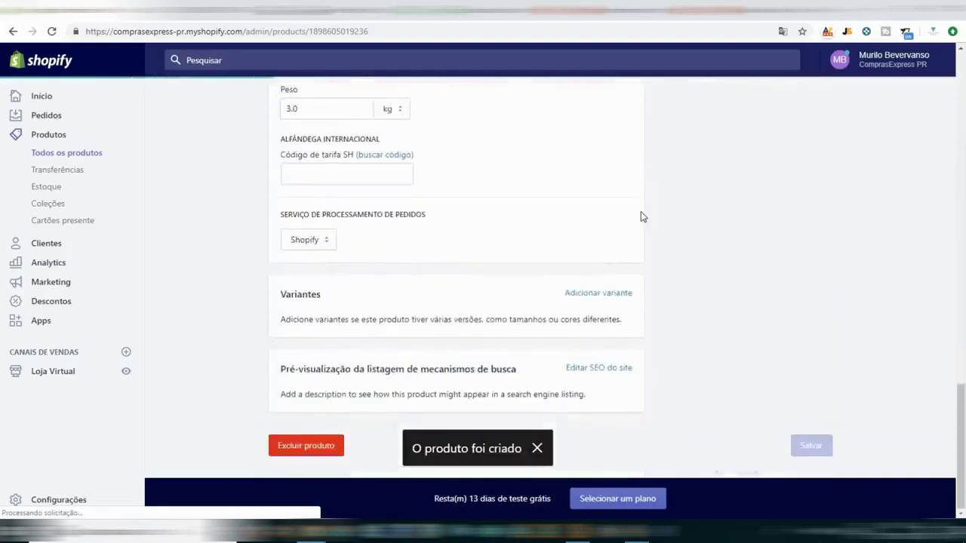
click(593, 295)
drag(335, 390, 263, 394)
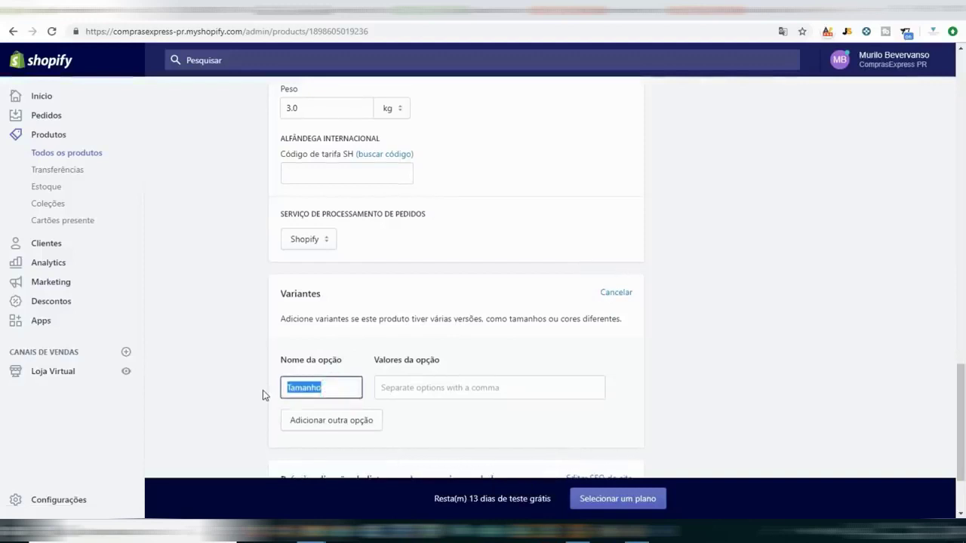
text(Cao)
key(BackSpace)
key(BackSpace)
text(or)
key(Tab)
text(Branco)
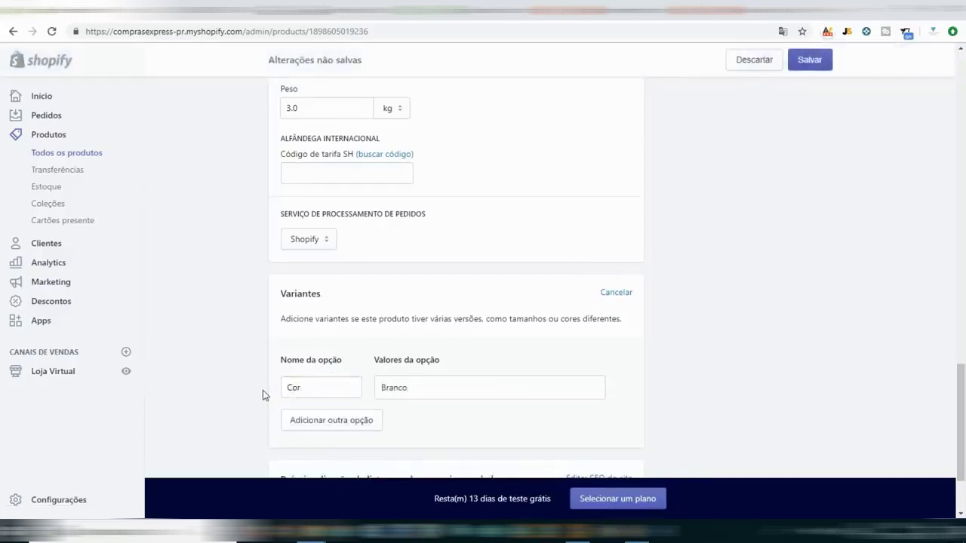
text(,)
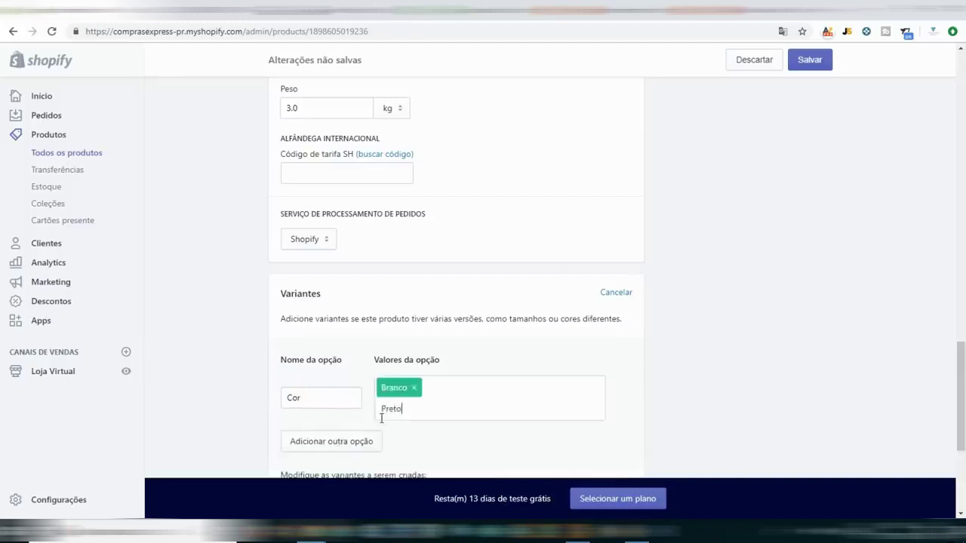
text(Preto,)
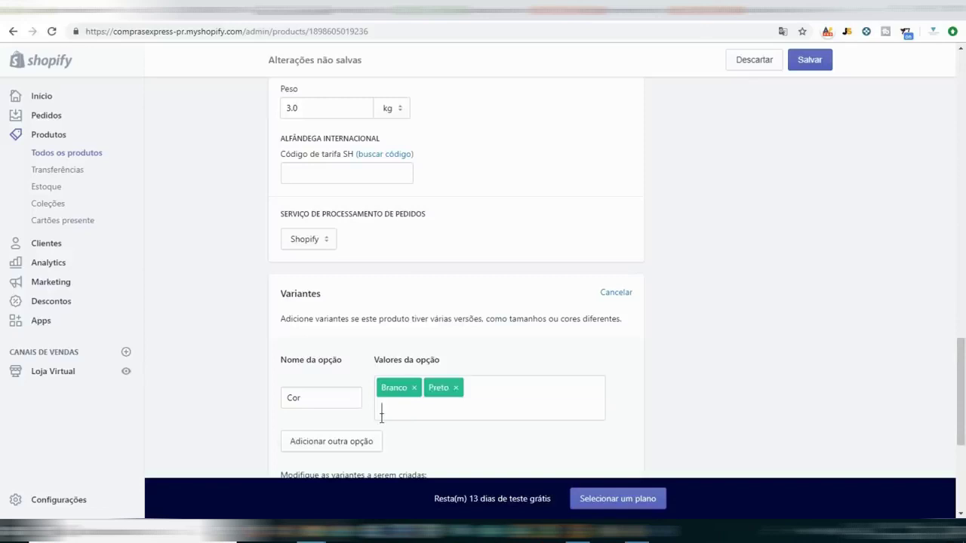
Change Branco's price to 2.890.00, keep Preto at 2.990.00, and save.
scroll(460, 315, down, 3)
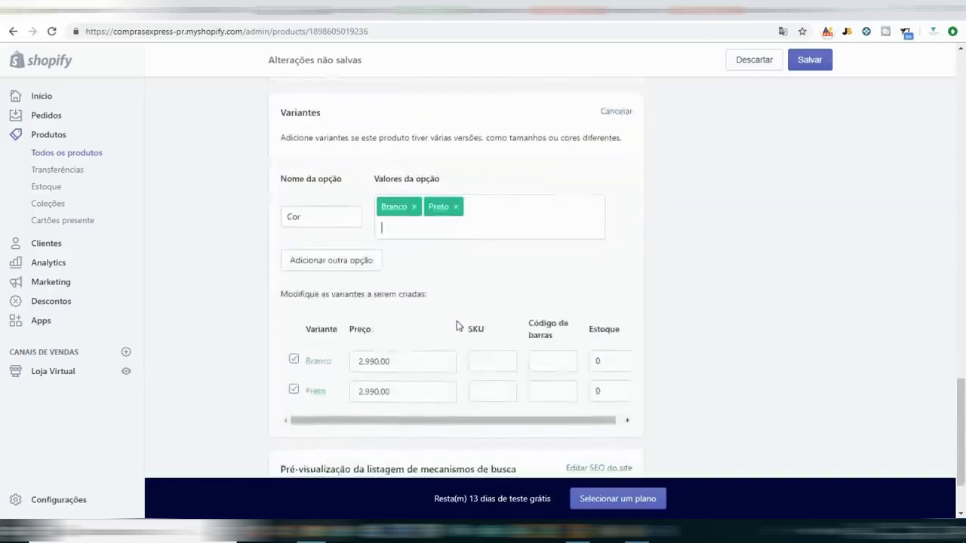
drag(422, 362, 360, 361)
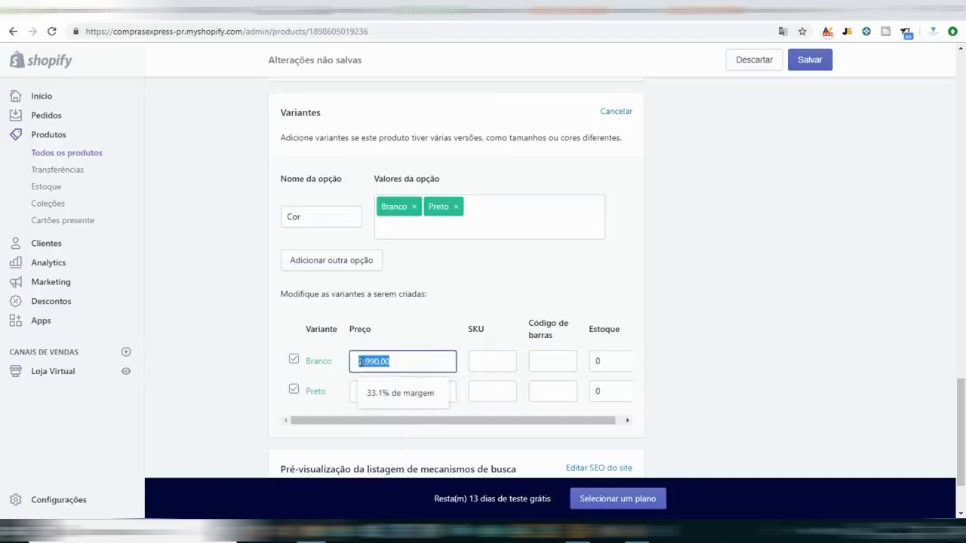
key(BackSpace)
text(1890)
key(Tab)
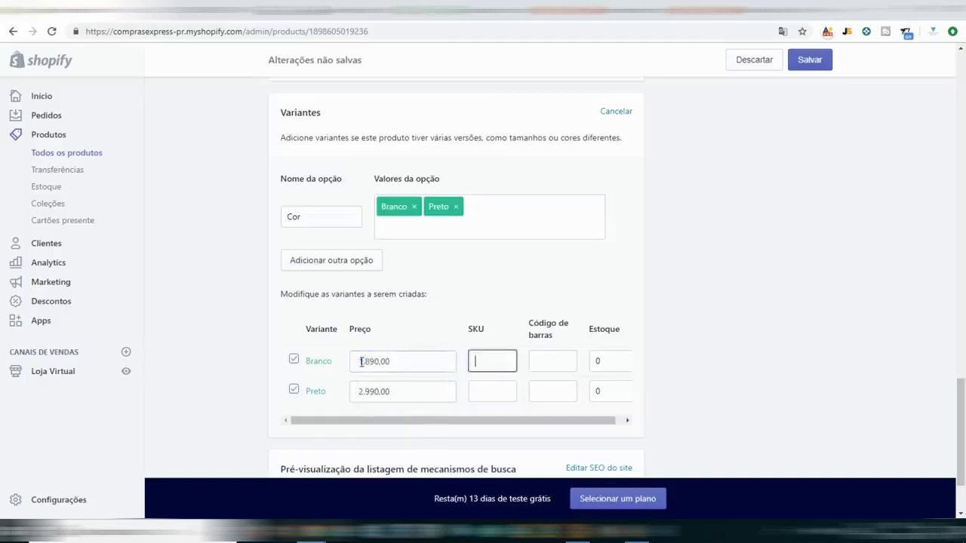
click(360, 361)
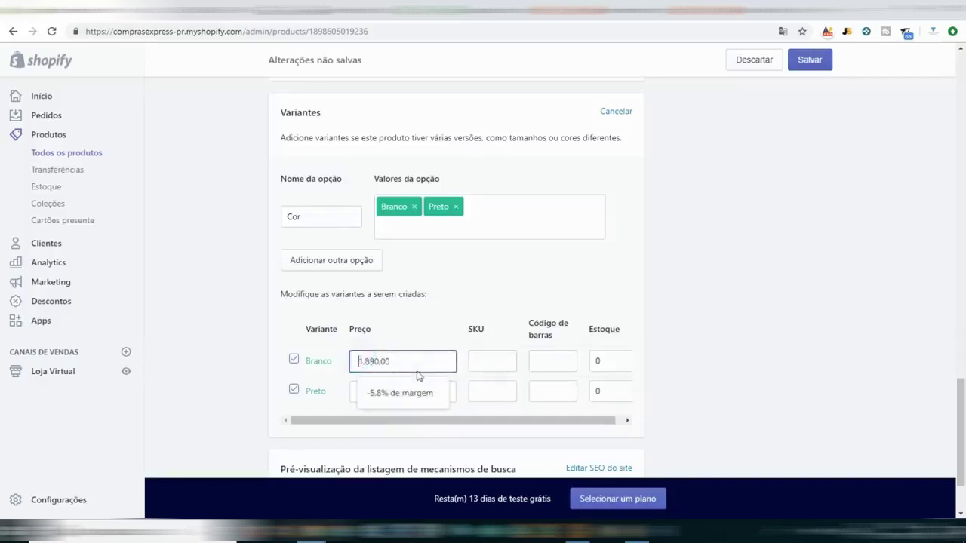
text(2)
click(471, 313)
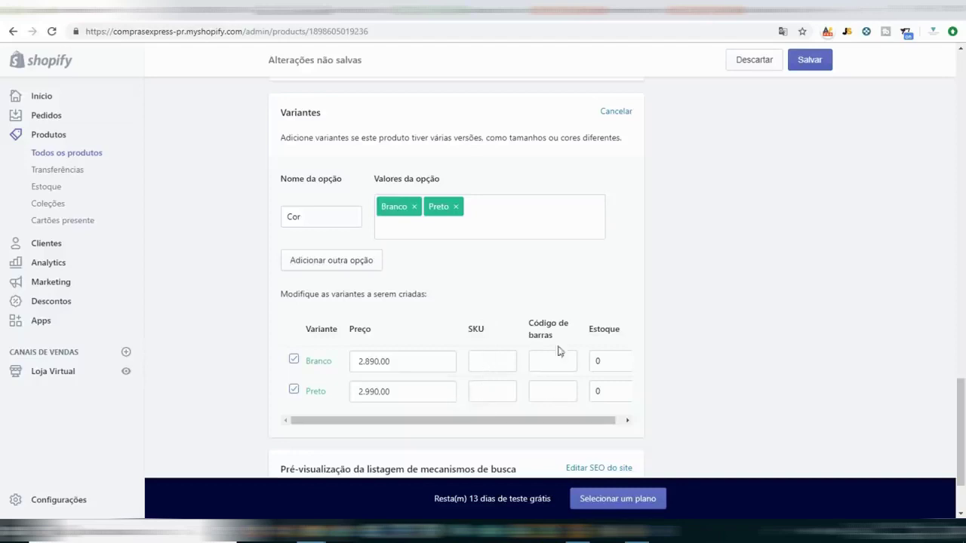
scroll(545, 302, down, 2)
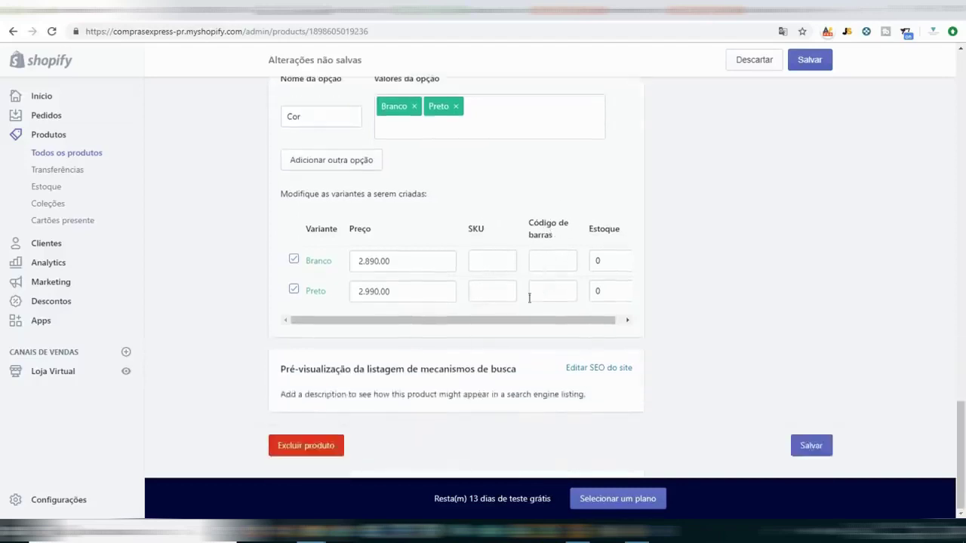
click(811, 447)
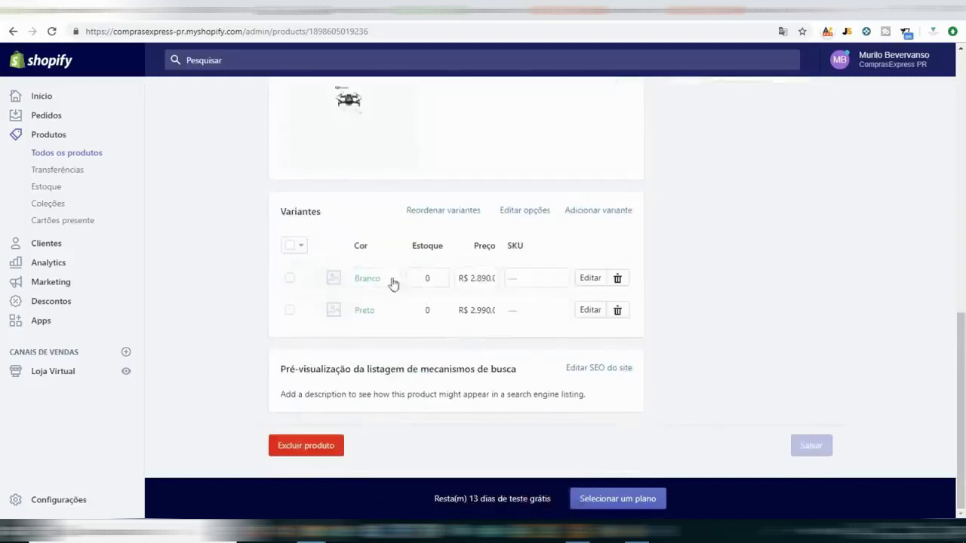
Assign the white drone photo to the Branco variant.
click(335, 284)
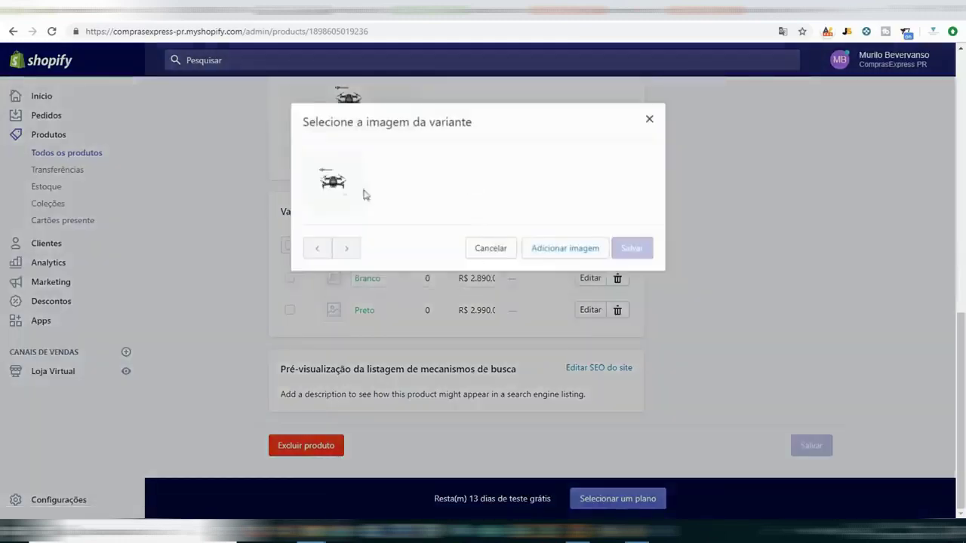
click(513, 251)
click(332, 311)
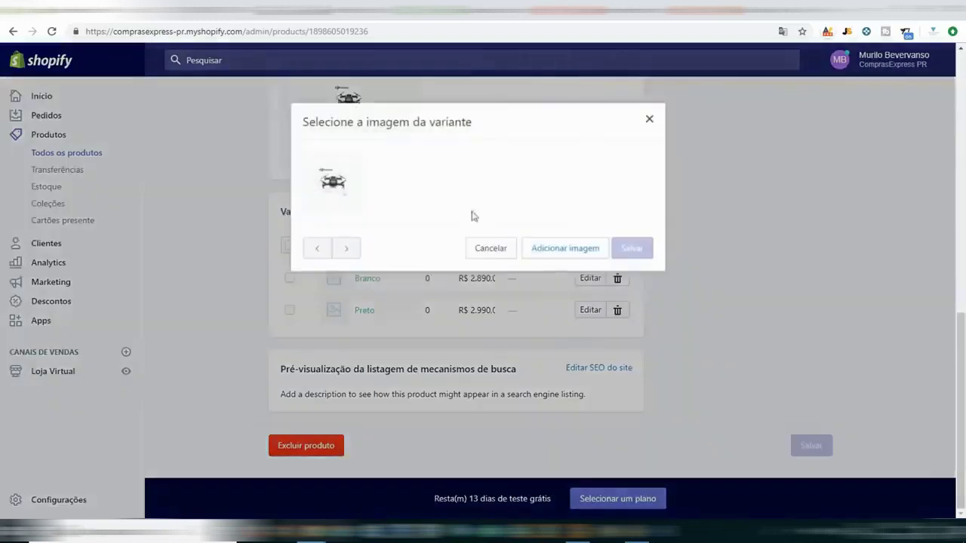
click(489, 249)
scroll(491, 242, up, 3)
scroll(491, 250, down, 2)
scroll(494, 235, up, 5)
scroll(477, 313, down, 3)
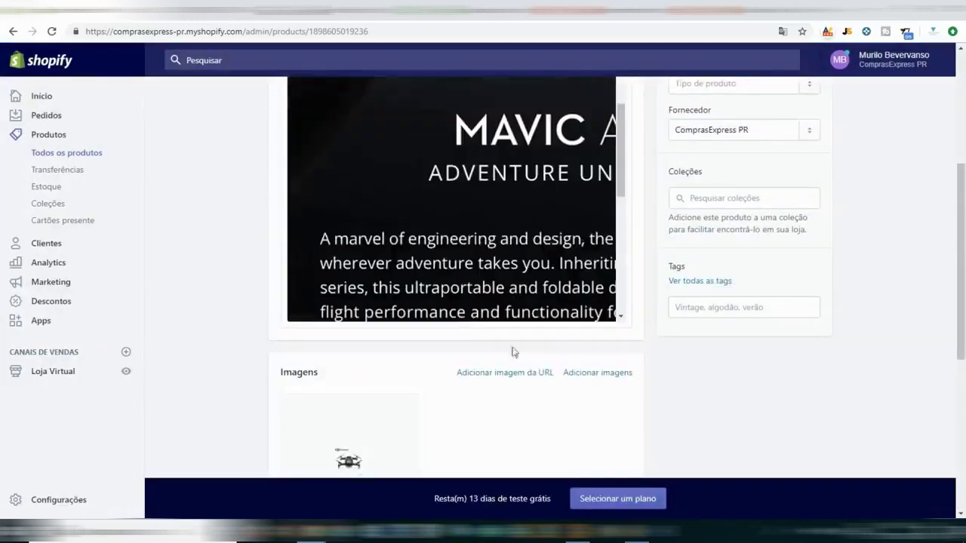
scroll(529, 355, down, 1)
click(600, 311)
scroll(662, 366, down, 3)
click(337, 407)
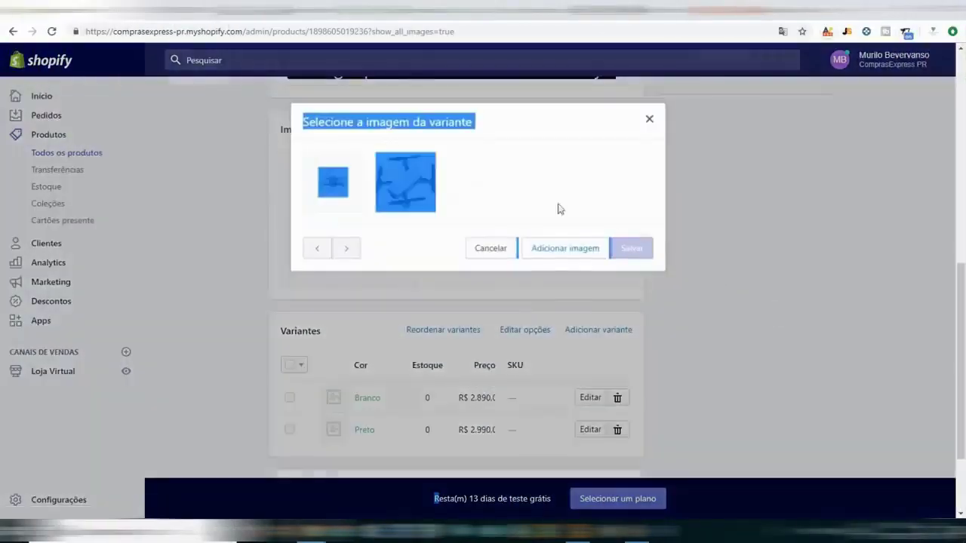
click(595, 183)
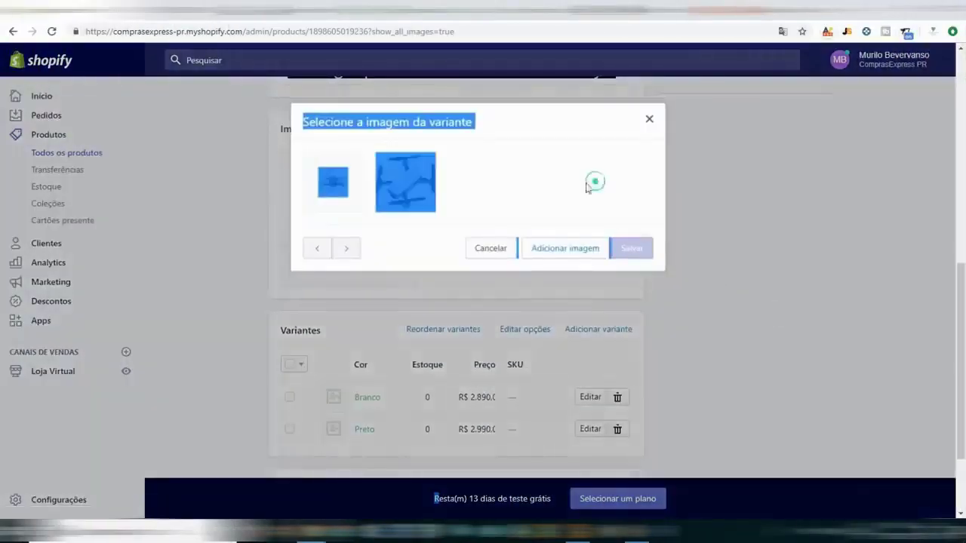
click(422, 122)
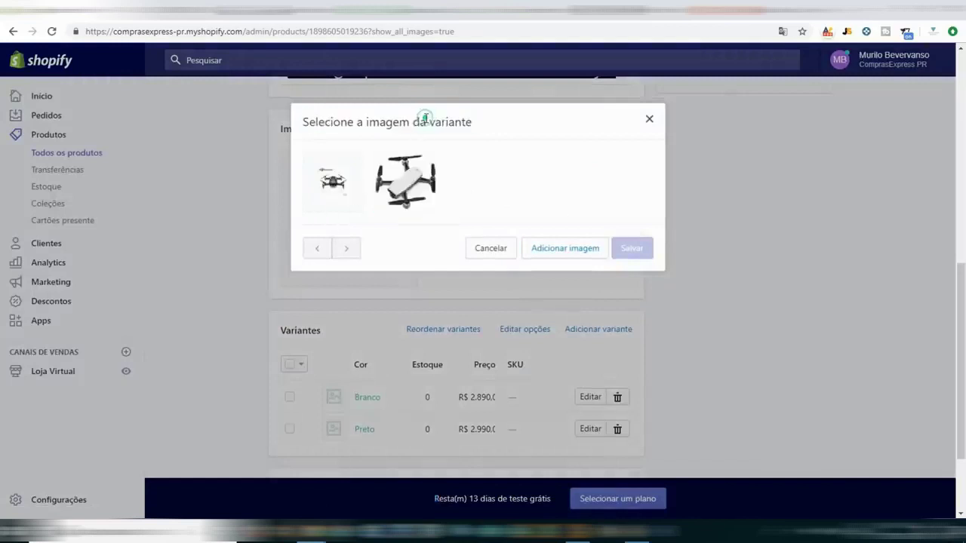
click(407, 182)
click(632, 249)
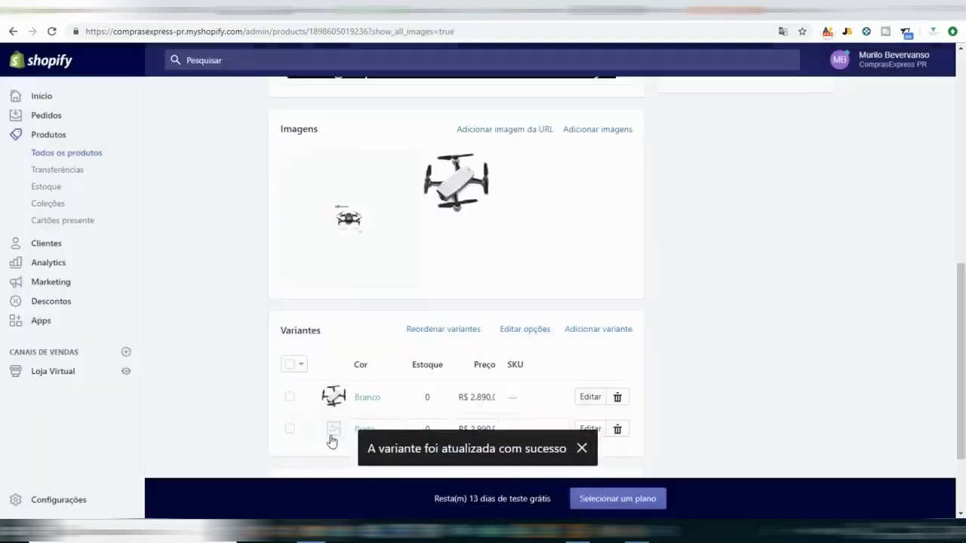
Assign the first drone photo to the Preto variant.
click(332, 437)
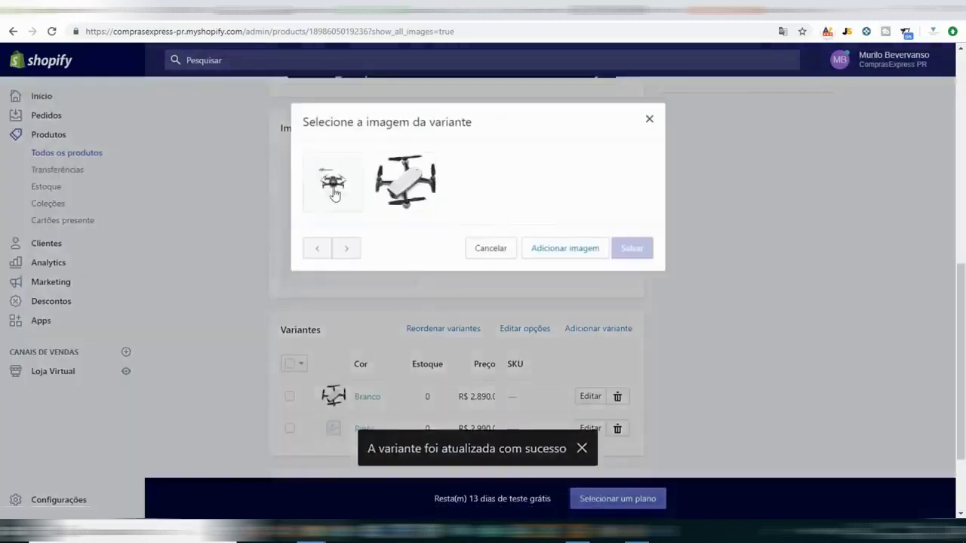
click(333, 190)
click(630, 249)
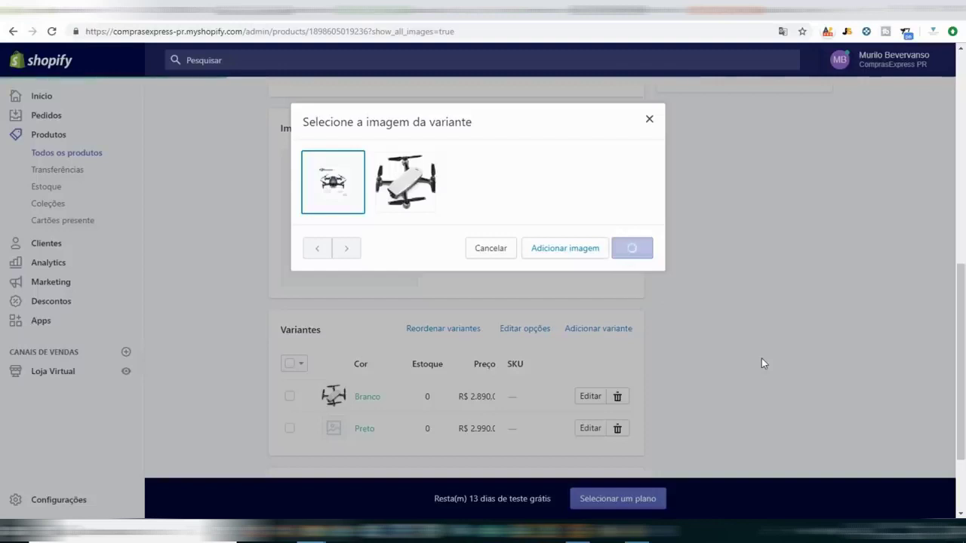
scroll(741, 367, down, 2)
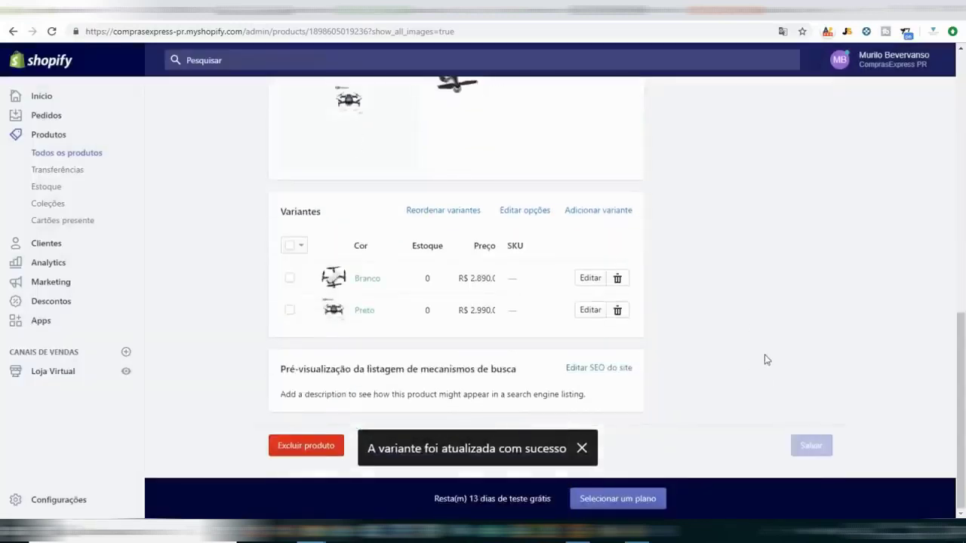
scroll(766, 360, up, 10)
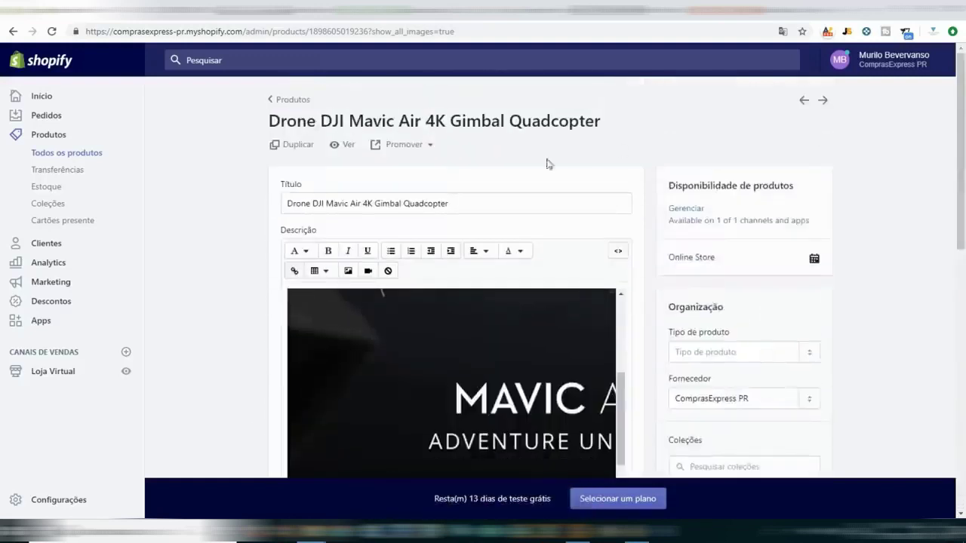
Set the Cor variants' stock to 2 and save the drone product.
click(336, 145)
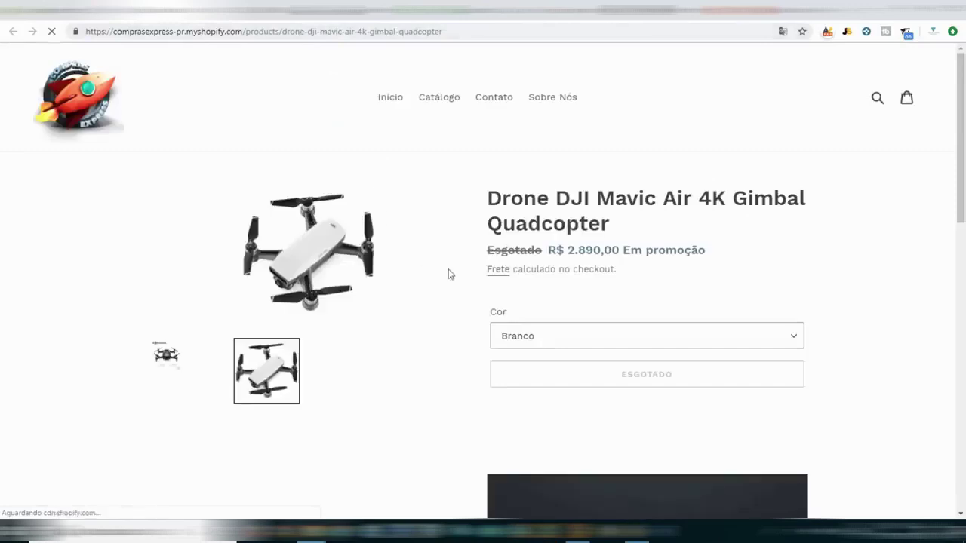
key(ctrl+w)
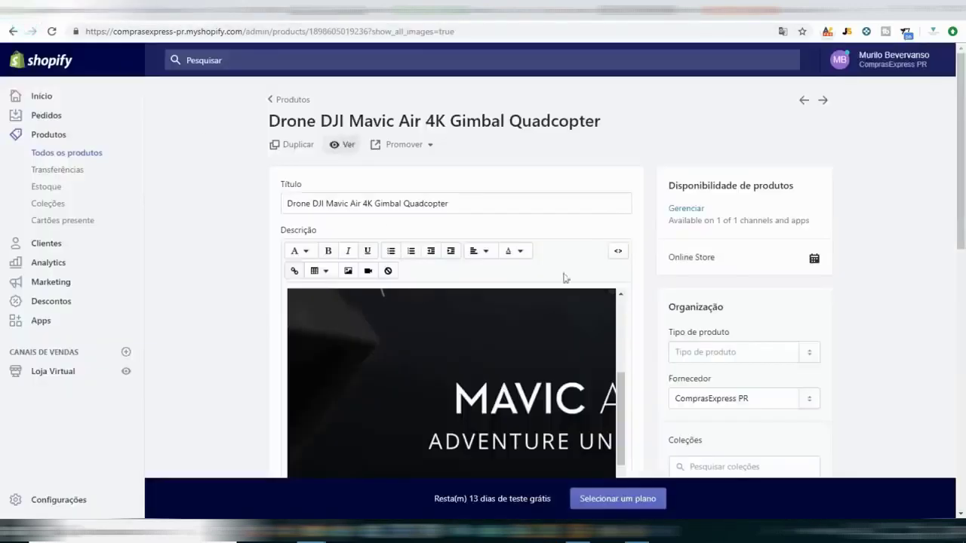
scroll(645, 282, down, 5)
scroll(645, 282, down, 4)
click(431, 394)
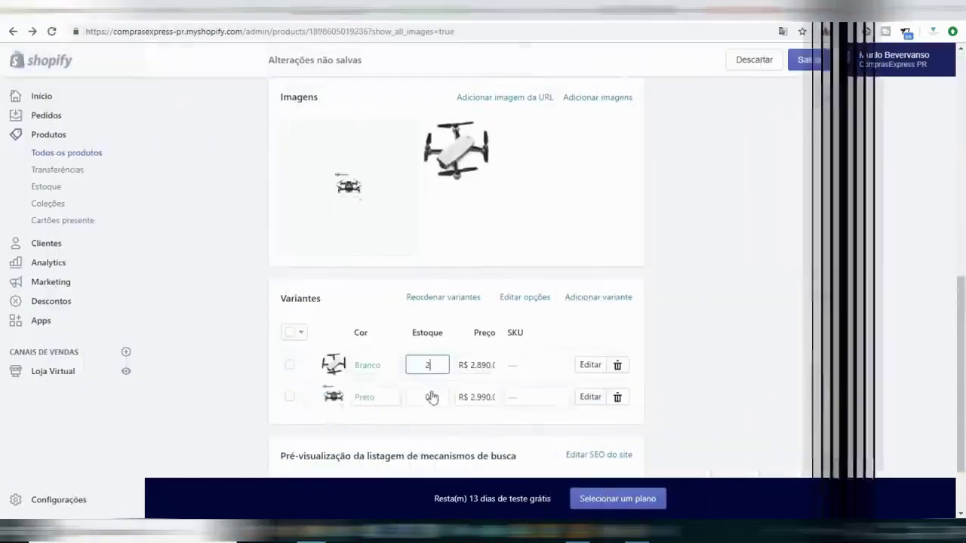
text(2)
click(750, 312)
click(808, 60)
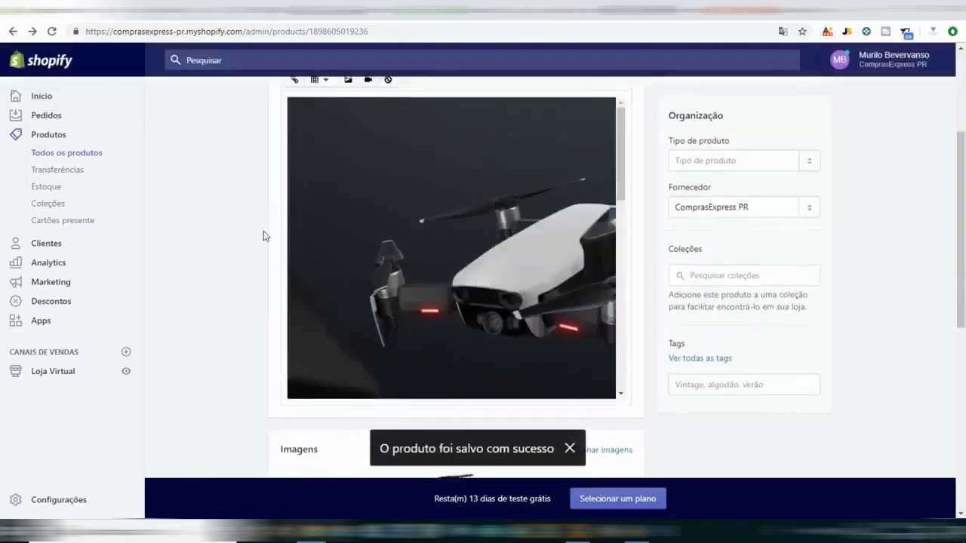
scroll(260, 226, up, 3)
On the drone's storefront page, switch Cor between Branco and Preto, ending on Preto.
click(349, 145)
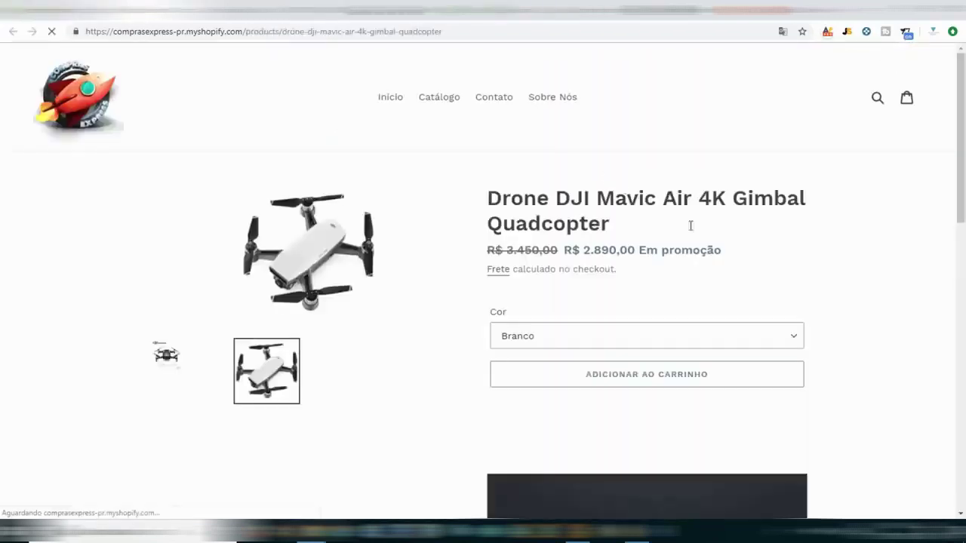
click(521, 339)
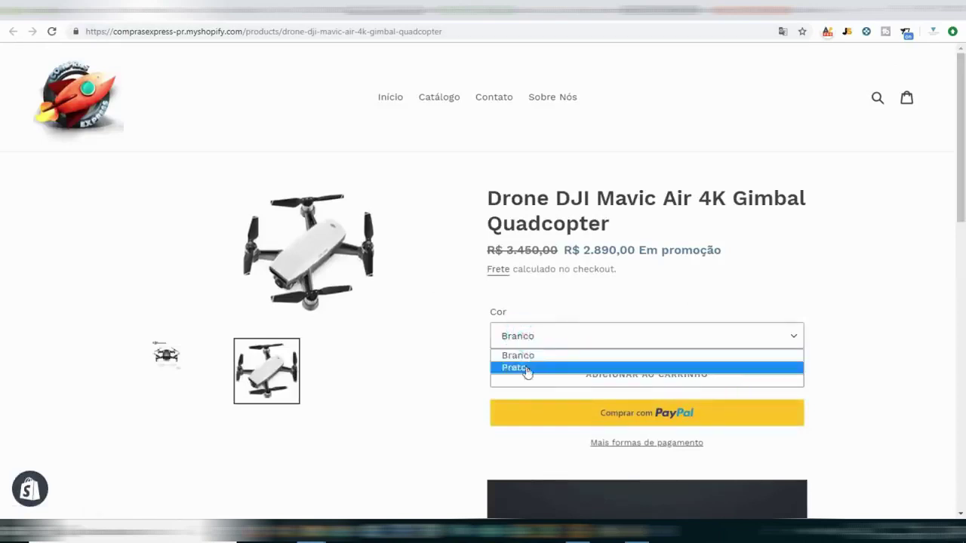
click(526, 369)
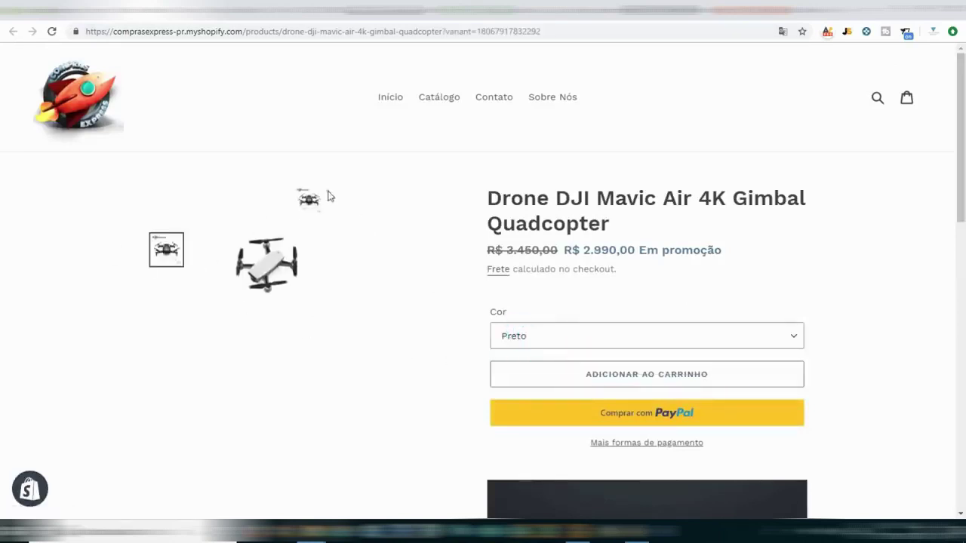
click(285, 267)
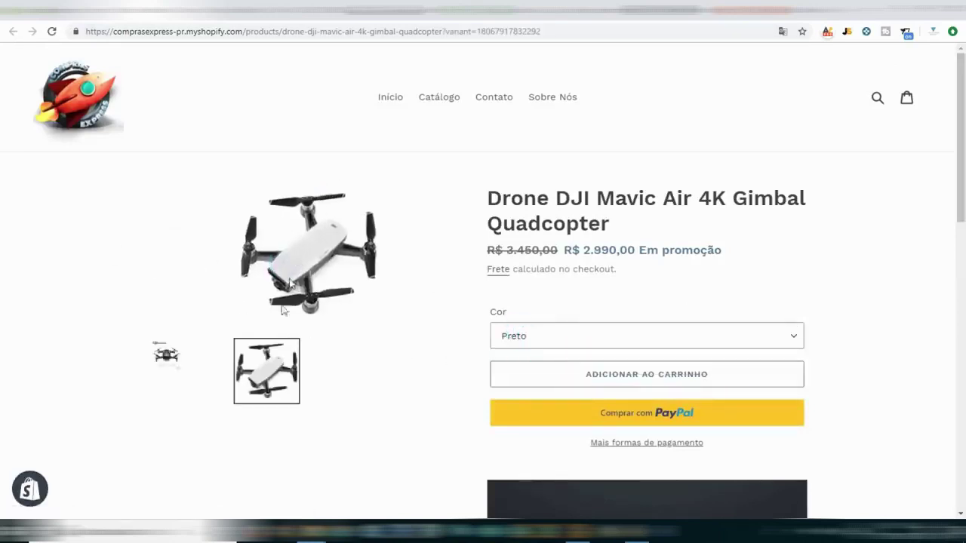
click(168, 356)
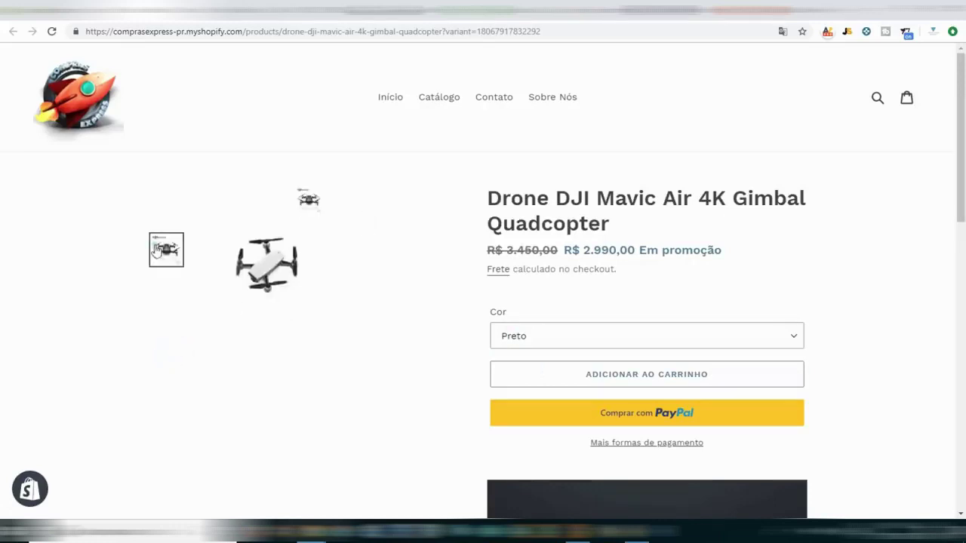
click(574, 336)
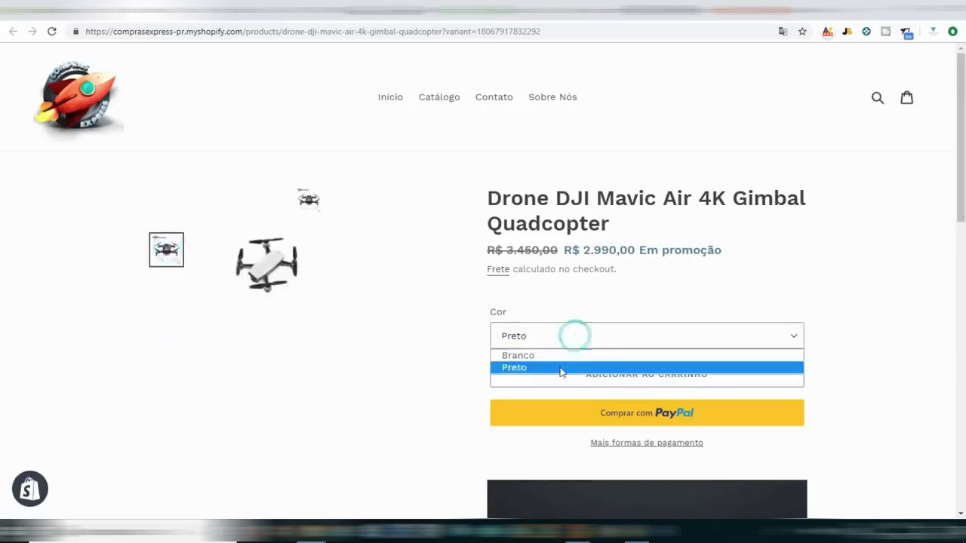
click(562, 356)
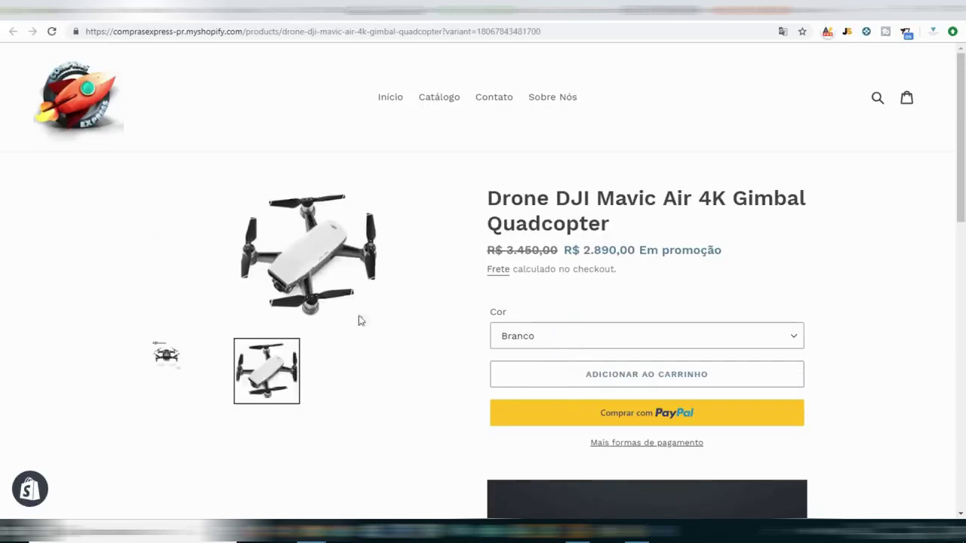
click(555, 345)
click(548, 373)
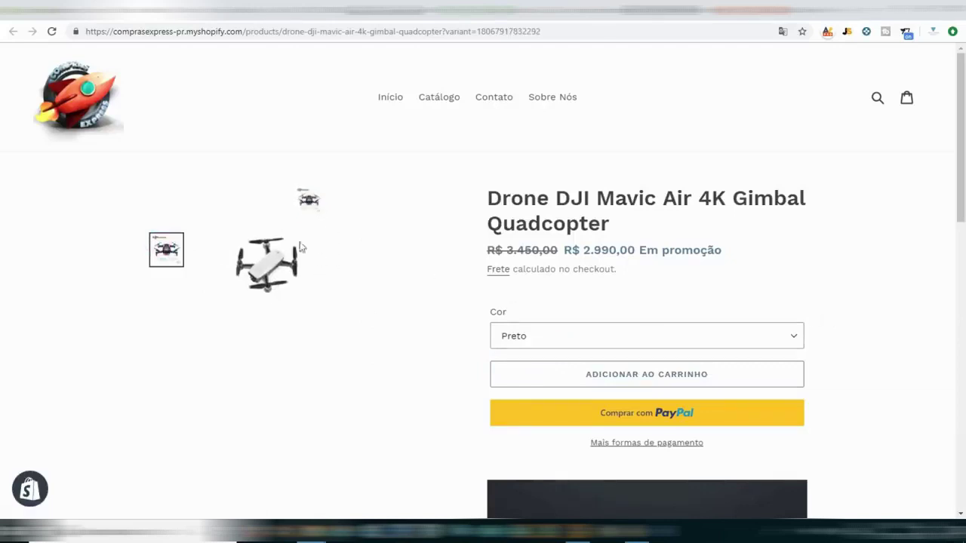
scroll(637, 269, down, 12)
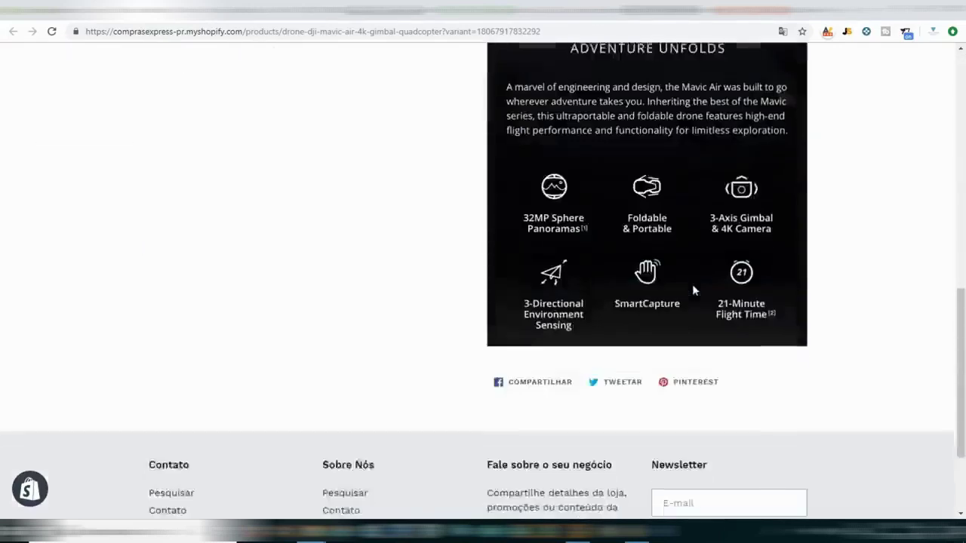
scroll(687, 294, up, 15)
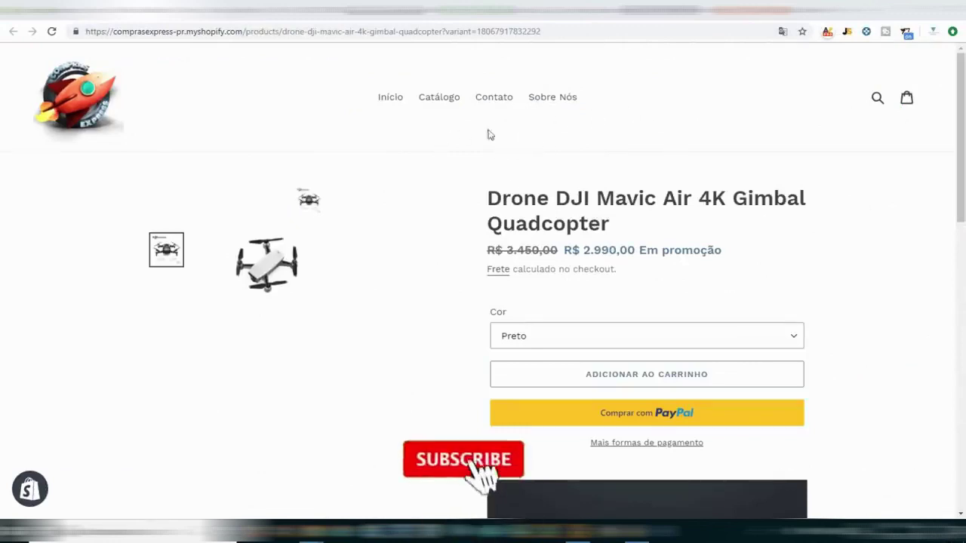
Browse the store's home page, then close it to return to the drone's admin page.
click(69, 98)
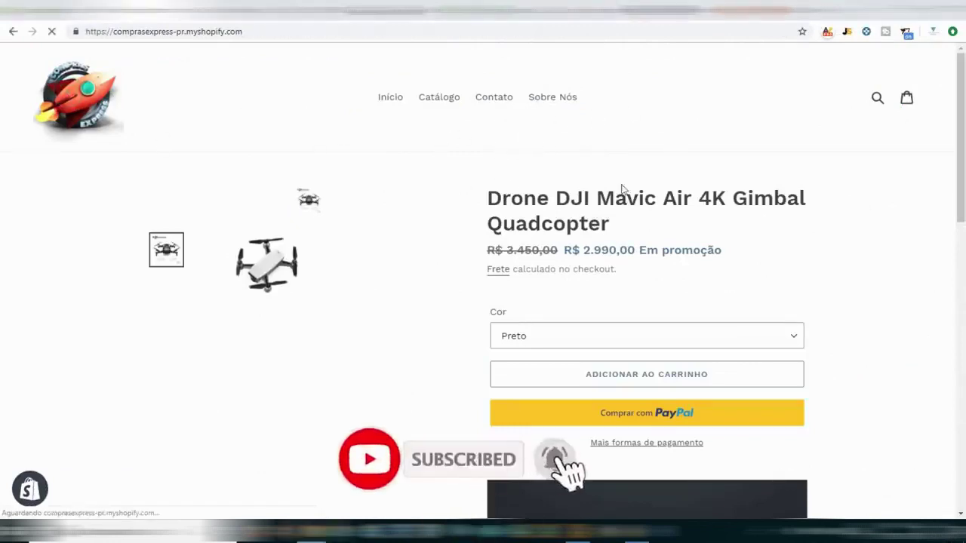
scroll(544, 302, down, 7)
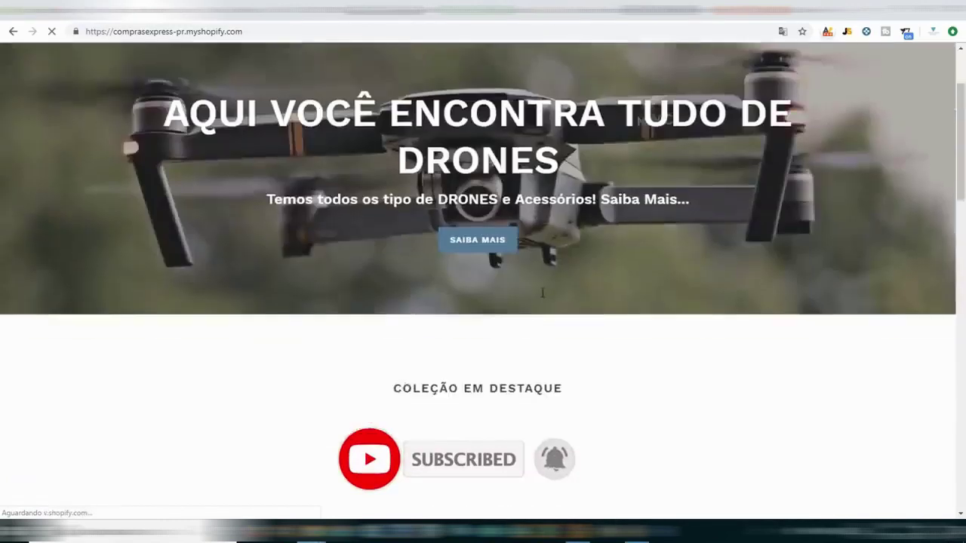
scroll(546, 304, up, 5)
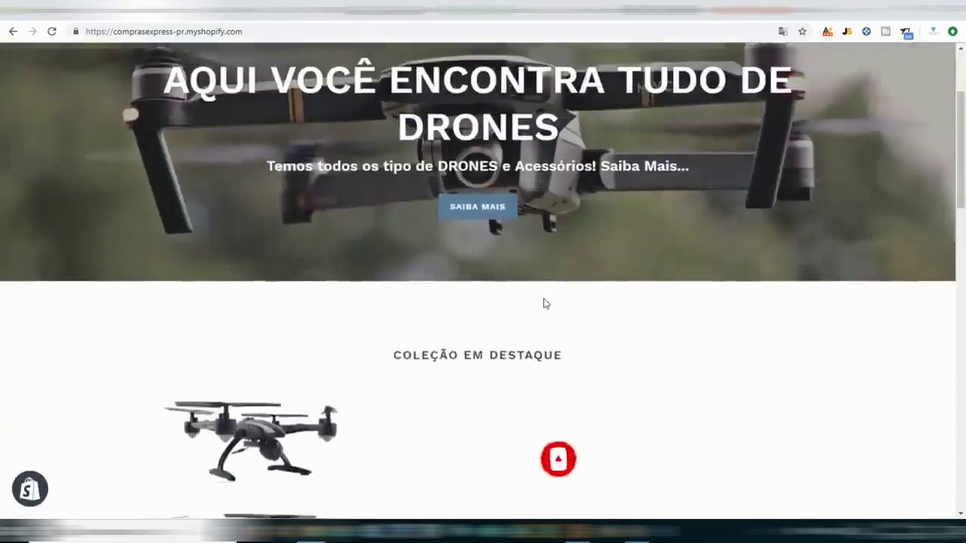
scroll(546, 303, down, 6)
scroll(544, 302, down, 2)
scroll(252, 201, up, 3)
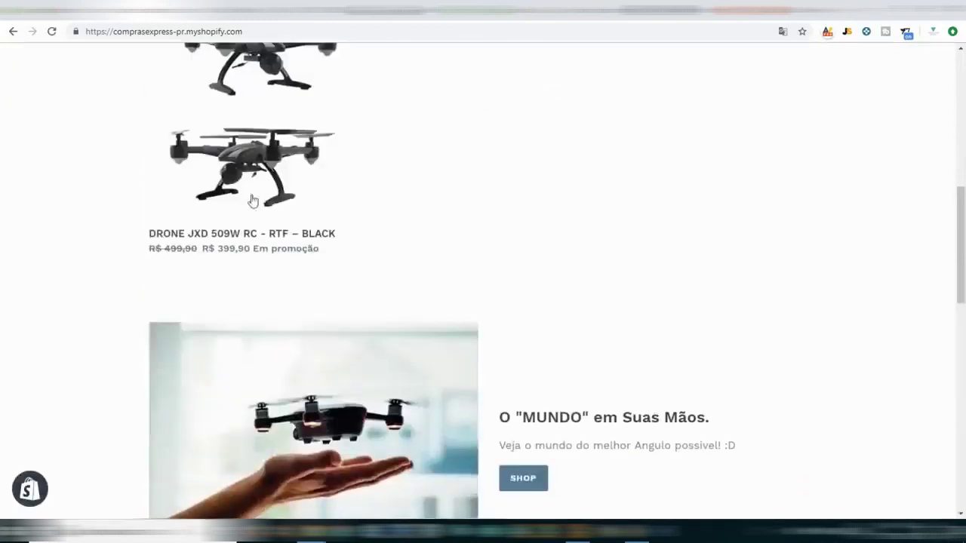
scroll(268, 285, up, 5)
scroll(269, 285, up, 3)
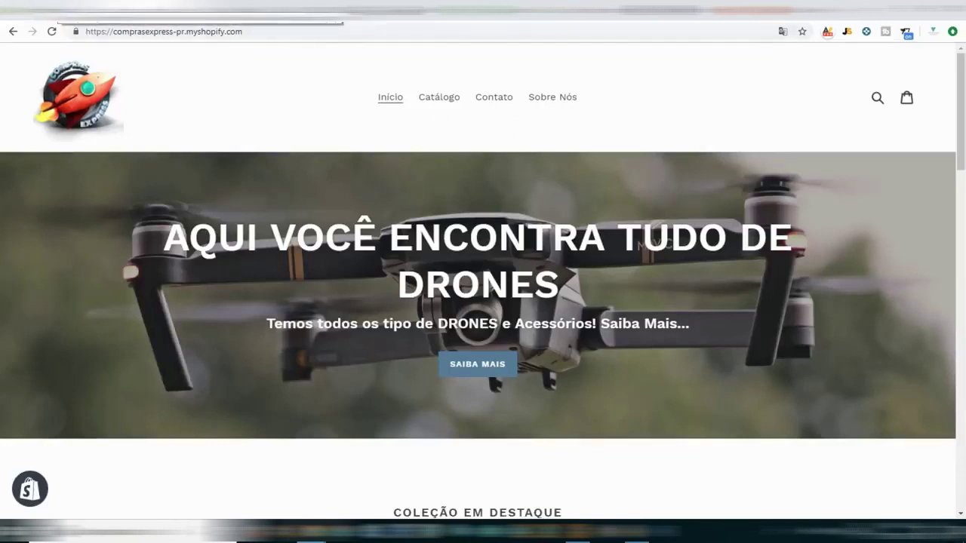
key(ctrl+w)
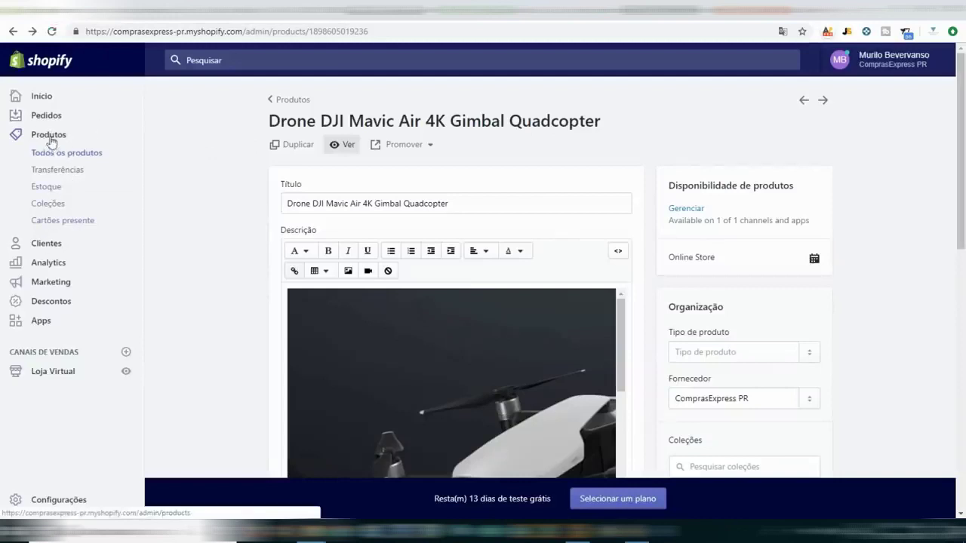
Go to the collections list and start a new collection.
click(43, 208)
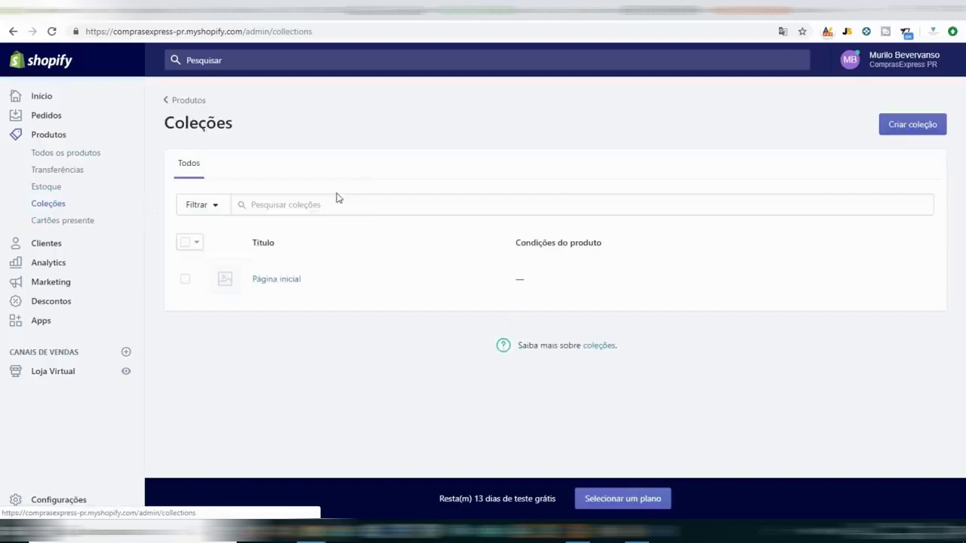
click(333, 204)
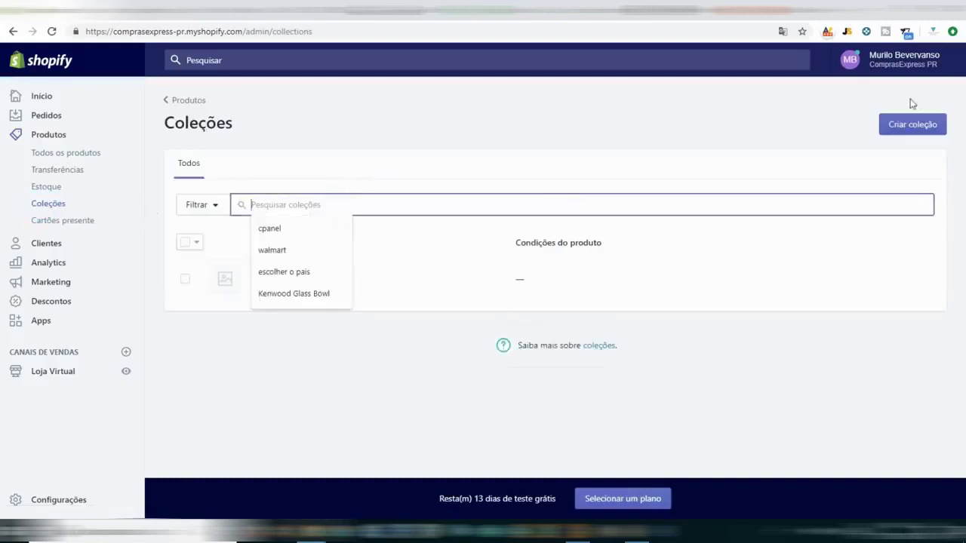
click(900, 128)
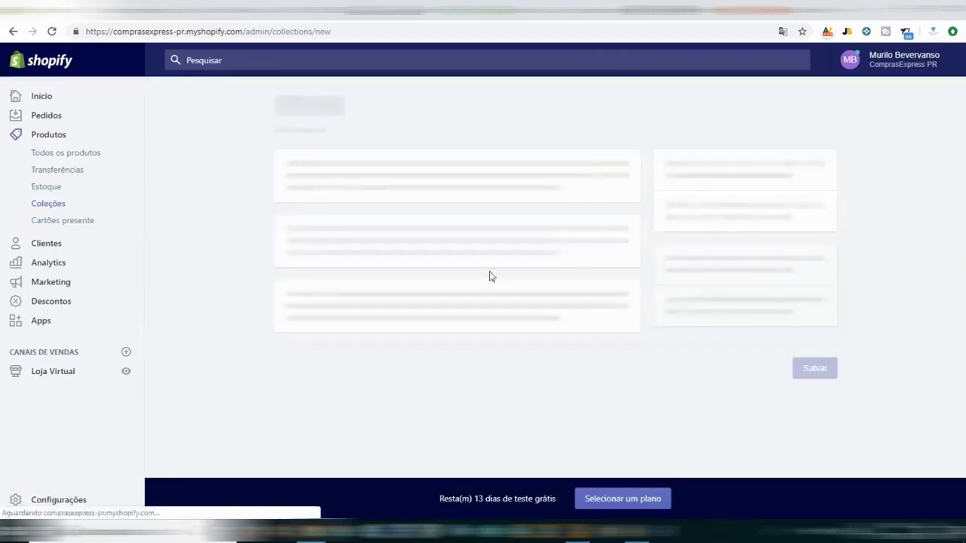
scroll(365, 181, down, 5)
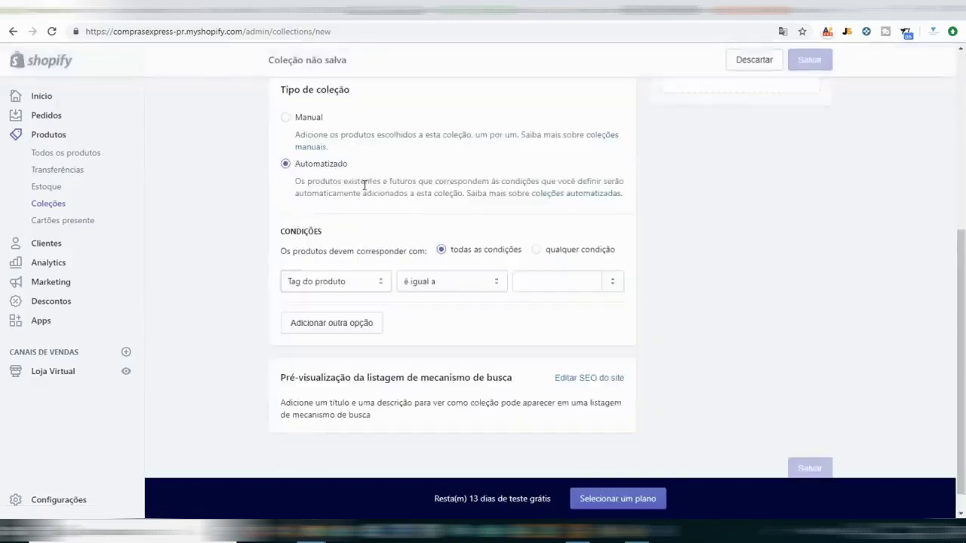
scroll(364, 188, up, 5)
Title the collection 'Drones', set it to Manual, save it, and return to Coleções.
click(359, 194)
text(Drones)
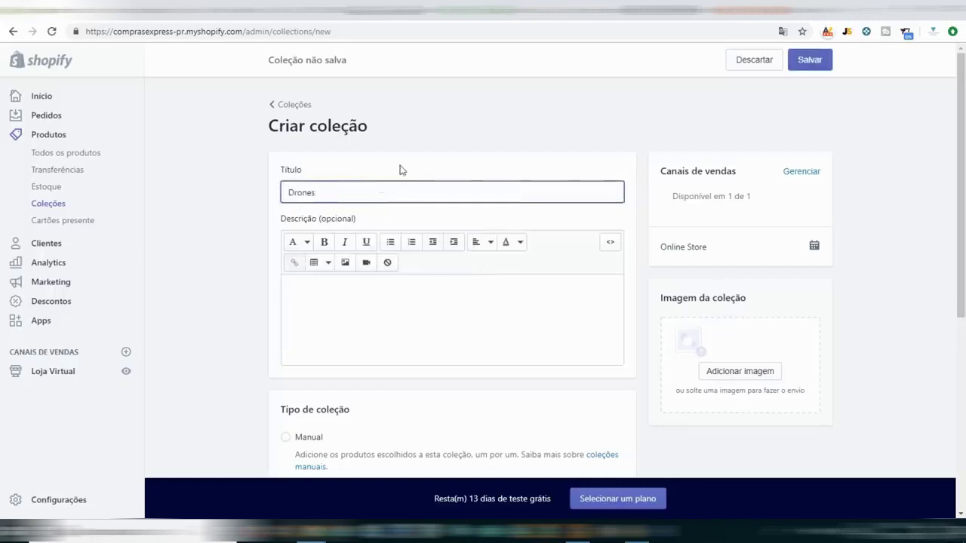
scroll(399, 163, down, 3)
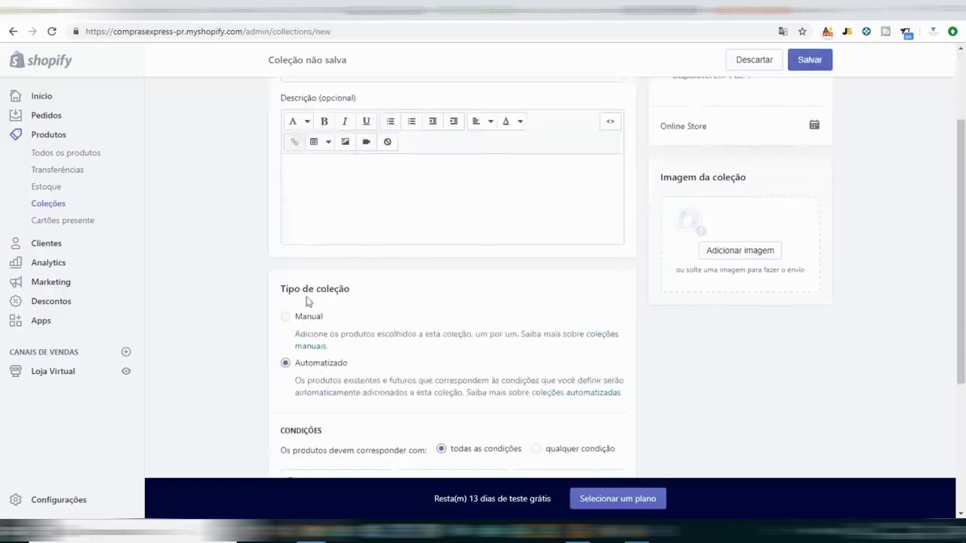
click(287, 316)
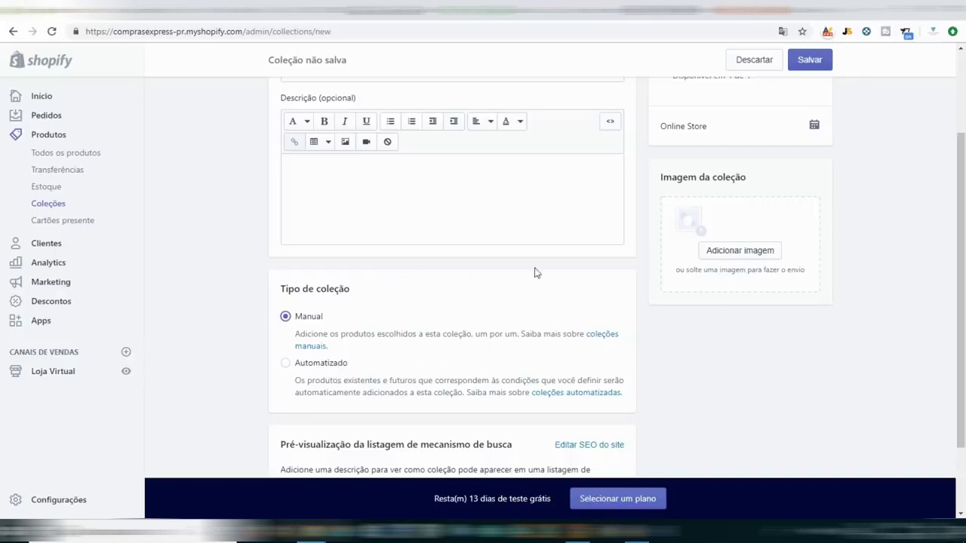
scroll(535, 272, down, 2)
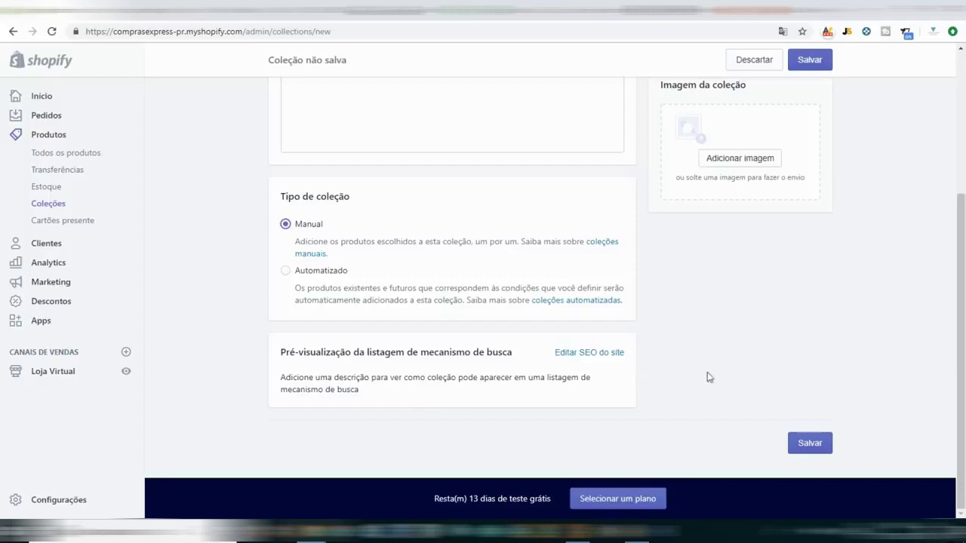
scroll(710, 377, up, 2)
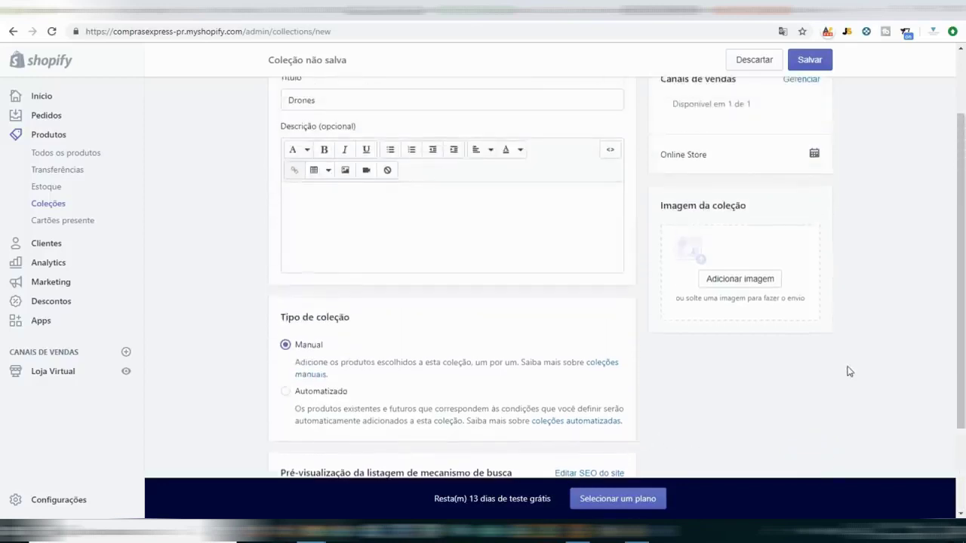
scroll(850, 371, up, 2)
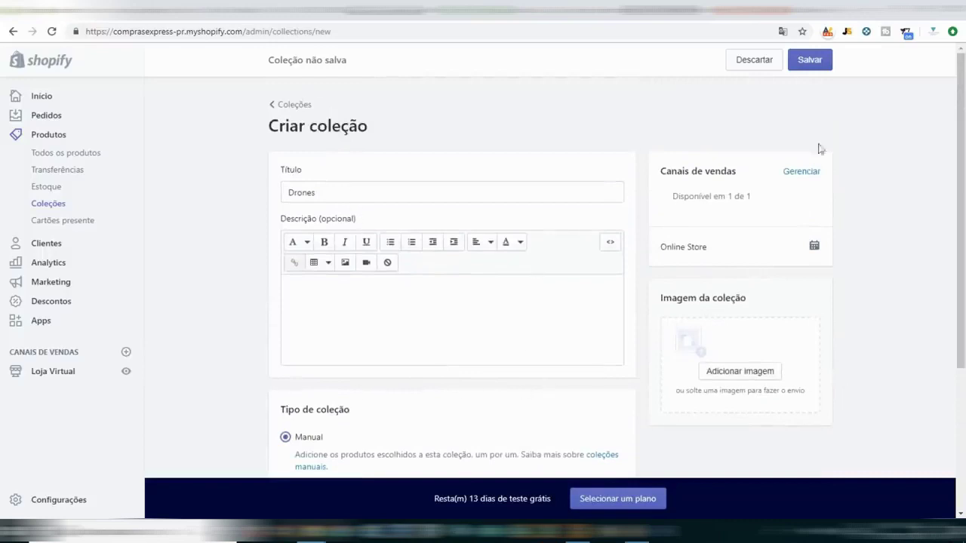
scroll(865, 284, down, 3)
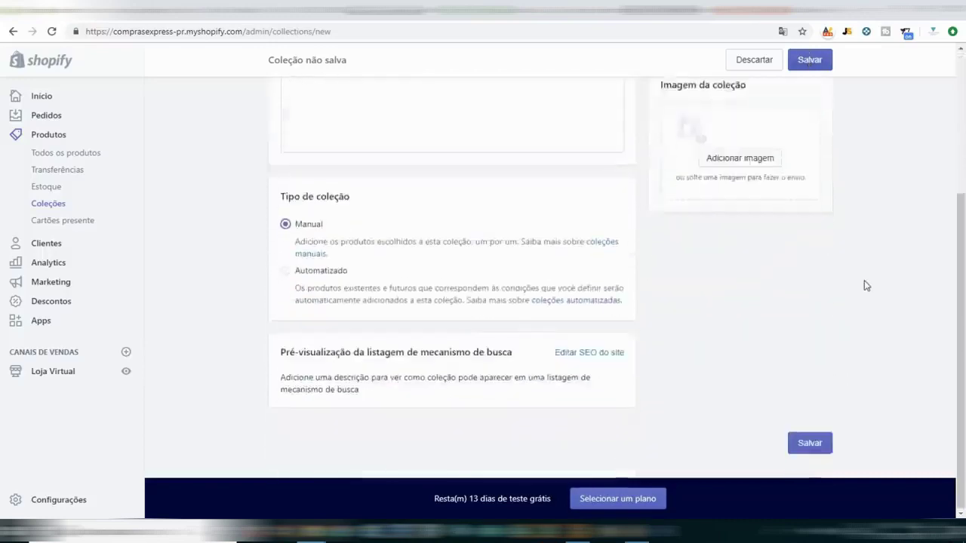
scroll(865, 285, up, 3)
click(812, 60)
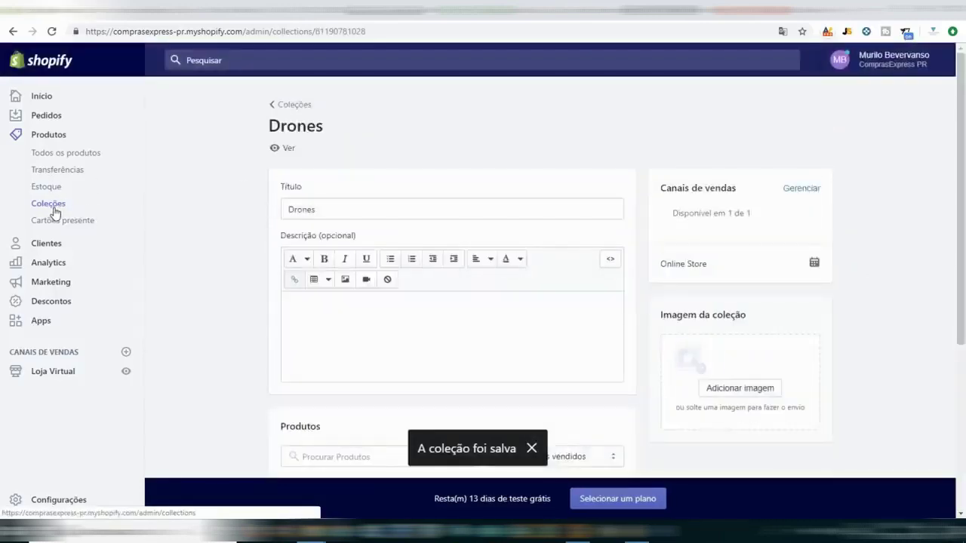
click(51, 205)
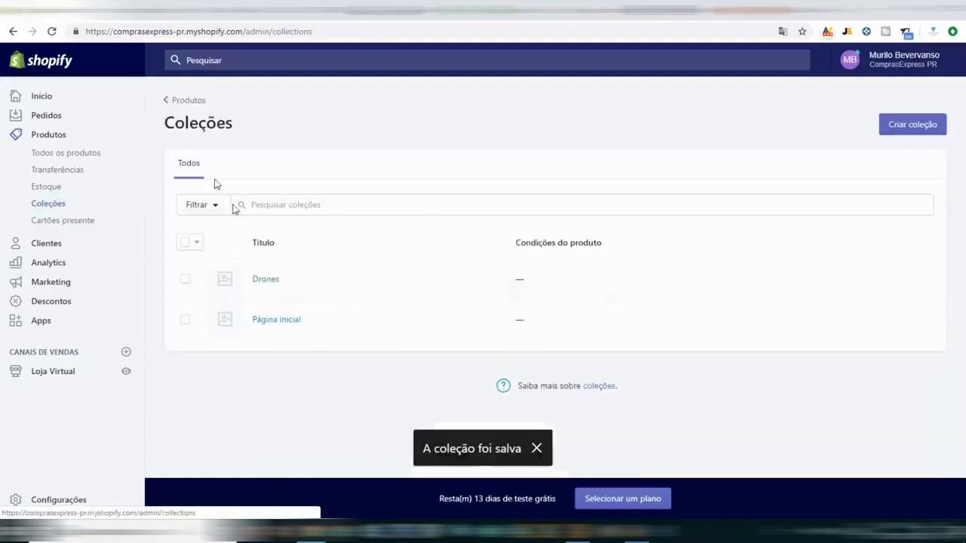
Create a Manual collection titled 'DJI Drones', save it, and go back to Coleções.
click(913, 124)
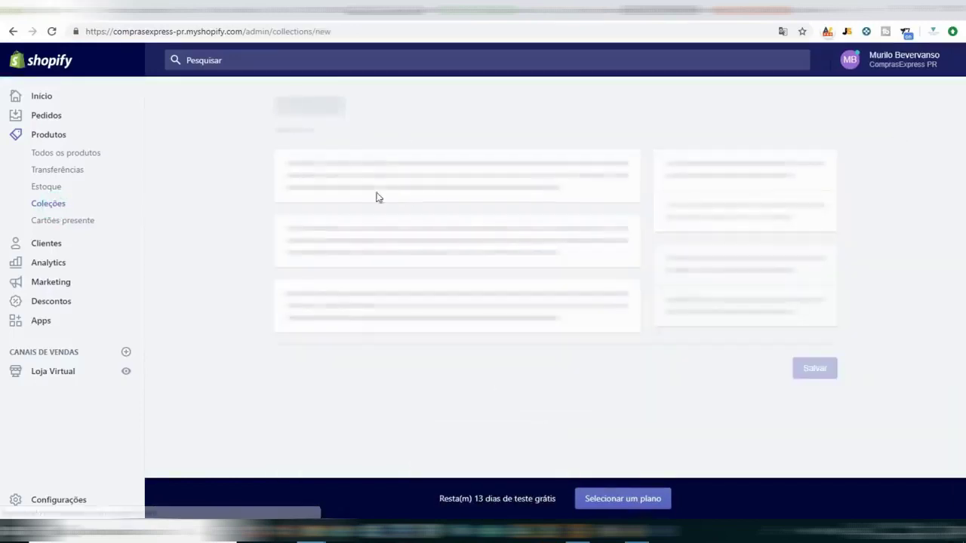
scroll(419, 226, up, 4)
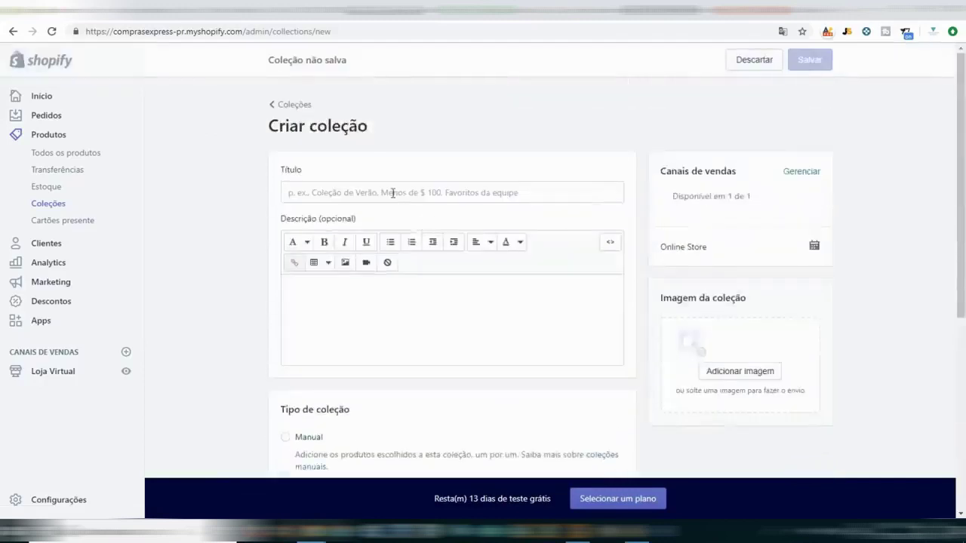
click(393, 193)
text(DJI Drones)
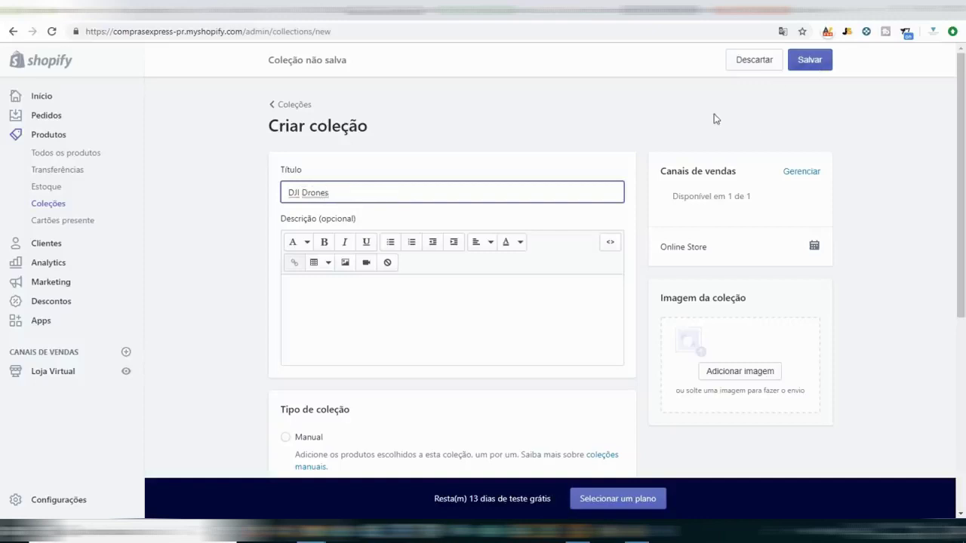
scroll(651, 216, down, 4)
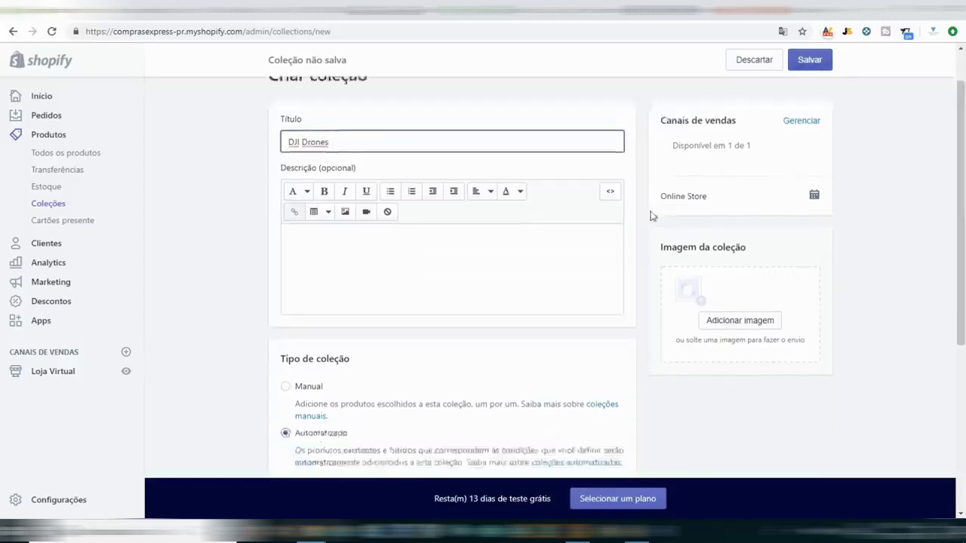
click(286, 139)
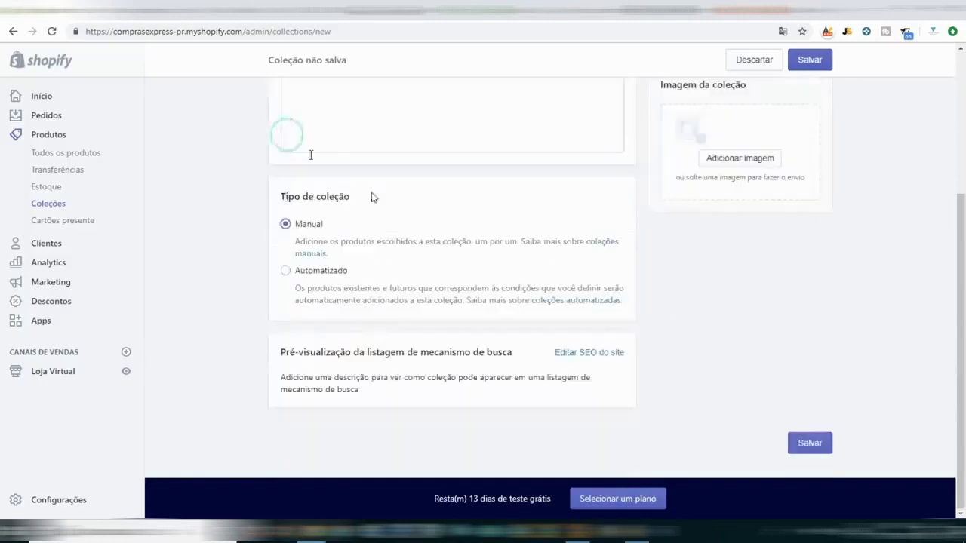
scroll(821, 242, up, 2)
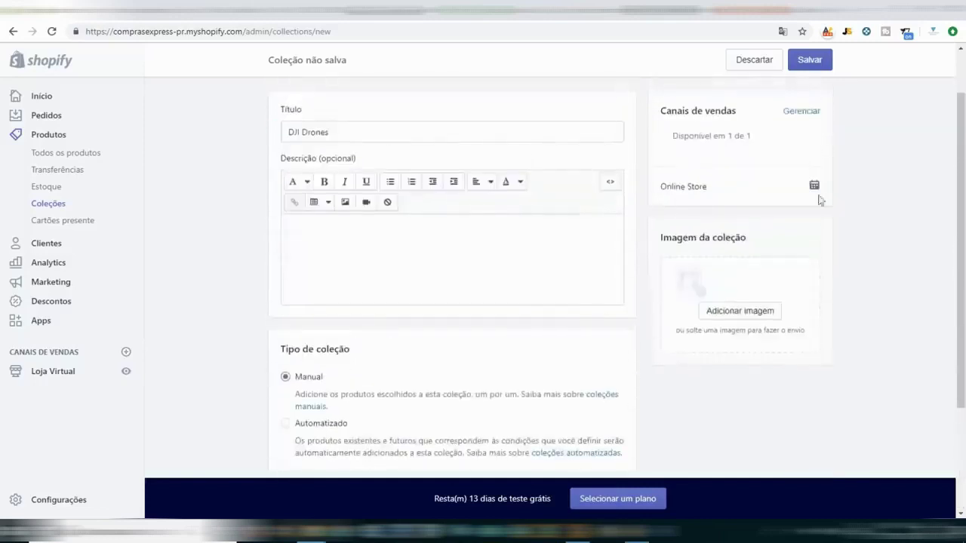
click(794, 67)
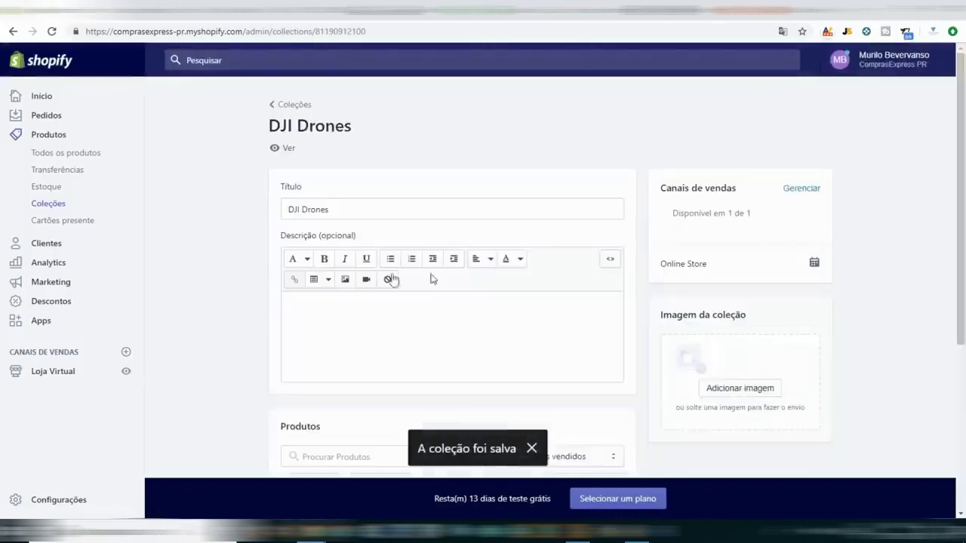
click(47, 203)
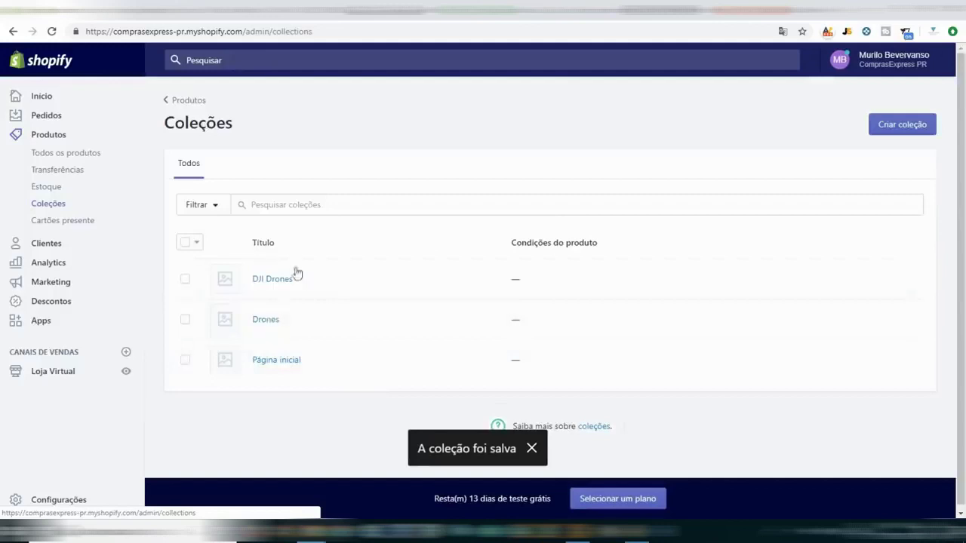
Add the DJI Mavic Air product to the DJI Drones and Drones collections and save.
click(51, 155)
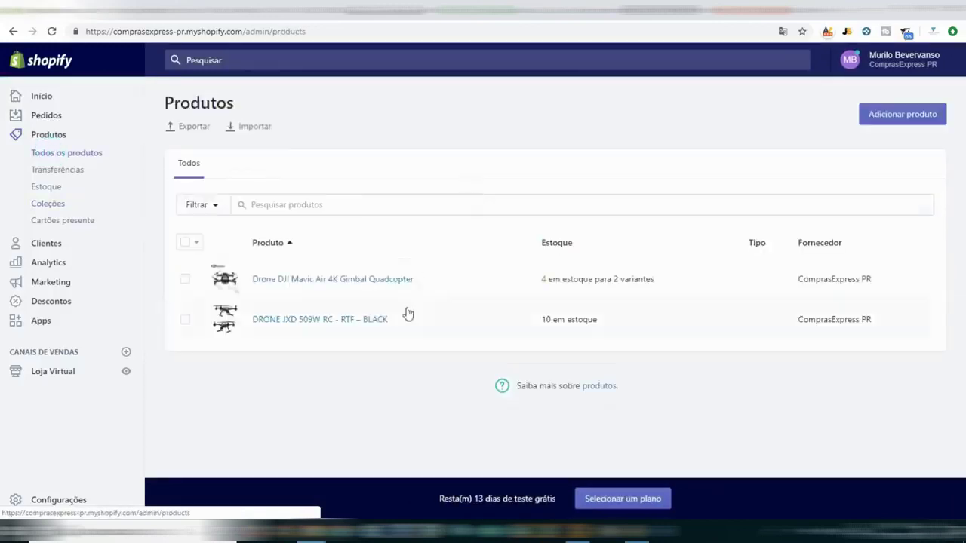
click(304, 281)
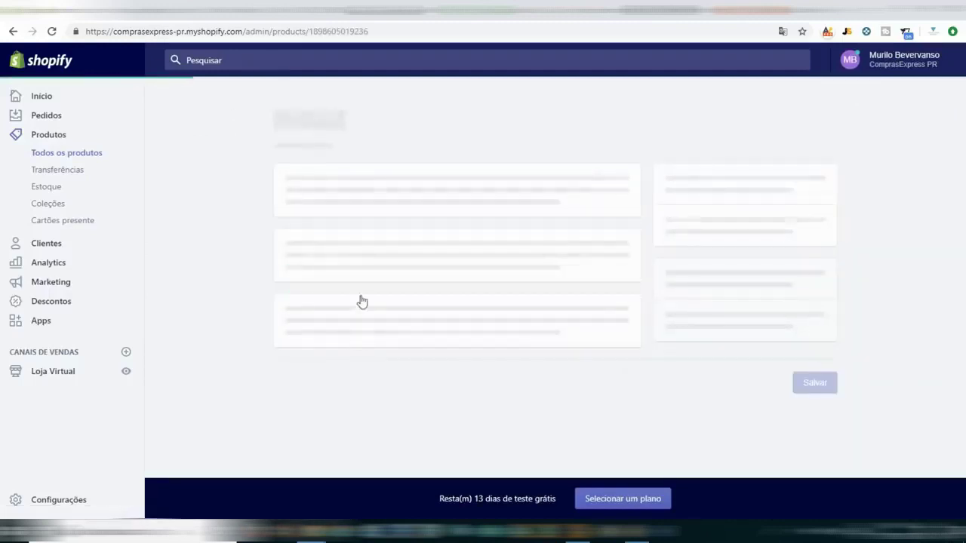
scroll(330, 246, down, 3)
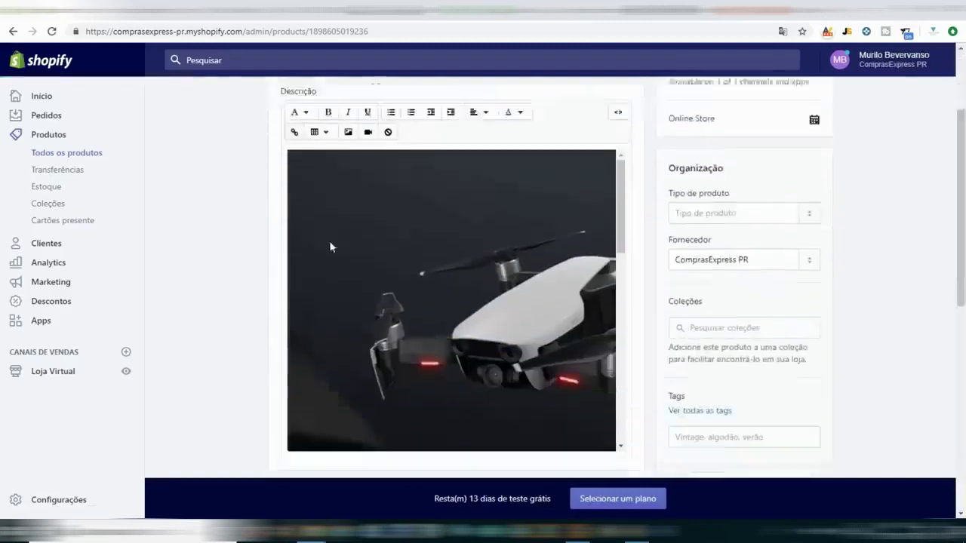
click(716, 284)
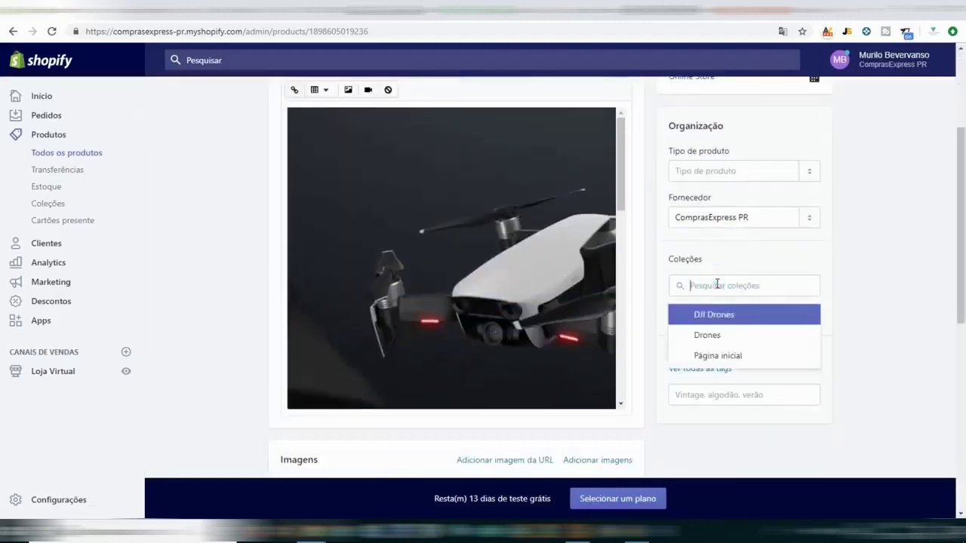
click(705, 321)
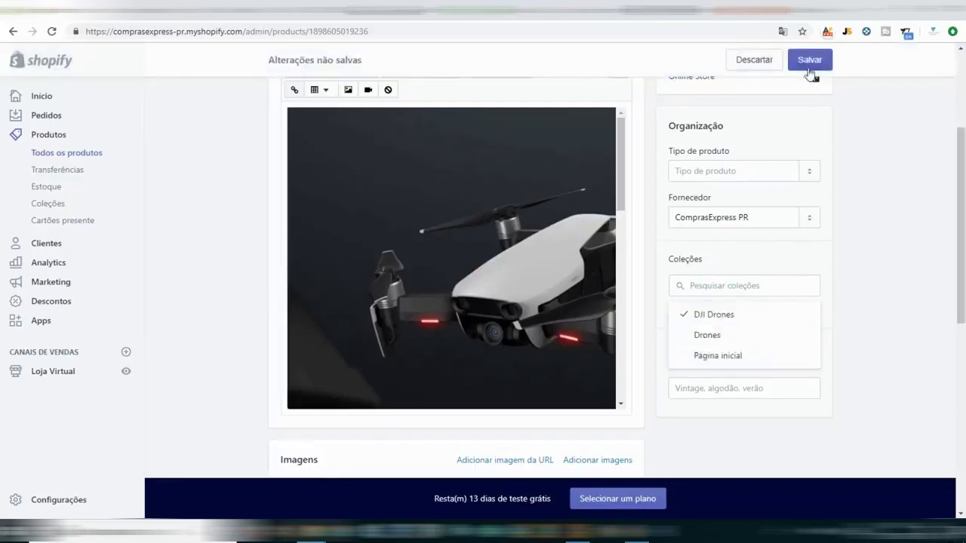
click(785, 334)
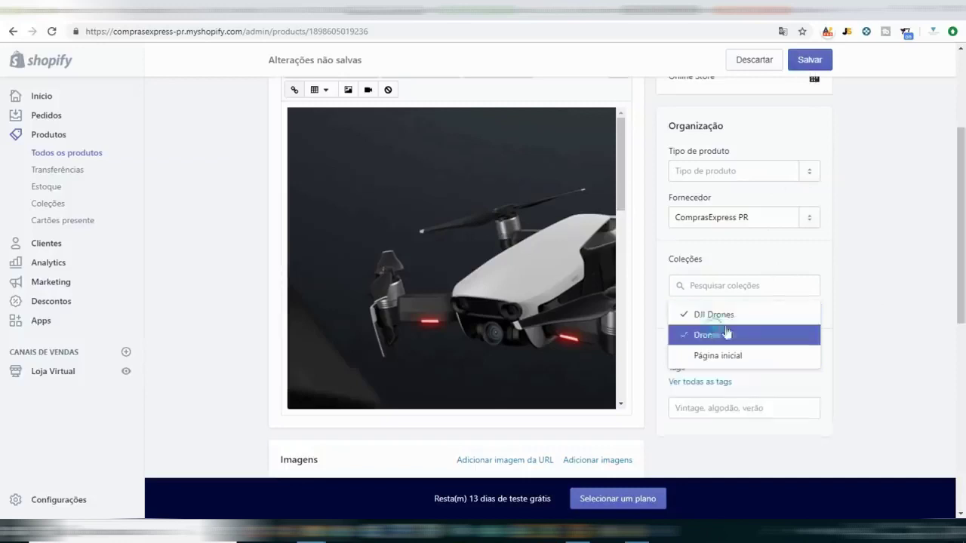
click(804, 71)
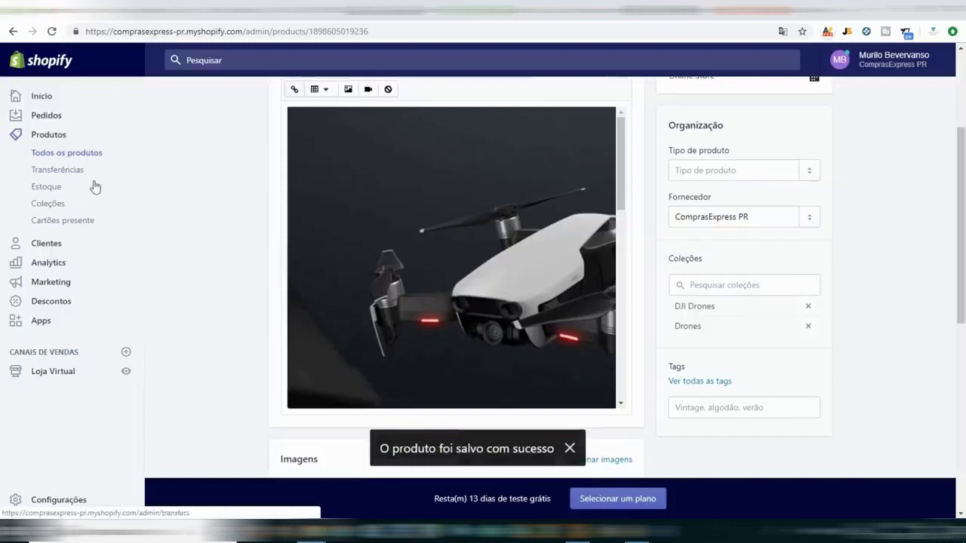
Add the JXD 509W drone to the Drones collection and save it.
click(90, 153)
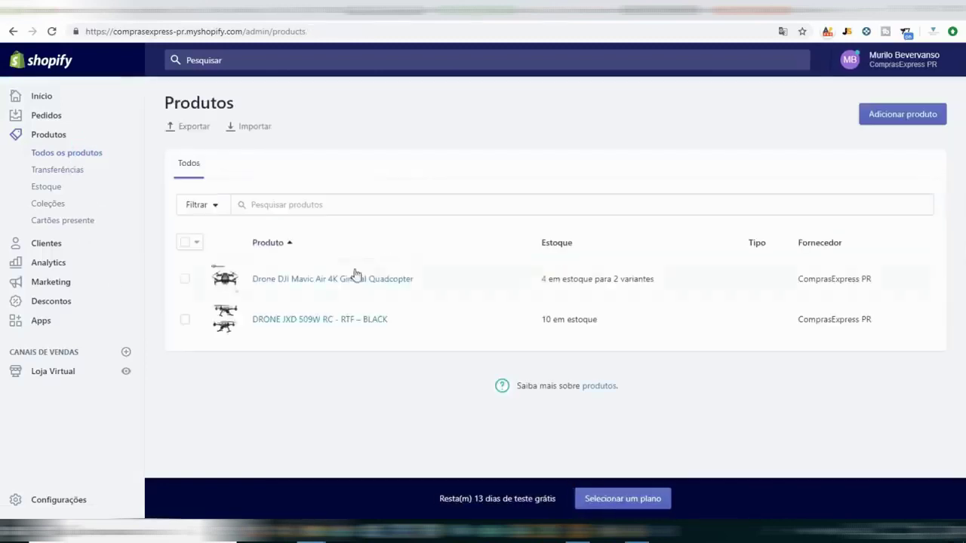
click(312, 325)
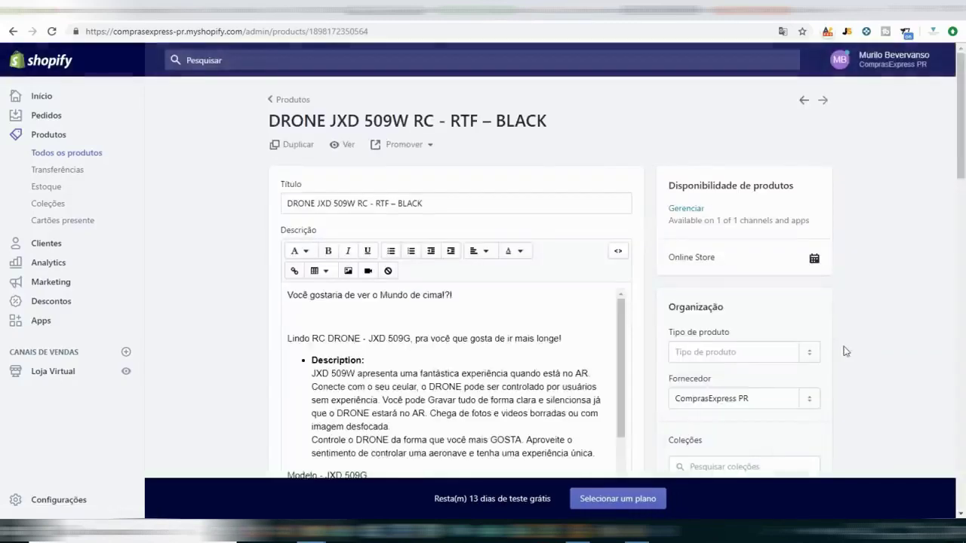
scroll(785, 402, down, 2)
click(748, 349)
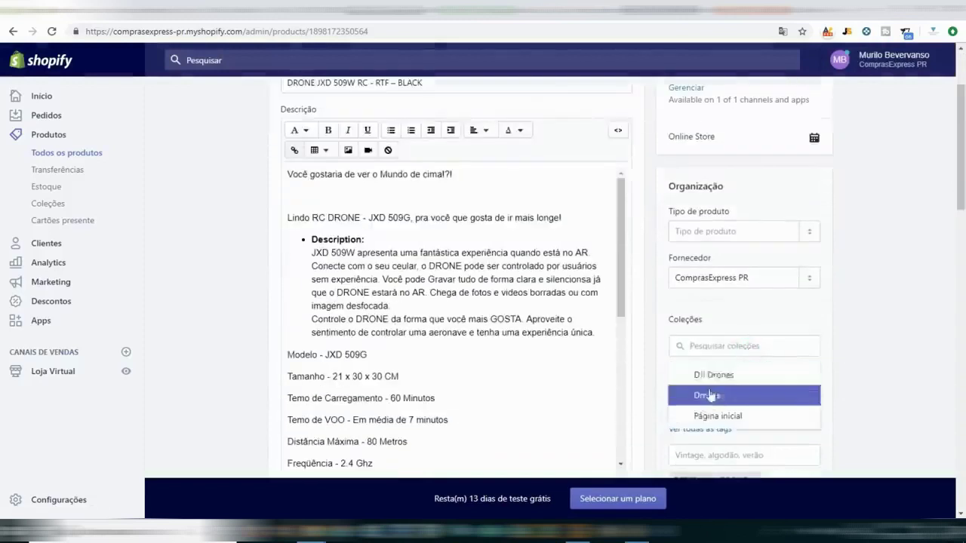
click(754, 394)
click(842, 342)
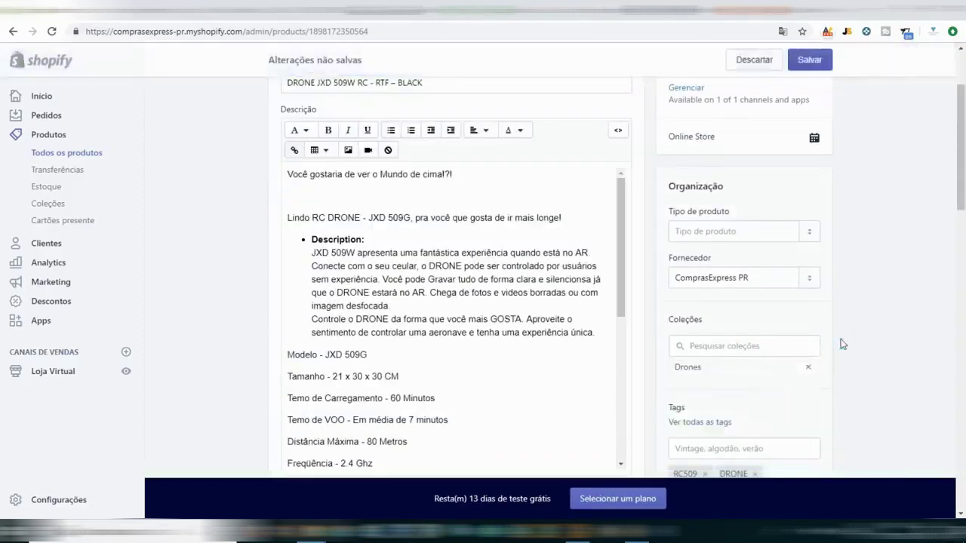
scroll(843, 344, down, 3)
click(810, 60)
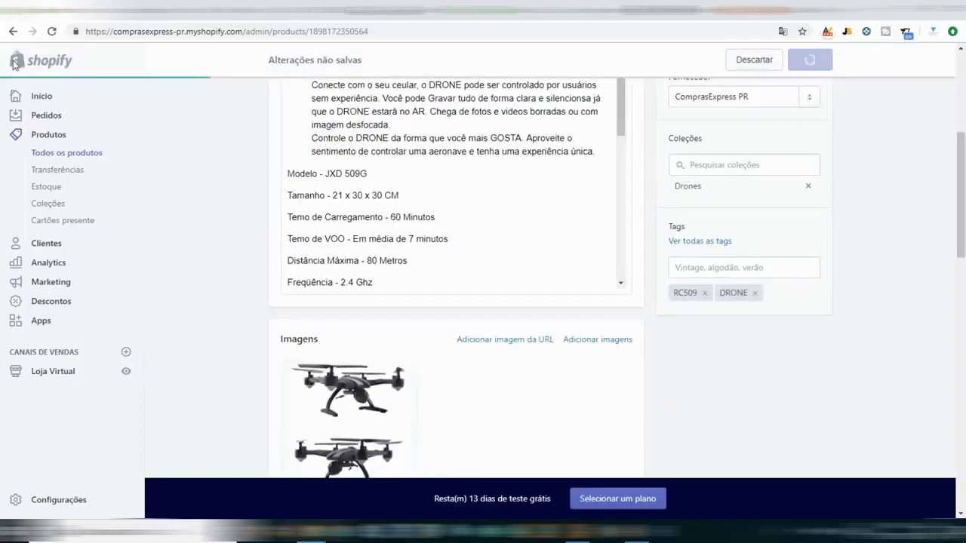
Switch to the storefront and reload its home page.
click(144, 9)
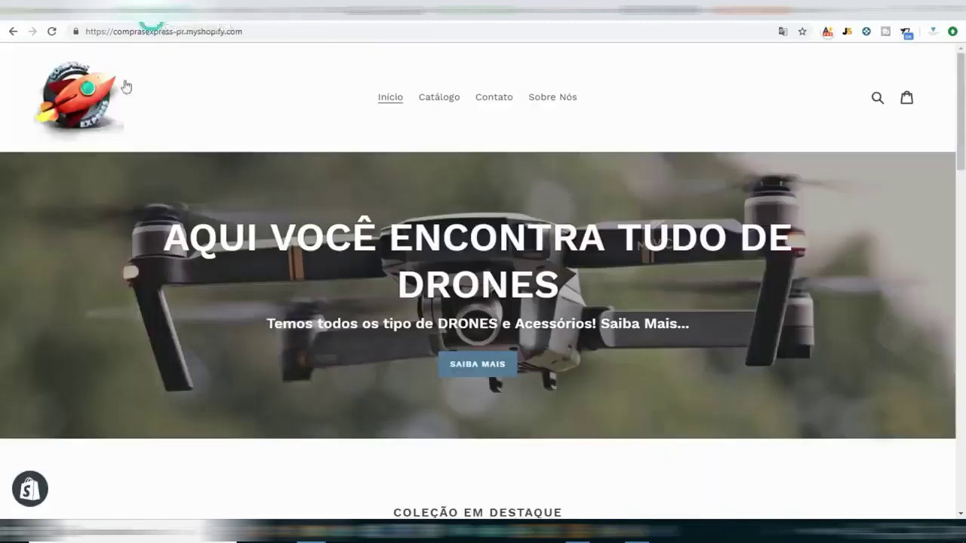
click(76, 91)
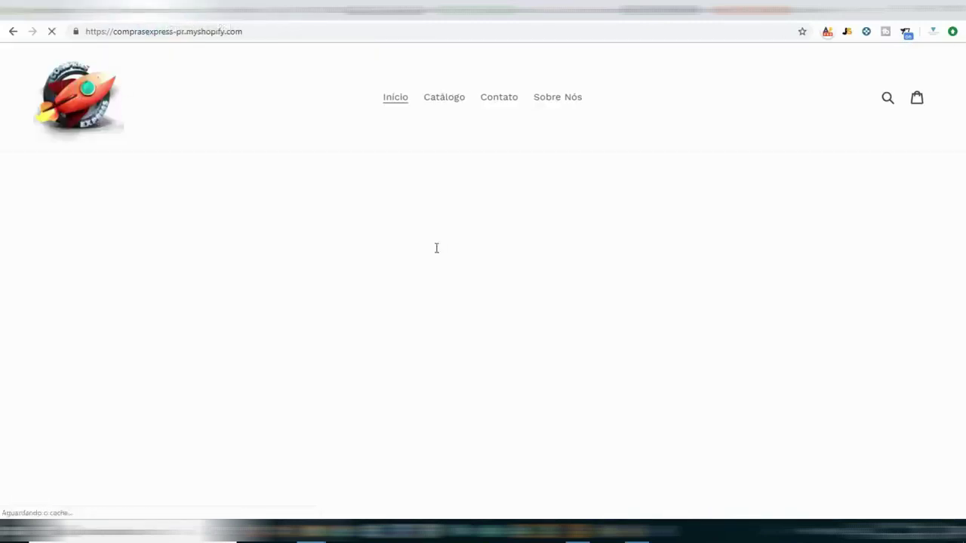
scroll(535, 270, down, 10)
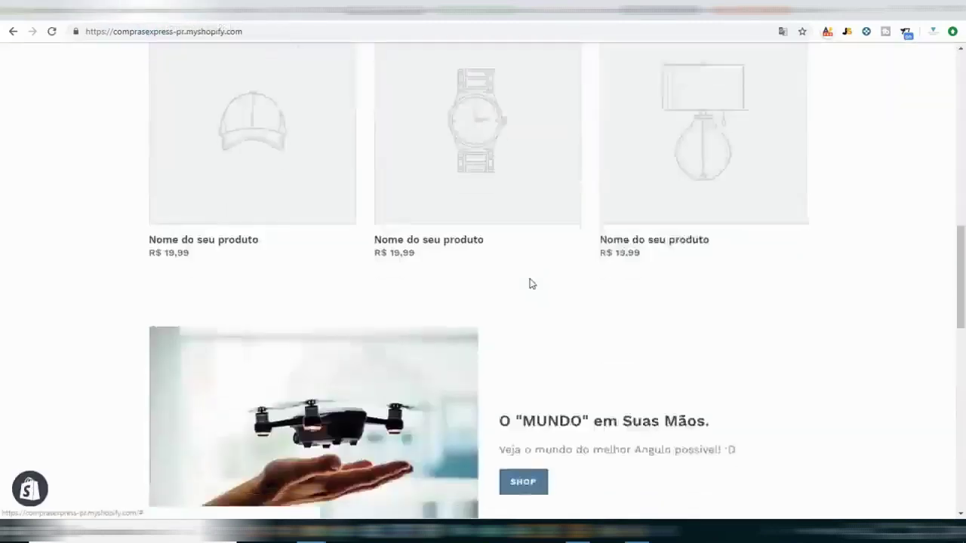
scroll(586, 352, down, 3)
scroll(587, 339, up, 12)
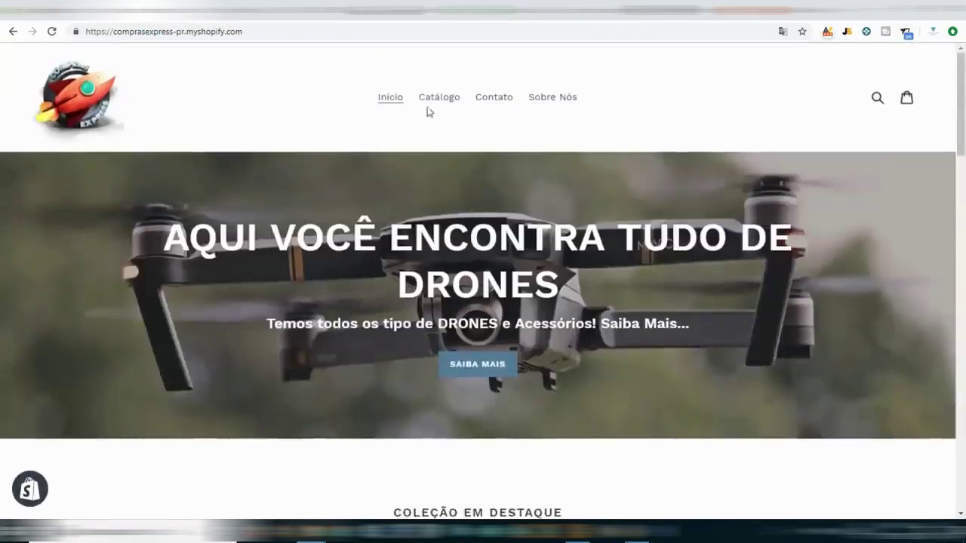
Browse Catálogo to the DRONE JXD 509W product page, then return to the admin tab.
click(427, 100)
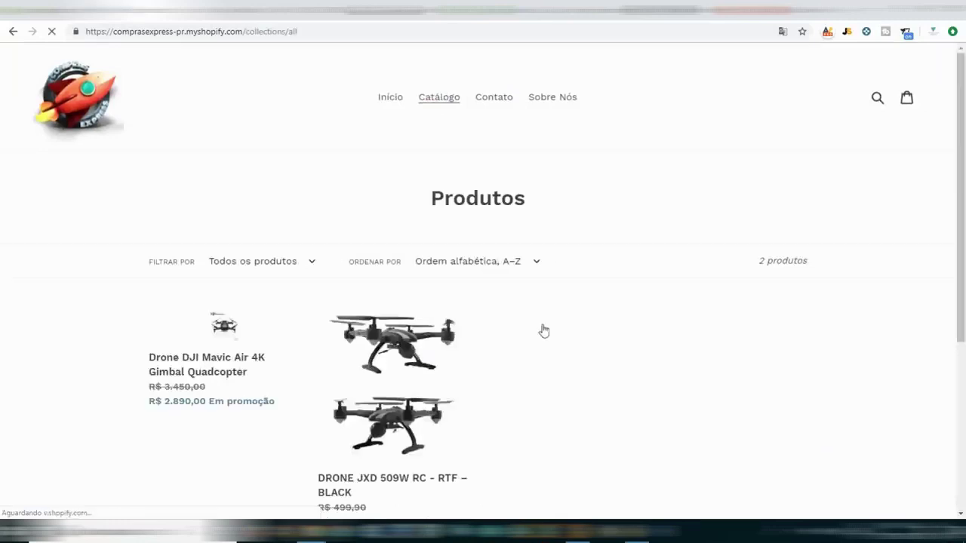
scroll(541, 330, down, 3)
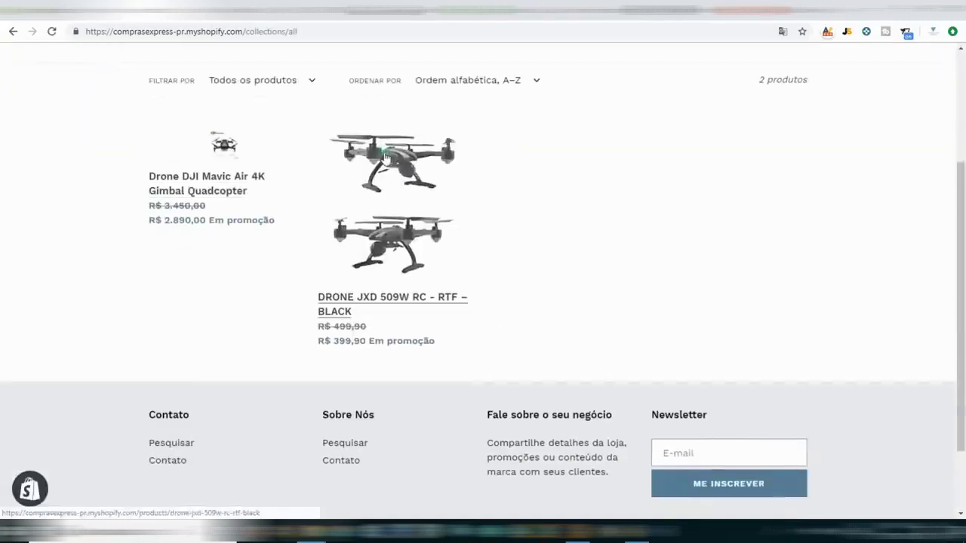
click(387, 157)
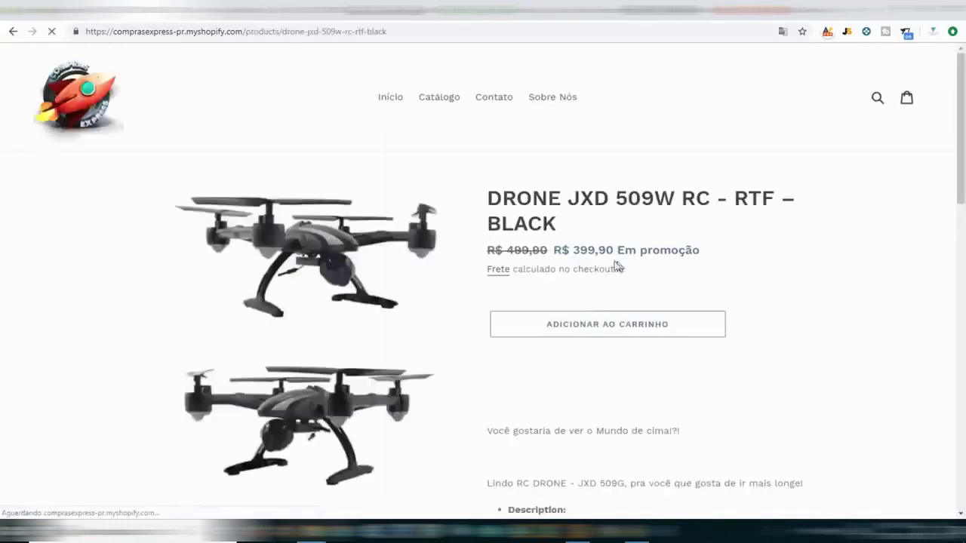
scroll(616, 266, down, 5)
scroll(472, 323, up, 5)
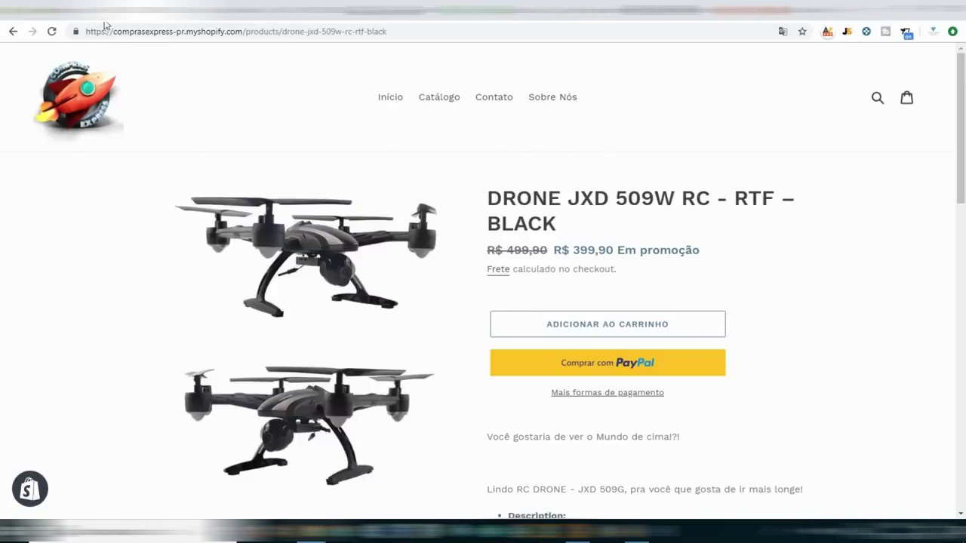
key(ctrl+Tab)
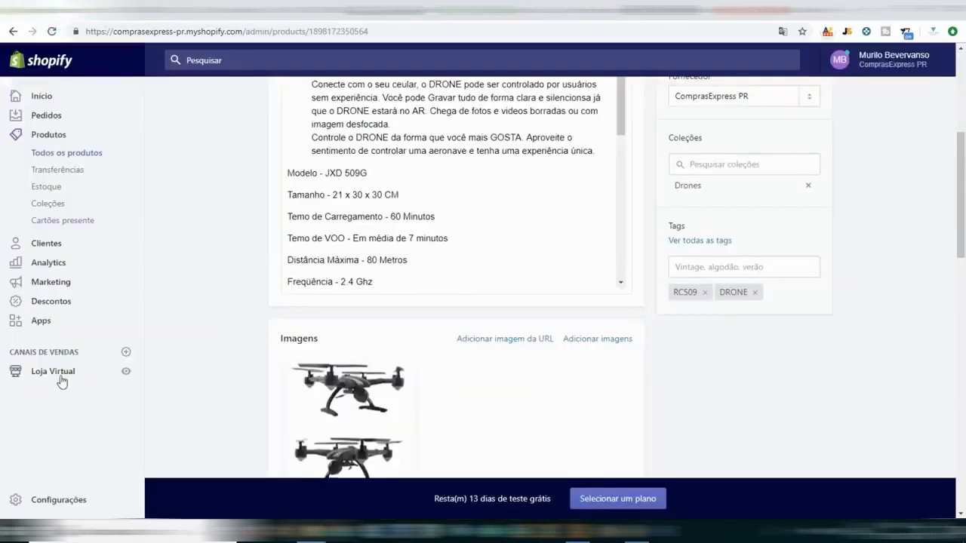
In Menu principal, add a 'Drone DJI' item linked to the DJI Drones collection.
click(62, 378)
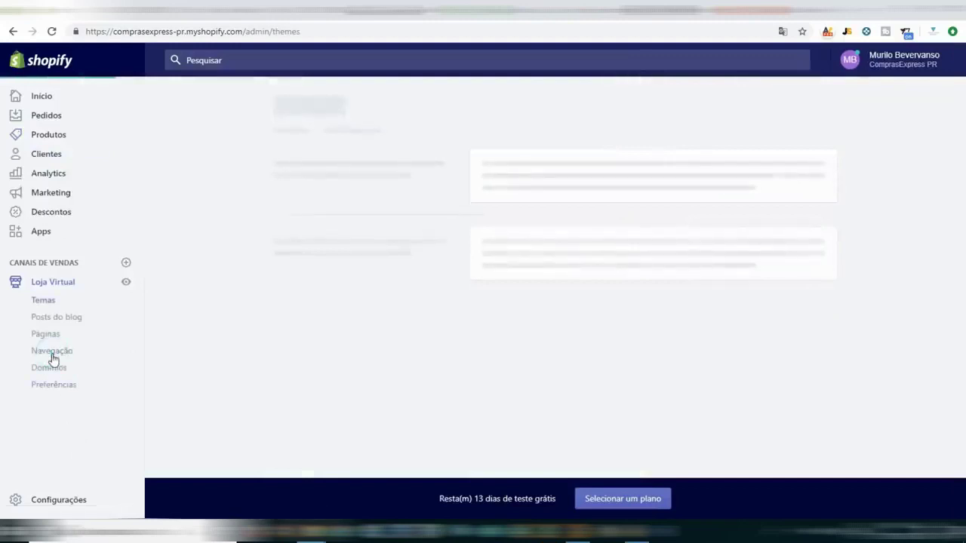
click(52, 355)
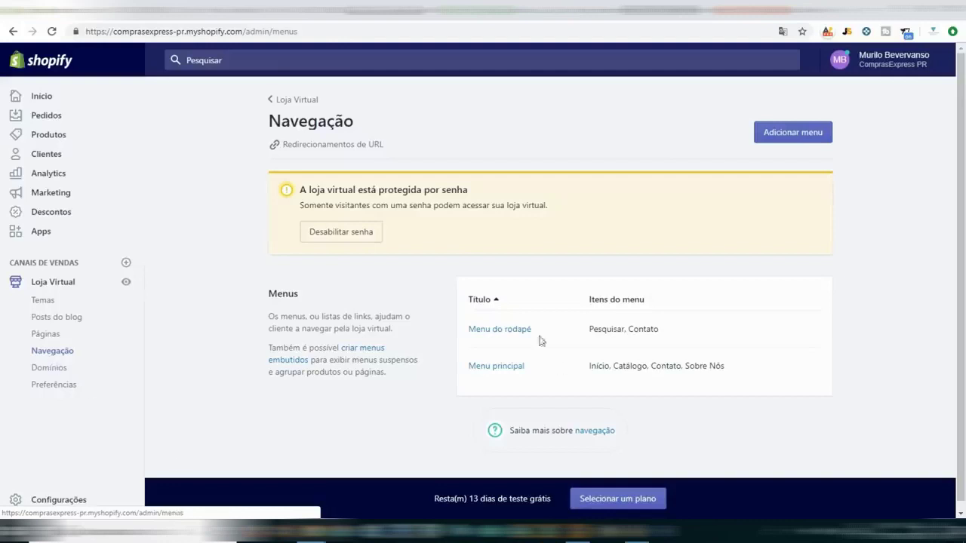
click(501, 369)
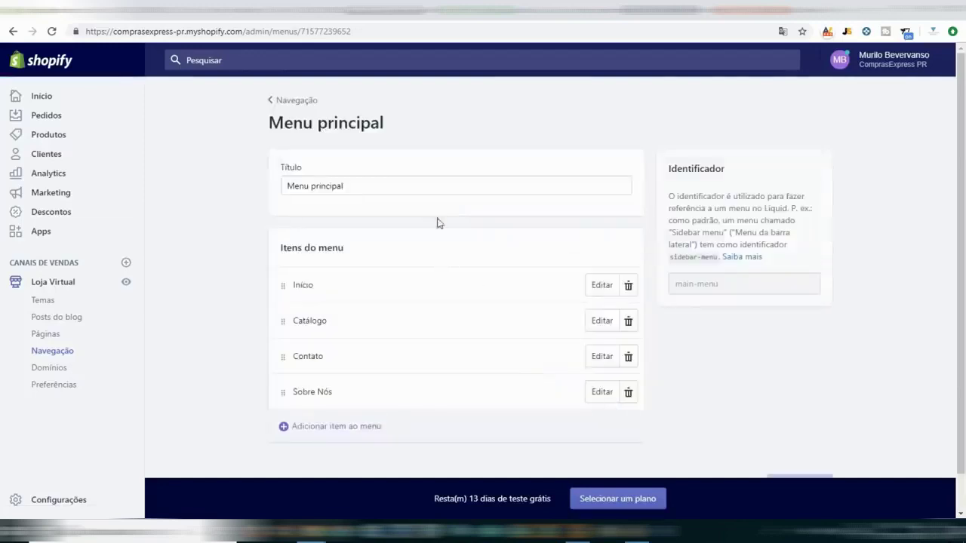
click(326, 431)
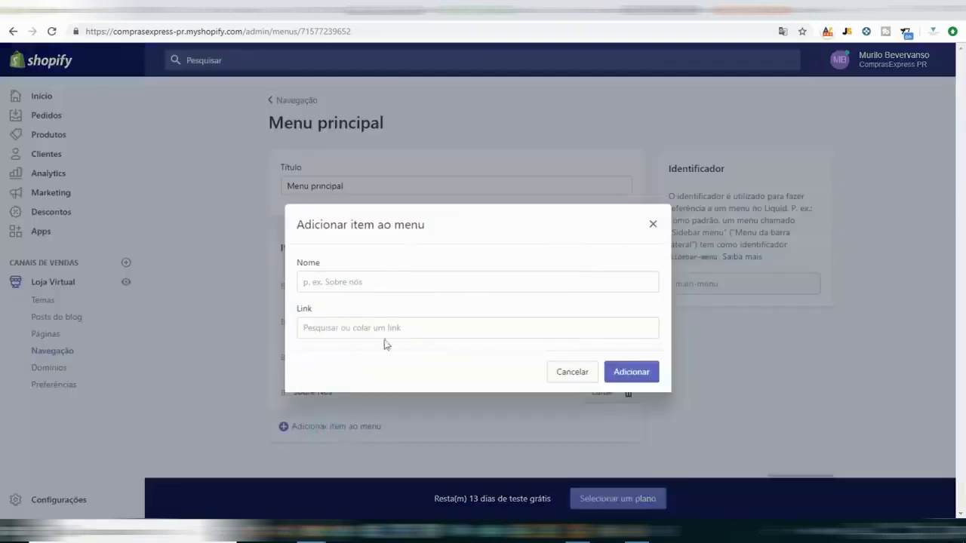
click(382, 283)
text(Drone DJI)
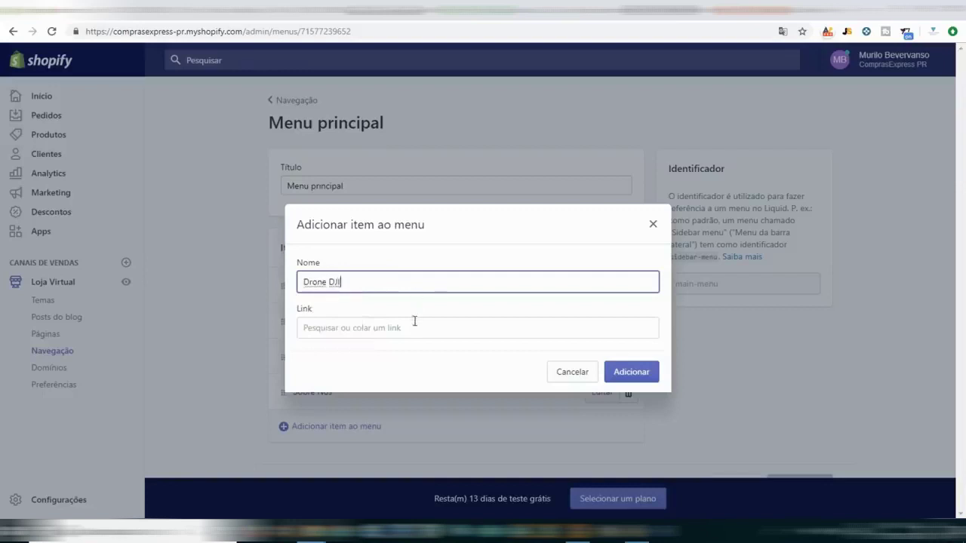
click(353, 326)
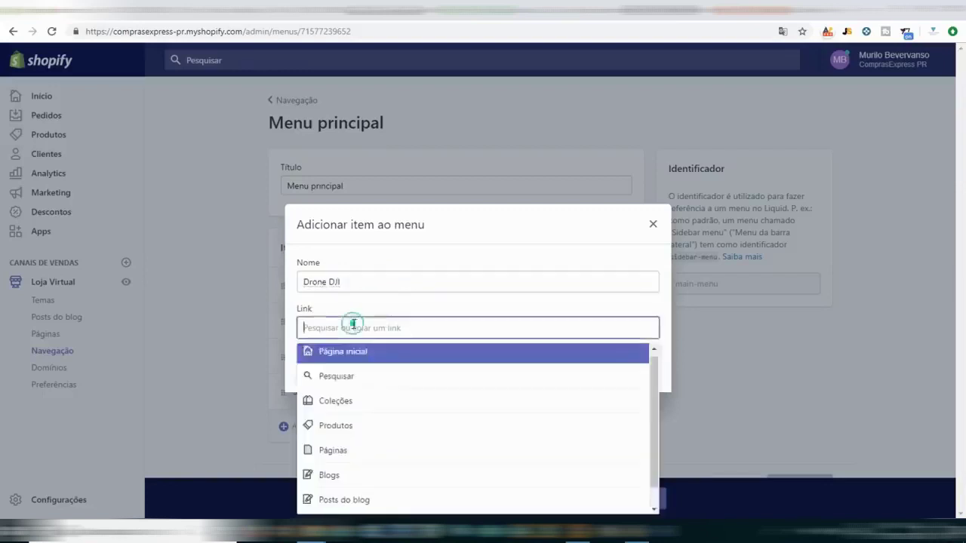
click(327, 415)
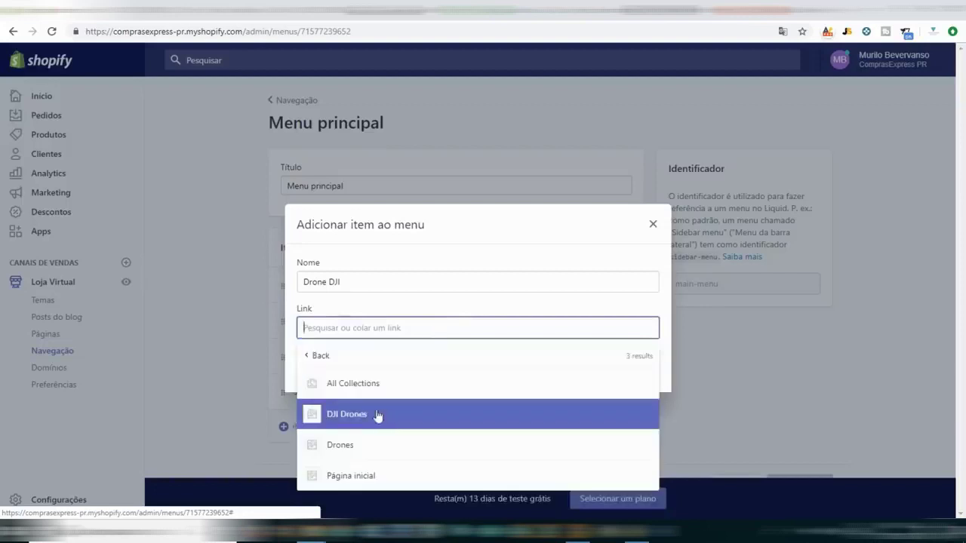
click(354, 417)
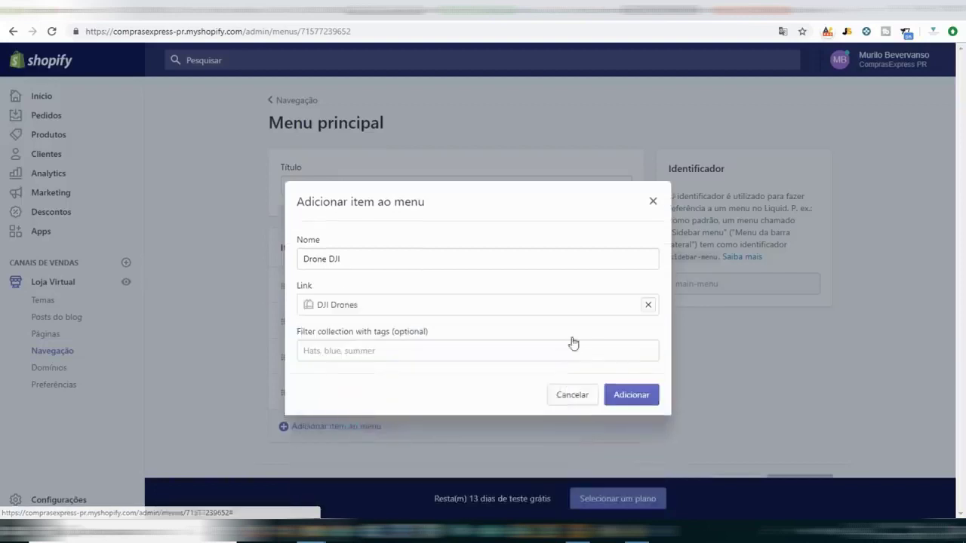
click(634, 396)
Add a 'Drones' item linked to the Drones collection, save the menu, and reload the storefront.
scroll(384, 452, down, 1)
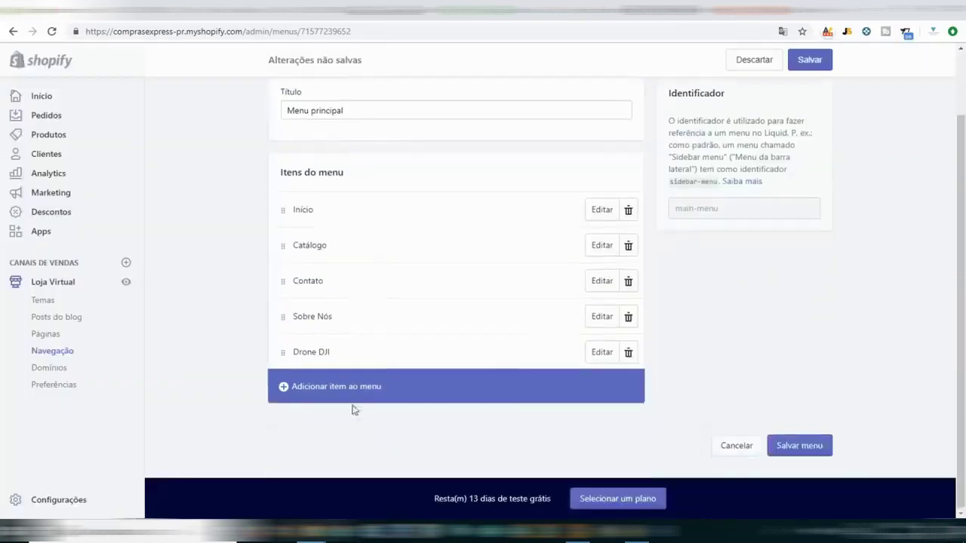
click(351, 391)
click(375, 285)
text(Drones)
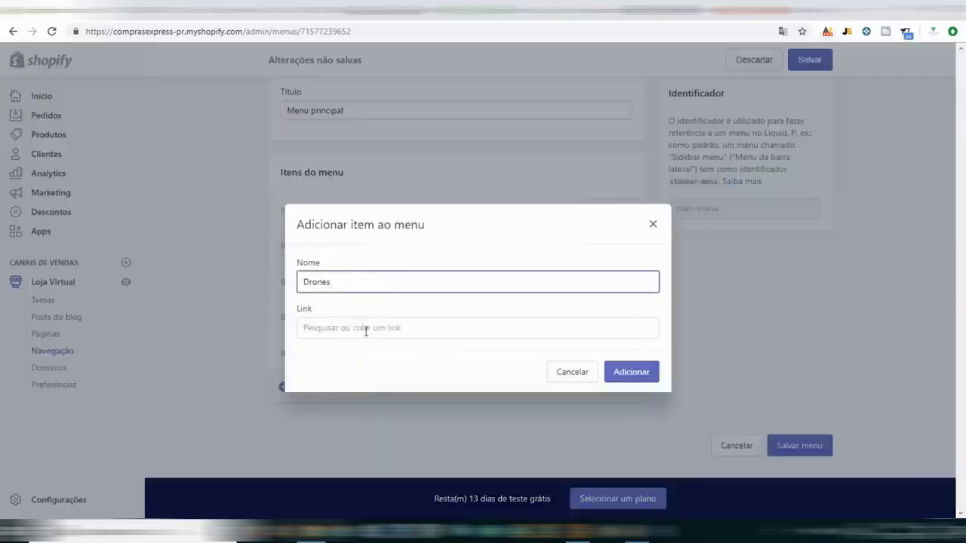
click(364, 329)
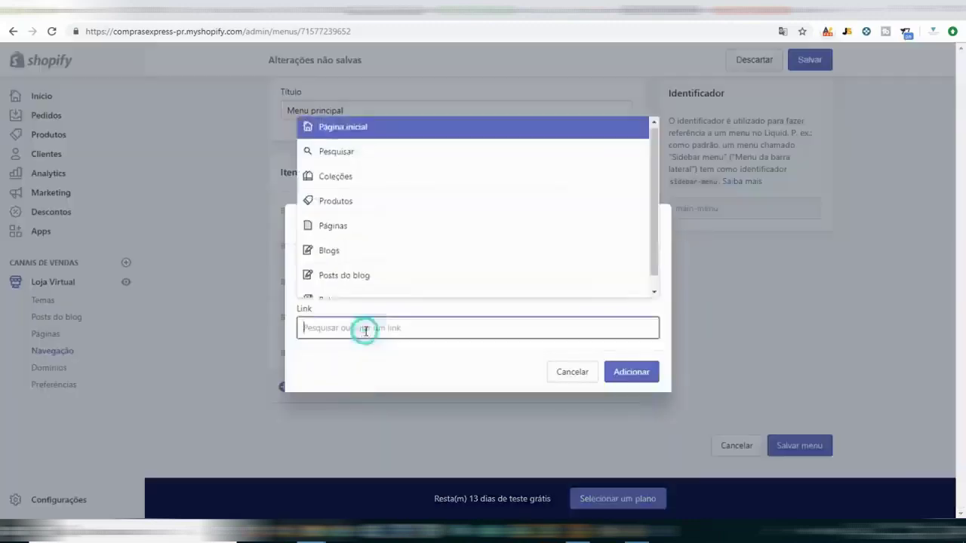
click(370, 178)
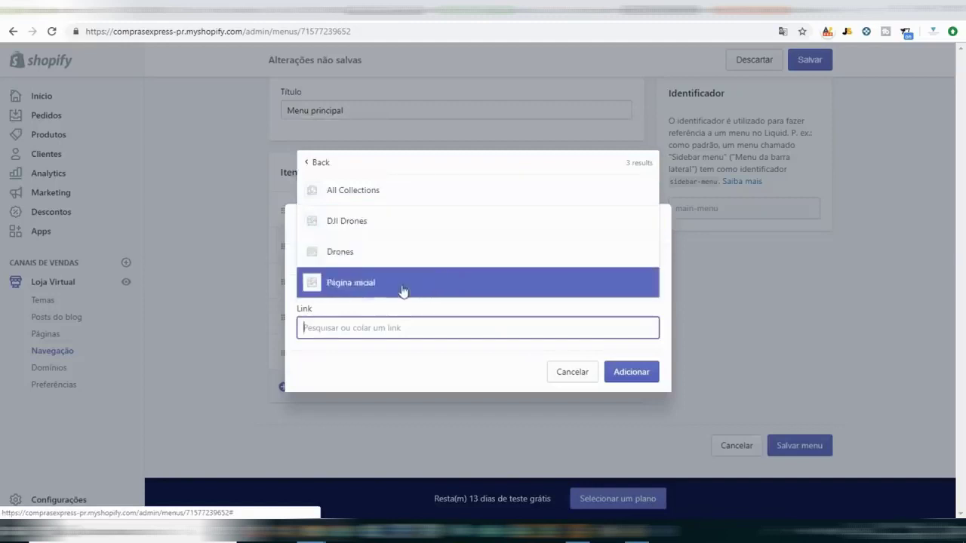
click(333, 251)
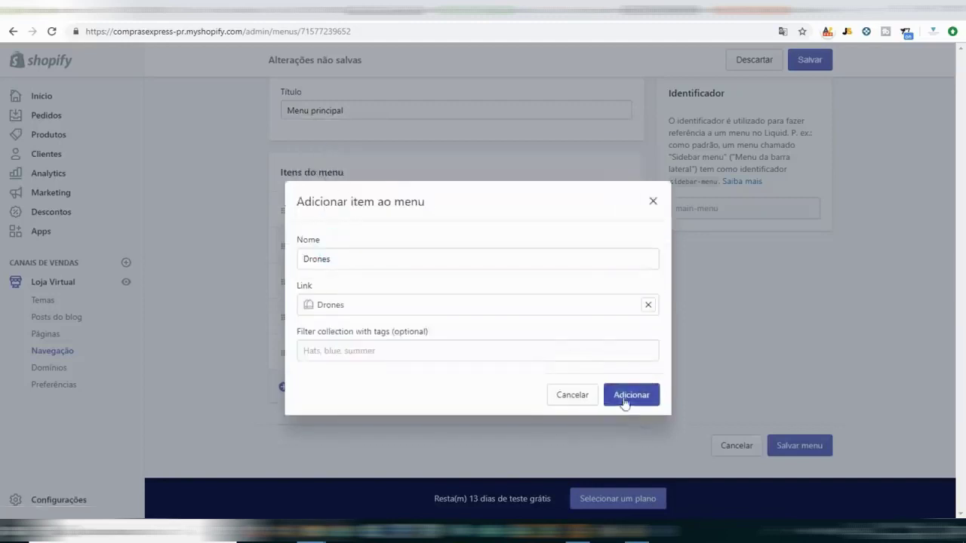
click(625, 400)
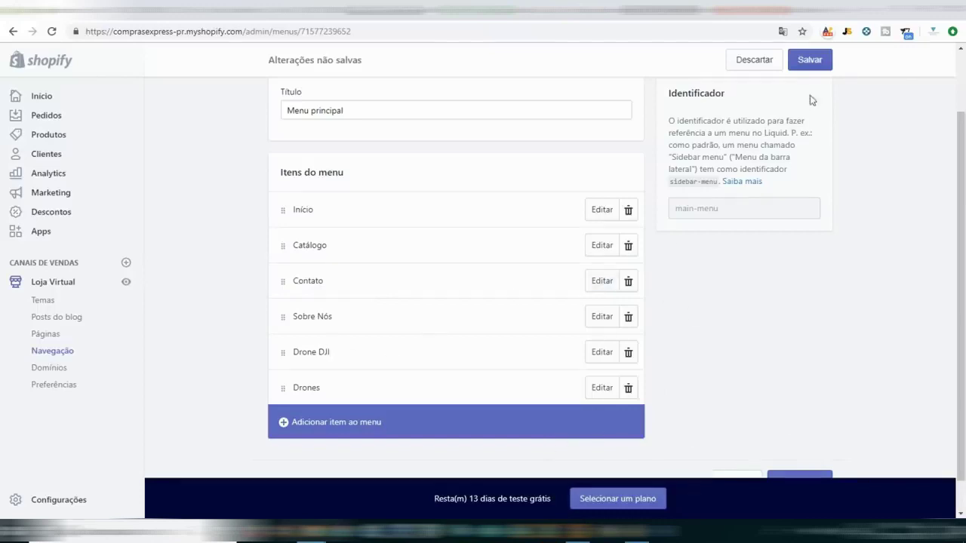
click(811, 59)
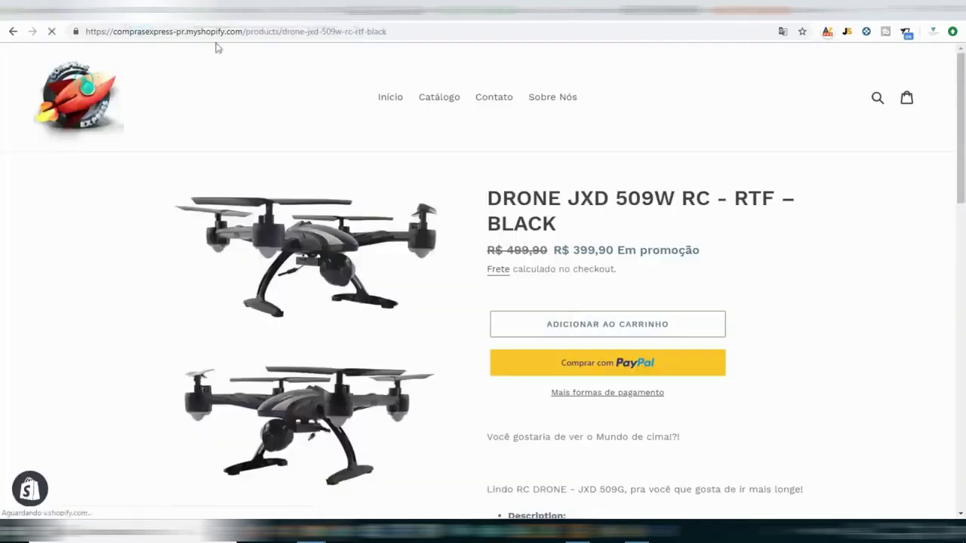
click(76, 91)
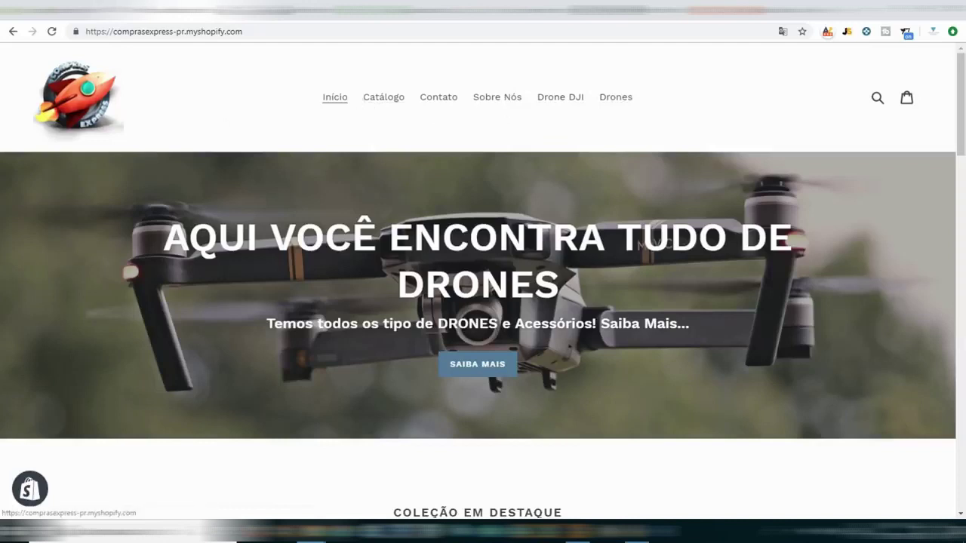
Drag Drone DJI and Drones beneath Catálogo in the main menu and save it.
click(126, 7)
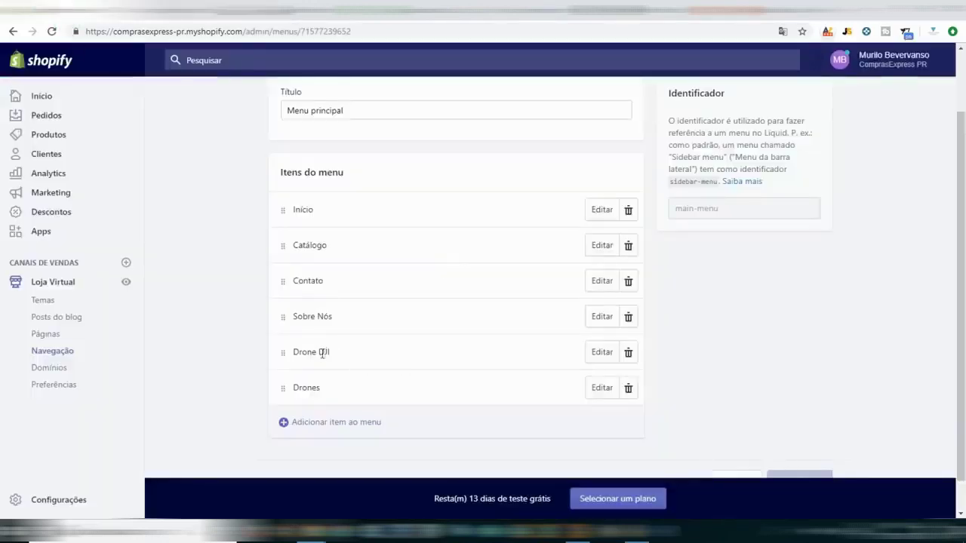
drag(283, 354, 304, 279)
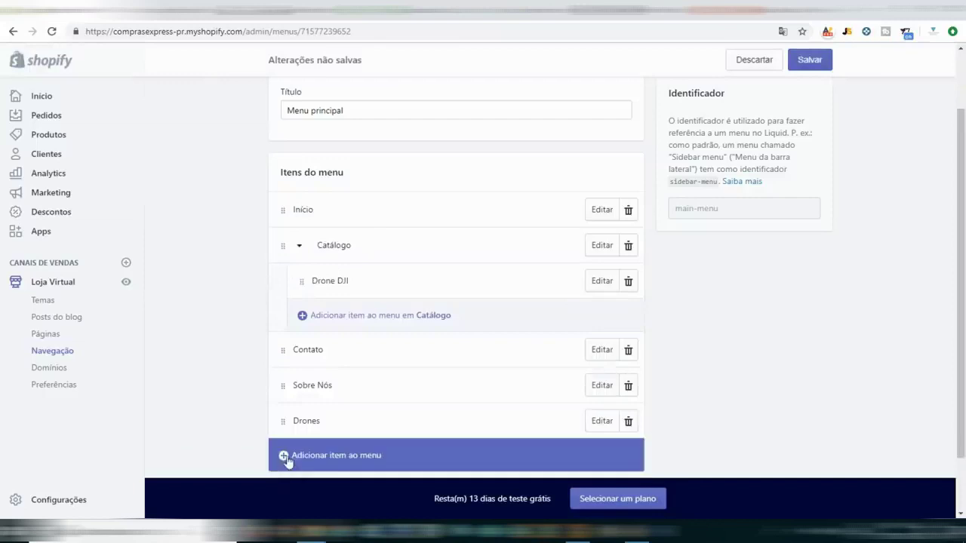
drag(287, 421, 316, 313)
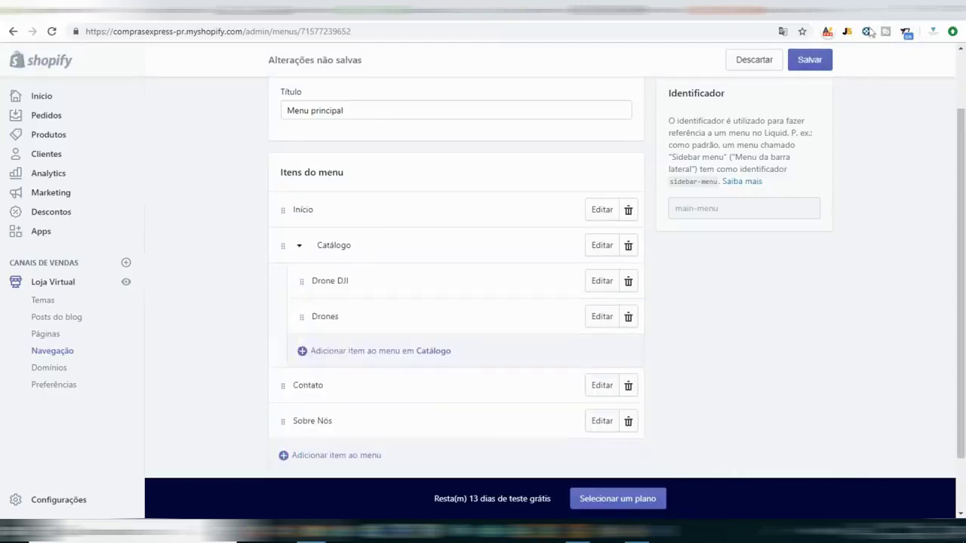
click(813, 64)
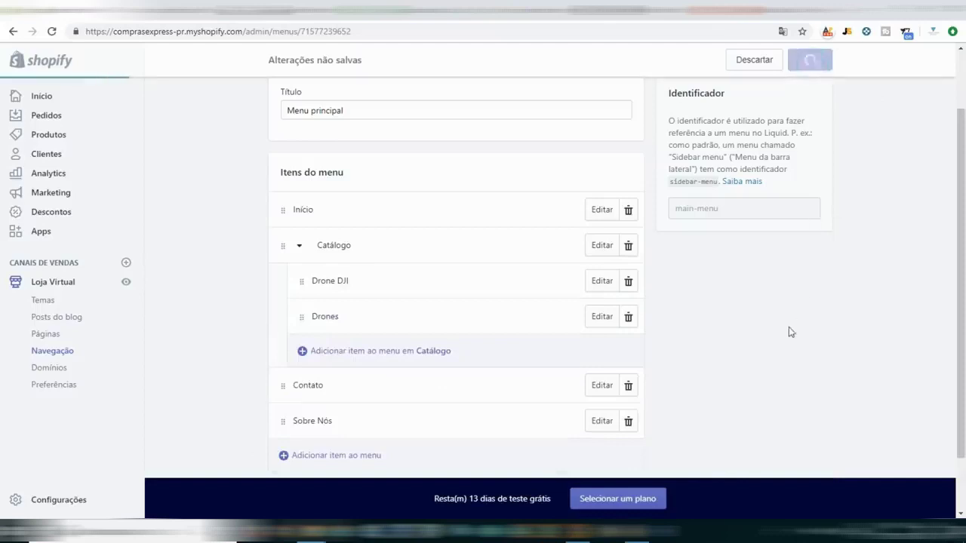
click(227, 15)
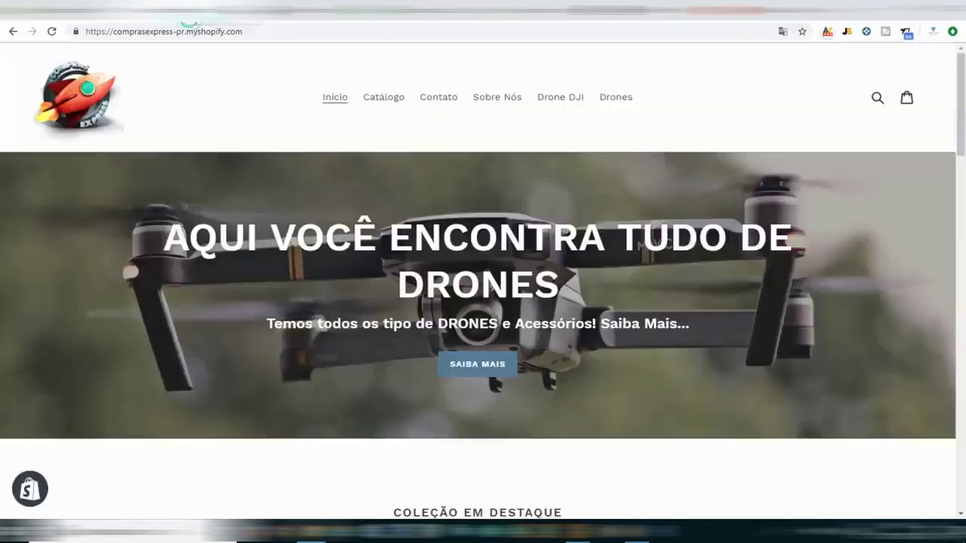
Reload the storefront and check the drone items in the Catálogo submenu.
click(52, 31)
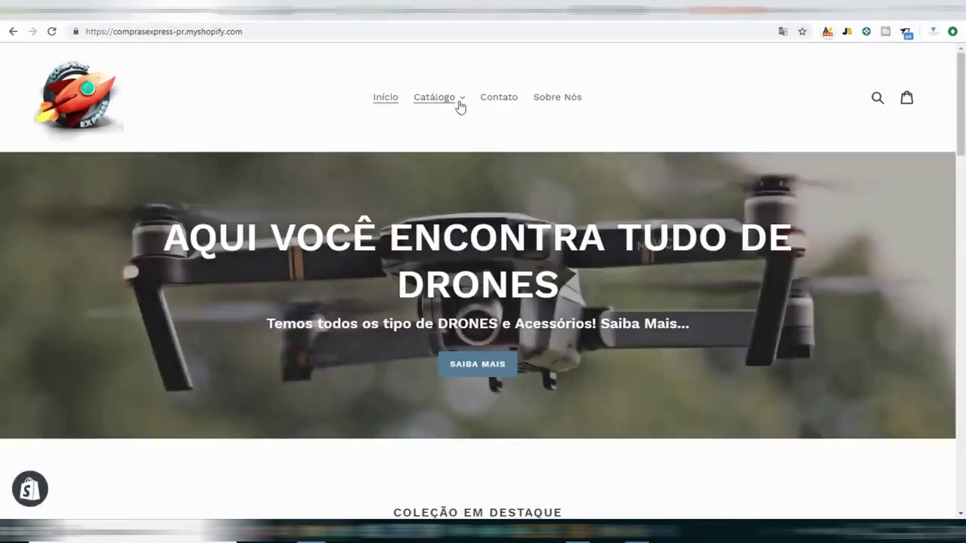
click(462, 99)
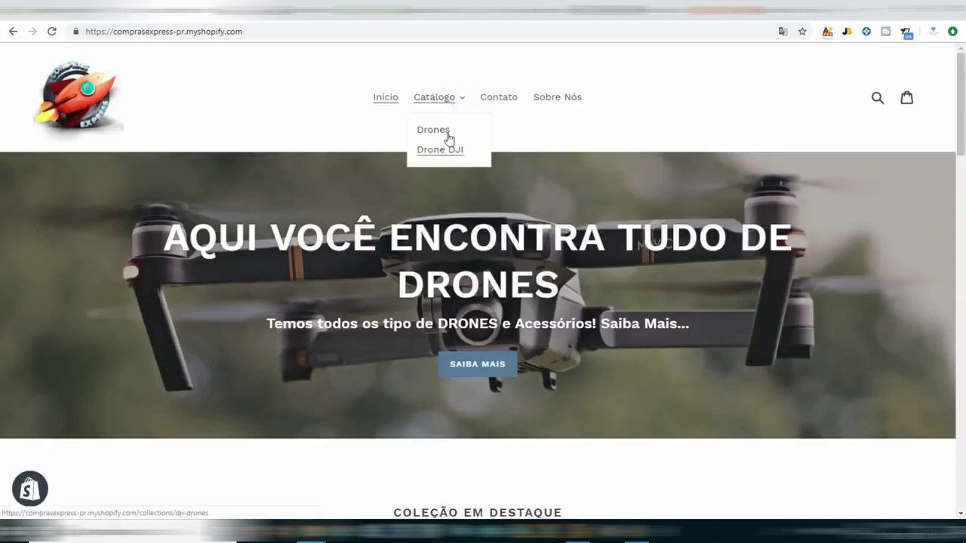
click(683, 110)
Drag Drones and Drone DJI out of Catálogo to top level, save, and reload the storefront.
key(ctrl+Tab)
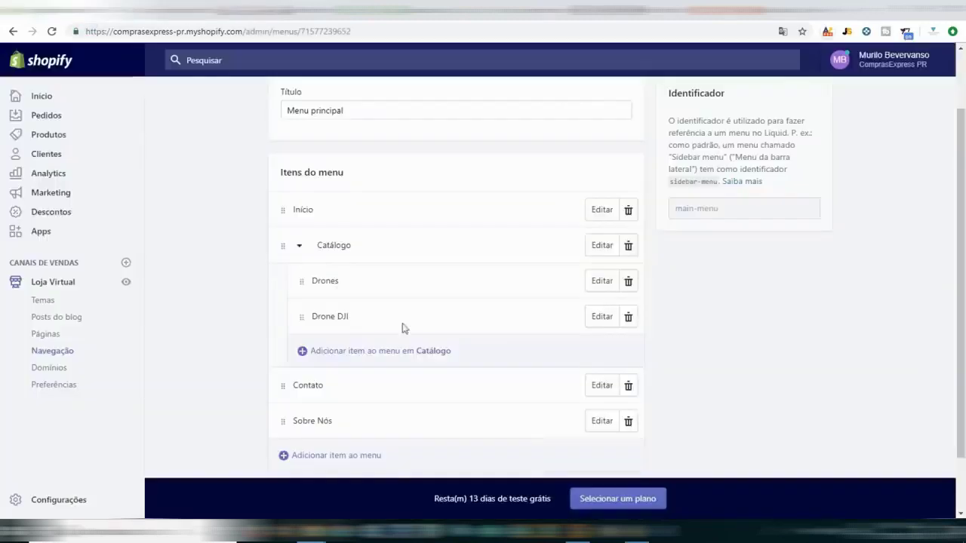
double_click(338, 315)
drag(305, 316, 342, 316)
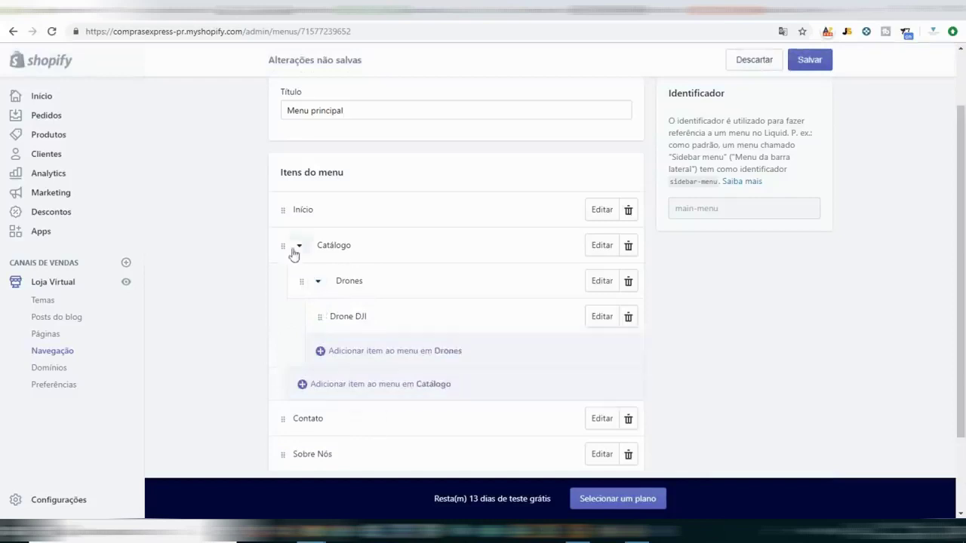
drag(319, 318, 299, 323)
drag(301, 275, 291, 288)
drag(302, 280, 233, 470)
drag(301, 280, 278, 307)
click(807, 60)
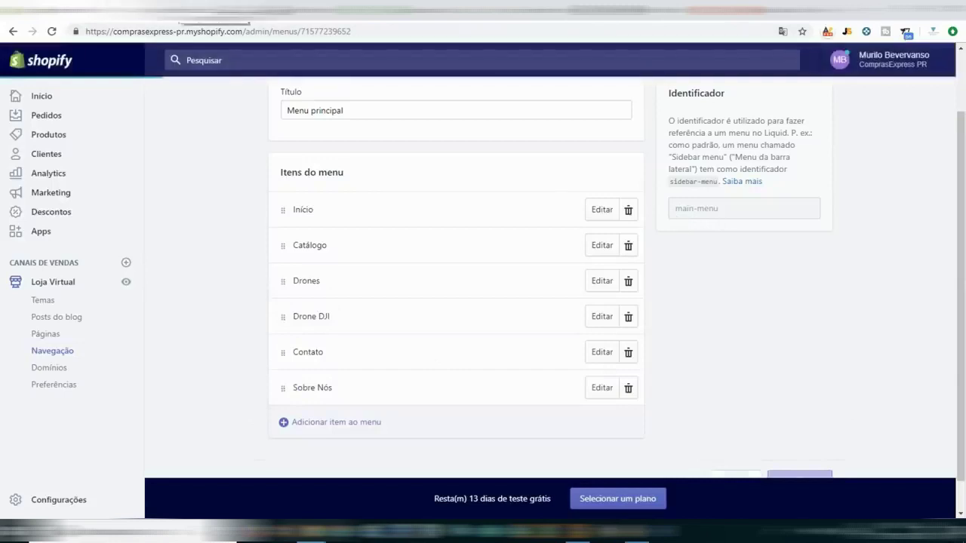
click(72, 12)
click(53, 31)
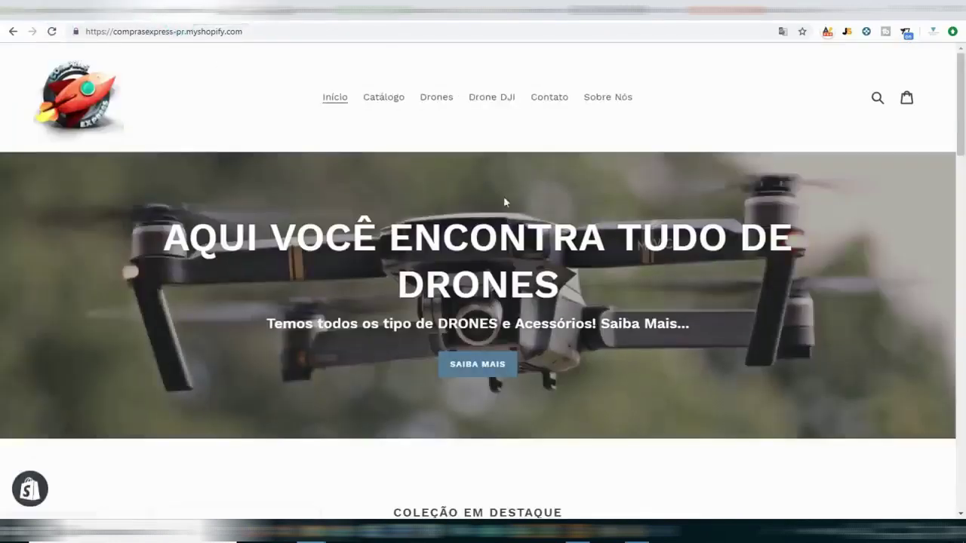
Open the storefront's Drones collection page and check that it lists both drones.
right_click(436, 103)
key(Escape)
right_click(486, 101)
key(Escape)
click(436, 97)
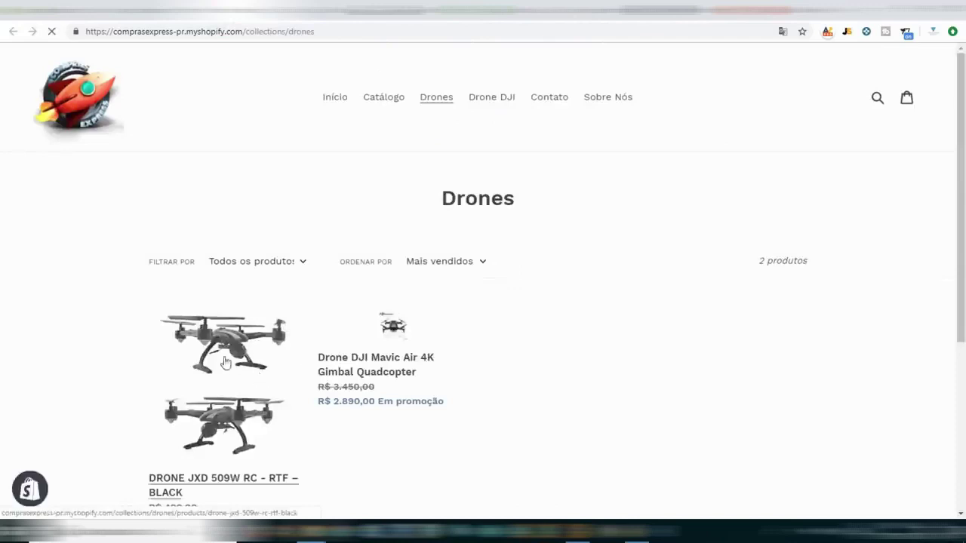
scroll(410, 343, down, 2)
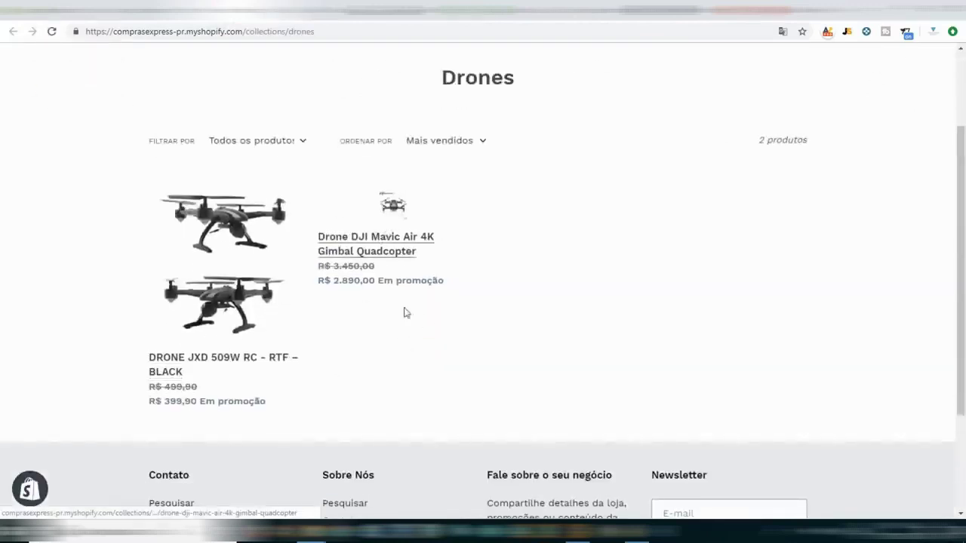
View the DJI Drones collection page with the Mavic Air, then return to the home page.
click(374, 248)
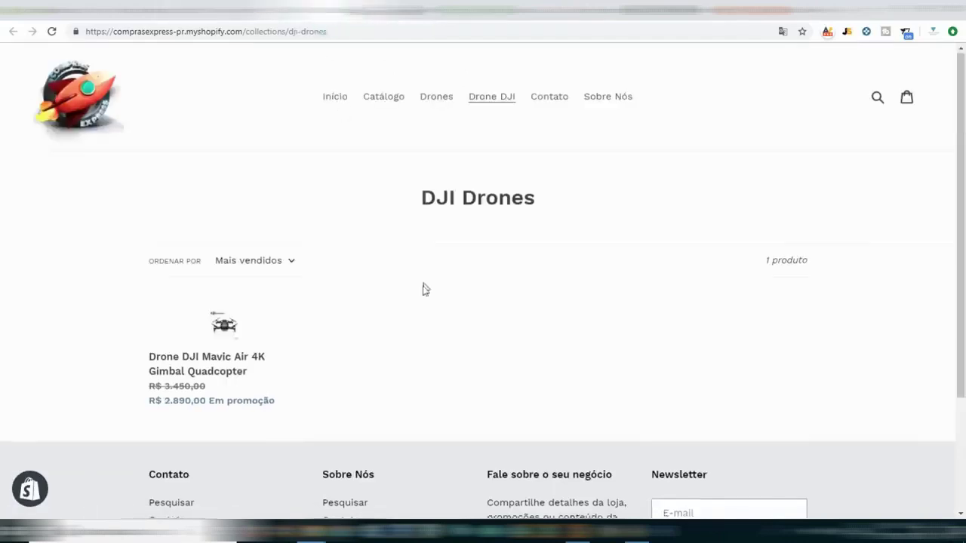
scroll(422, 289, down, 2)
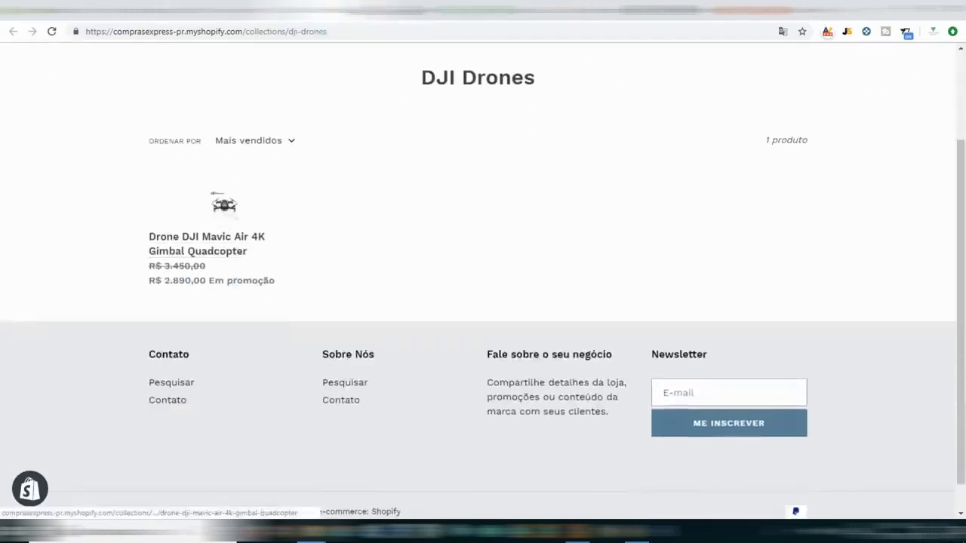
scroll(172, 118, up, 2)
scroll(80, 86, down, 1)
click(83, 67)
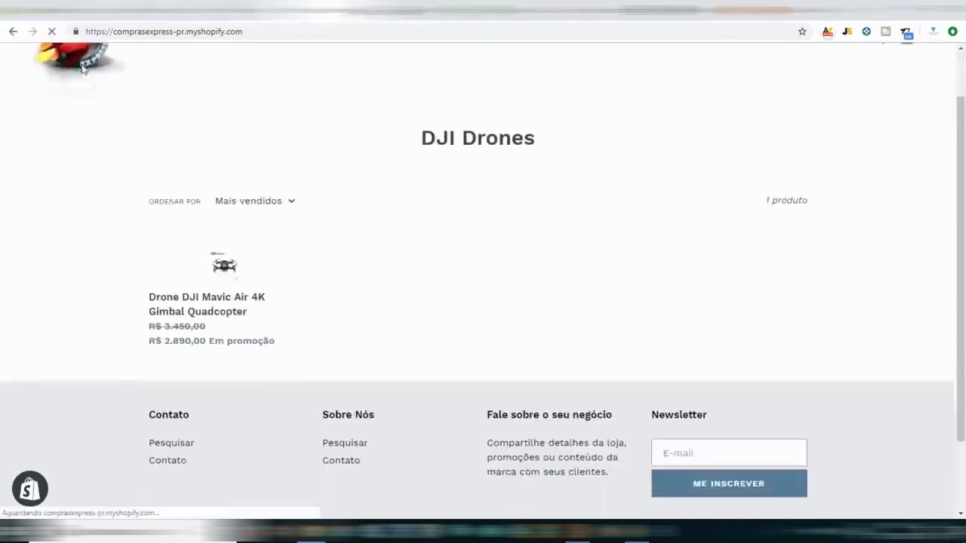
scroll(622, 241, down, 9)
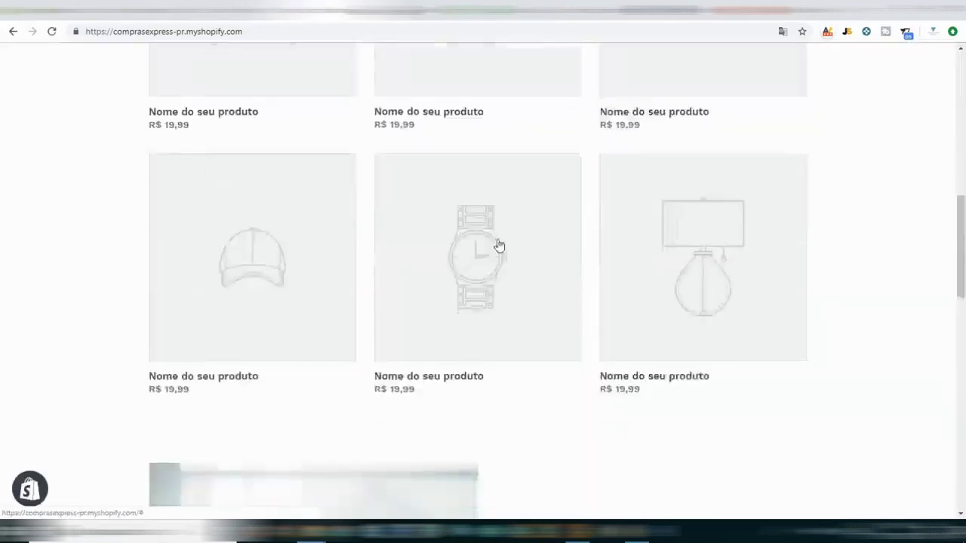
scroll(498, 245, up, 2)
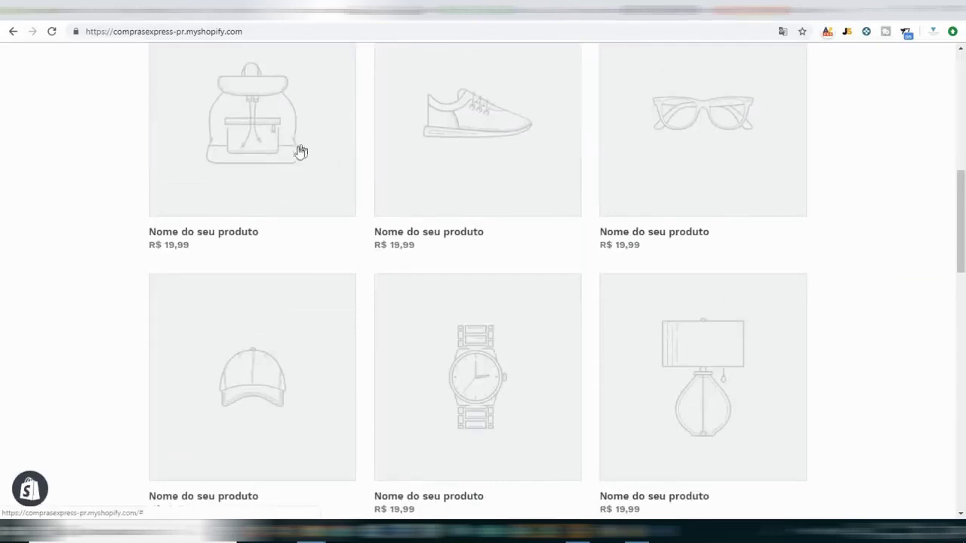
Tick Página inicial for the Drone DJI Mavic Air 4K Gimbal Quadcopter, save it, and view the storefront.
click(64, 9)
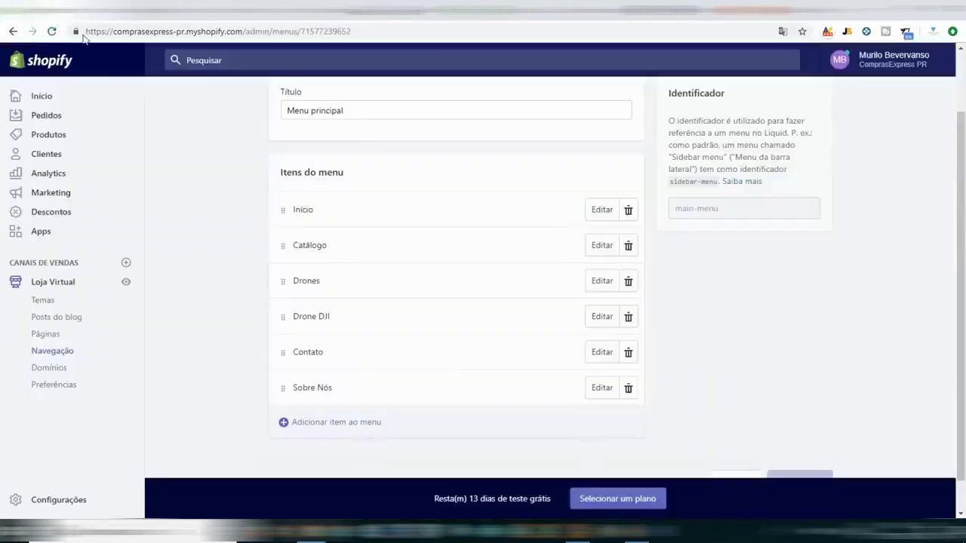
click(37, 137)
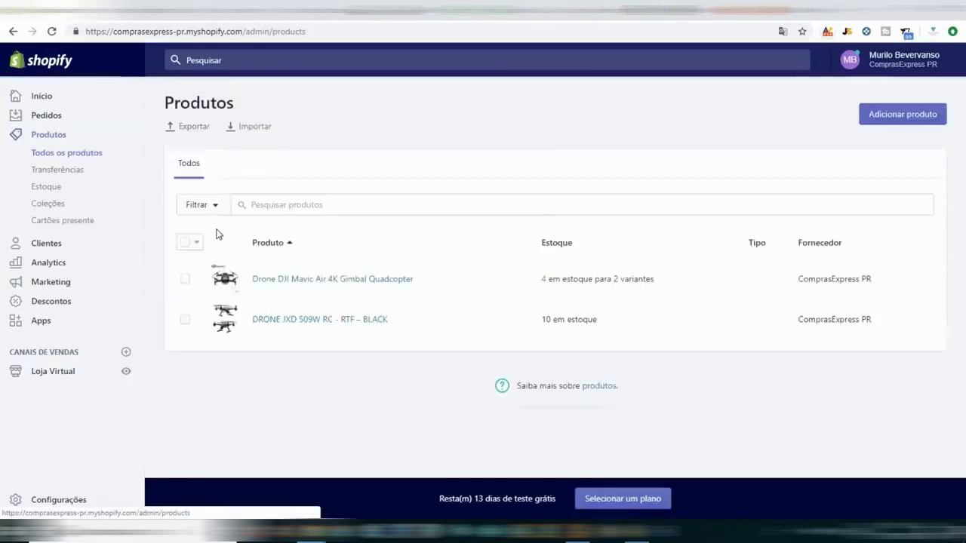
click(337, 281)
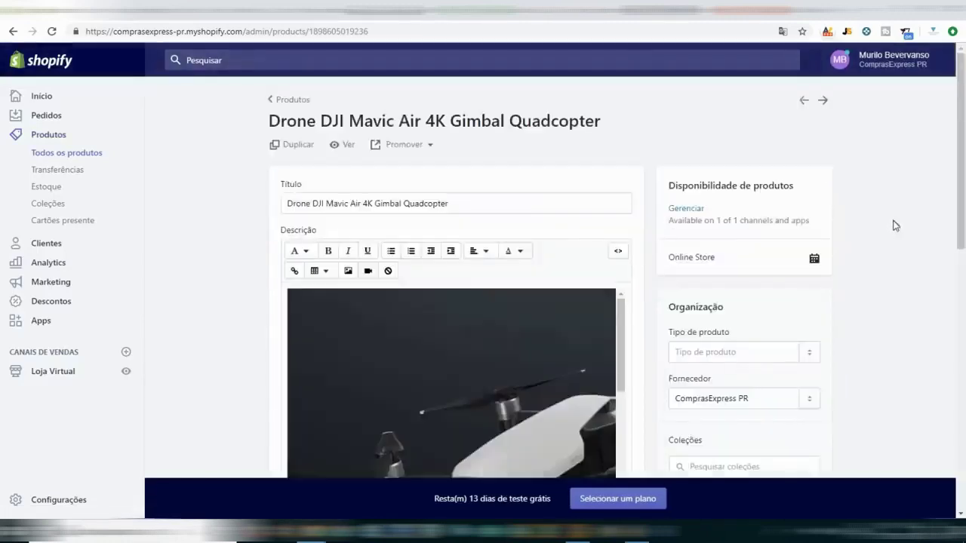
scroll(889, 230, down, 3)
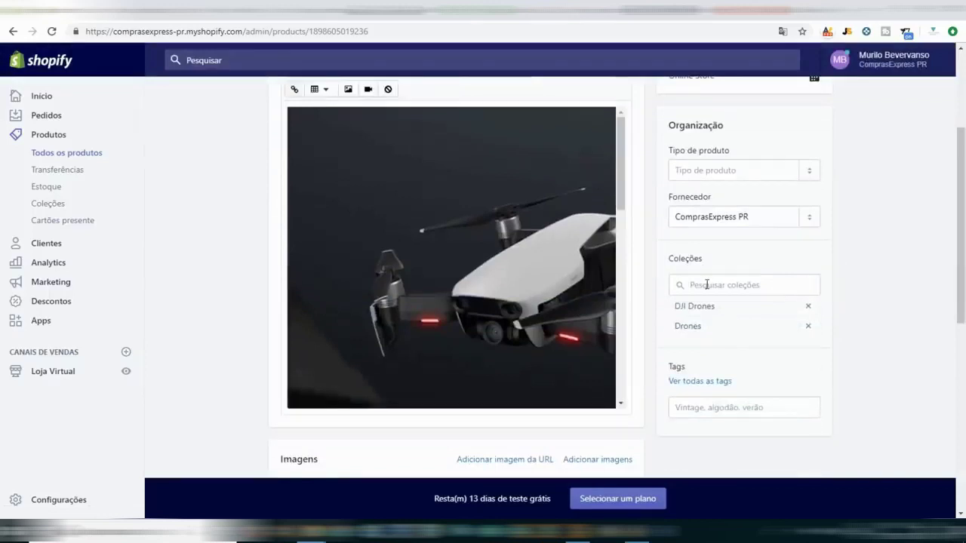
click(707, 285)
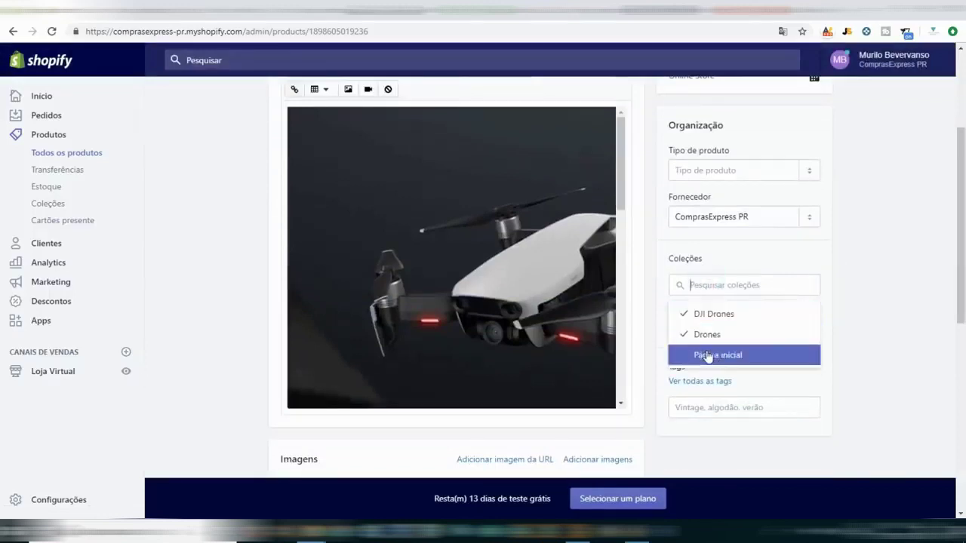
click(708, 355)
click(824, 66)
click(52, 9)
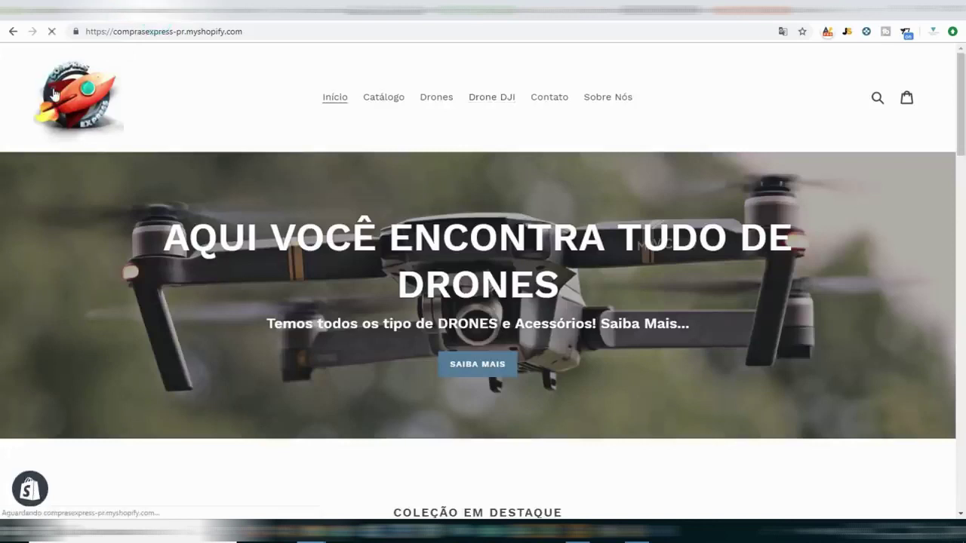
Reload the storefront home page and scroll through the featured products.
click(54, 94)
scroll(708, 293, down, 3)
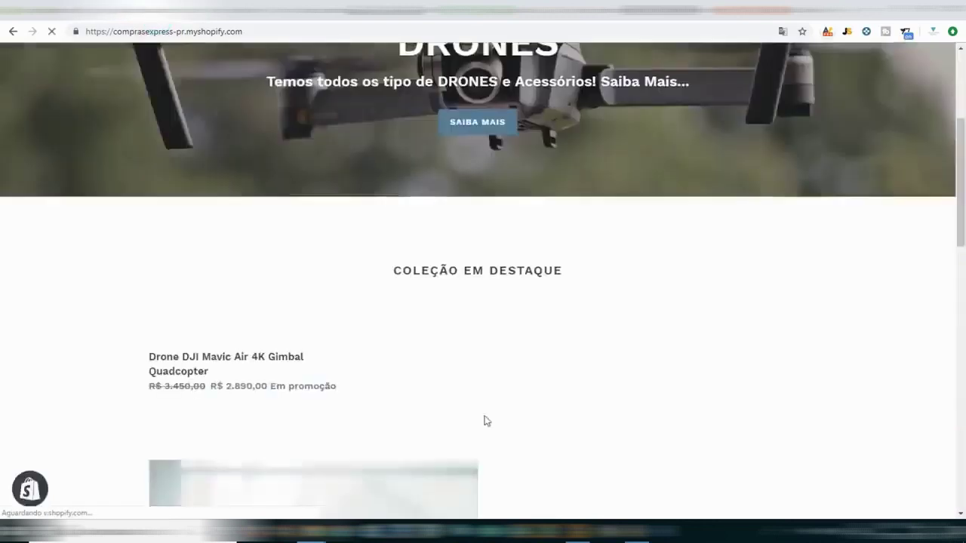
scroll(304, 420, down, 2)
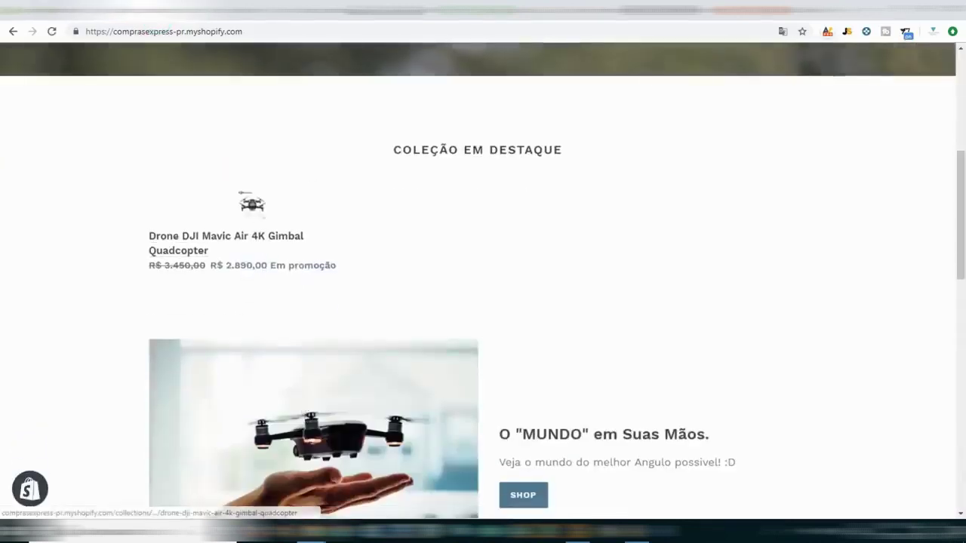
key(ctrl+Tab)
Open the JXD 509W drone in admin, then reload the storefront to check both drones are featured.
click(65, 155)
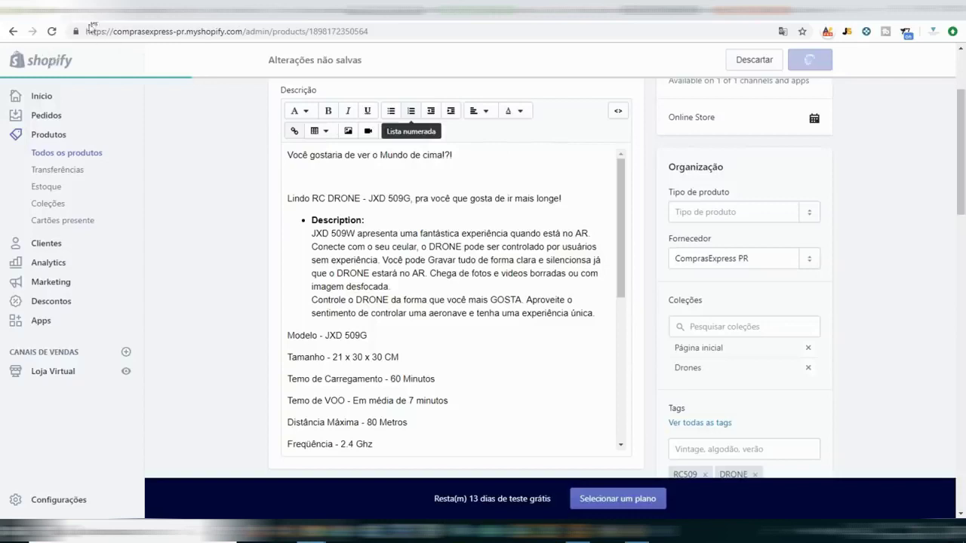
key(ctrl+Tab)
key(F5)
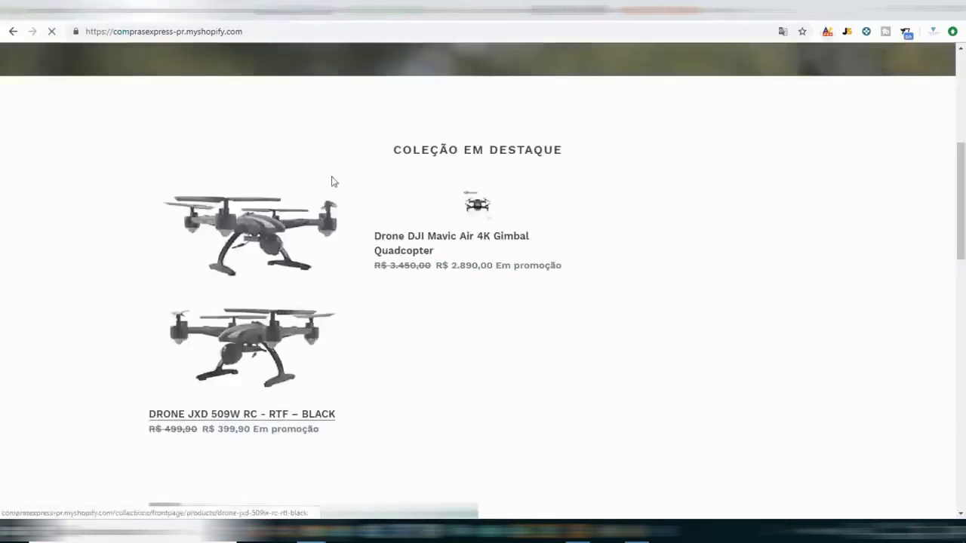
scroll(435, 229, down, 7)
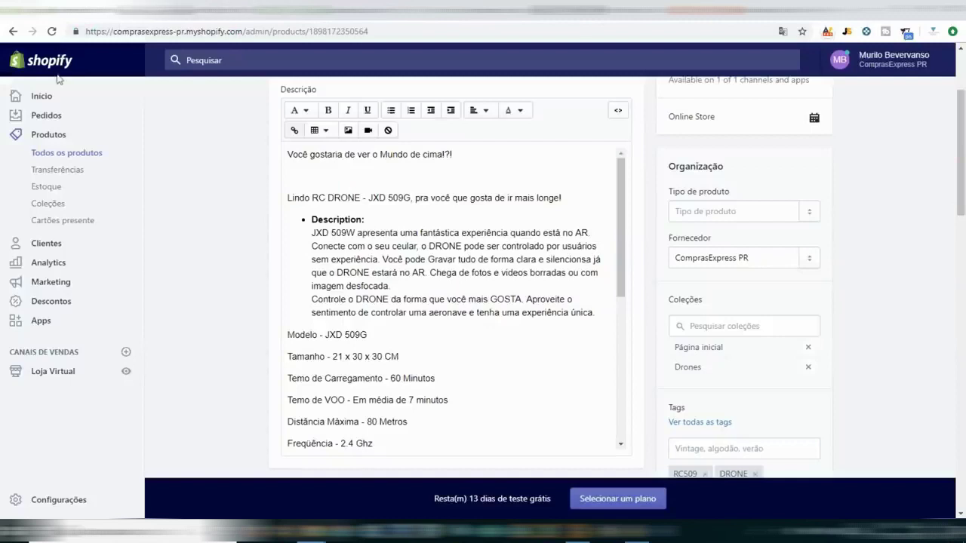
click(124, 372)
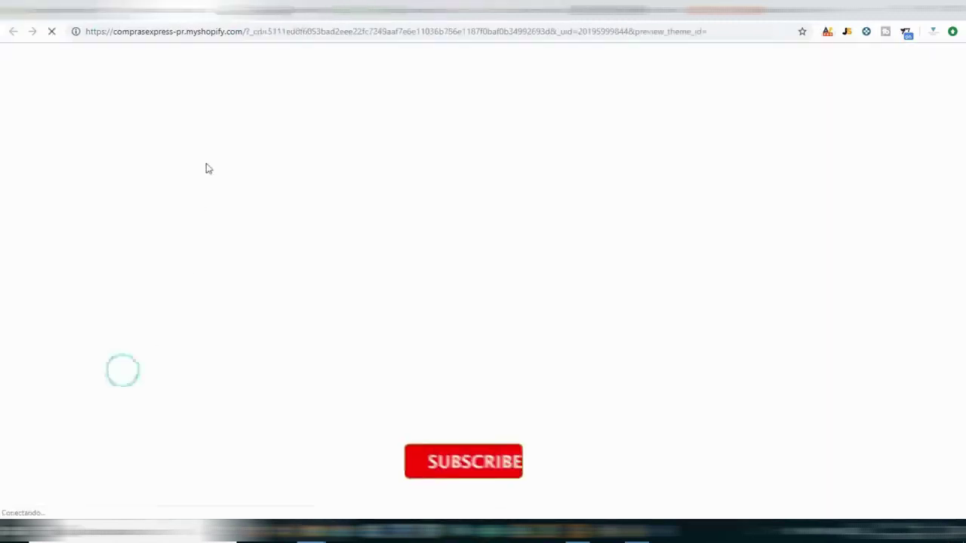
scroll(512, 285, down, 5)
scroll(434, 311, down, 3)
scroll(418, 297, up, 6)
scroll(418, 306, down, 7)
scroll(418, 312, down, 3)
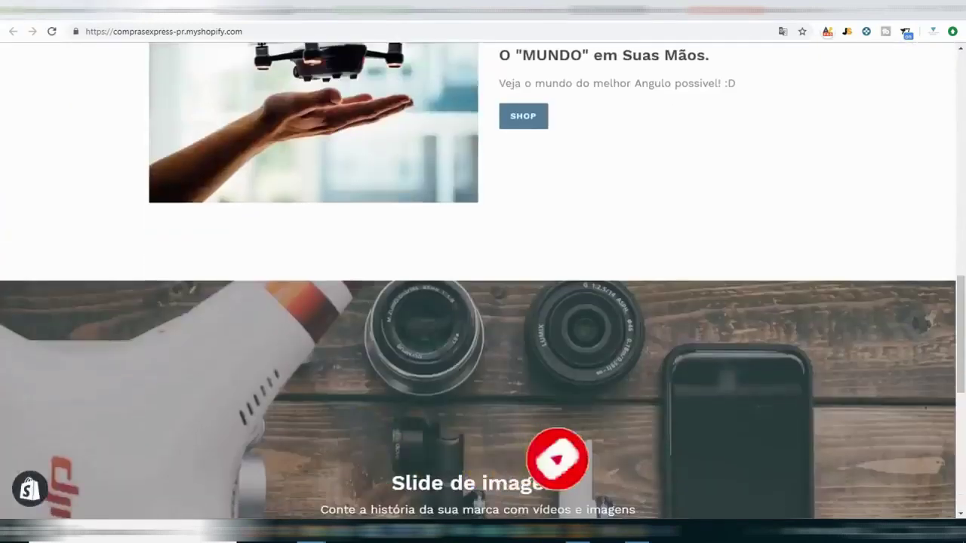
Close the storefront tab and open the online store's Temas page.
key(ctrl+w)
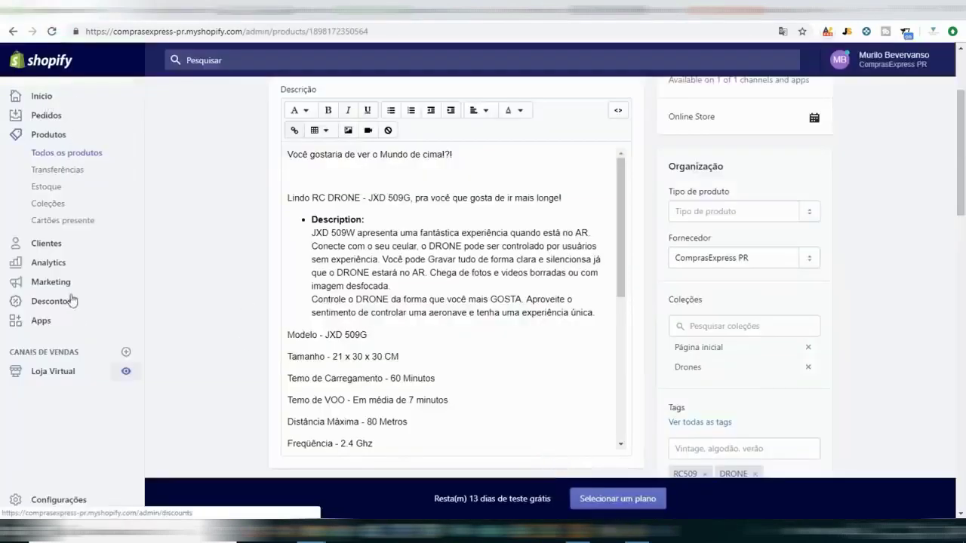
click(42, 96)
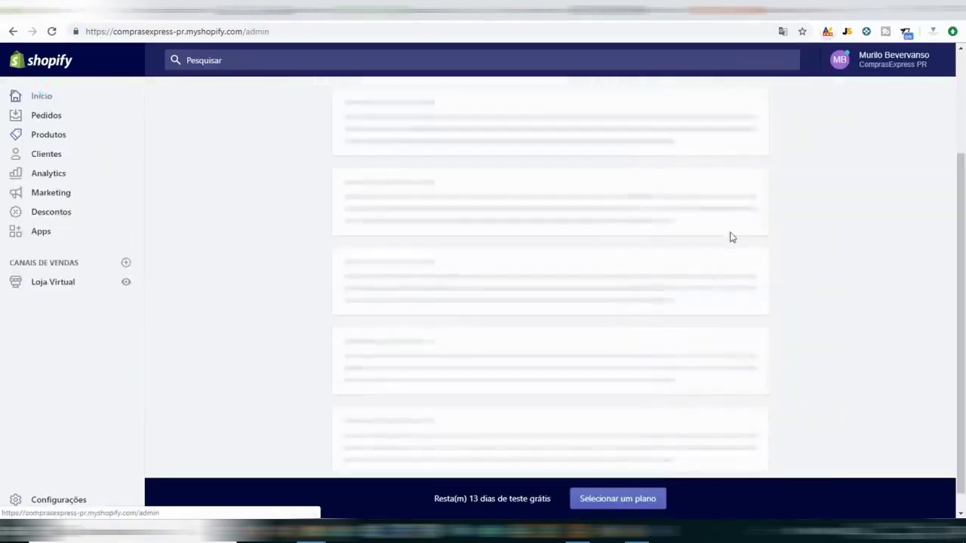
scroll(679, 249, up, 2)
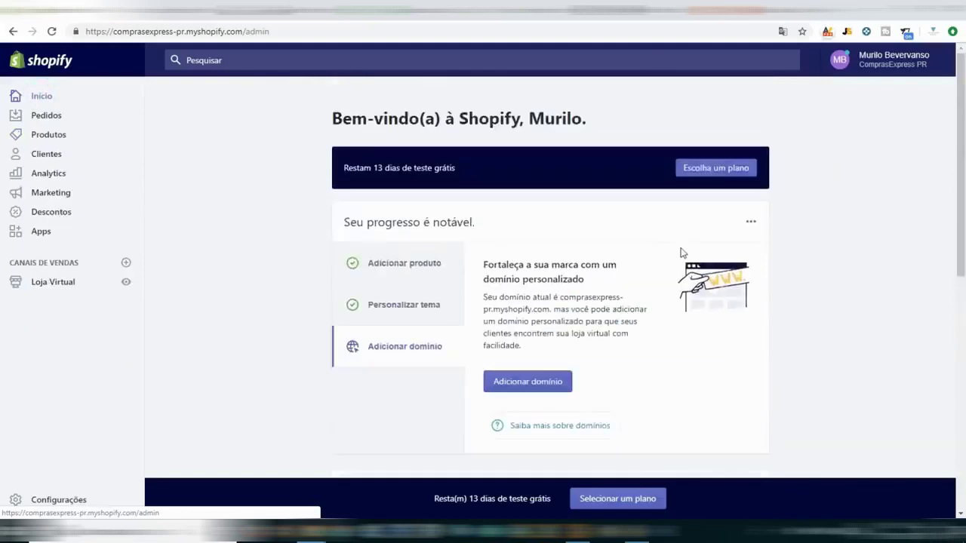
click(45, 291)
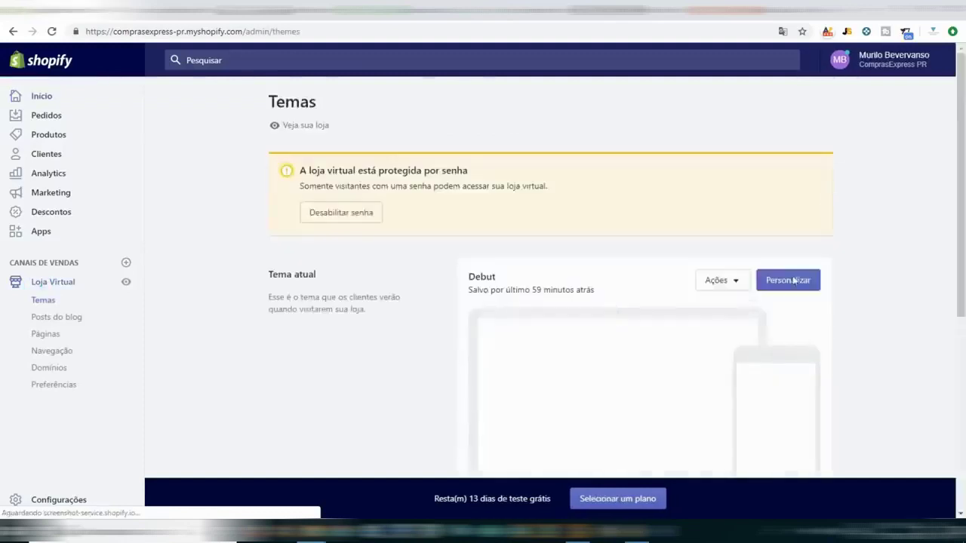
Open the Debut theme editor and scroll to the home page sections.
click(786, 284)
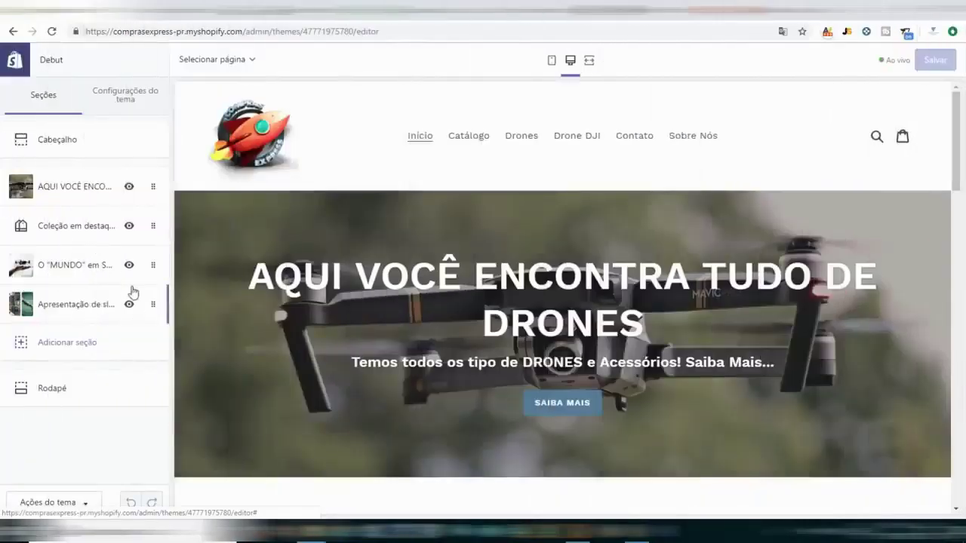
scroll(345, 315, down, 2)
scroll(226, 348, down, 2)
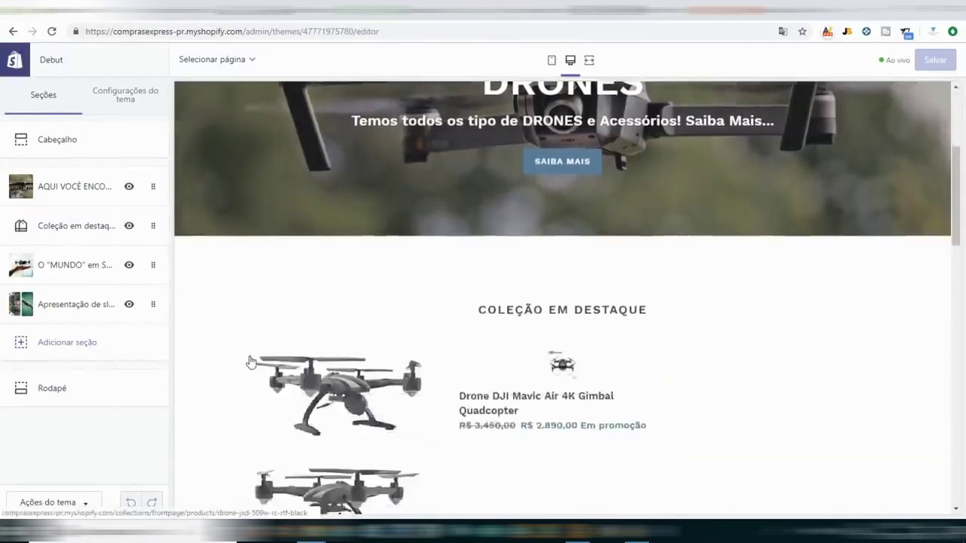
scroll(252, 362, down, 2)
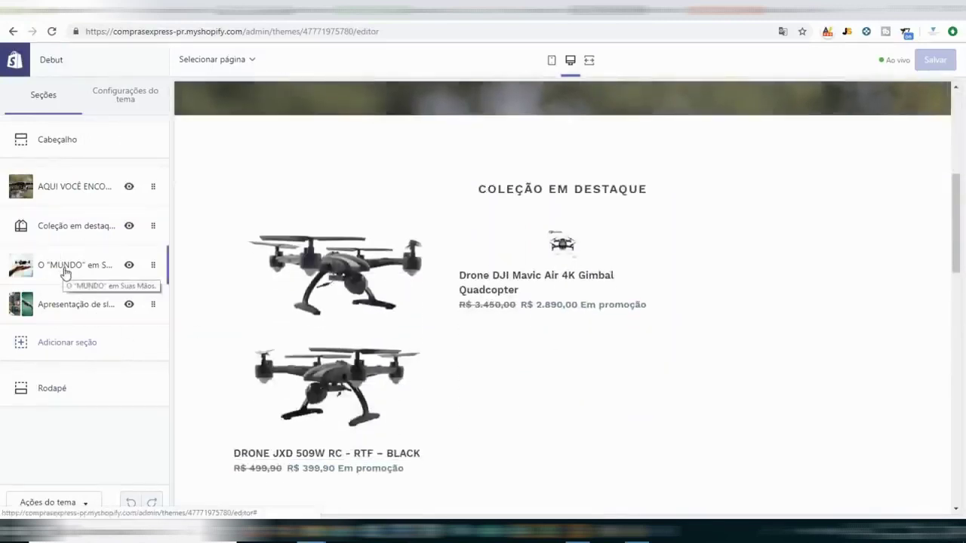
Try new orders for the O MUNDO, featured collection and drone banner sections, then restore them.
drag(64, 273, 69, 225)
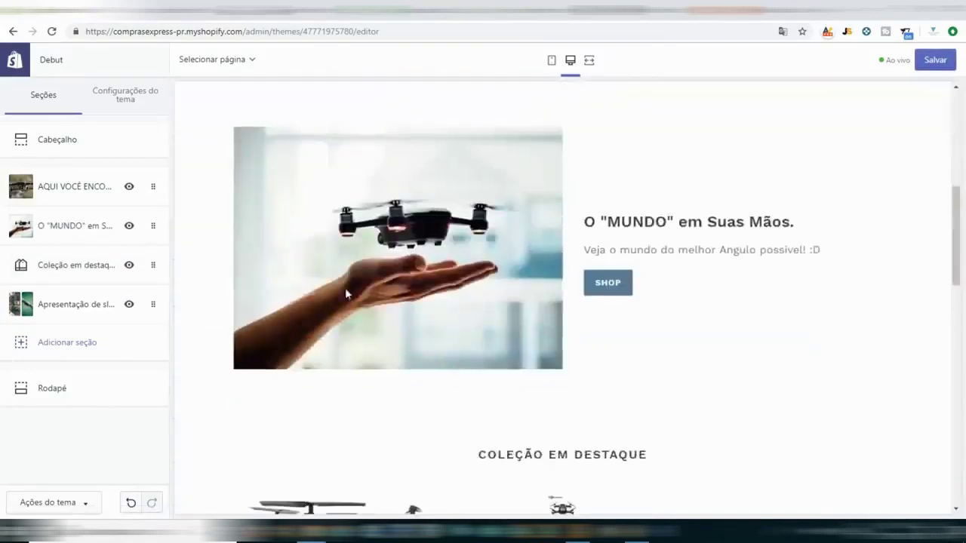
drag(68, 237, 58, 270)
drag(61, 222, 75, 199)
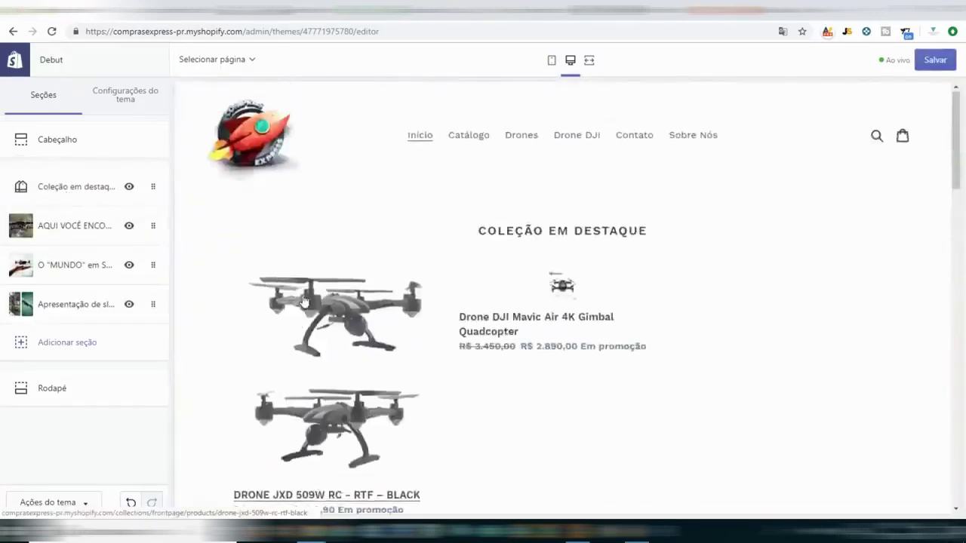
scroll(302, 297, down, 4)
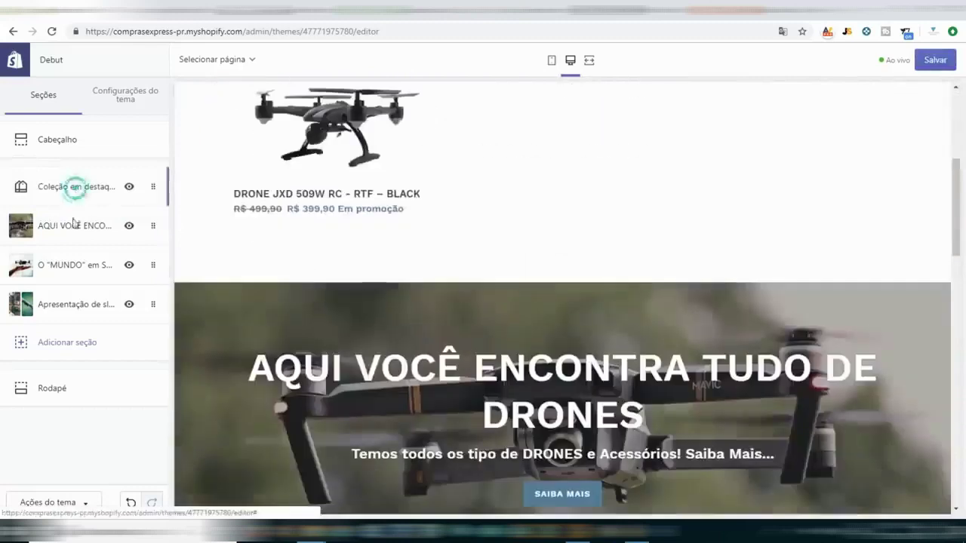
drag(73, 222, 71, 238)
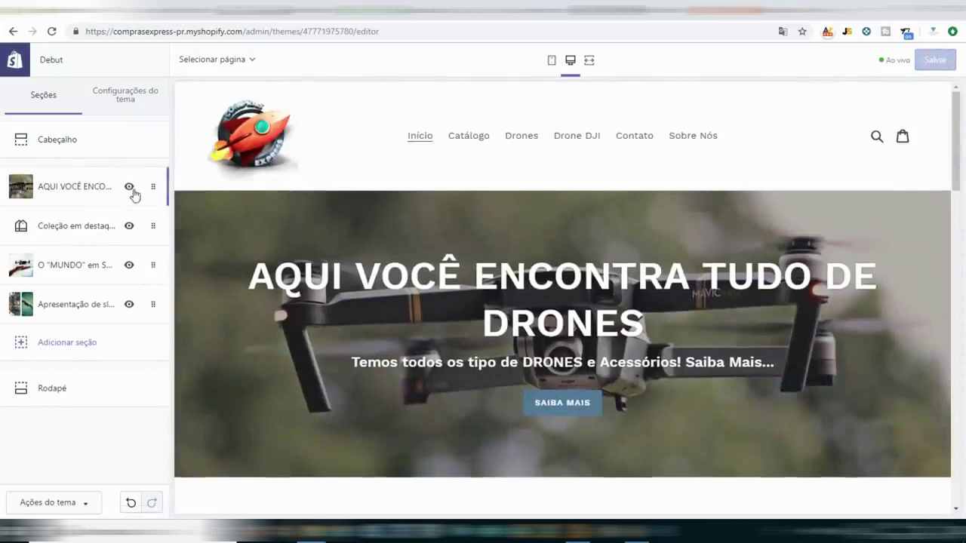
Hide the Apresentação de slides section, leaving the drone banner visible.
click(129, 189)
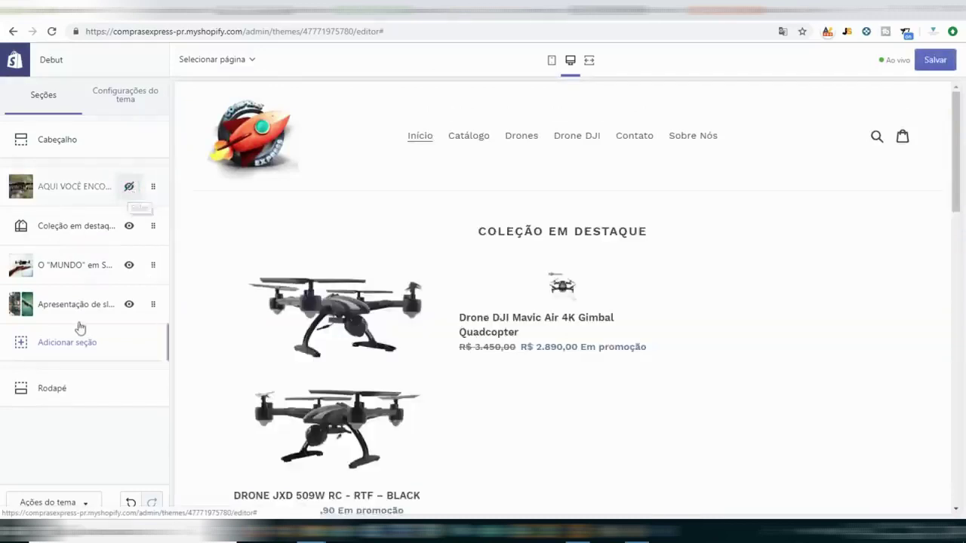
click(129, 189)
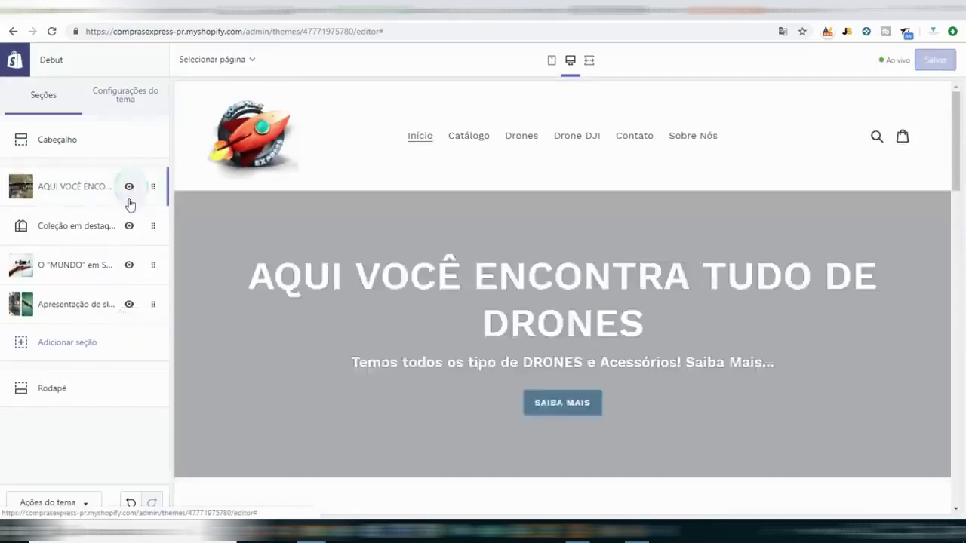
scroll(423, 315, down, 2)
scroll(423, 315, down, 10)
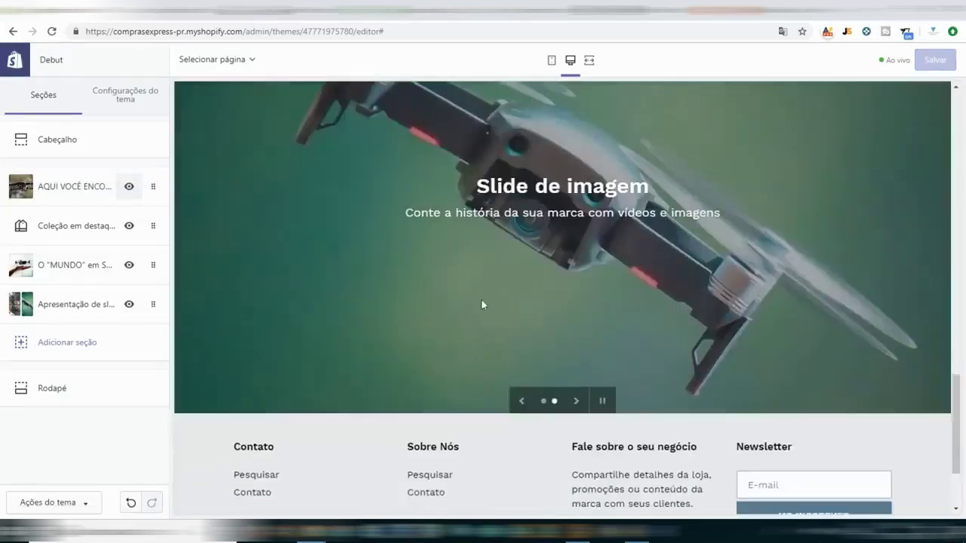
click(129, 305)
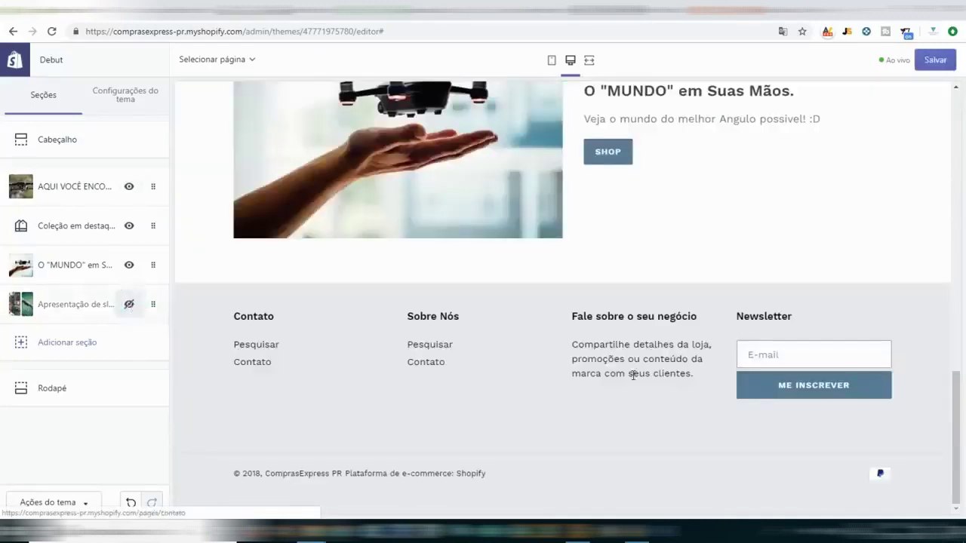
scroll(468, 421, up, 2)
scroll(338, 423, up, 10)
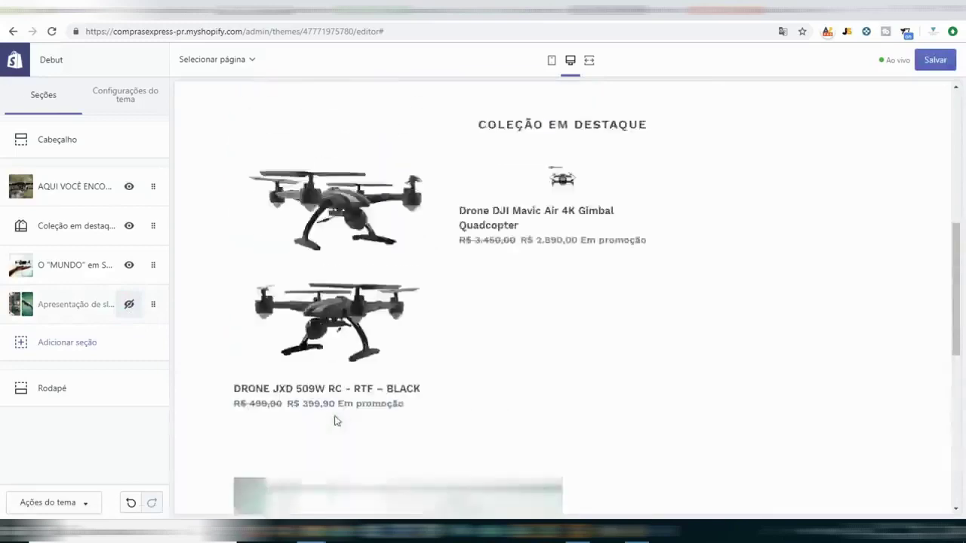
scroll(340, 405, down, 10)
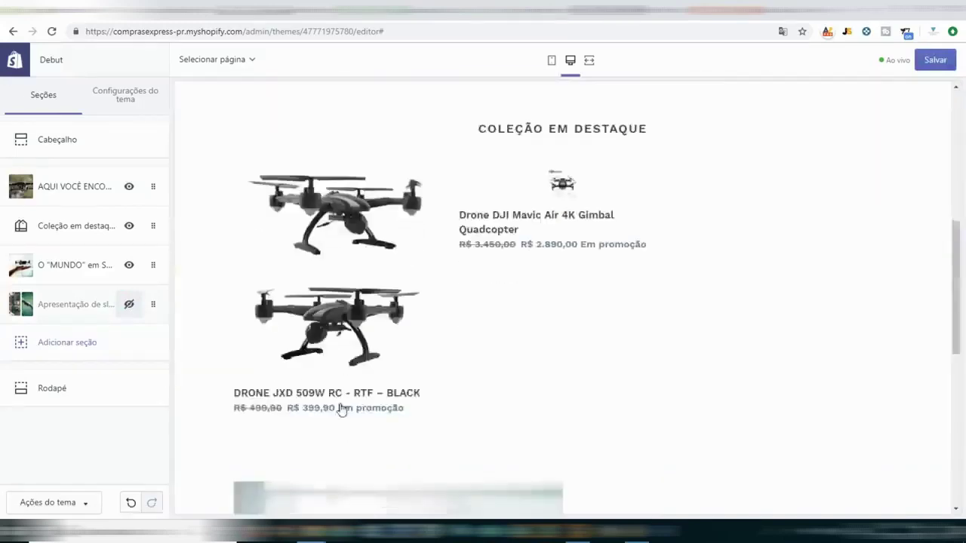
click(60, 273)
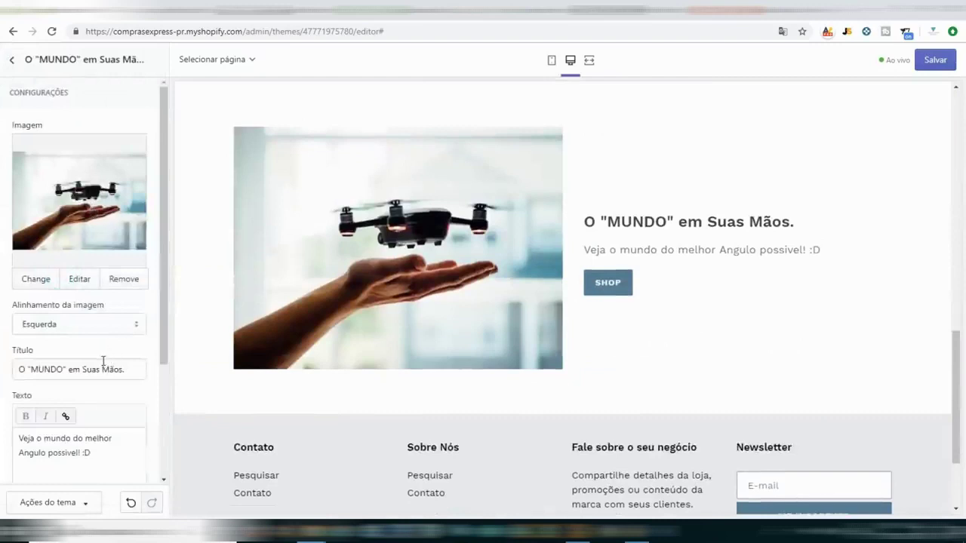
scroll(102, 361, down, 3)
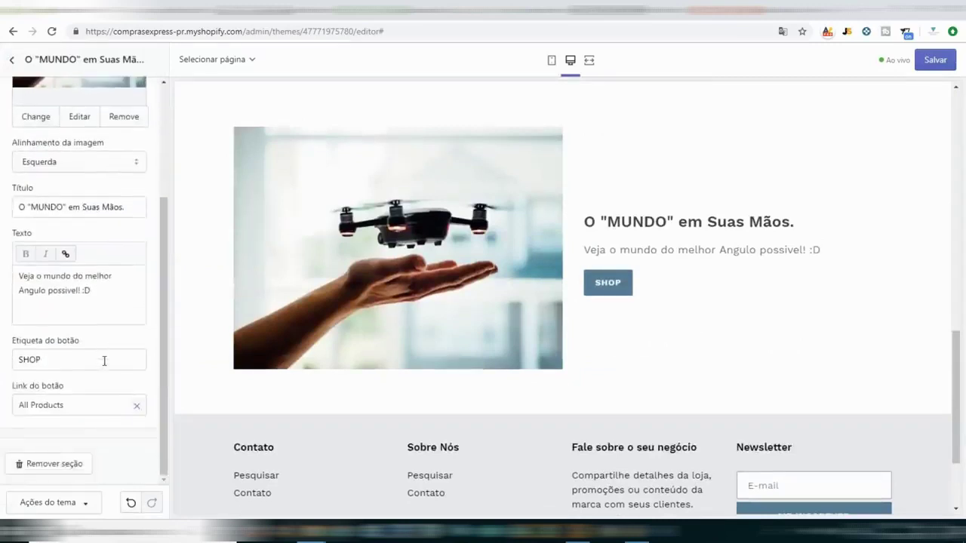
scroll(104, 360, up, 2)
scroll(524, 369, up, 10)
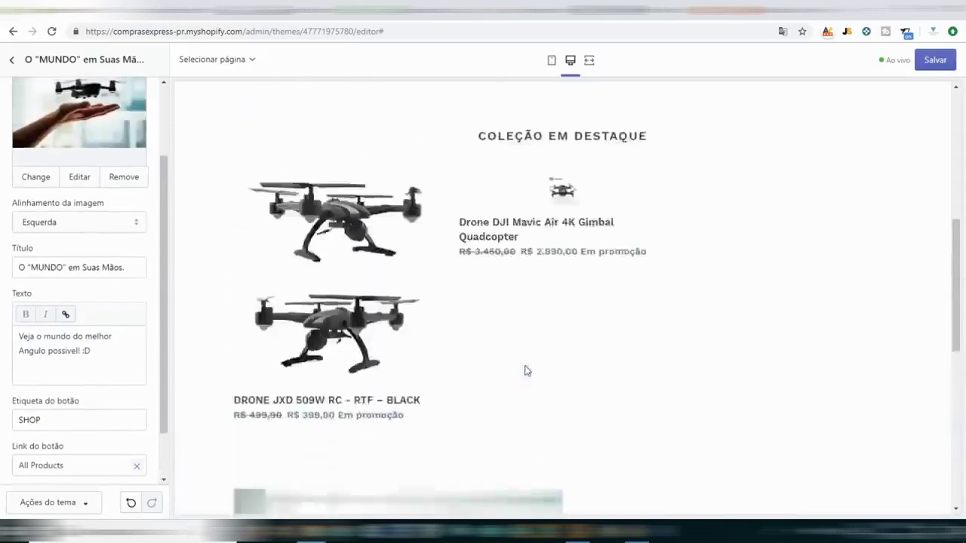
scroll(508, 348, down, 10)
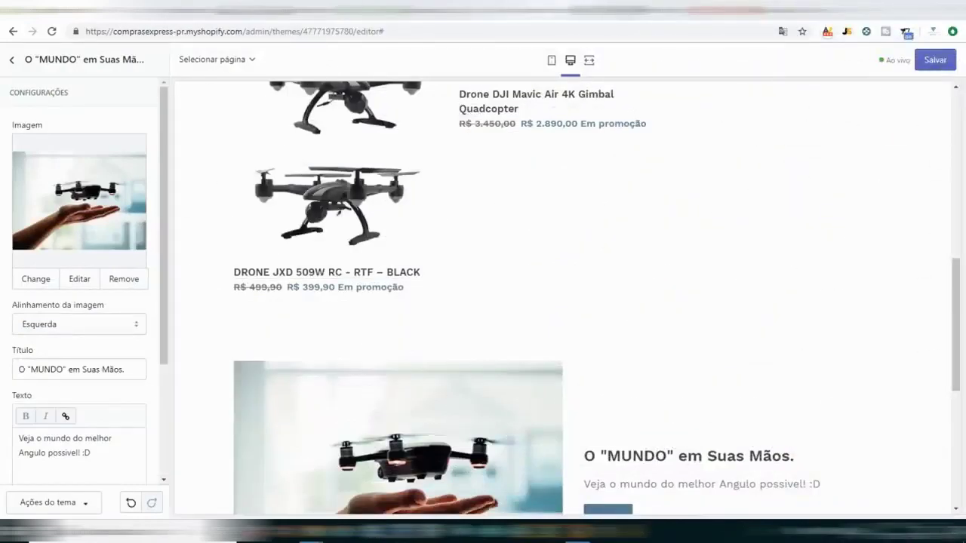
scroll(355, 136, up, 8)
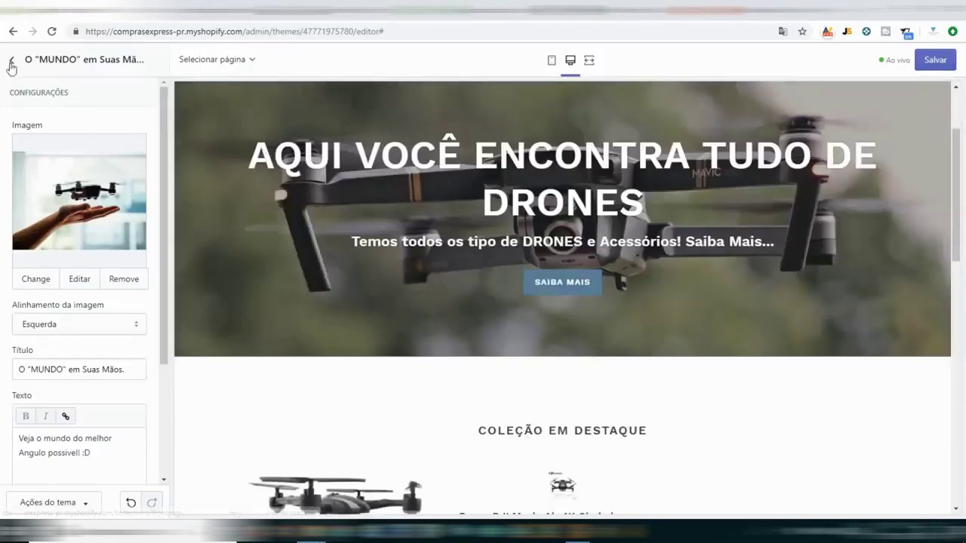
click(12, 61)
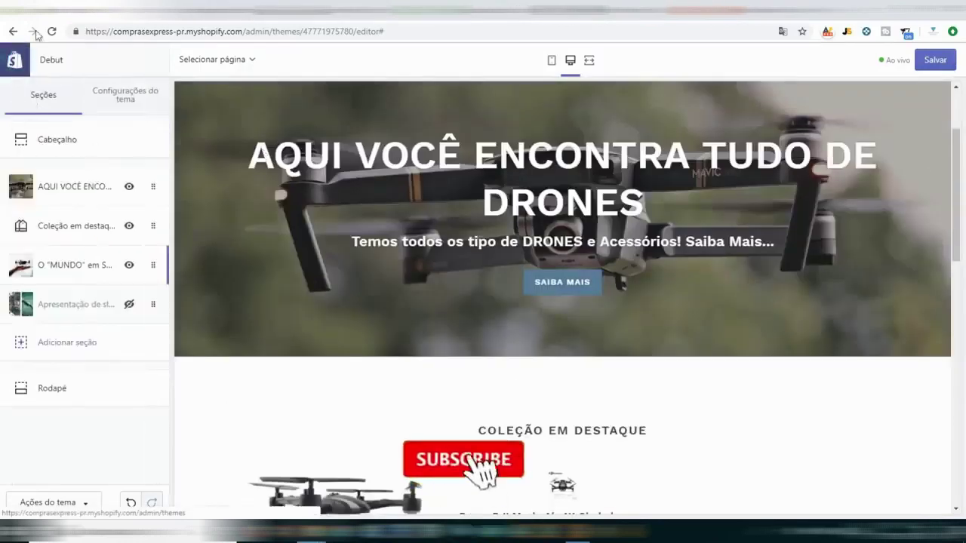
Exit the theme editor and go to the admin Apps page with its App Store suggestions.
click(13, 31)
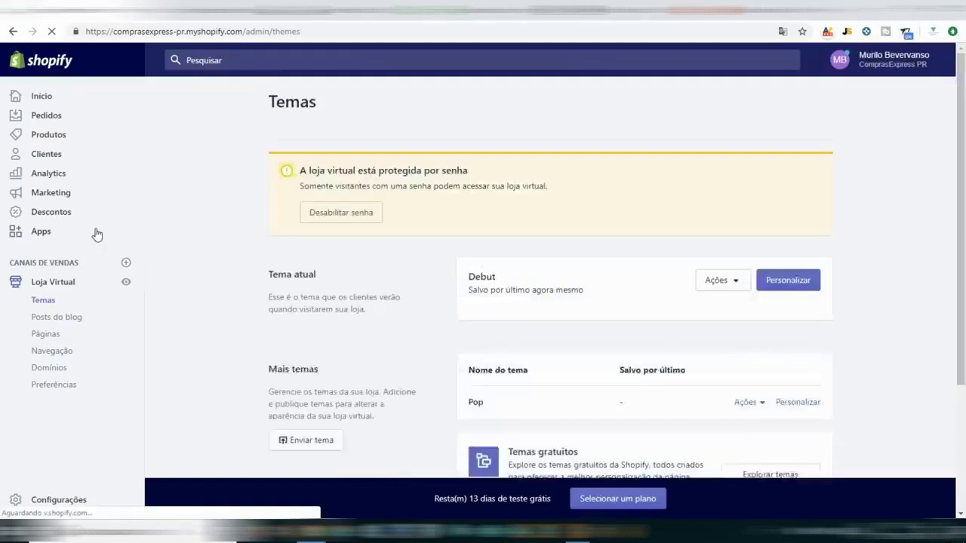
click(40, 239)
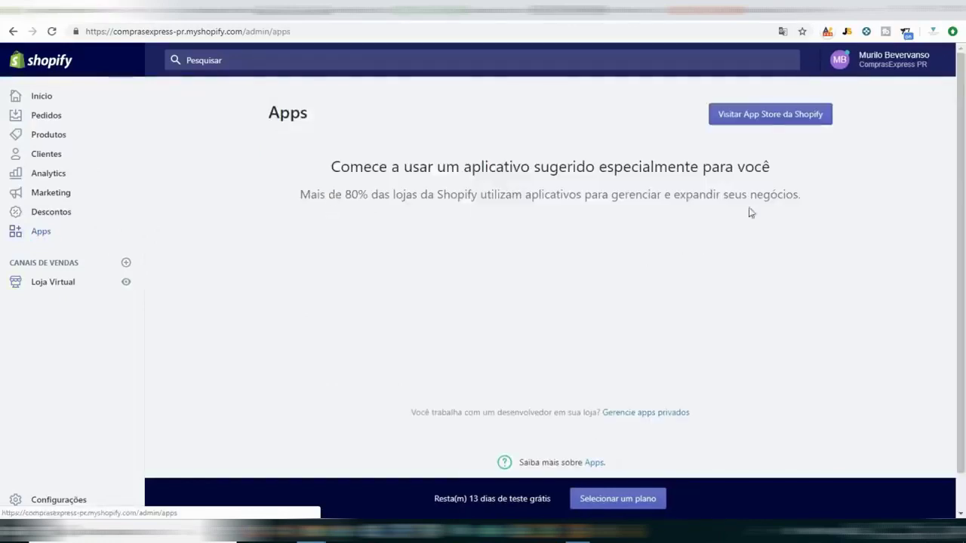
click(765, 114)
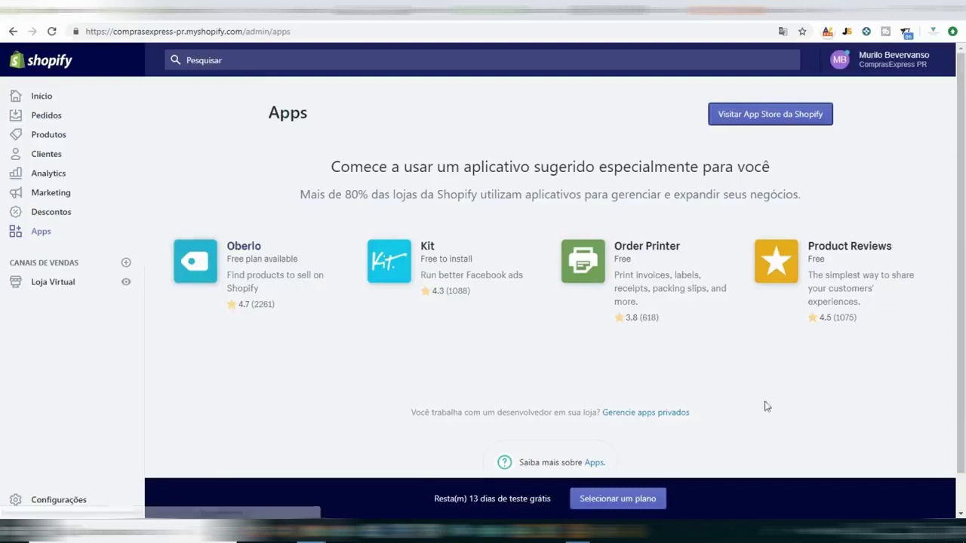
Search the App Store for Oberlo and choose Add app on its listing.
click(770, 114)
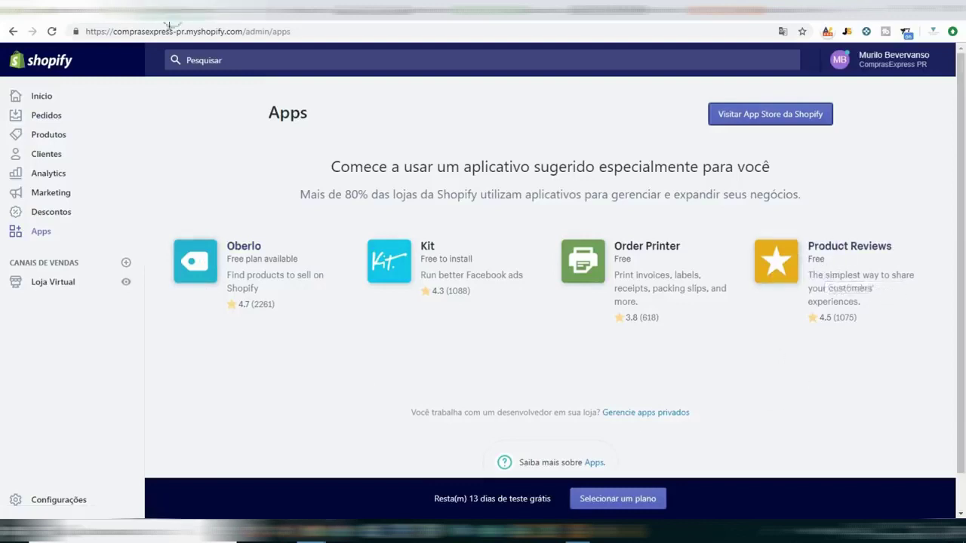
click(128, 229)
text(oel)
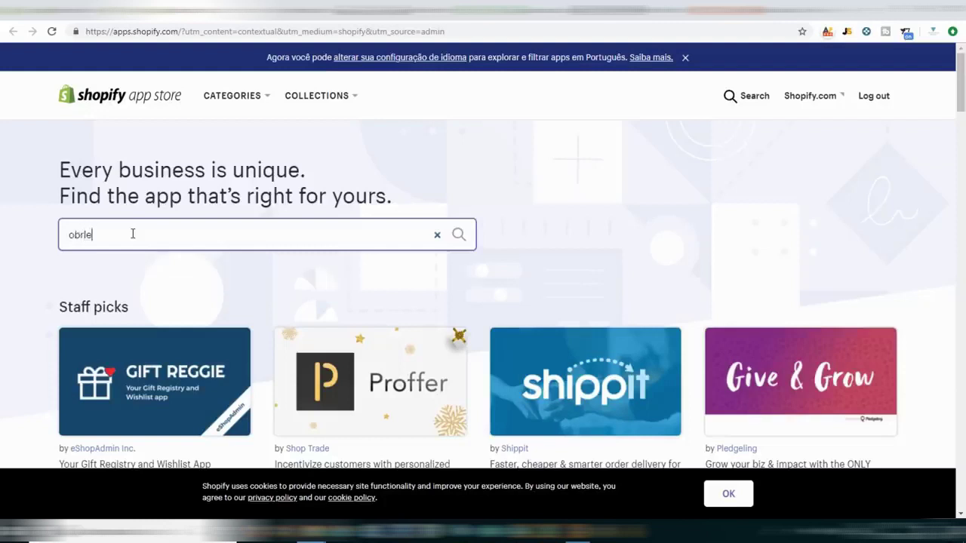
text(rlo)
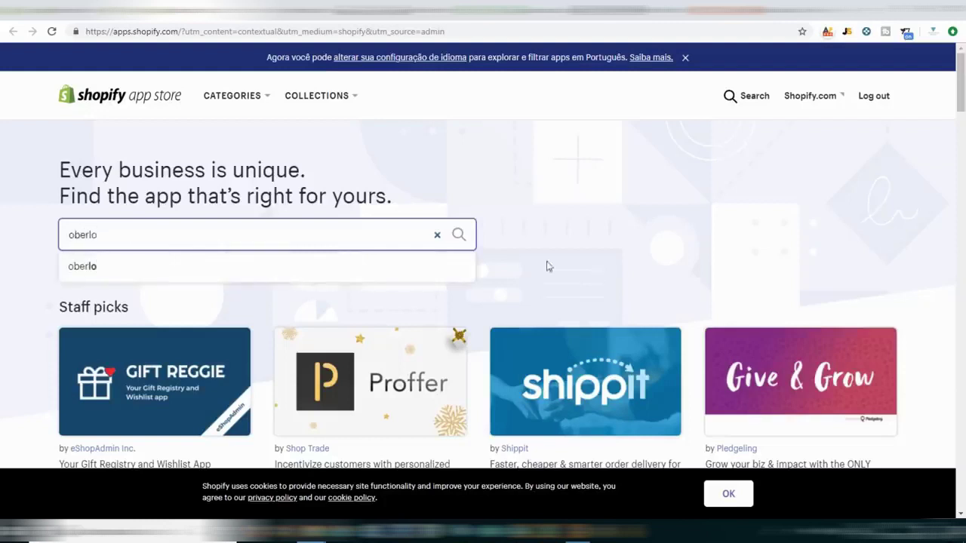
click(461, 238)
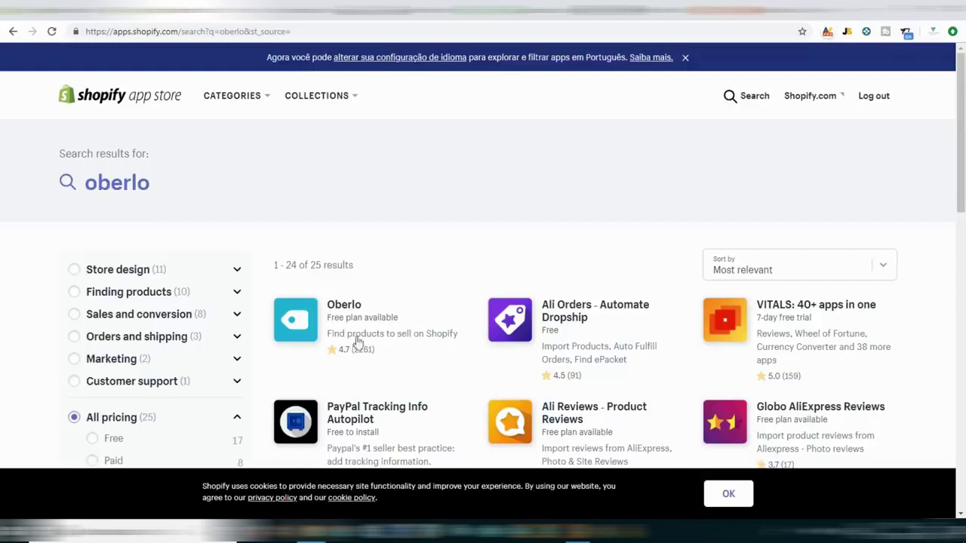
click(300, 320)
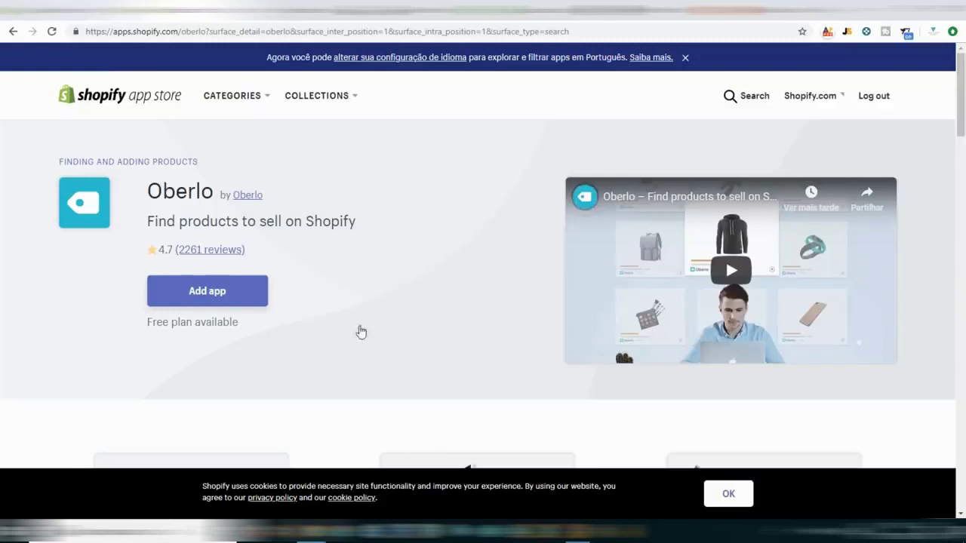
click(218, 289)
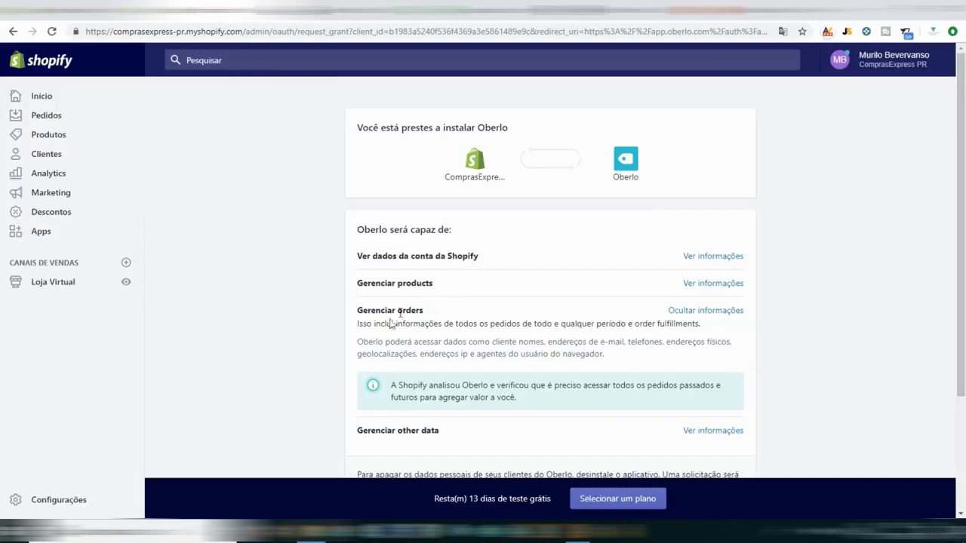
Approve the requested permissions and install Oberlo on the store.
scroll(521, 308, down, 2)
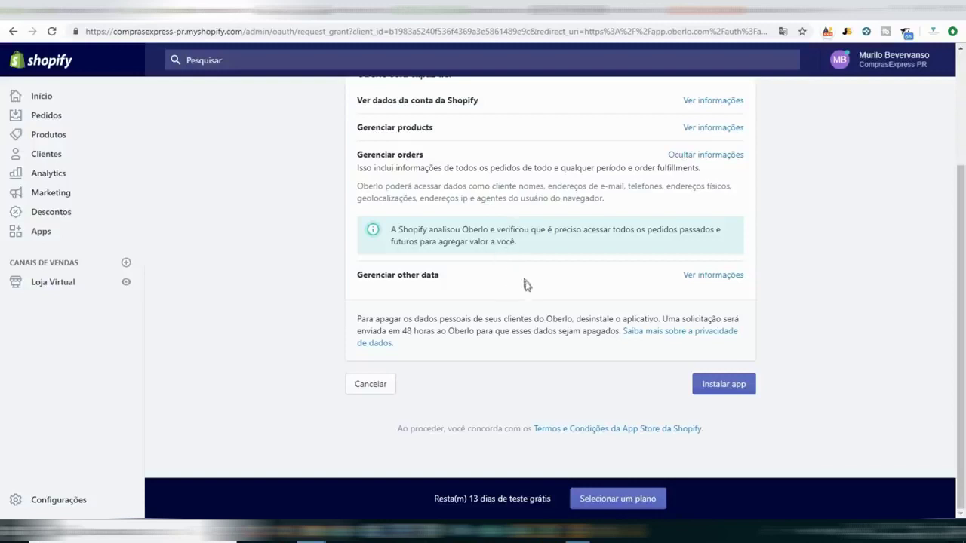
click(717, 384)
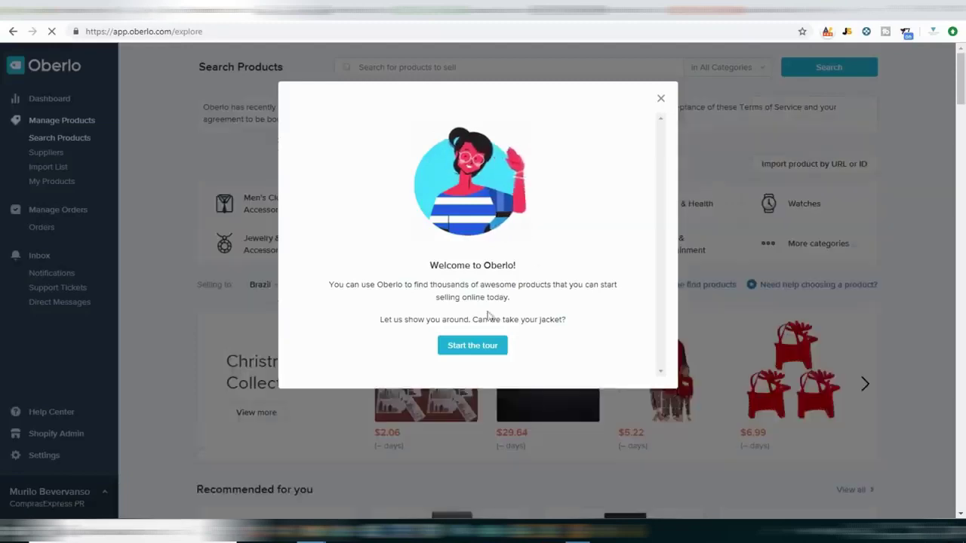
Close the Welcome to Oberlo tour and browse the Search Products page back to the top.
scroll(539, 264, down, 3)
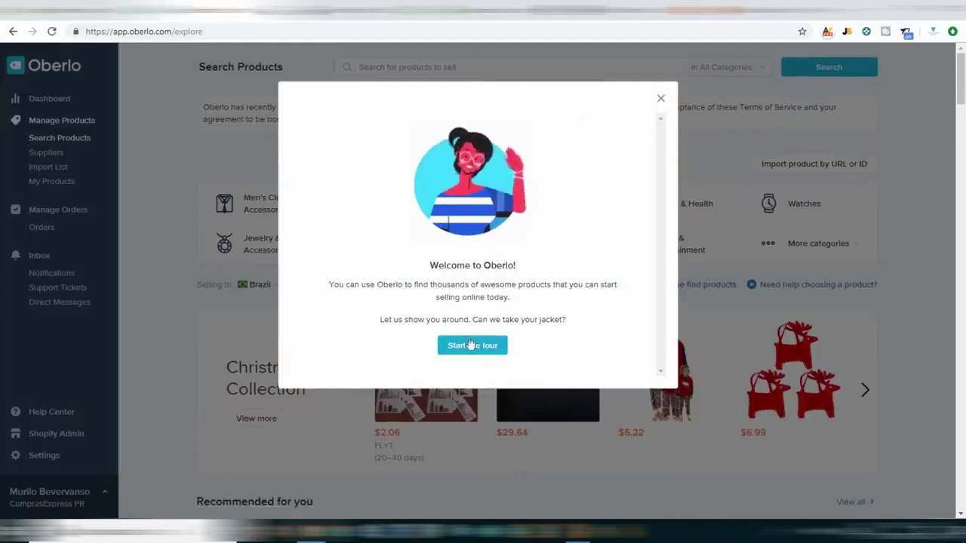
click(661, 98)
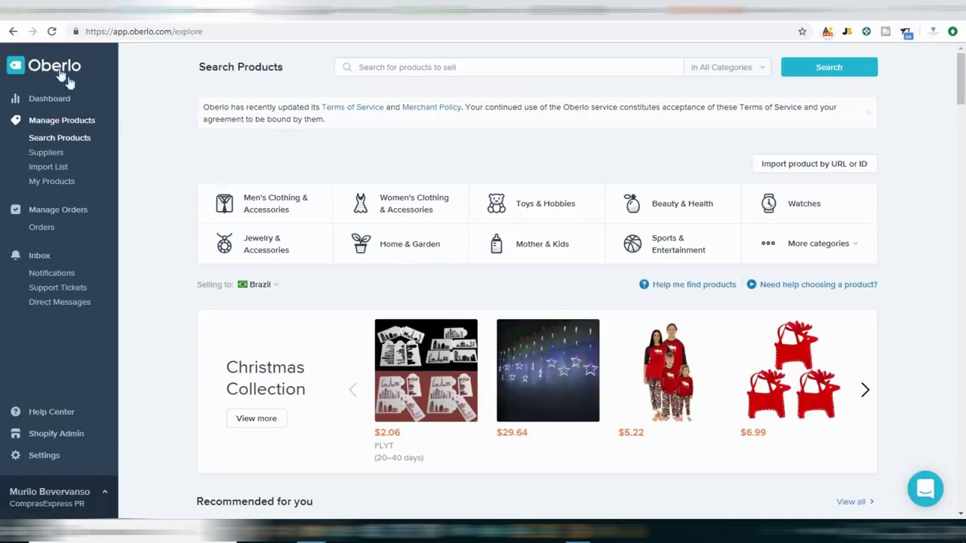
scroll(657, 276, down, 3)
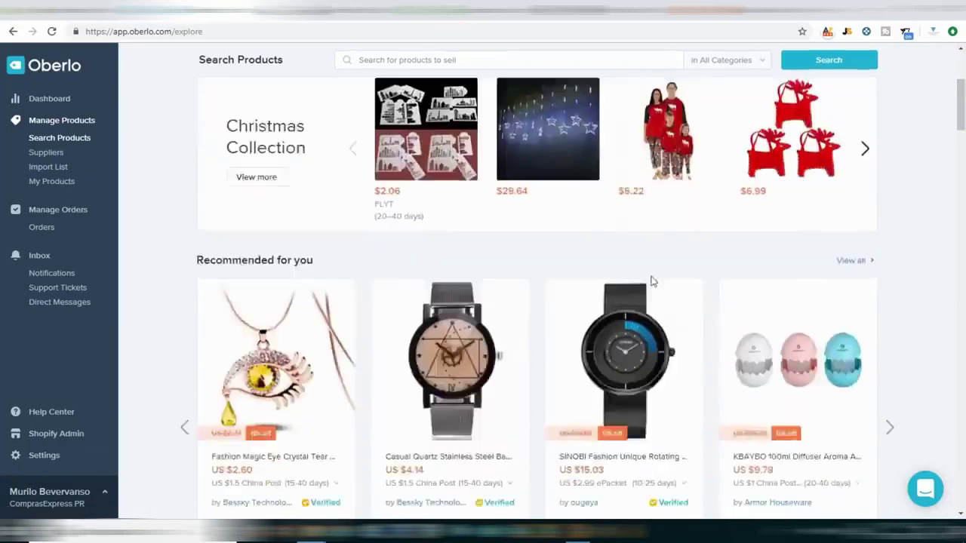
scroll(653, 281, down, 6)
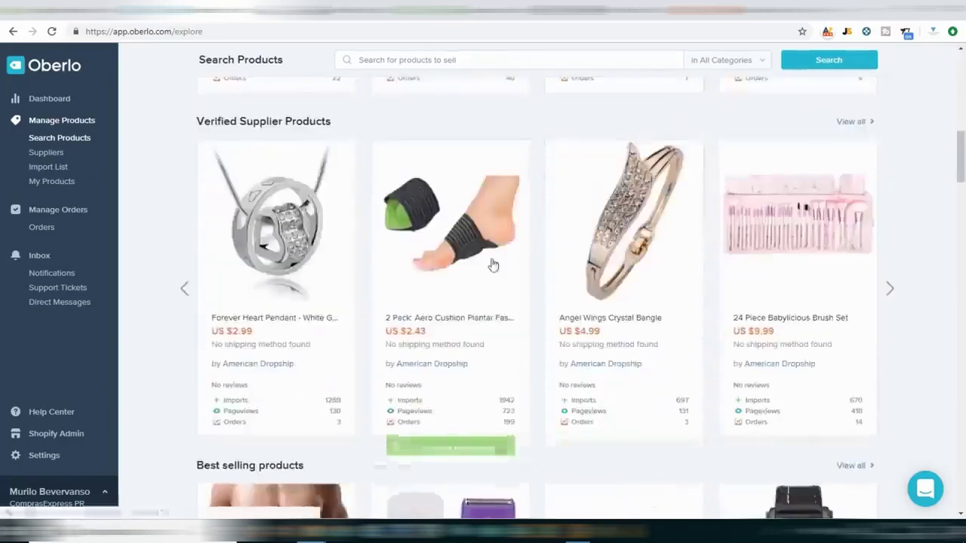
scroll(493, 264, down, 2)
scroll(498, 260, up, 5)
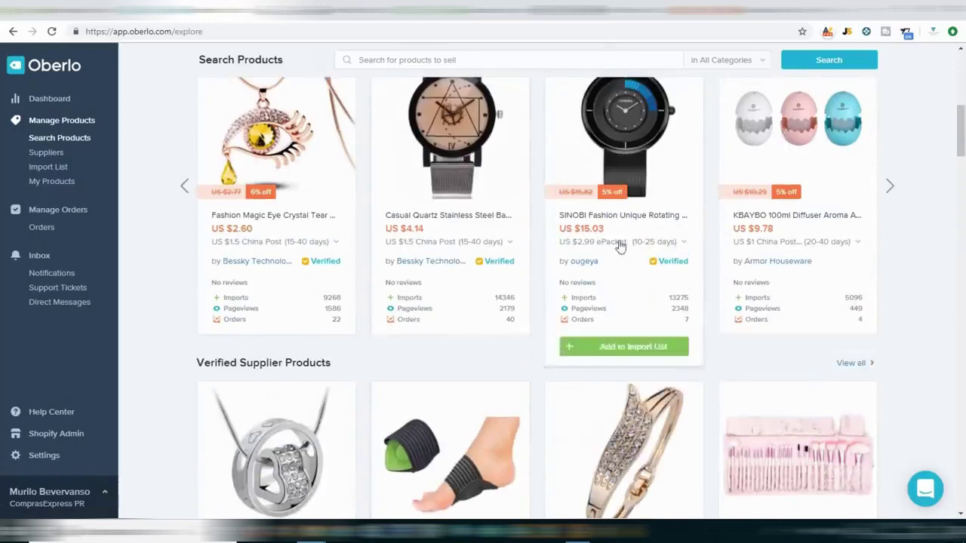
scroll(619, 248, up, 6)
scroll(615, 218, down, 2)
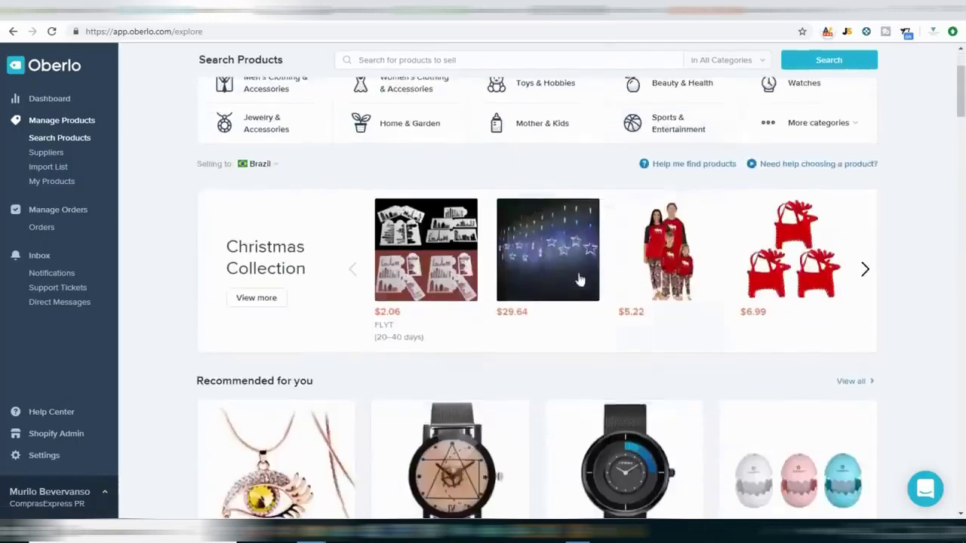
scroll(632, 379, down, 15)
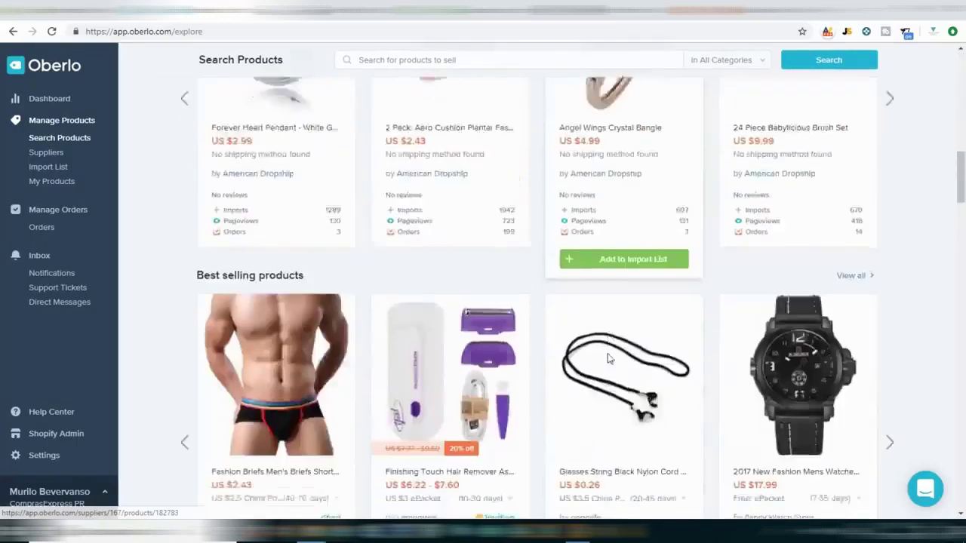
scroll(609, 359, down, 5)
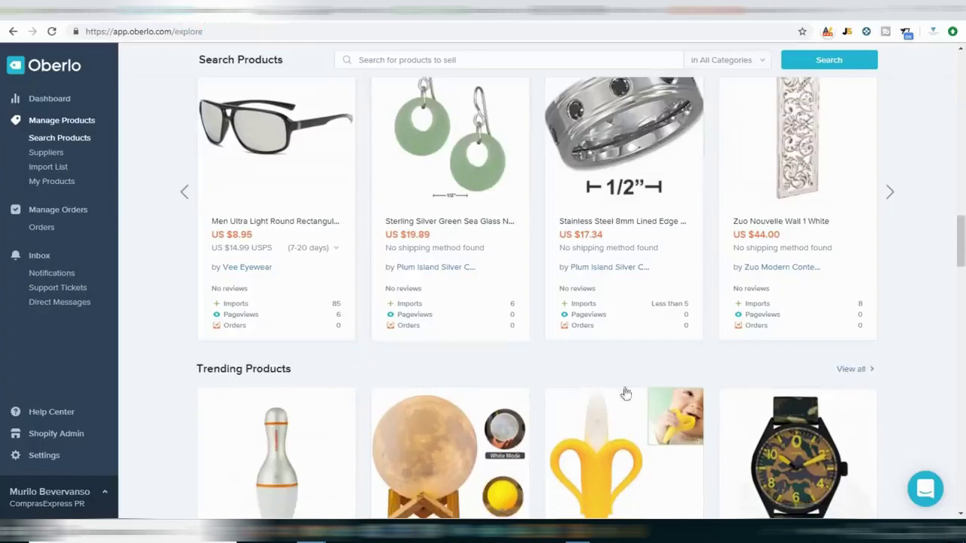
scroll(634, 386, up, 3)
scroll(634, 387, up, 15)
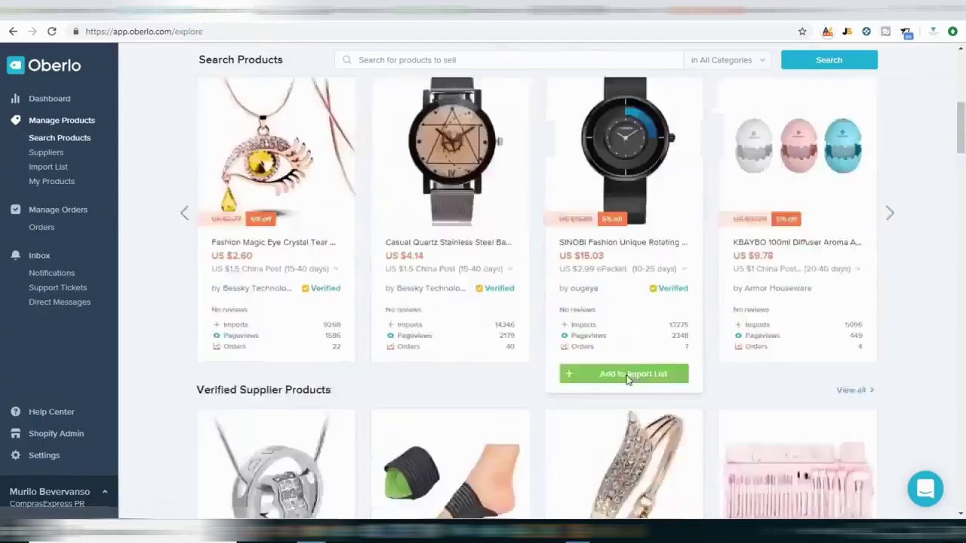
scroll(625, 377, up, 6)
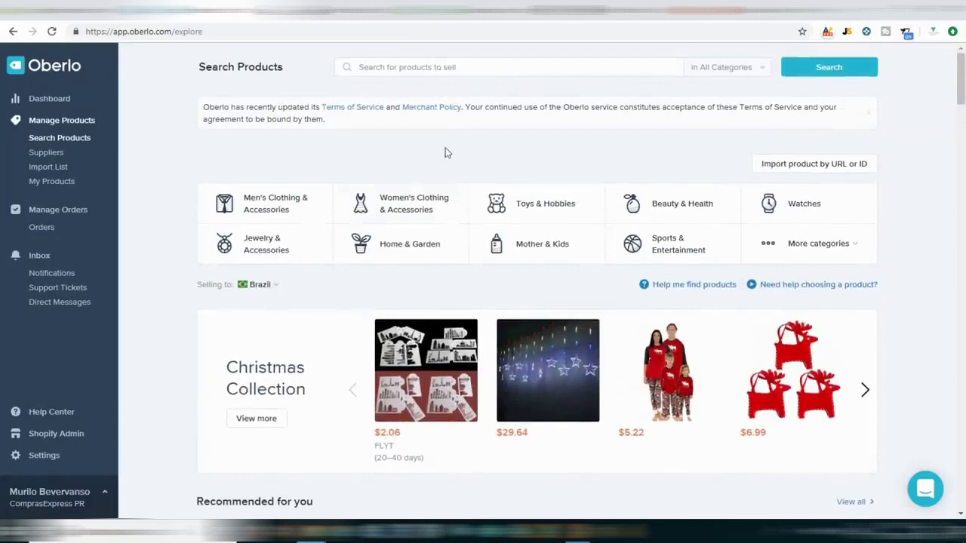
Search Oberlo for 'drone dji' and filter to ePacket shipping and Verified Suppliers.
click(403, 68)
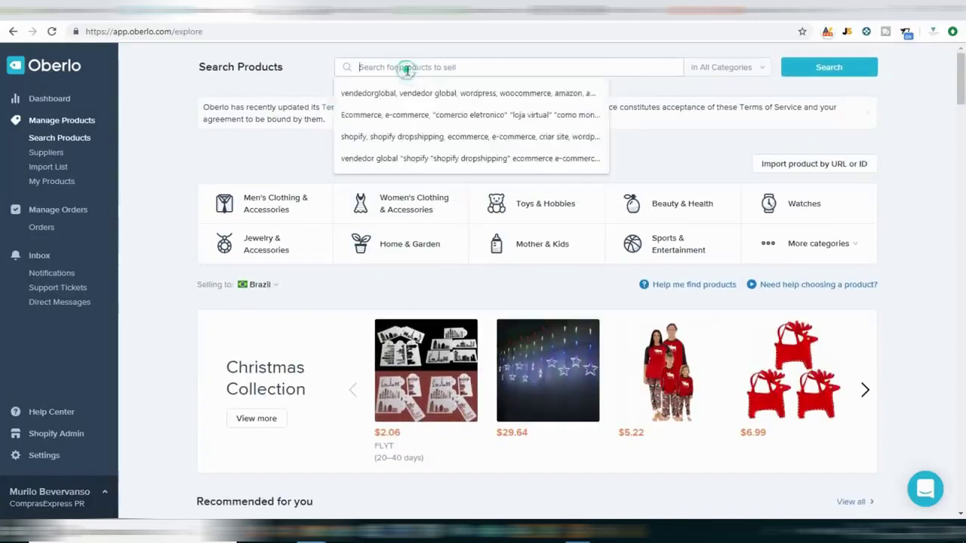
text(drone dji)
key(Return)
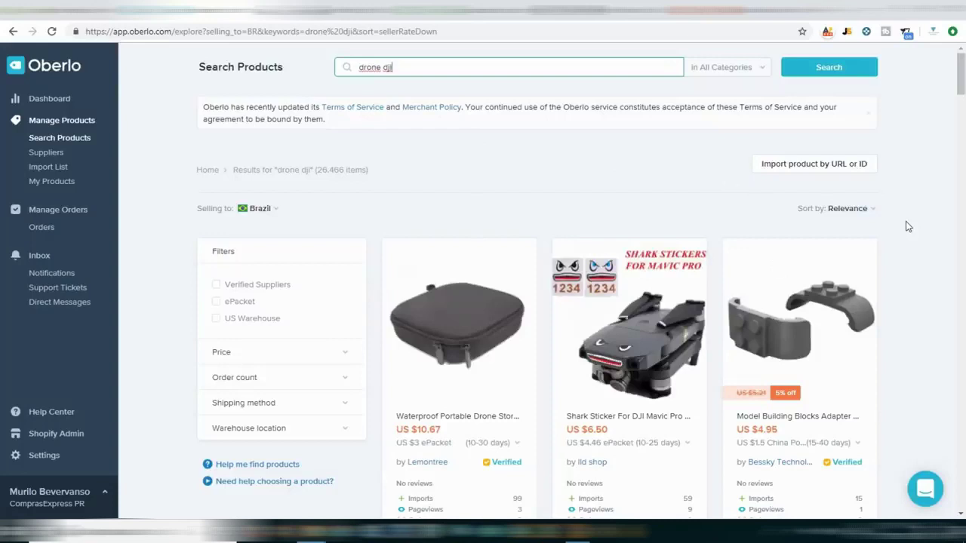
scroll(908, 227, down, 2)
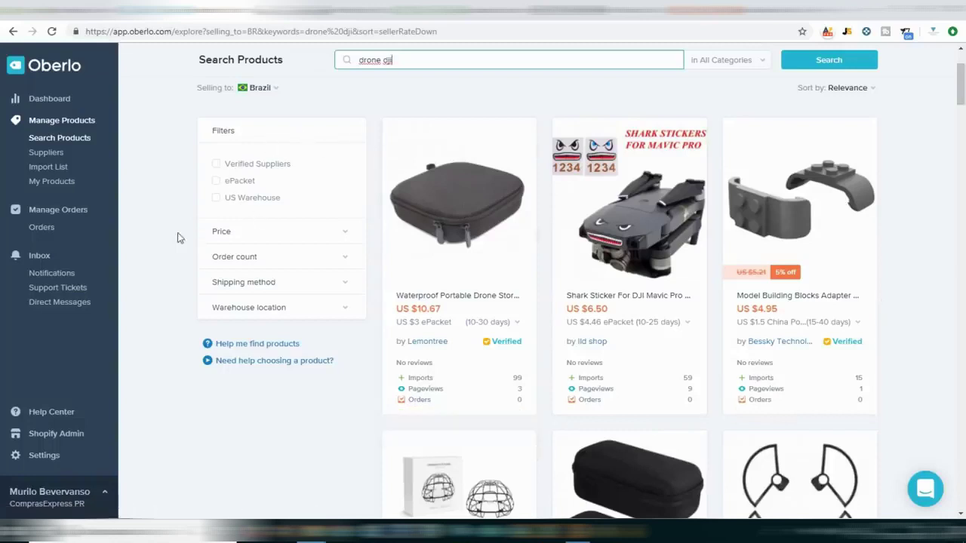
click(217, 183)
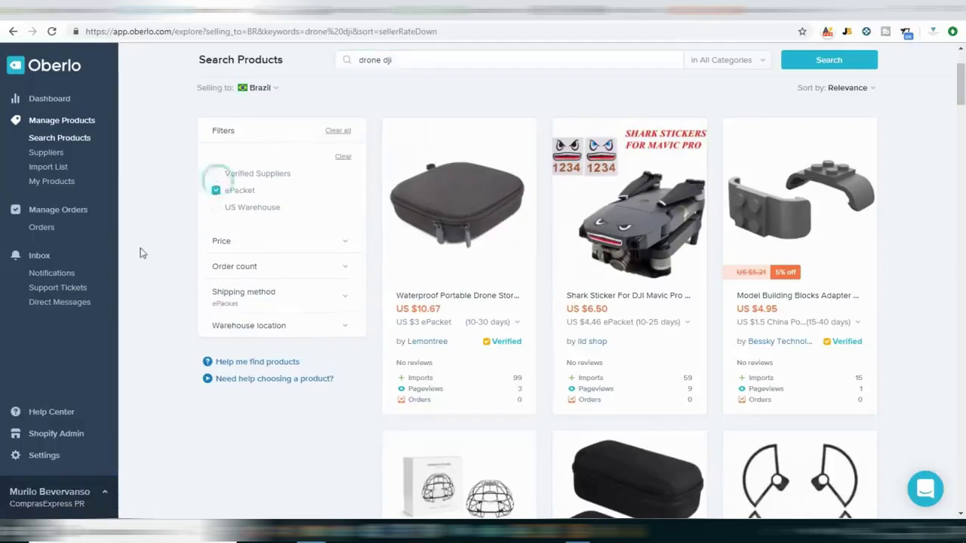
scroll(218, 279, down, 2)
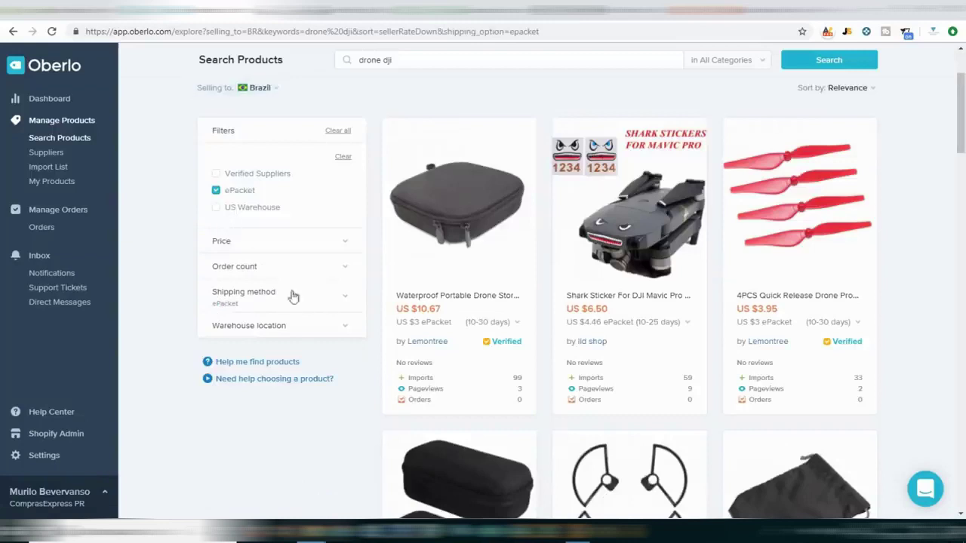
click(215, 174)
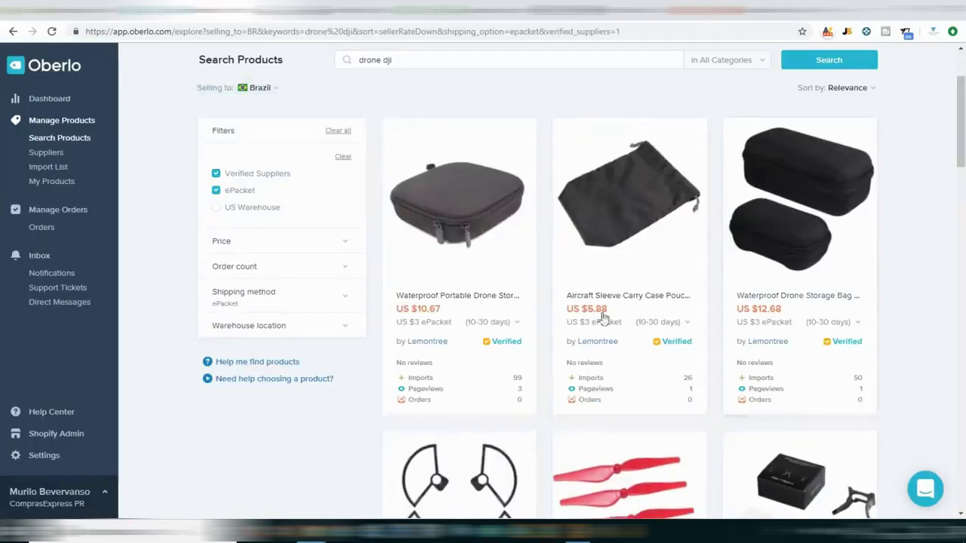
Check the price, order count and warehouse location filter options, then browse the results.
click(347, 249)
click(347, 243)
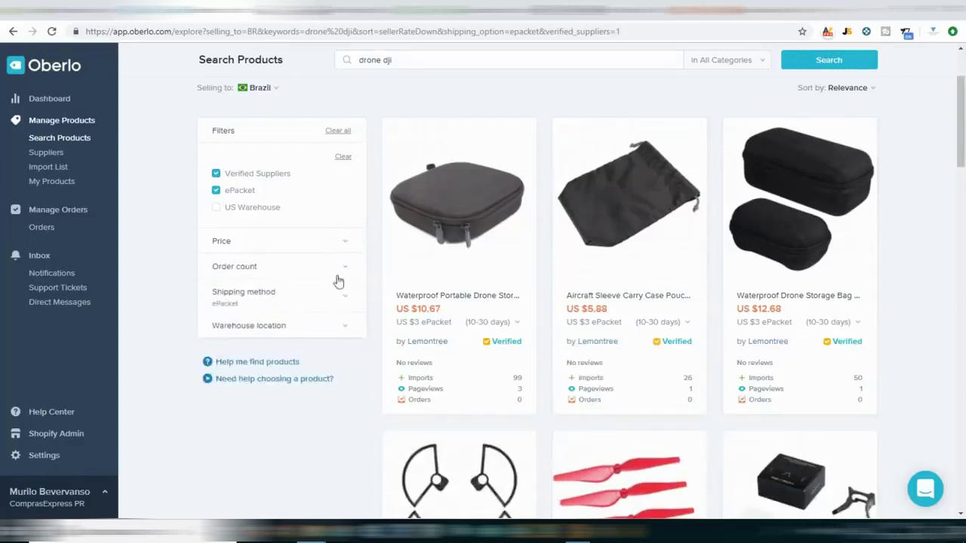
click(342, 270)
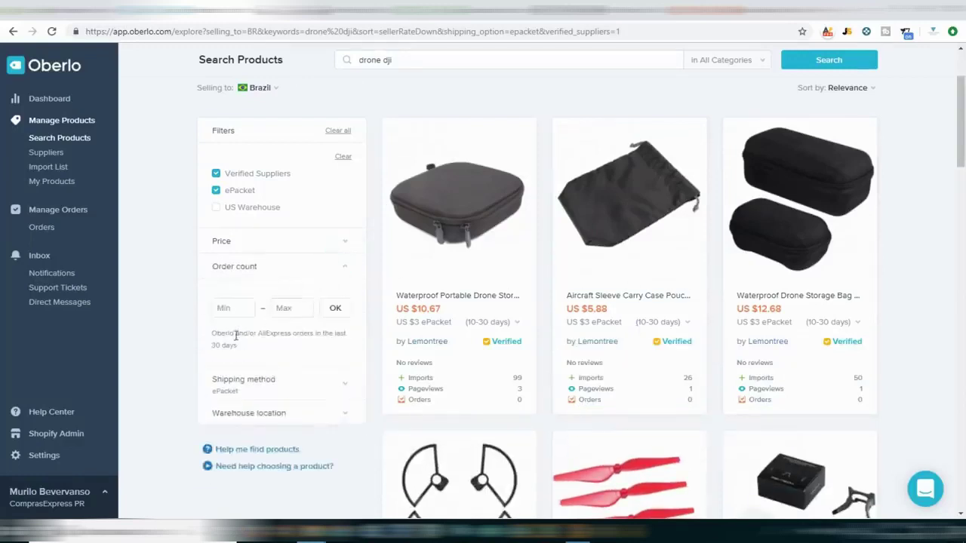
click(350, 267)
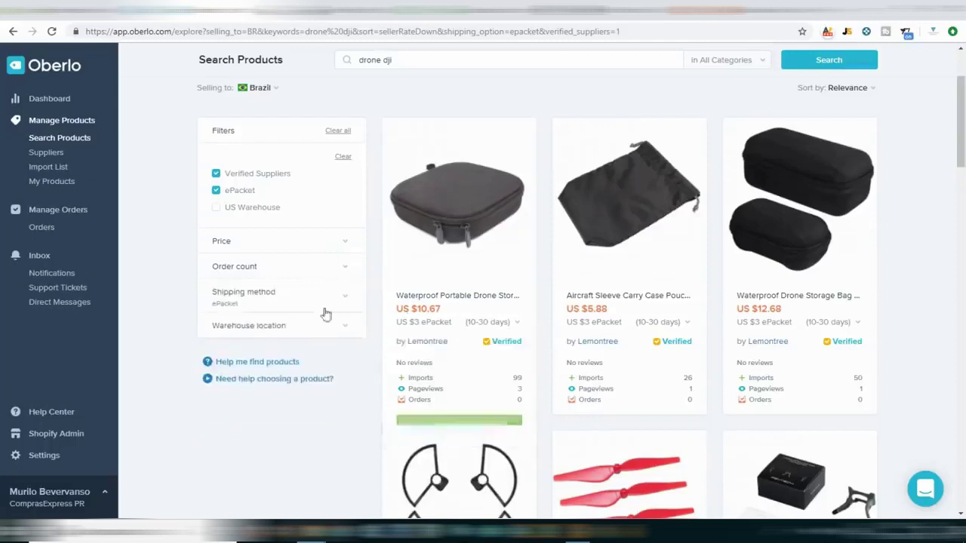
click(344, 330)
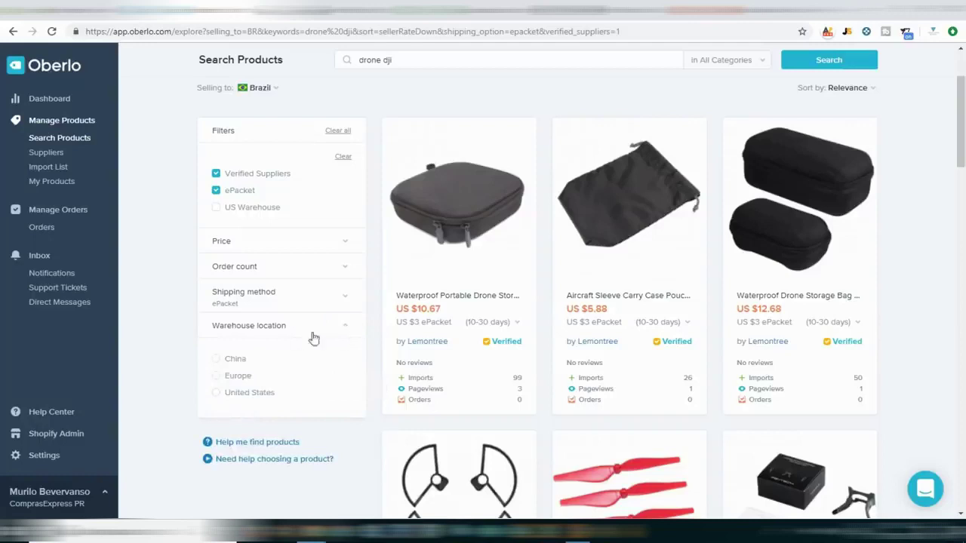
click(346, 331)
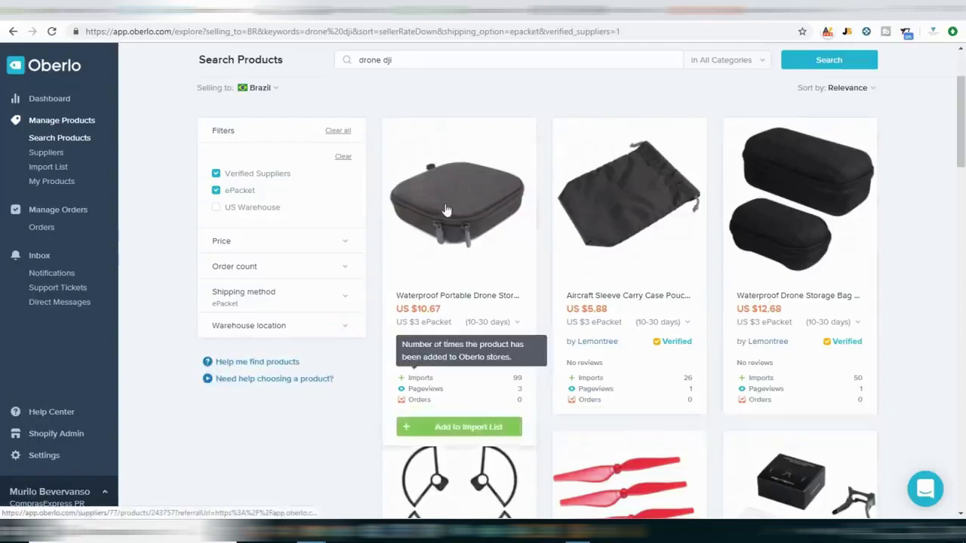
scroll(426, 362, down, 1)
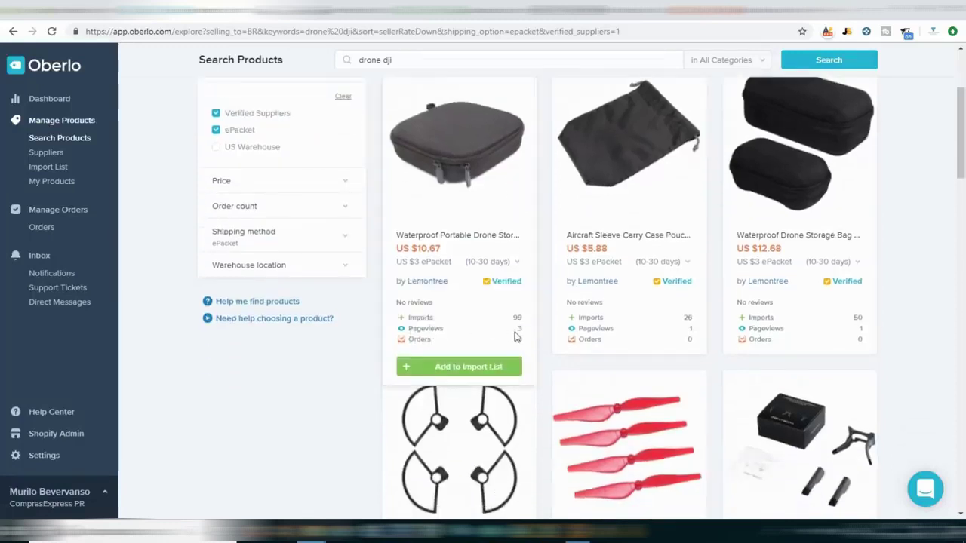
scroll(649, 278, down, 3)
scroll(650, 275, up, 6)
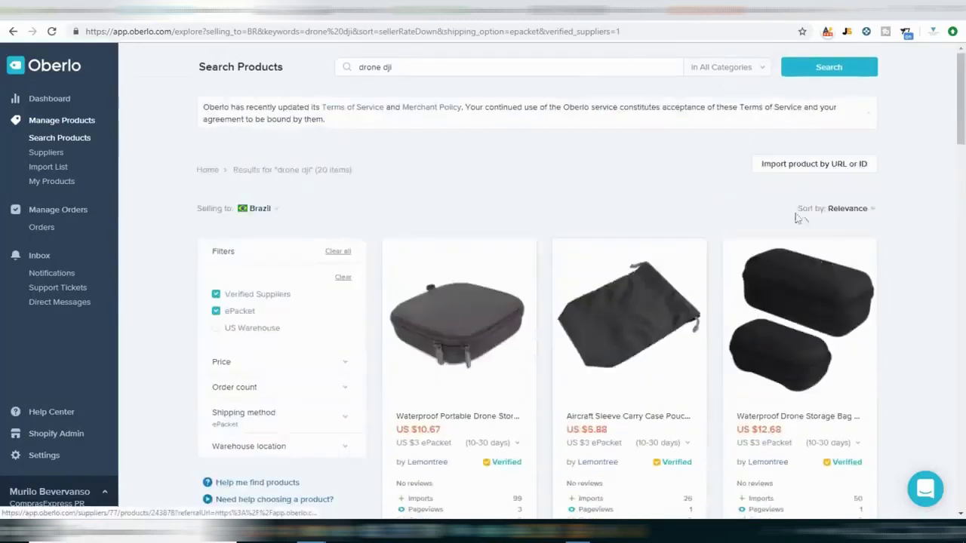
Sort the drone dji results by order count.
click(856, 210)
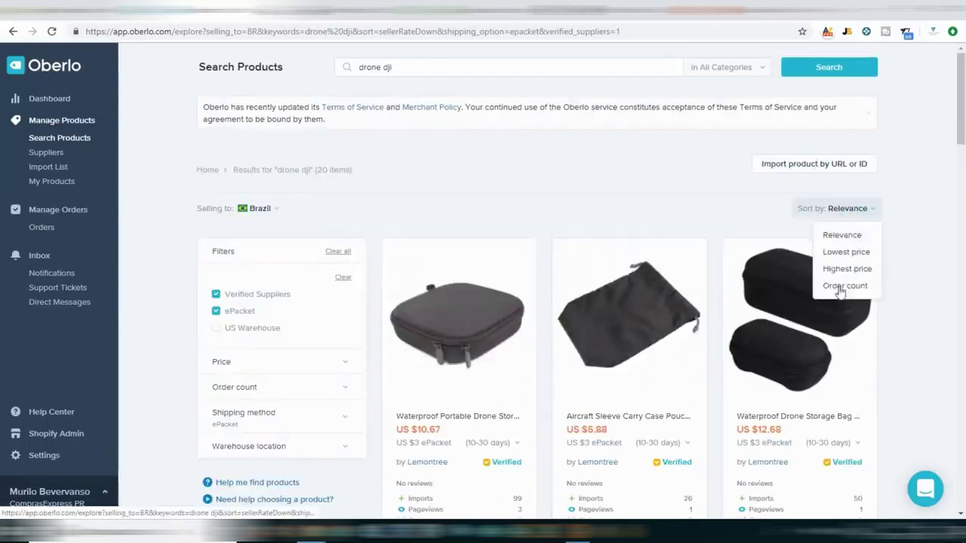
click(753, 217)
click(844, 215)
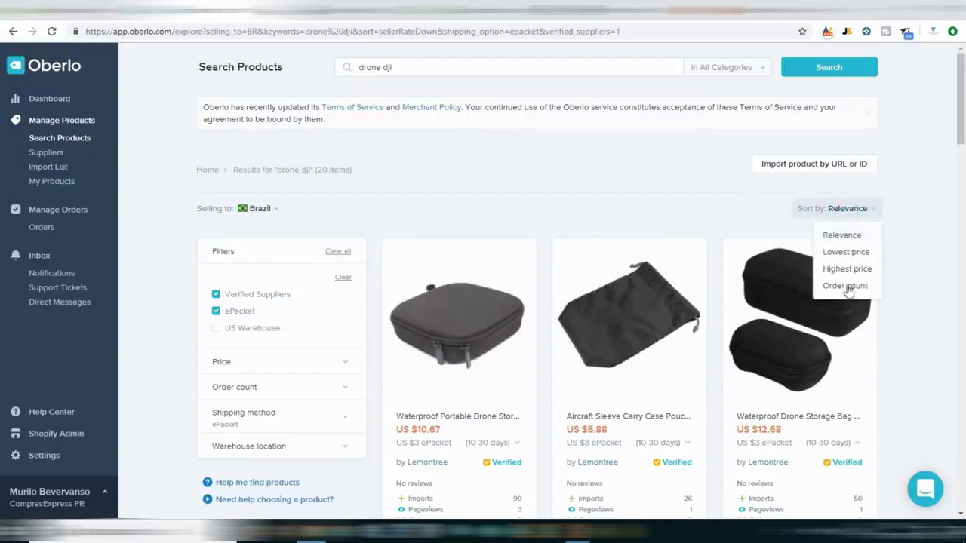
click(854, 285)
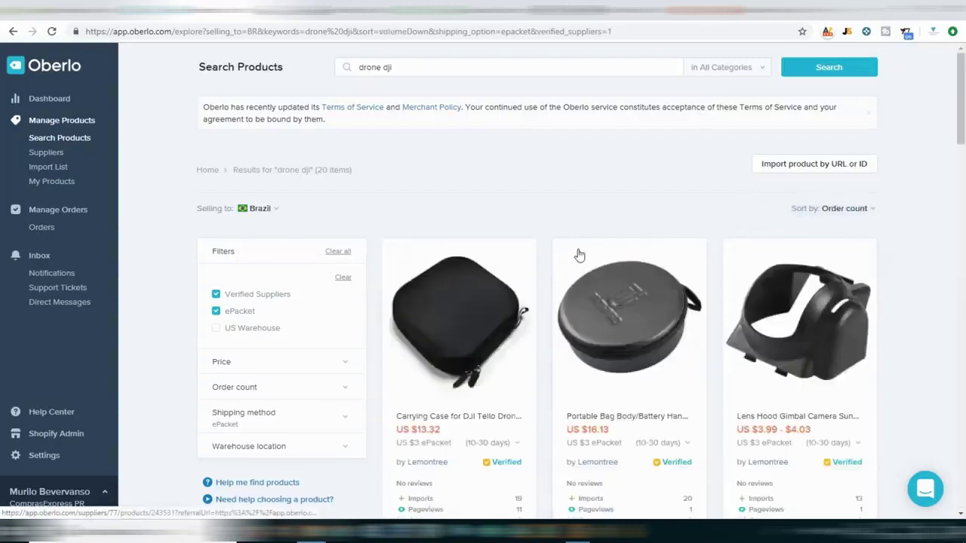
scroll(563, 194, down, 2)
Add the DJI Tello carrying case to the Import List and open the list.
mouse_move(679, 383)
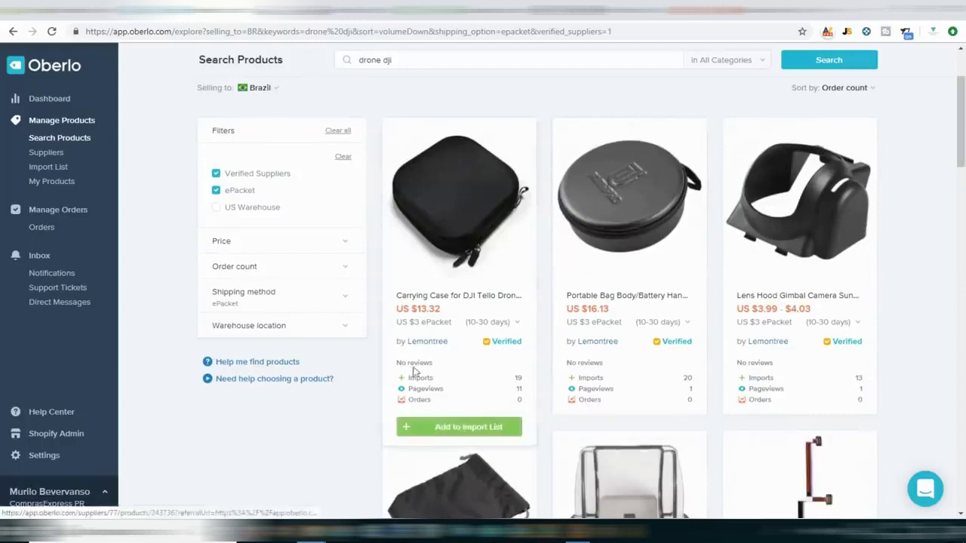
mouse_move(469, 175)
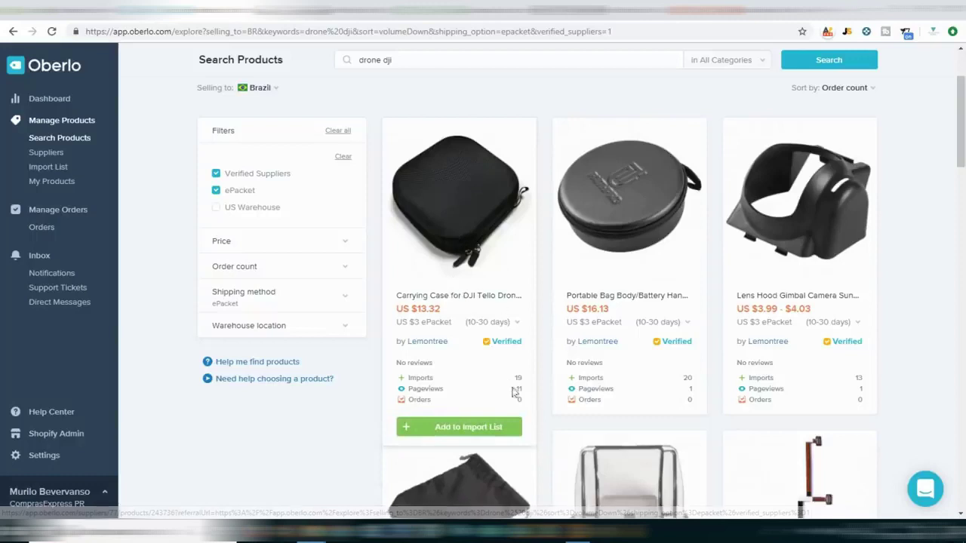
click(454, 428)
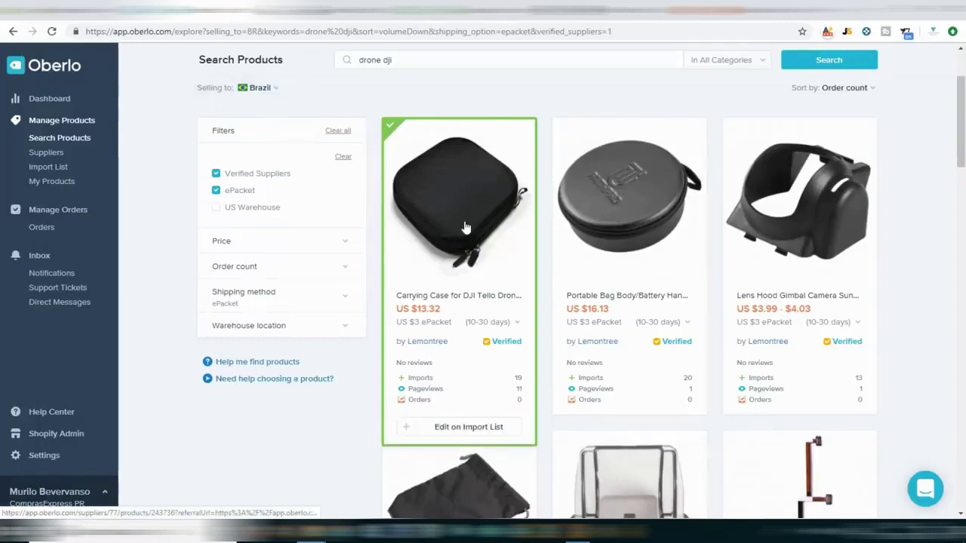
scroll(456, 196, up, 2)
click(48, 167)
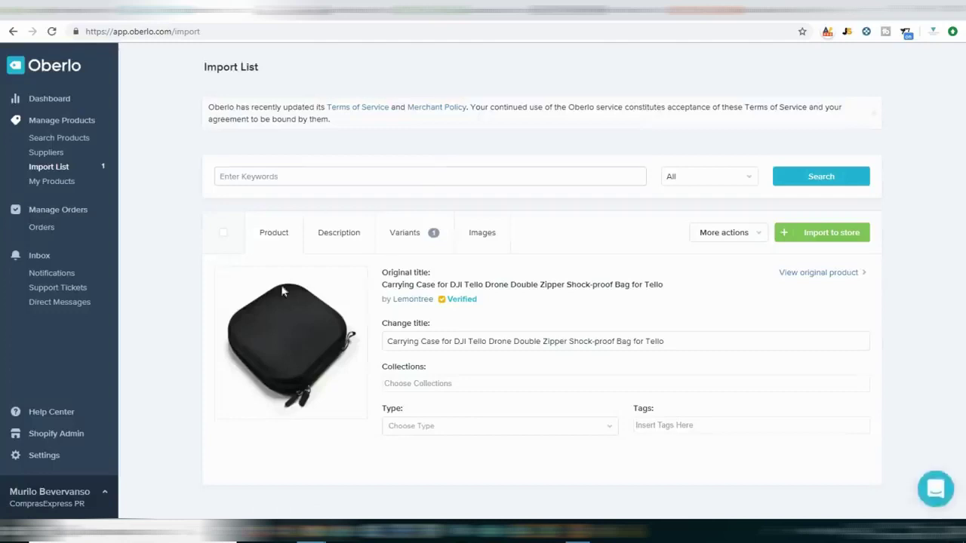
Review the Tello case's imported Features, Descriptions and Specifications text in the Description tab.
click(443, 344)
click(686, 346)
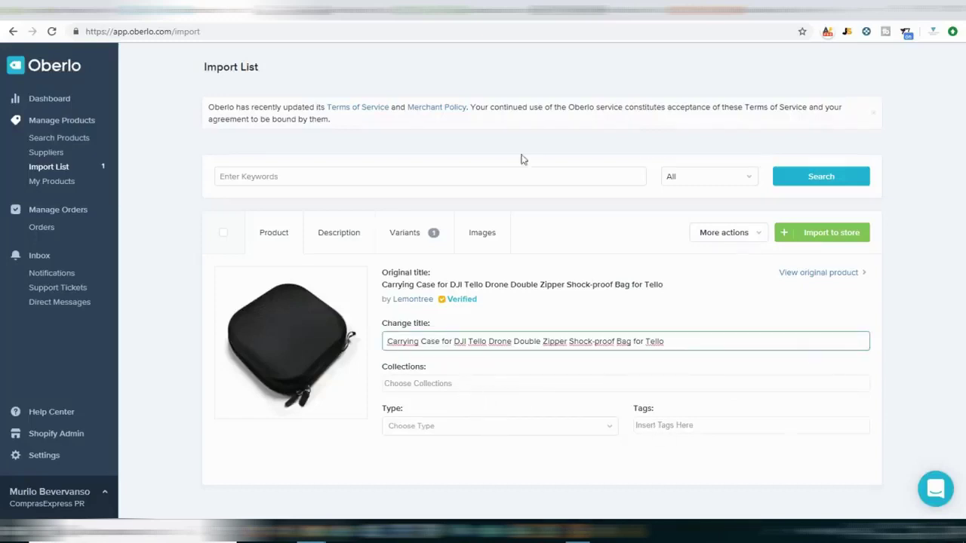
click(352, 226)
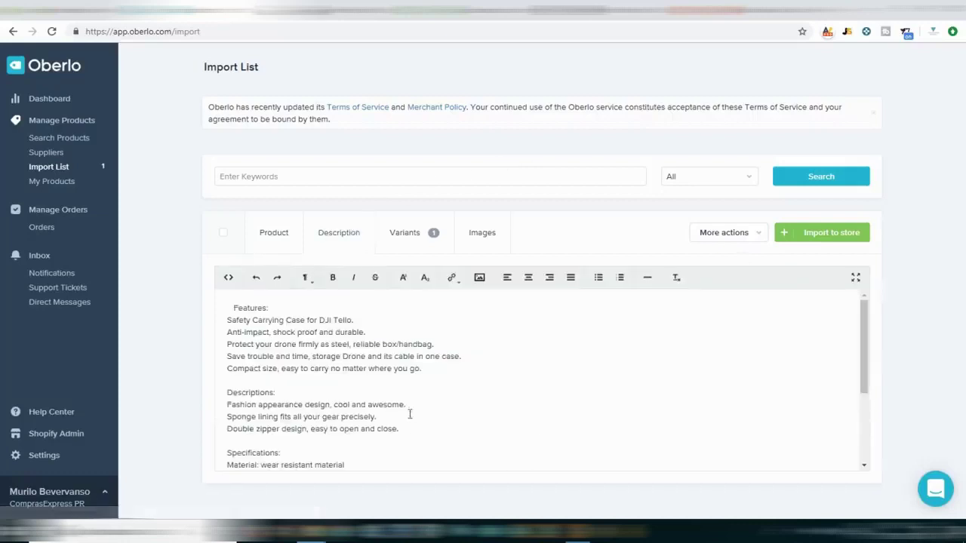
scroll(407, 395, down, 3)
scroll(405, 394, up, 1)
scroll(405, 395, down, 1)
scroll(404, 395, up, 4)
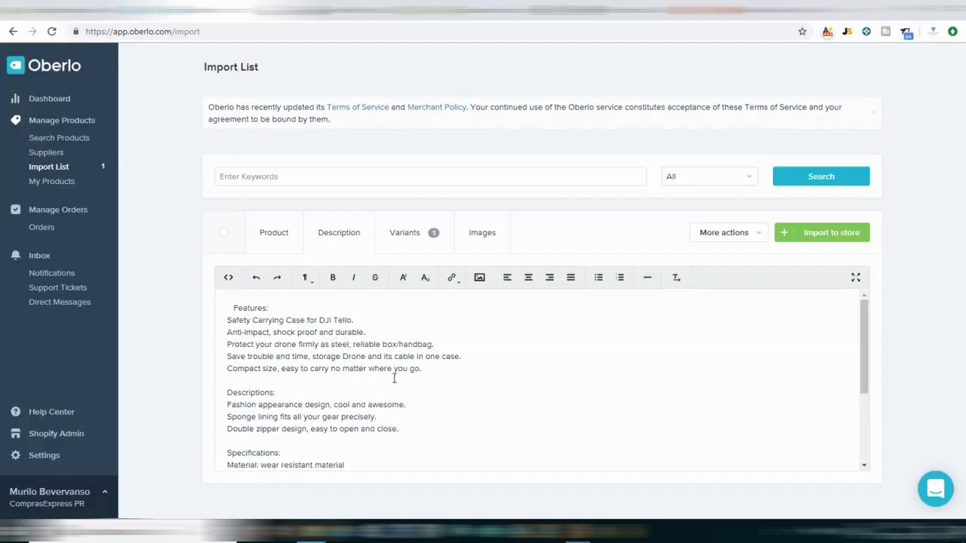
On the Variants tab, point out the cost, shipping, price 26.64 and suggested price R$112.29.
click(428, 240)
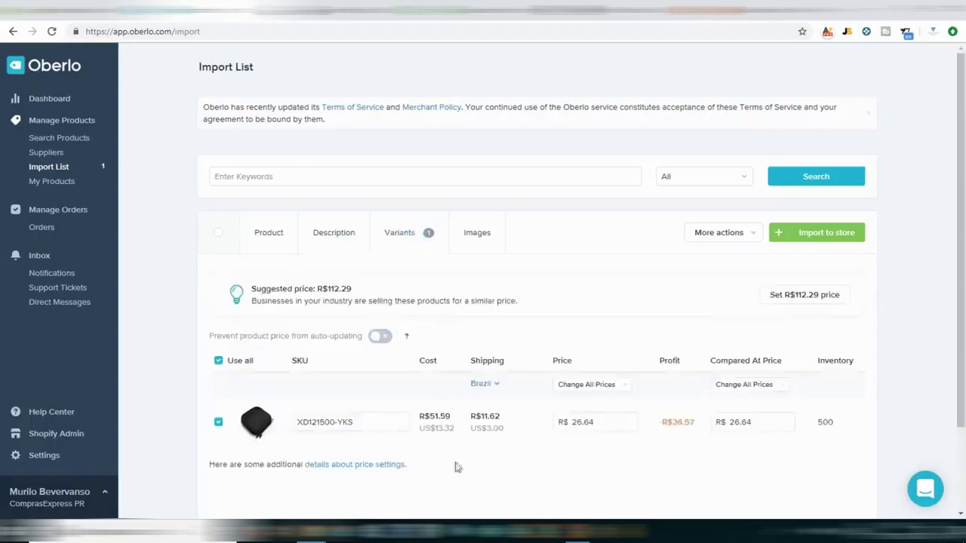
scroll(550, 448, down, 3)
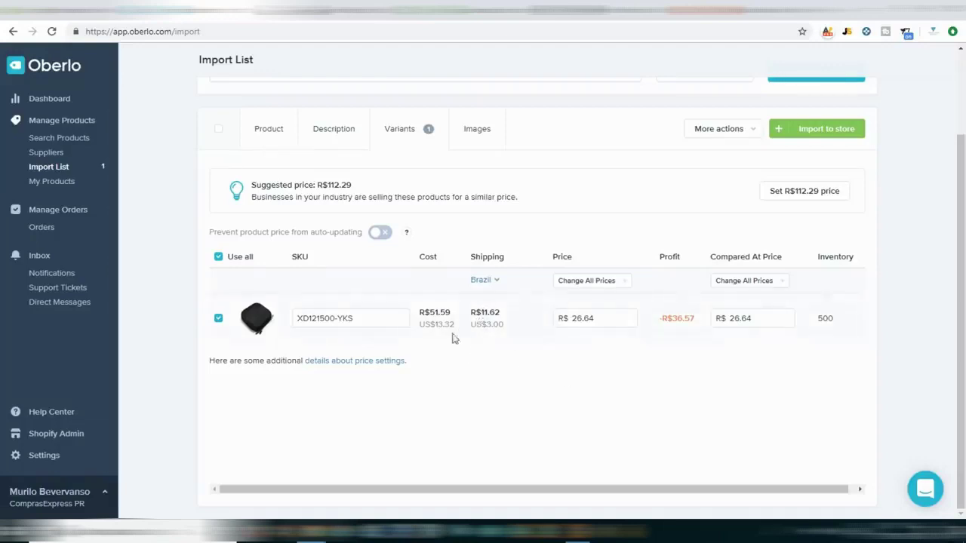
drag(427, 313, 559, 334)
click(496, 326)
click(557, 344)
double_click(580, 318)
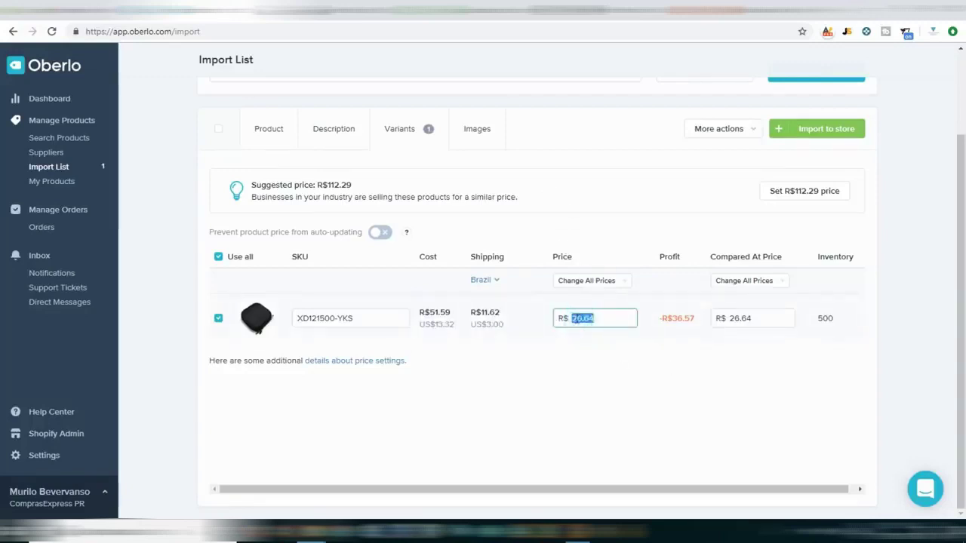
triple_click(318, 188)
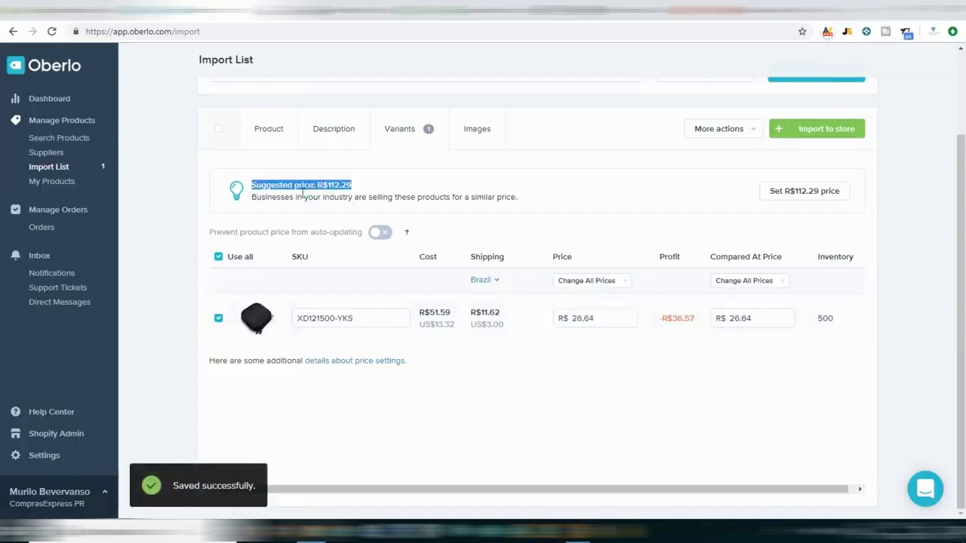
drag(518, 197, 245, 181)
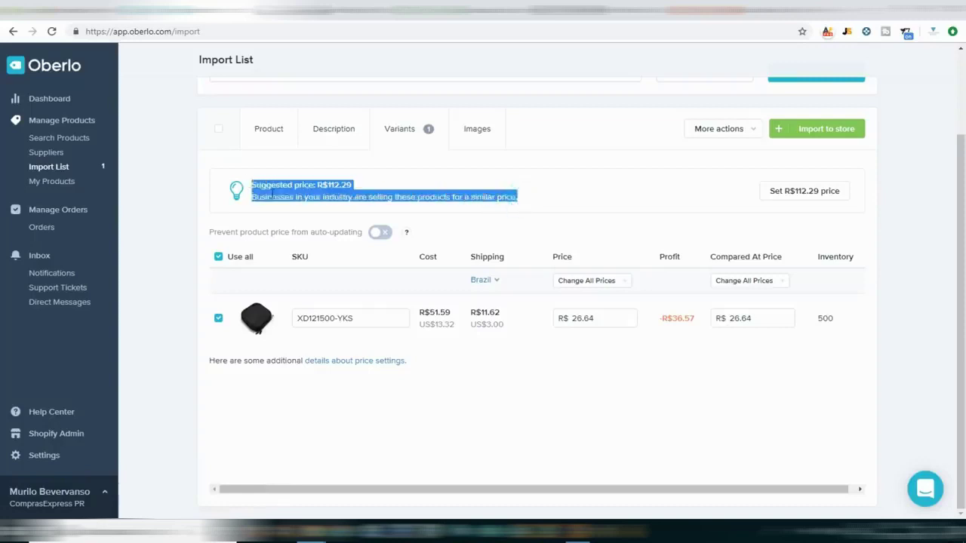
click(271, 195)
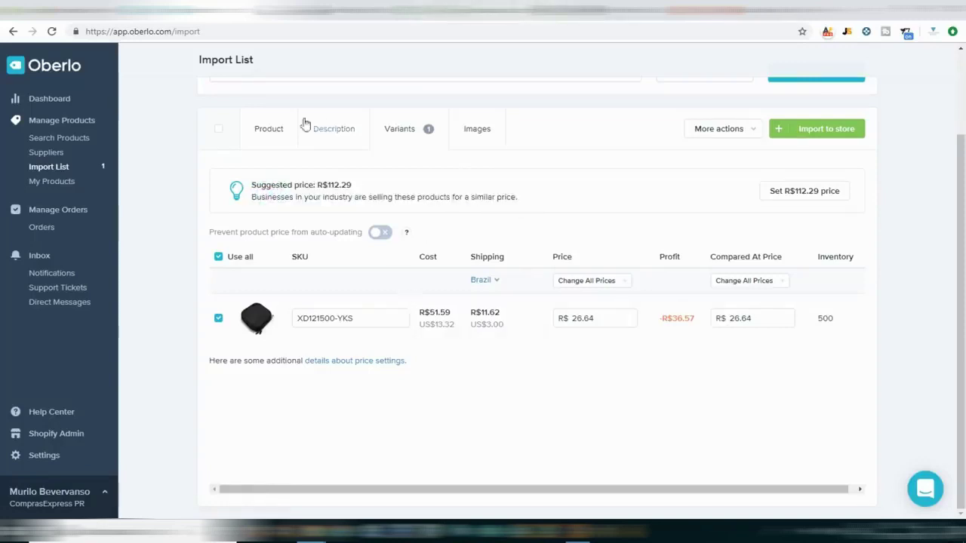
Retitle the product 'Bolsa para Carregar DJI Drones'.
click(281, 129)
click(415, 341)
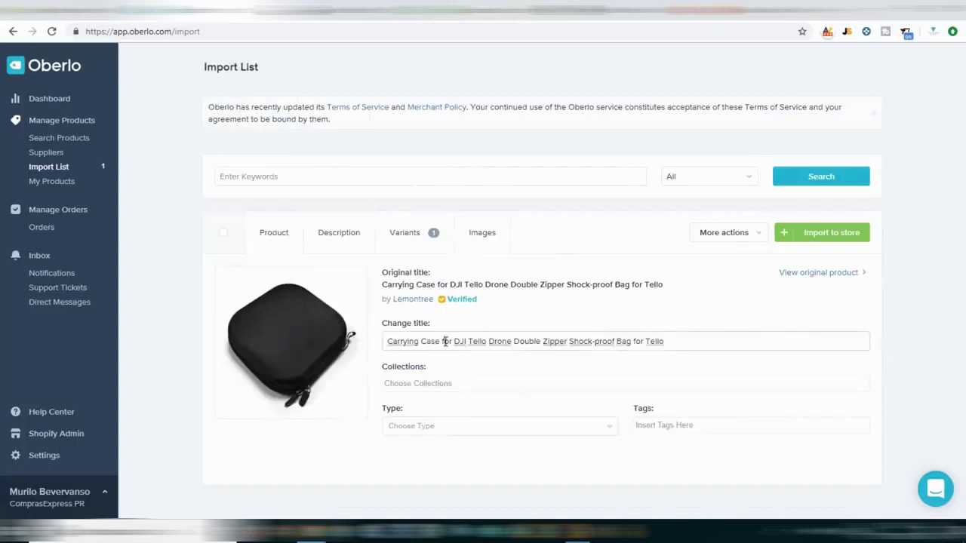
key(ctrl+a)
text(Bolsa para Carreg)
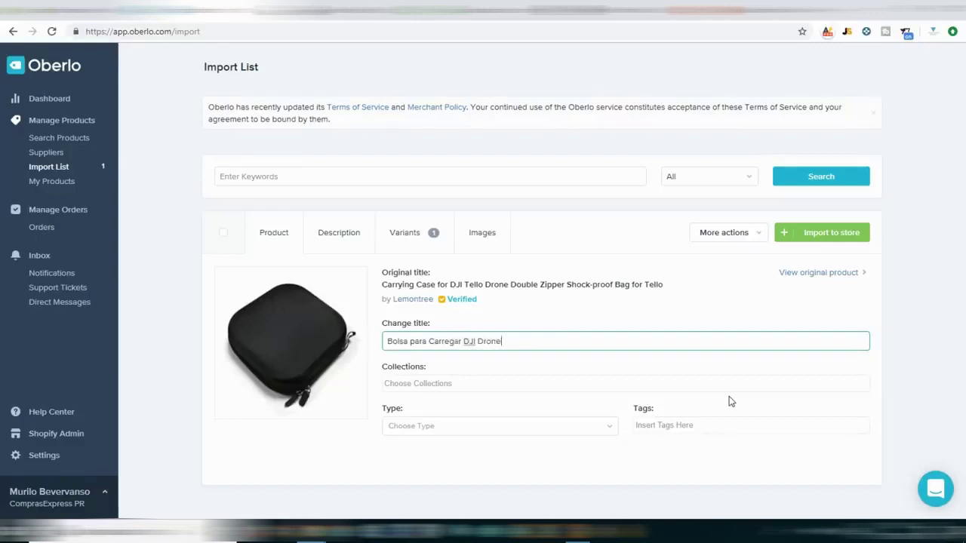
Add the case to the Drones collection with tags bolsa and bolsa drone.
click(436, 385)
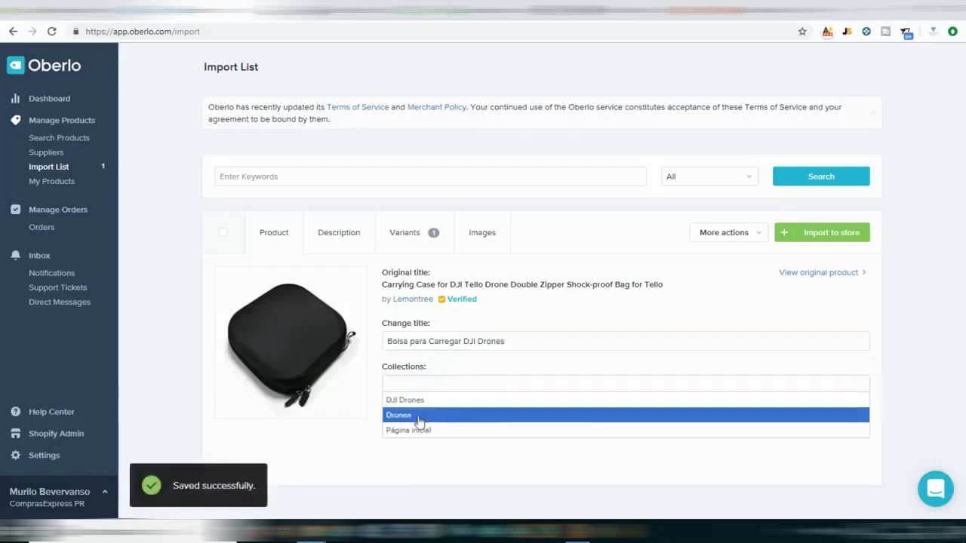
click(419, 416)
click(696, 424)
text(bolsa)
key(Return)
text(bolsa drone)
key(Return)
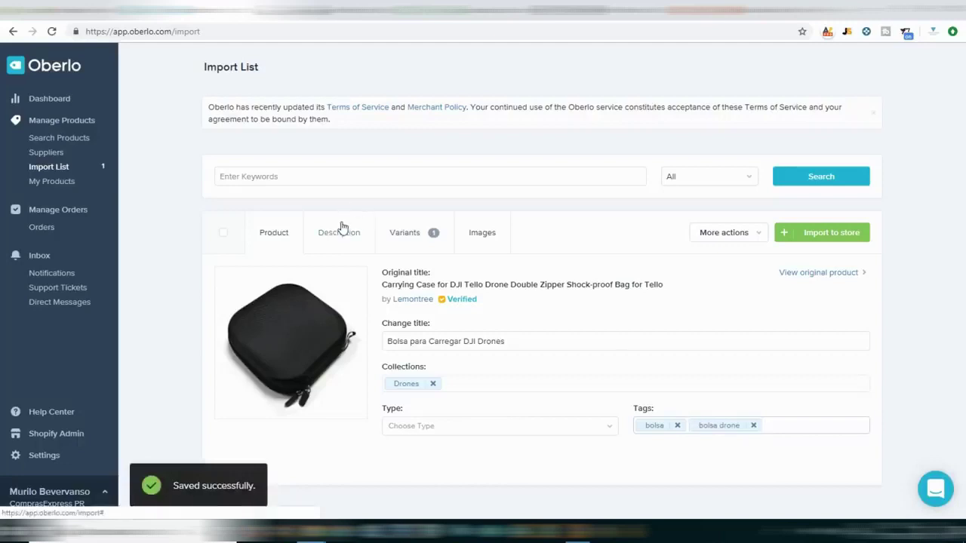
Replace the description with new Portuguese text starting 'Gostaria de cuidar do seu DRONE?'.
click(339, 232)
drag(228, 308, 746, 491)
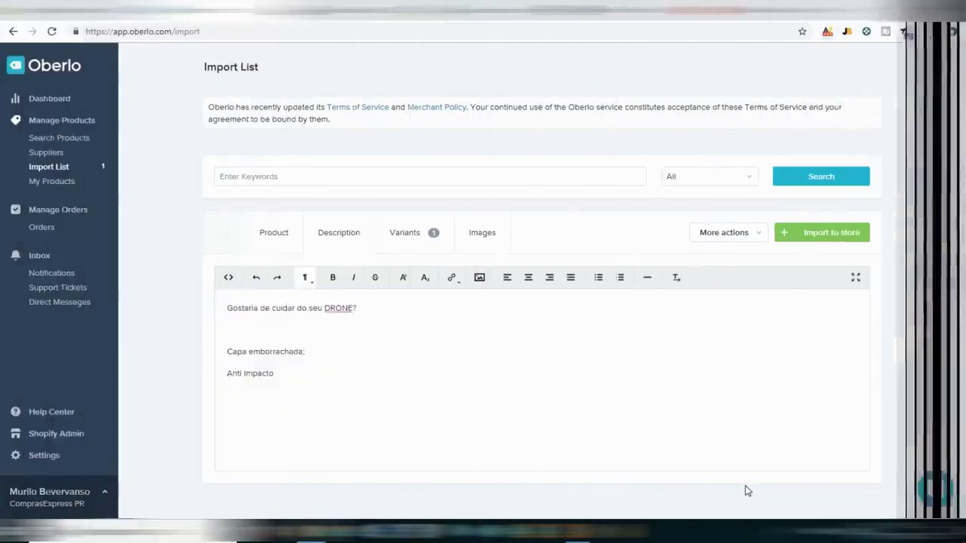
text(-------)
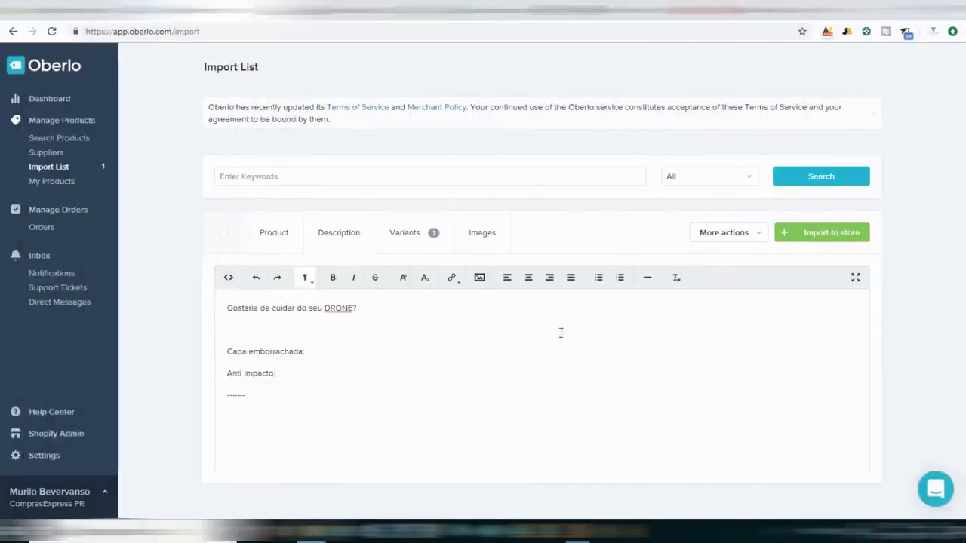
Set the case's Variants price to 99 and its compared-at price to 112.
click(408, 237)
scroll(360, 300, down, 1)
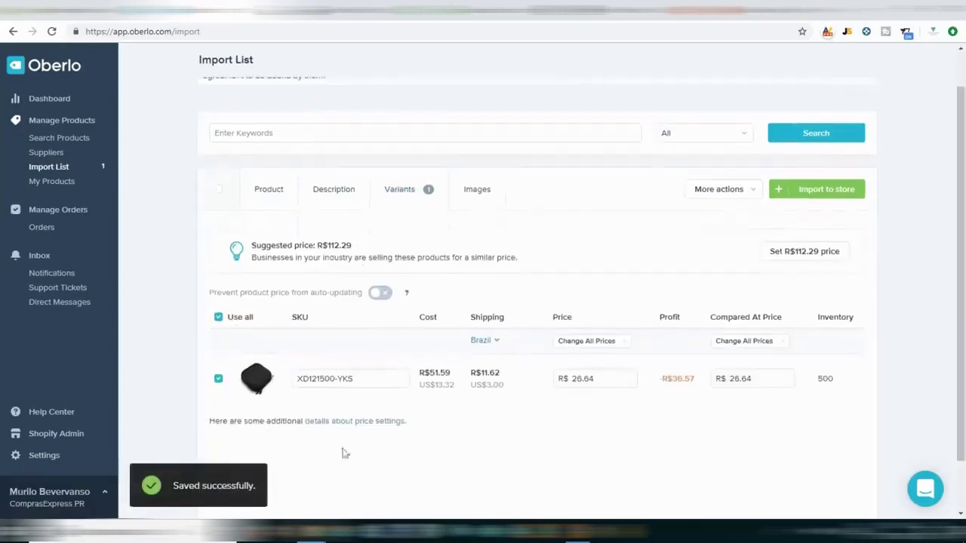
click(344, 379)
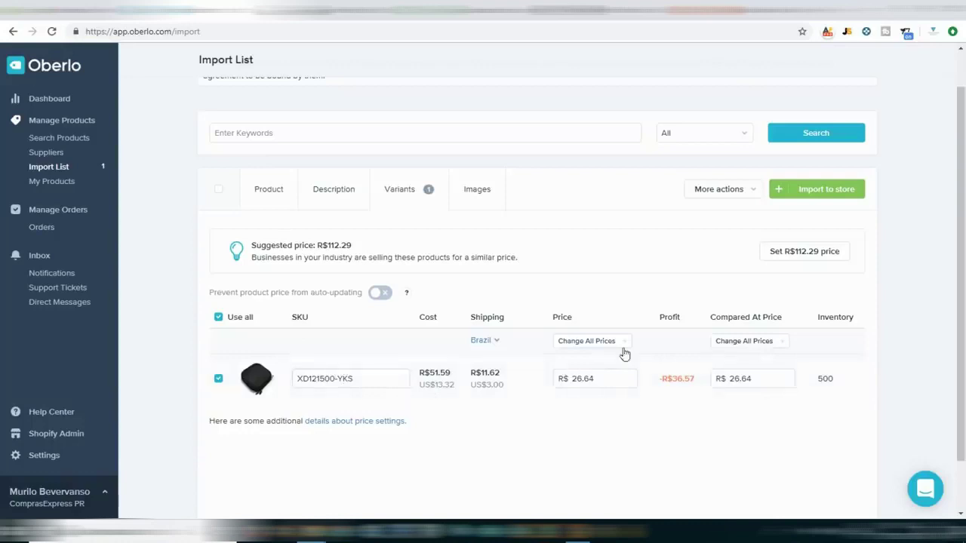
click(615, 383)
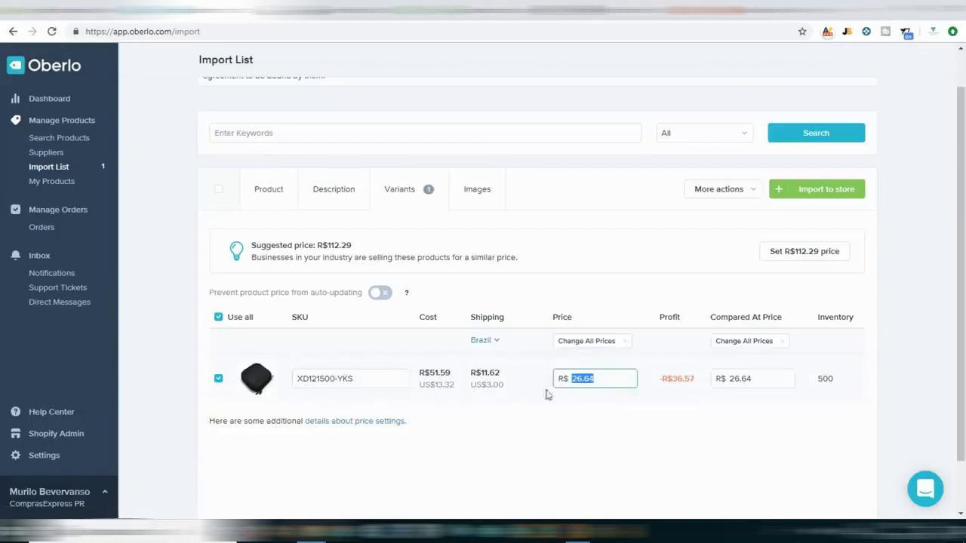
click(754, 381)
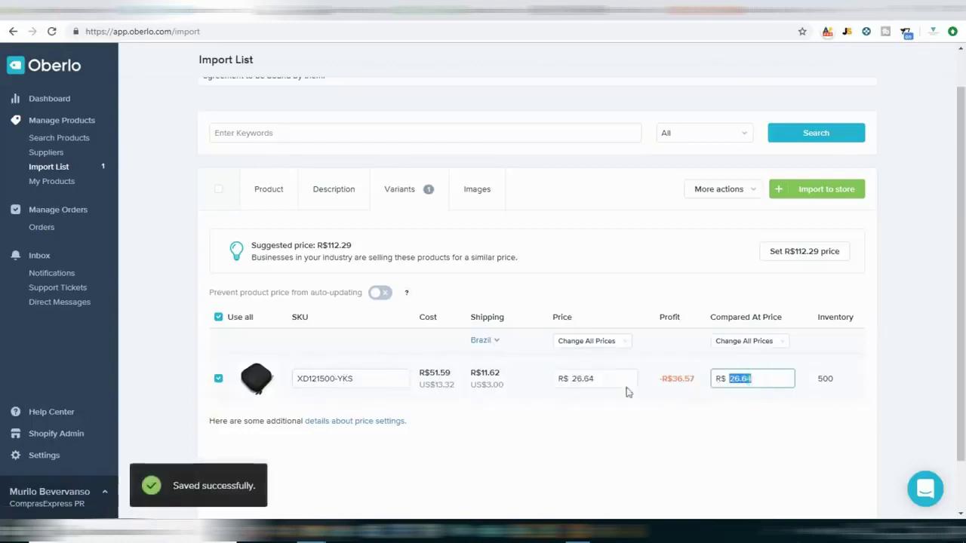
click(604, 379)
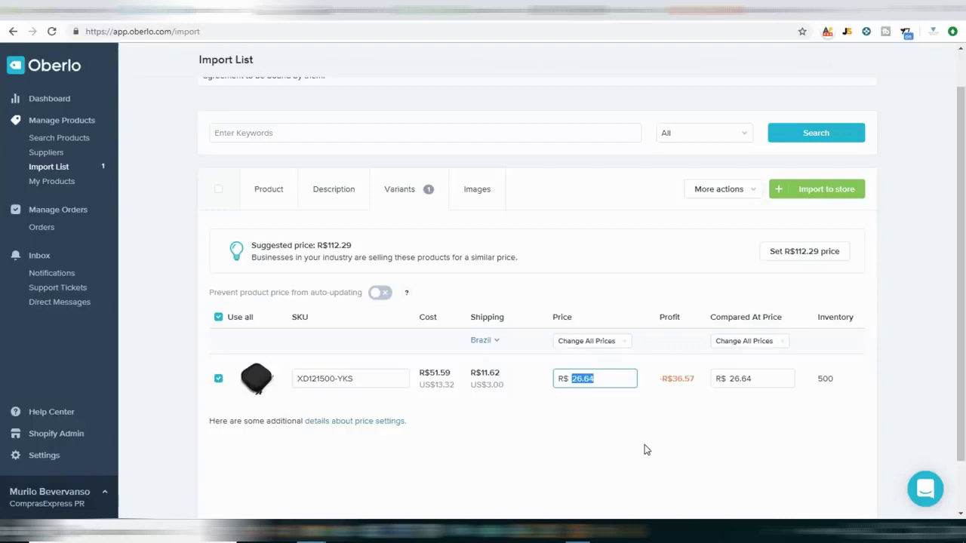
text(99,90)
key(Tab)
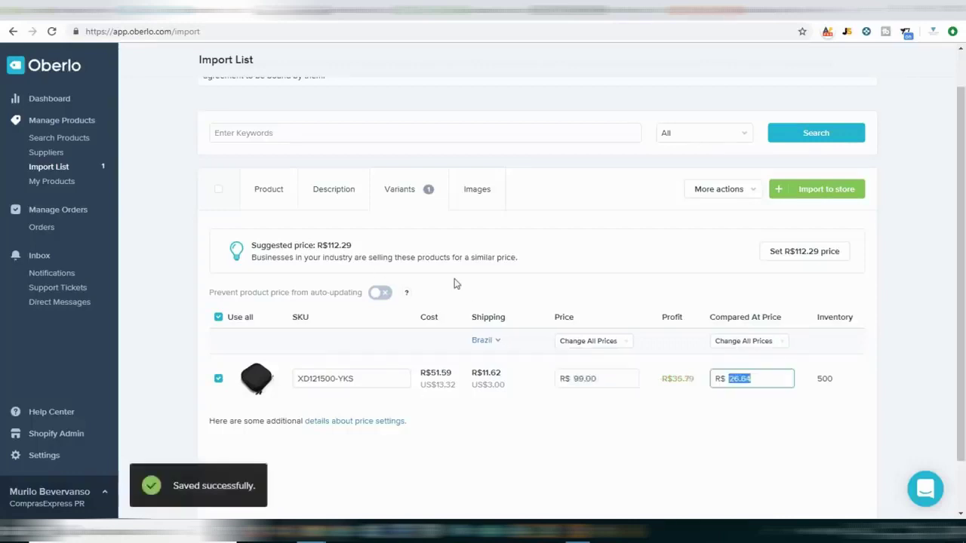
text(112,29)
key(Tab)
click(753, 378)
text(112)
key(Tab)
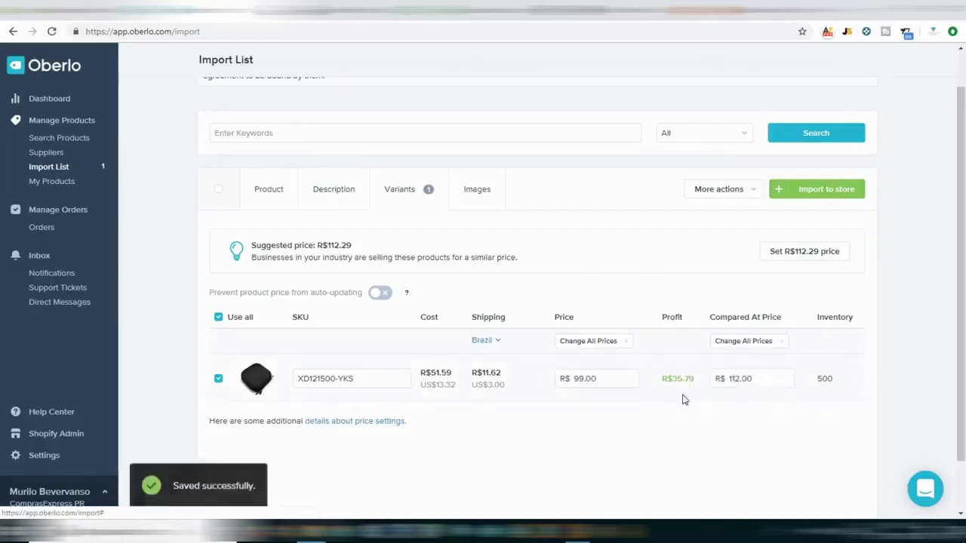
Check the resulting R$35.79 profit figure, then bring up the product's images.
double_click(677, 381)
click(694, 381)
double_click(690, 378)
click(665, 389)
double_click(675, 378)
click(685, 382)
double_click(685, 380)
click(667, 424)
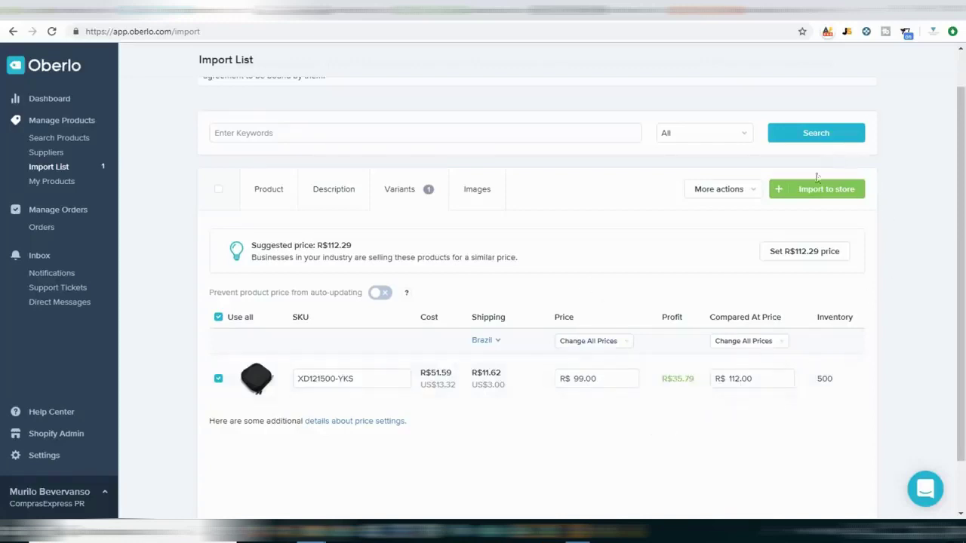
click(465, 189)
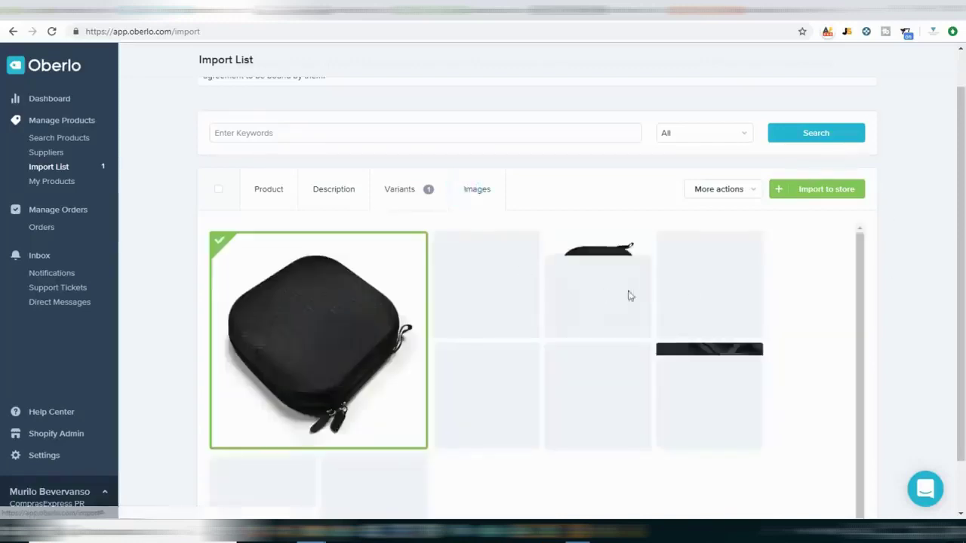
Select four product photos: open case, case with drone, foam interior and case with accessories.
scroll(815, 295, down, 1)
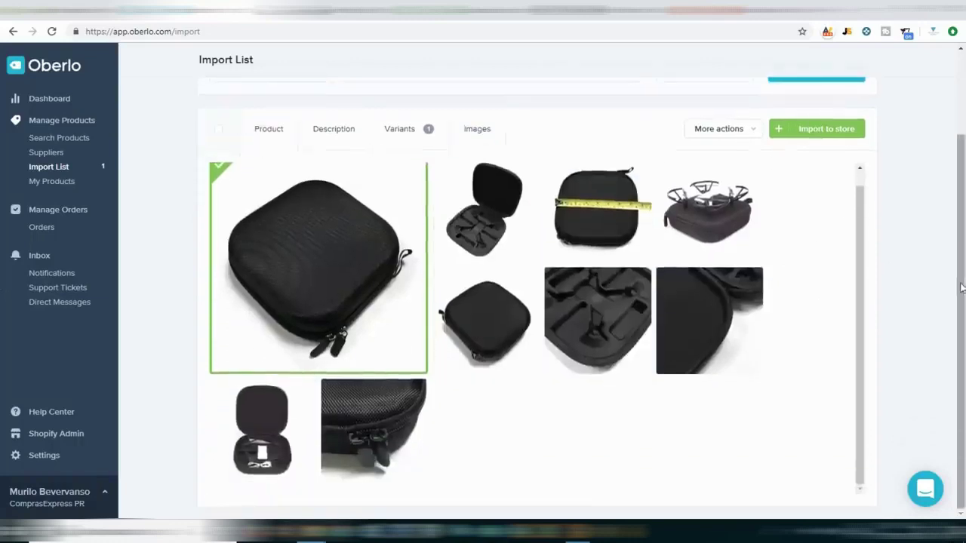
scroll(370, 282, up, 1)
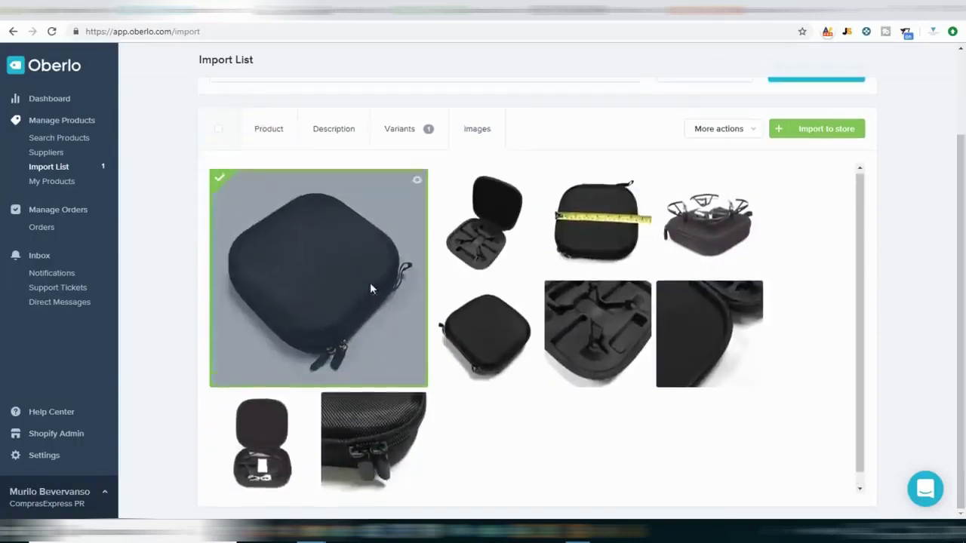
click(487, 228)
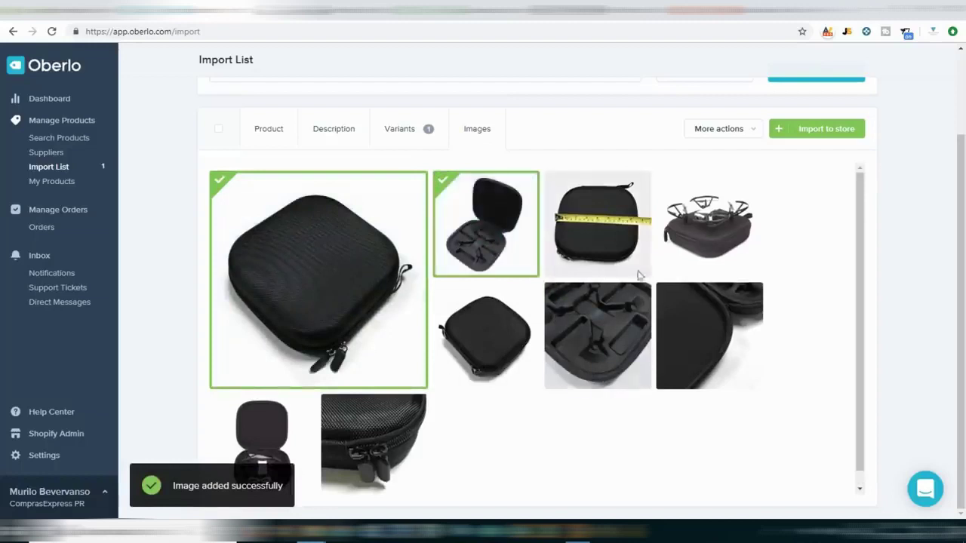
click(714, 233)
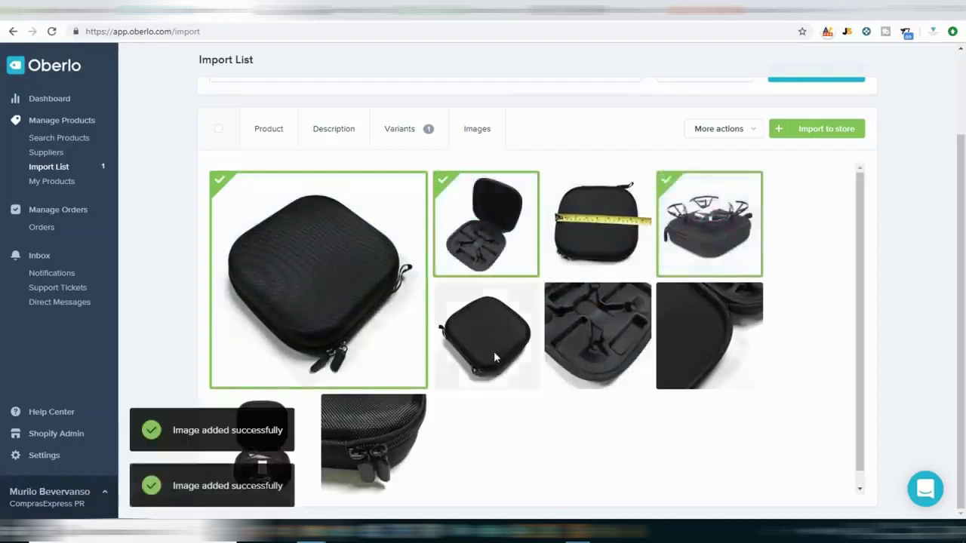
click(590, 360)
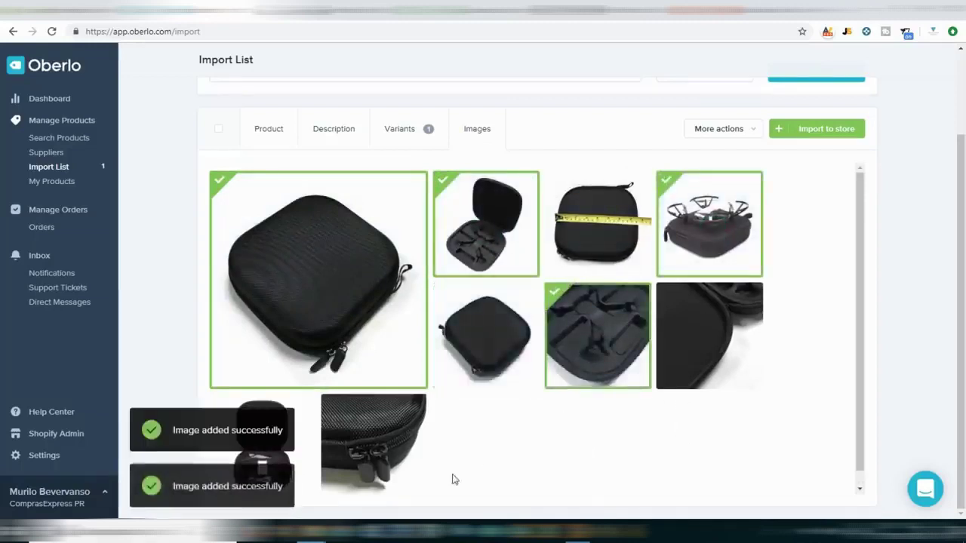
scroll(333, 453, down, 1)
click(259, 452)
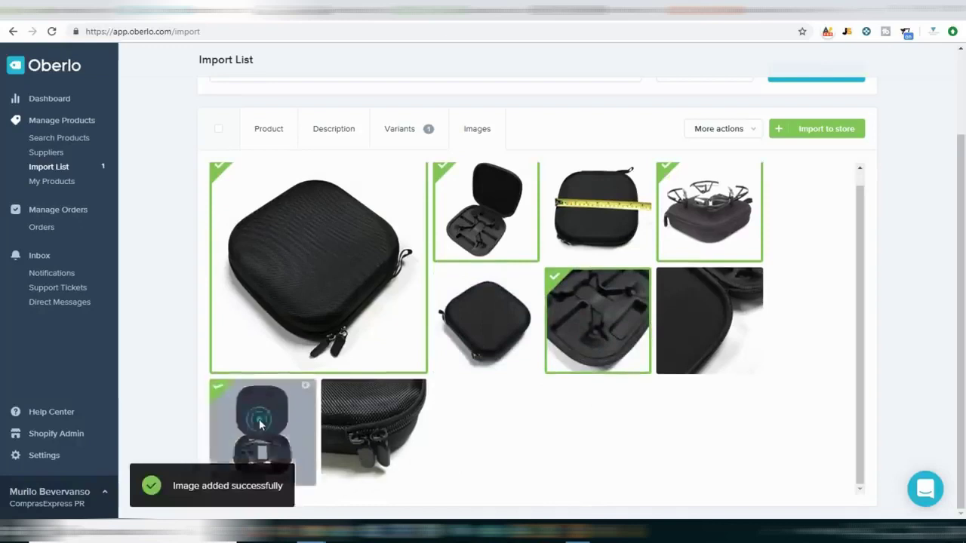
Import the product into the store, dismiss the support chat and return to Shopify admin.
click(835, 131)
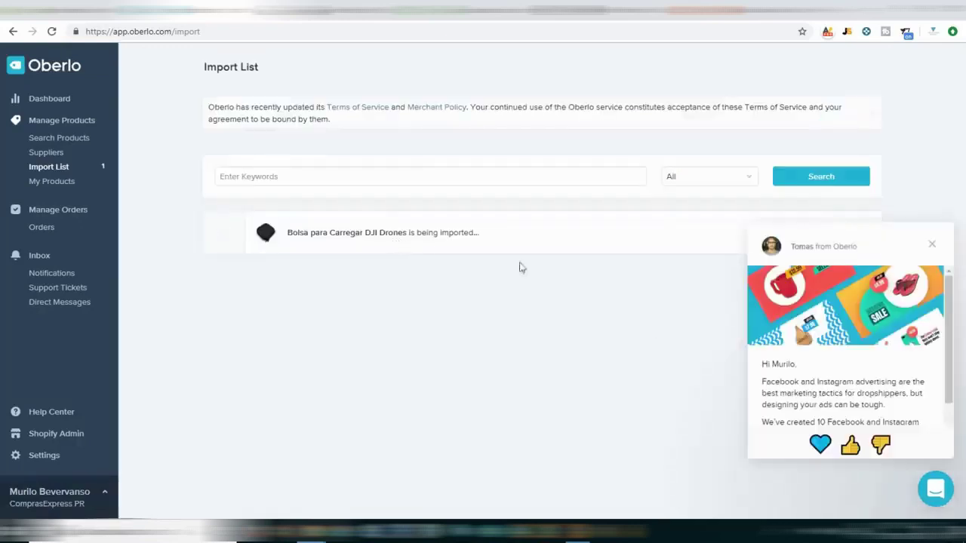
click(932, 244)
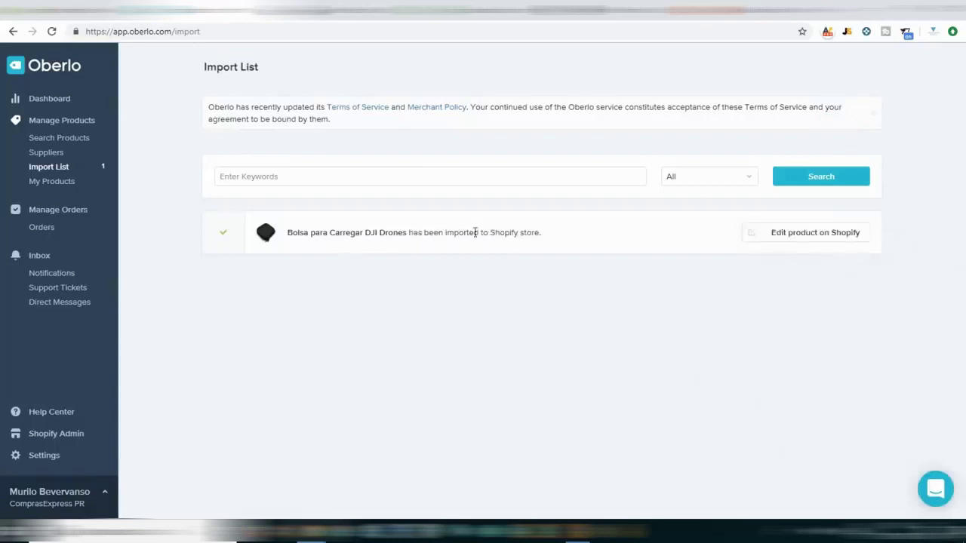
click(57, 9)
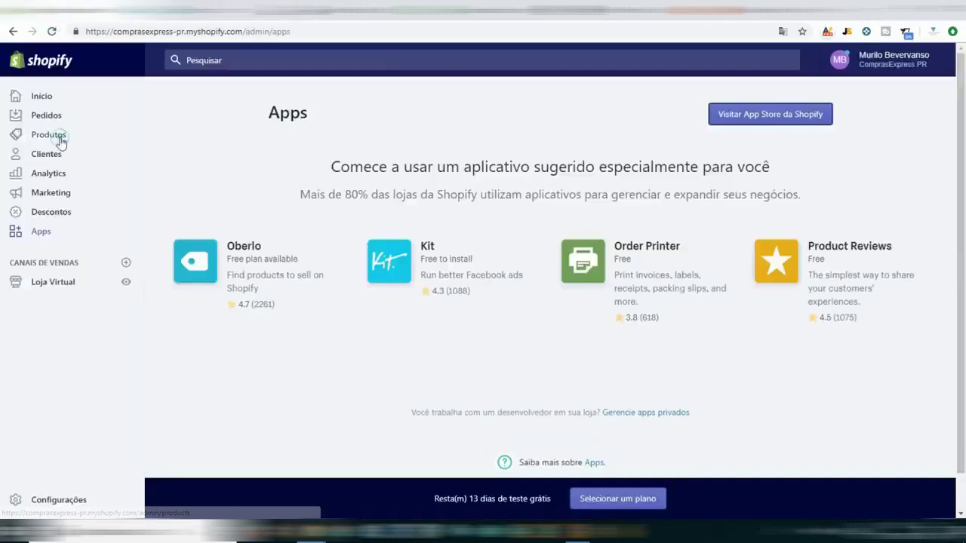
Open Bolsa para Carregar DJI Drones from Produtos, review its fields, then view it on the storefront.
click(62, 142)
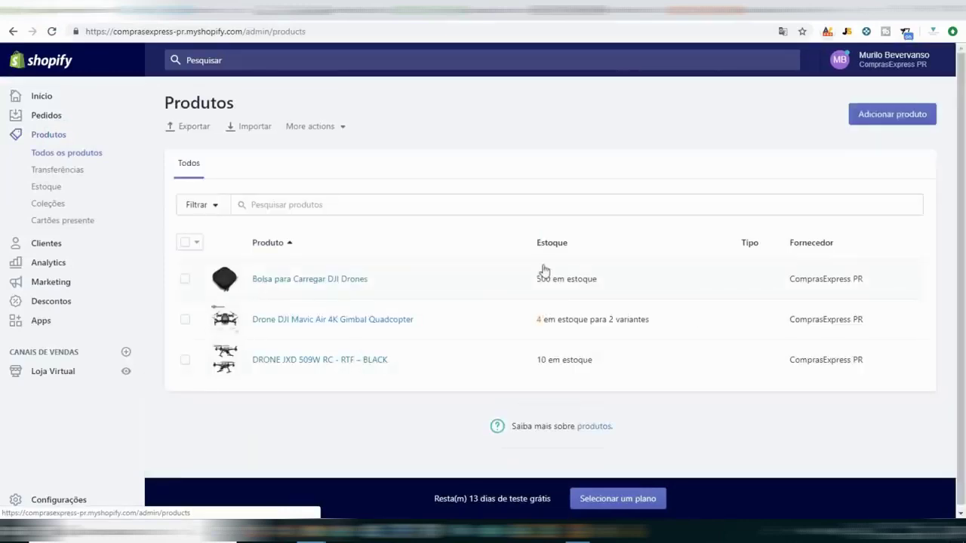
click(329, 278)
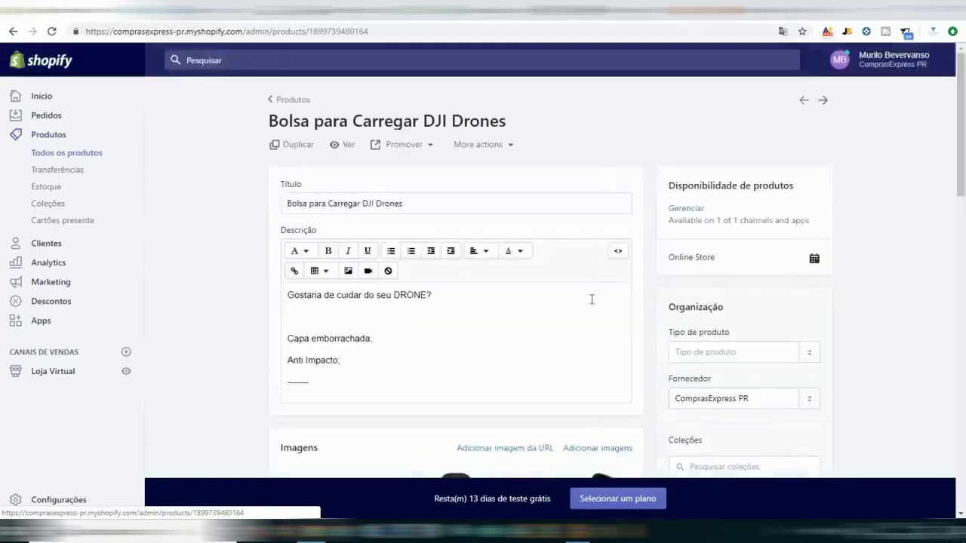
scroll(399, 294, down, 2)
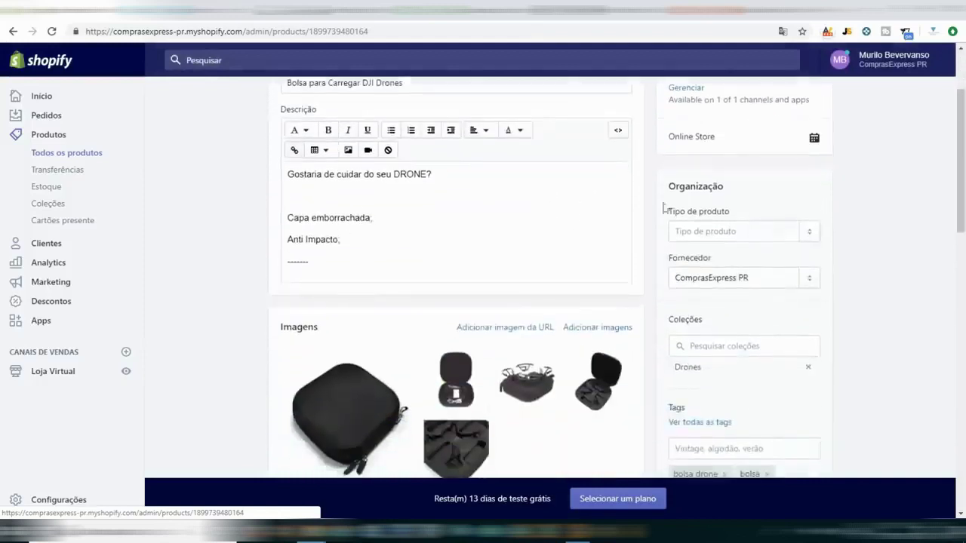
scroll(637, 234, down, 2)
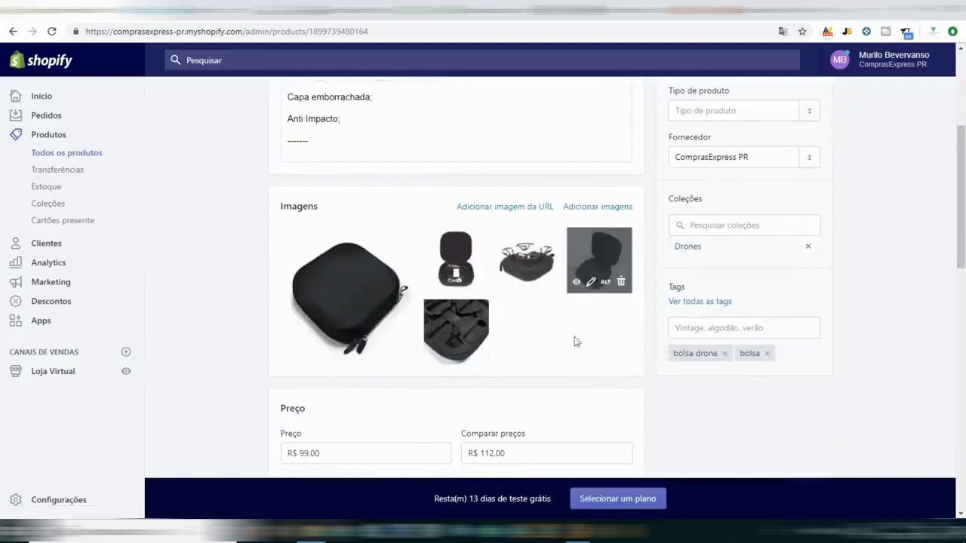
scroll(465, 367, down, 3)
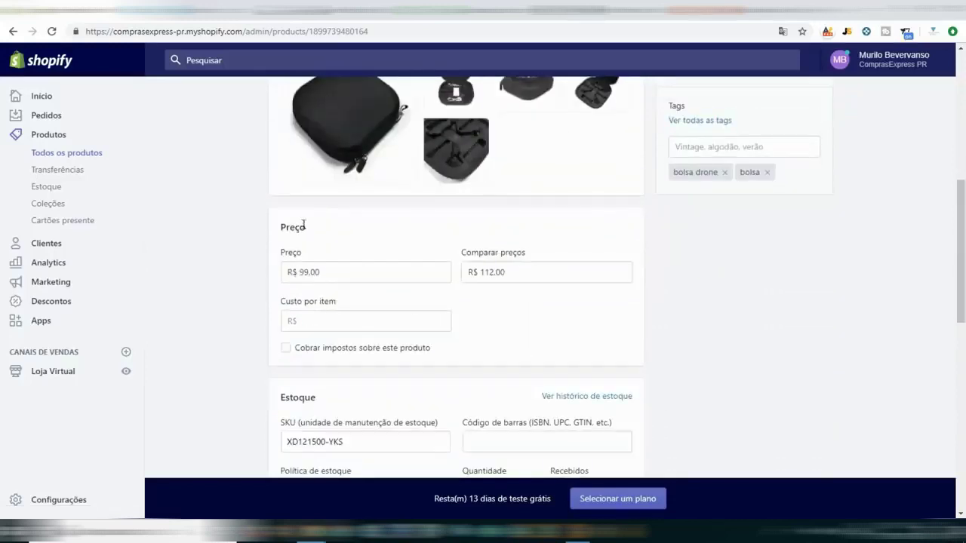
scroll(387, 352, down, 2)
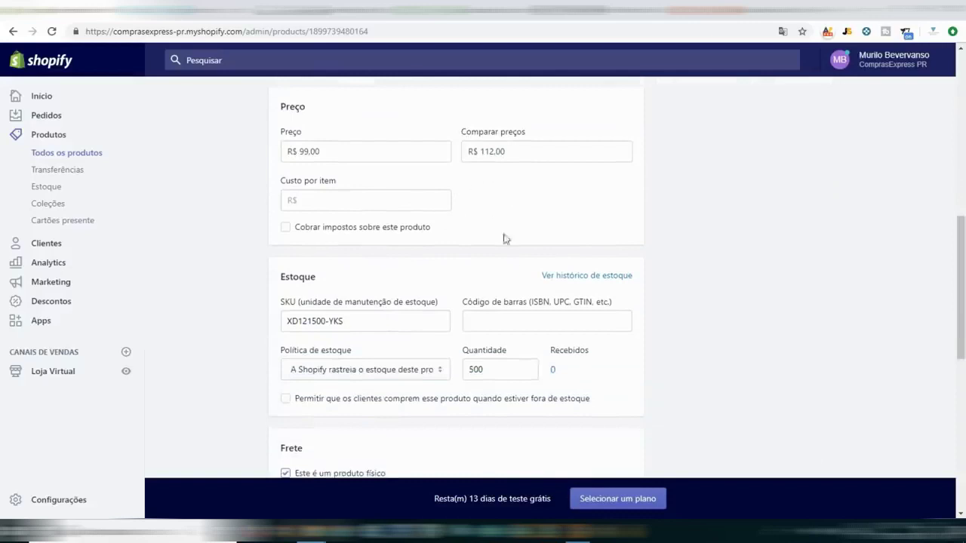
scroll(483, 317, down, 2)
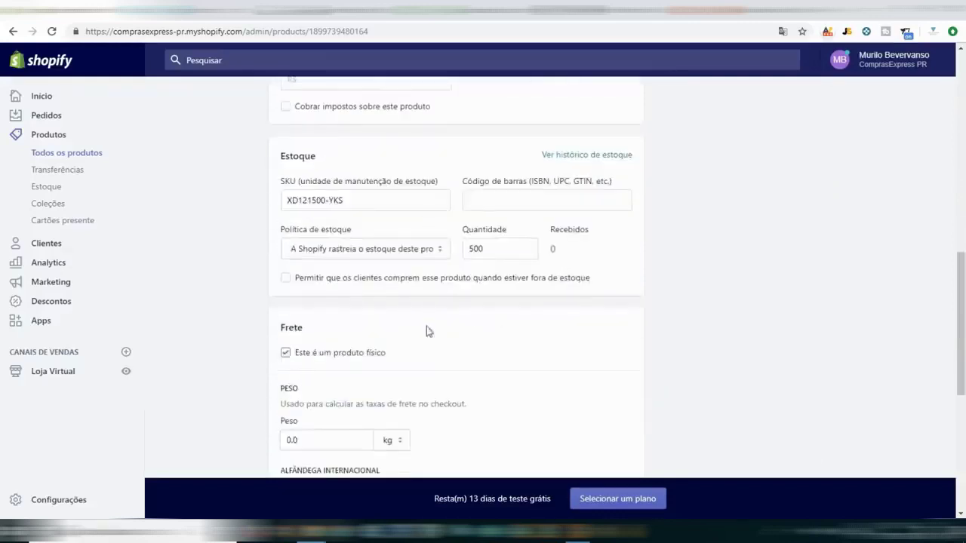
scroll(427, 331, down, 4)
scroll(736, 323, up, 12)
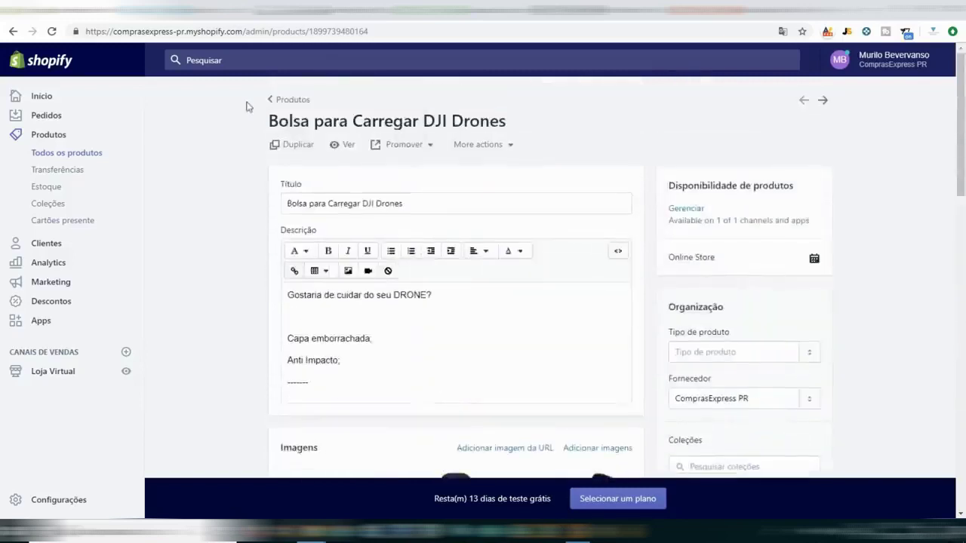
click(344, 145)
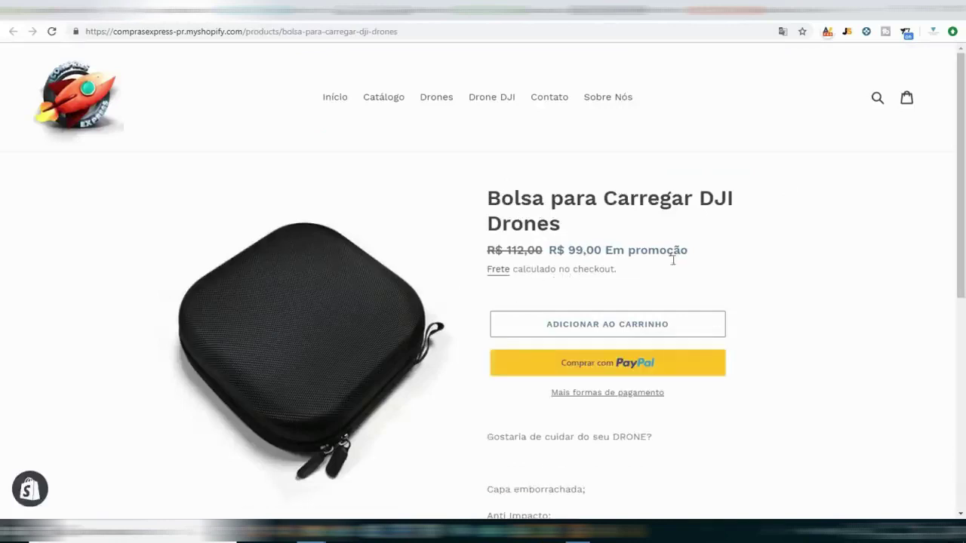
Browse the bag's storefront photos: the open bag, the drone on the bag and the fourth image.
scroll(231, 334, down, 1)
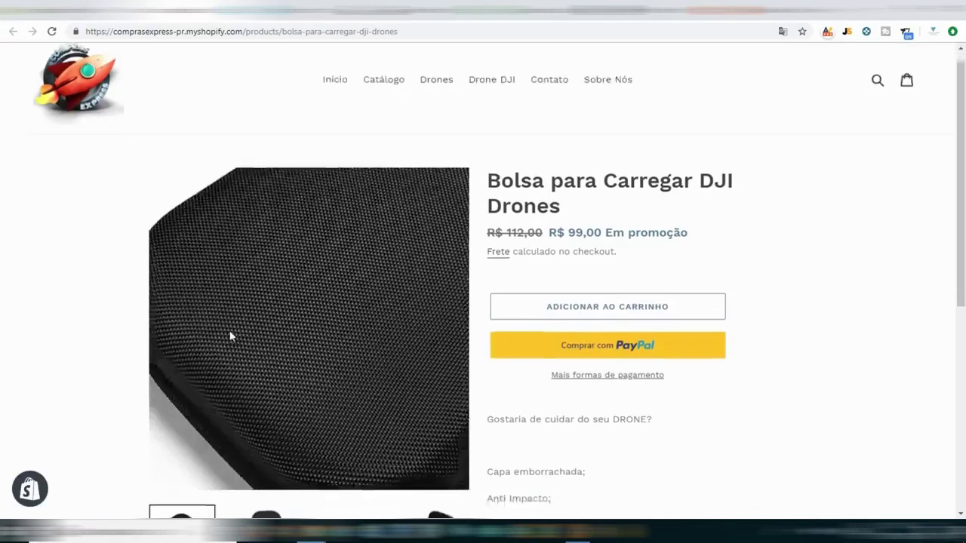
click(266, 489)
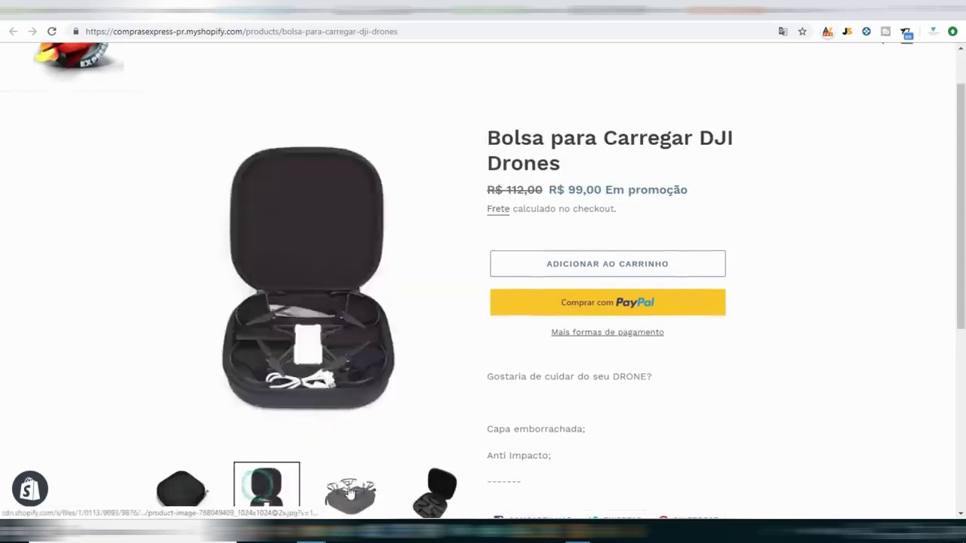
click(354, 494)
click(446, 492)
scroll(781, 390, down, 5)
scroll(781, 390, up, 6)
Add the drone bag to the cart for a R$ 99,00 subtotal.
click(722, 327)
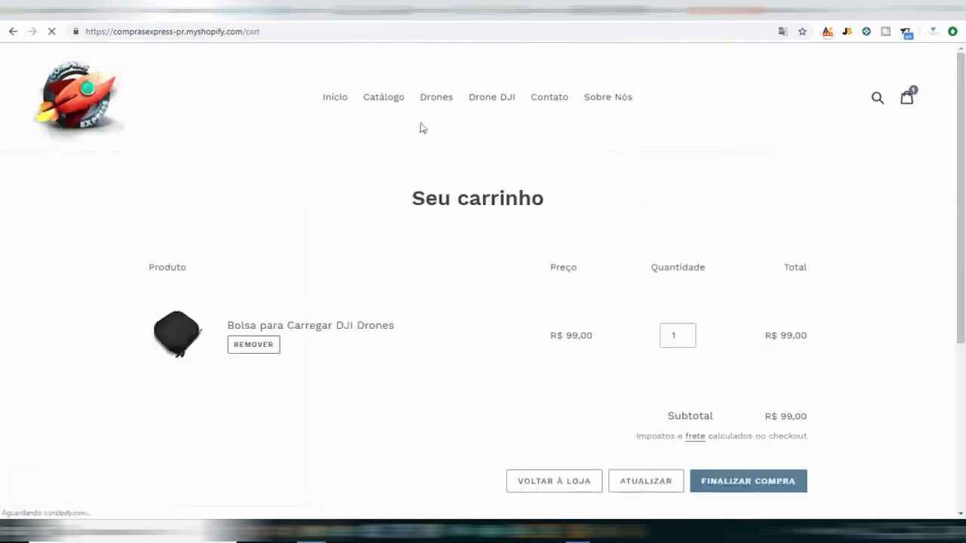
scroll(633, 332, down, 3)
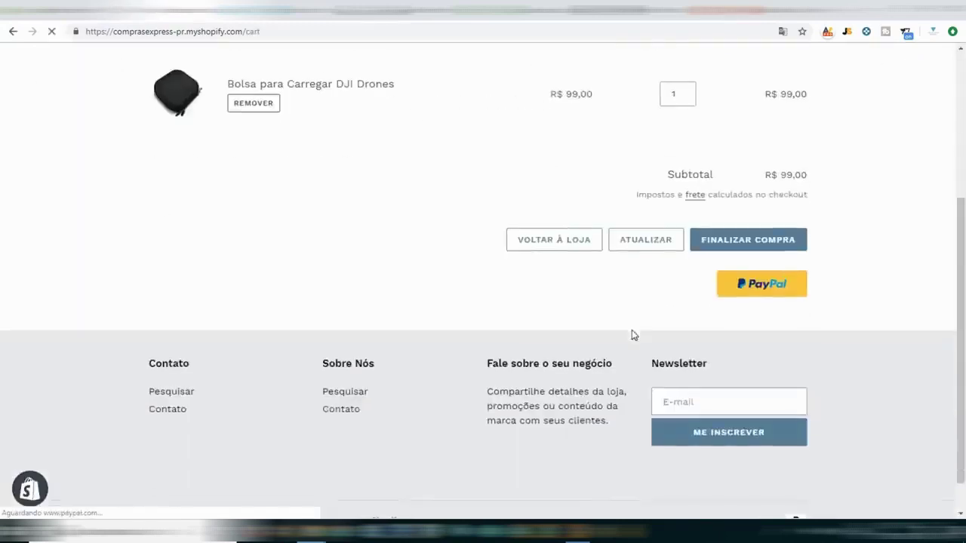
scroll(542, 336, up, 3)
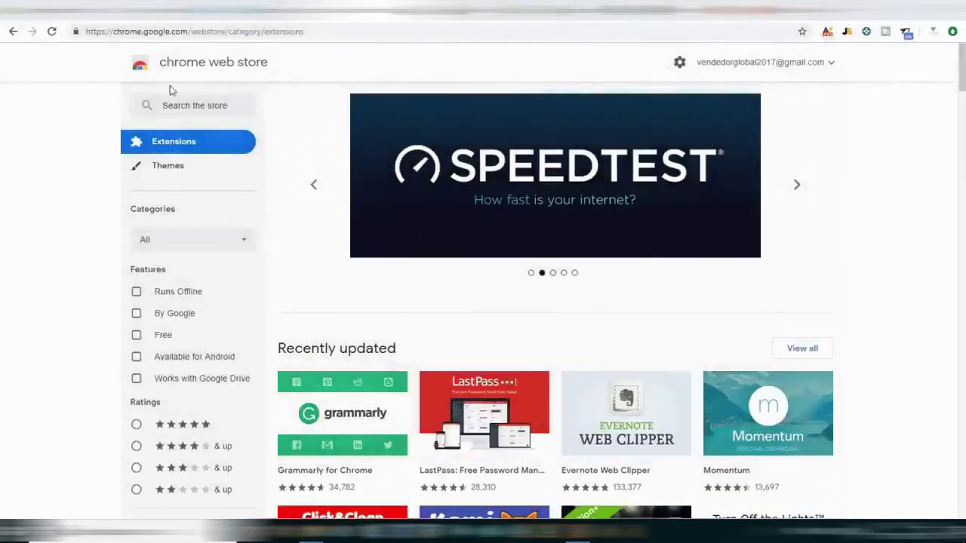
Search the Chrome Web Store for 'oberlo'.
click(189, 103)
text(cs)
key(BackSpace)
key(BackSpace)
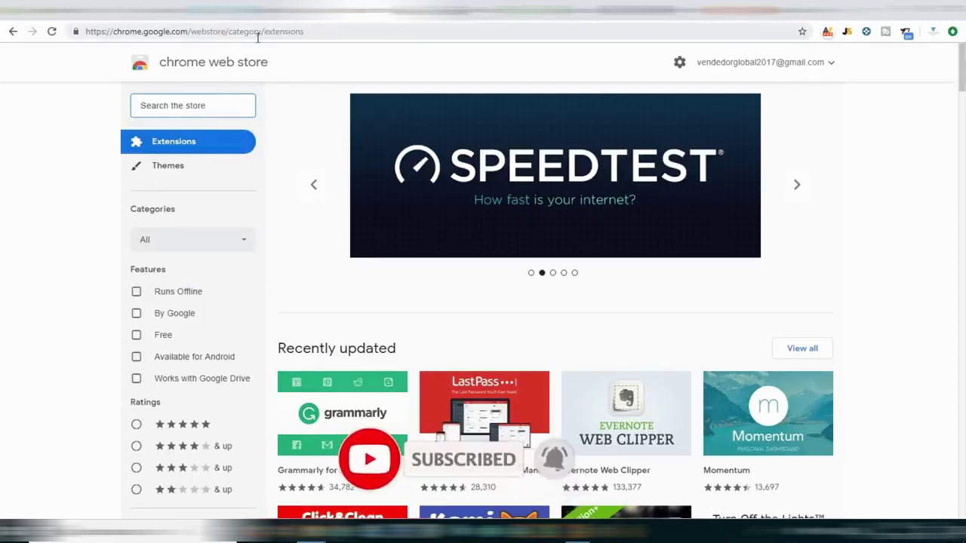
click(204, 108)
text(oberlo)
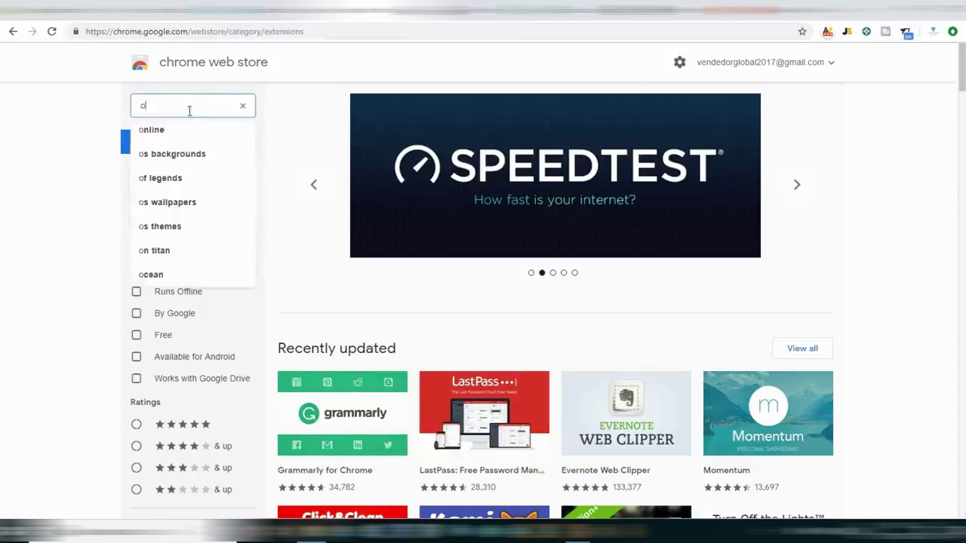
key(Return)
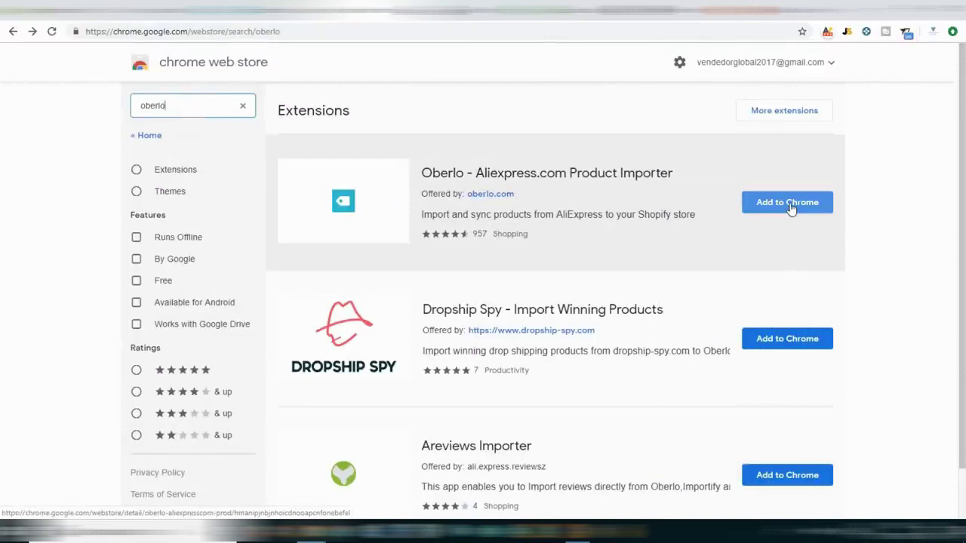
Install Oberlo - Aliexpress.com Product Importer and look at its toolbar popup.
click(789, 204)
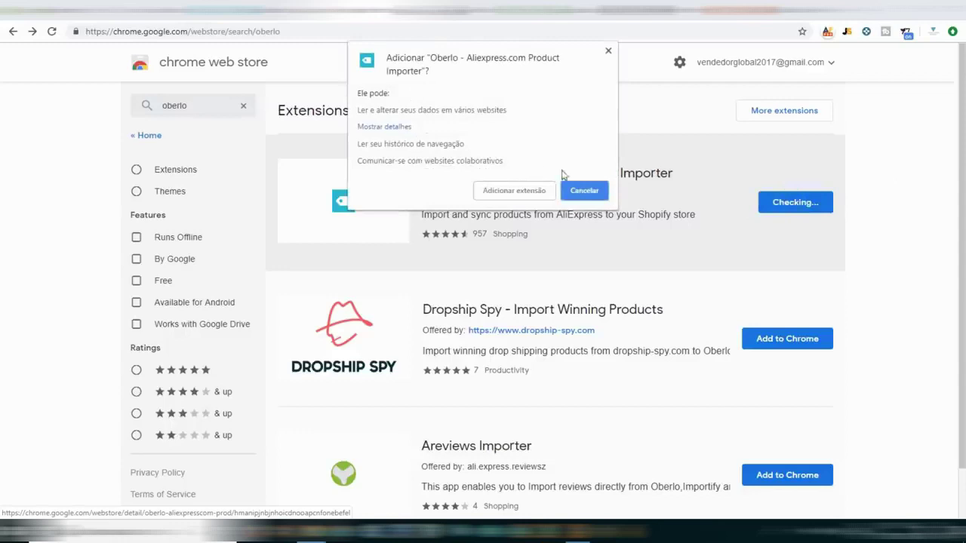
click(511, 193)
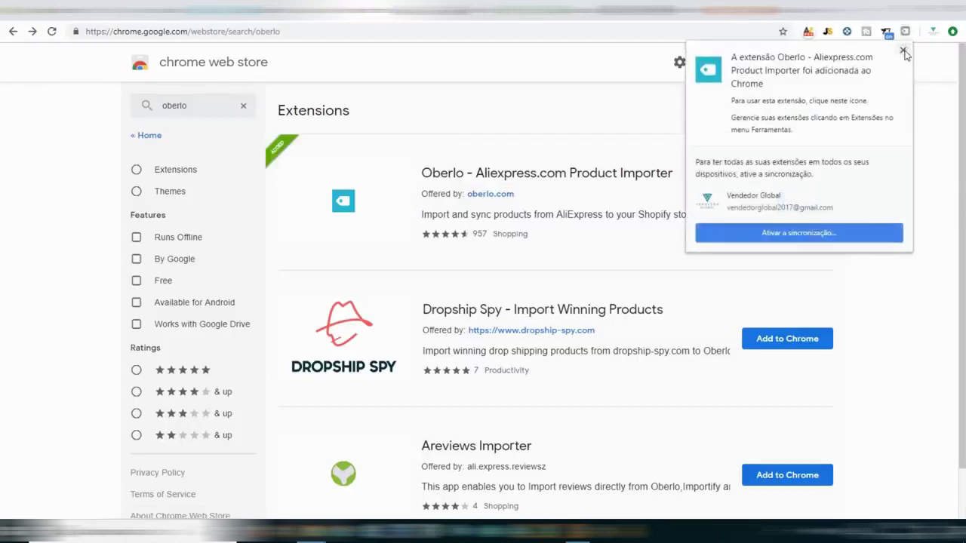
click(904, 49)
click(907, 35)
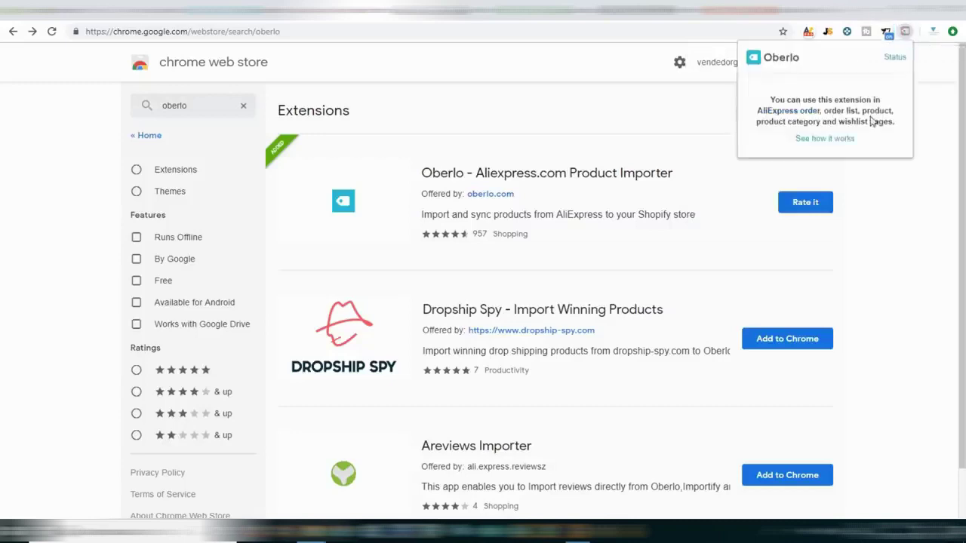
click(870, 189)
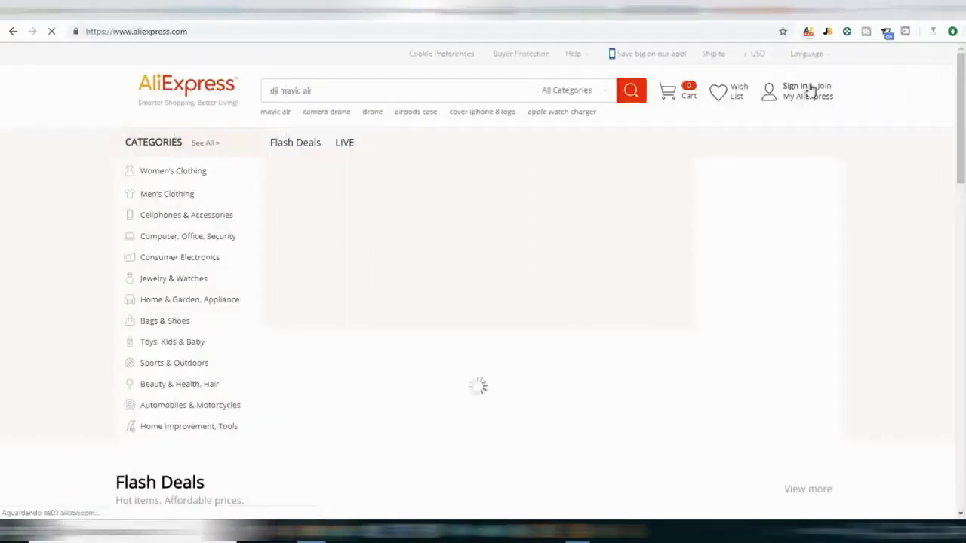
Search AliExpress for 'drone', listing results like Eachine E58 and DJI Mavic Air.
mouse_move(785, 144)
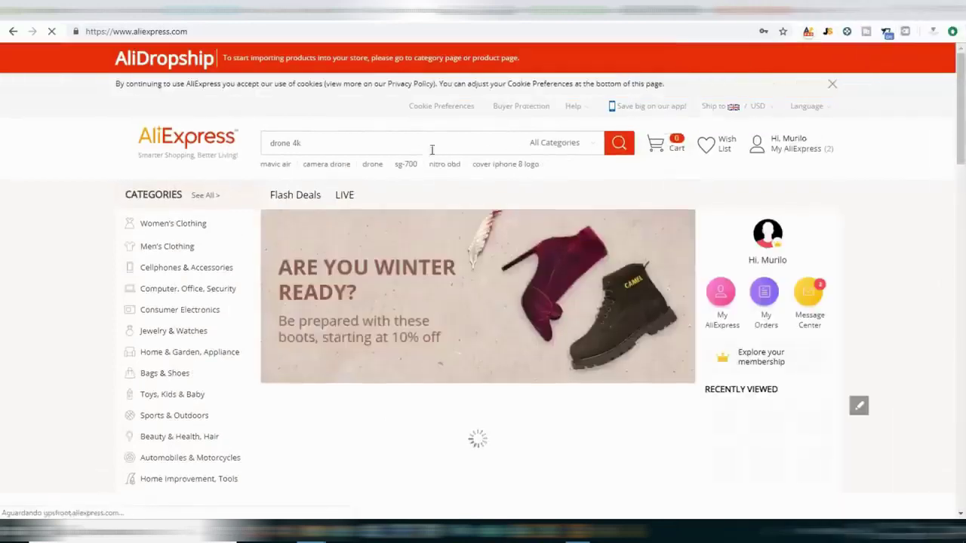
scroll(421, 185, down, 1)
scroll(390, 126, up, 1)
click(333, 144)
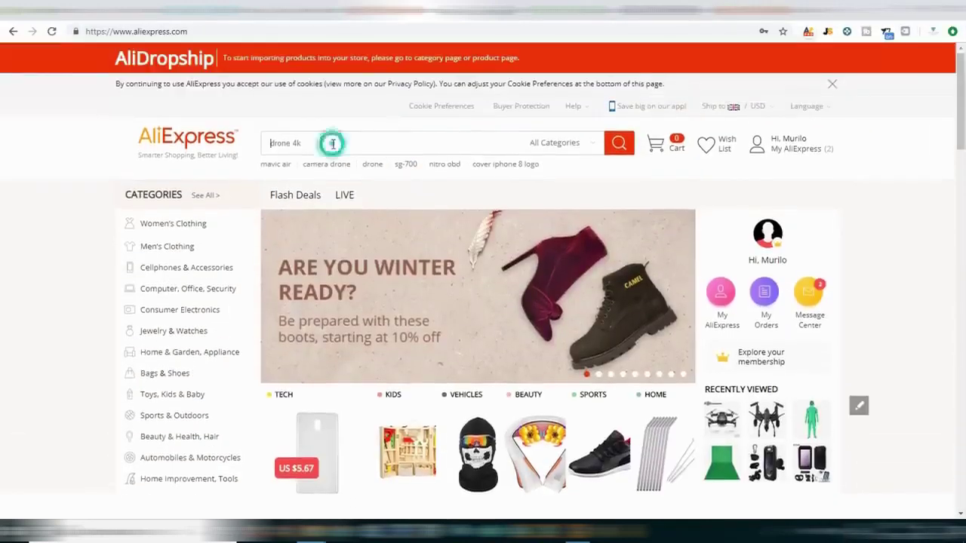
text(drone)
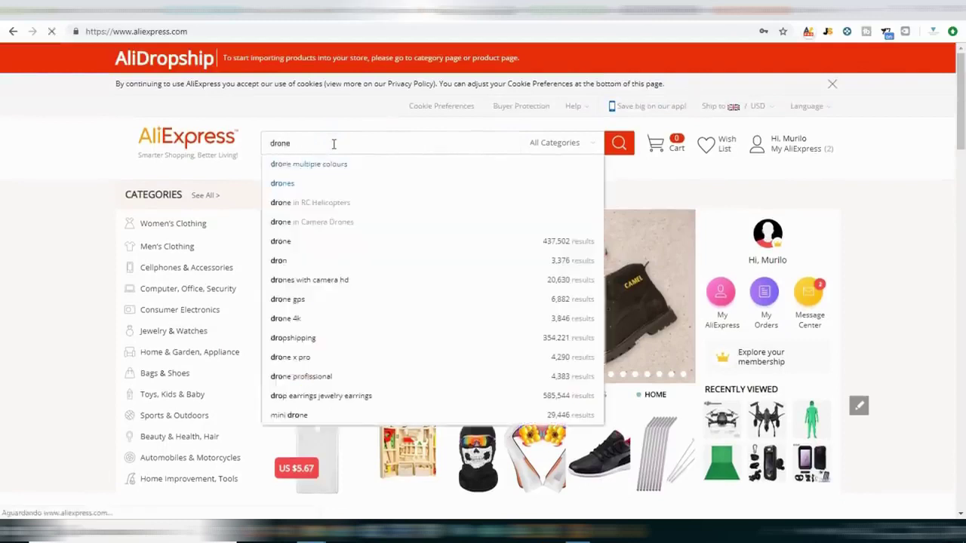
key(Return)
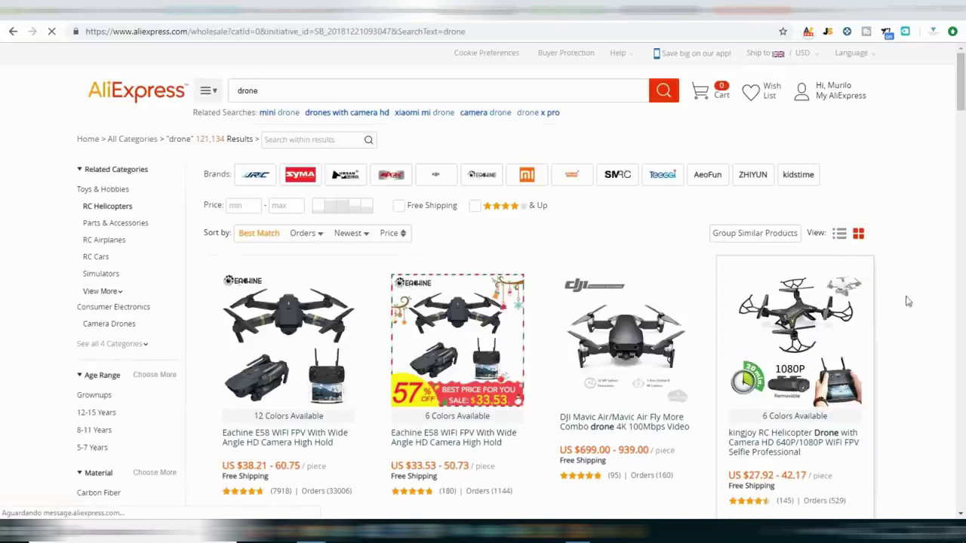
scroll(899, 306, down, 2)
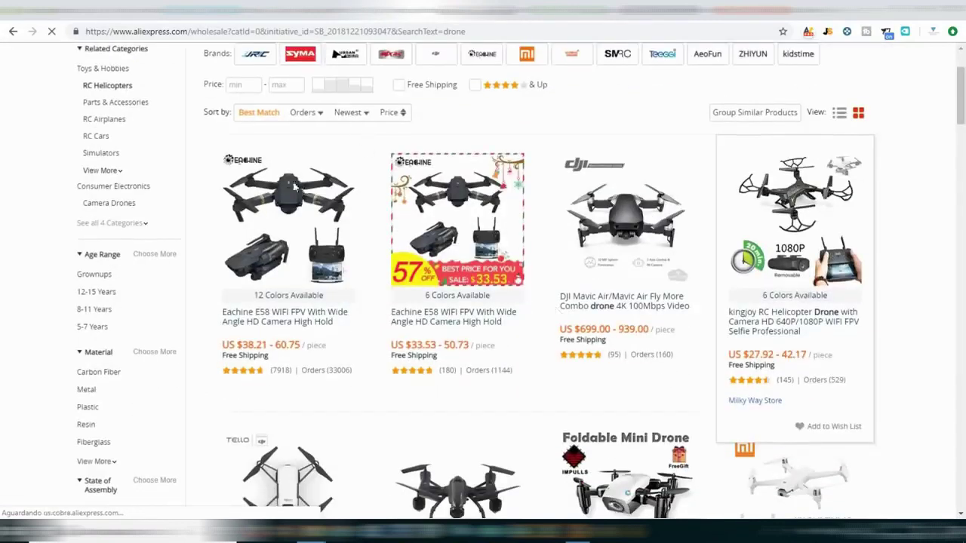
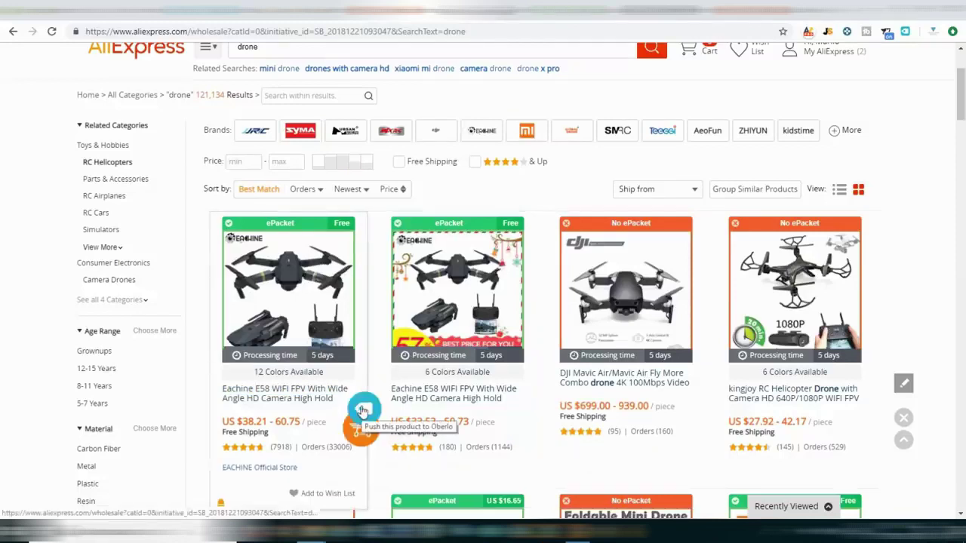
Send the Eachine E58 drone from AliExpress to the Oberlo import list.
click(361, 410)
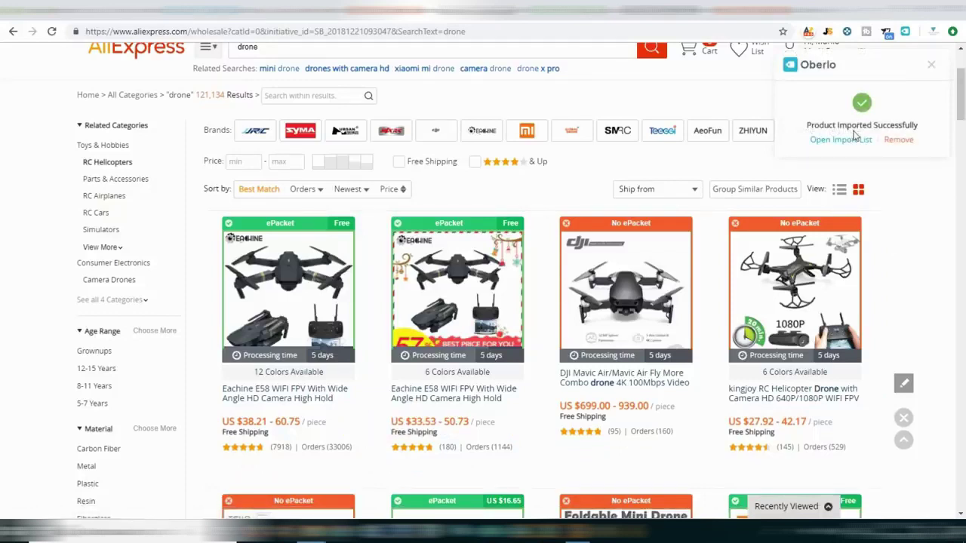
scroll(581, 302, down, 3)
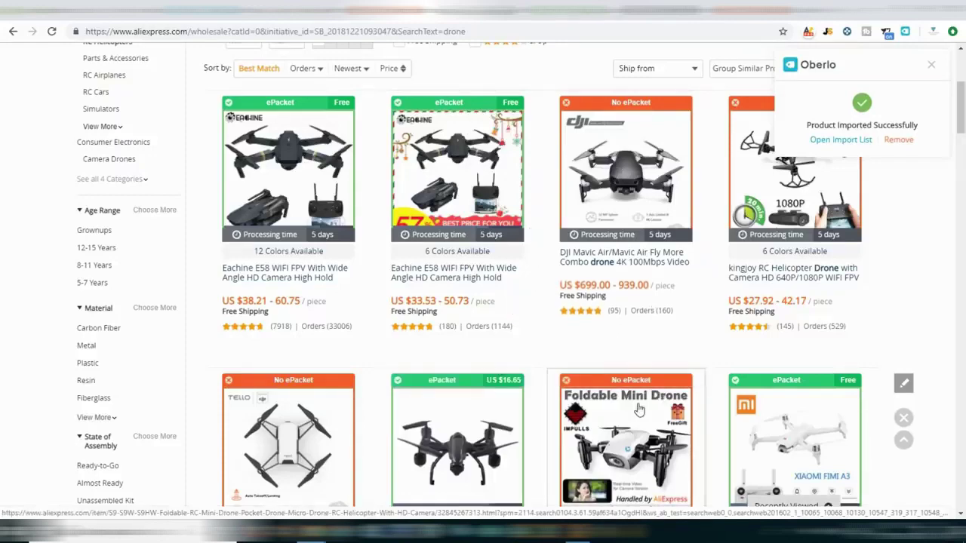
scroll(639, 409, down, 2)
scroll(639, 410, up, 3)
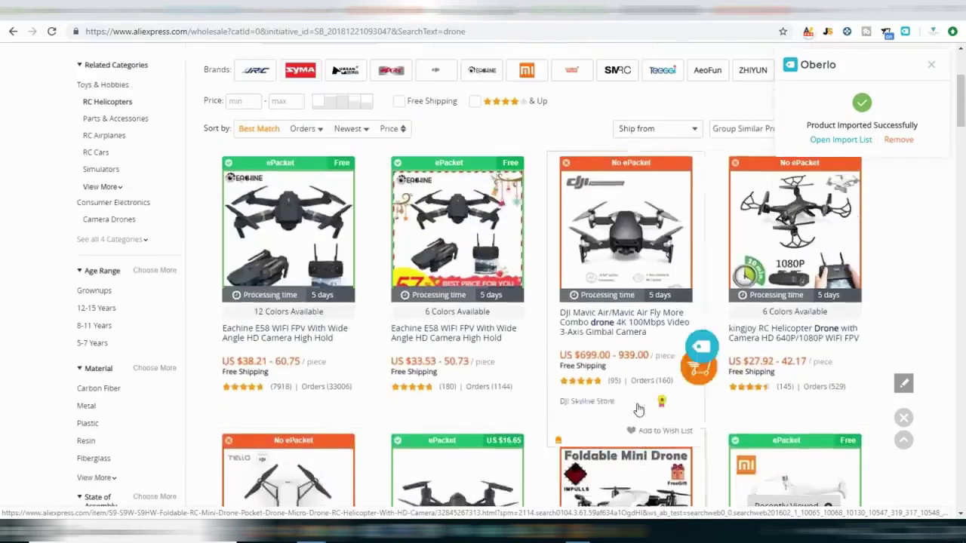
Sort the drone results by orders and push the Syma W25 helicopter to Oberlo.
click(310, 130)
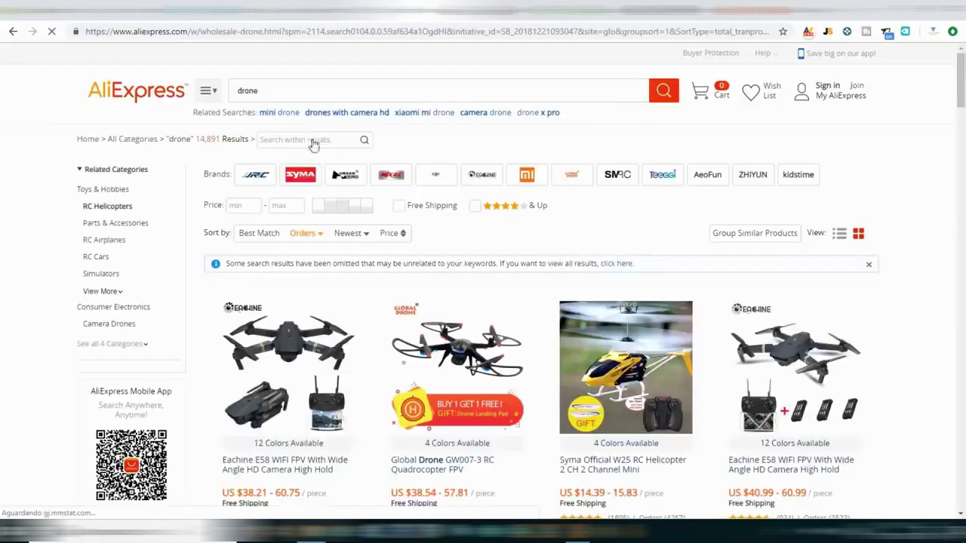
scroll(591, 283, down, 2)
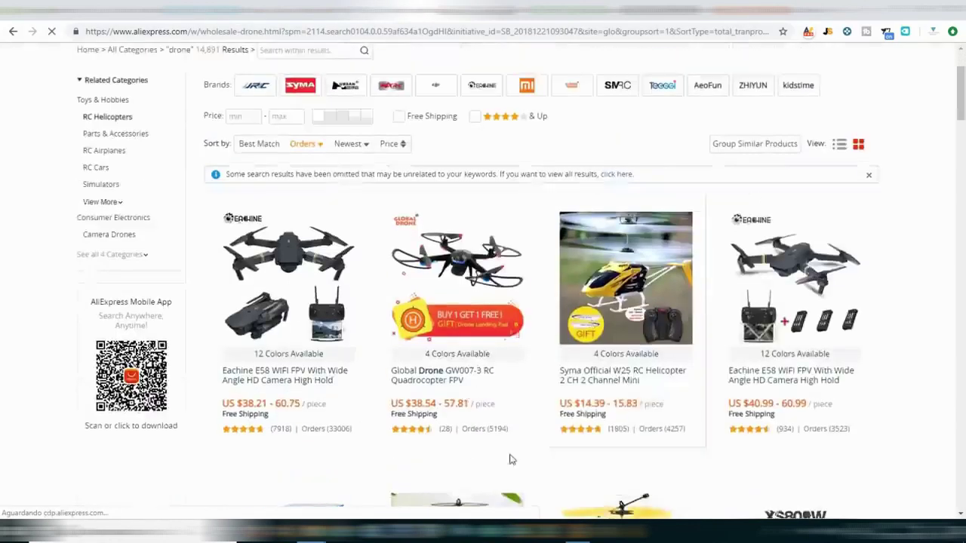
scroll(527, 241, up, 1)
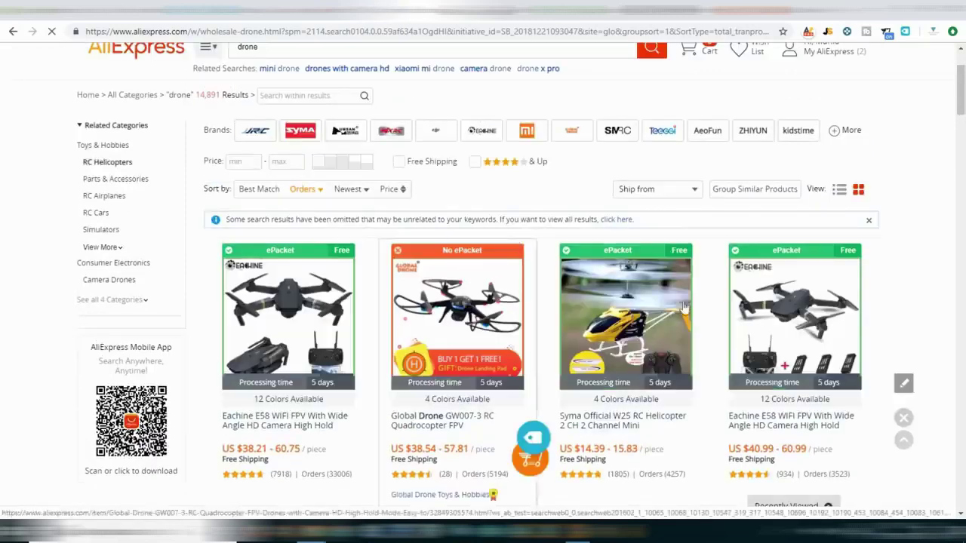
scroll(647, 309, down, 3)
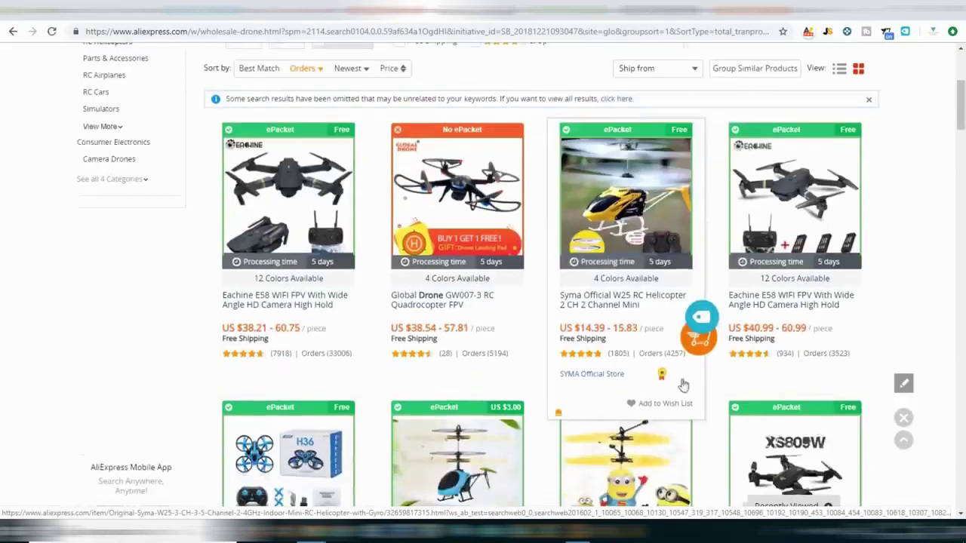
click(701, 321)
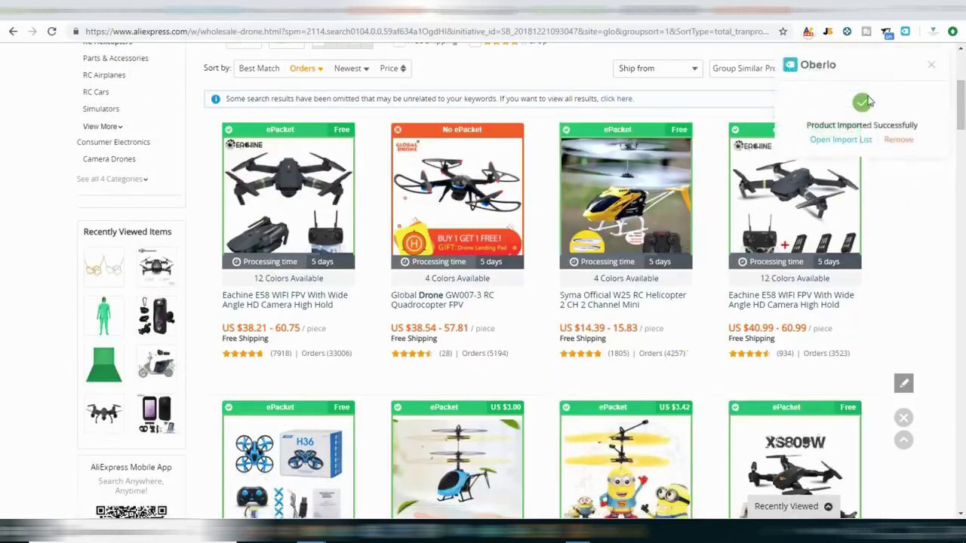
Open the Oberlo import list and select both the Syma W25 helicopter and Eachine E58 drone.
click(843, 146)
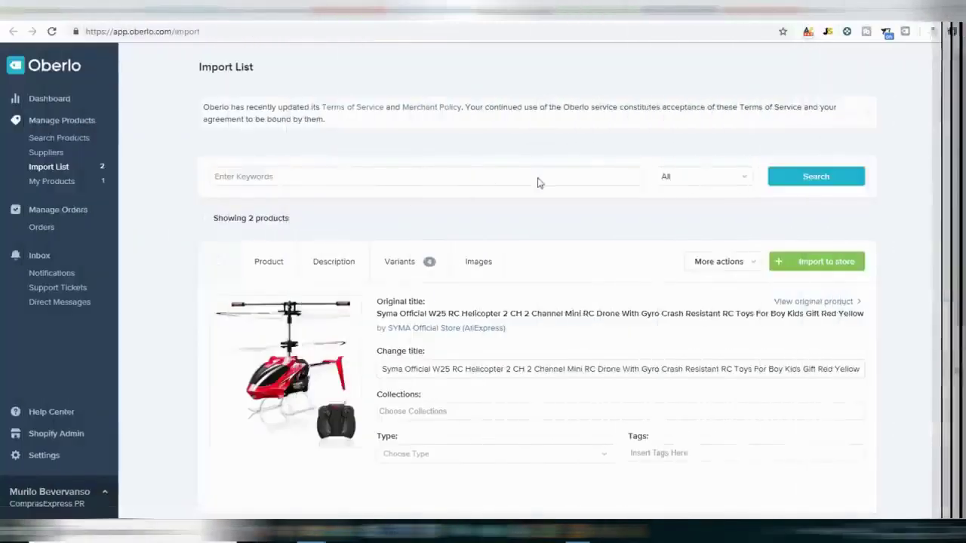
scroll(531, 184, down, 3)
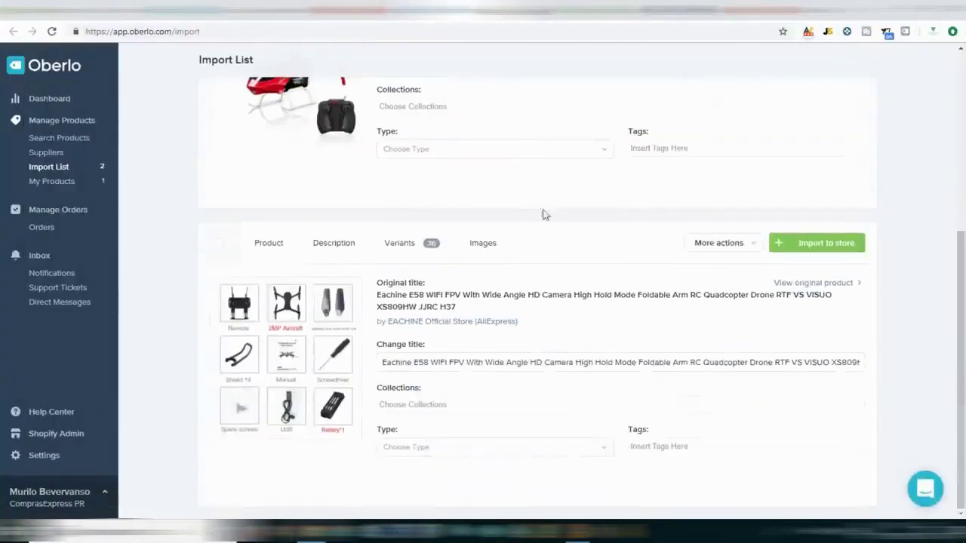
scroll(697, 325, up, 4)
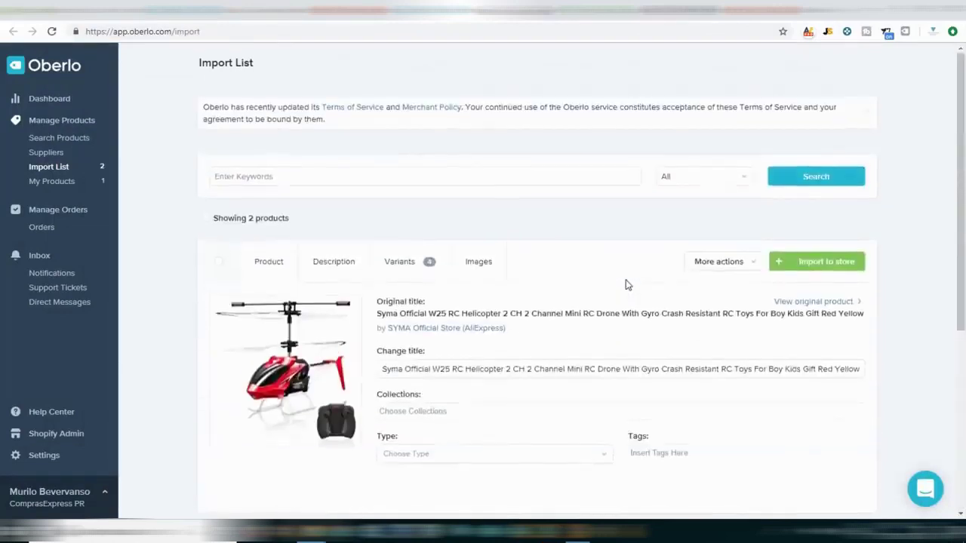
click(251, 225)
scroll(538, 215, down, 3)
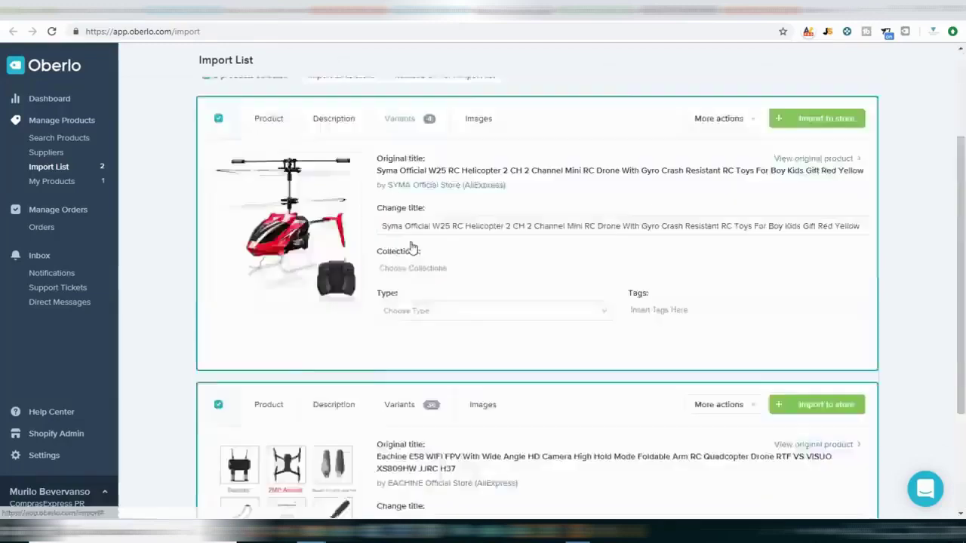
scroll(483, 240, up, 3)
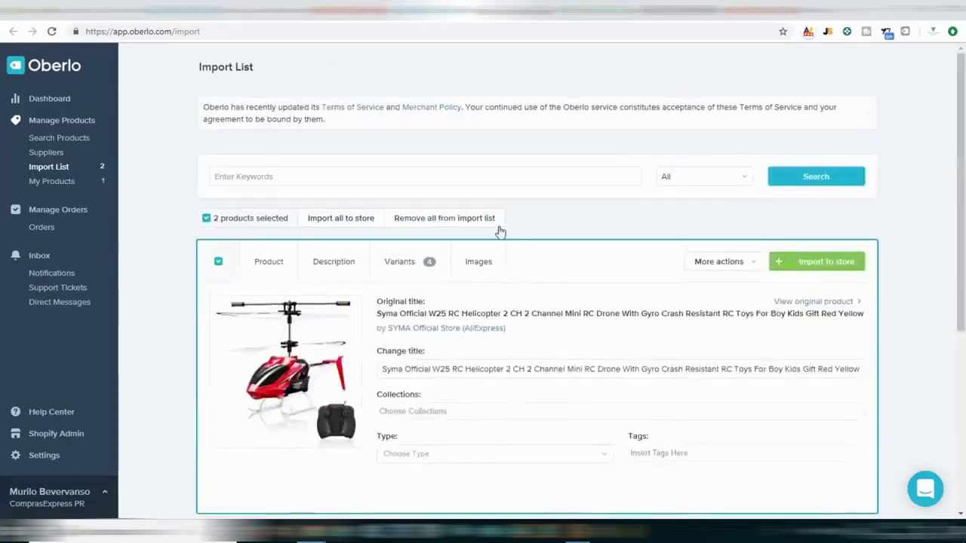
scroll(500, 229, down, 2)
click(58, 167)
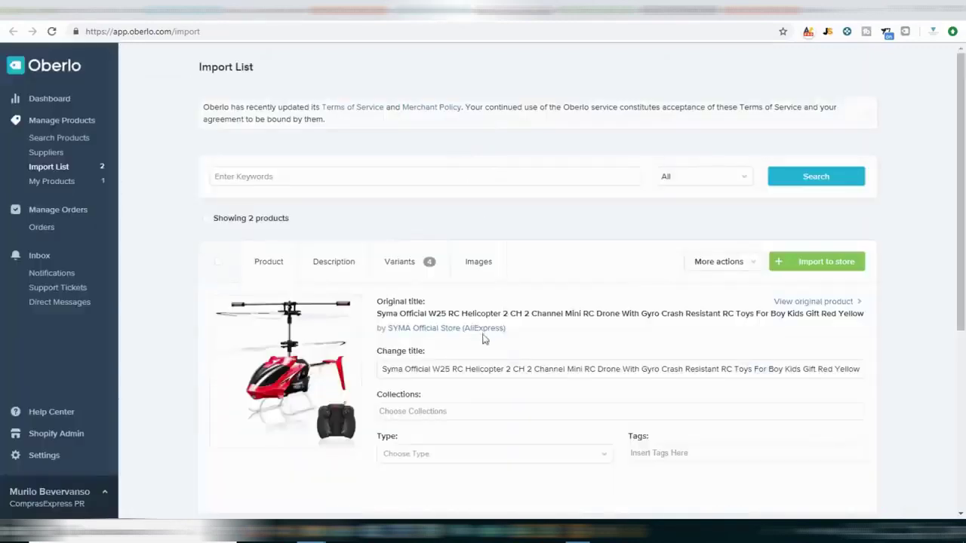
scroll(453, 351, down, 3)
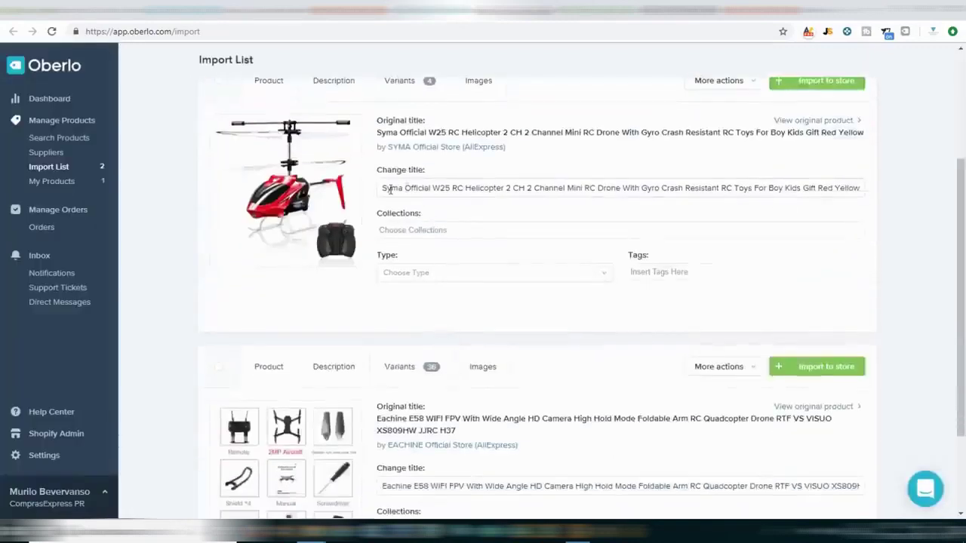
Retitle the helicopter 'Helicopter Controle Remoto SYMA - RC W25', add it to Drones, and tag it helicoptero.
drag(451, 190, 241, 172)
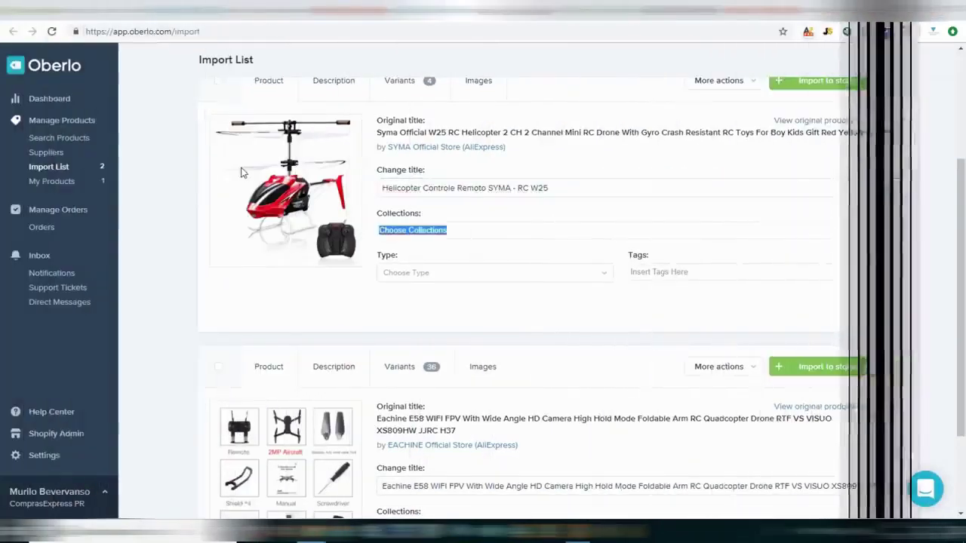
click(486, 231)
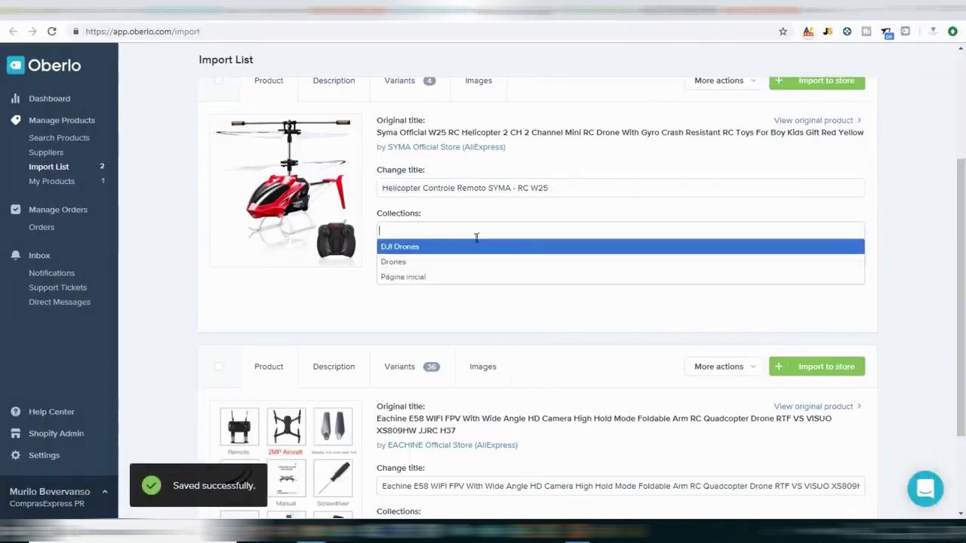
click(444, 264)
click(695, 270)
text(heloc)
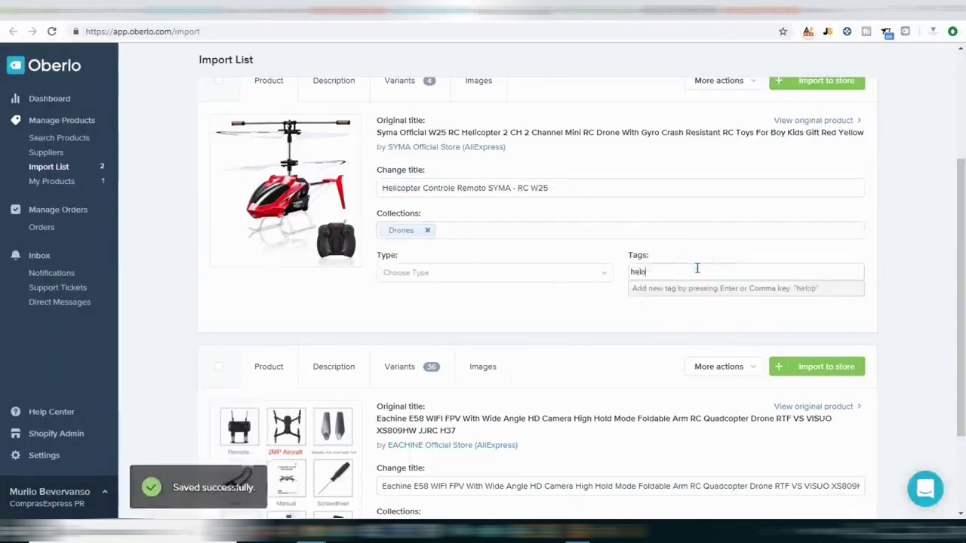
text(optero)
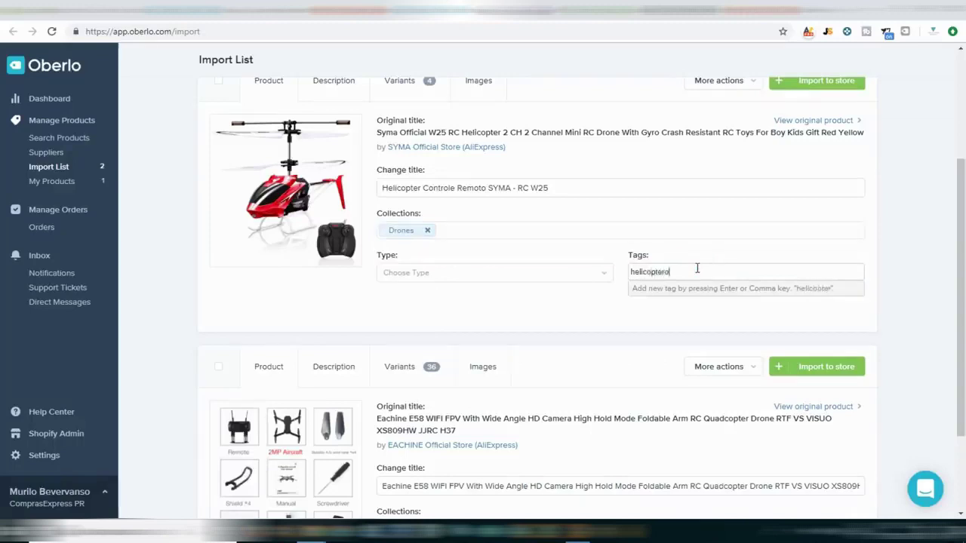
key(Return)
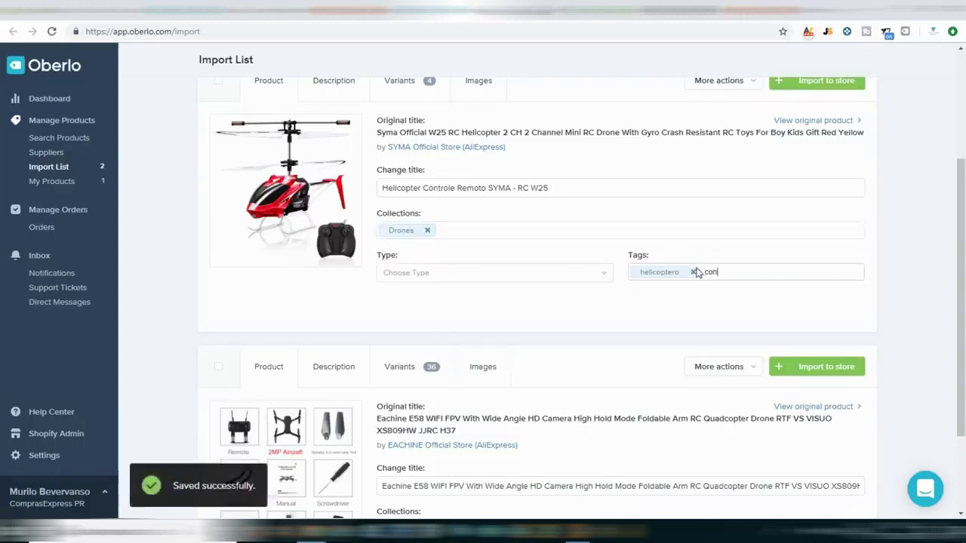
key(Return)
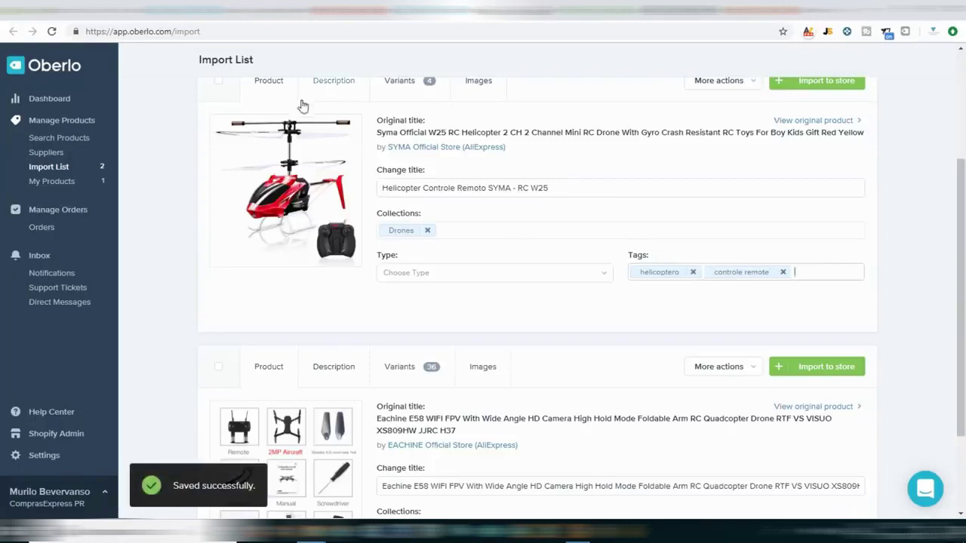
Insert blank lines above the features list in the helicopter's description.
scroll(317, 113, up, 3)
click(334, 203)
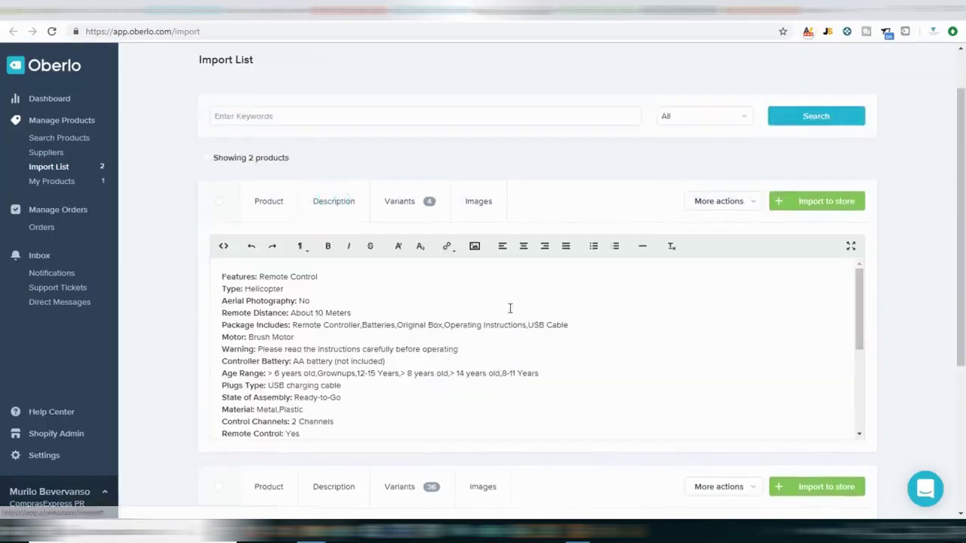
drag(219, 279, 306, 300)
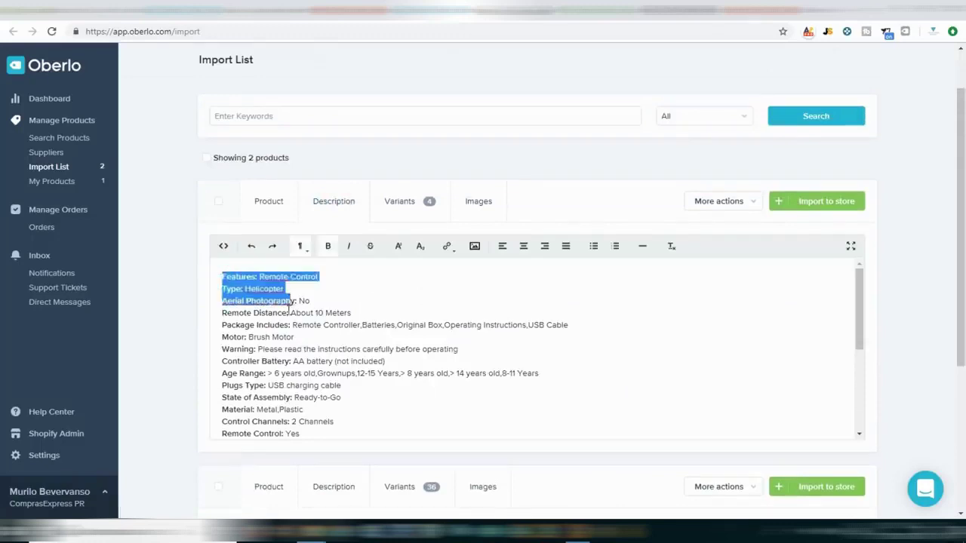
scroll(302, 317, down, 8)
scroll(607, 130, up, 10)
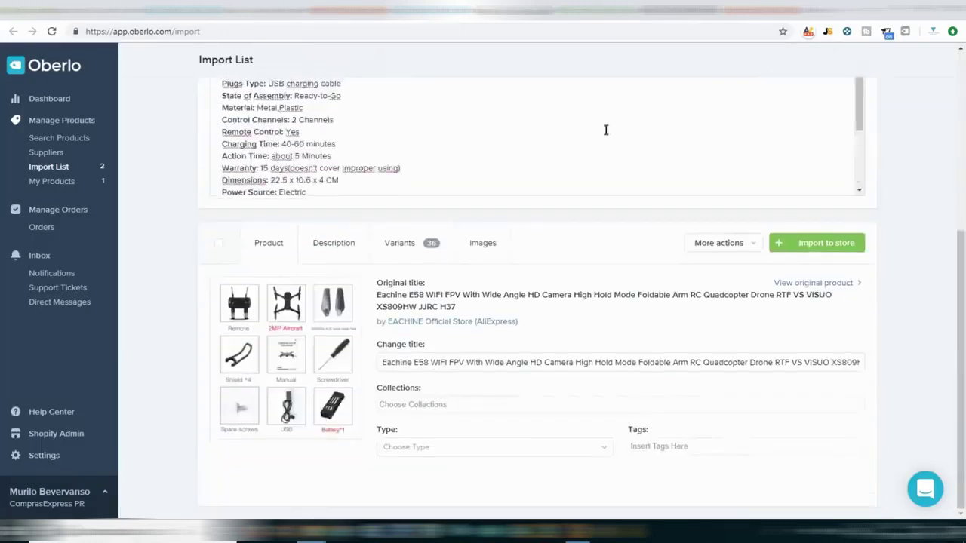
click(246, 214)
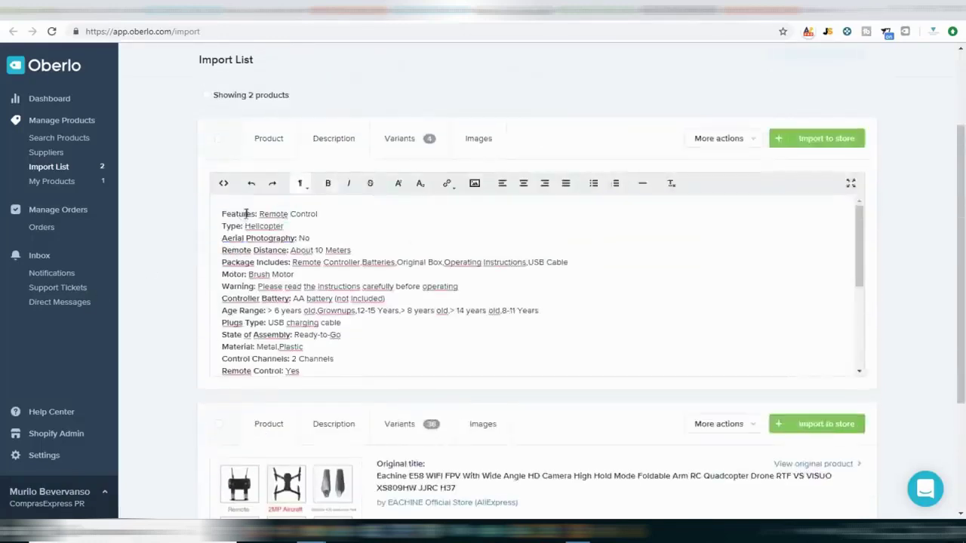
key(Home)
key(Return)
key(Return)
key(Return)
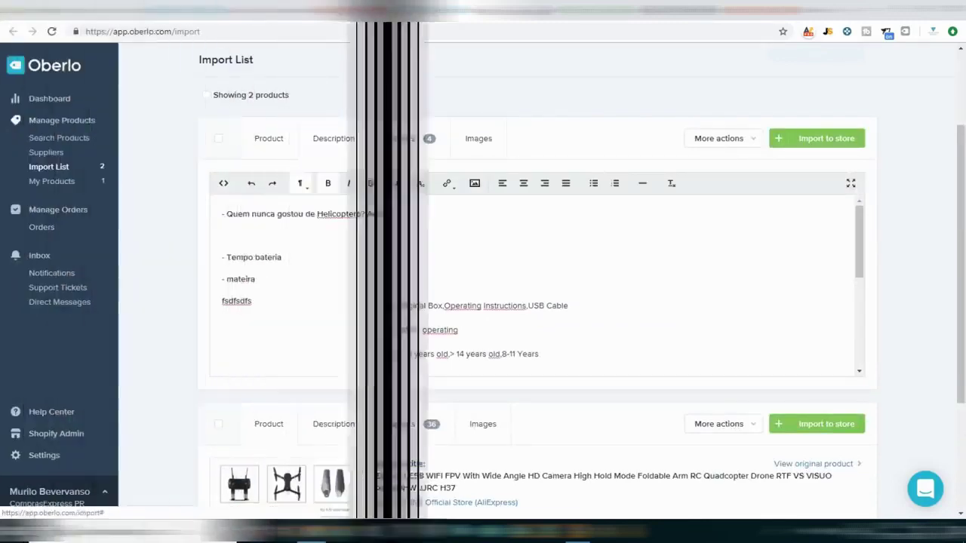
click(399, 141)
Exclude the 1923227-red and 1923227-yellow variants from the import.
scroll(404, 354, down, 1)
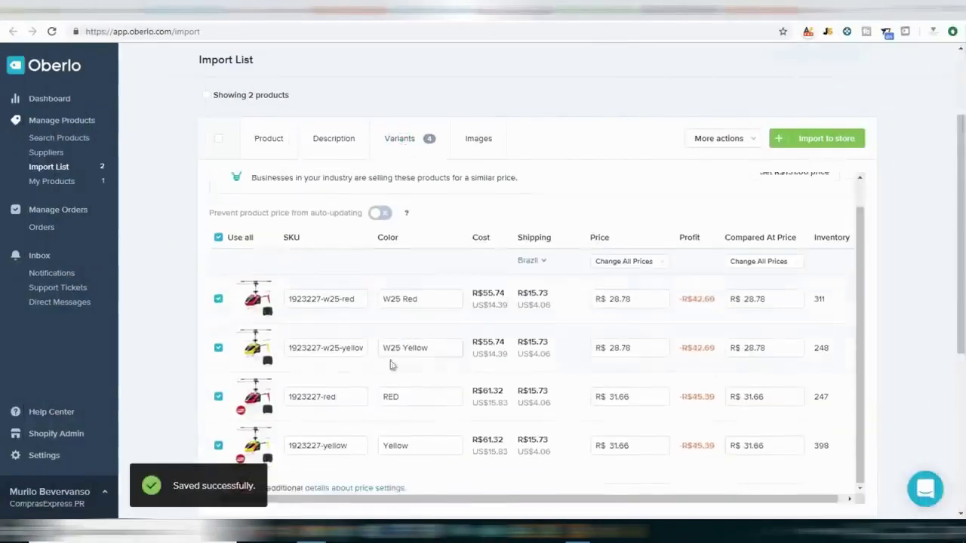
scroll(474, 308, down, 1)
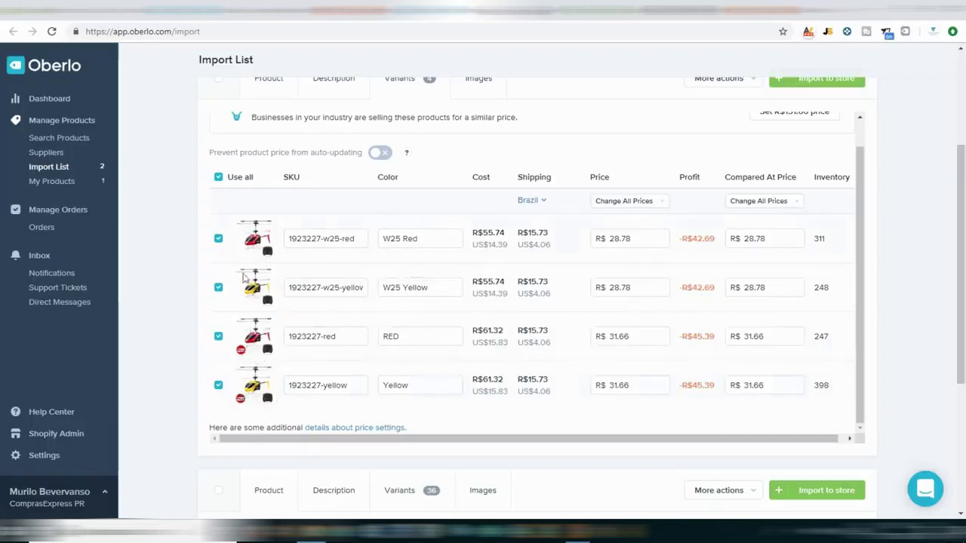
click(220, 340)
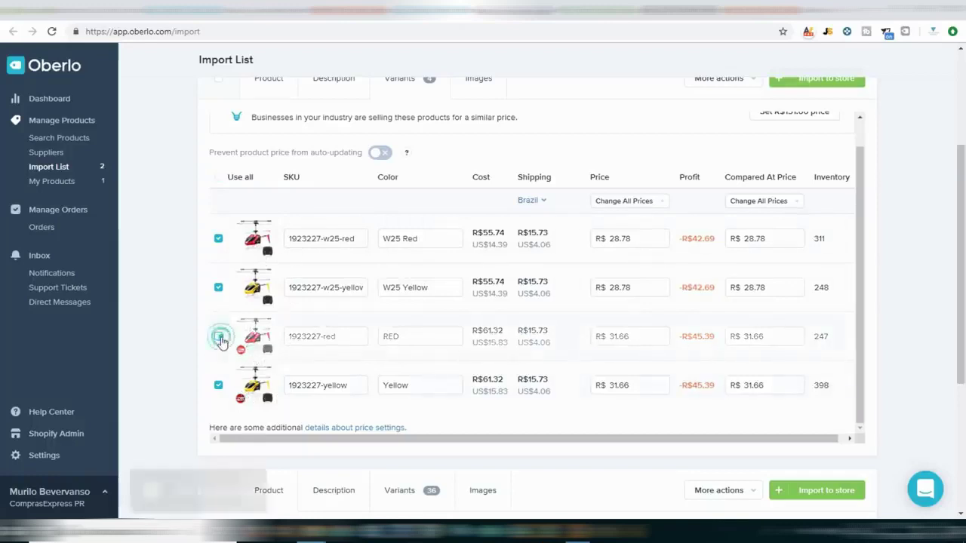
click(217, 388)
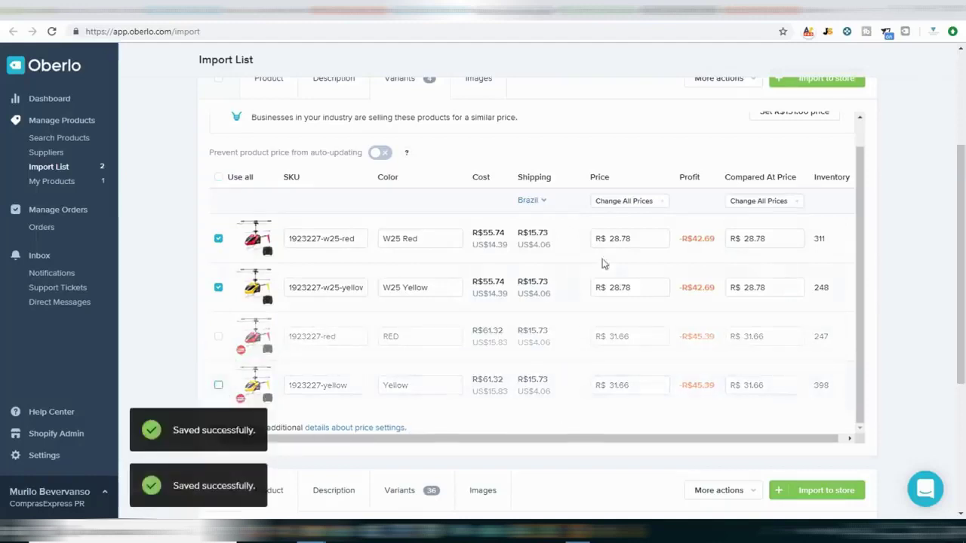
scroll(524, 271, up, 1)
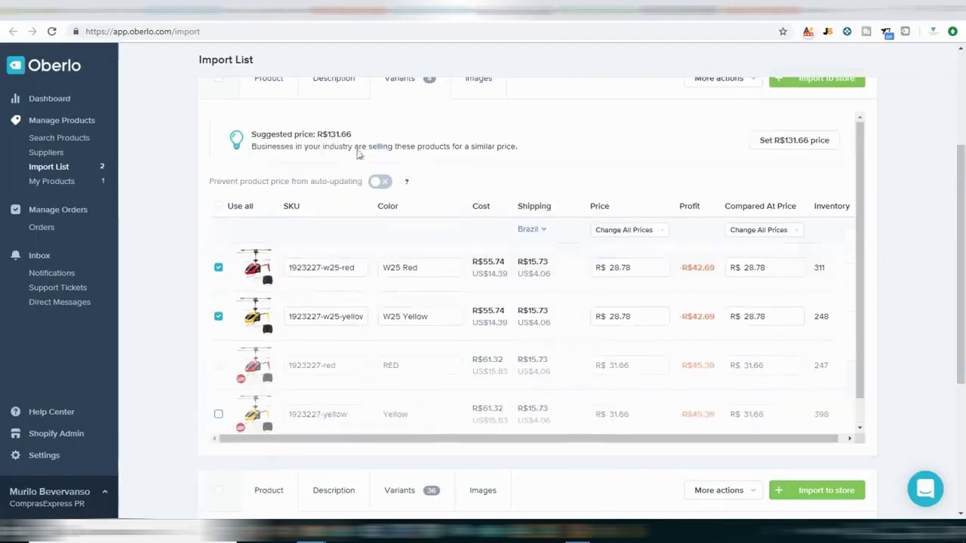
Price the W25 Red variant at 119.00 with a compared-at price of 131.00.
double_click(334, 136)
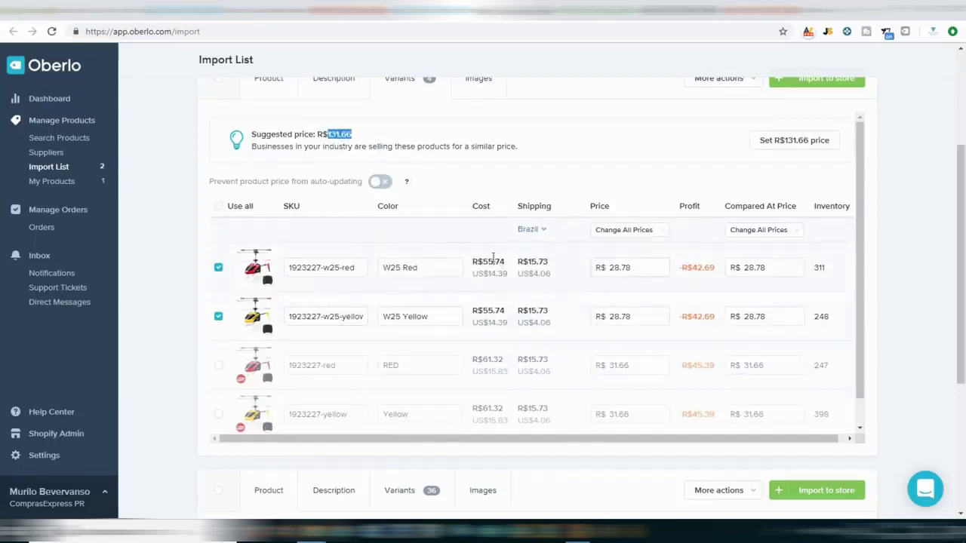
drag(471, 264, 474, 259)
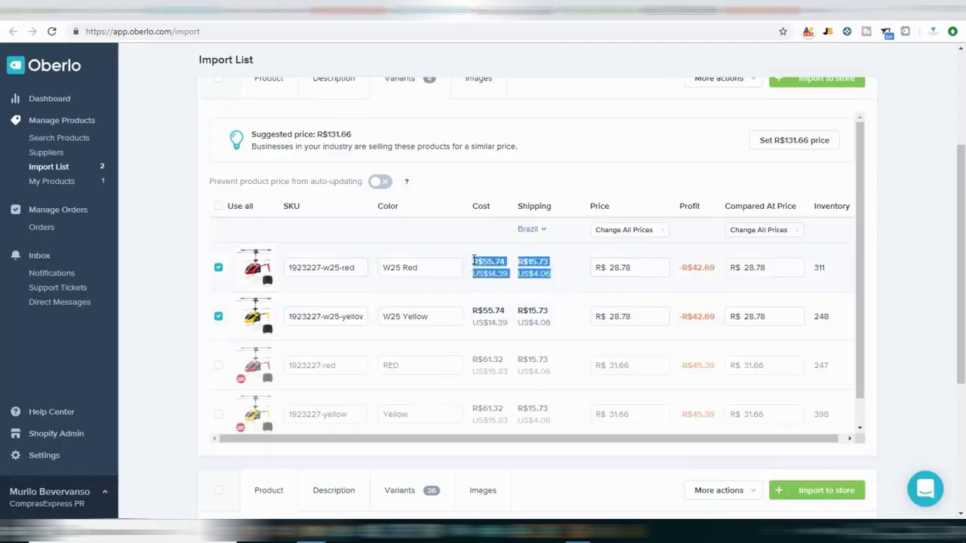
click(627, 267)
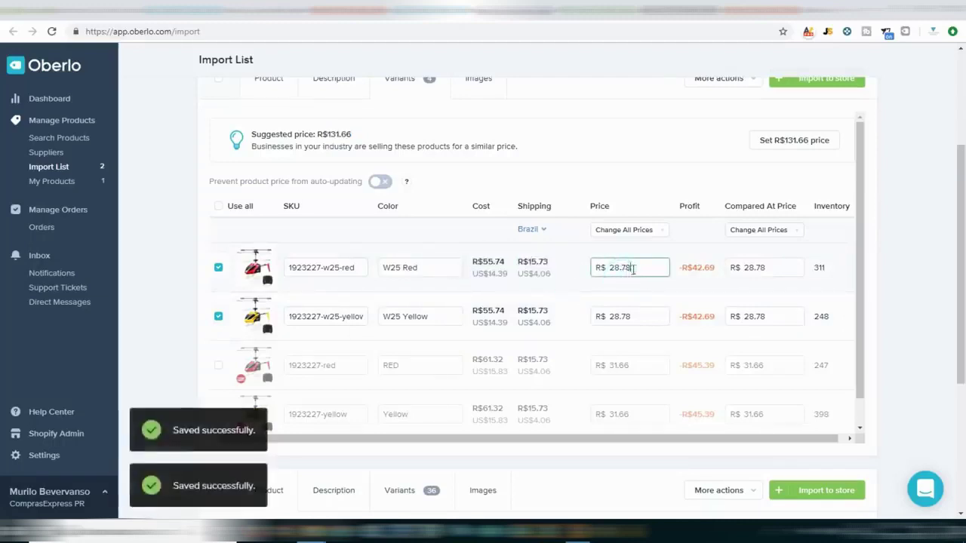
text(119.00)
key(Tab)
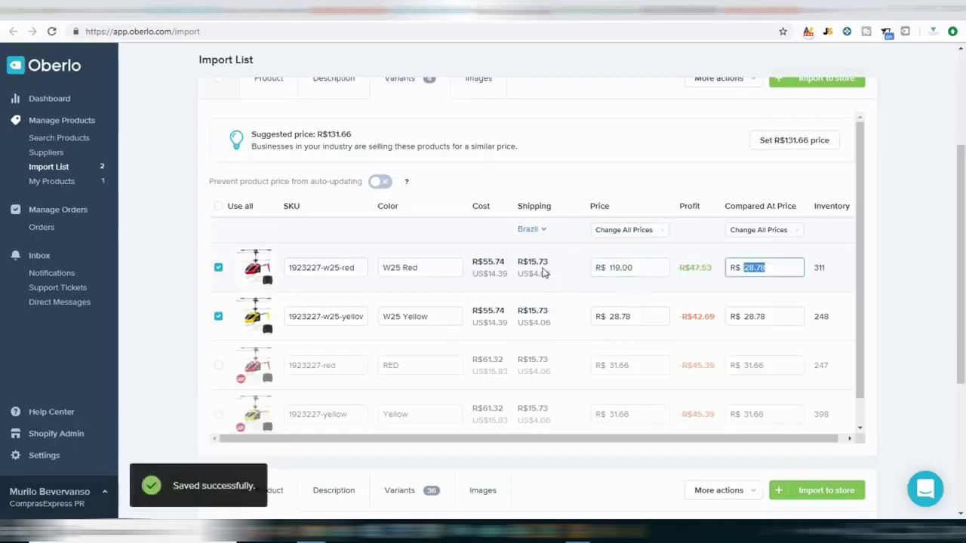
text(131.00)
key(ctrl+z)
text(131.00)
key(Tab)
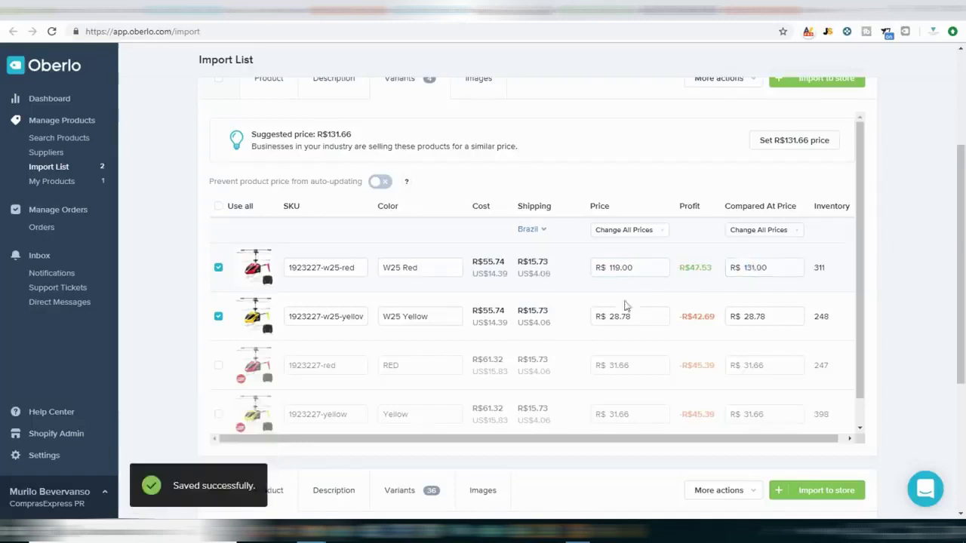
Give the W25 Yellow variant the same 119.00 price and a 0.00 compared-at price.
click(641, 269)
key(ctrl+c)
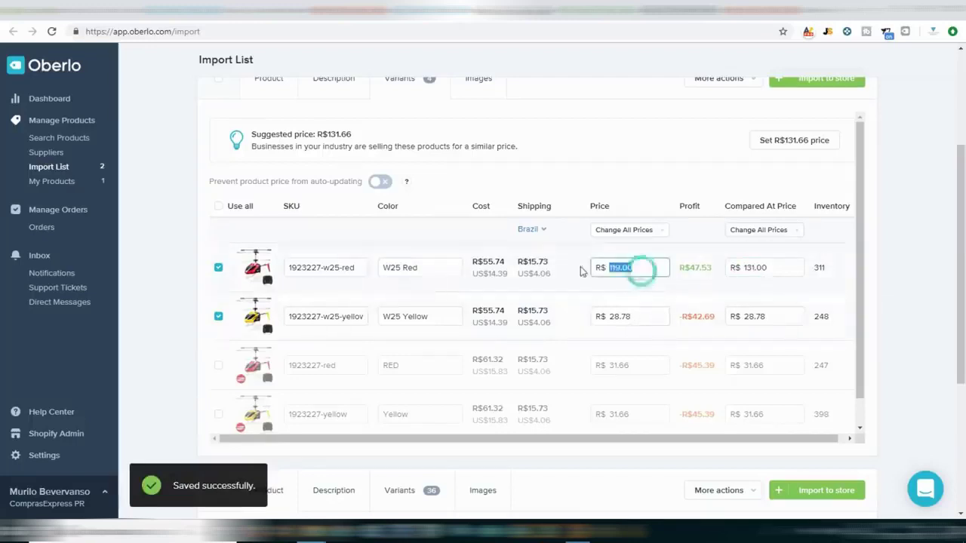
click(648, 316)
key(ctrl+v)
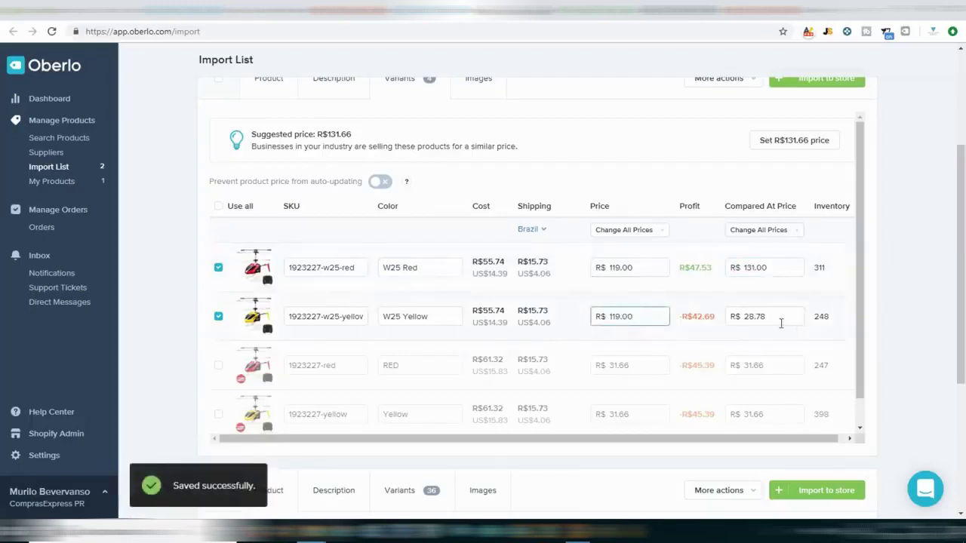
click(781, 323)
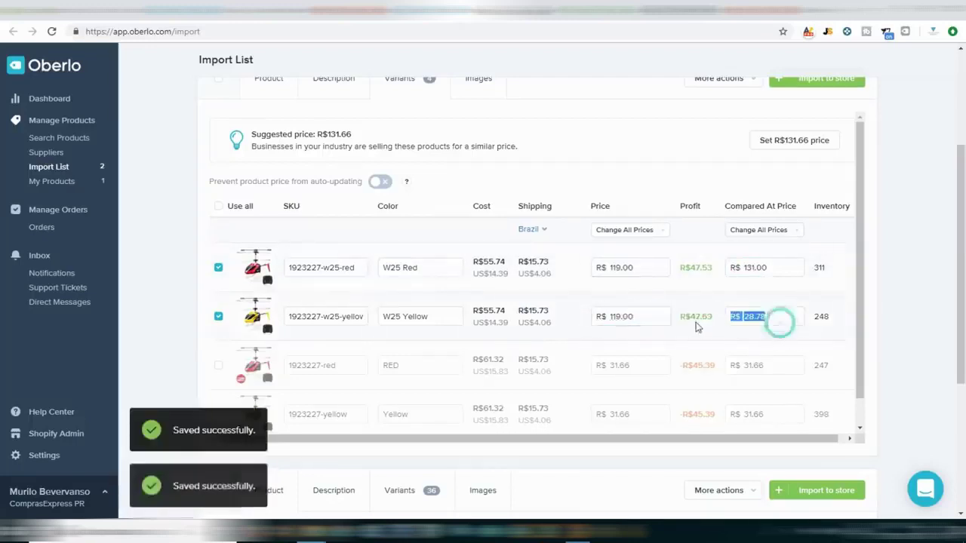
click(744, 312)
text(0)
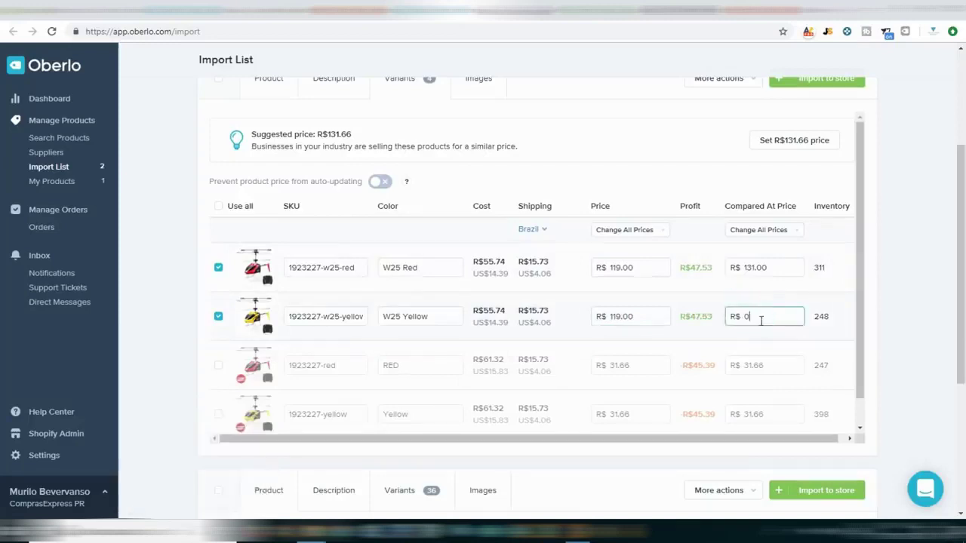
click(768, 257)
click(790, 314)
text(20)
click(805, 301)
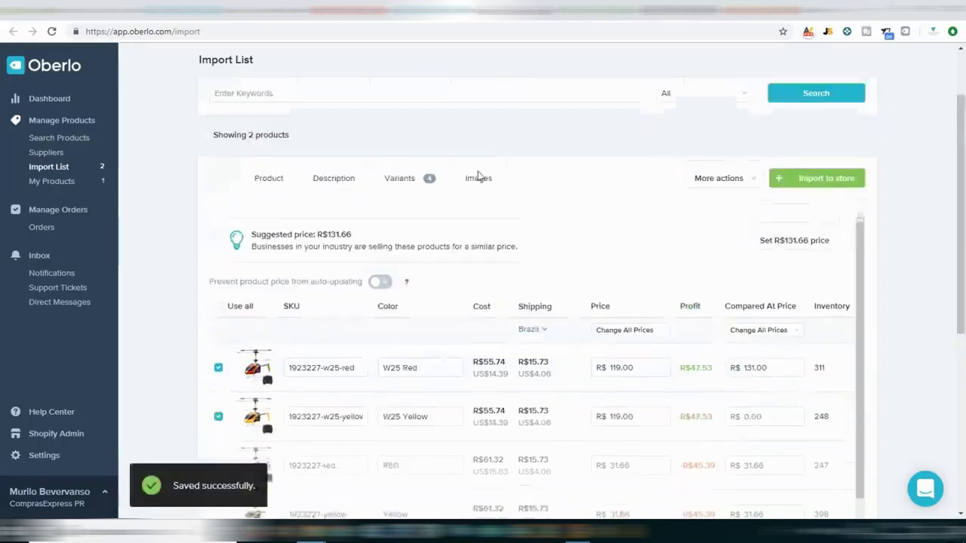
scroll(483, 197, up, 1)
Remove the red, yellow GIFT and fourth yellow helicopter photos from the product.
drag(494, 139, 475, 141)
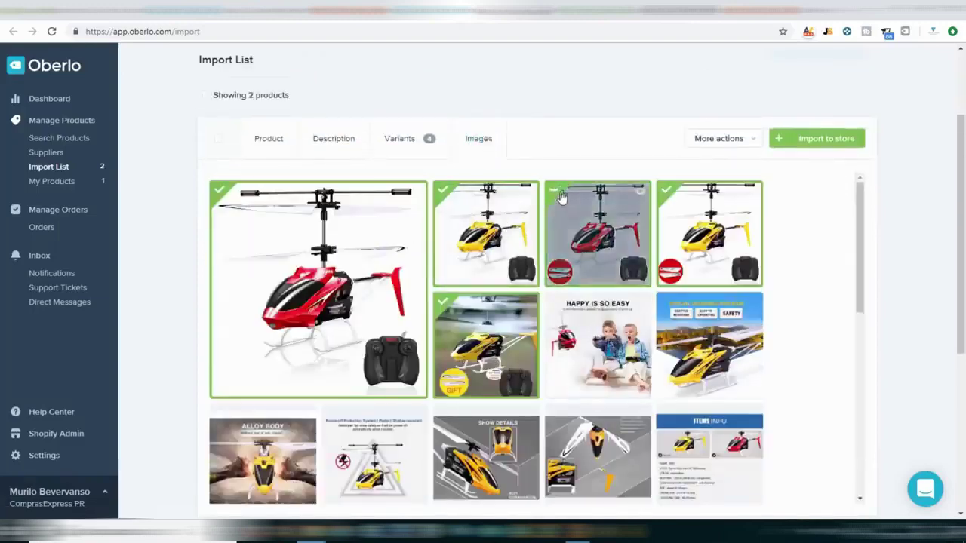
click(568, 207)
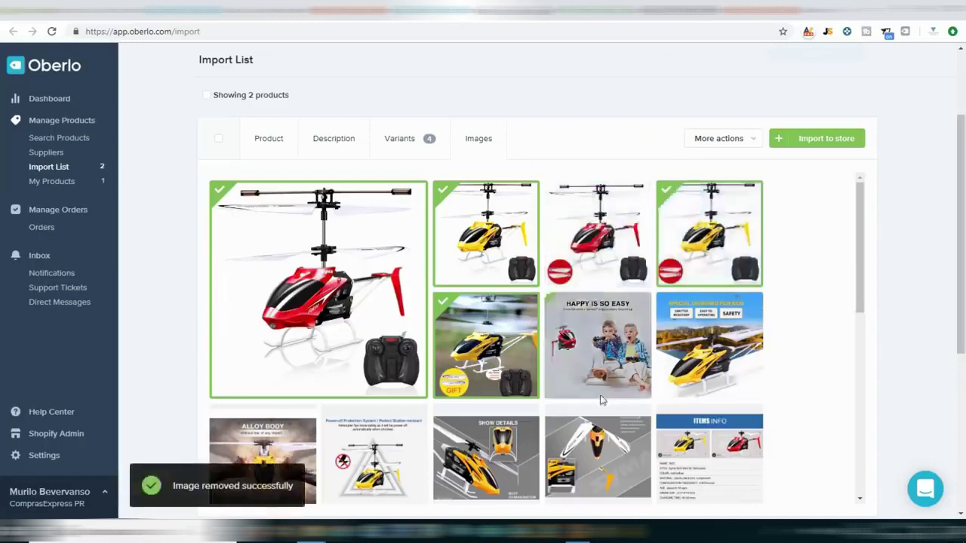
click(487, 346)
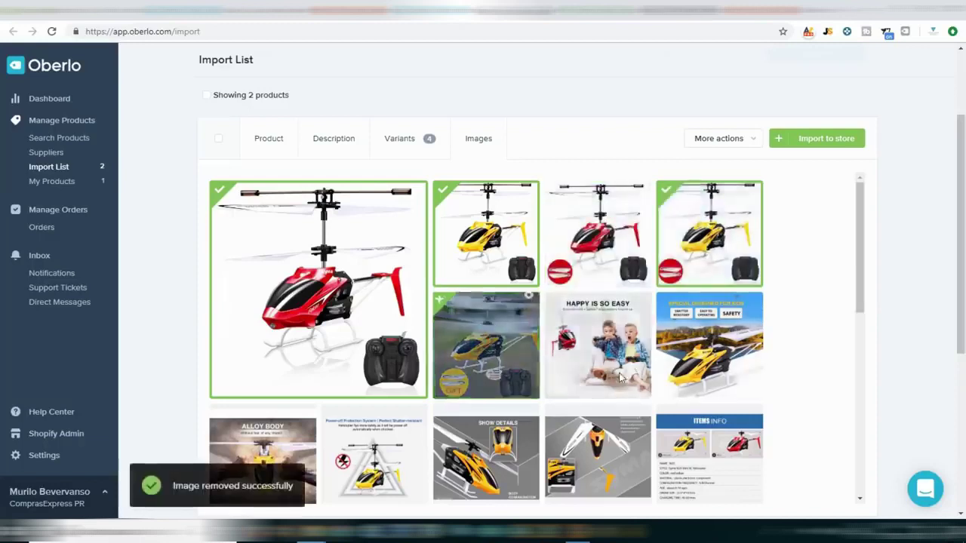
scroll(487, 346, down, 1)
scroll(613, 368, down, 5)
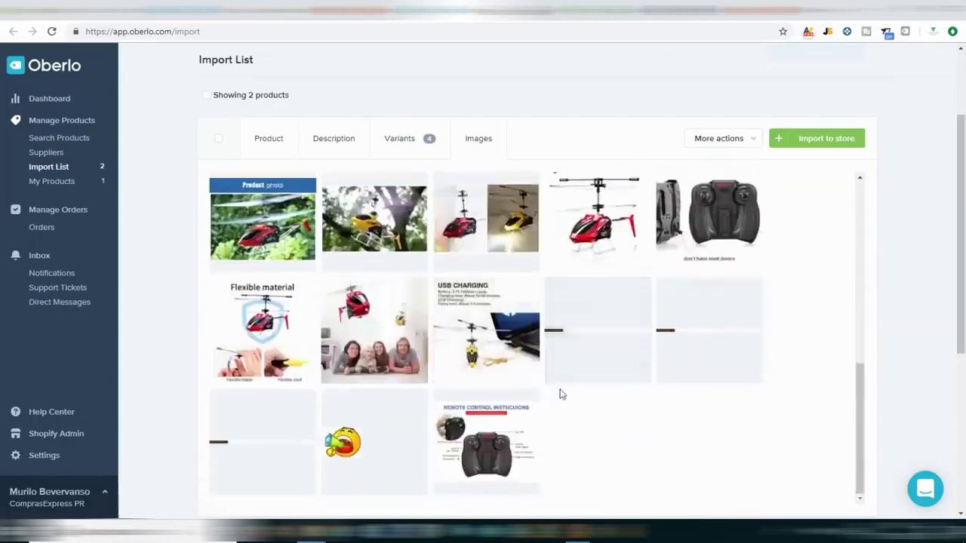
scroll(559, 392, up, 5)
scroll(591, 335, up, 2)
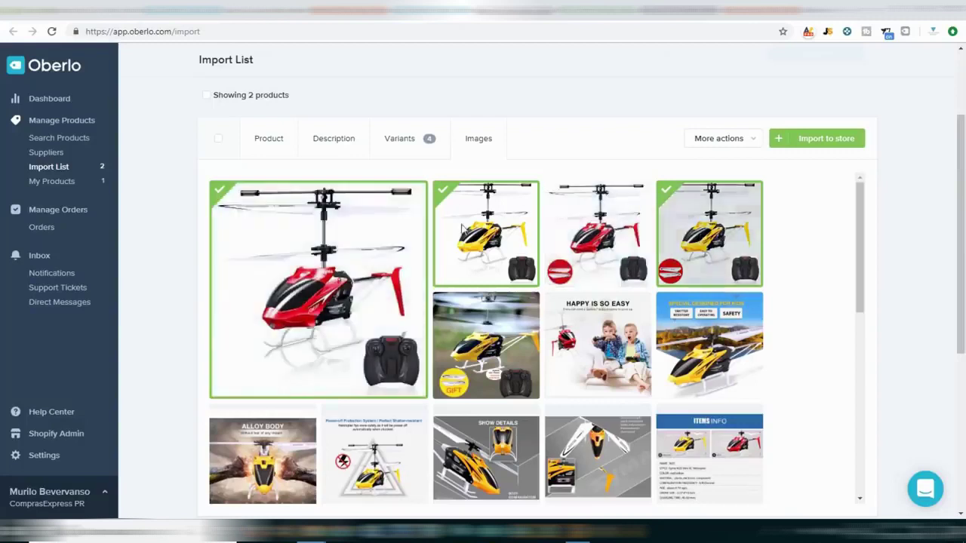
click(705, 253)
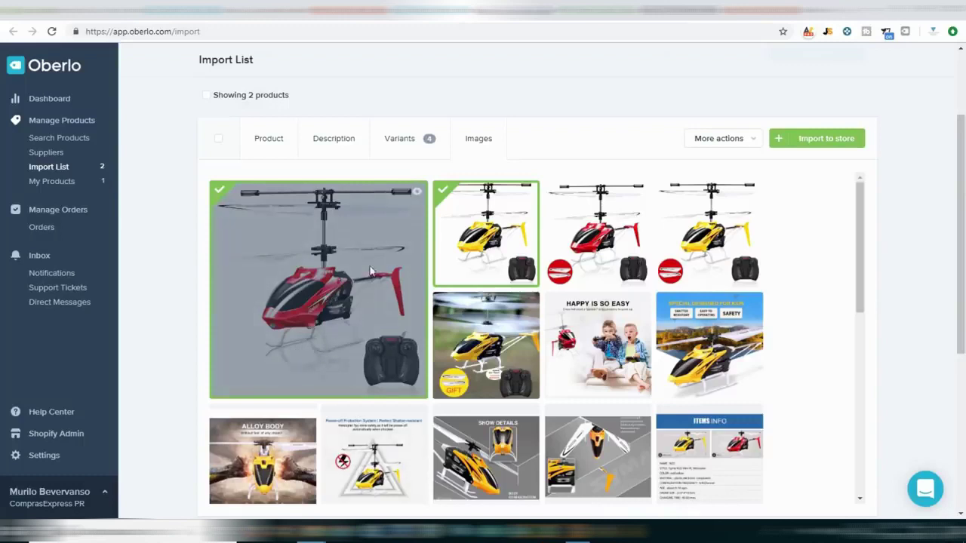
Include the remote-control photo and import the helicopter product to the Shopify store.
scroll(370, 271, down, 3)
scroll(371, 272, down, 3)
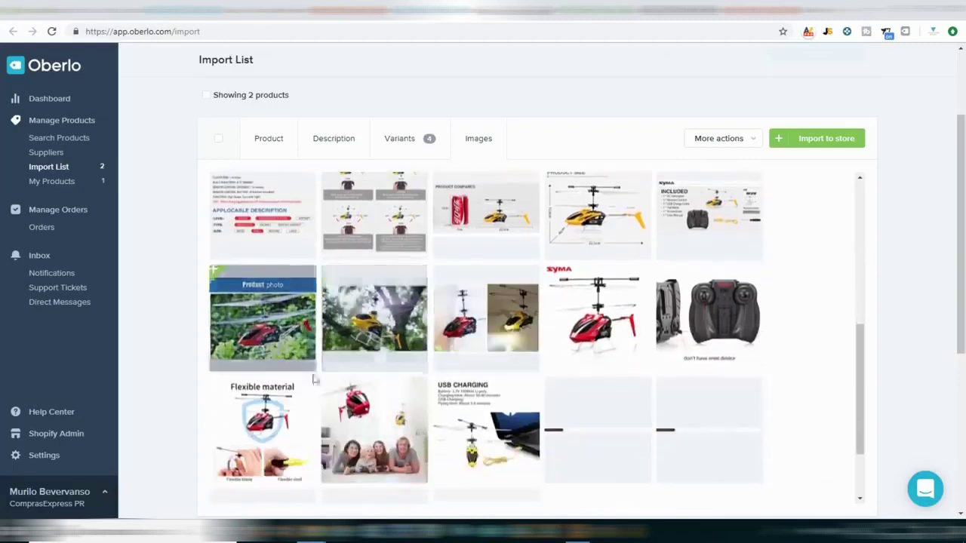
scroll(827, 362, up, 1)
click(702, 370)
scroll(830, 228, up, 3)
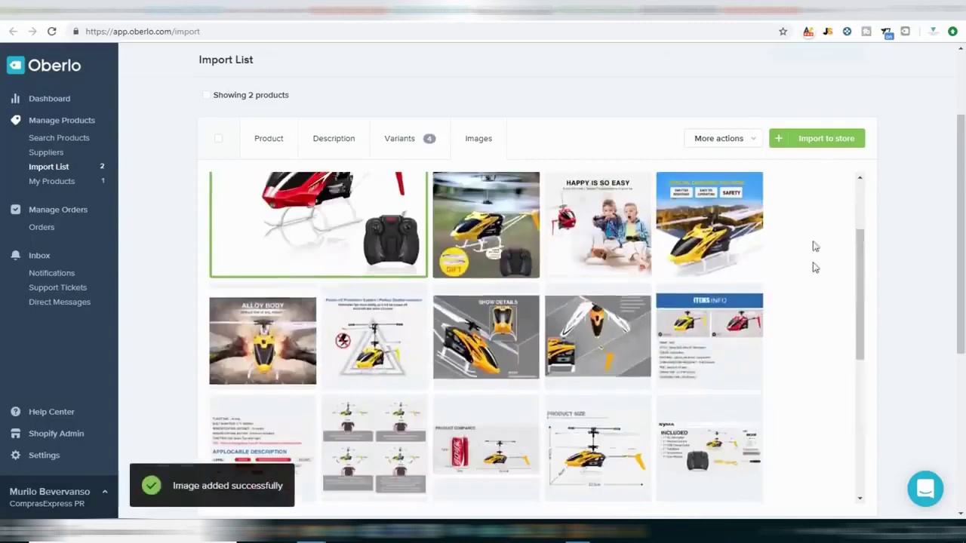
scroll(811, 257, up, 2)
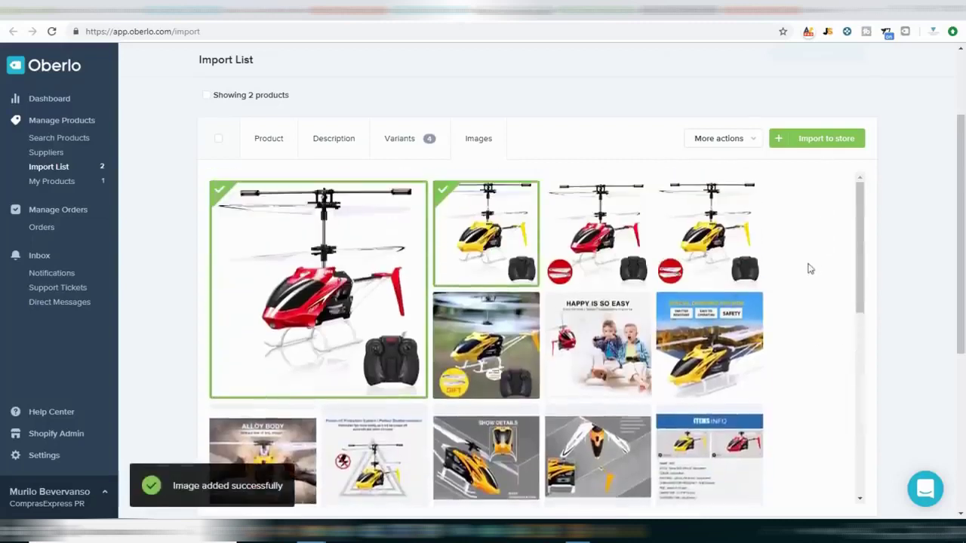
click(826, 140)
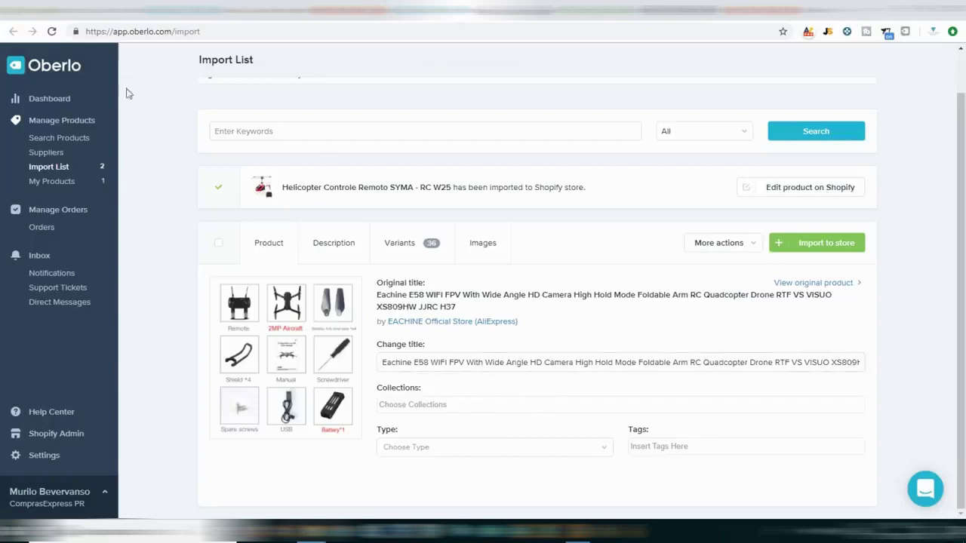
click(121, 13)
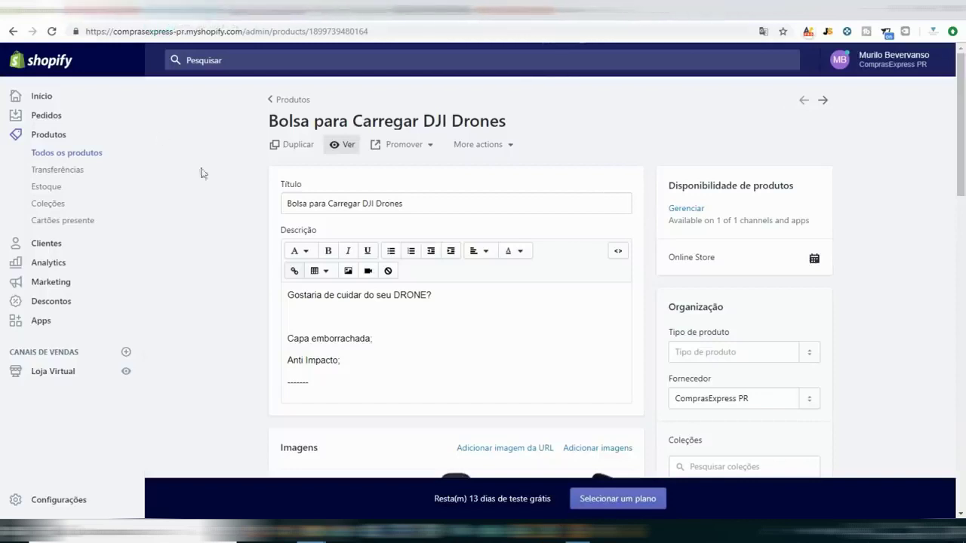
Open 'Helicopter Controle Remoto SYMA - RC W25' from Produtos and review its R$ 119.00 variants.
click(48, 136)
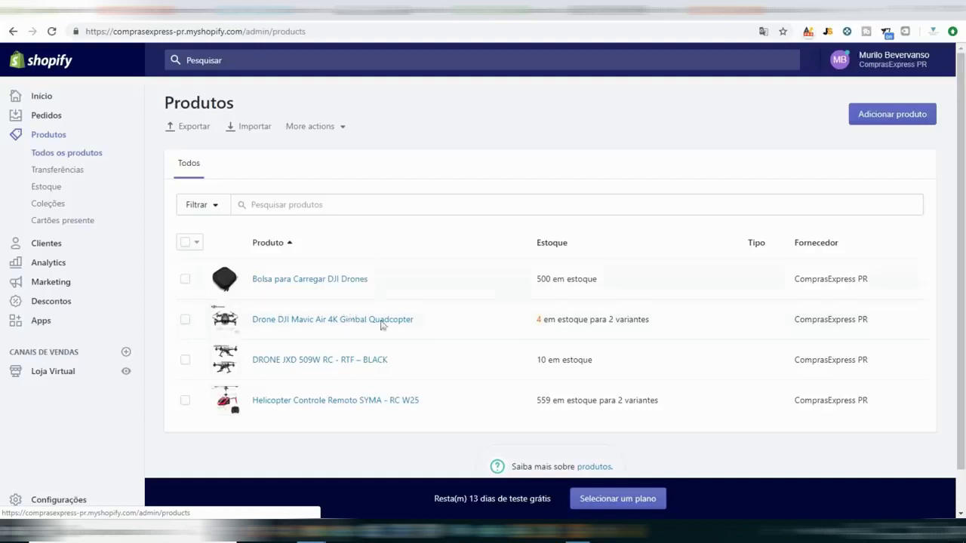
click(375, 410)
scroll(638, 174, down, 2)
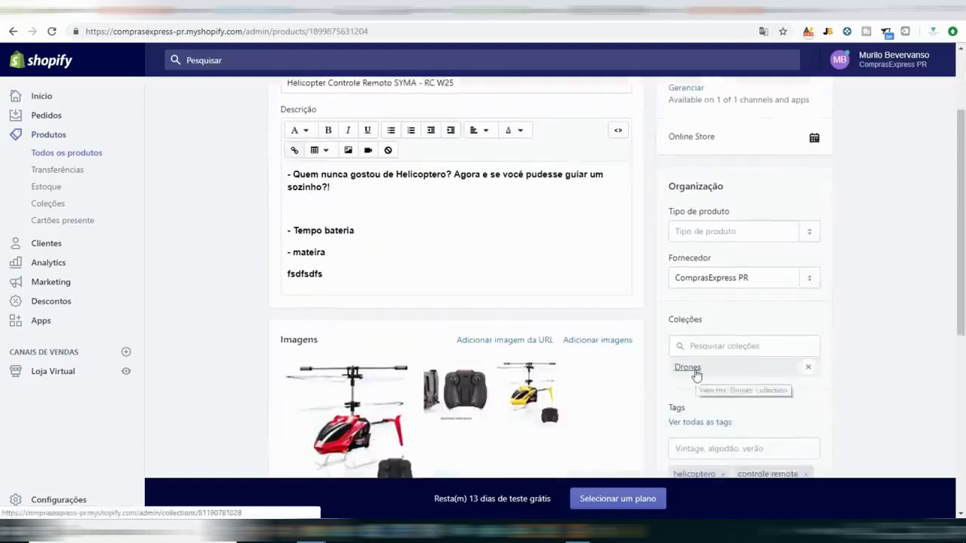
scroll(627, 273, down, 2)
scroll(630, 274, down, 6)
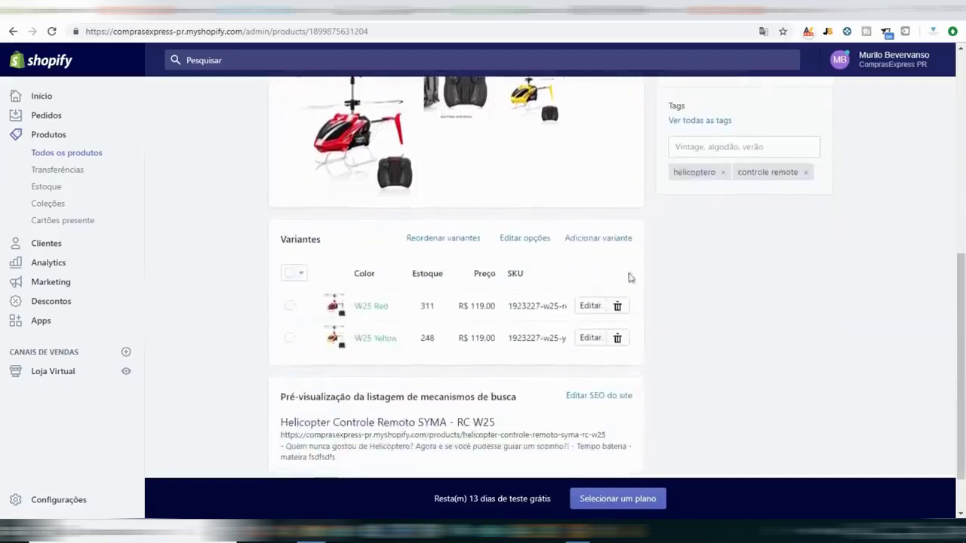
scroll(658, 371, down, 2)
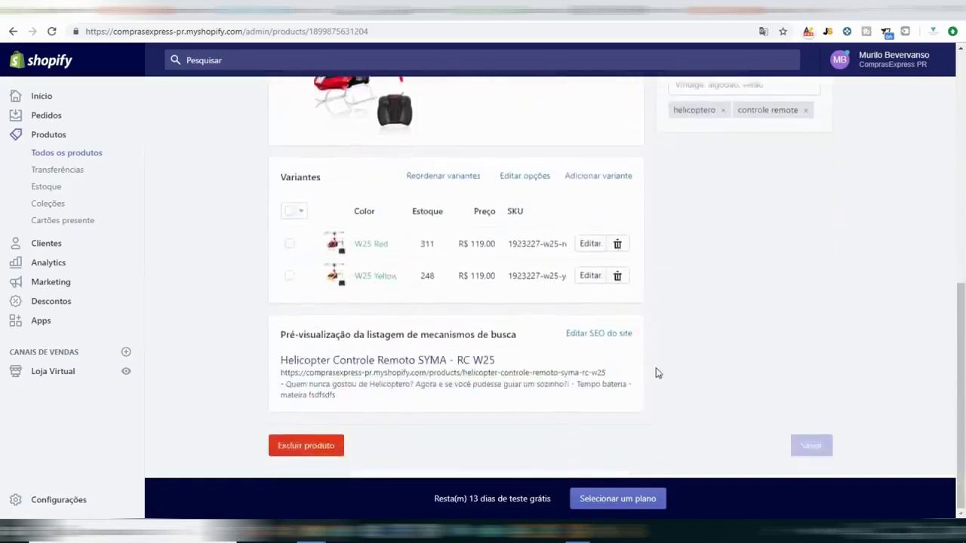
scroll(657, 370, up, 14)
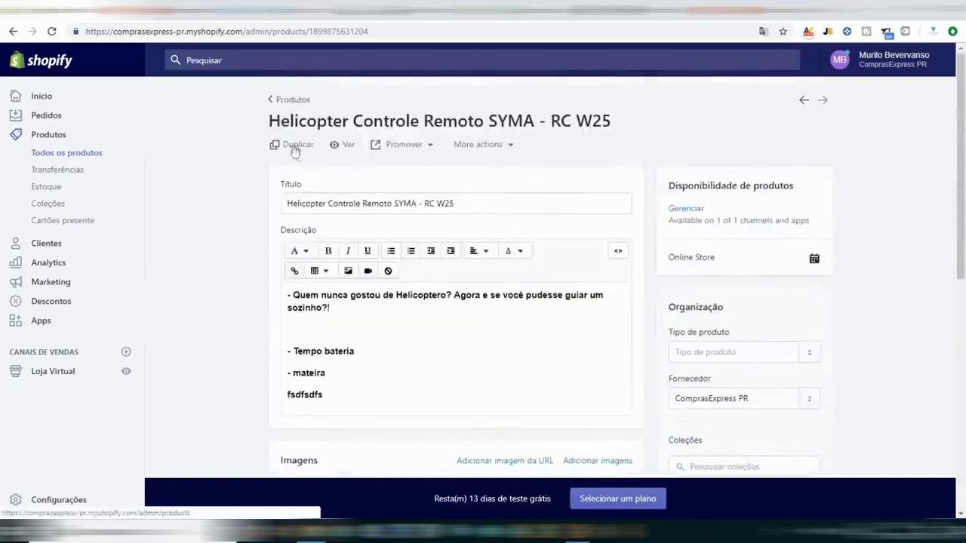
View the helicopter on the storefront and browse its remote-control and yellow photos.
click(344, 144)
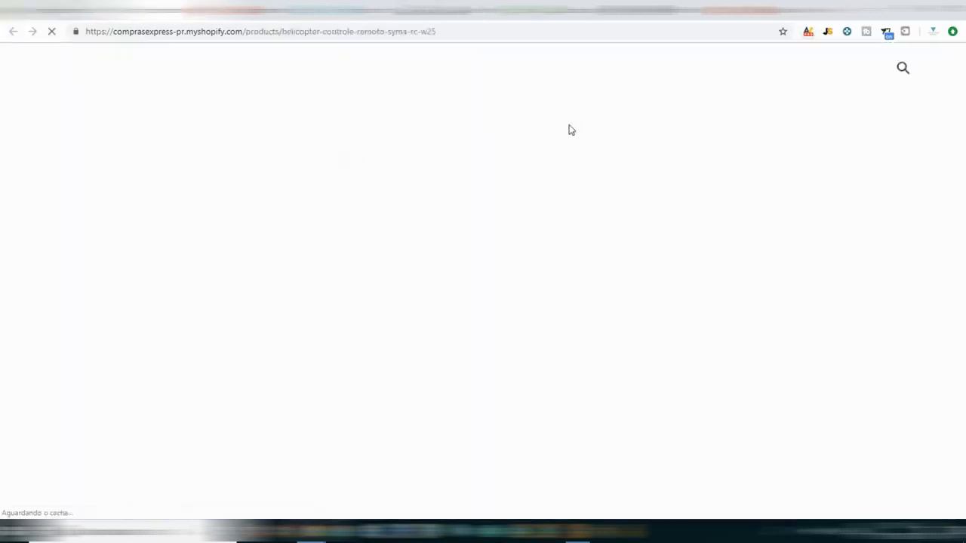
scroll(438, 276, down, 1)
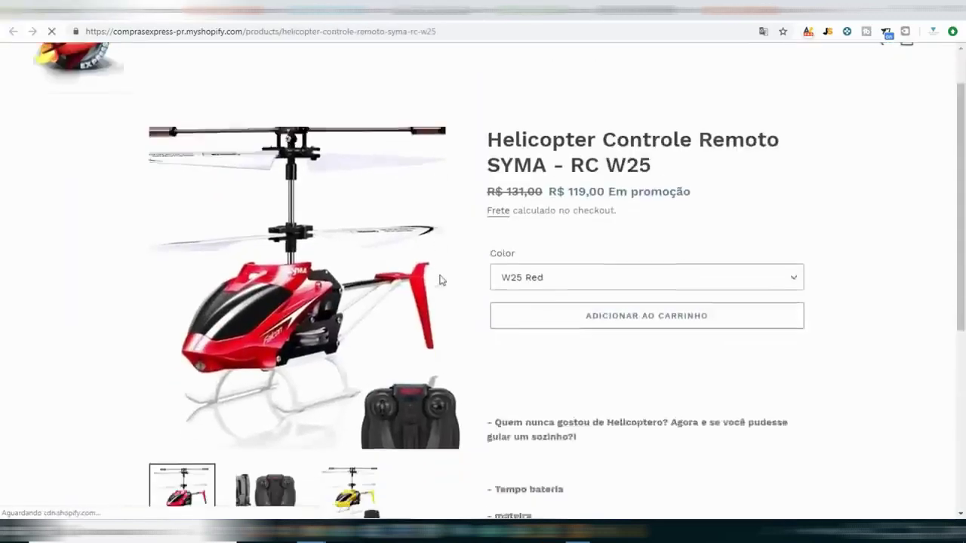
scroll(316, 151, down, 3)
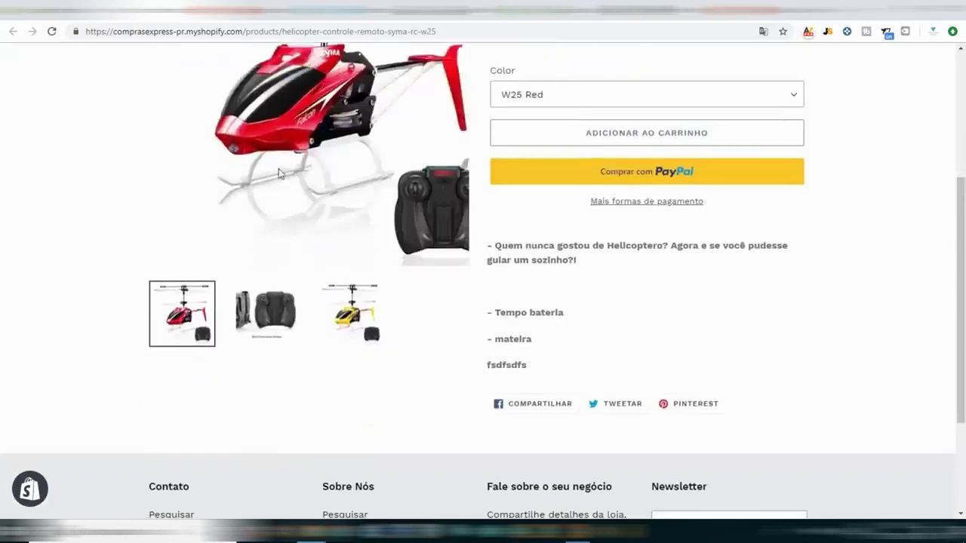
scroll(316, 151, up, 2)
click(265, 432)
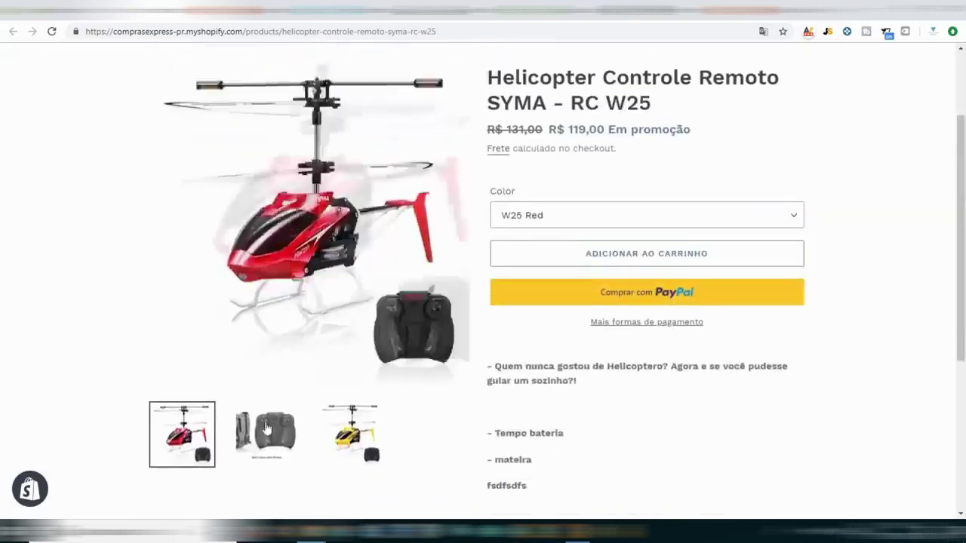
click(352, 432)
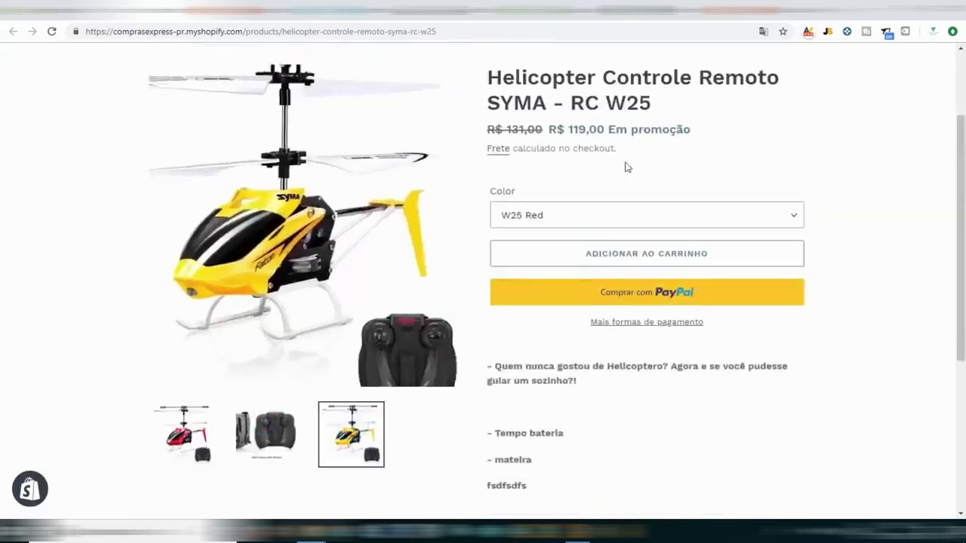
Choose the yellow Amarelo colour on the storefront product page.
click(592, 219)
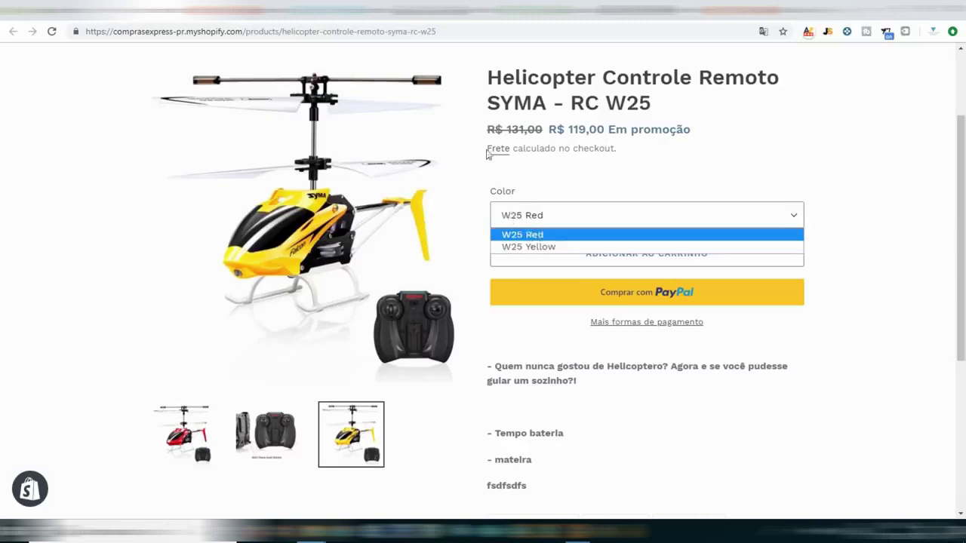
click(511, 215)
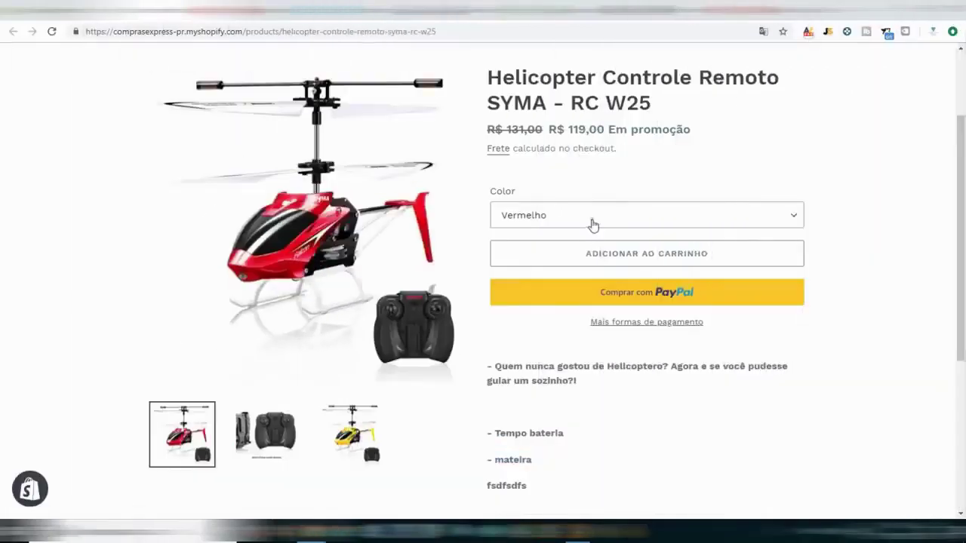
click(592, 219)
click(570, 248)
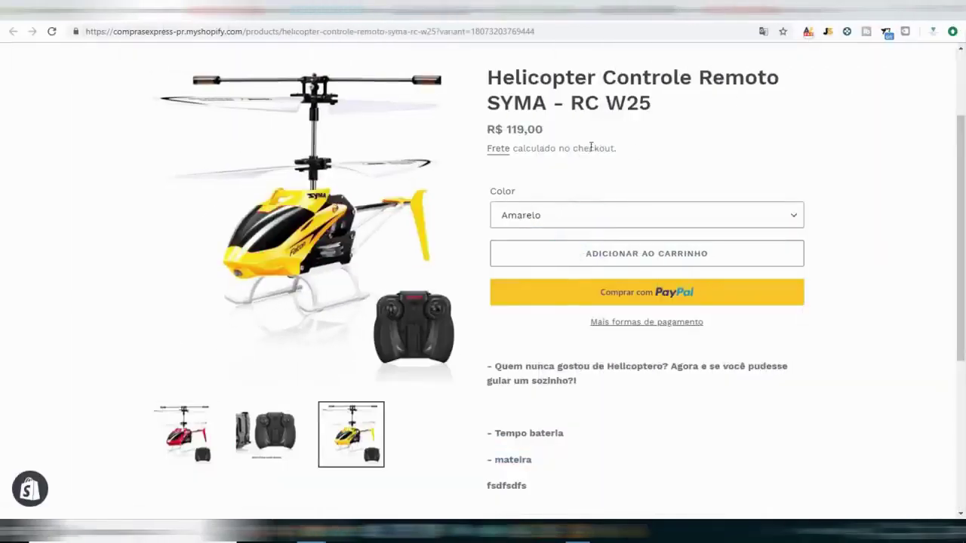
scroll(555, 149, up, 2)
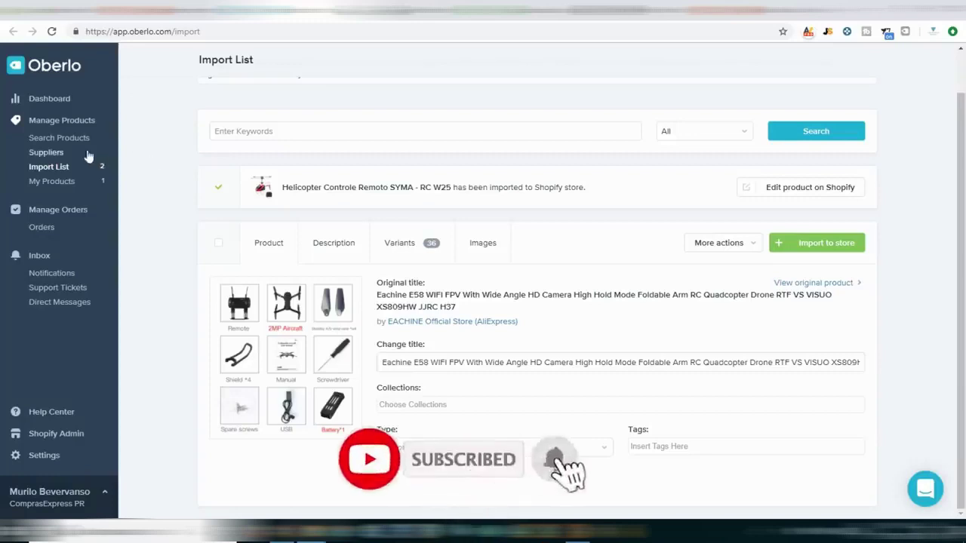
Make ePacket the default shipping method in Oberlo's supplier settings.
click(45, 457)
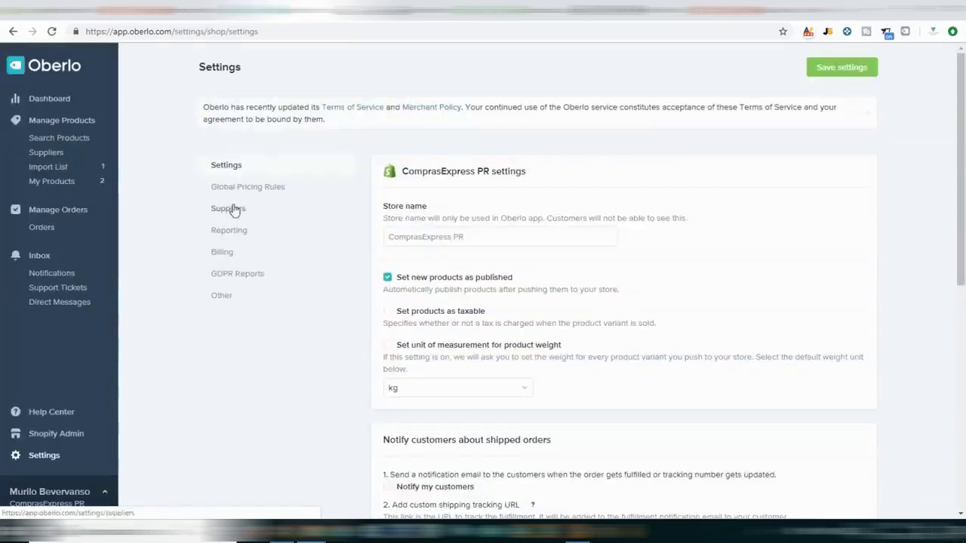
click(234, 208)
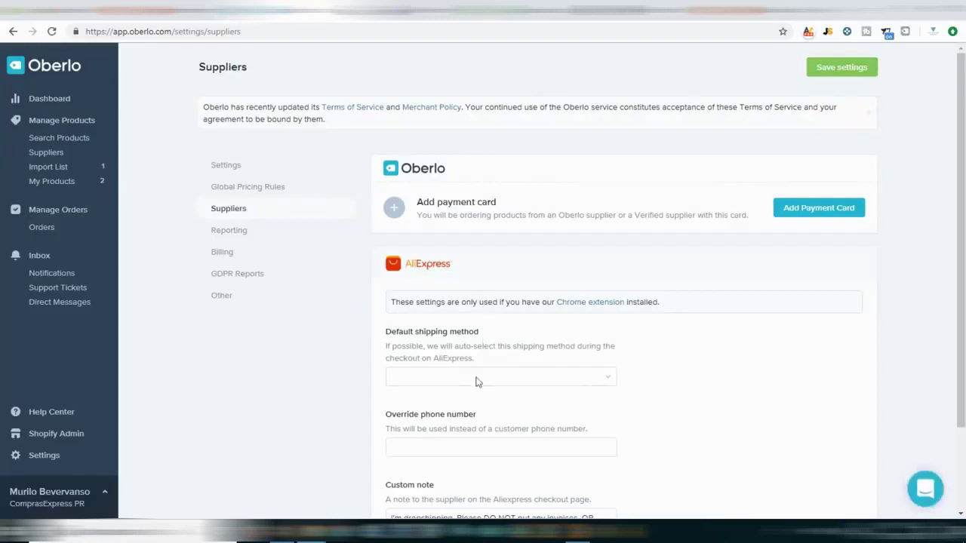
scroll(538, 261, down, 3)
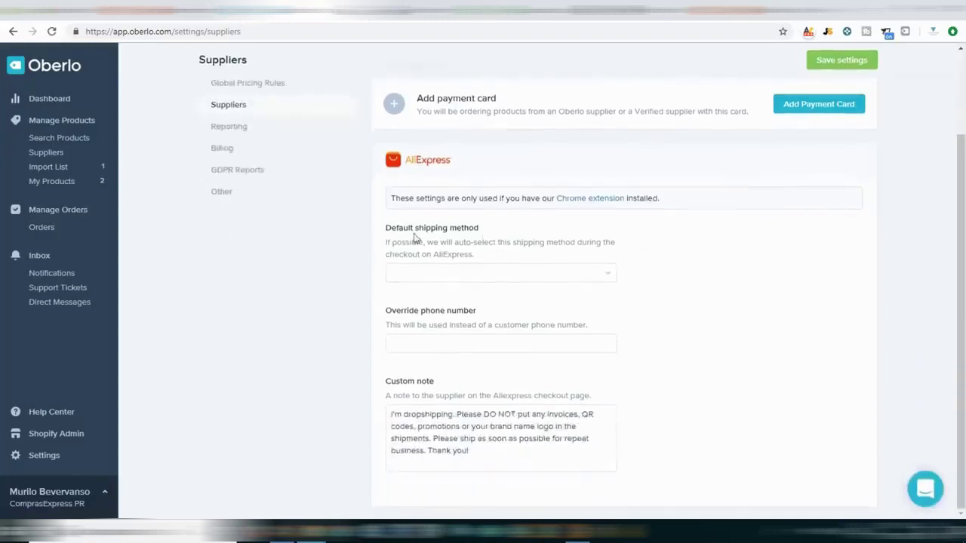
click(460, 275)
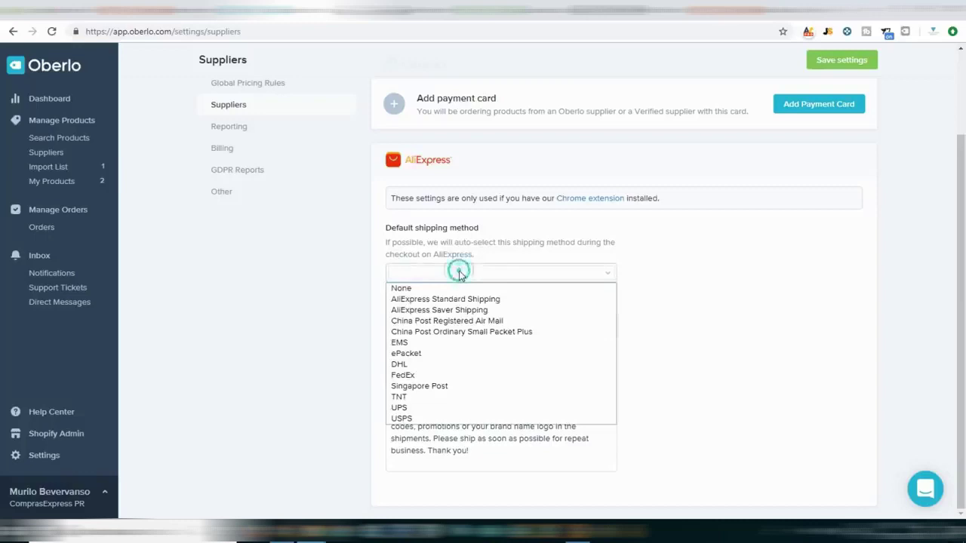
click(438, 361)
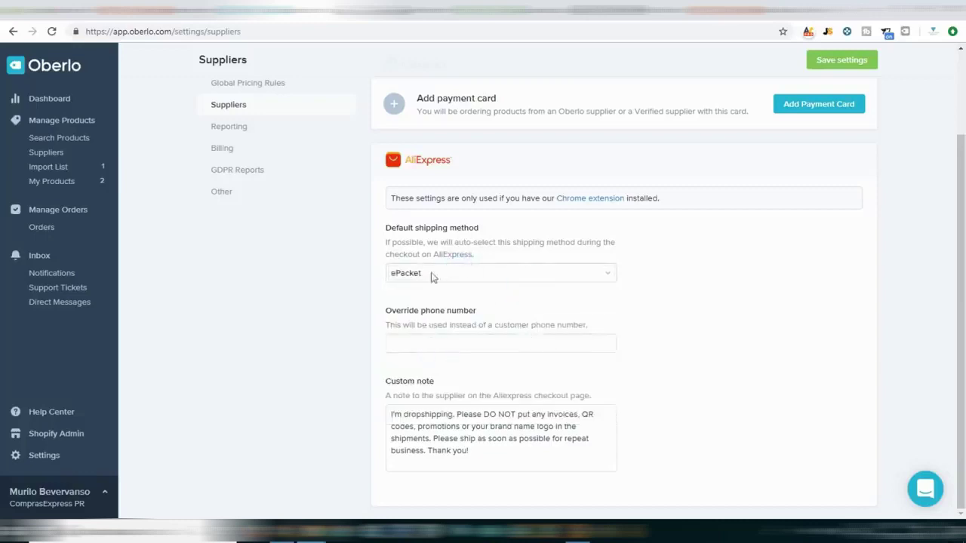
Enter the override phone number and save the supplier settings.
triple_click(406, 312)
click(427, 340)
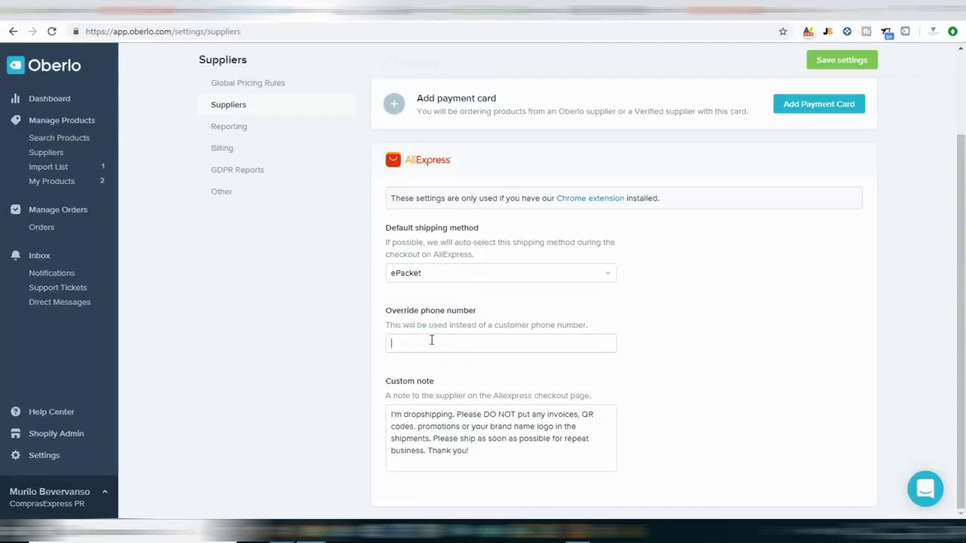
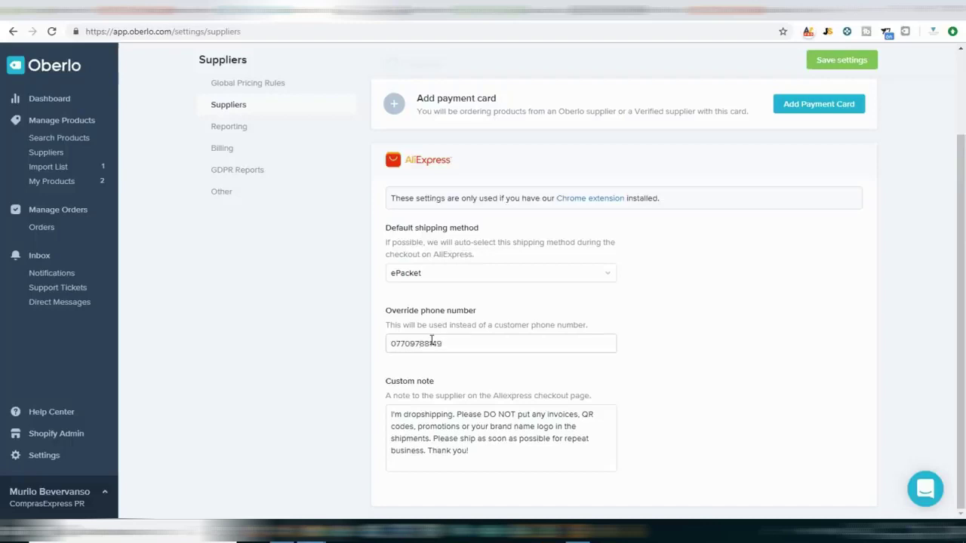
click(616, 347)
click(615, 336)
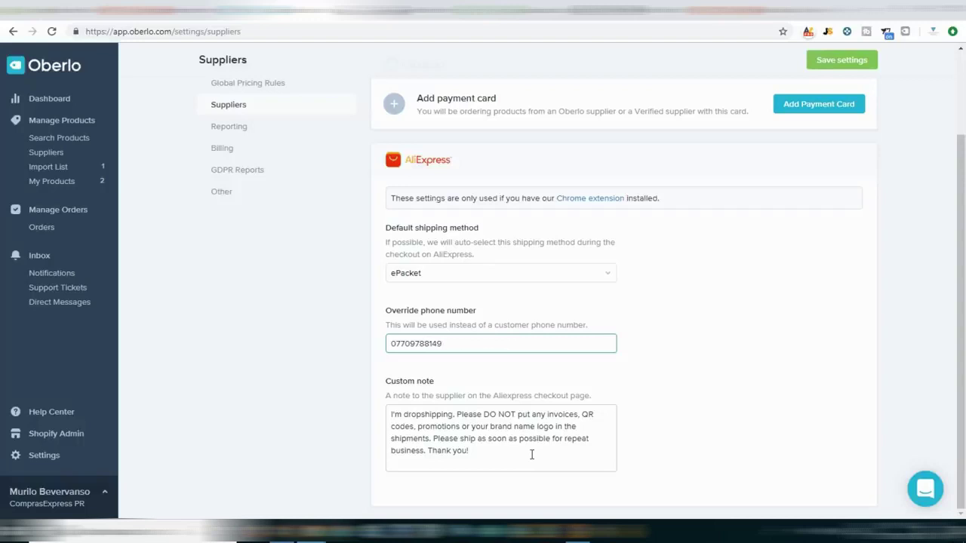
click(823, 60)
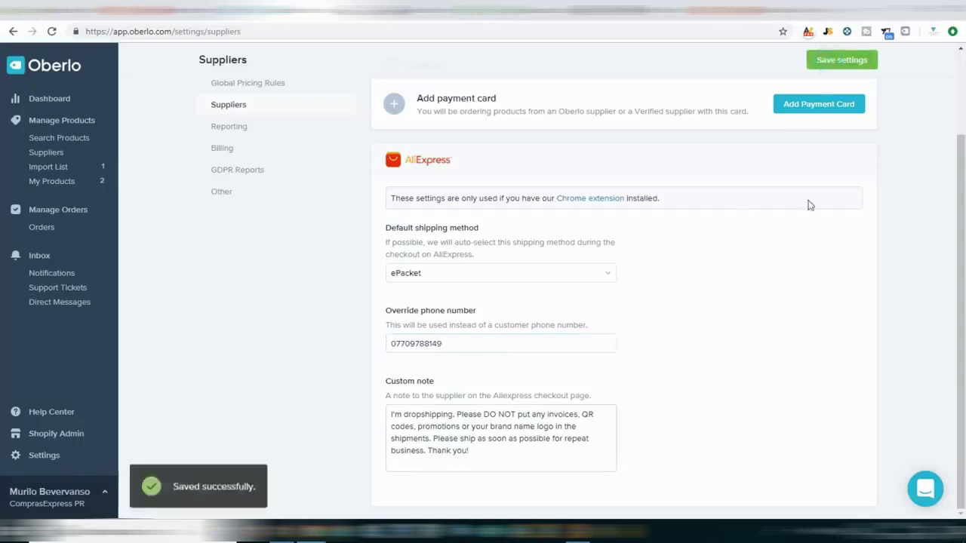
Turn on shipping notification emails to customers in Oberlo's general settings.
click(225, 194)
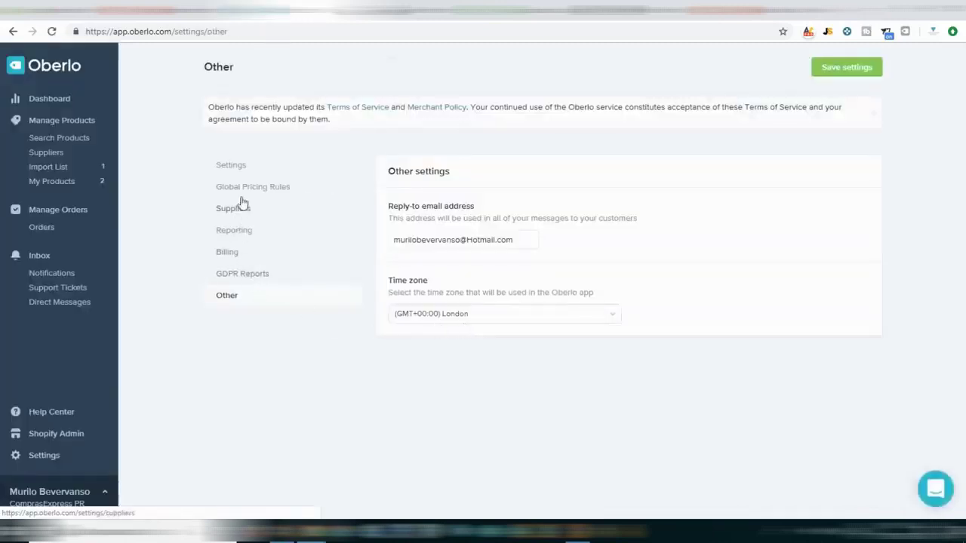
click(234, 167)
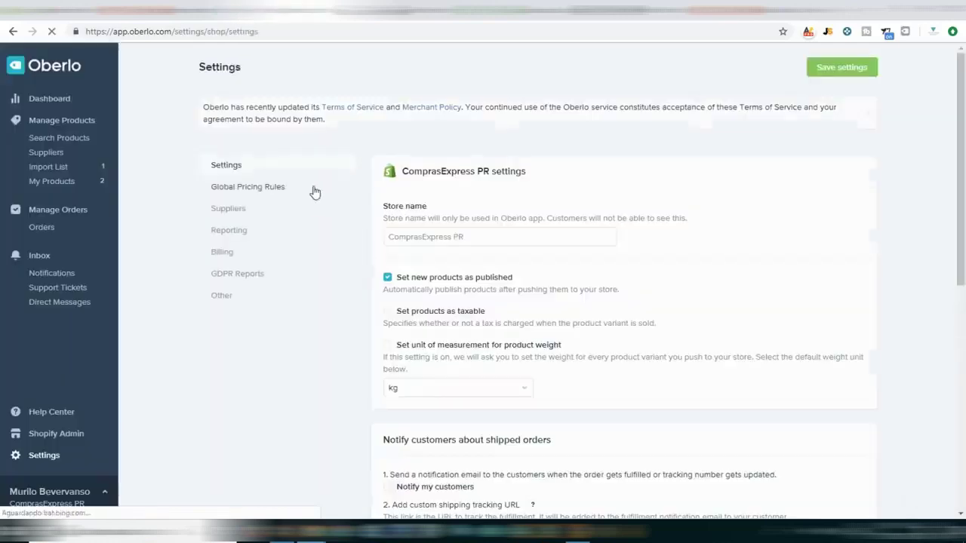
scroll(334, 220, down, 4)
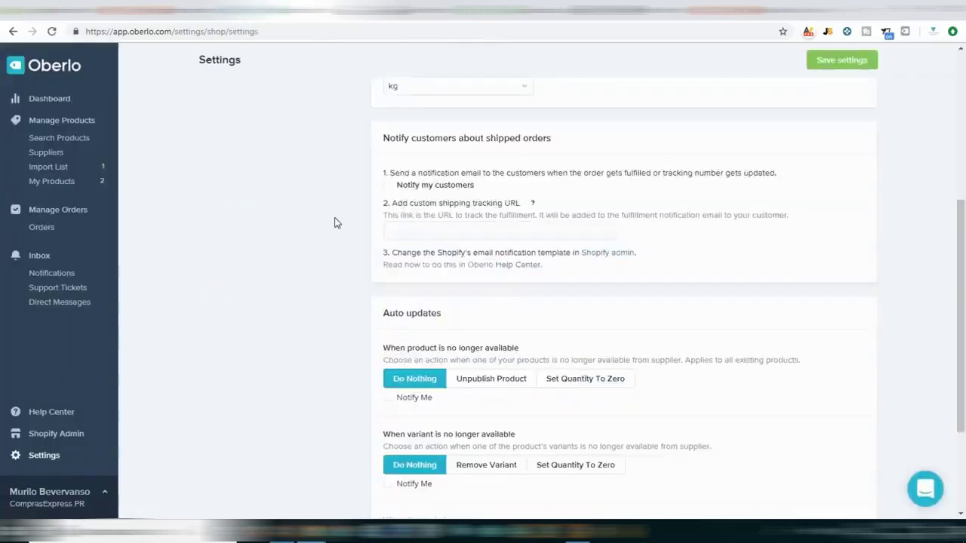
scroll(334, 222, up, 4)
scroll(334, 222, down, 2)
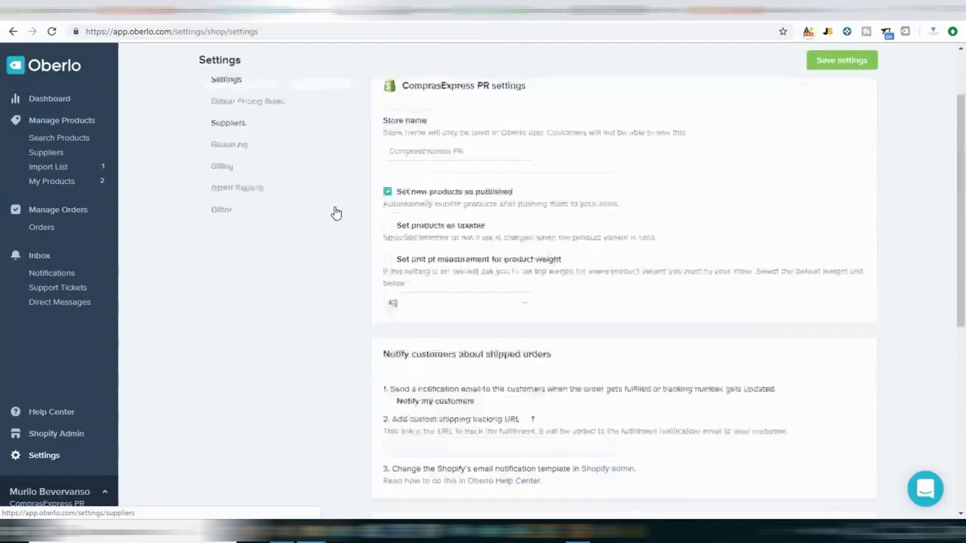
scroll(344, 204, down, 2)
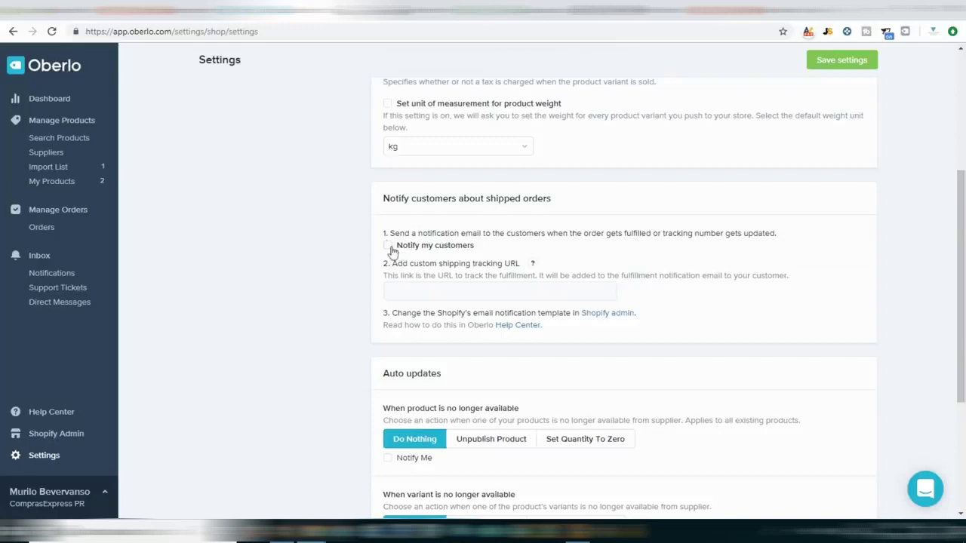
click(388, 245)
Set auto updates to unpublish products, remove variants, update prices and inventory automatically, then save.
scroll(477, 360, down, 3)
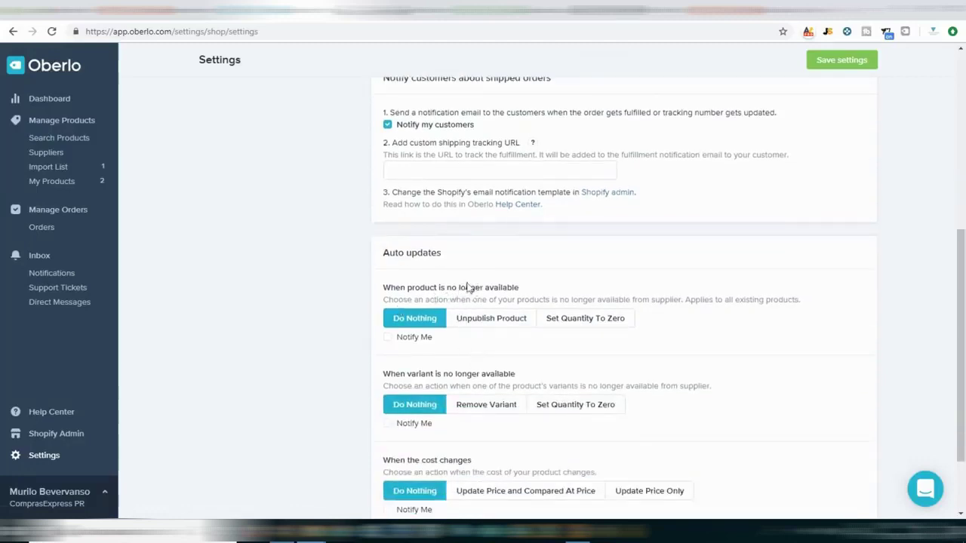
click(488, 320)
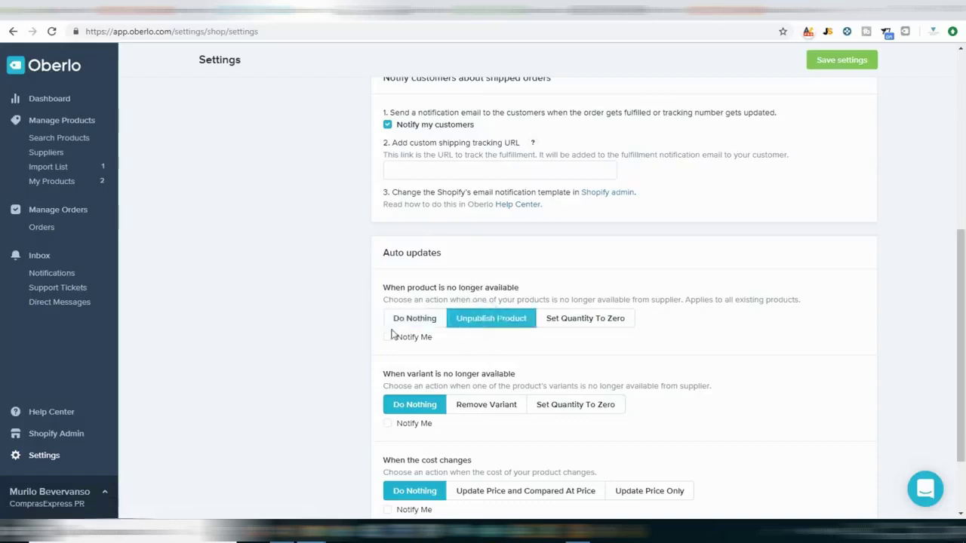
scroll(383, 354, up, 1)
scroll(383, 354, down, 2)
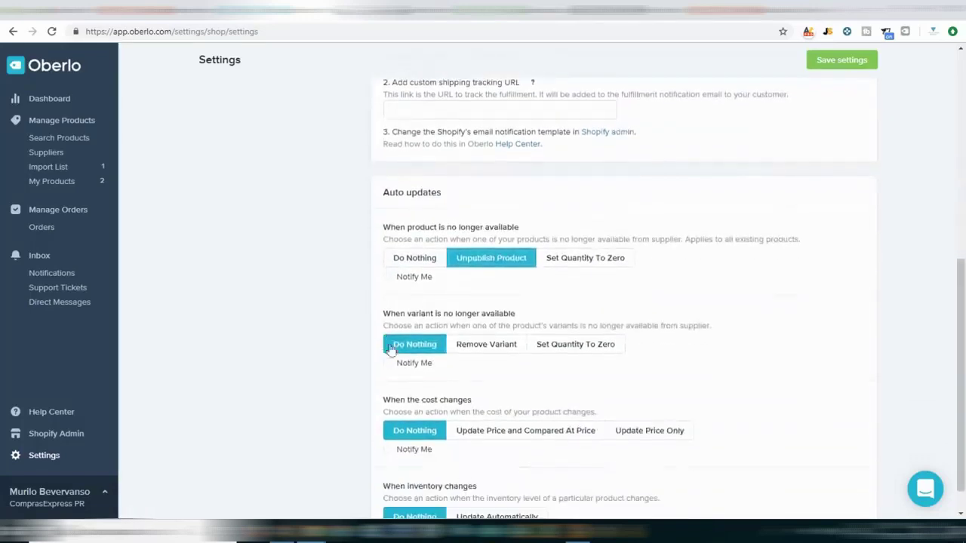
click(480, 342)
scroll(358, 364, down, 1)
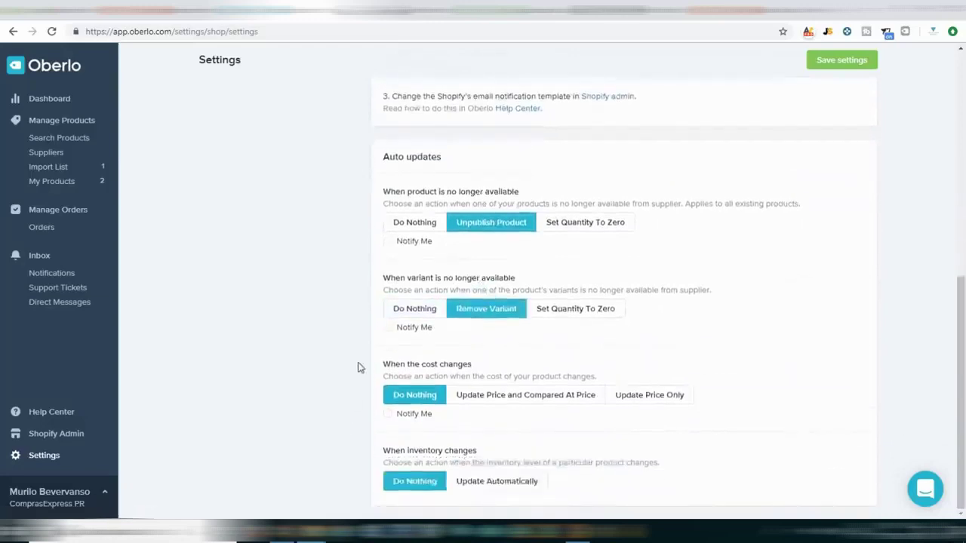
click(530, 402)
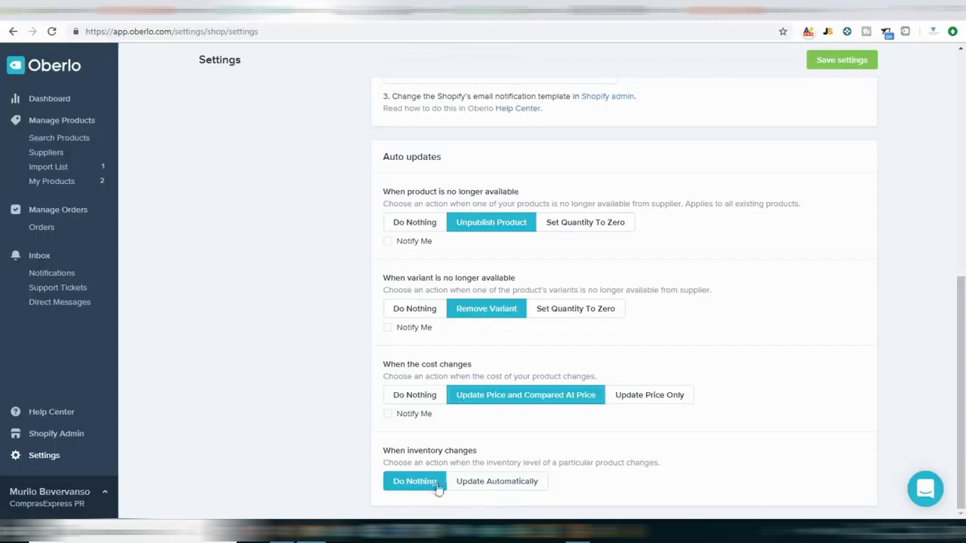
click(491, 485)
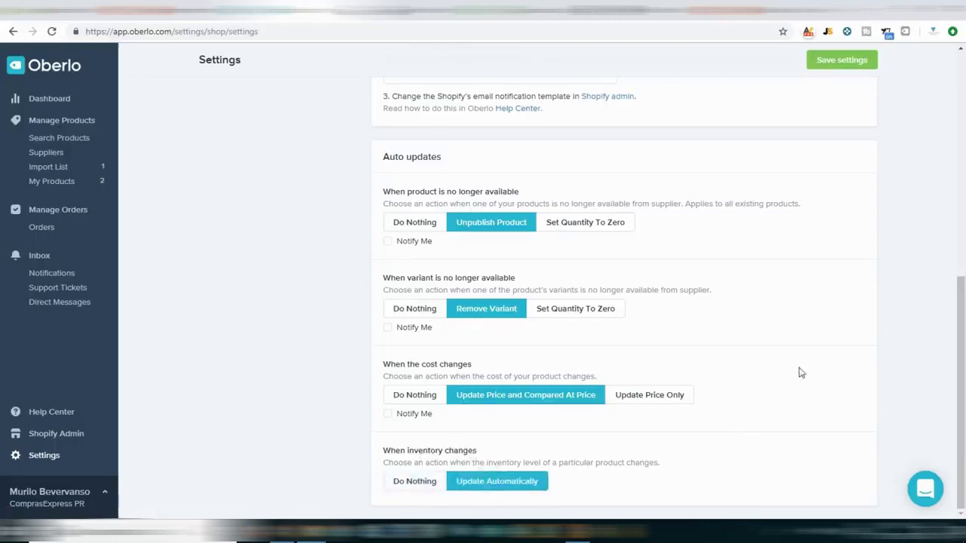
click(868, 62)
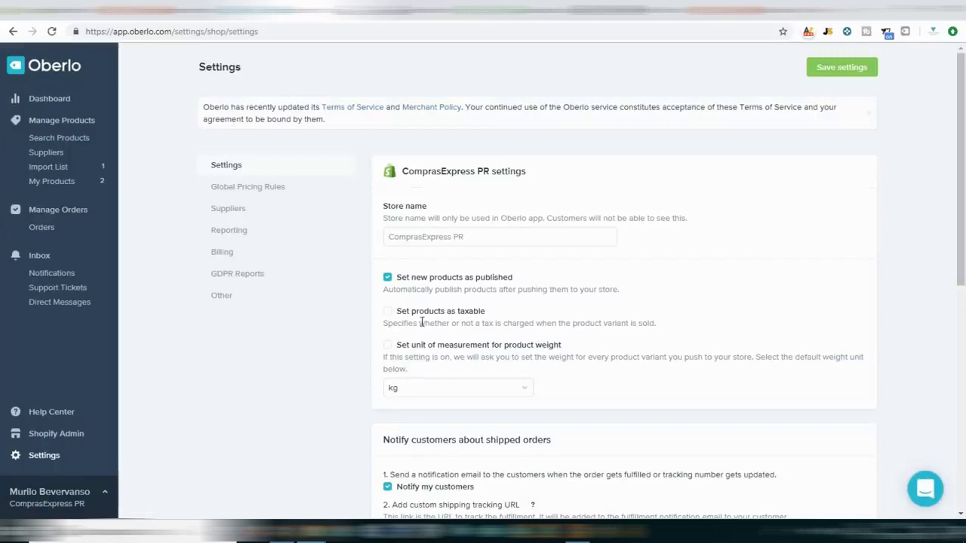
Open the Add Payment Card form in Suppliers settings and close it without adding a card.
click(237, 210)
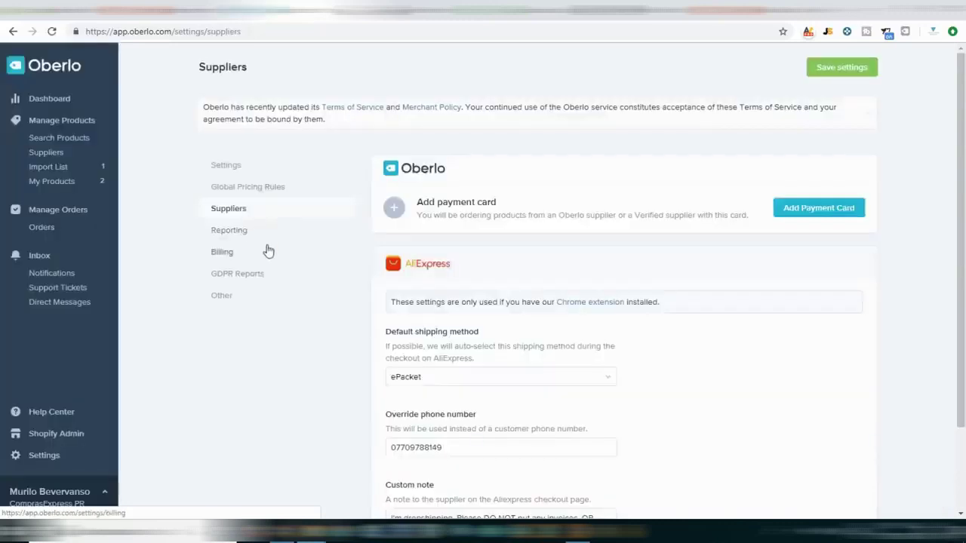
click(820, 208)
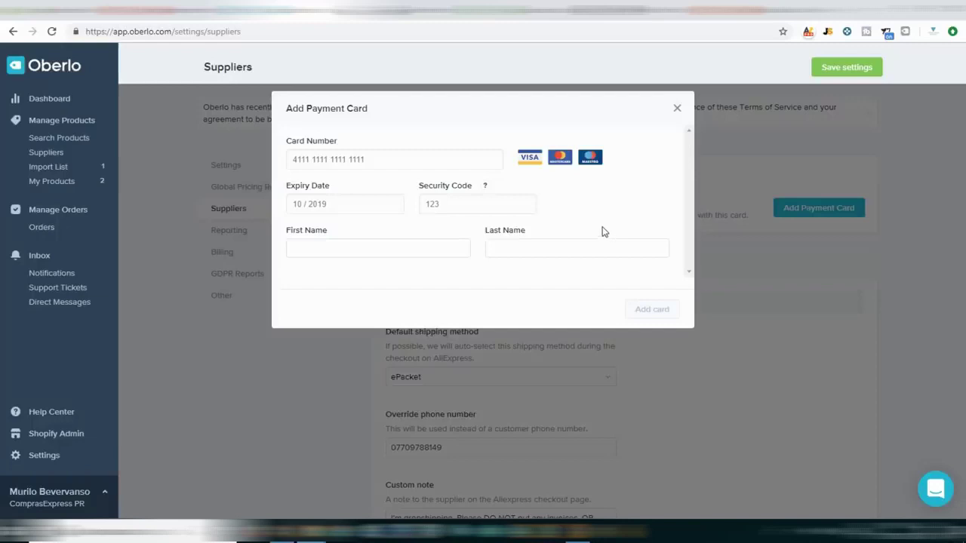
click(677, 107)
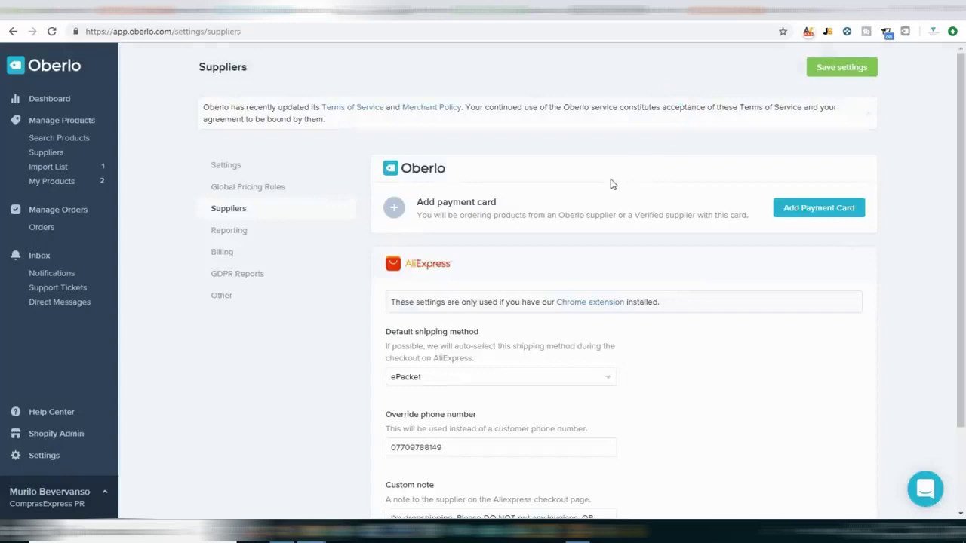
Look through Oberlo's reporting, billing and other settings, save them, then go to the imported products list.
scroll(484, 233, down, 2)
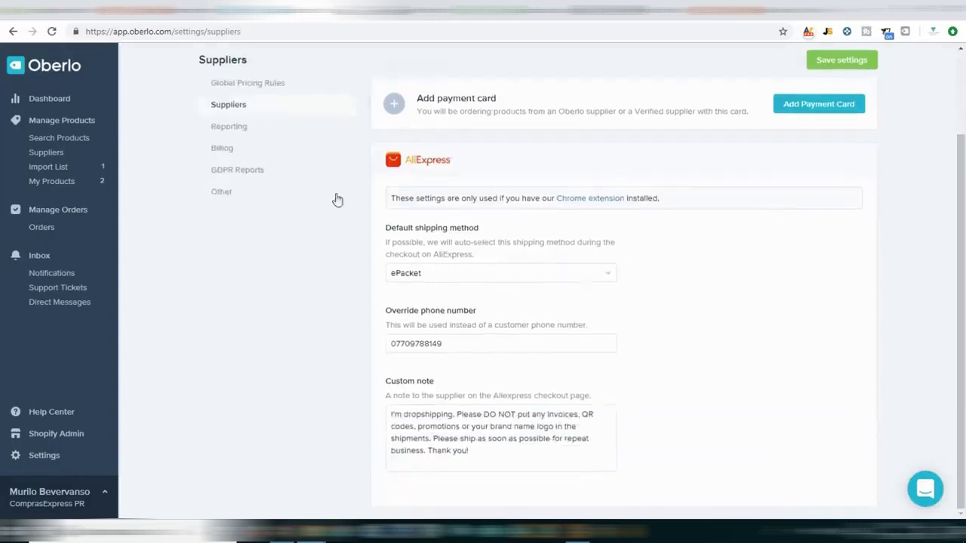
click(218, 129)
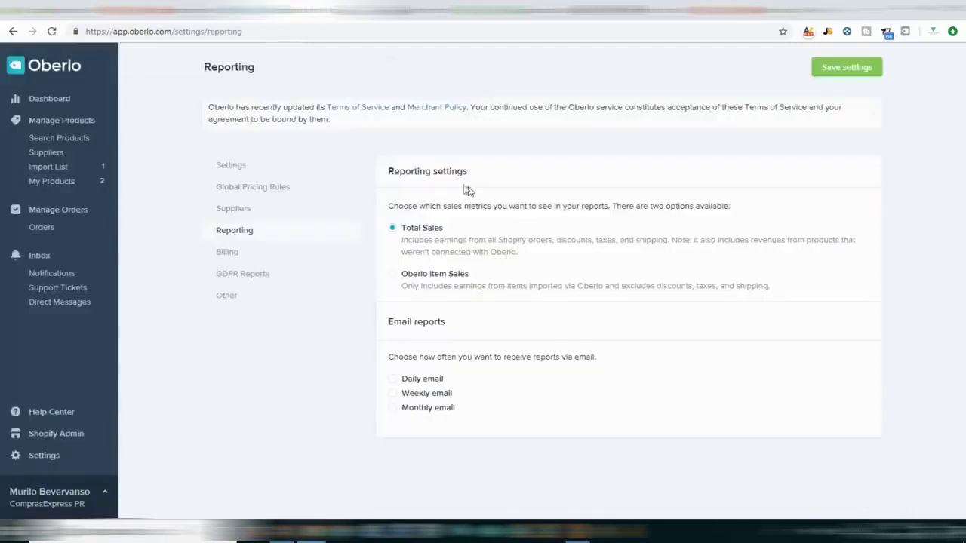
click(233, 257)
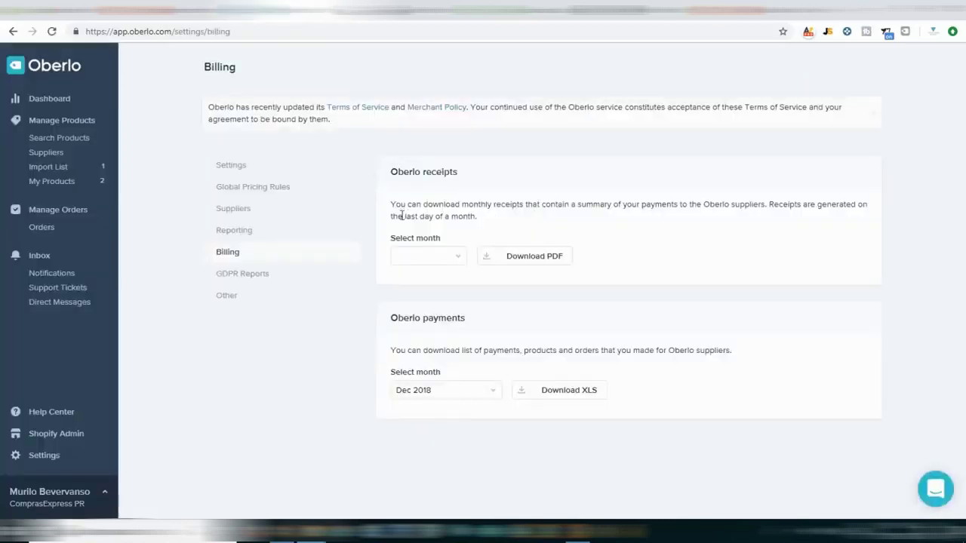
click(235, 296)
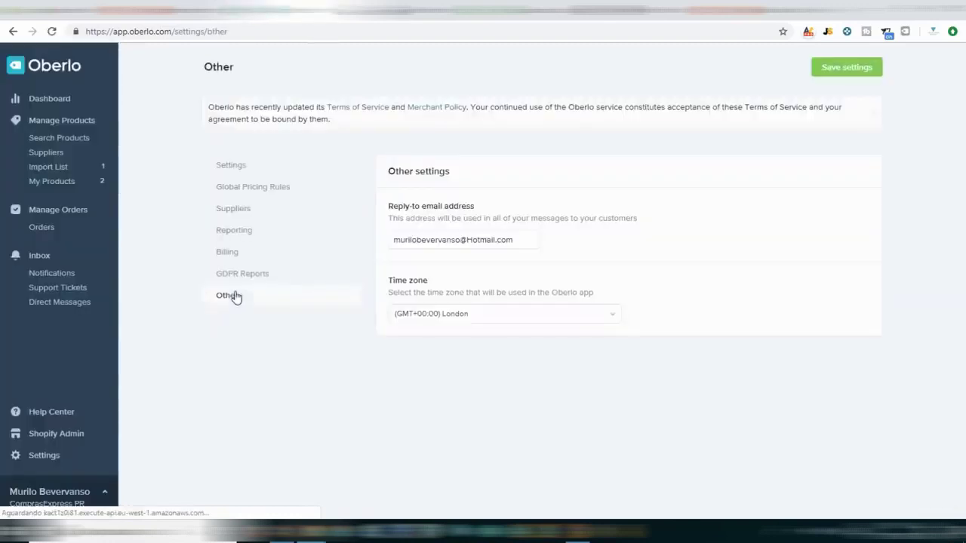
click(848, 67)
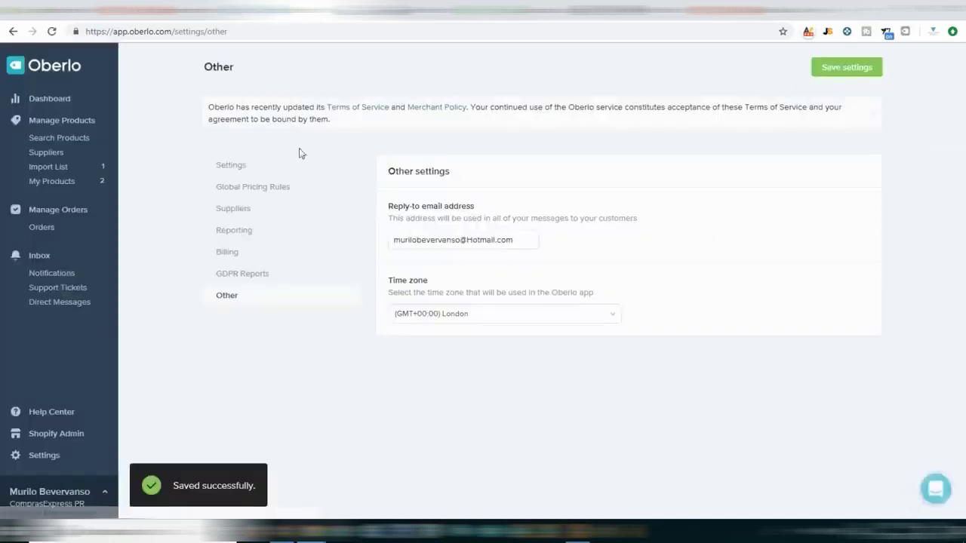
click(51, 184)
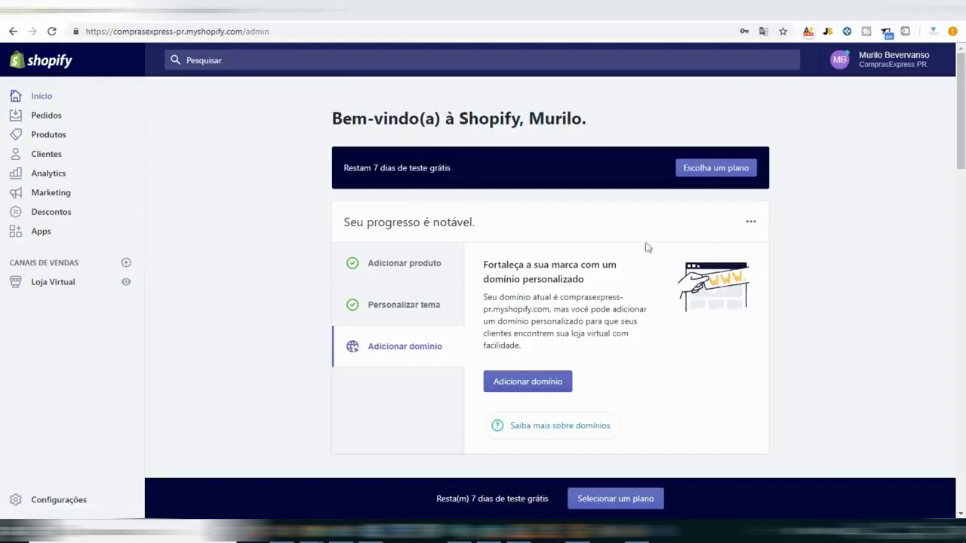
Compare store plans, noting Basic's 2.0% versus Advanced's 0.5% transaction fee.
click(714, 169)
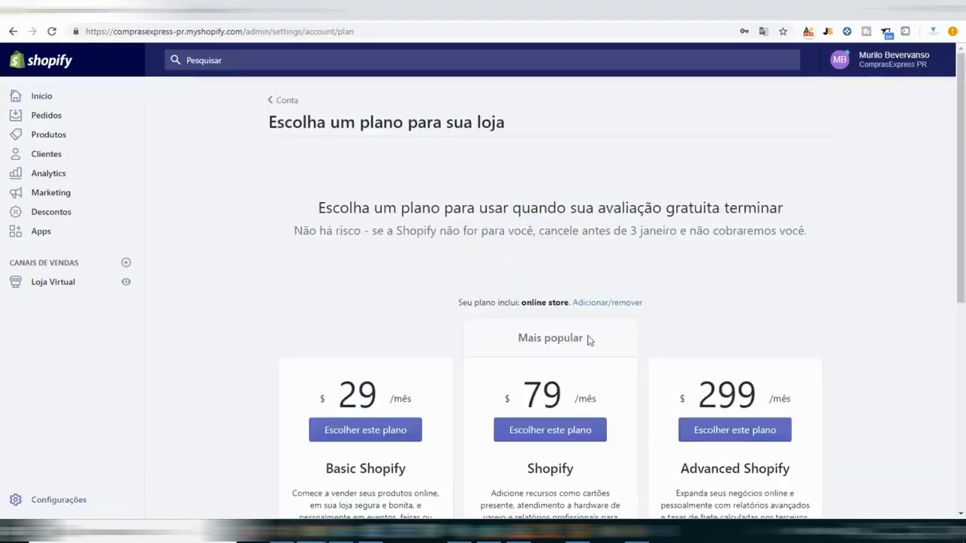
scroll(590, 340, down, 3)
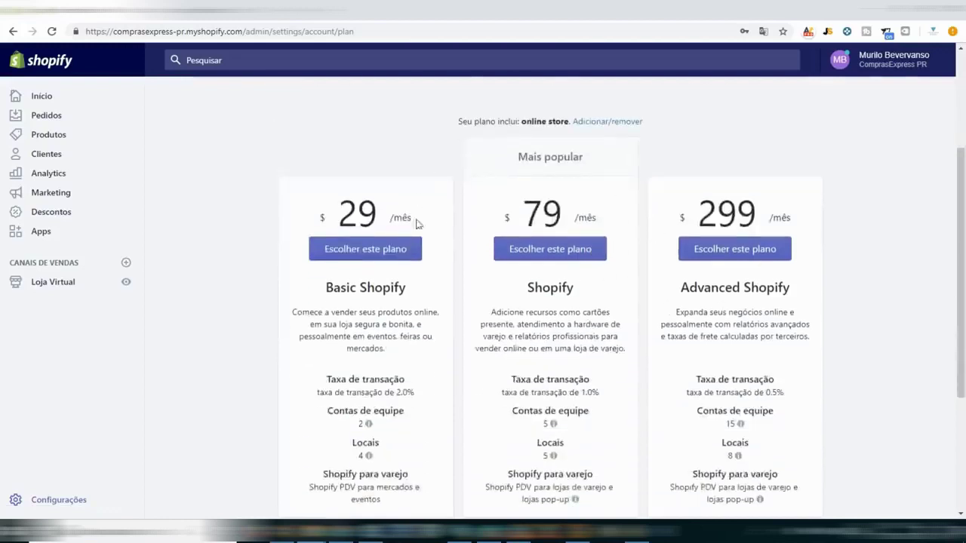
click(363, 257)
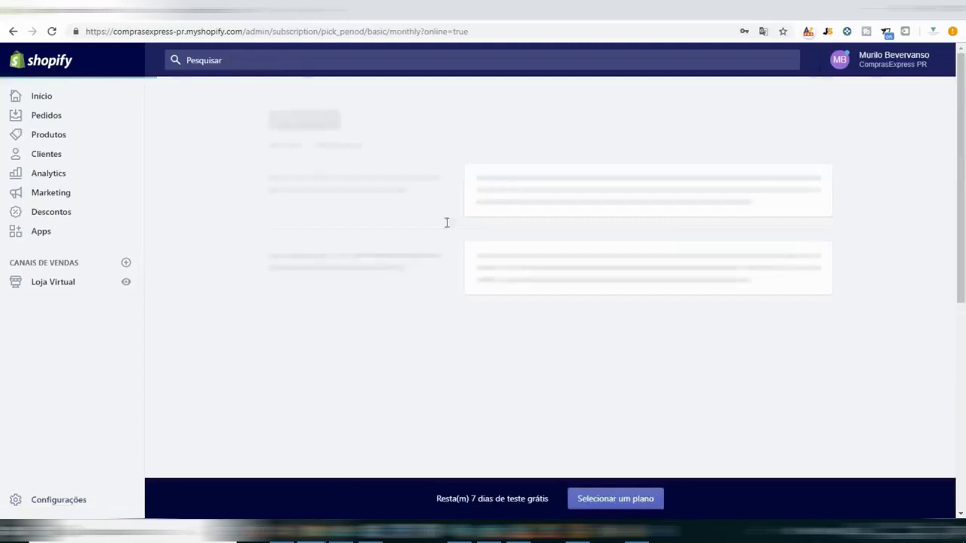
click(12, 31)
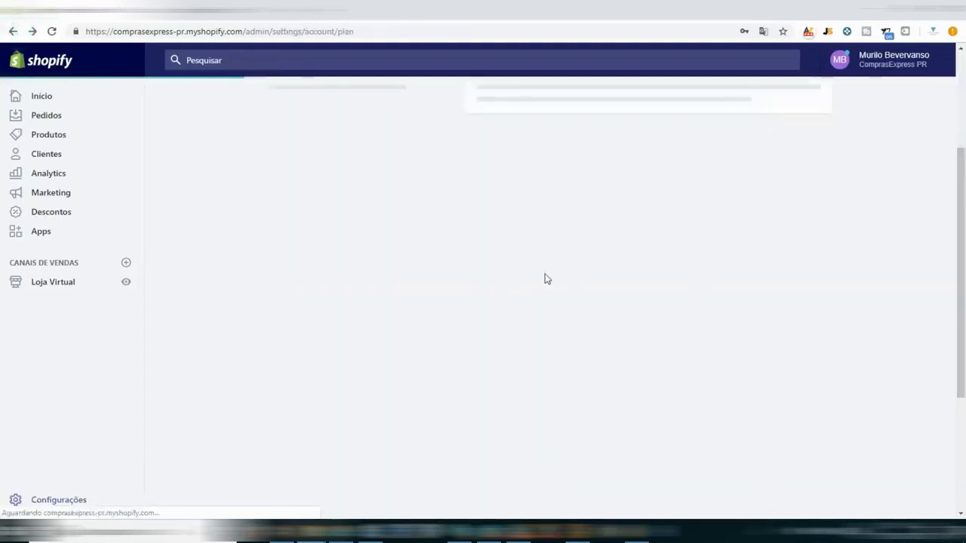
scroll(420, 294, down, 2)
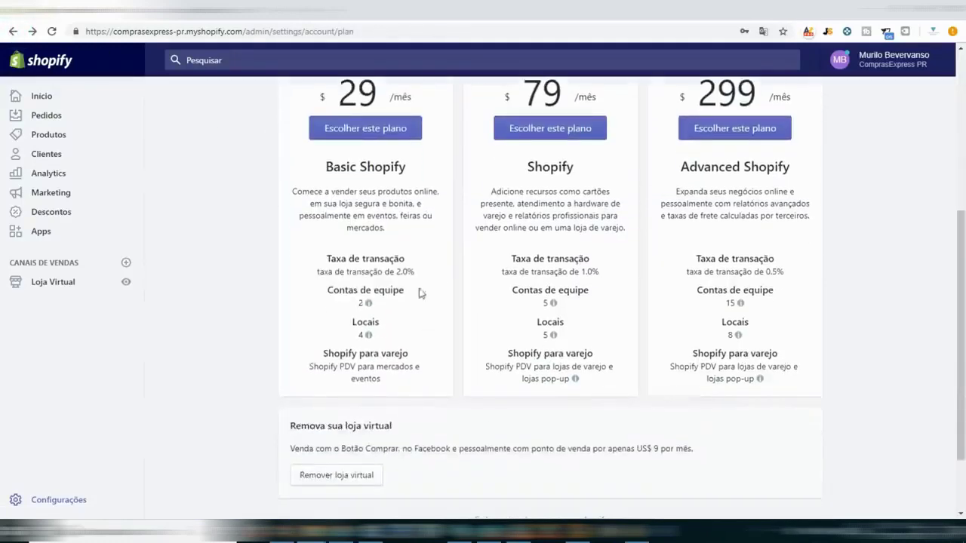
triple_click(410, 272)
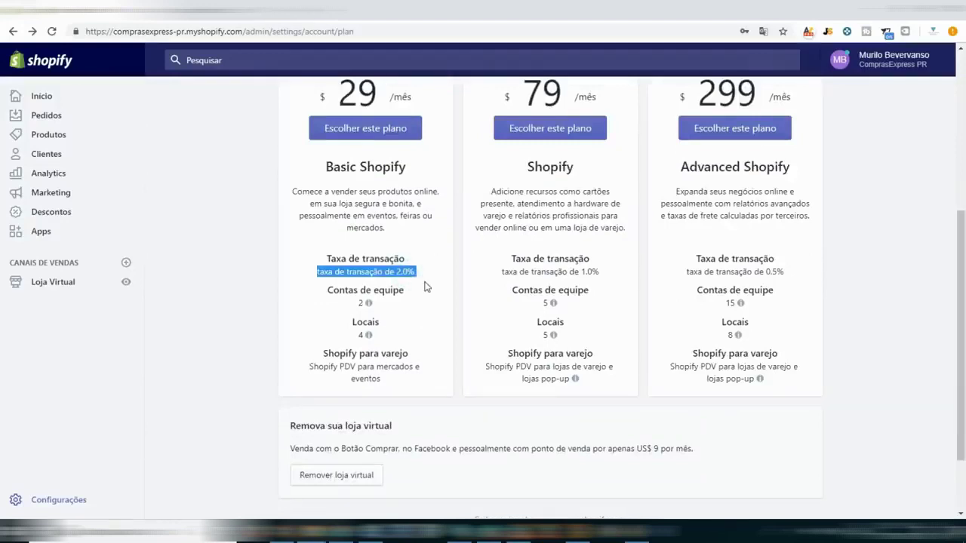
mouse_move(369, 304)
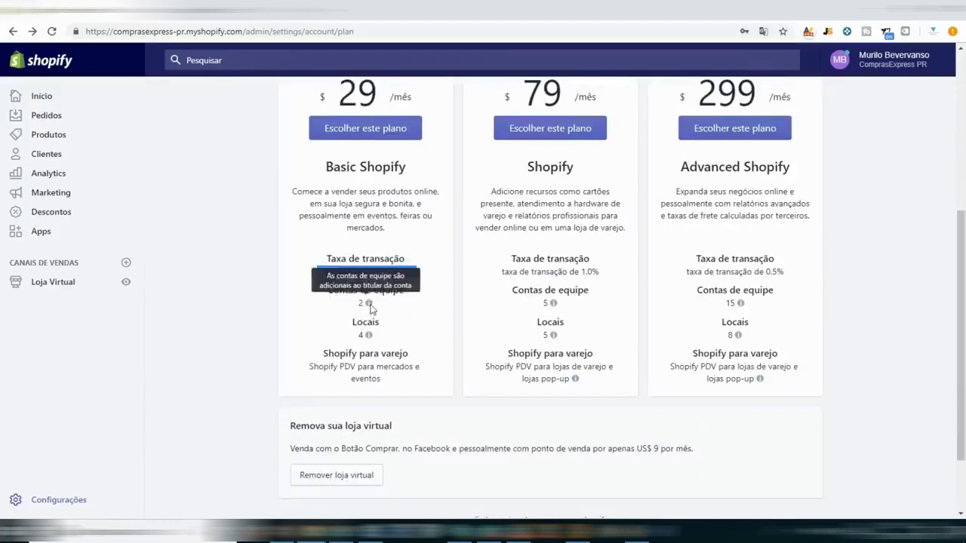
mouse_move(370, 336)
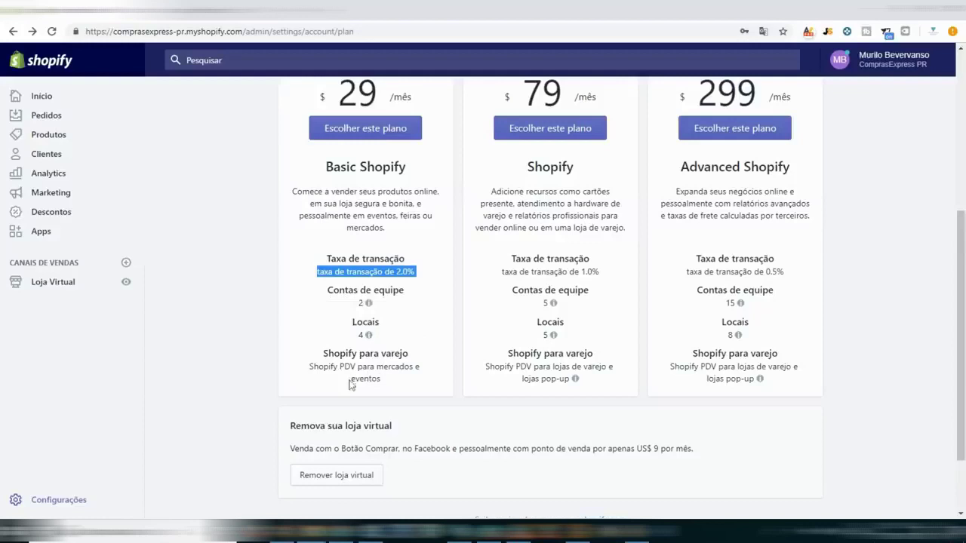
scroll(441, 372, down, 1)
scroll(503, 357, up, 1)
triple_click(774, 272)
scroll(565, 245, up, 4)
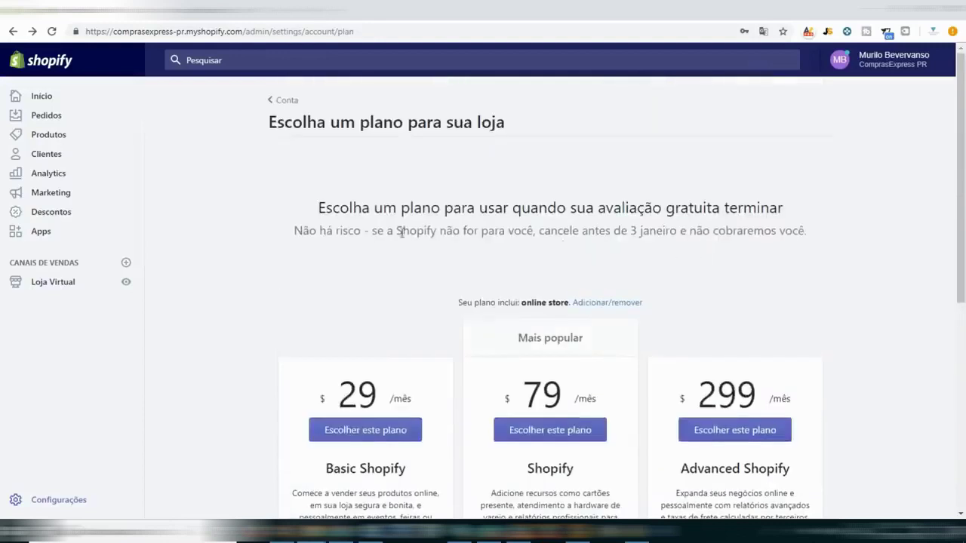
scroll(352, 376, down, 2)
Choose Basic Shopify and start it at $29.00 USD every 30 days.
click(370, 310)
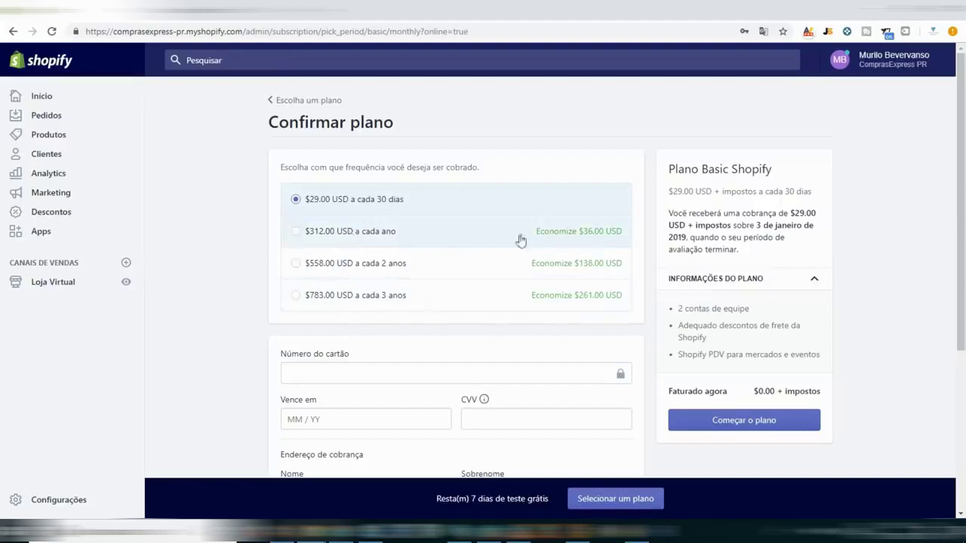
scroll(626, 272, down, 4)
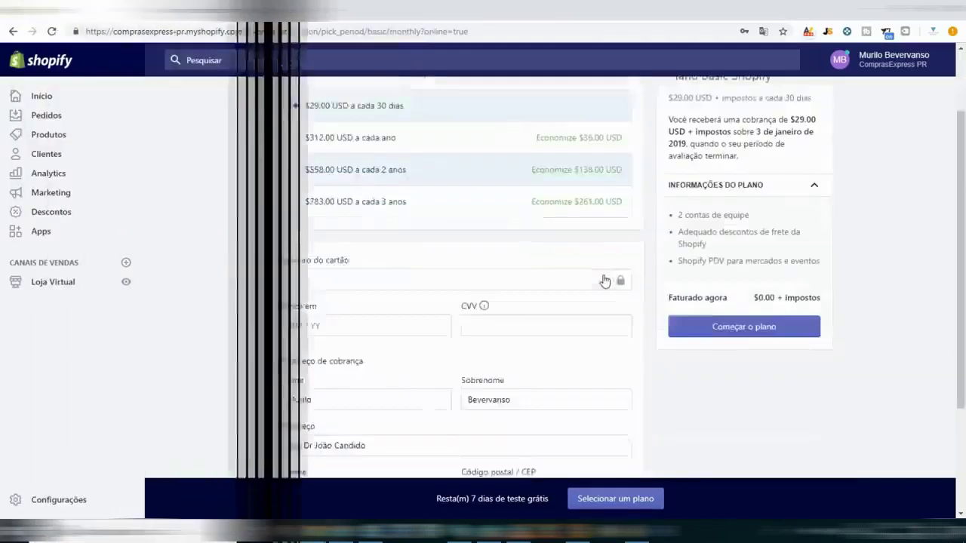
scroll(700, 383, up, 4)
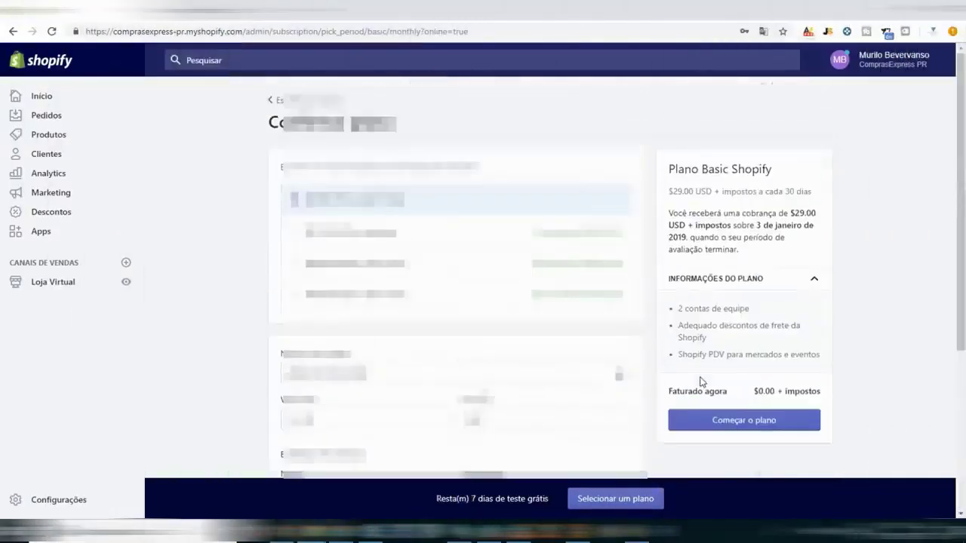
scroll(847, 214, down, 4)
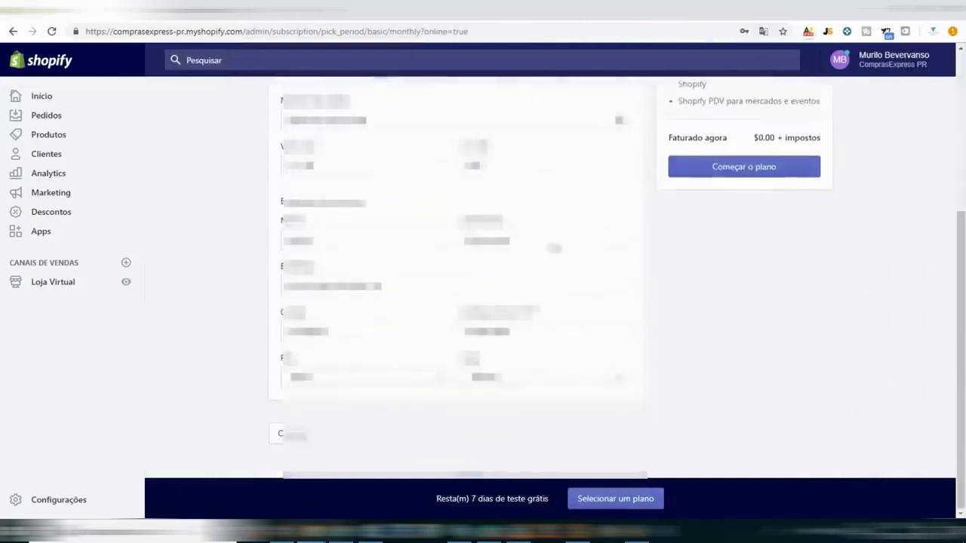
click(763, 172)
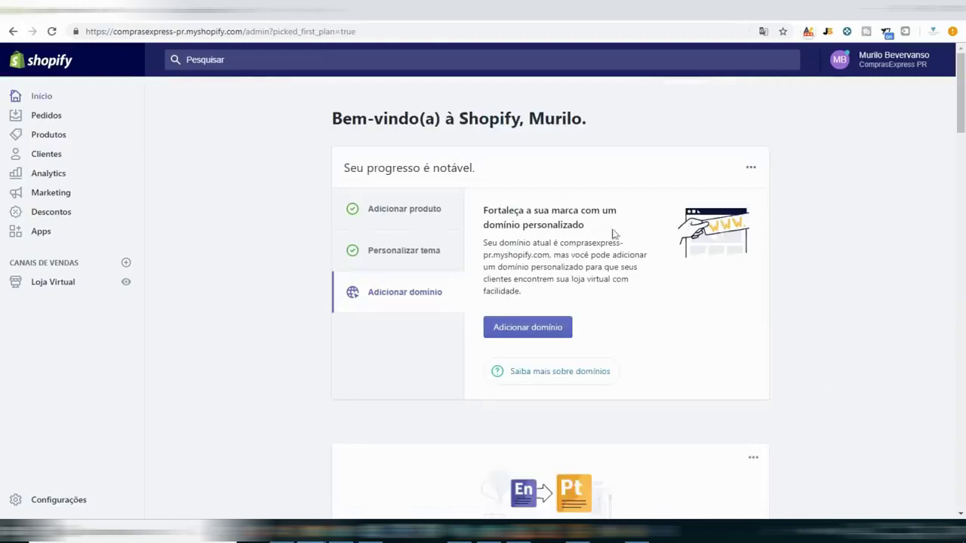
Reload the admin home page and scroll down to the storefront password notice.
scroll(682, 326, down, 6)
scroll(671, 309, up, 6)
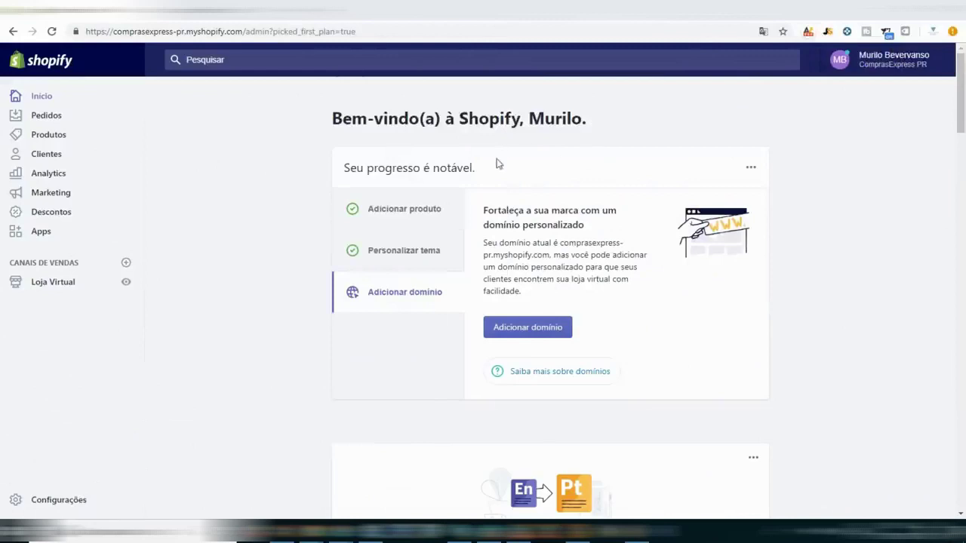
click(39, 96)
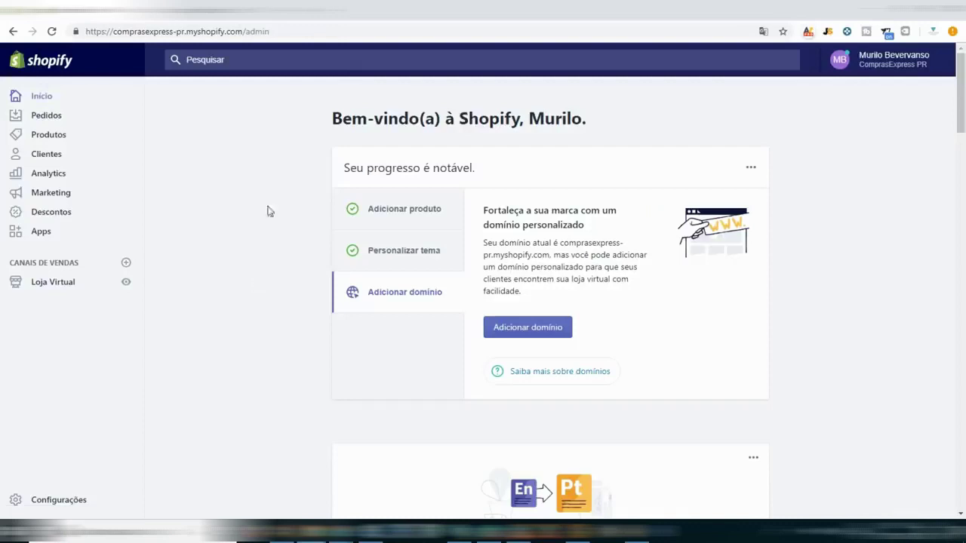
scroll(264, 210, down, 4)
scroll(264, 210, down, 9)
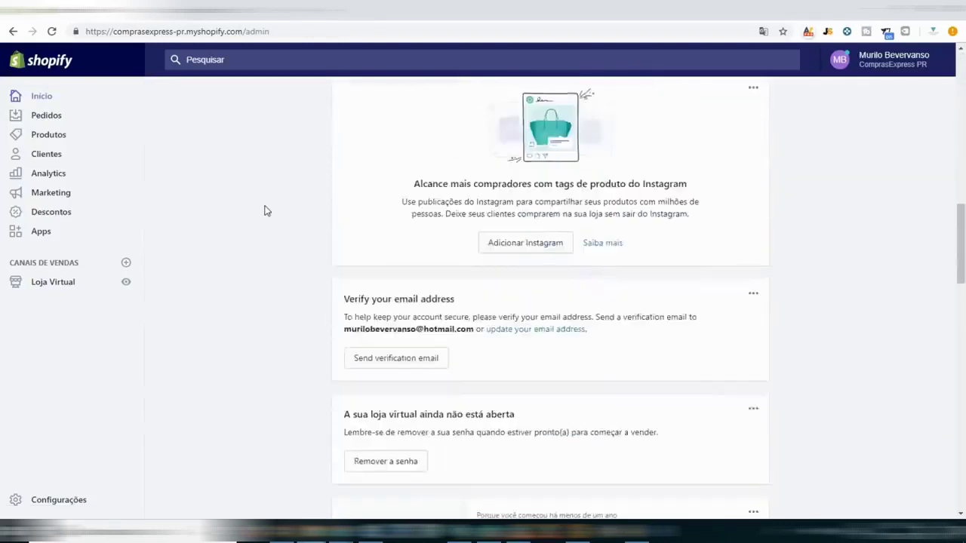
scroll(264, 211, down, 1)
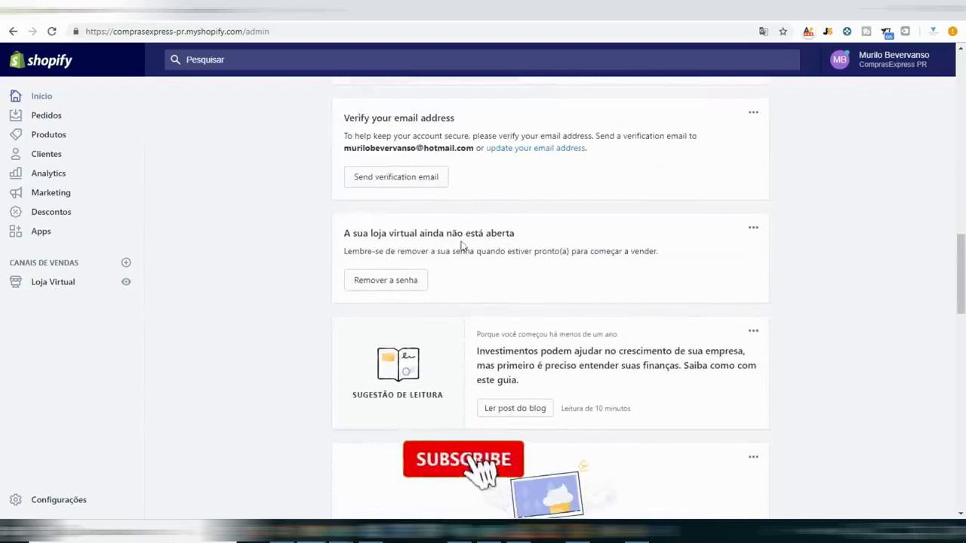
Disable the storefront password, save the preferences, and view the now-live store.
click(402, 281)
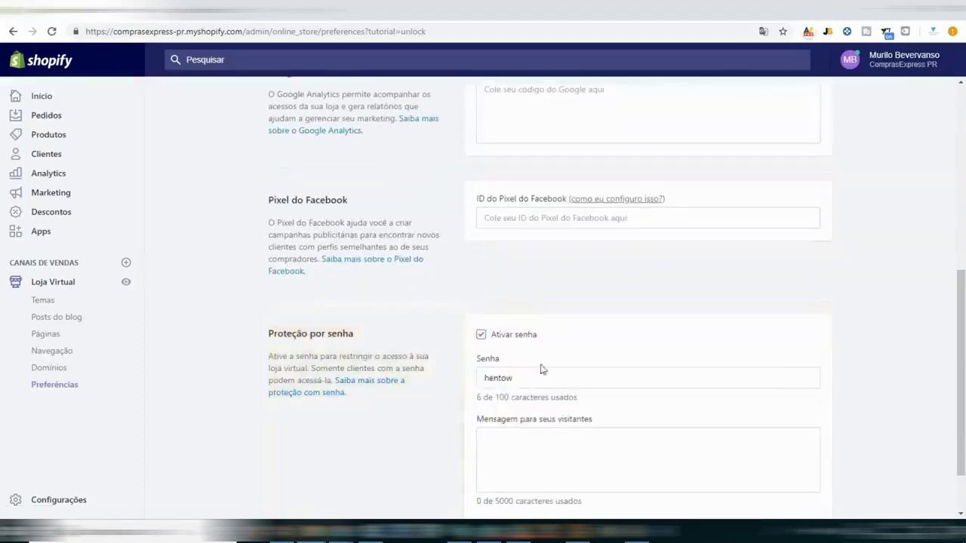
click(481, 335)
scroll(846, 286, down, 2)
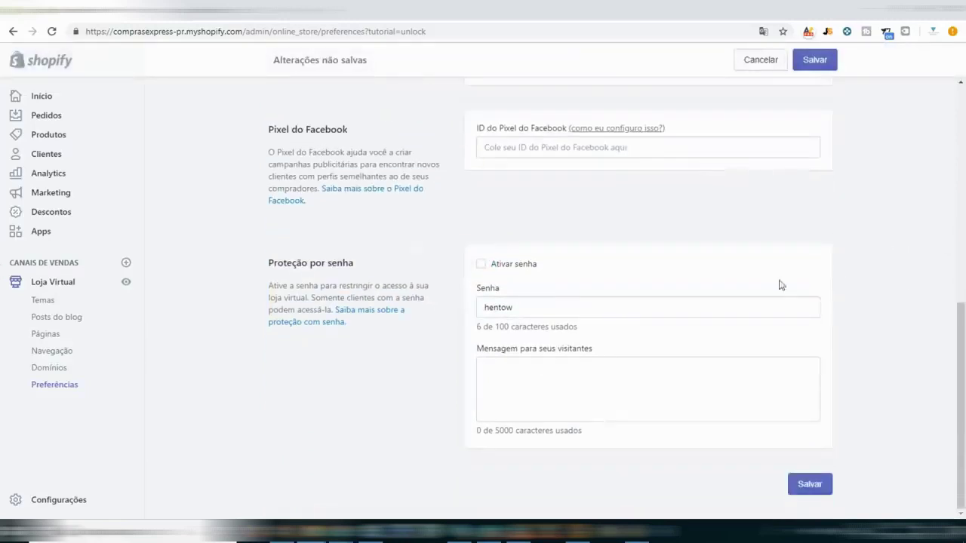
click(835, 60)
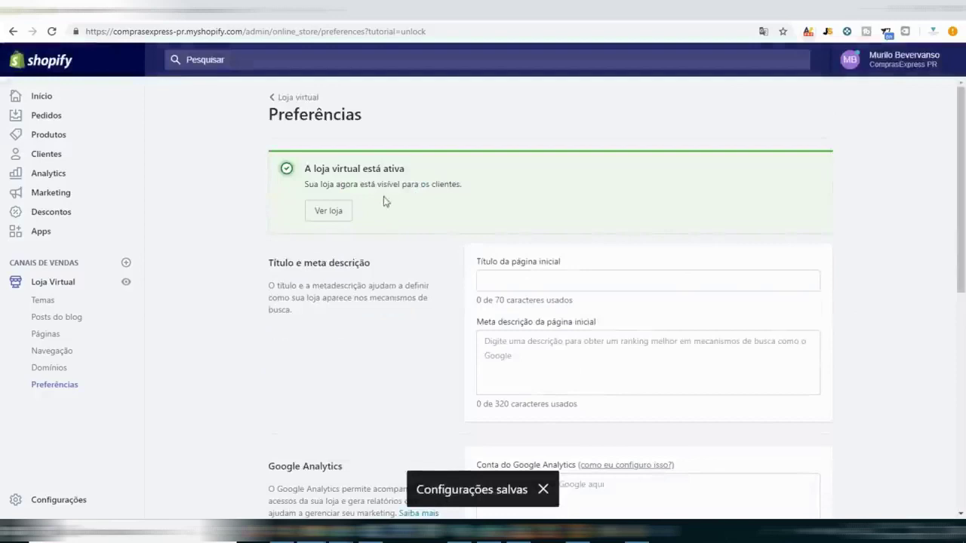
click(339, 211)
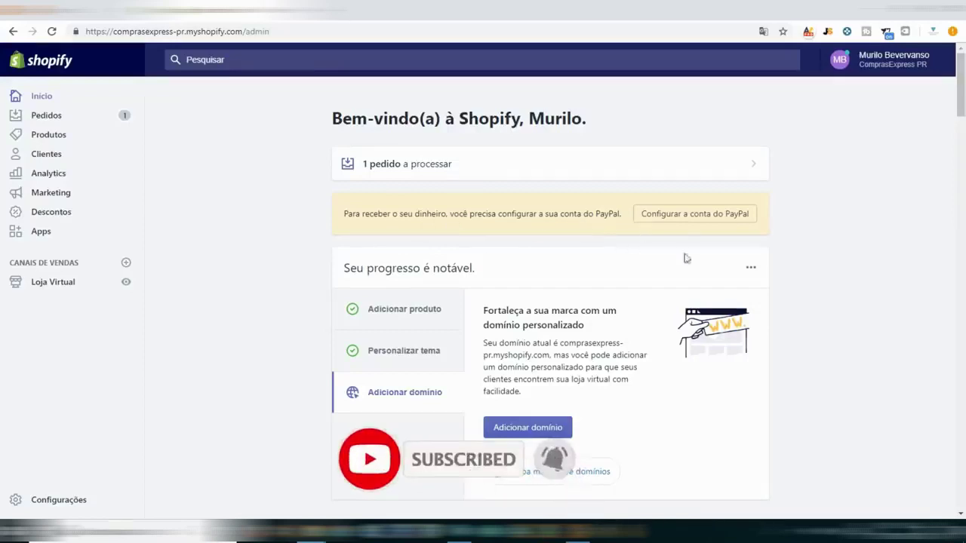
Log in to PayPal with the account password and grant Shopify its requested permissions.
click(710, 215)
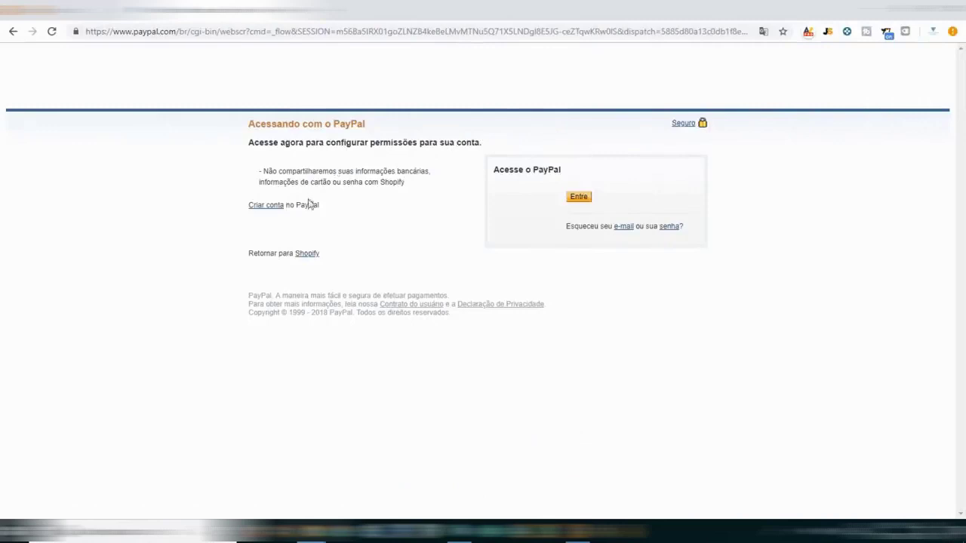
click(580, 198)
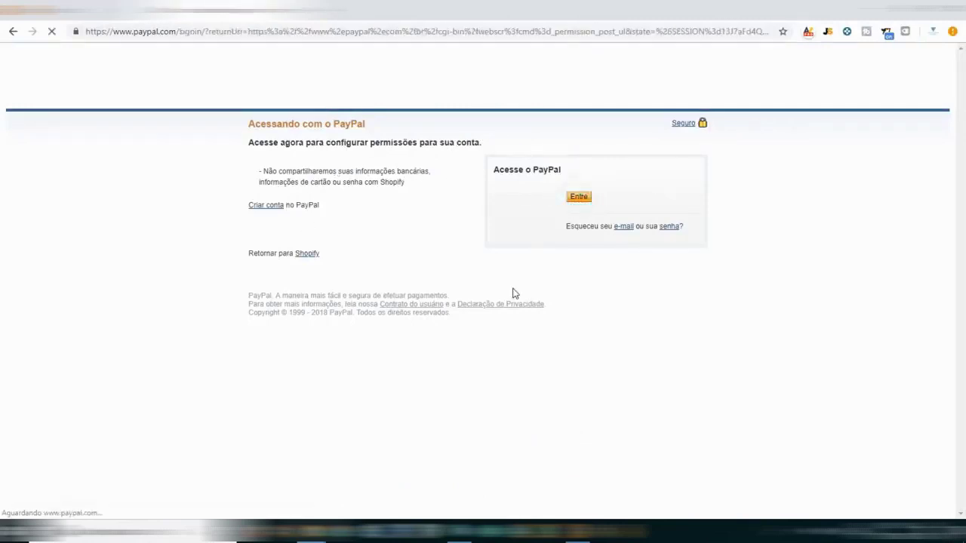
click(457, 213)
text(a)
key(Return)
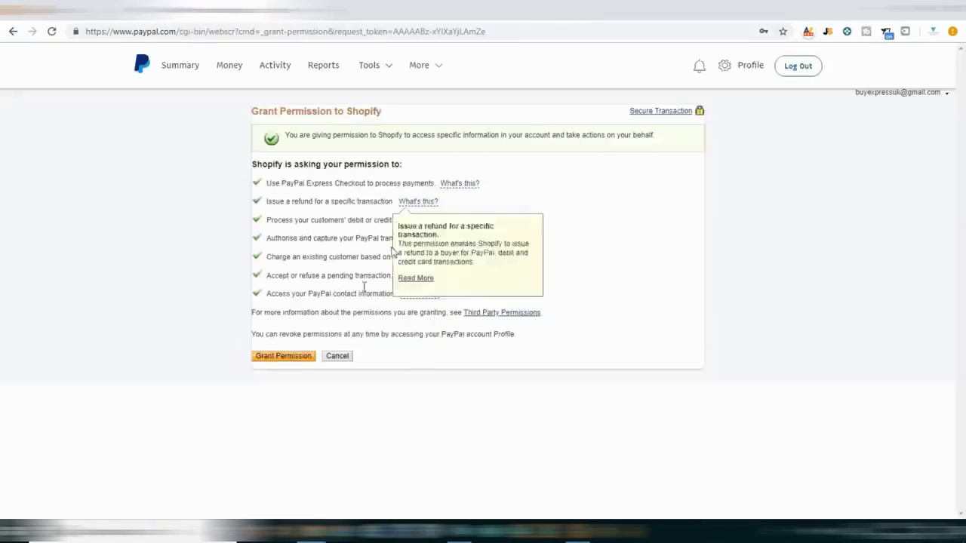
click(283, 359)
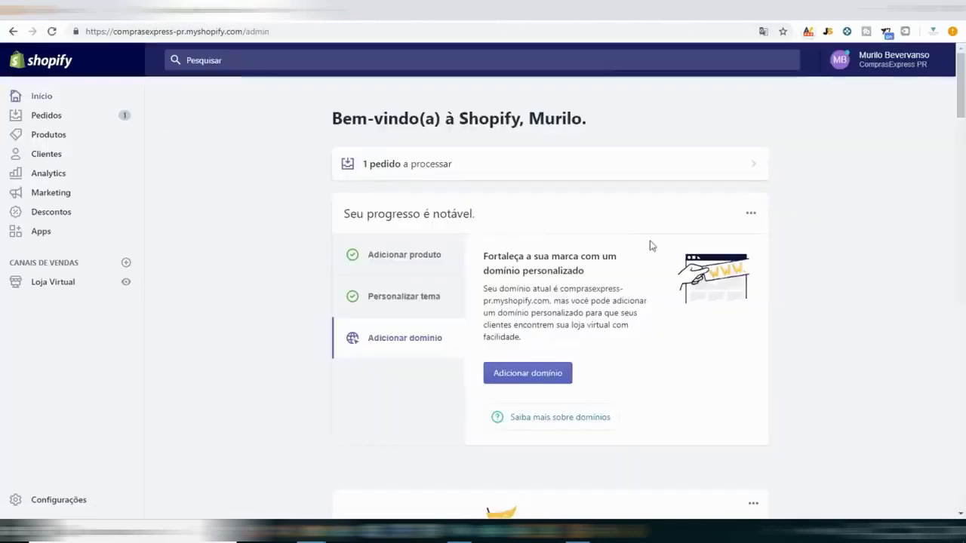
Open order #1001 from the orders to process, check it's Pago, and process it in Oberlo.
click(425, 167)
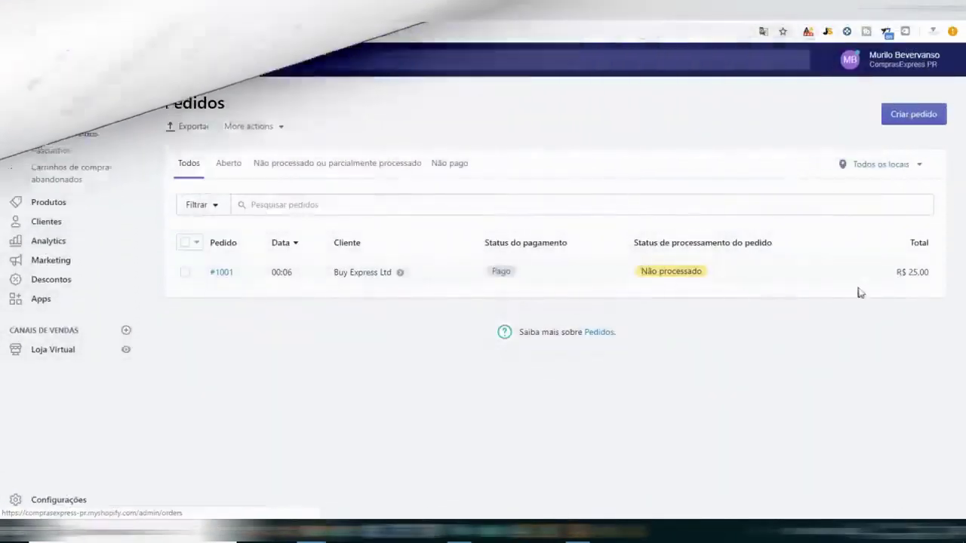
click(221, 272)
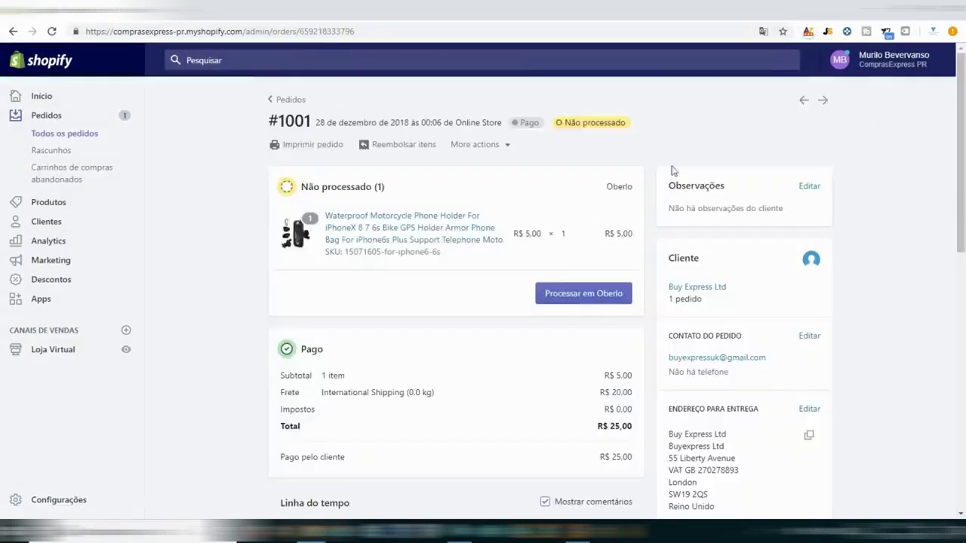
scroll(532, 263, down, 5)
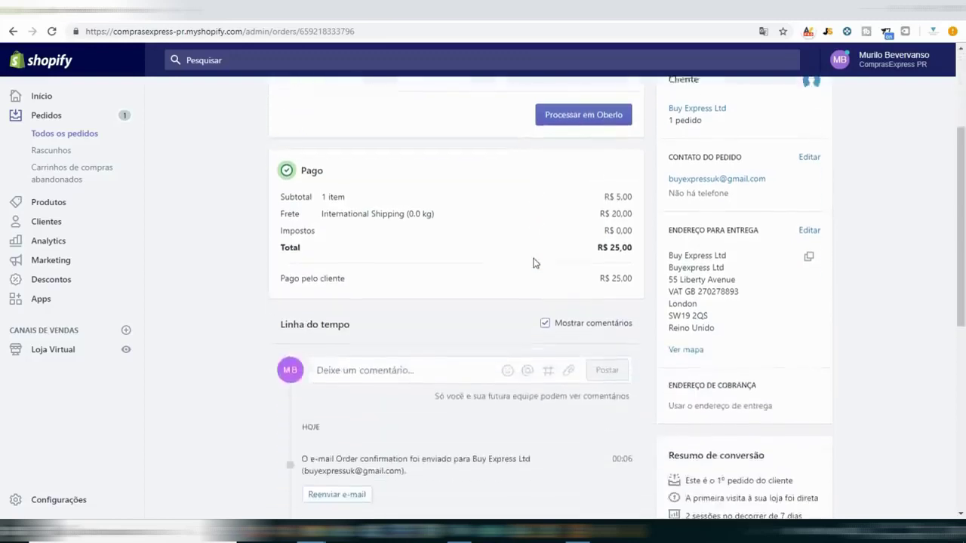
scroll(656, 414, up, 5)
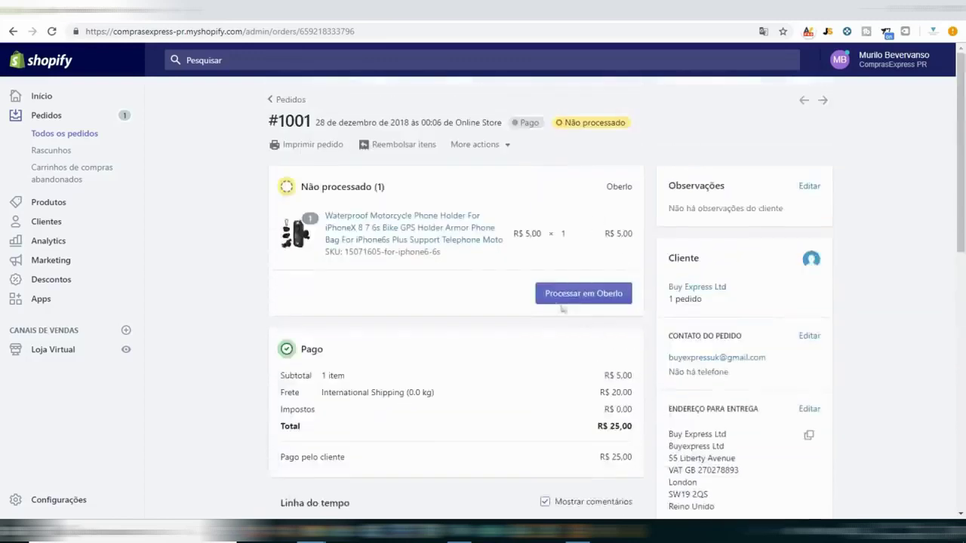
double_click(530, 124)
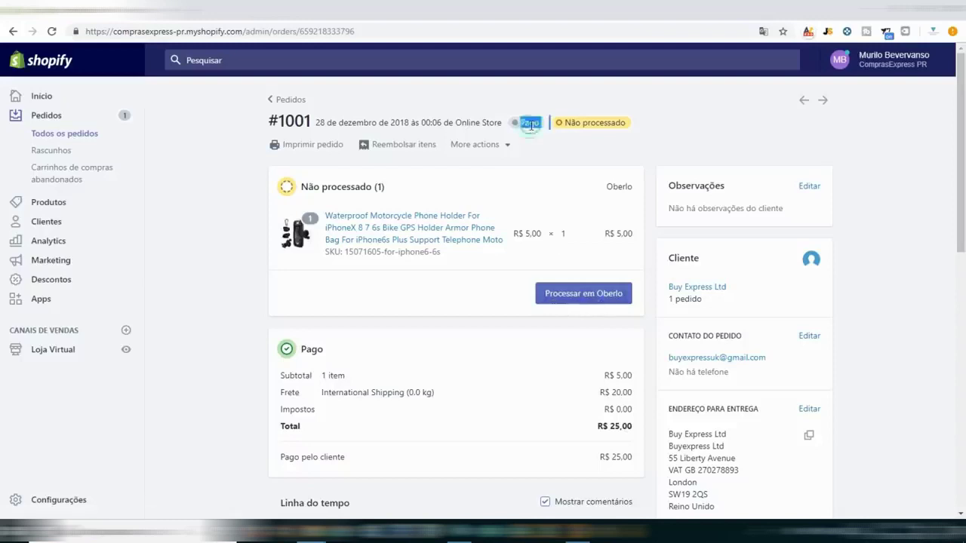
double_click(530, 123)
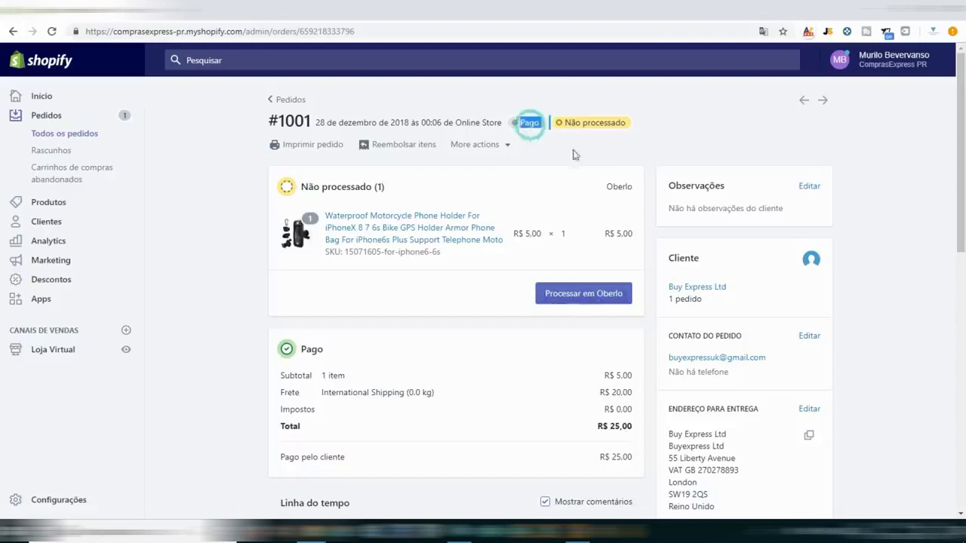
click(586, 295)
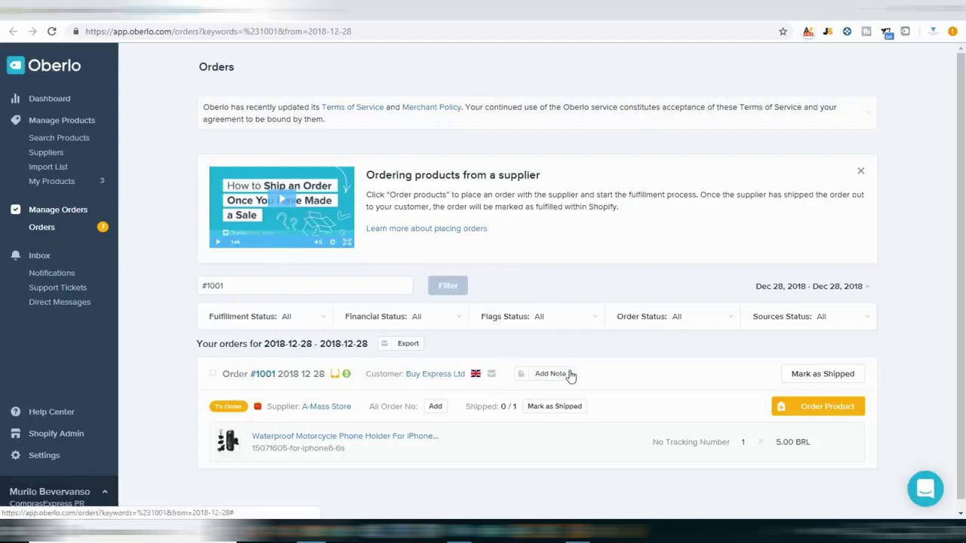
Order #1001's motorcycle phone holder from its AliExpress supplier.
click(828, 407)
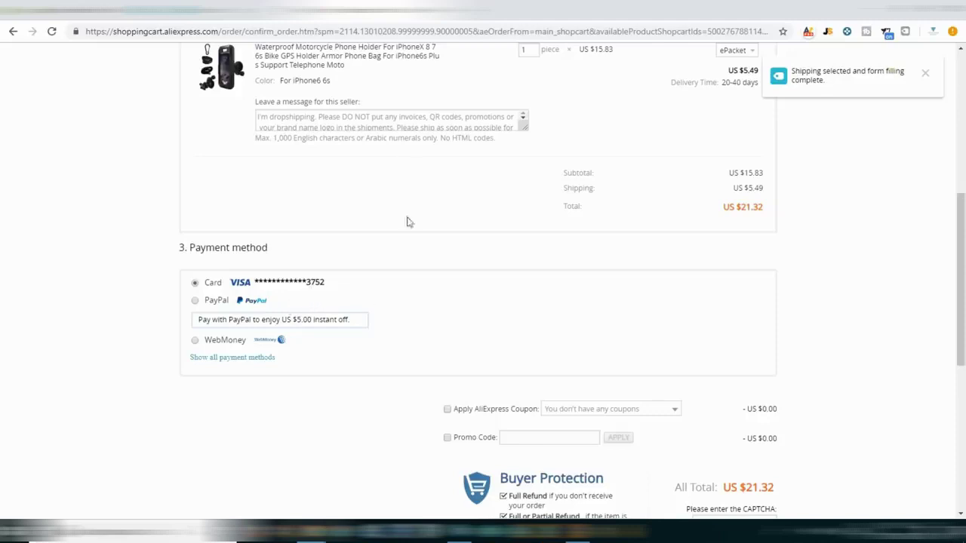
Review the prefilled seller message and AliExpress checkout totals, then return to Oberlo's Orders list unpaid.
drag(262, 121, 414, 116)
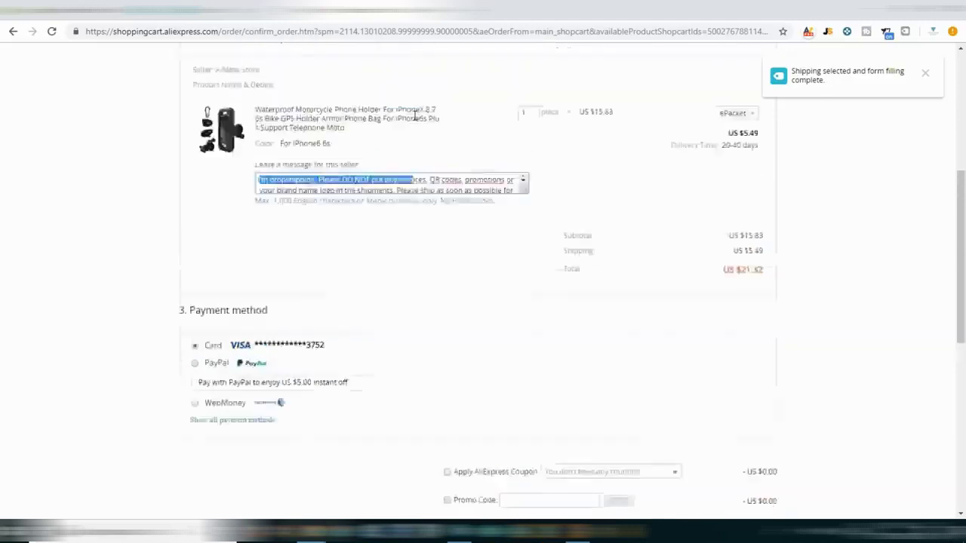
scroll(414, 116, up, 2)
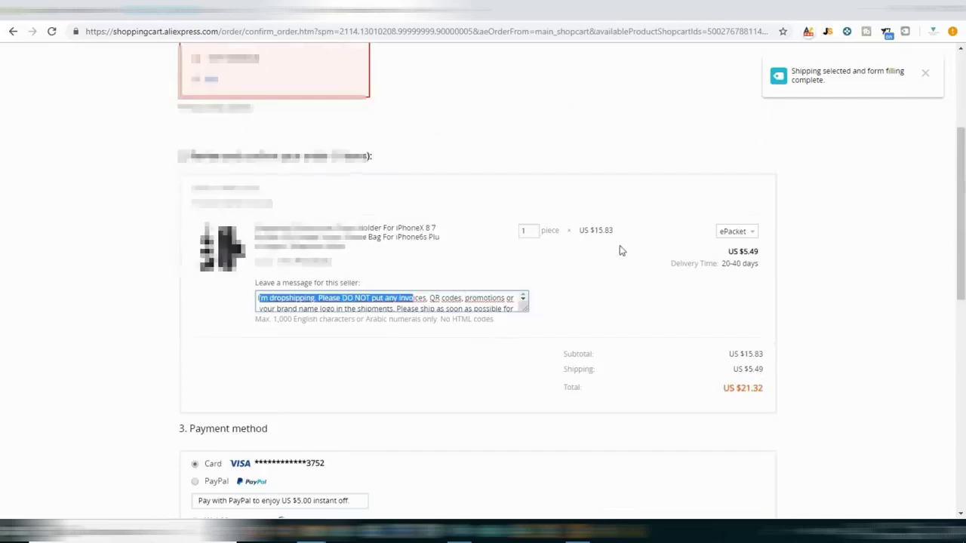
scroll(621, 250, up, 2)
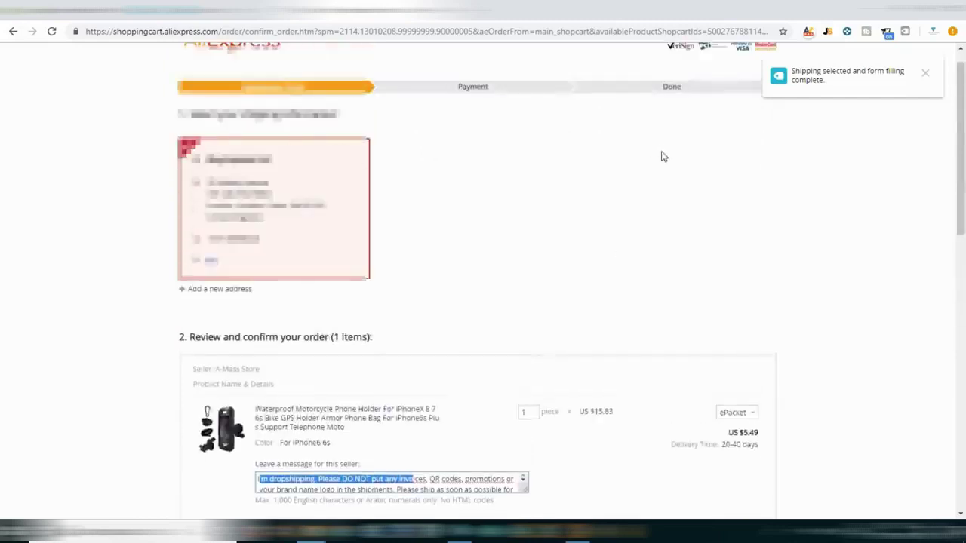
scroll(659, 150, down, 10)
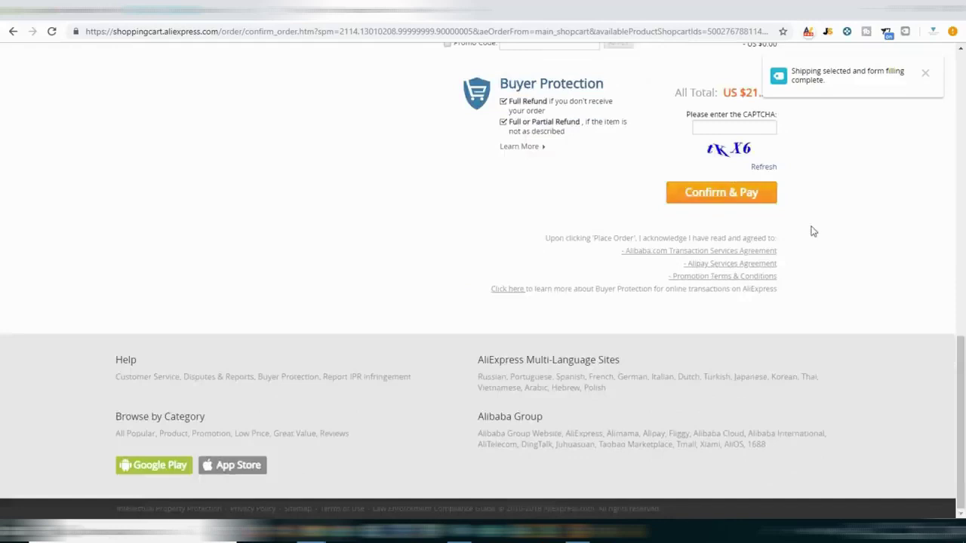
scroll(809, 228, up, 1)
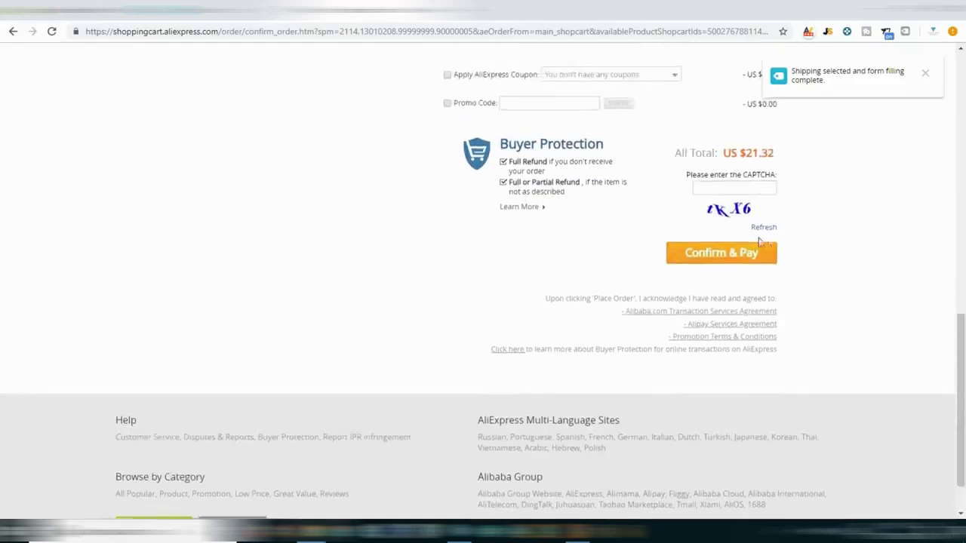
scroll(772, 241, up, 1)
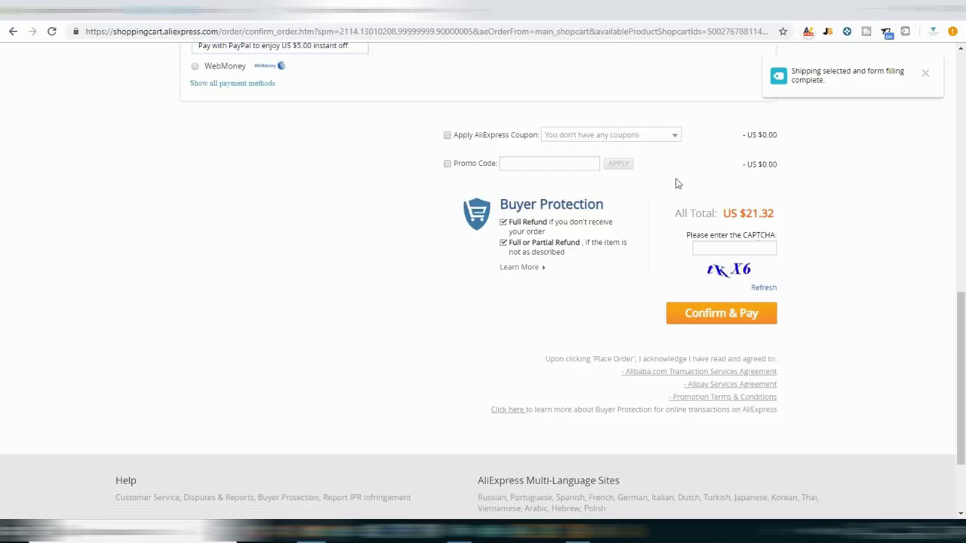
click(230, 11)
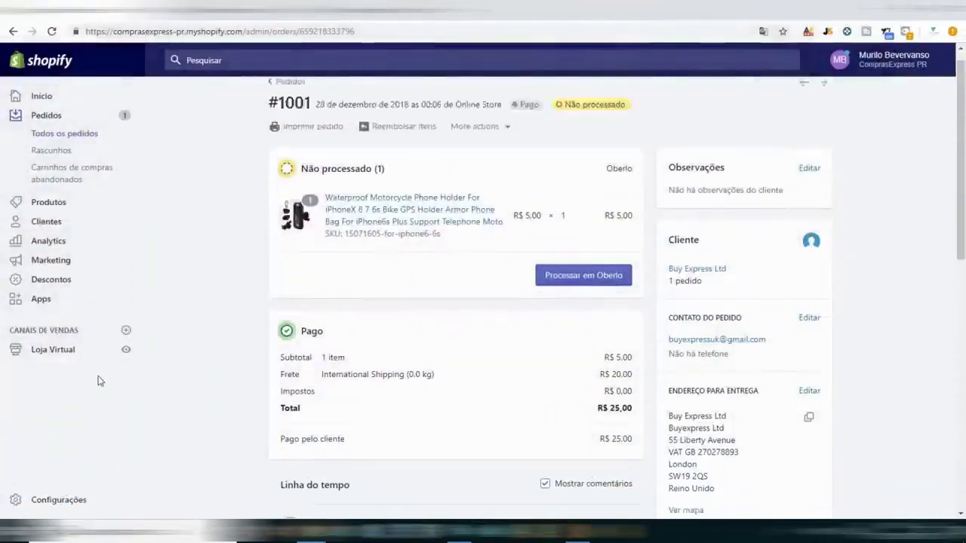
In shipping settings, delete the Rest of world shipping zone.
scroll(252, 349, down, 3)
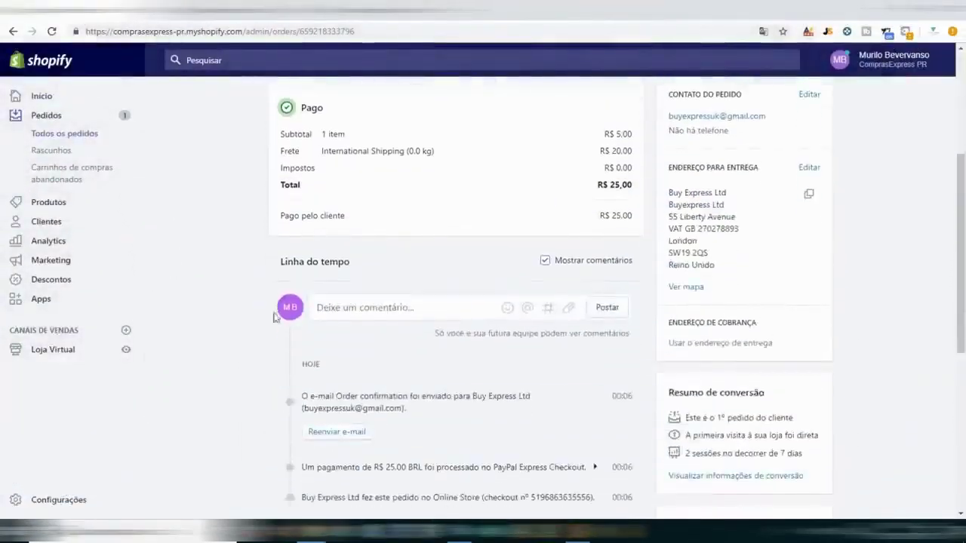
scroll(218, 370, down, 1)
scroll(151, 434, down, 2)
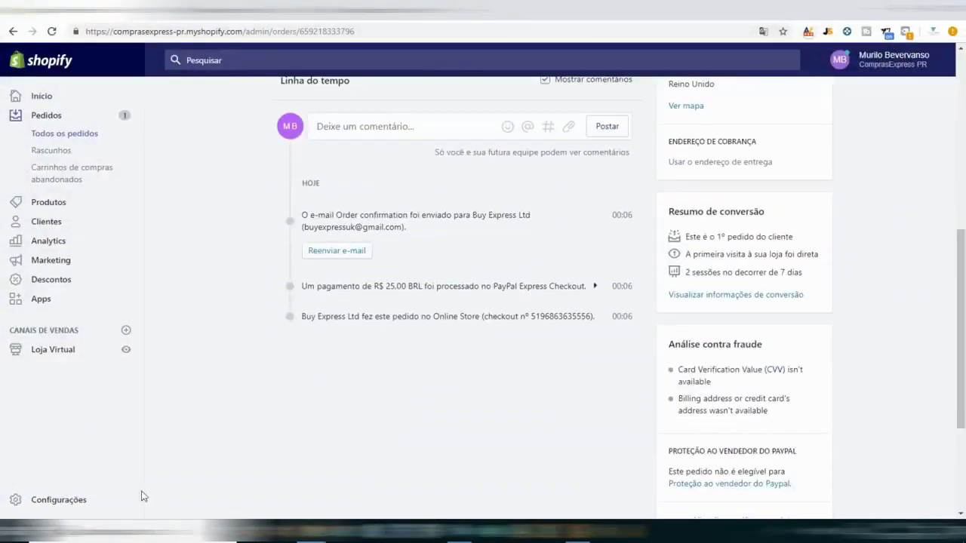
click(70, 499)
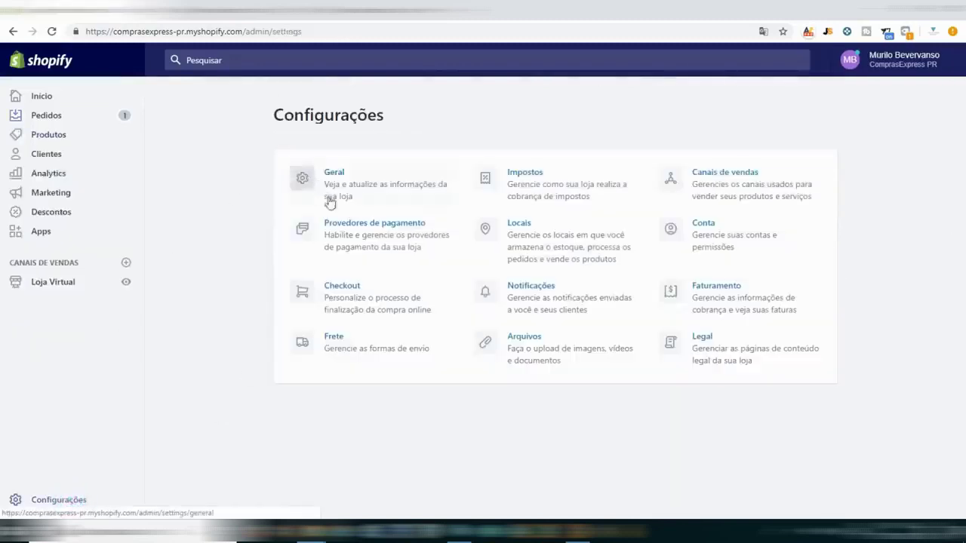
click(334, 341)
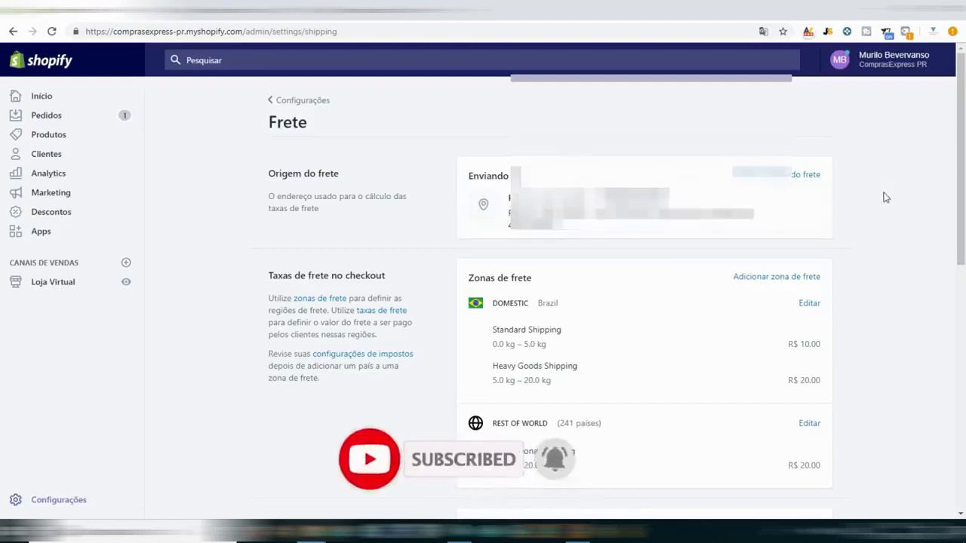
scroll(868, 195, down, 3)
scroll(718, 188, up, 1)
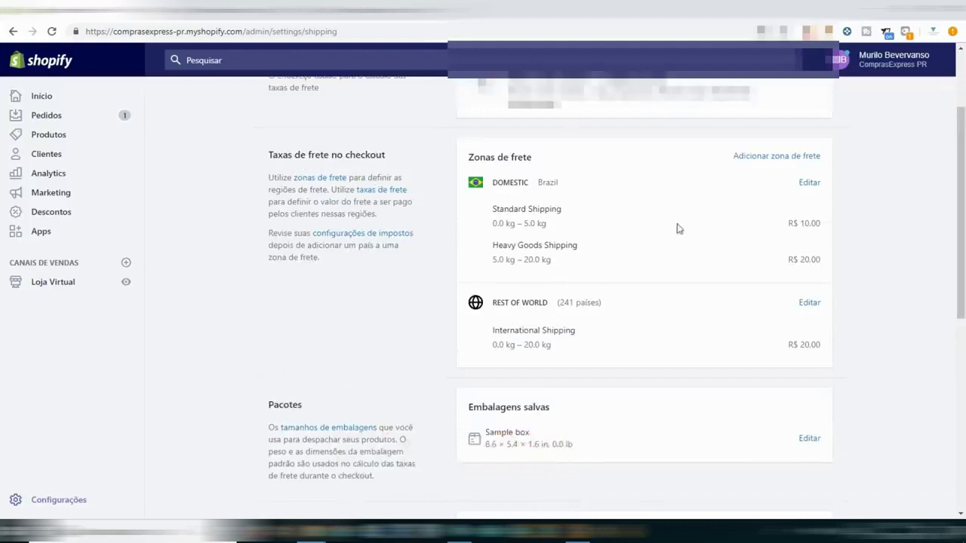
click(808, 302)
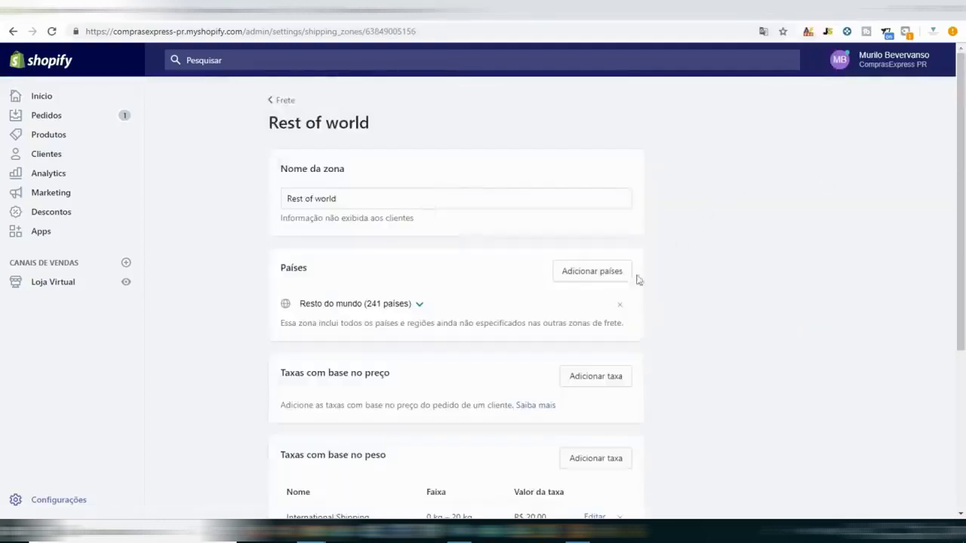
scroll(608, 325, down, 3)
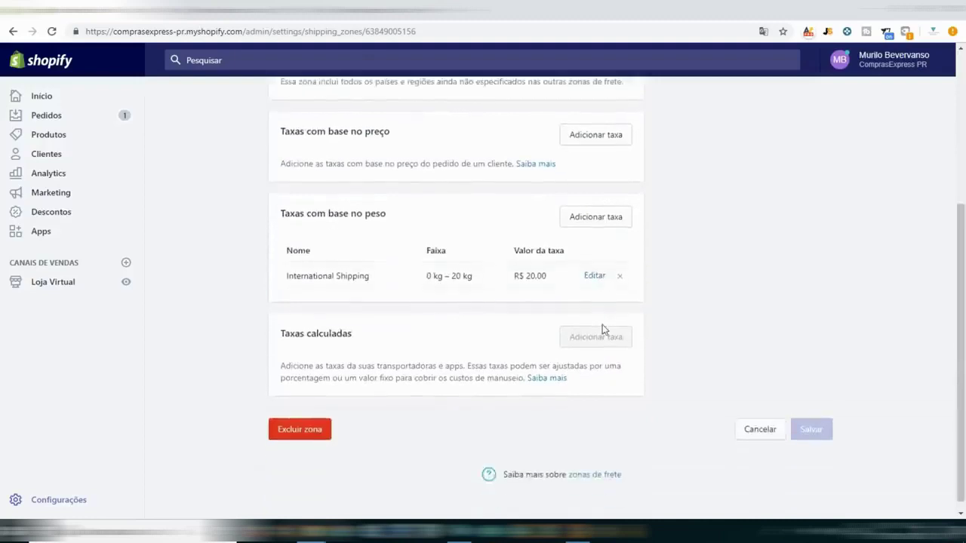
click(287, 436)
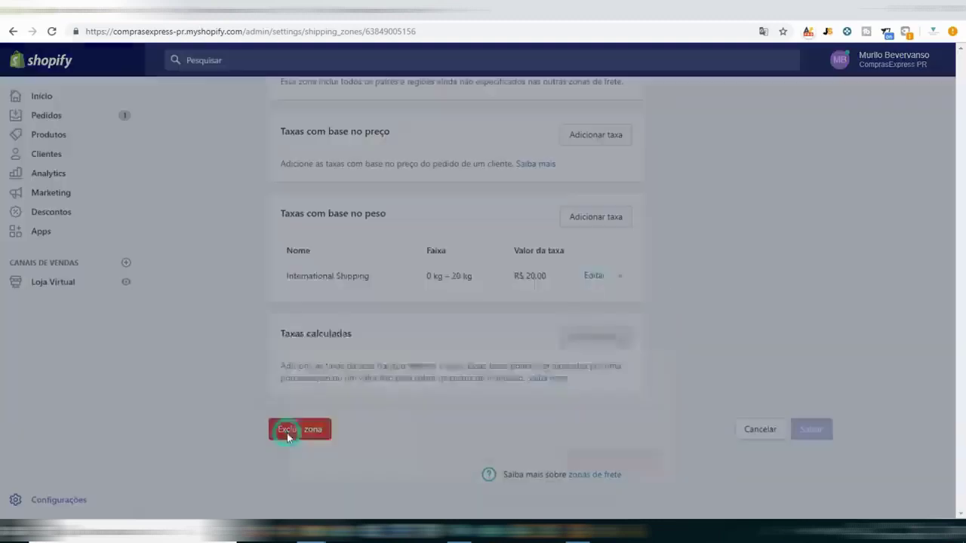
click(619, 342)
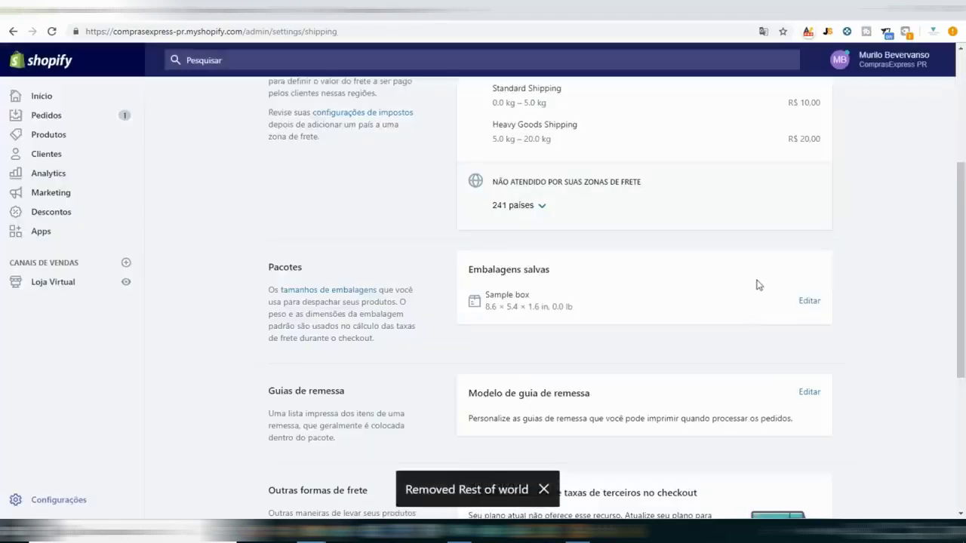
Delete the Domestic Brazil shipping zone as well.
scroll(758, 286, up, 3)
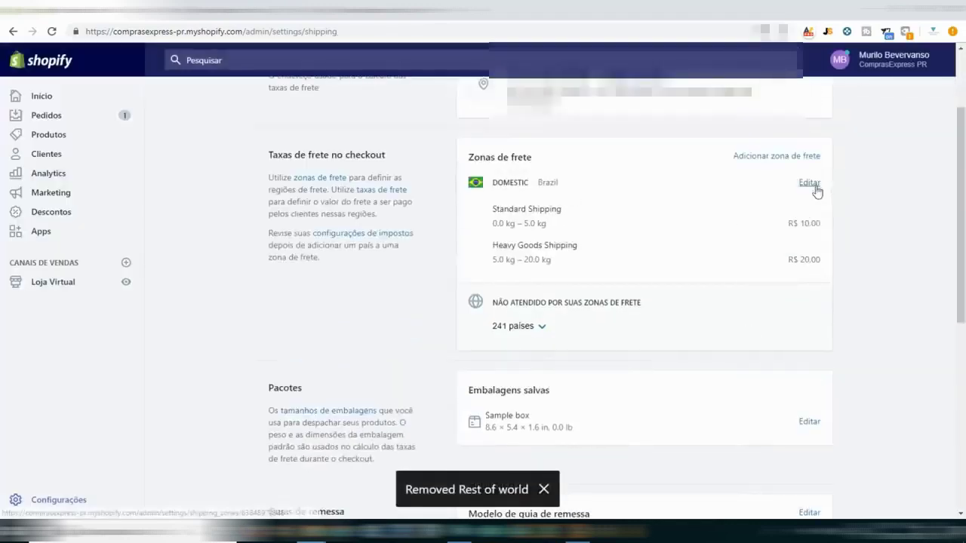
click(809, 182)
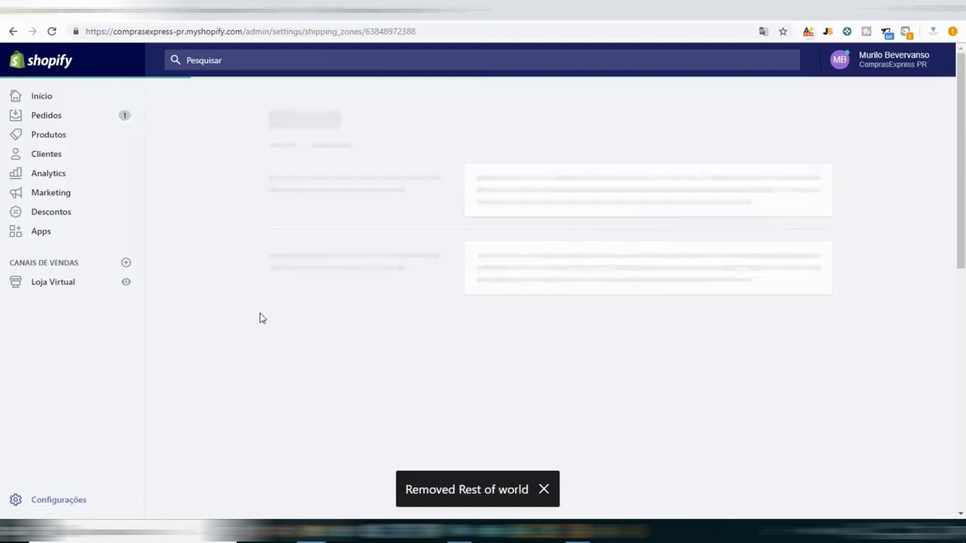
scroll(343, 282, down, 3)
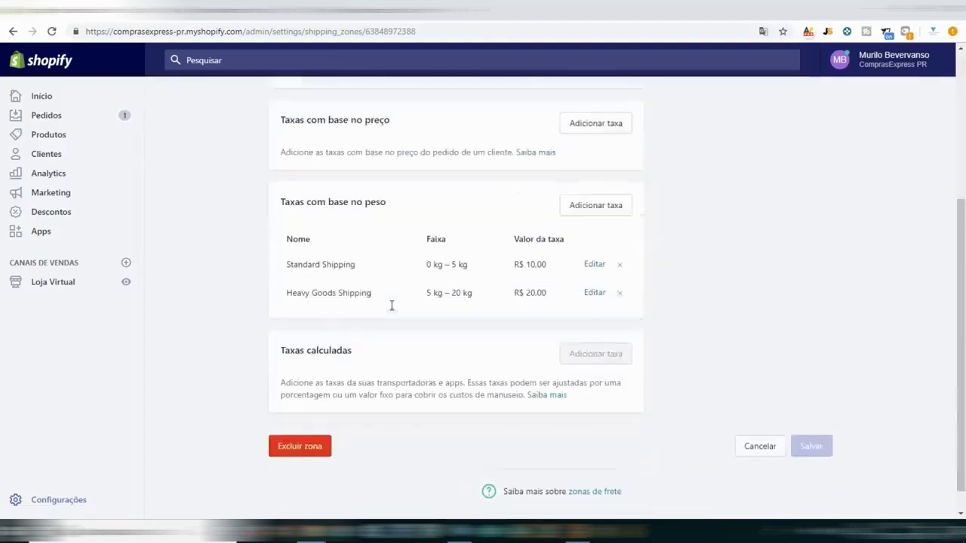
click(300, 446)
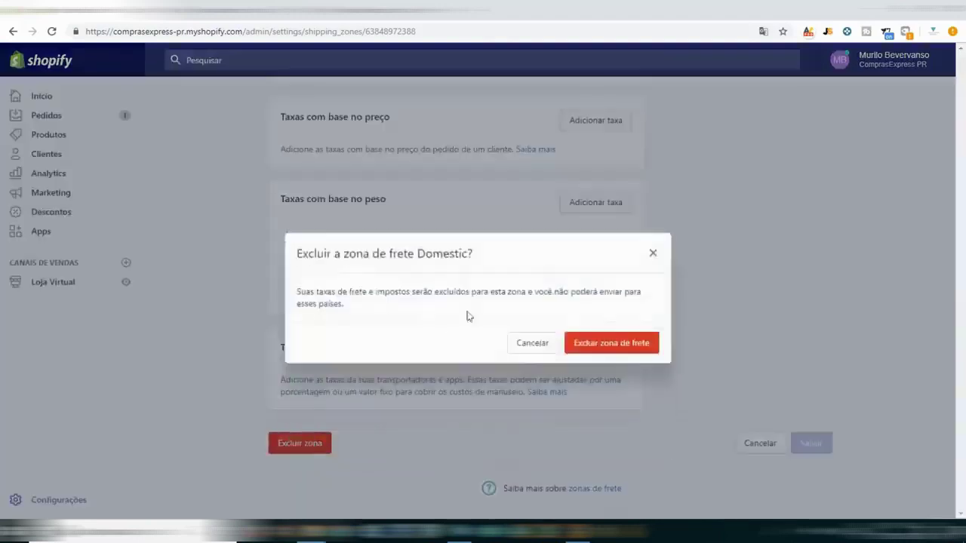
click(619, 347)
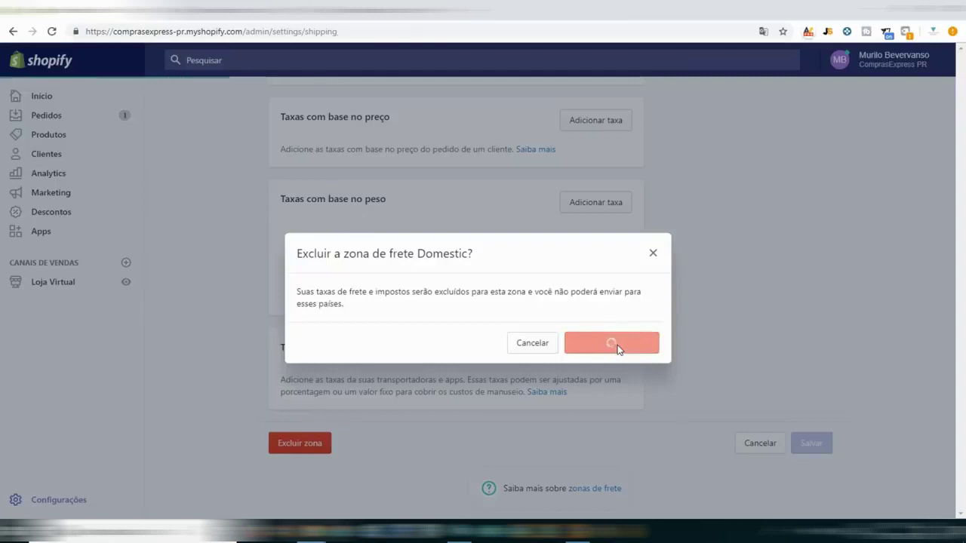
scroll(638, 261, up, 3)
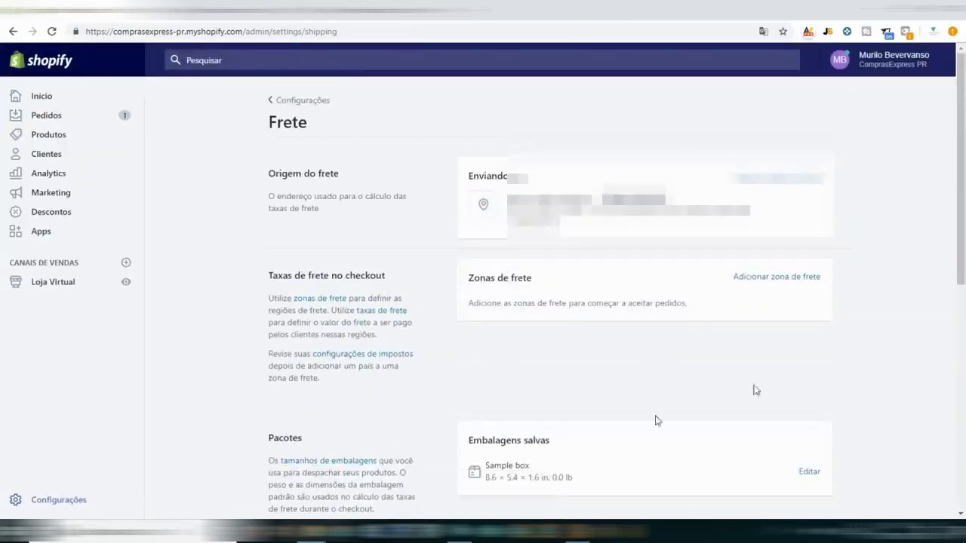
Start a new shipping zone named 'Frete Grátis' and browse its country list.
click(782, 279)
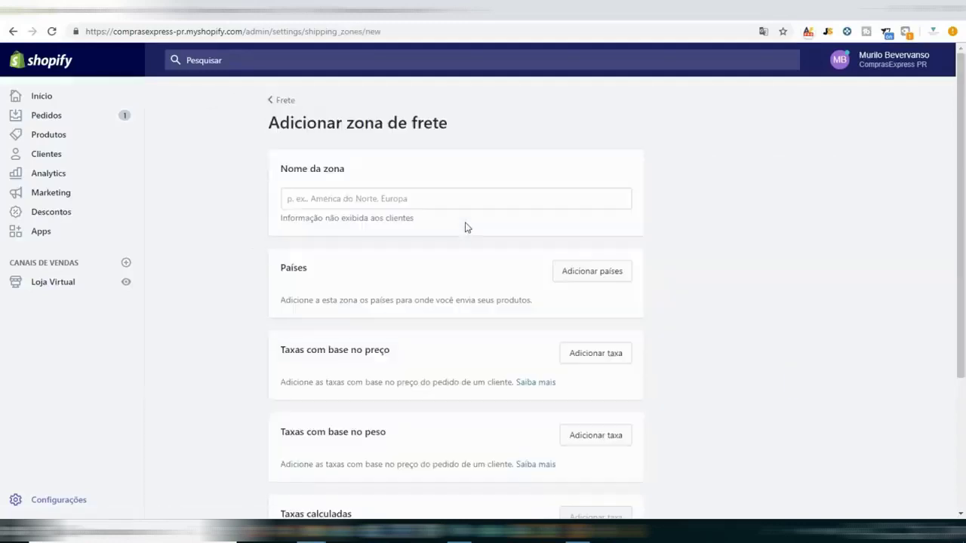
click(427, 198)
text(Frete )
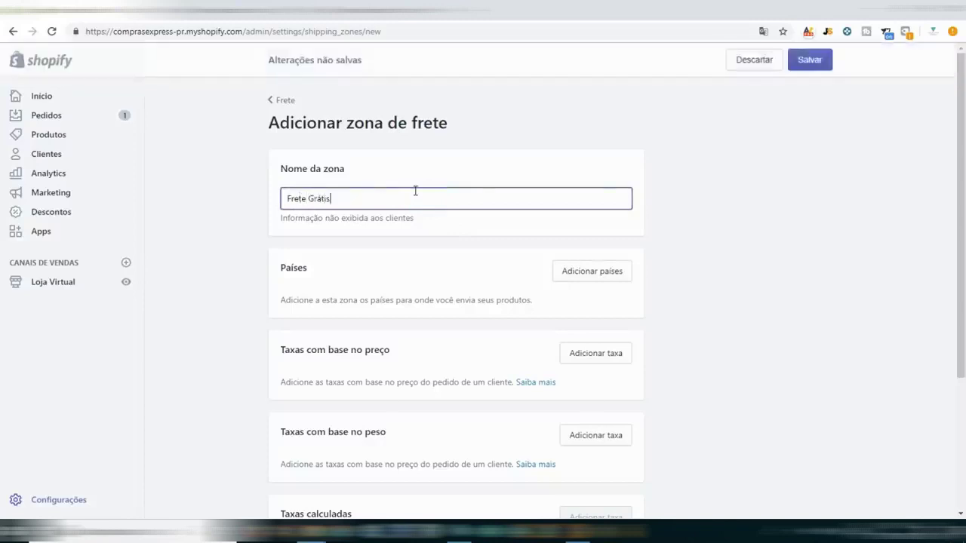
text(Grátis)
click(589, 276)
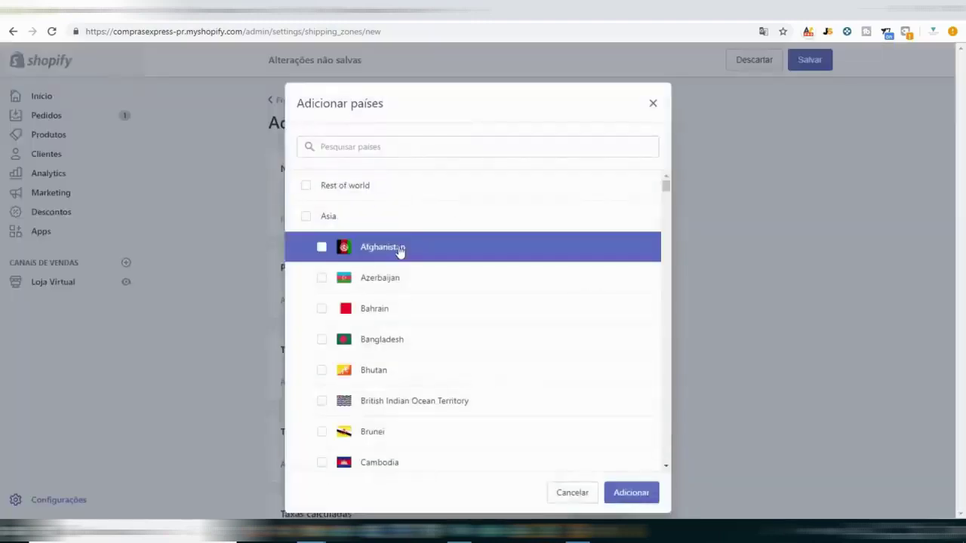
scroll(398, 256, down, 2)
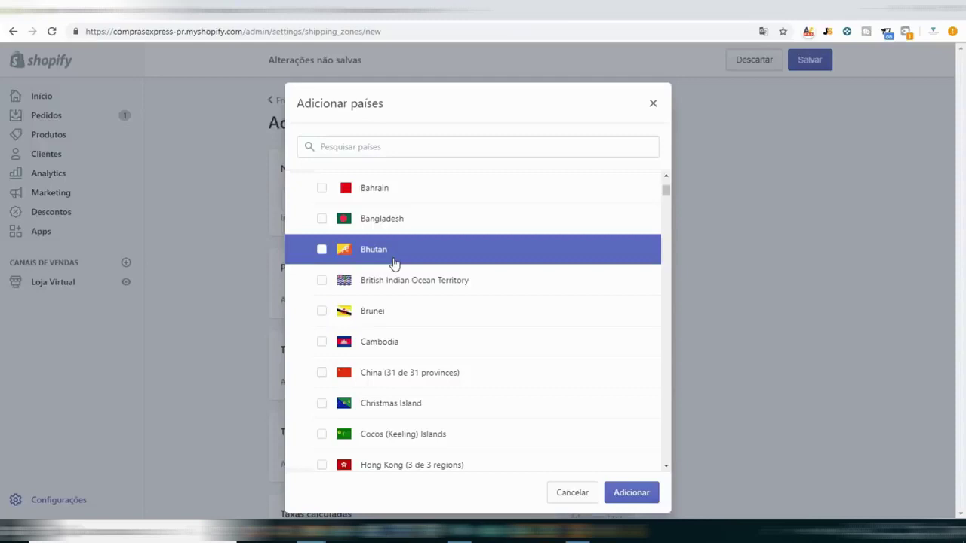
scroll(393, 262, up, 4)
Search for and tick United States, United Kingdom and Australia, then add them to the zone.
click(405, 149)
text(uni)
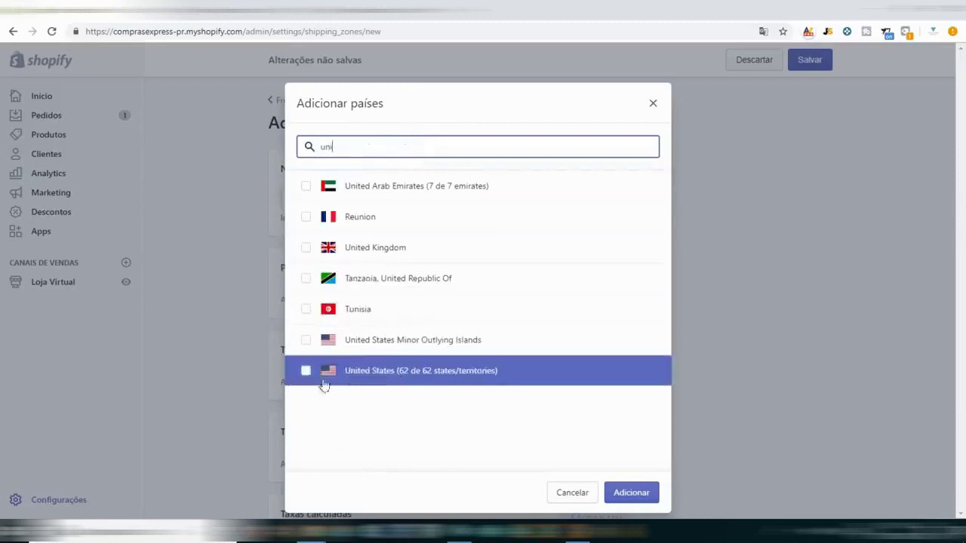
click(306, 371)
double_click(404, 143)
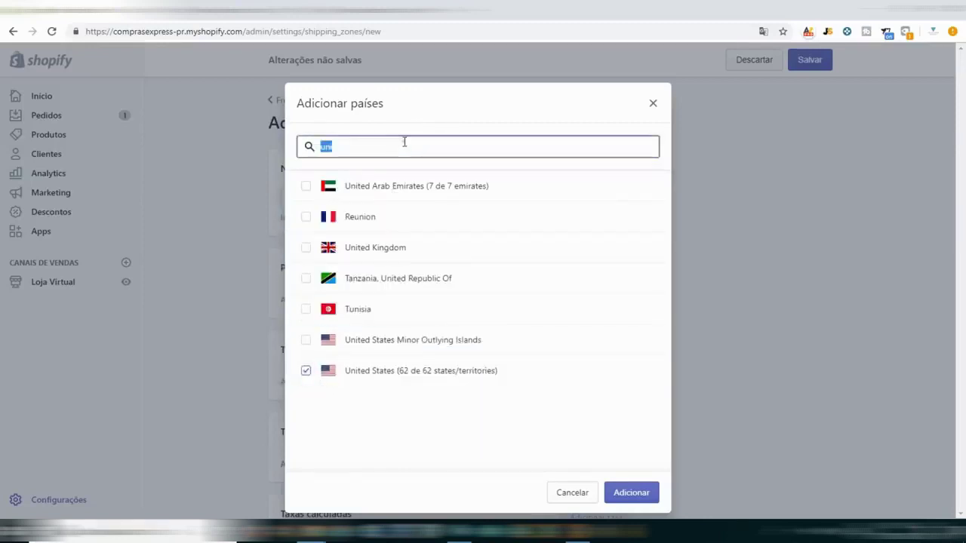
text(unite)
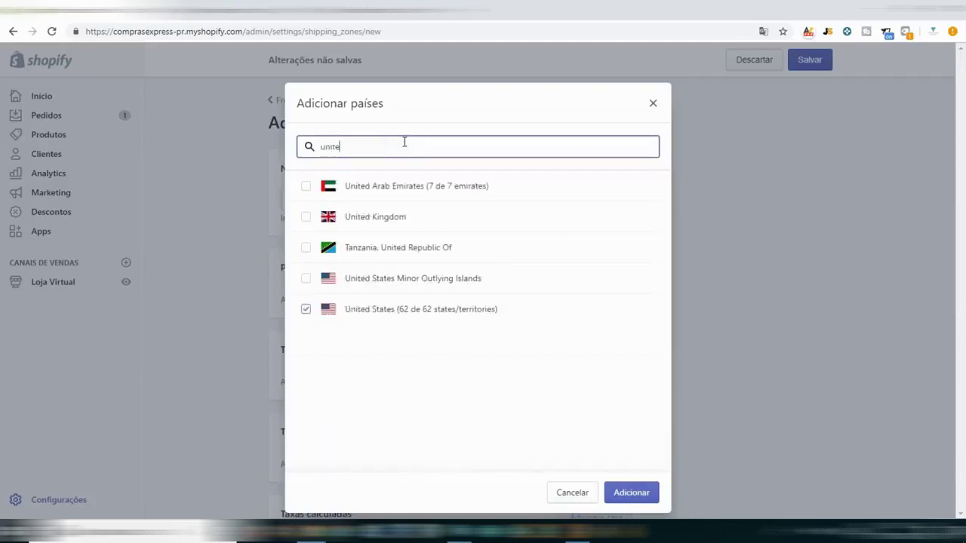
click(357, 227)
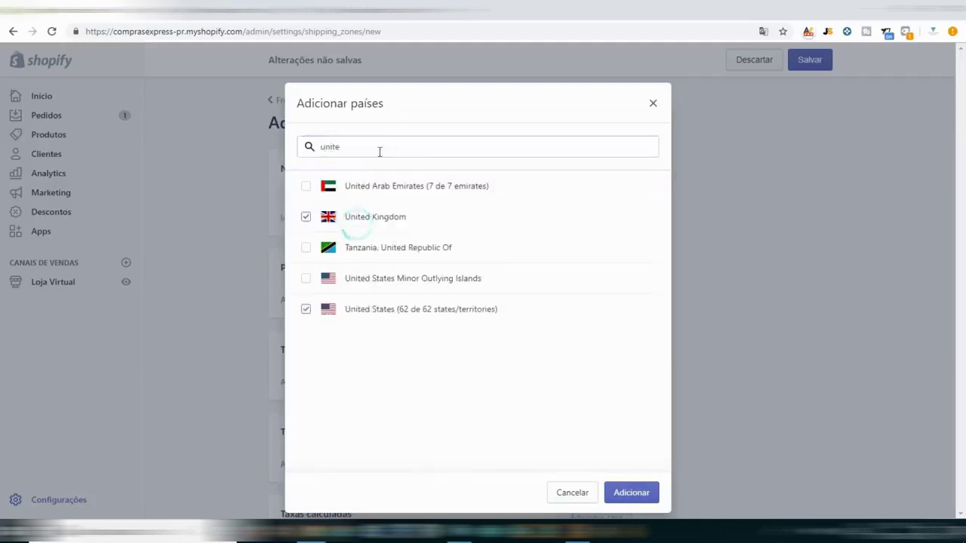
double_click(380, 151)
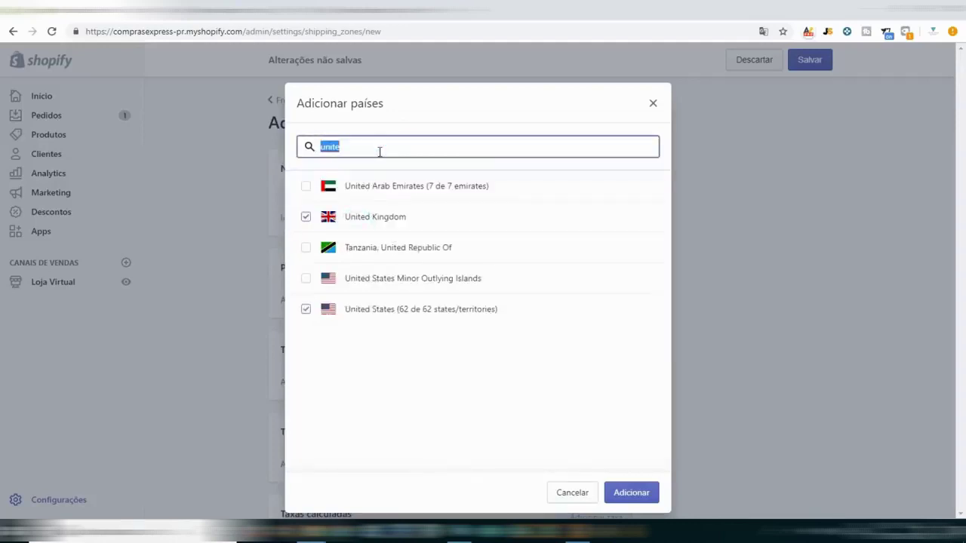
text(australia)
click(385, 195)
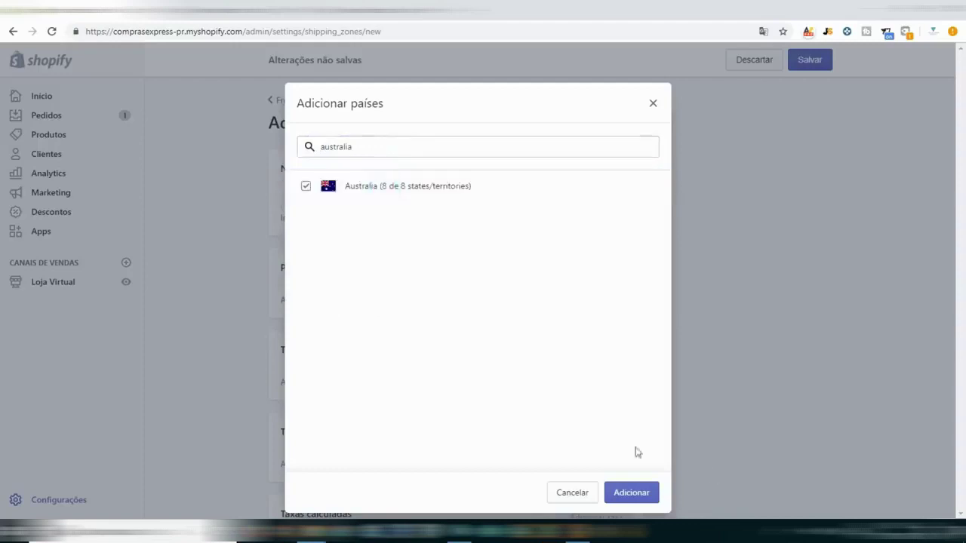
click(632, 492)
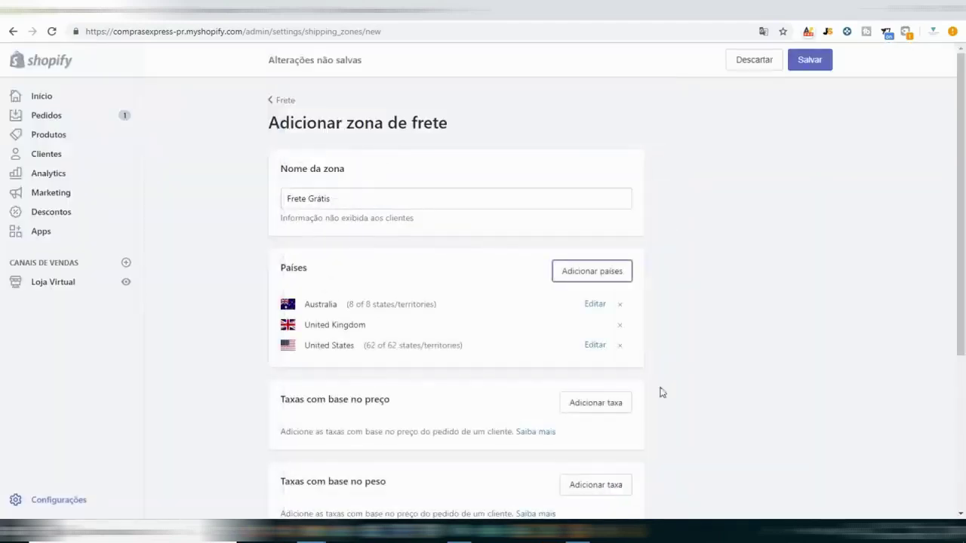
Add a free price-based rate with a 0 minimum order price to the zone.
scroll(634, 343, down, 2)
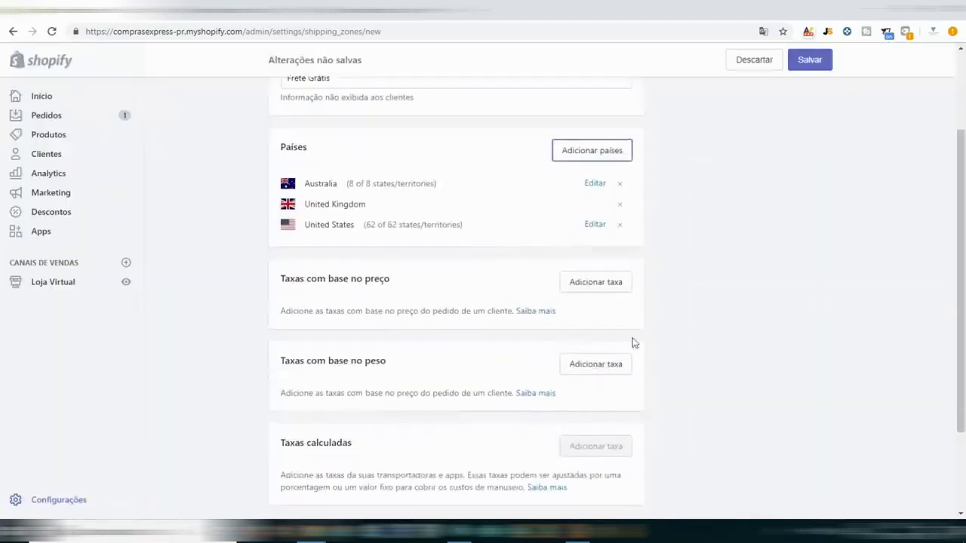
click(612, 285)
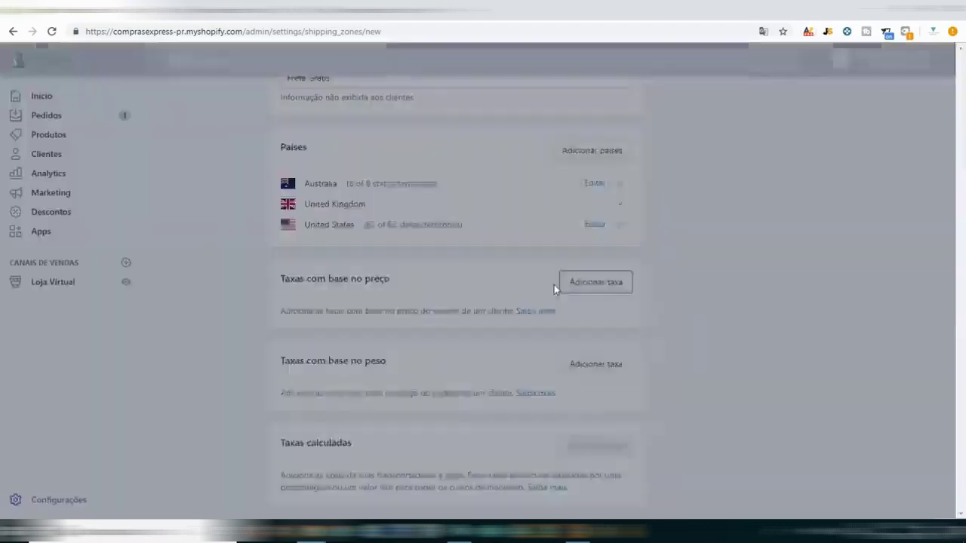
click(400, 210)
text(Frete Grátis)
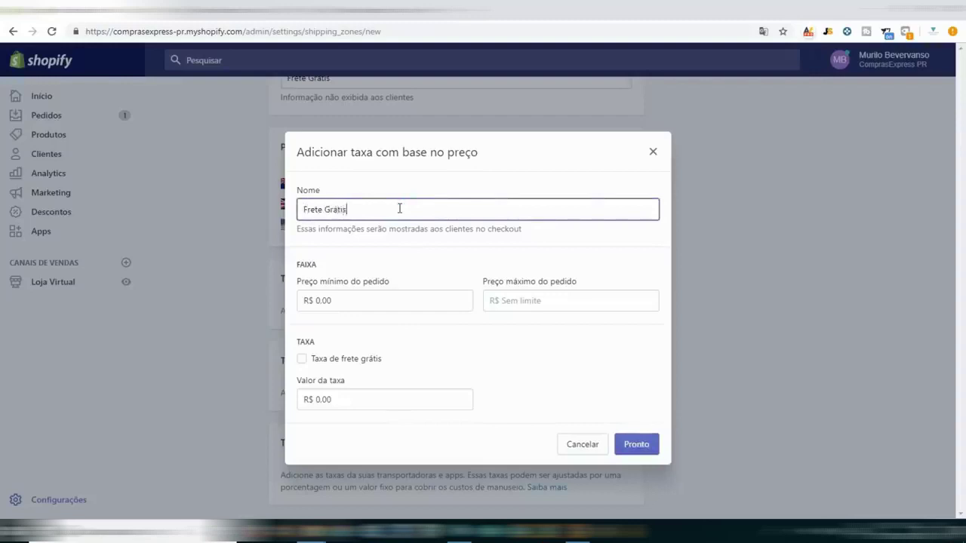
key(Tab)
key(Tab)
text(0)
key(Tab)
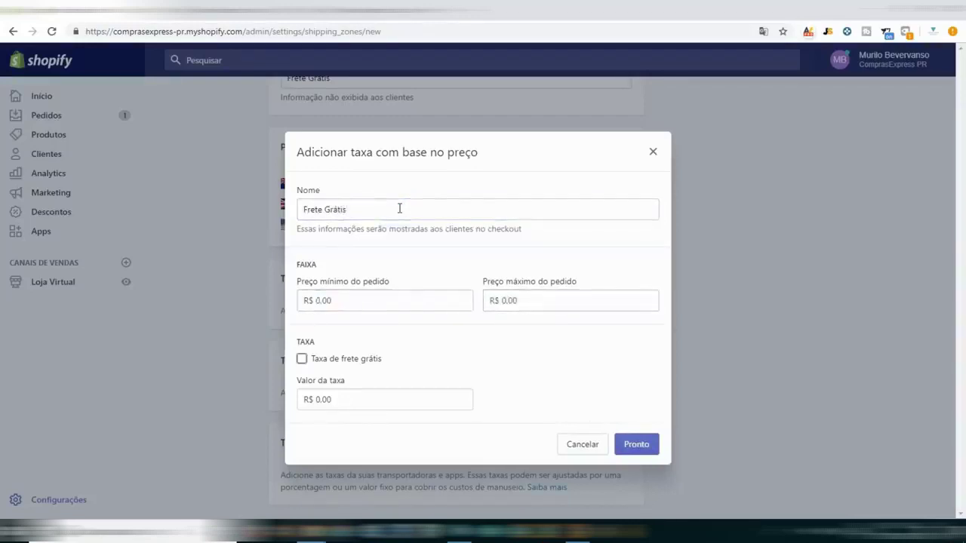
key(space)
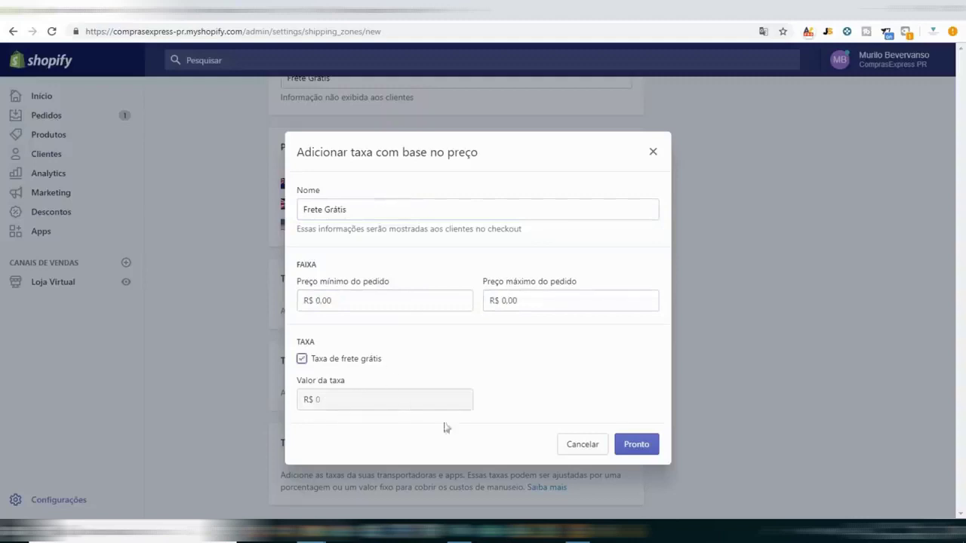
click(634, 447)
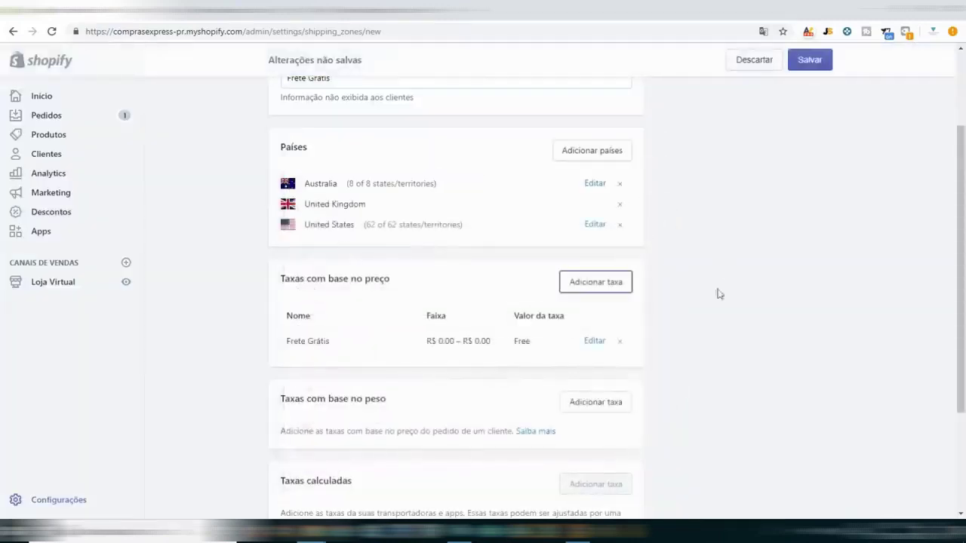
Add a free 0–25 kg 'Free Shipping' weight-based rate and save the Frete Grátis zone.
scroll(642, 332, down, 1)
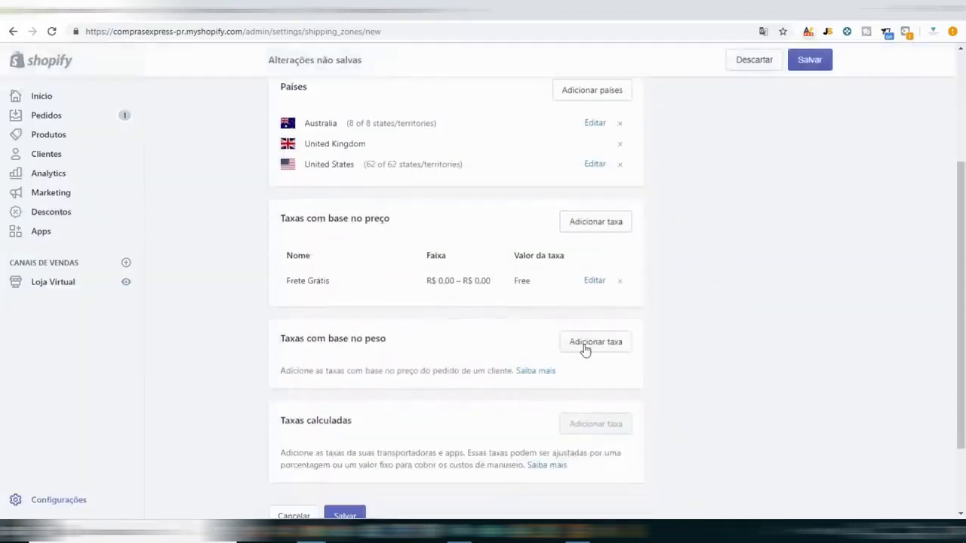
click(585, 349)
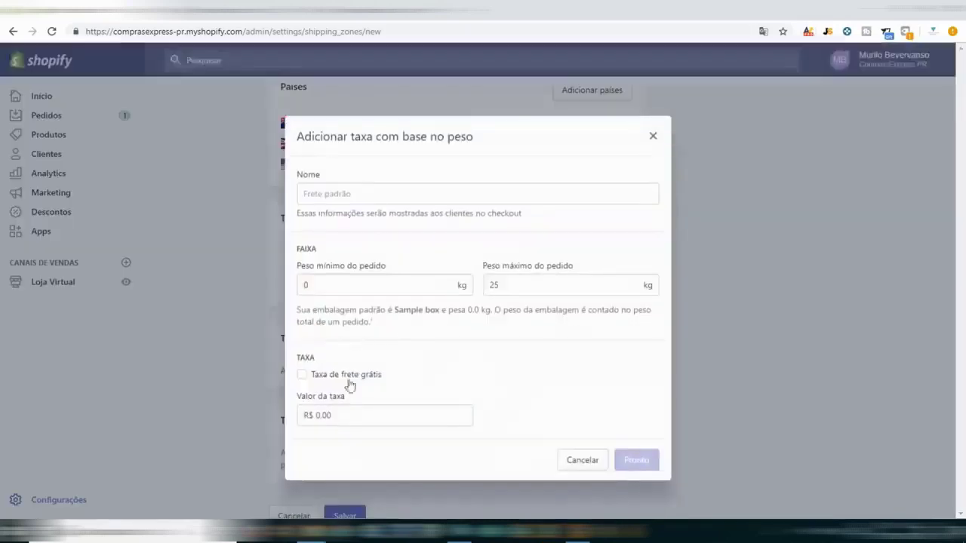
click(326, 377)
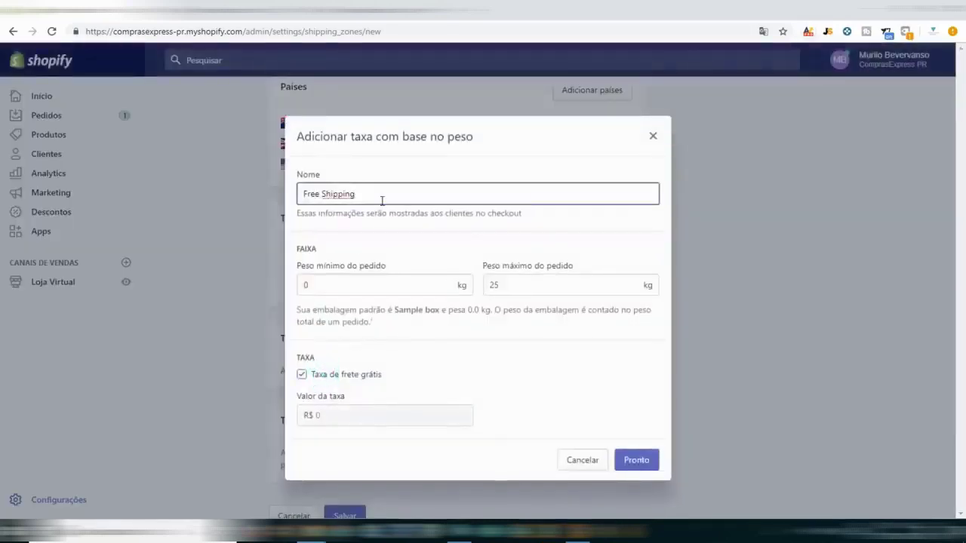
key(Return)
scroll(695, 299, down, 2)
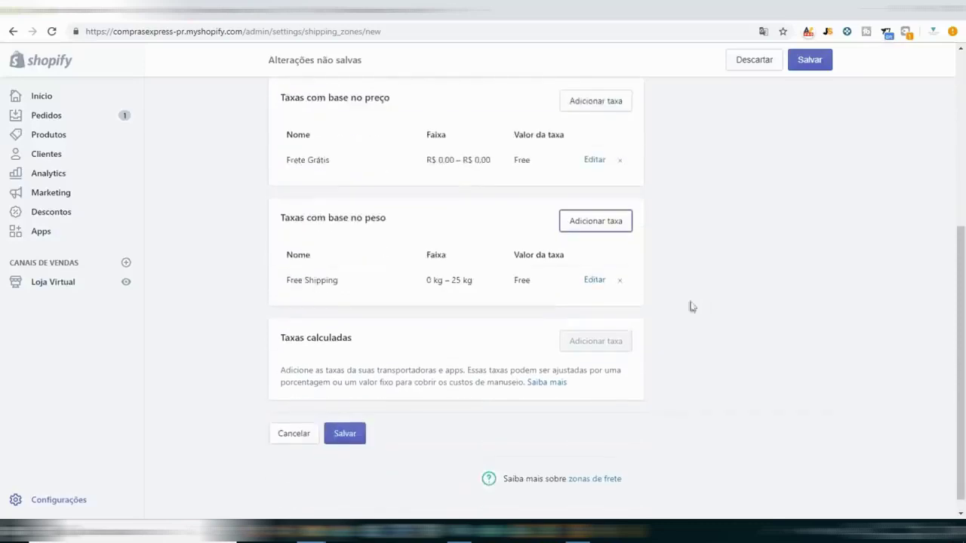
click(345, 437)
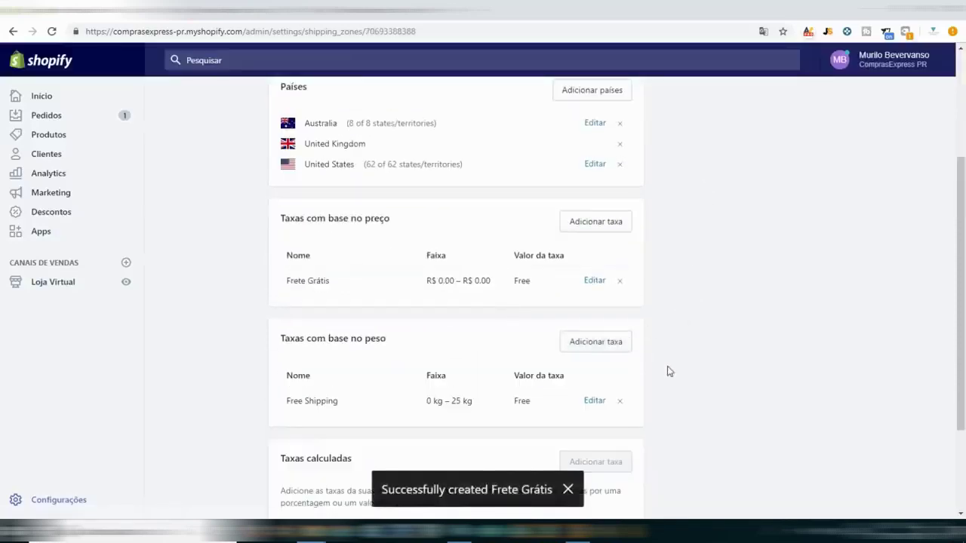
scroll(667, 371, up, 3)
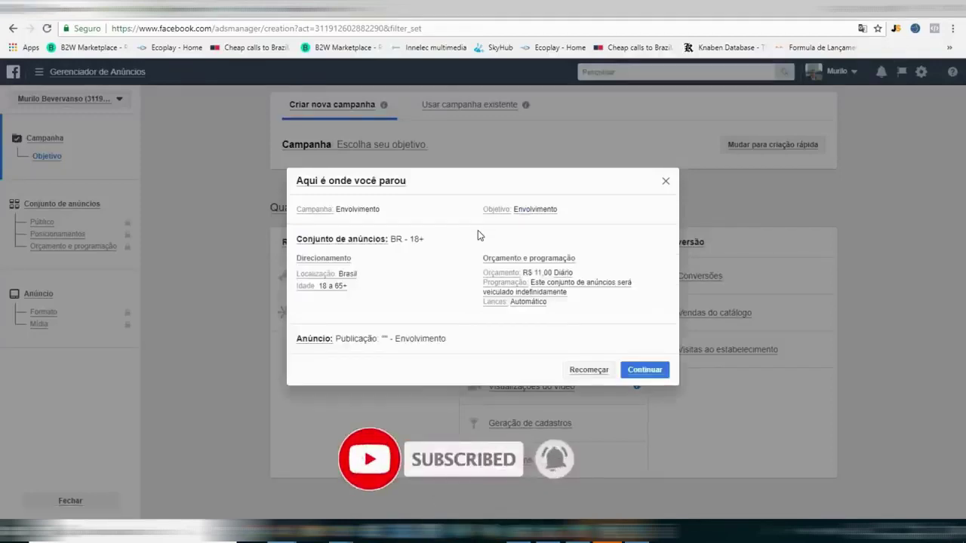
Close the 'Aqui é onde você parou' summary and open the Ads Manager main menu.
click(665, 183)
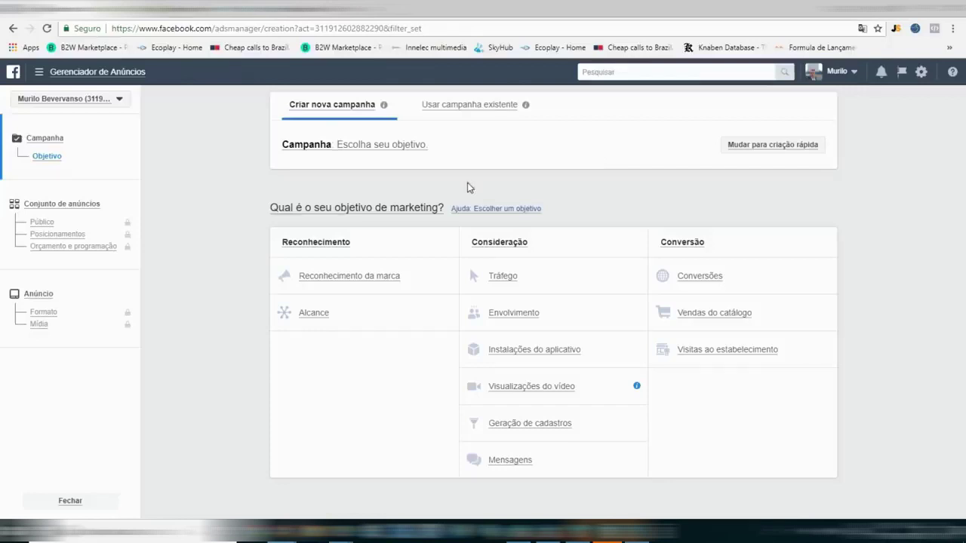
click(40, 72)
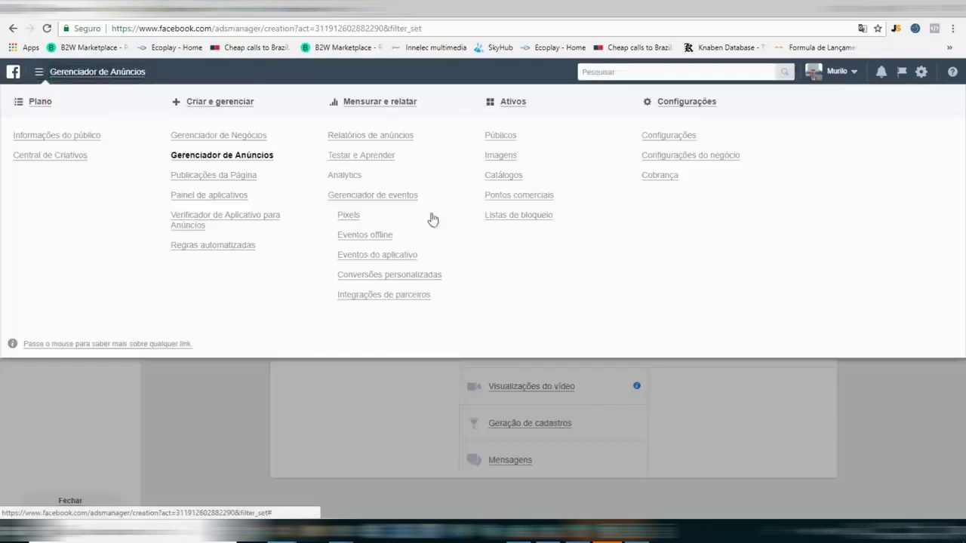
Go to the Pixels page and start creating a new pixel.
click(349, 218)
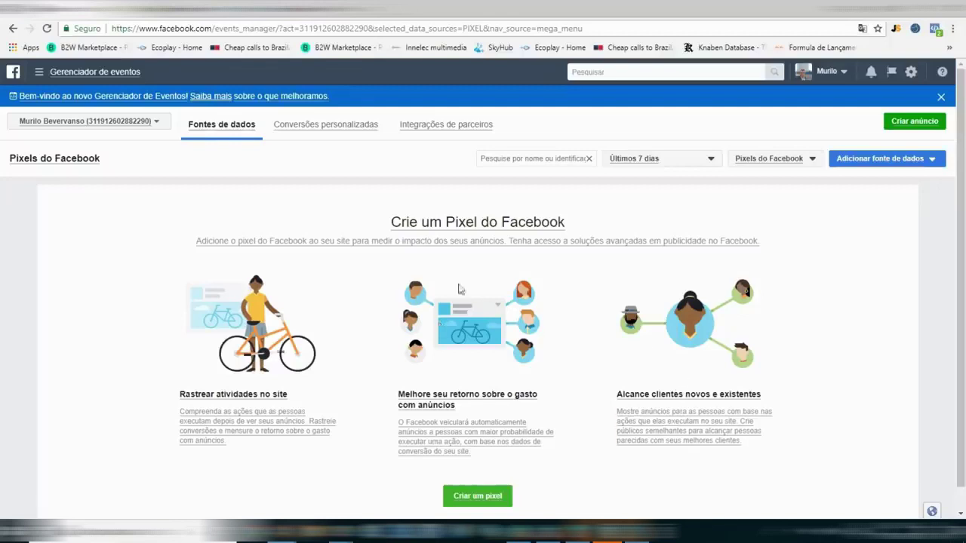
scroll(554, 317, down, 1)
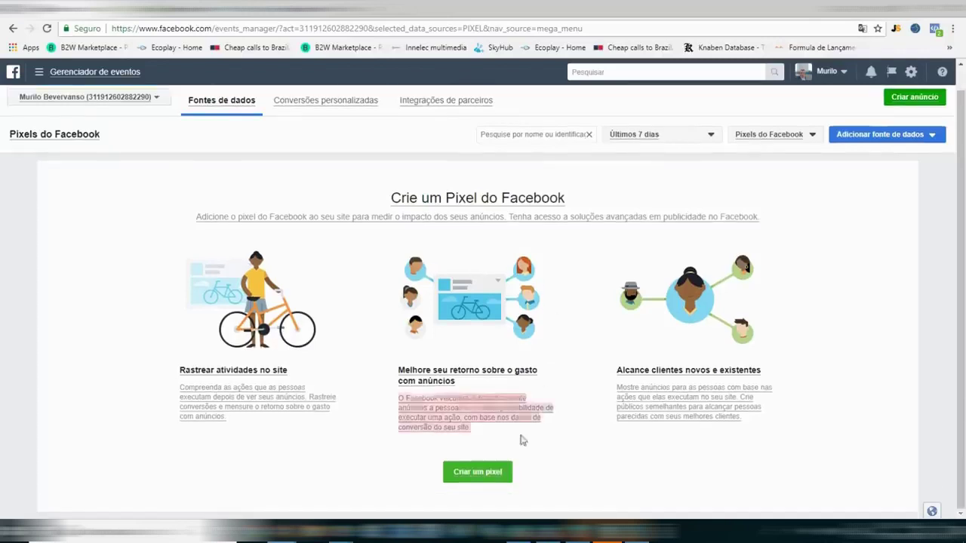
click(477, 470)
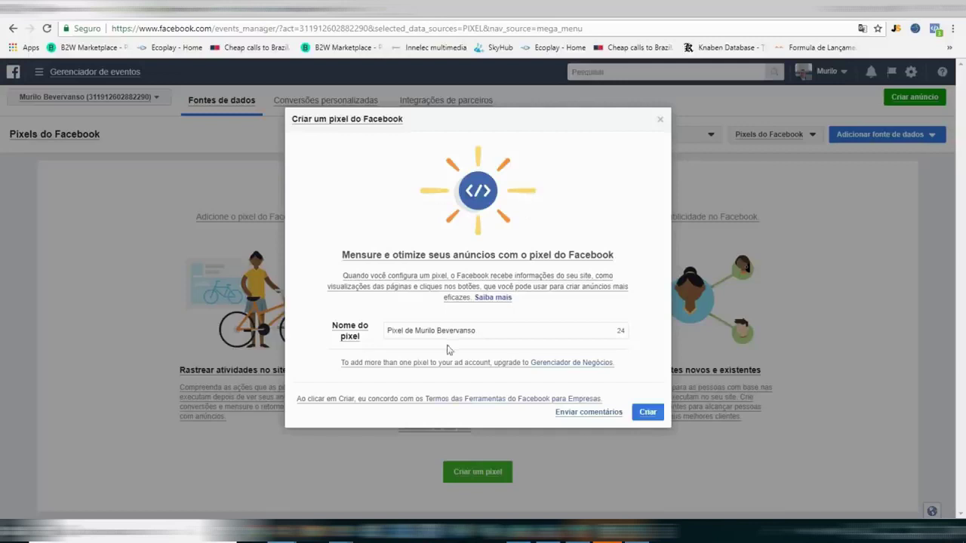
Name the new pixel 'Buyexpress - Pixel' and create it.
triple_click(453, 332)
text(Pix)
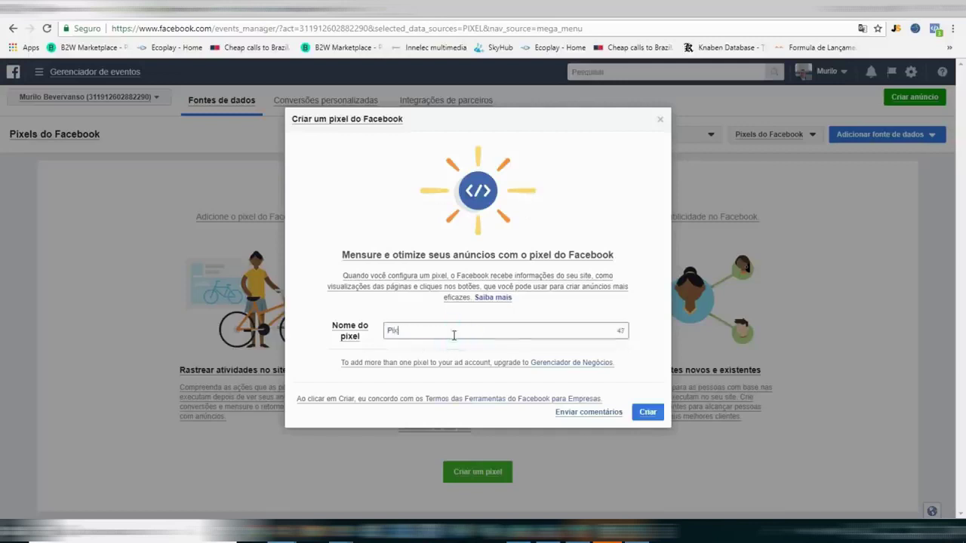
text(e)
key(ctrl+a)
text(Buyexpress )
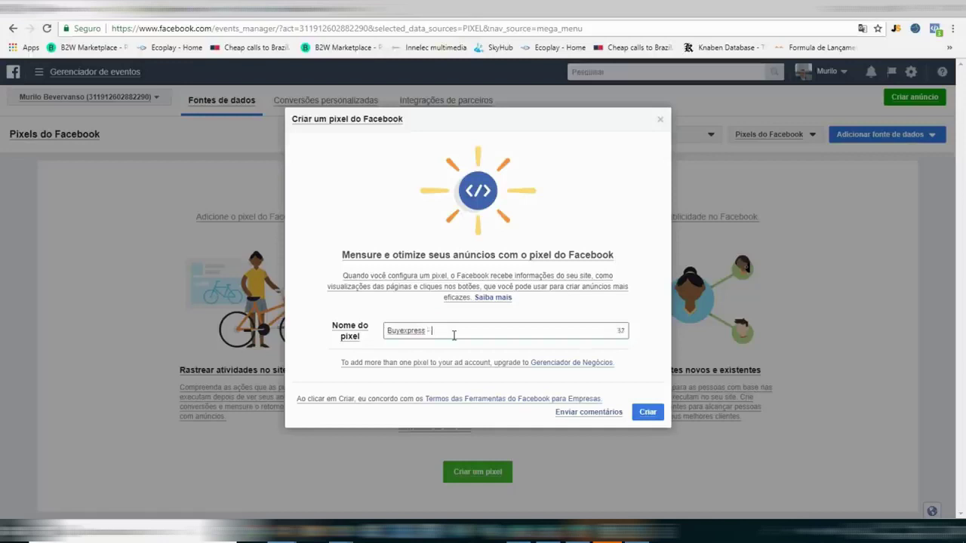
text(- Pixel)
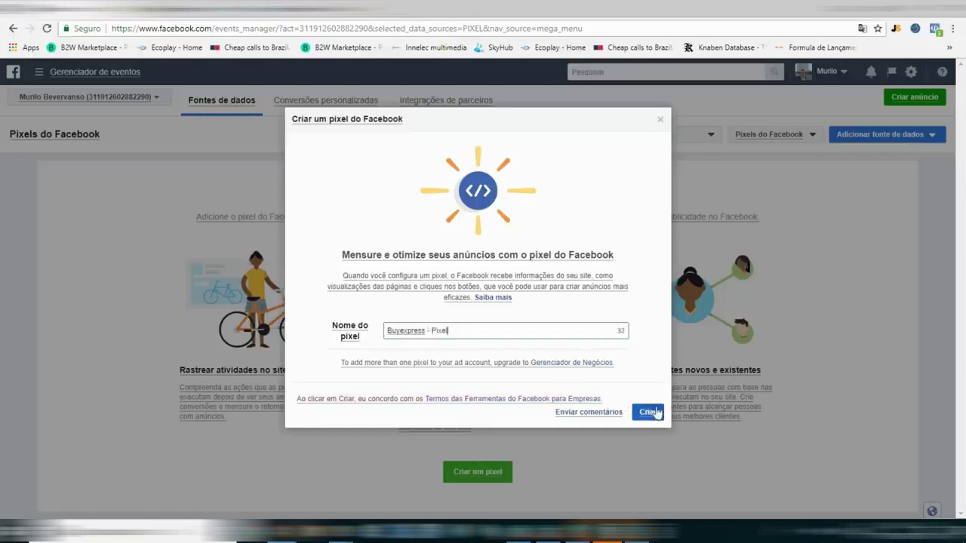
click(648, 412)
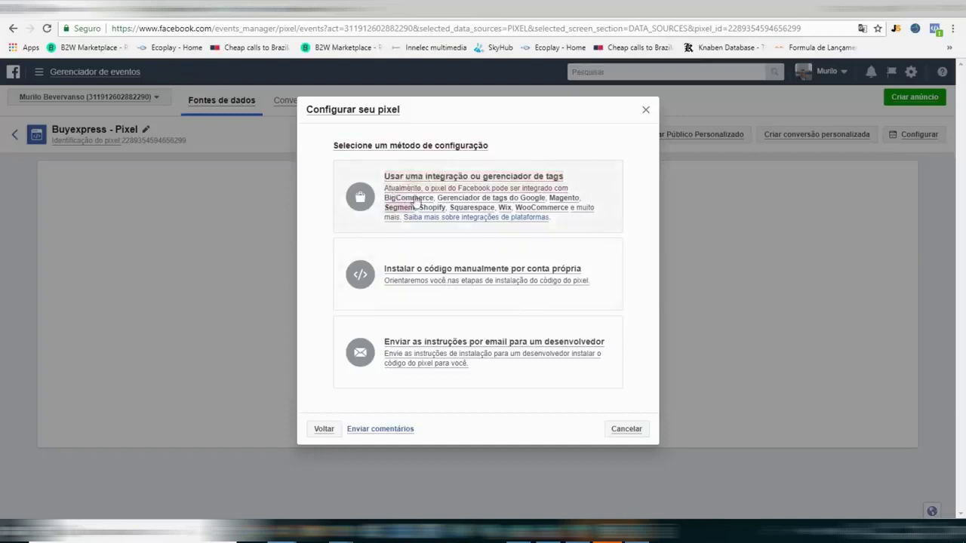
Set up the pixel through an integration, choosing Shopify as the partner platform.
click(414, 188)
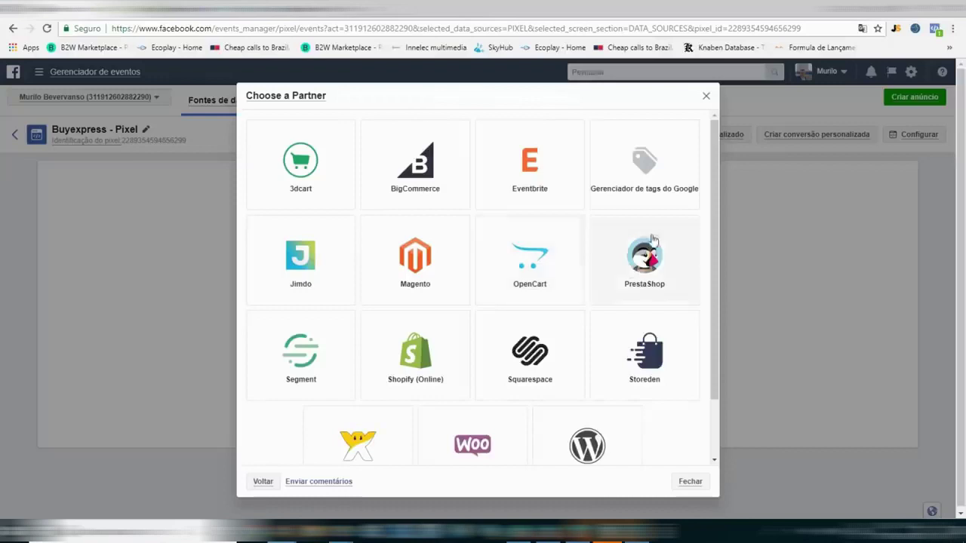
click(407, 353)
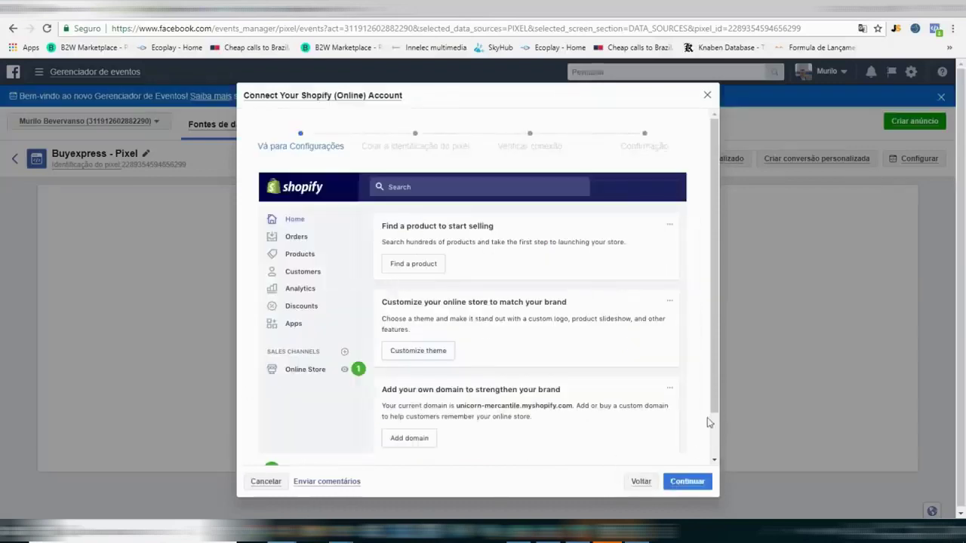
scroll(709, 423, down, 1)
scroll(468, 311, up, 1)
scroll(426, 218, down, 1)
click(687, 483)
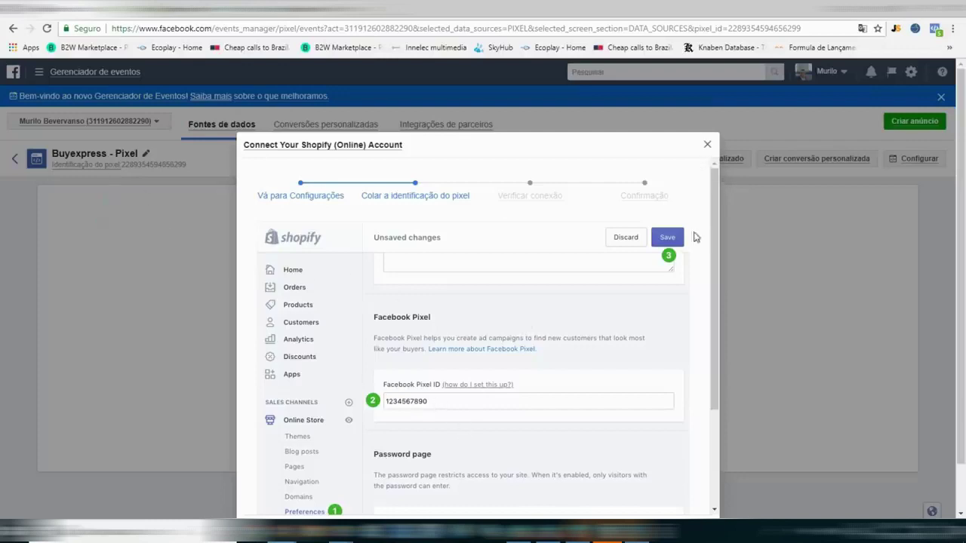
Copy the pixel ID and switch to the Shopify admin tab.
scroll(695, 237, down, 2)
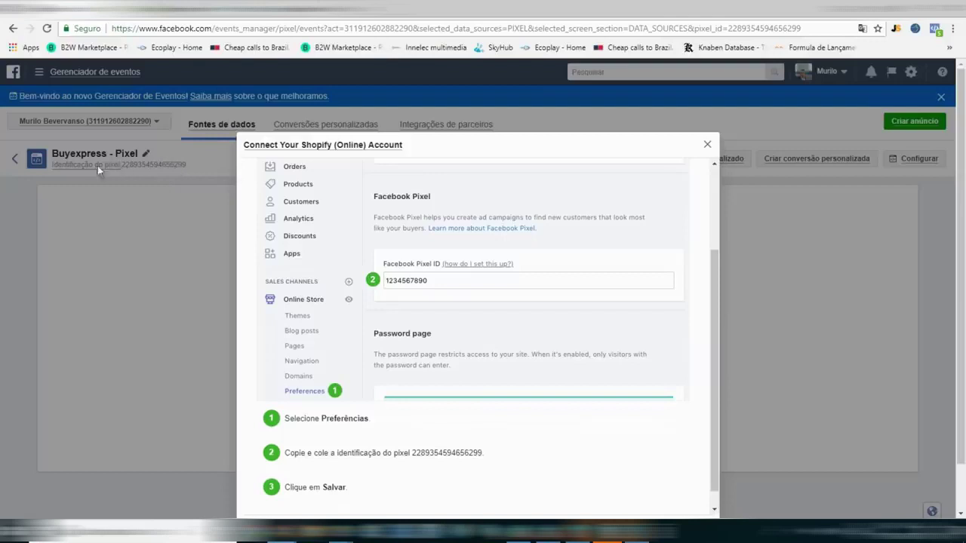
scroll(494, 306, down, 1)
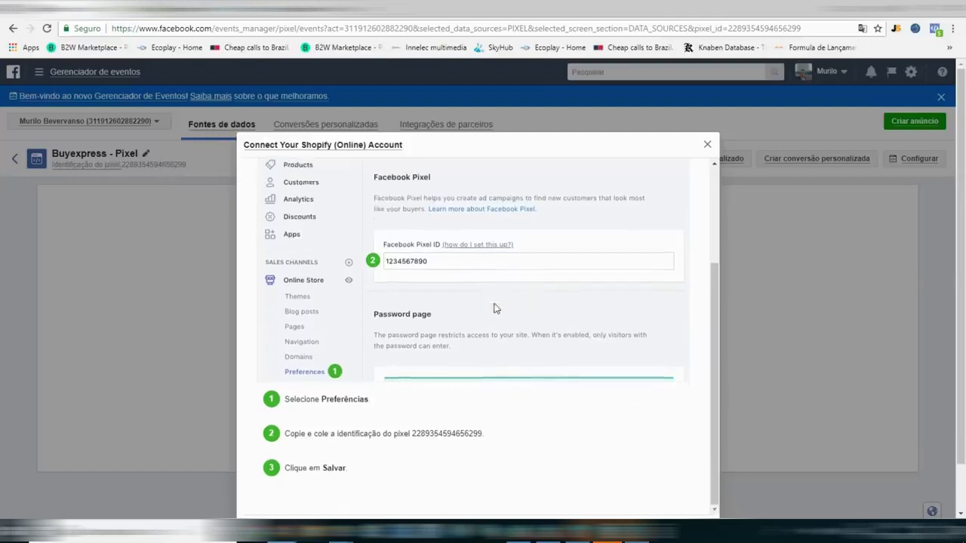
double_click(459, 434)
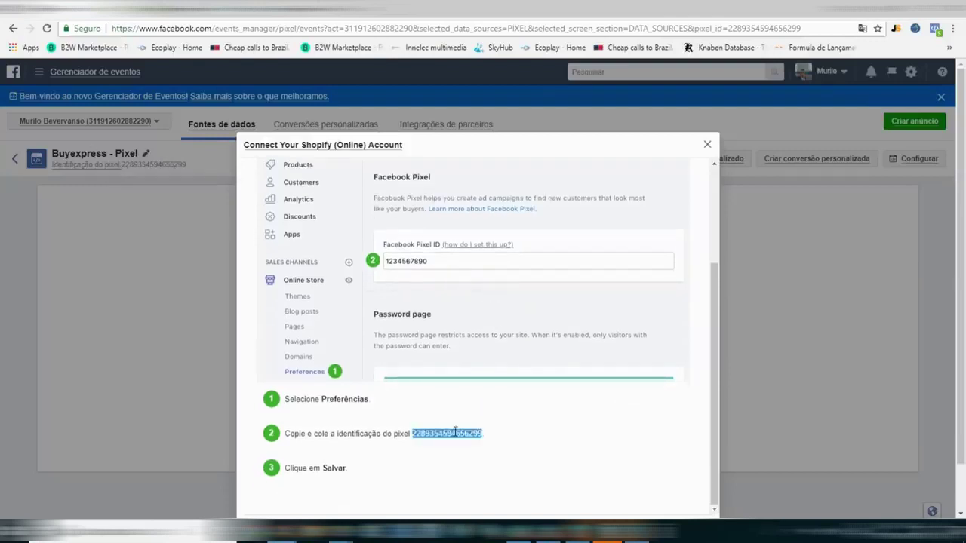
click(498, 436)
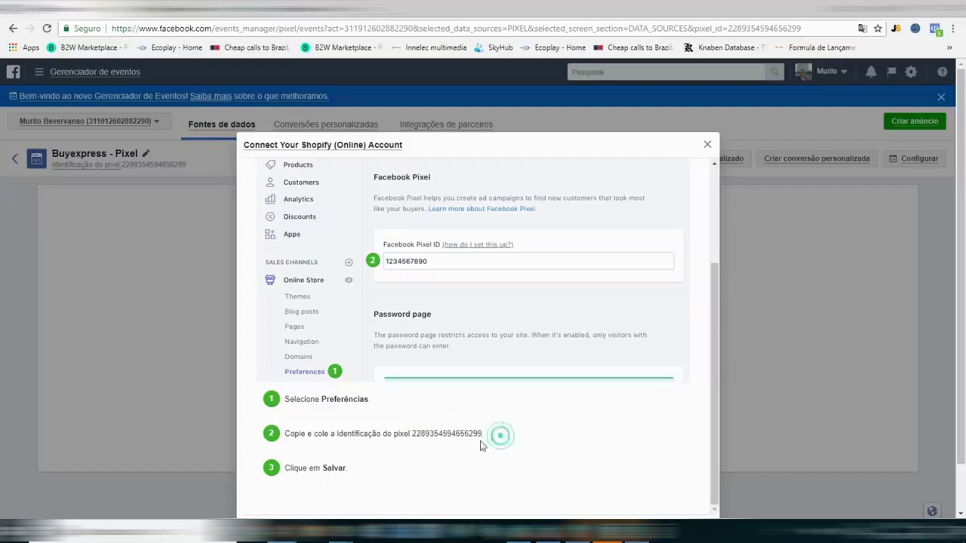
double_click(438, 430)
key(ctrl+c)
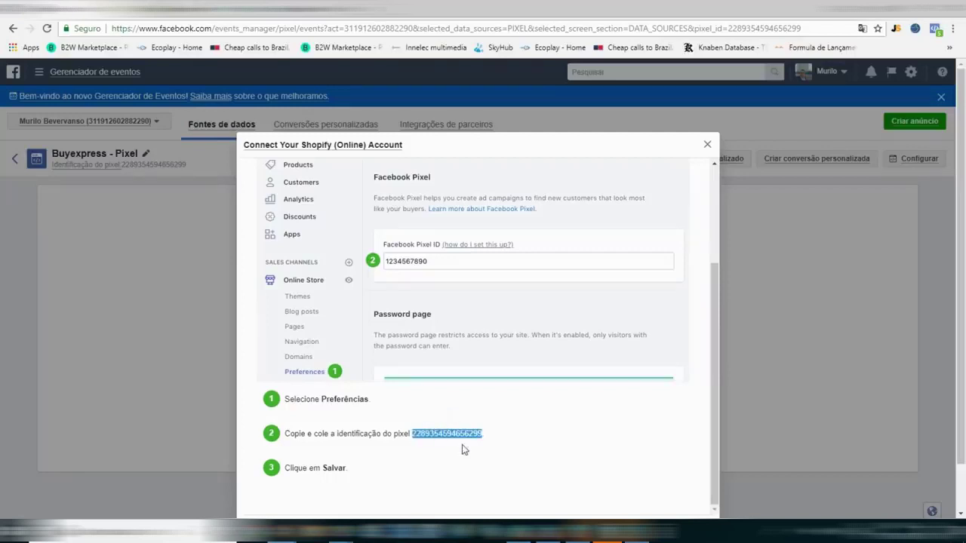
key(ctrl+Tab)
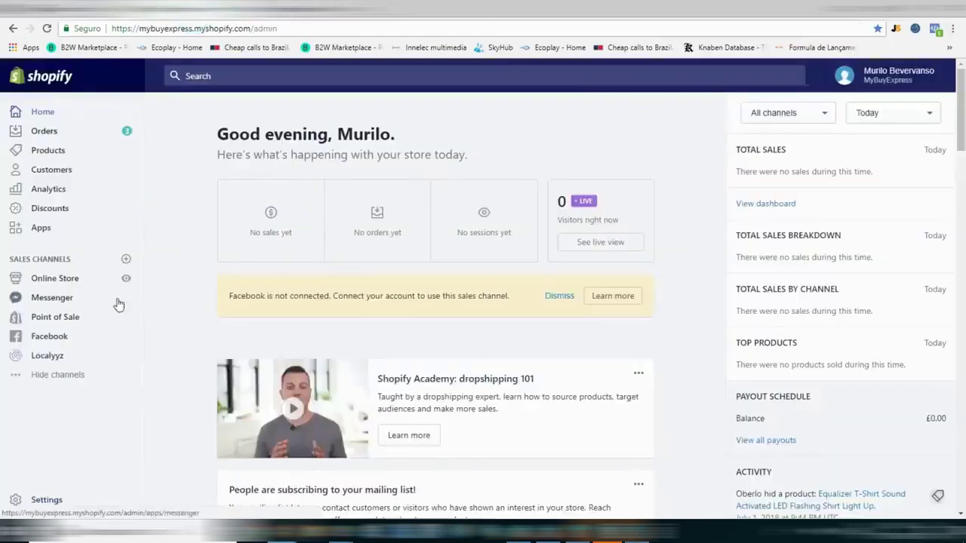
Paste the pixel ID into Online Store Preferences' Facebook Pixel ID field, save, and return to Facebook.
click(63, 280)
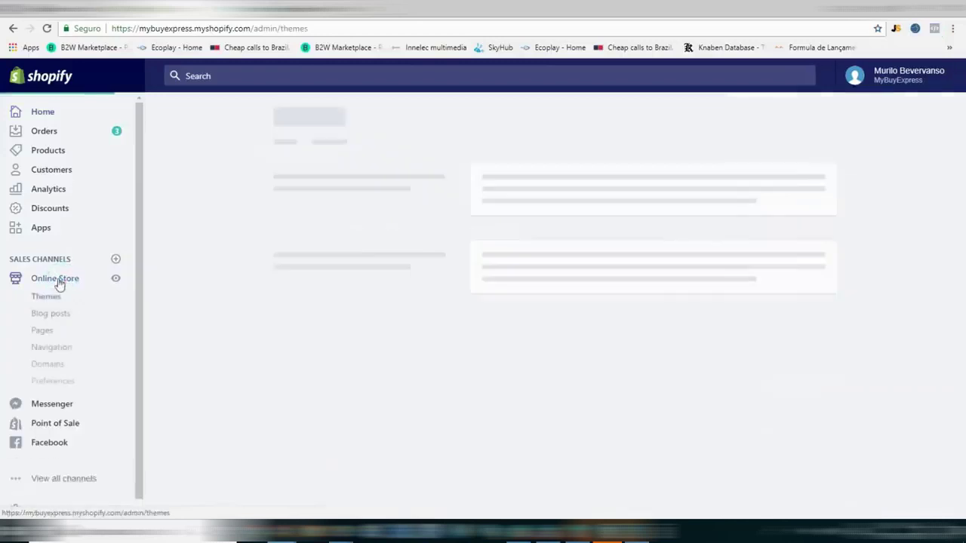
click(53, 381)
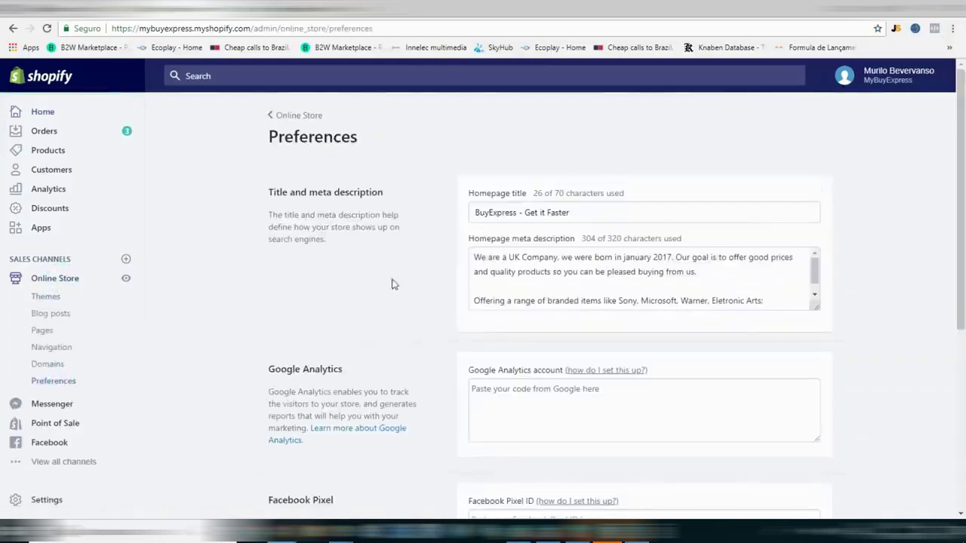
scroll(407, 381, down, 2)
click(502, 398)
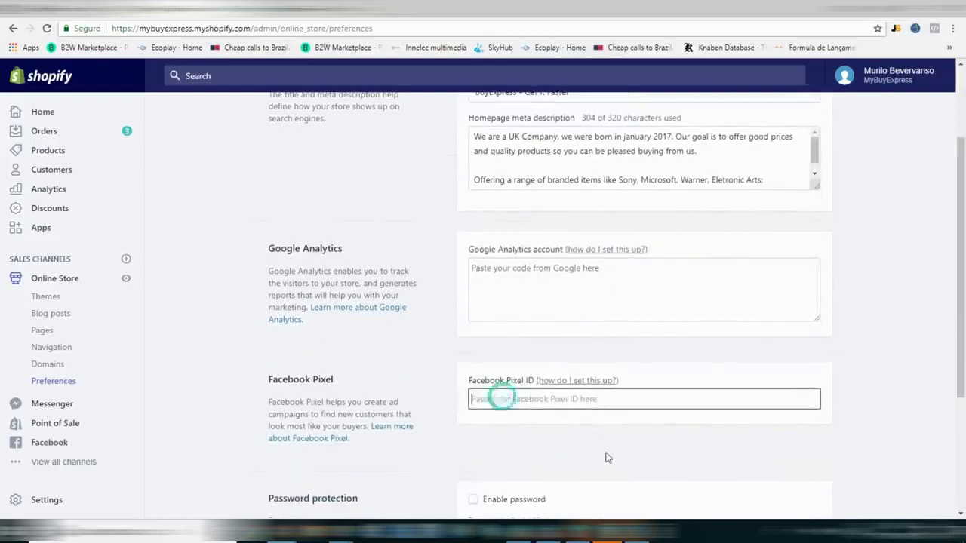
key(ctrl+v)
click(612, 441)
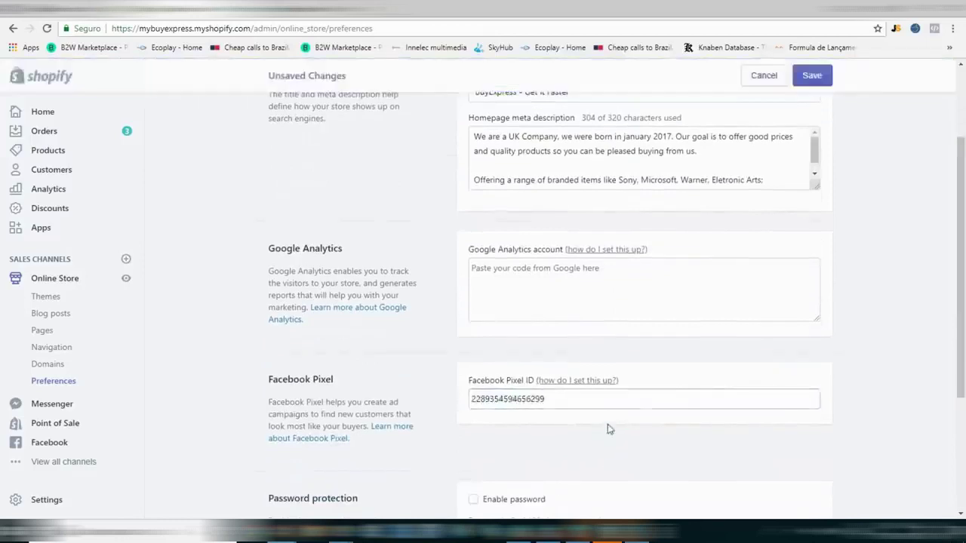
scroll(609, 425, down, 3)
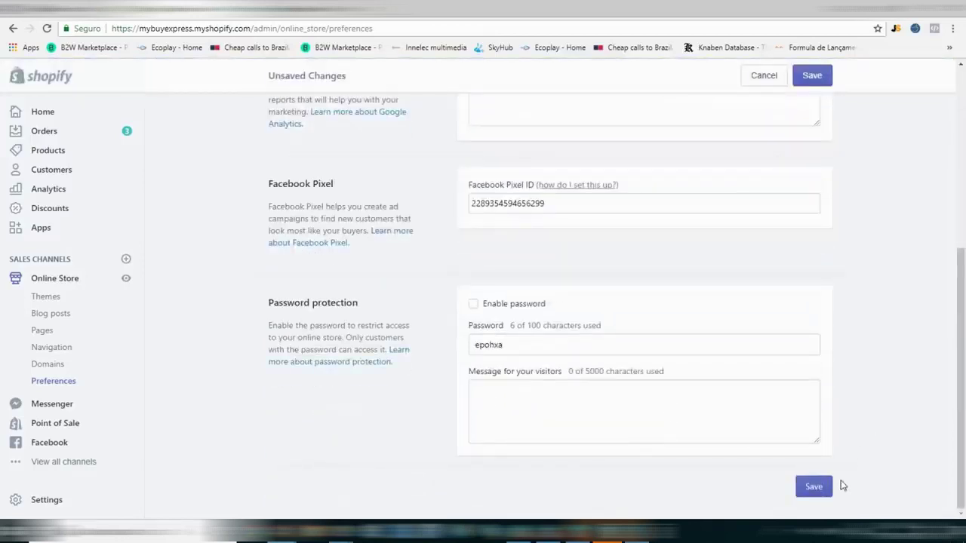
click(822, 487)
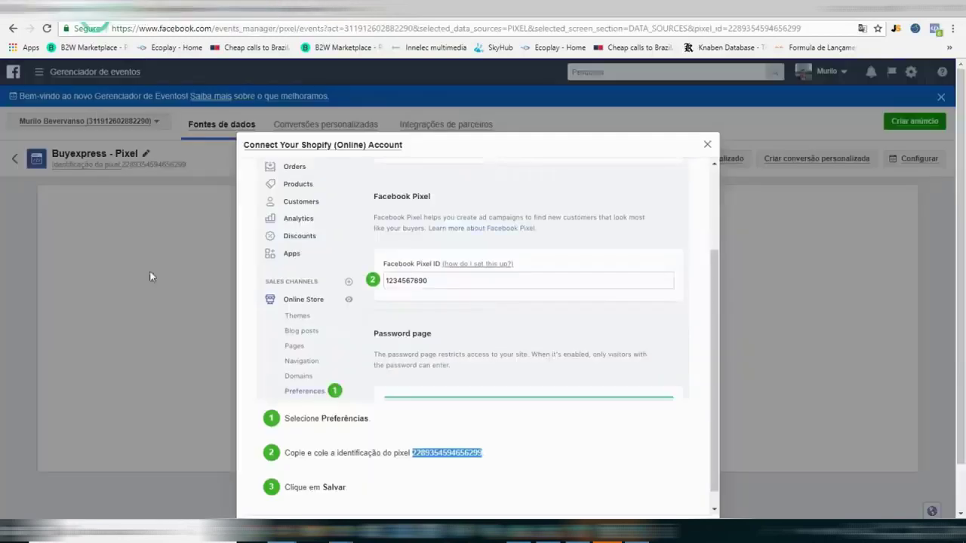
click(96, 9)
scroll(674, 366, down, 1)
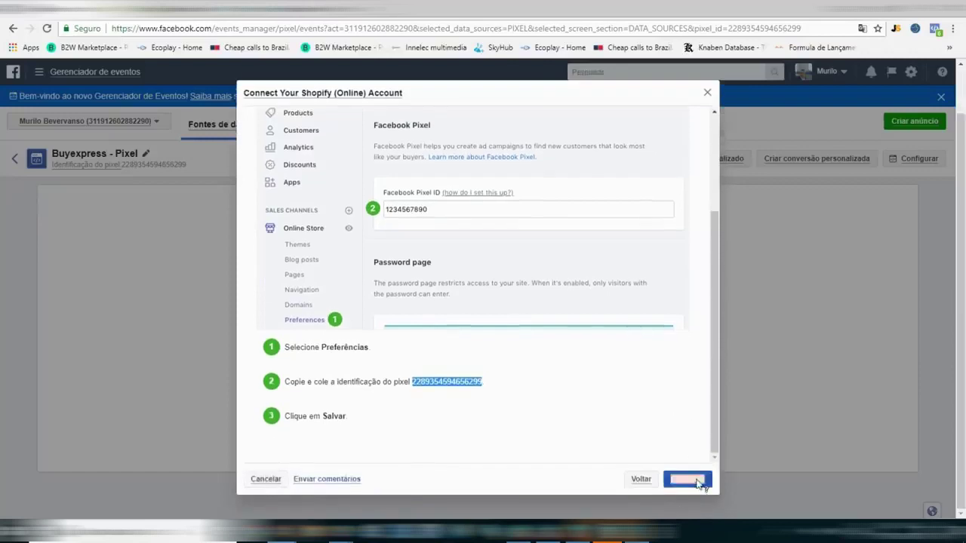
Send test traffic to the Hot Dog Toaster product page URL to verify the pixel connection.
click(698, 481)
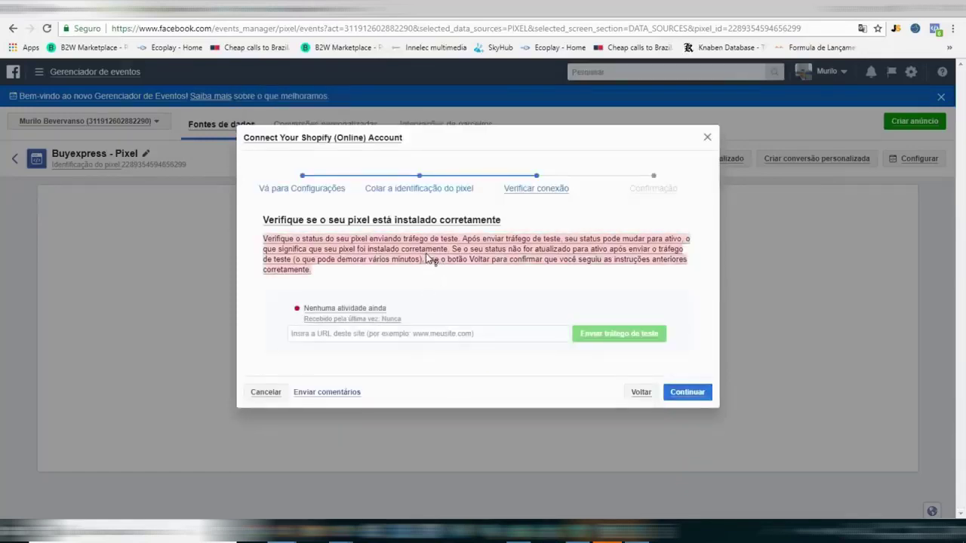
click(613, 333)
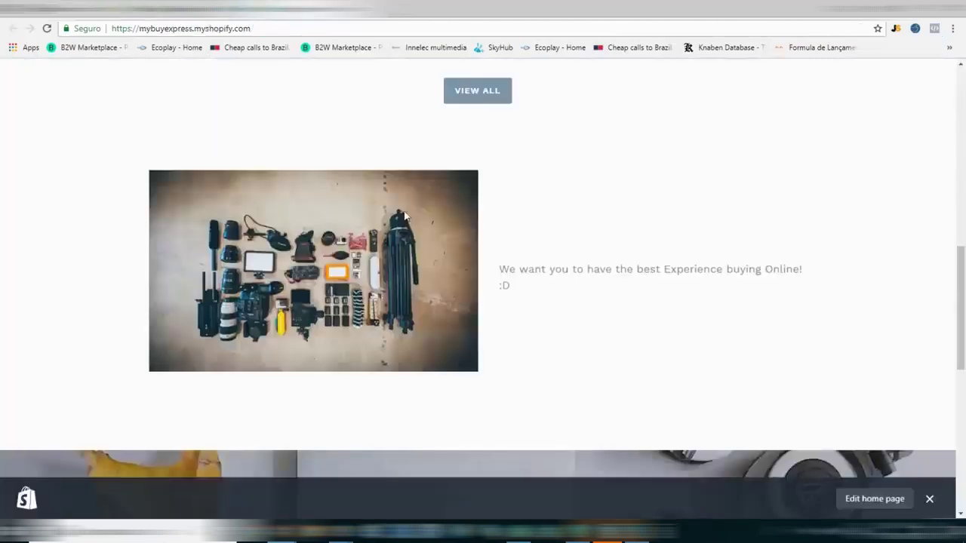
scroll(405, 222, up, 10)
scroll(510, 396, down, 1)
scroll(511, 396, down, 2)
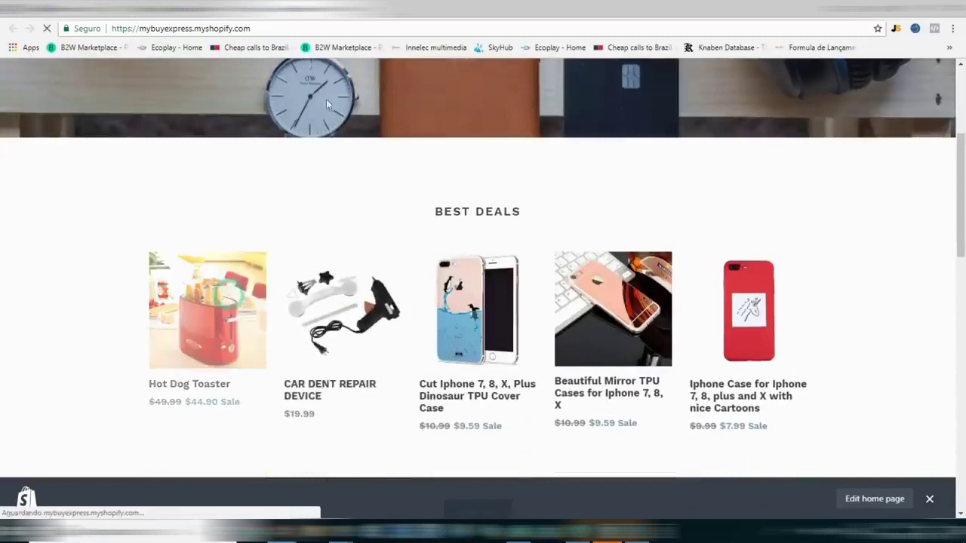
click(227, 298)
click(325, 28)
key(ctrl+c)
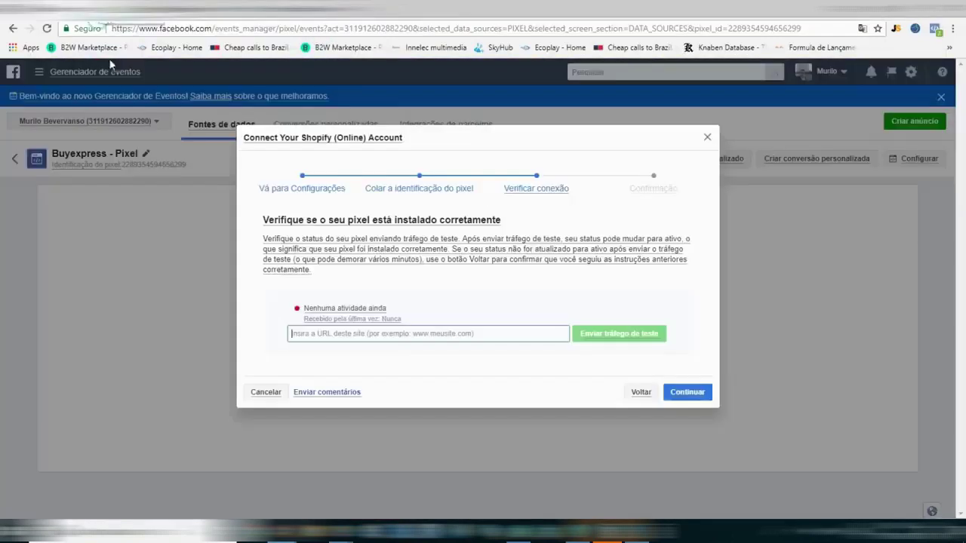
click(431, 335)
key(ctrl+v)
click(607, 335)
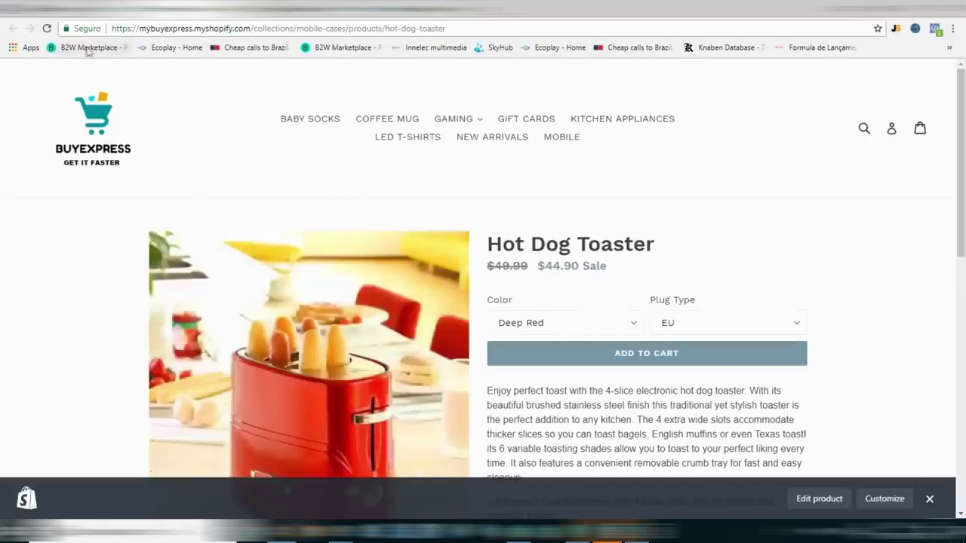
click(96, 7)
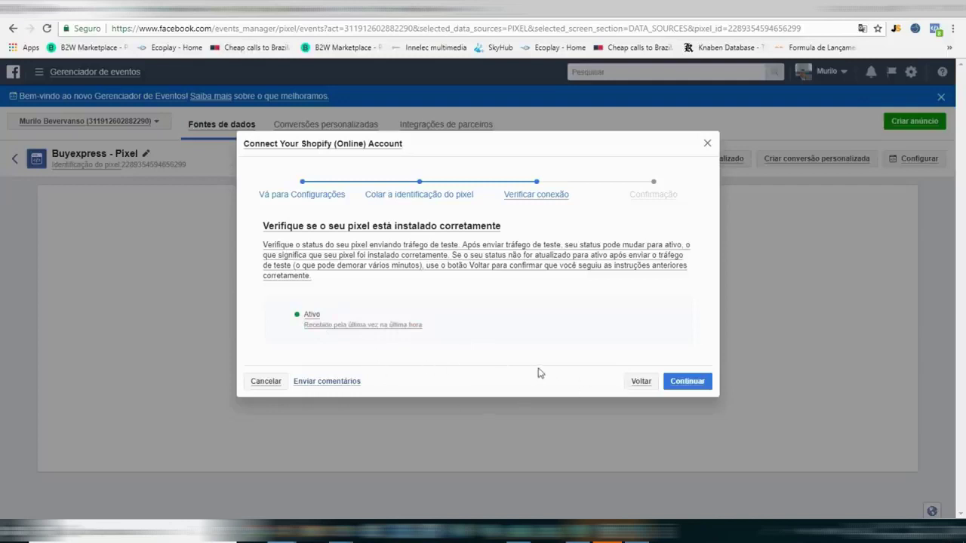
Continue to 'Setup complete!' and close the Shopify connection wizard.
click(686, 381)
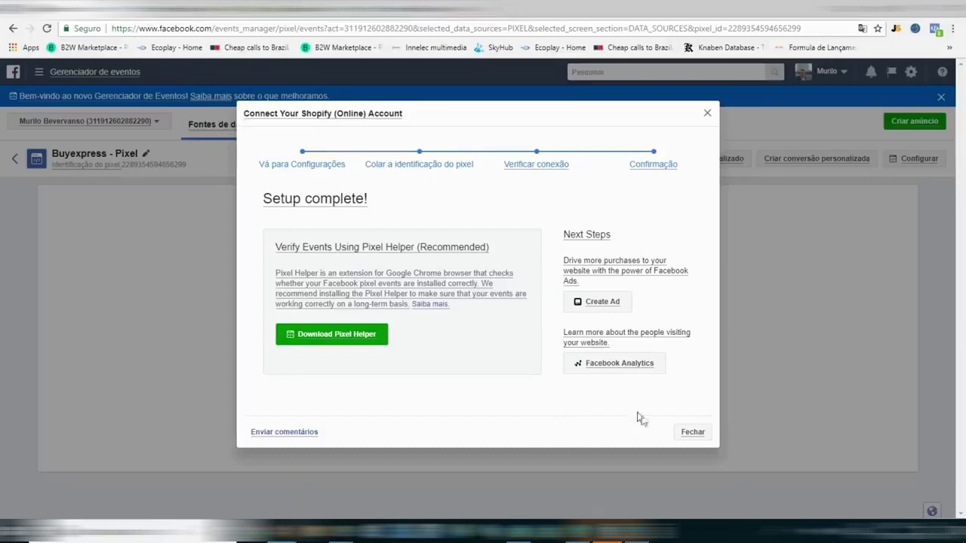
click(693, 434)
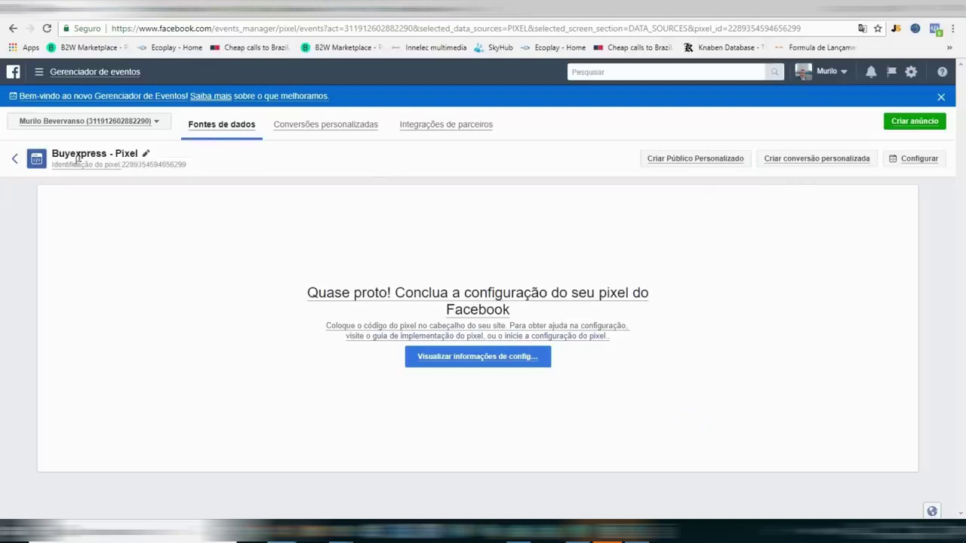
click(14, 158)
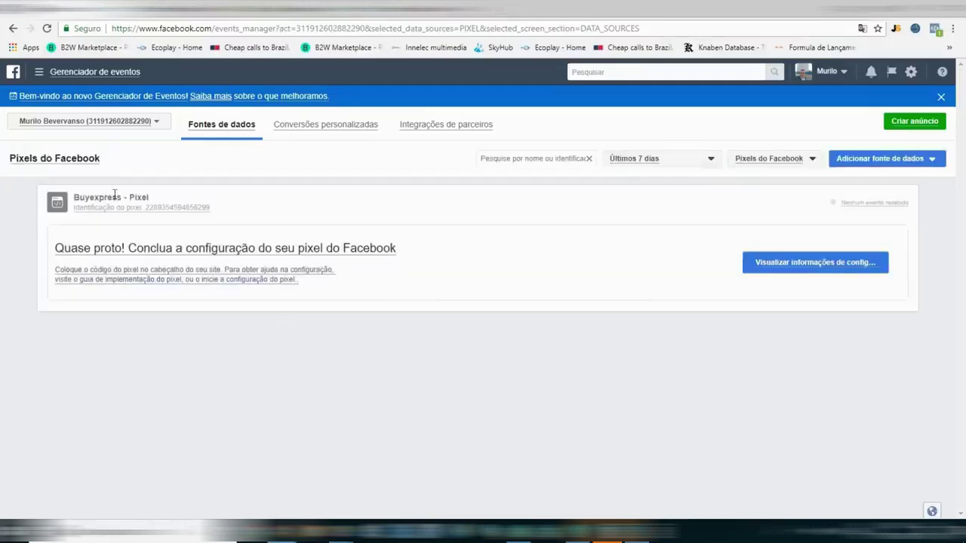
Reload Events Manager, open Buyexpress - Pixel, and check its Diagnóstico tab for problems.
click(47, 28)
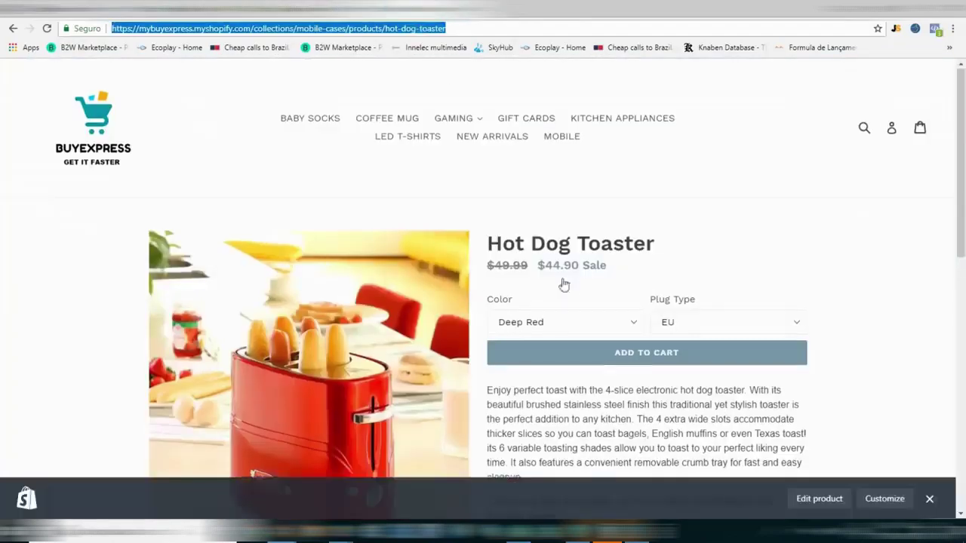
scroll(561, 282, down, 10)
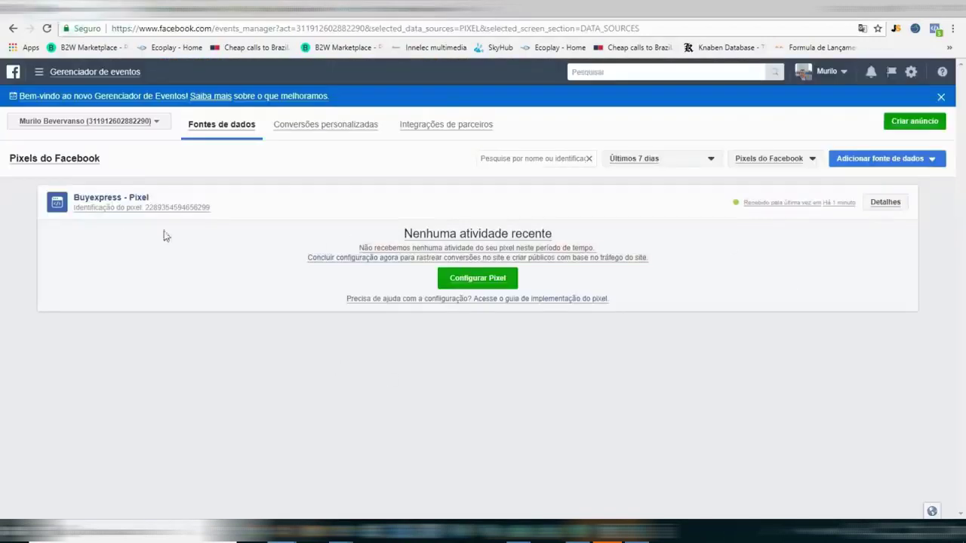
click(105, 199)
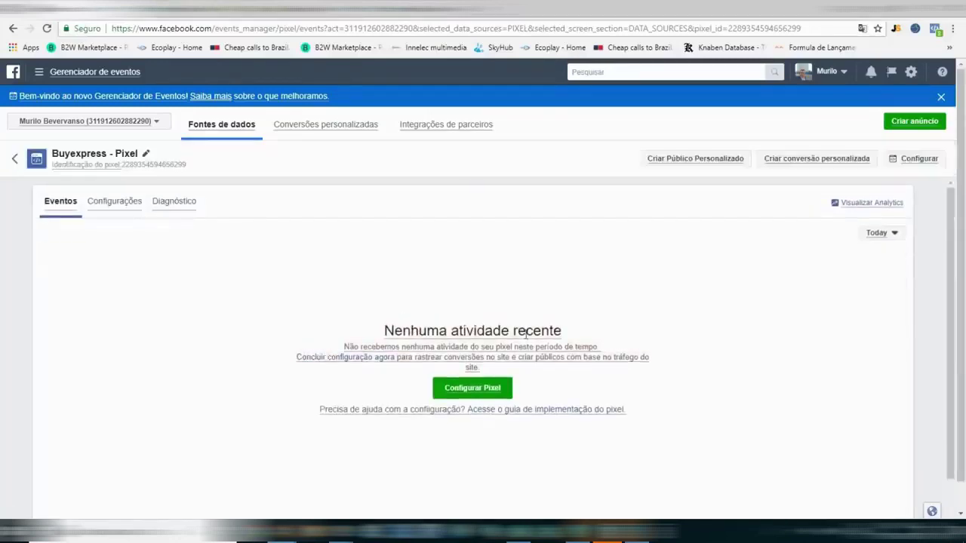
scroll(690, 317, down, 2)
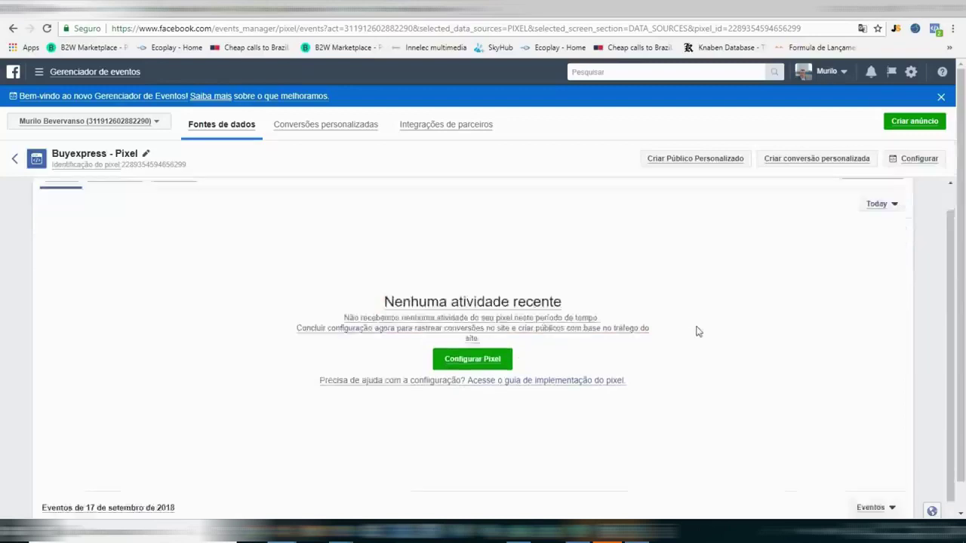
scroll(356, 360, up, 2)
click(176, 203)
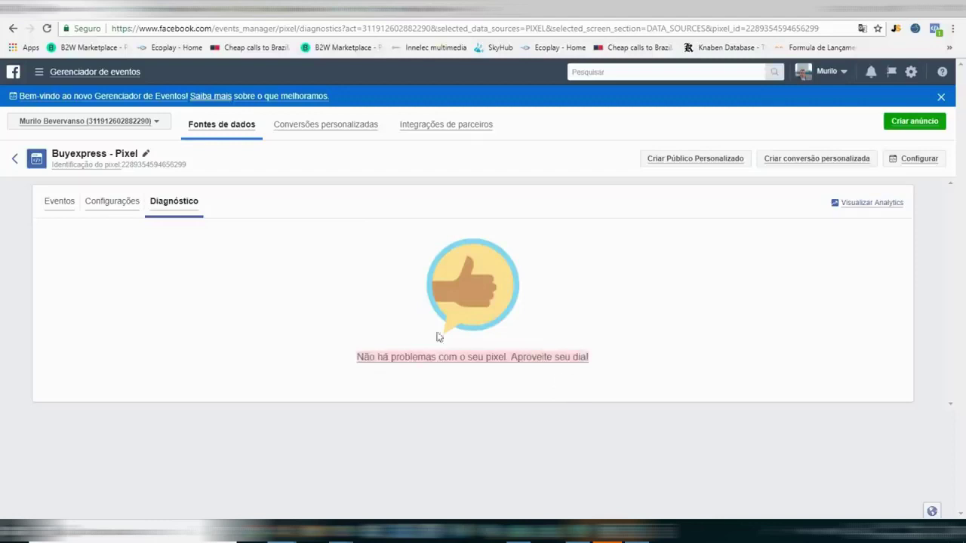
click(59, 202)
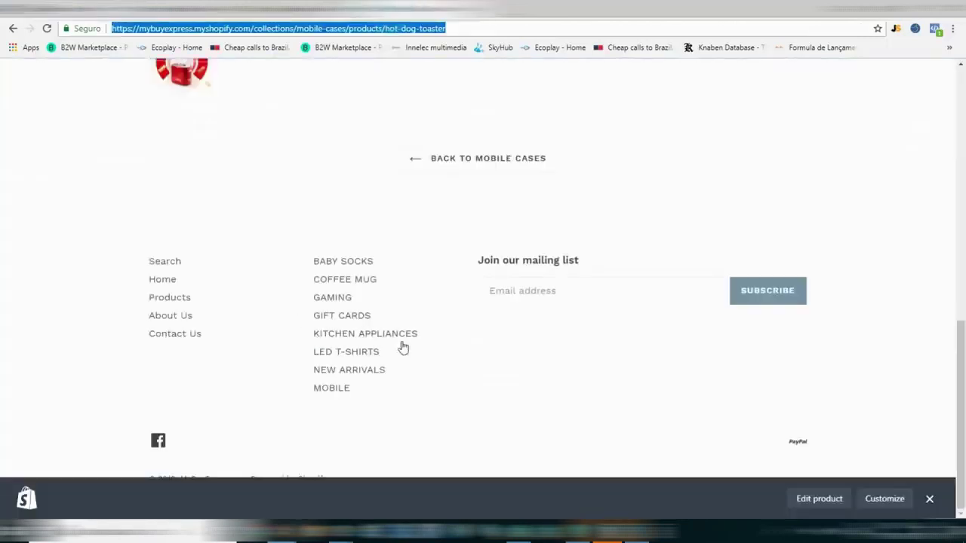
Open the store cart holding the $44.90 Hot Dog Toaster and start checkout.
scroll(403, 345, up, 15)
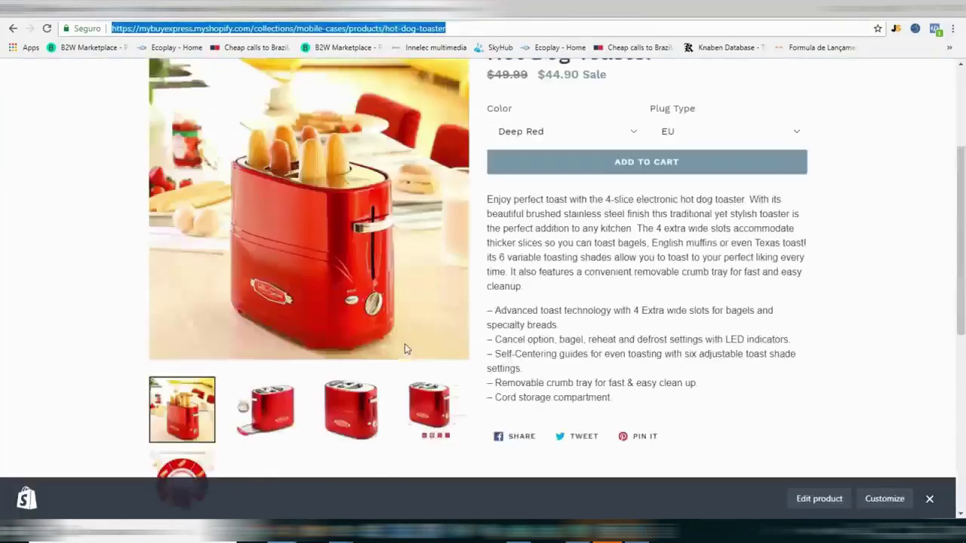
scroll(586, 138, down, 3)
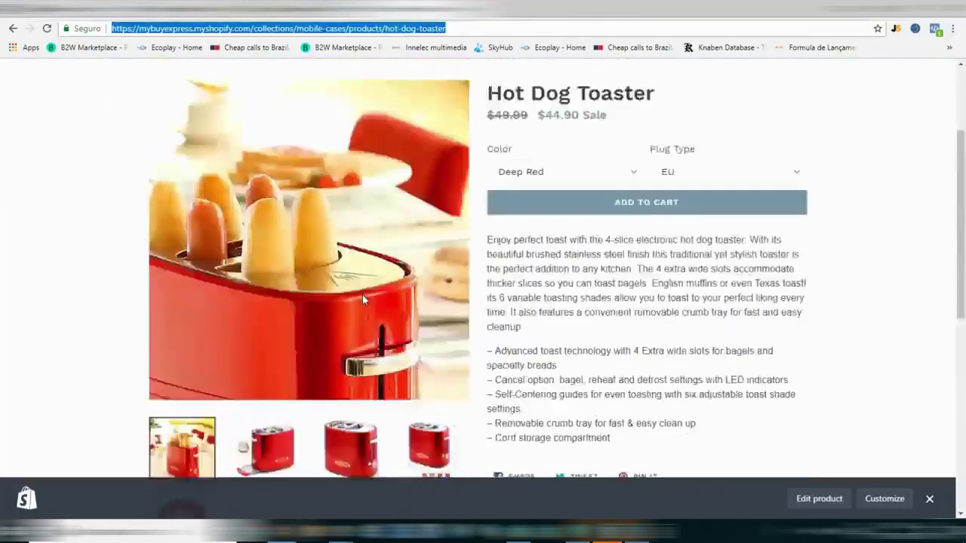
scroll(606, 216, up, 1)
click(637, 239)
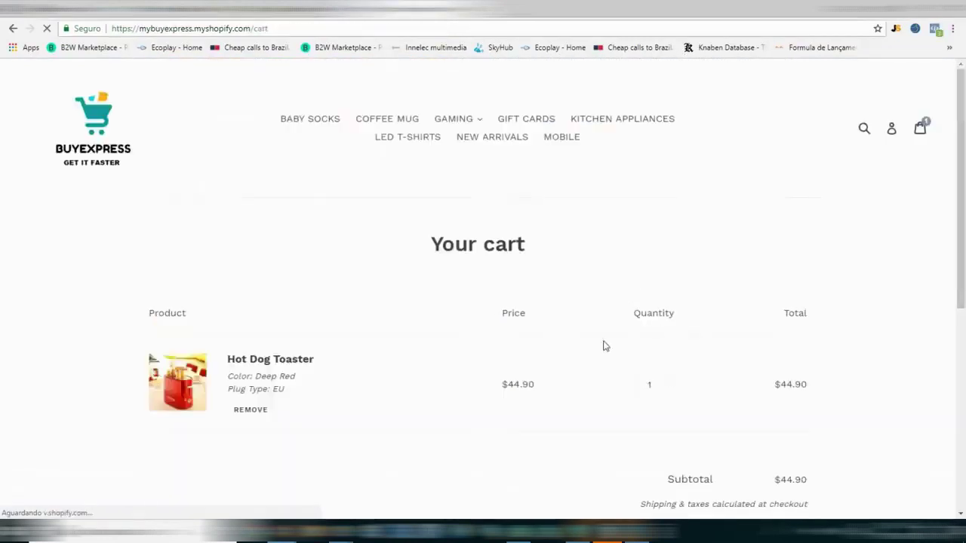
scroll(528, 302, down, 3)
click(763, 293)
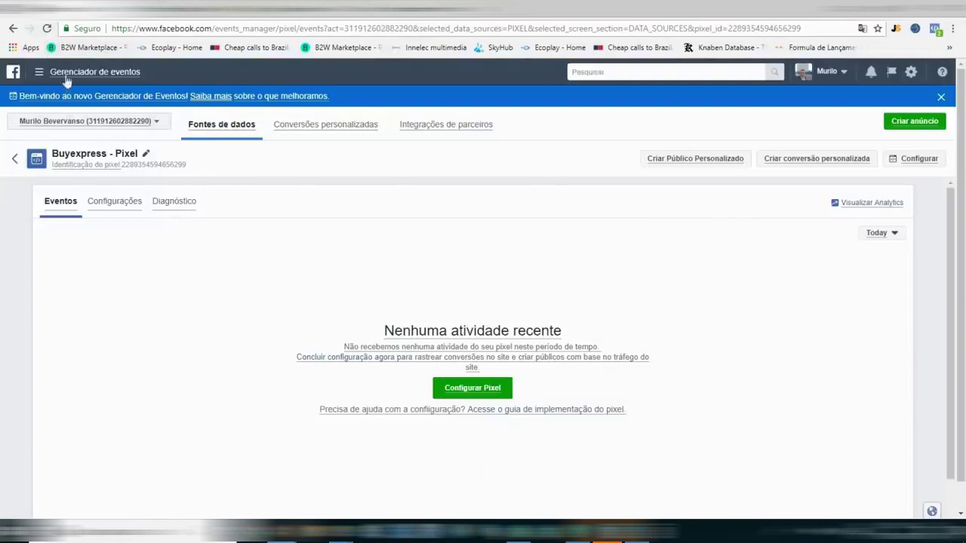
Reload the pixel's events page to show 2 PageView and 2 ViewContent events as Ativo.
click(46, 28)
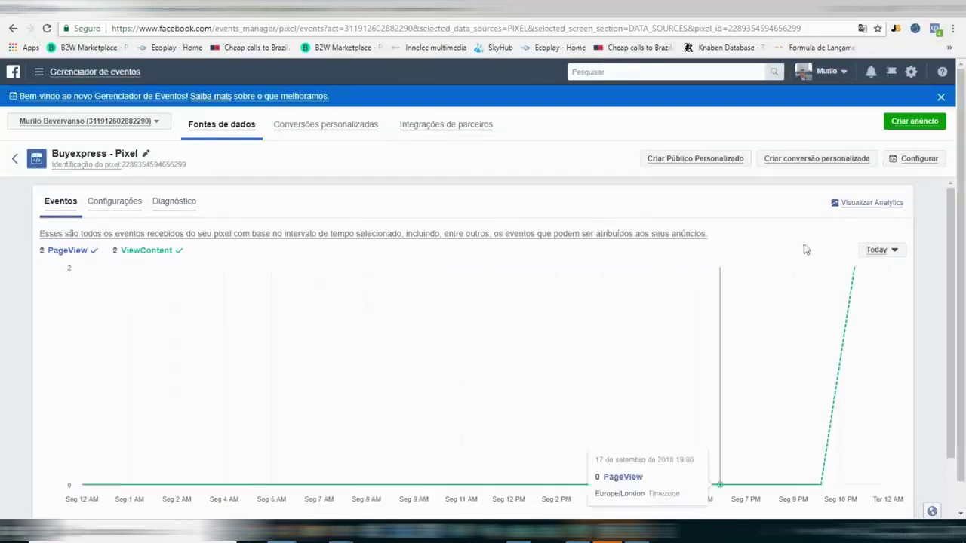
scroll(859, 281, down, 2)
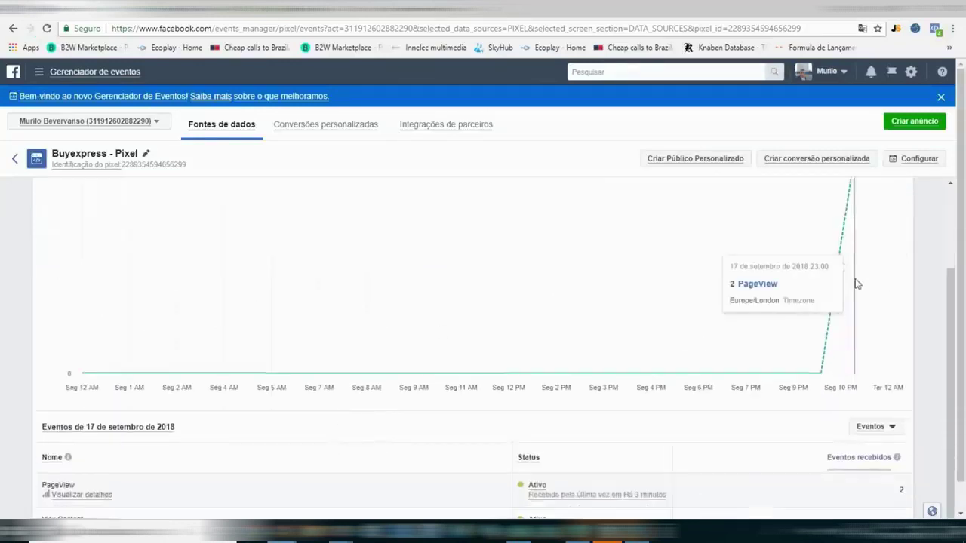
scroll(938, 343, down, 1)
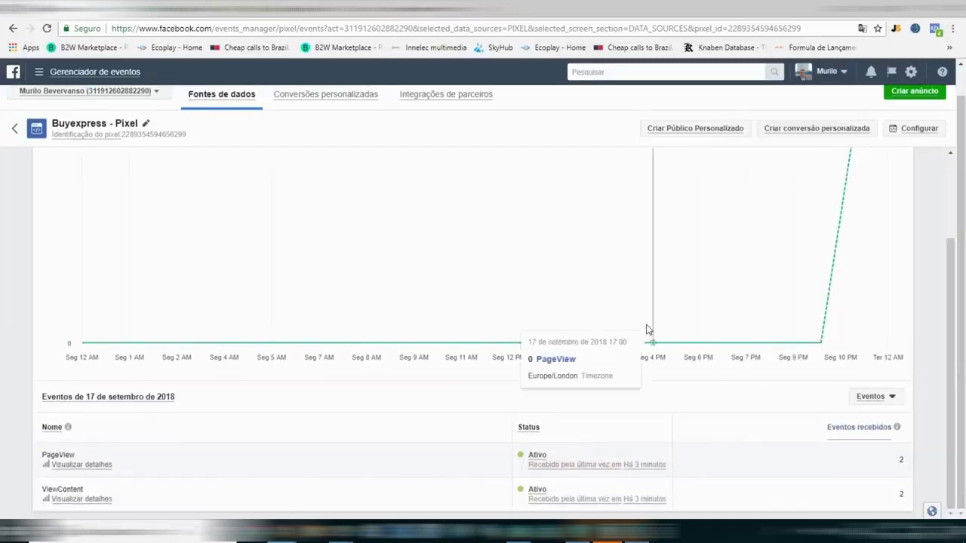
scroll(647, 327, up, 2)
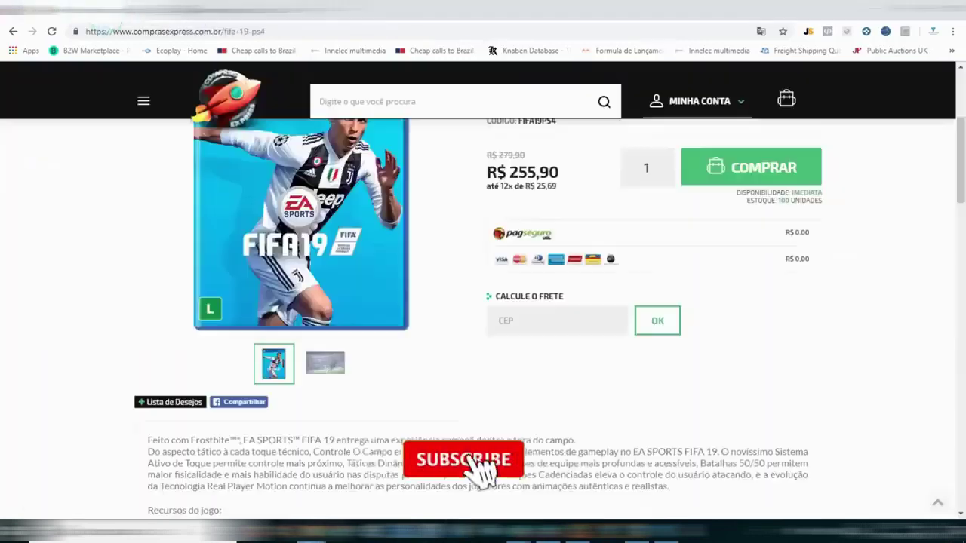
Scroll to the top of the Comprasexpress 'Fifa 19 – PS4' product page.
scroll(2, 79, up, 3)
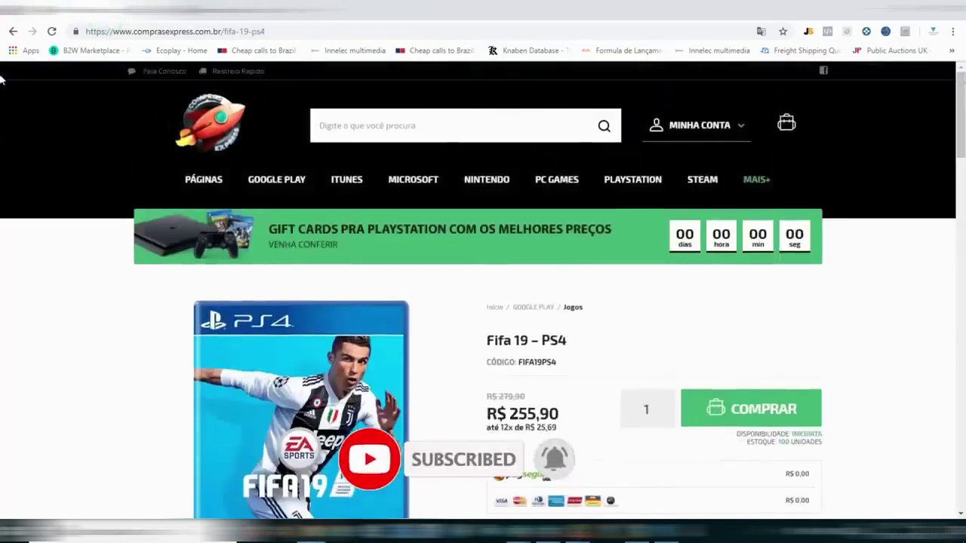
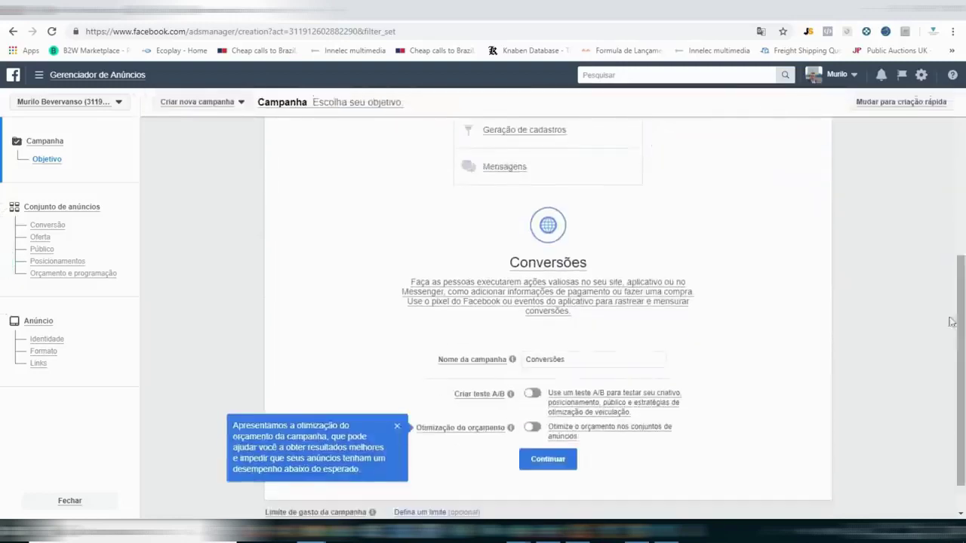
Rename the Conversões campaign to 'FIFA19 - Frete Grátis'.
click(569, 360)
double_click(569, 360)
text(FiF)
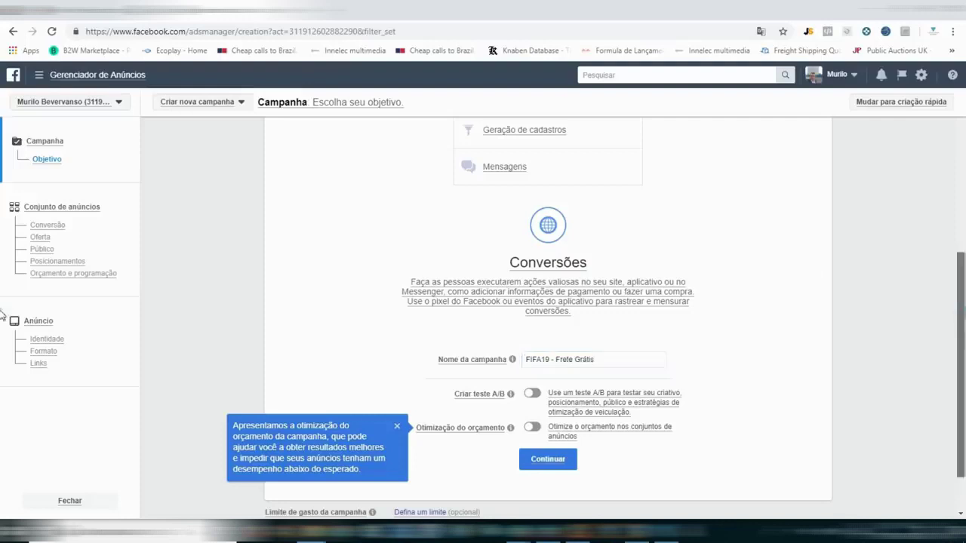
click(785, 430)
Continue to the ad set settings and dismiss the budget optimization tip.
scroll(782, 434, down, 1)
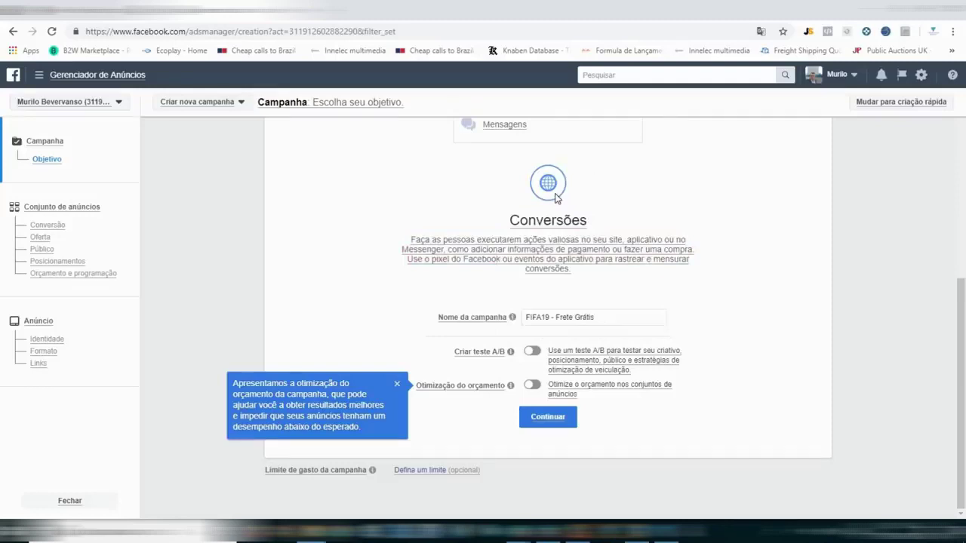
click(550, 420)
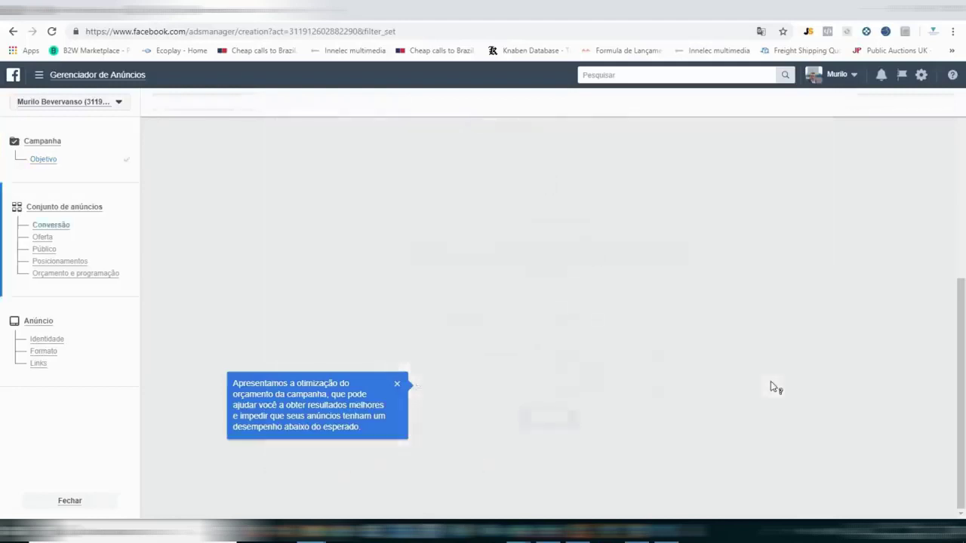
click(397, 383)
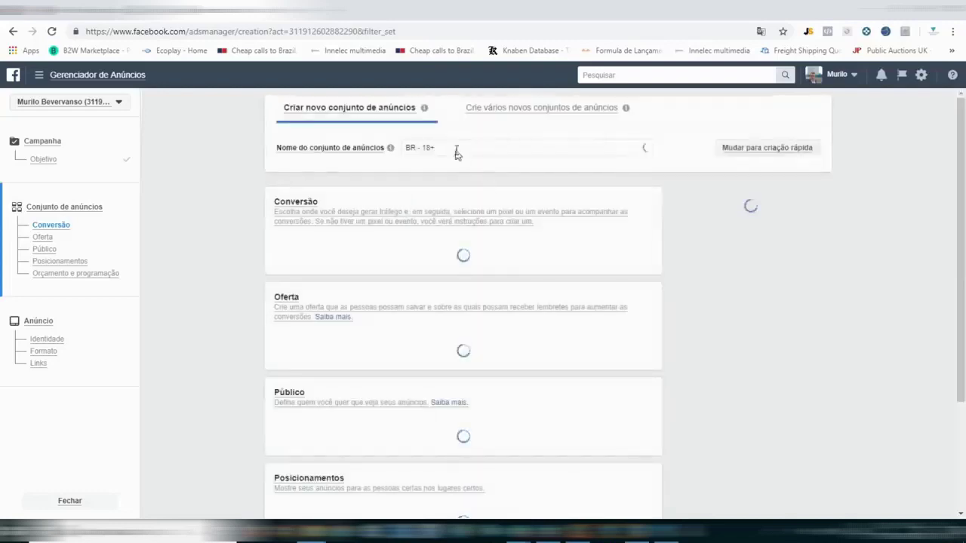
Replace the default ad set name 'BR - 18+' with 'FIFA19'.
triple_click(456, 148)
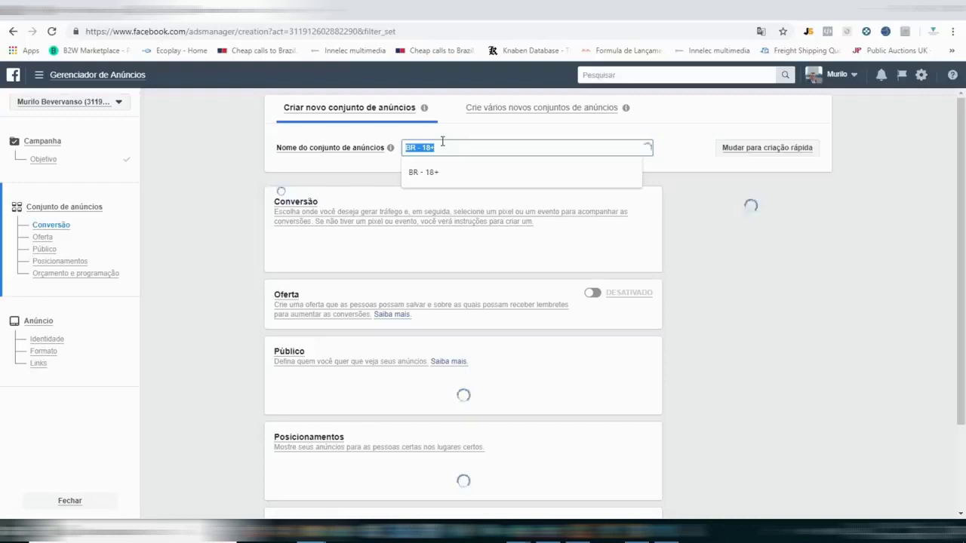
click(494, 145)
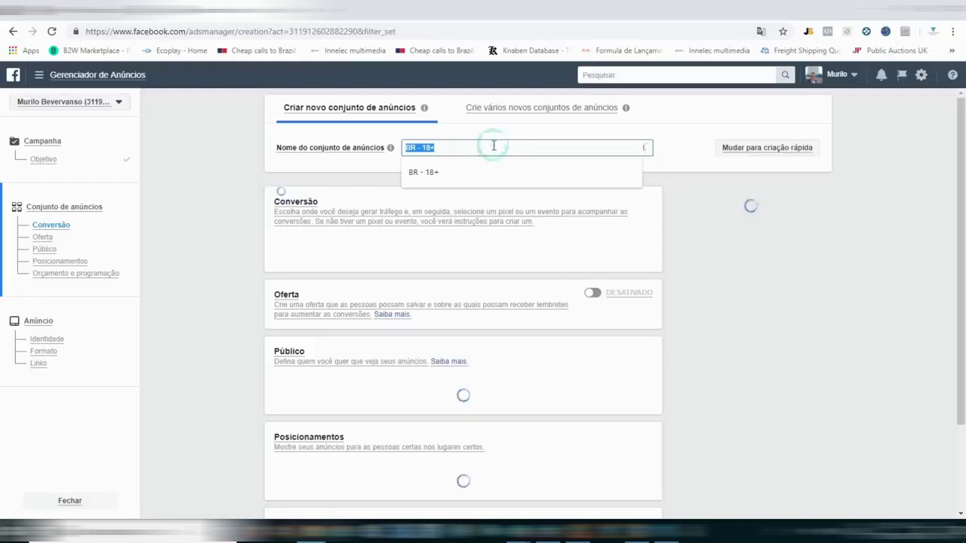
text(FIFA19)
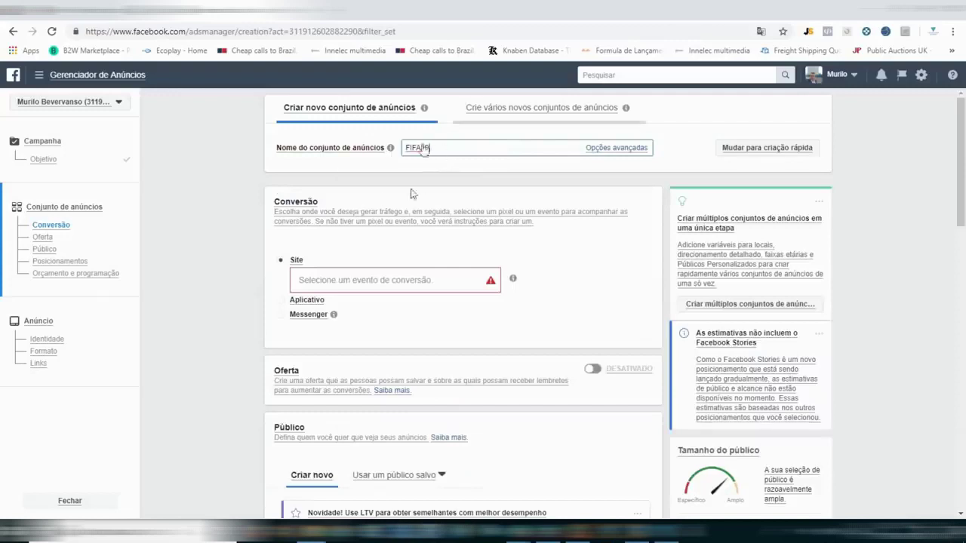
Choose Compra from the Buyexpress pixel as the website conversion event.
mouse_move(388, 290)
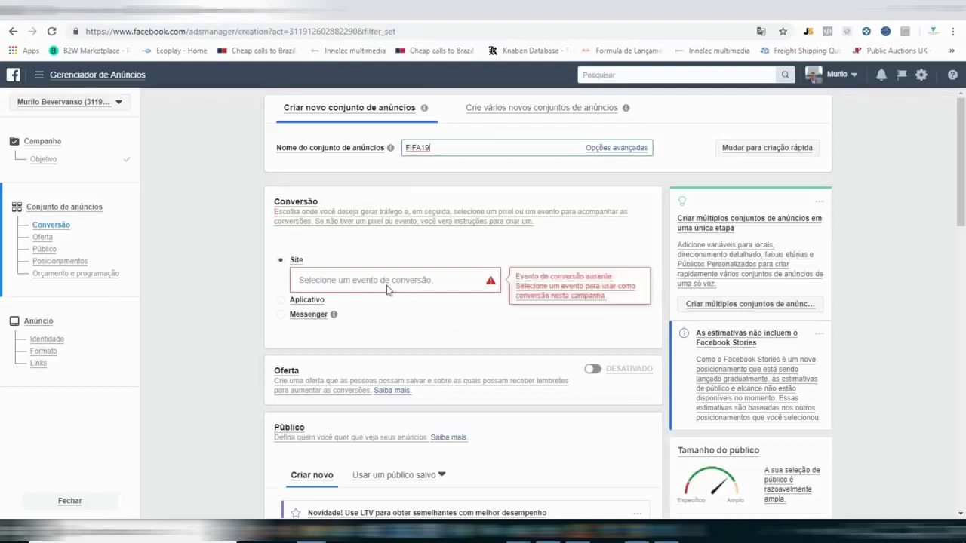
click(388, 288)
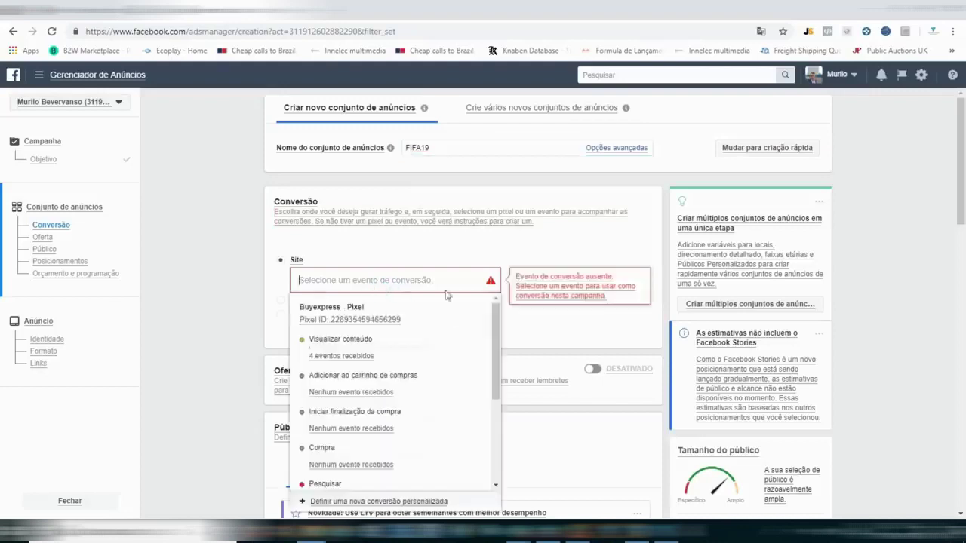
click(495, 318)
drag(493, 310, 483, 286)
click(466, 277)
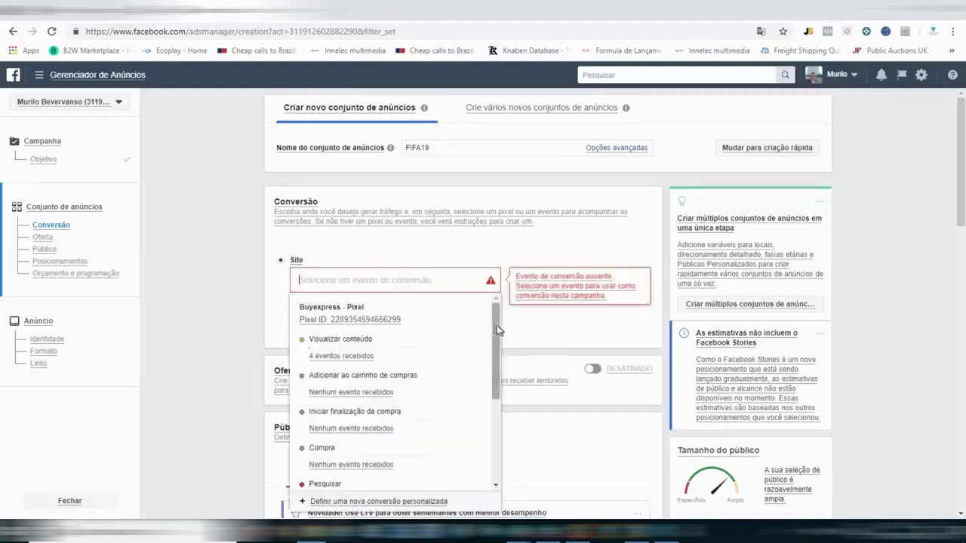
key(Down)
key(Down)
key(Down)
key(Down)
key(Down)
key(Down)
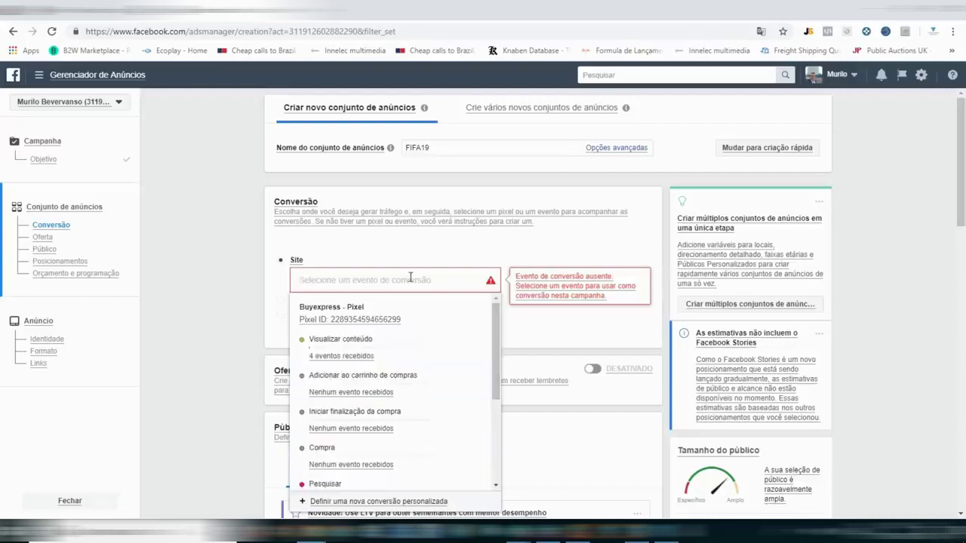
key(Up)
key(Up)
key(Up)
key(Down)
key(Up)
key(Up)
key(Down)
key(Down)
key(Down)
key(Down)
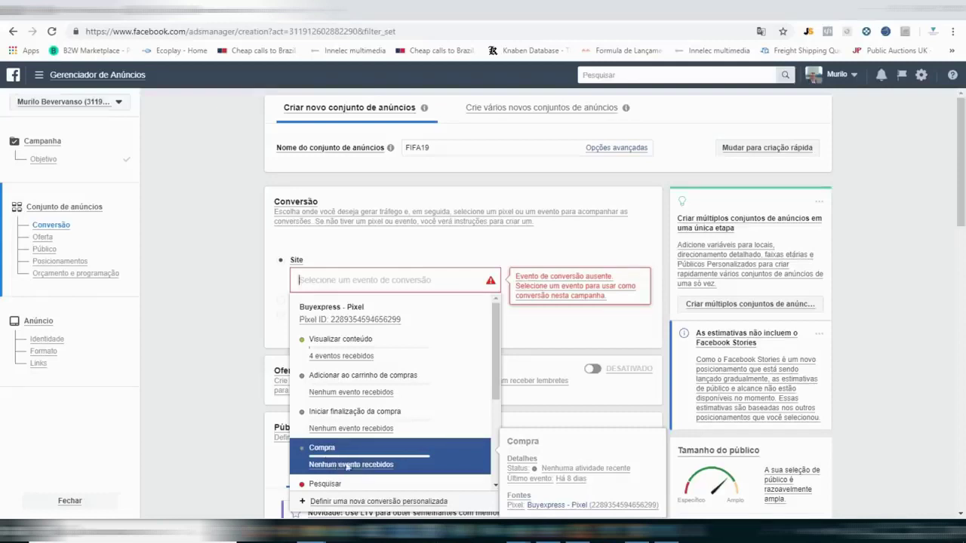
click(344, 460)
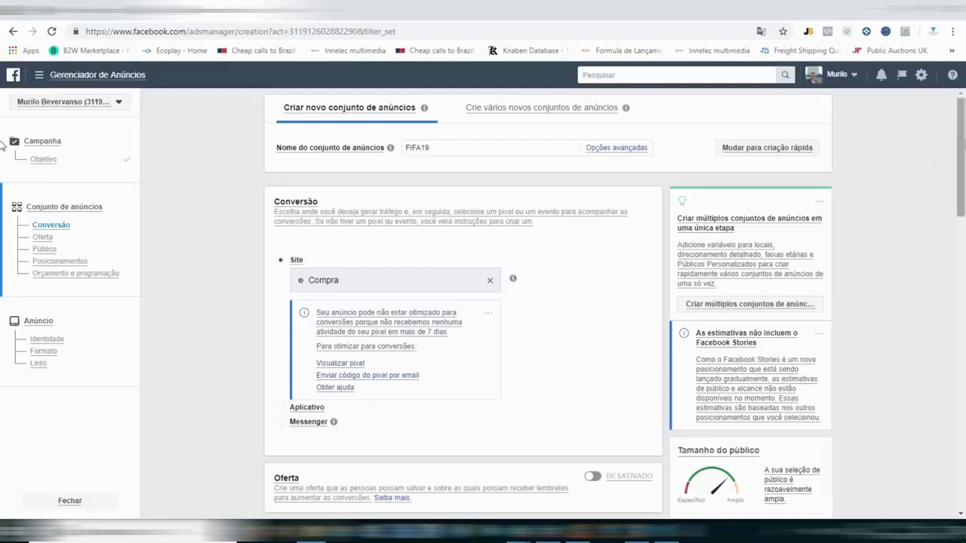
In Público, start a 'bras' Públicos Personalizados search and cancel it.
scroll(829, 235, down, 3)
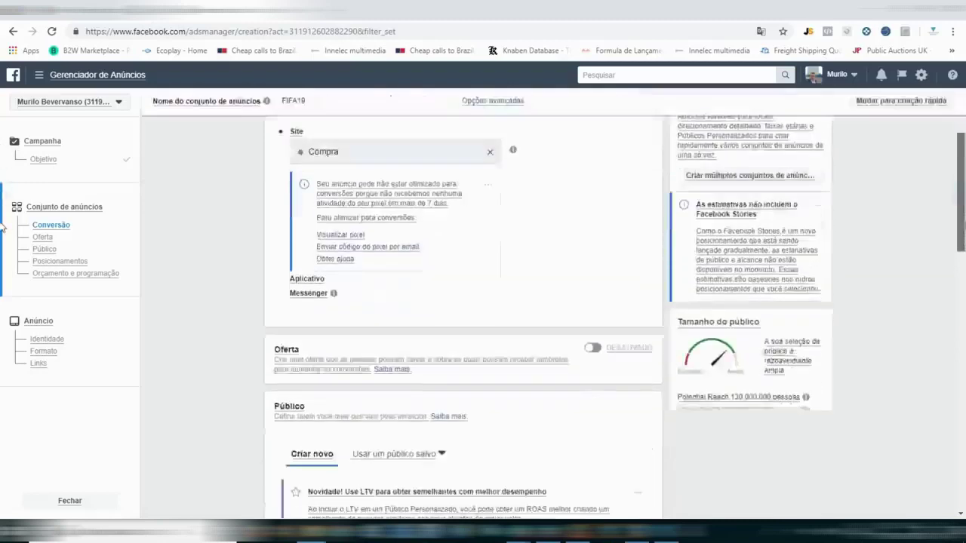
scroll(2, 249, down, 2)
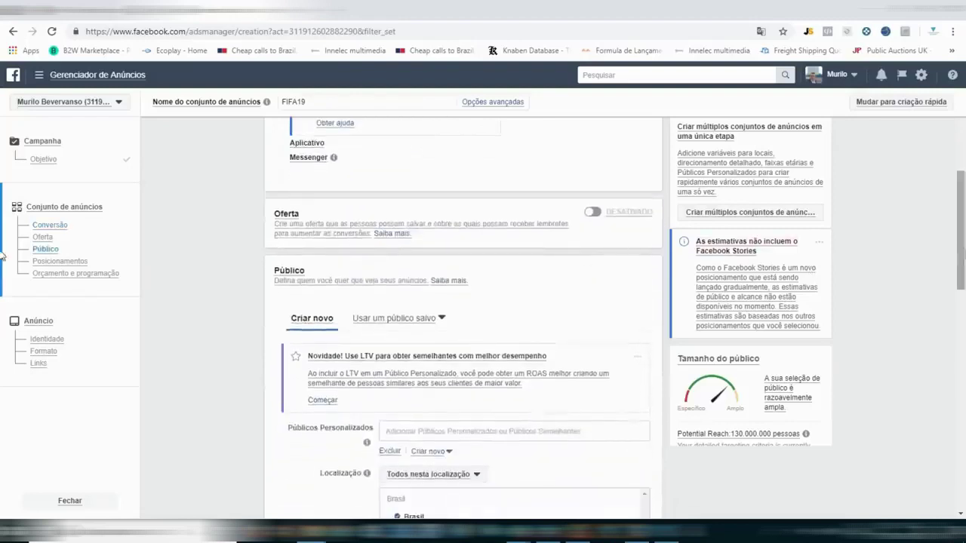
scroll(3, 265, down, 1)
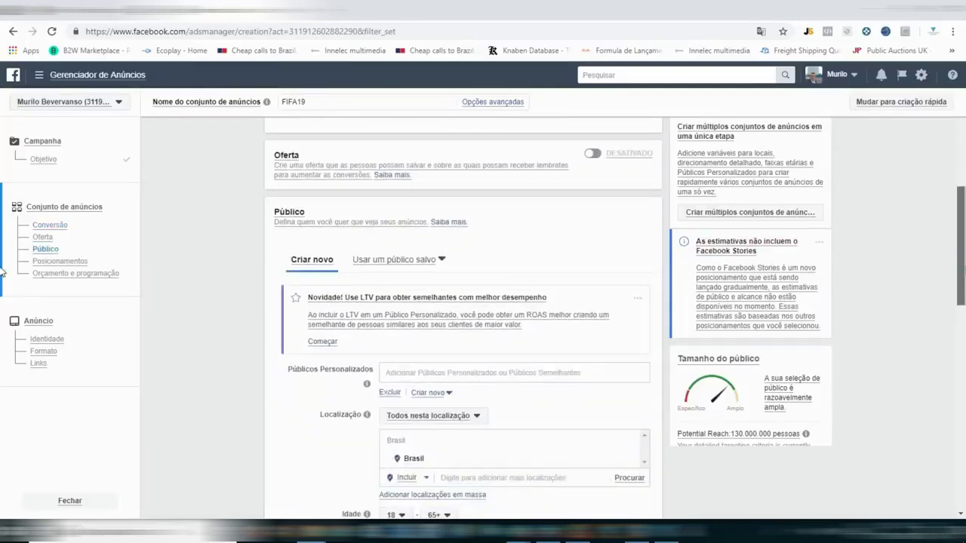
scroll(3, 271, down, 1)
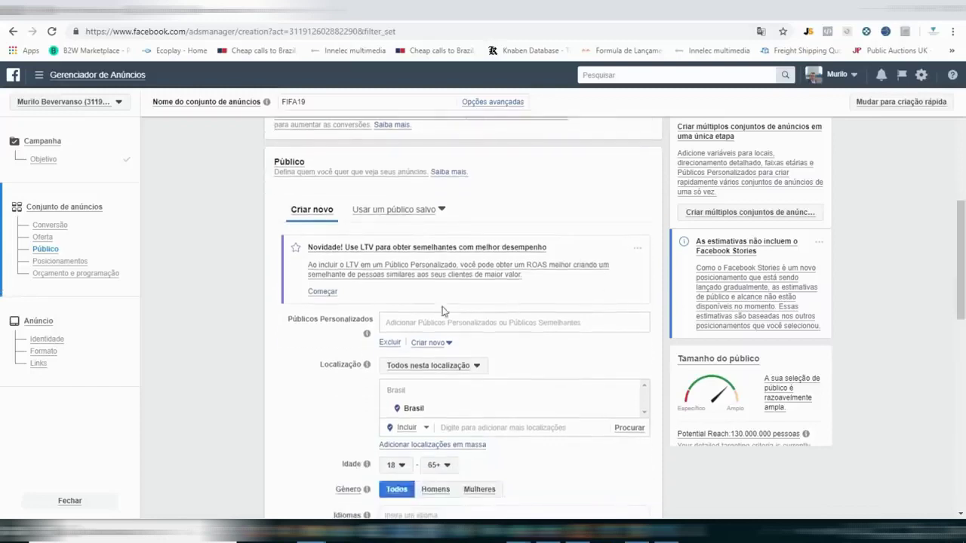
click(414, 323)
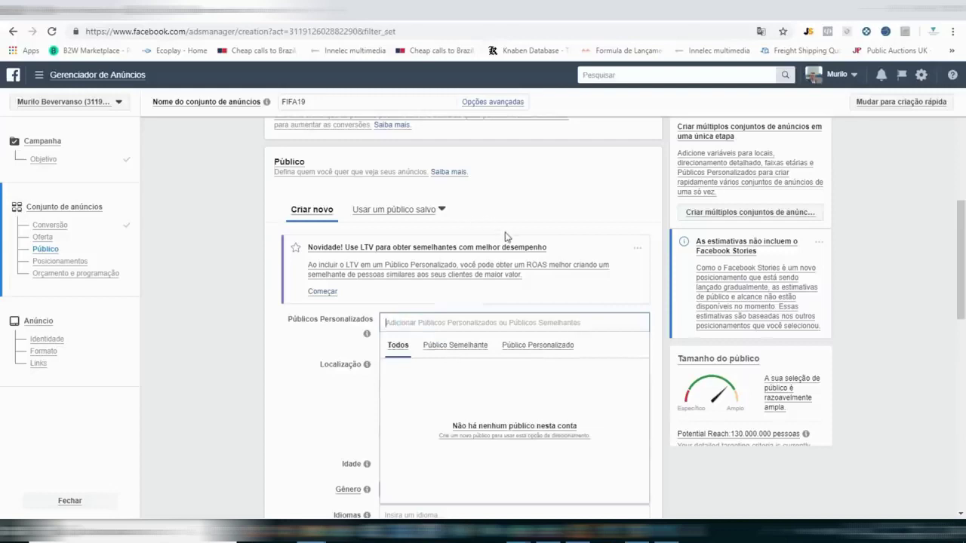
text(brasil)
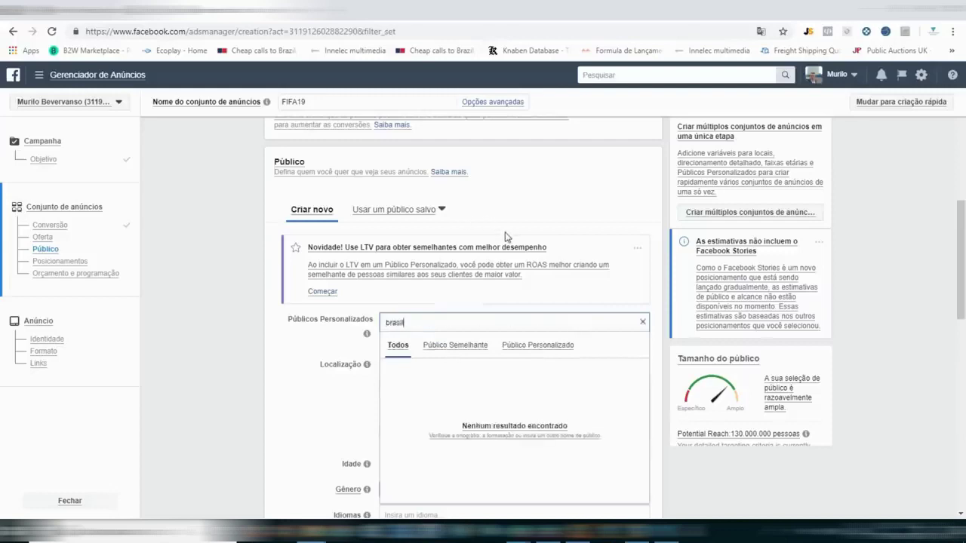
key(Escape)
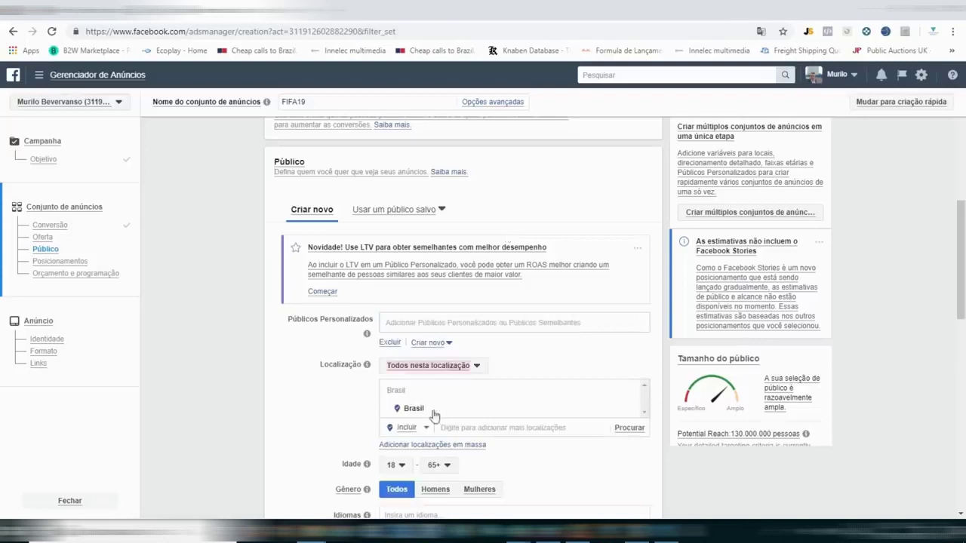
Set the audience age range to minimum 16 and maximum 35.
scroll(508, 425, down, 1)
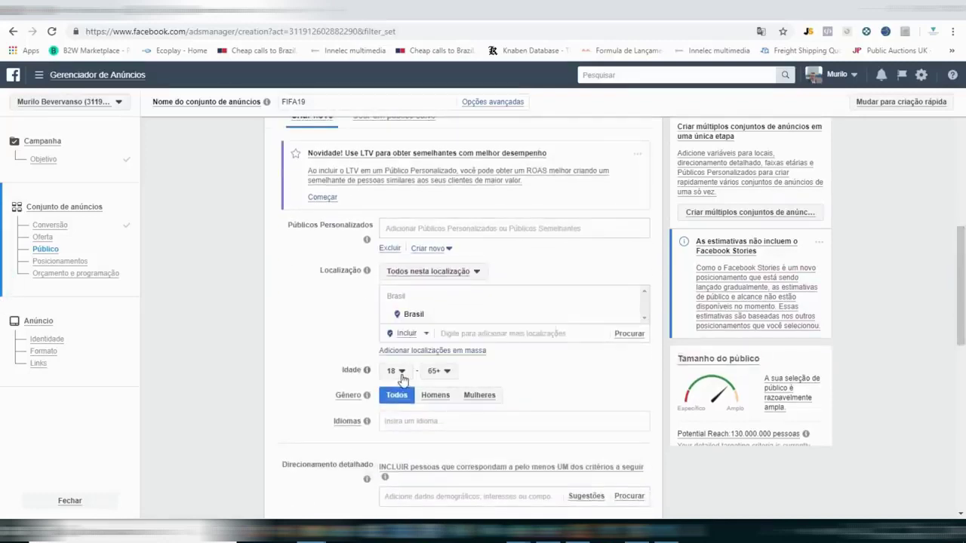
click(397, 371)
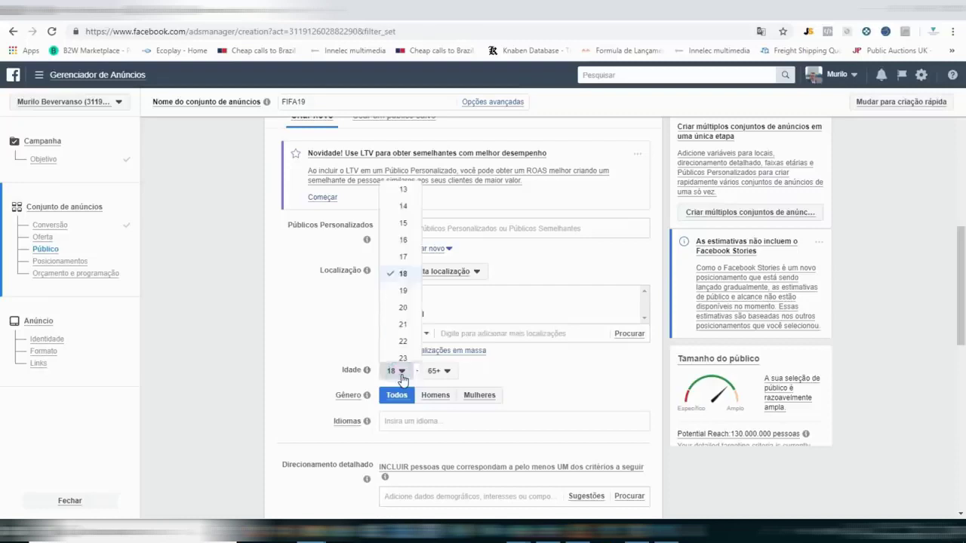
click(404, 240)
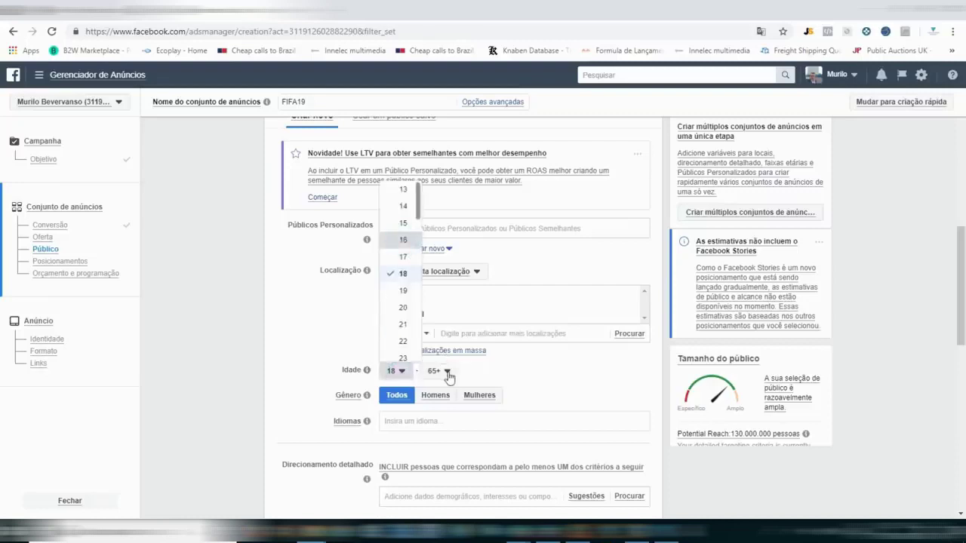
click(437, 370)
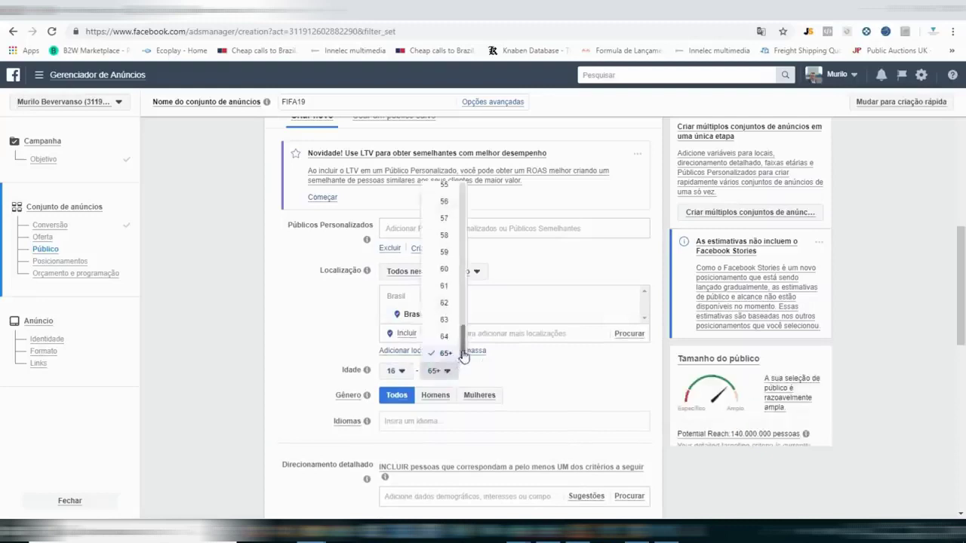
drag(462, 353, 461, 268)
click(444, 234)
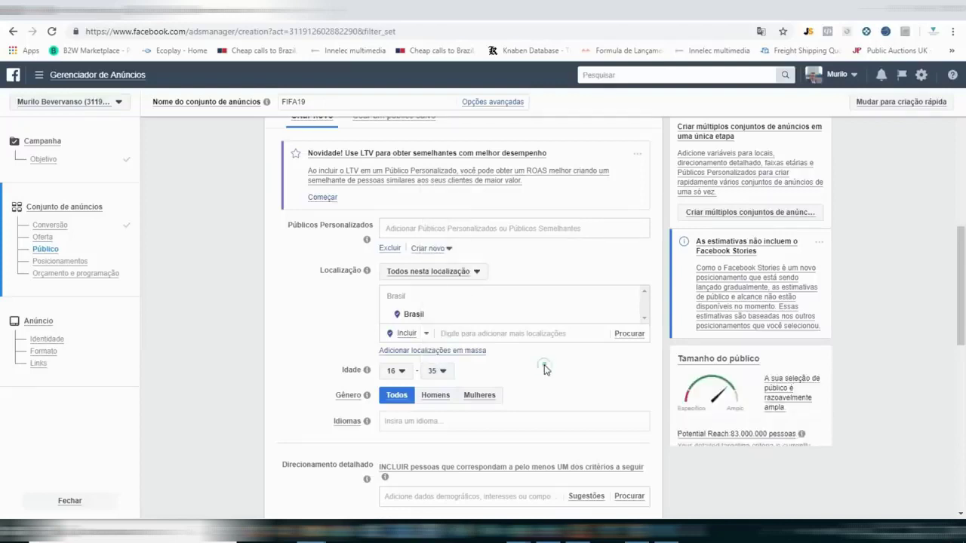
scroll(957, 249, up, 3)
scroll(957, 249, down, 5)
scroll(683, 331, down, 1)
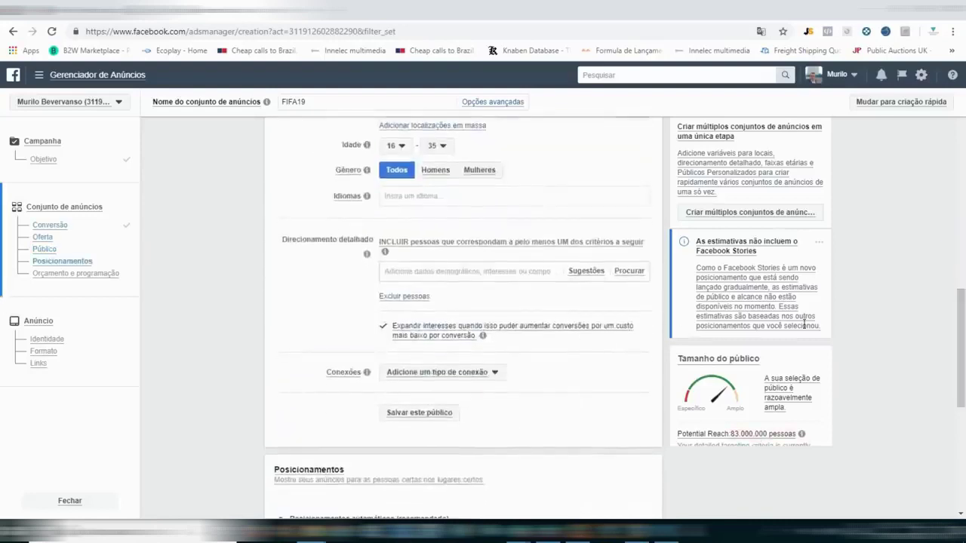
Add Português (Brasil) as the audience's target language.
scroll(578, 264, up, 3)
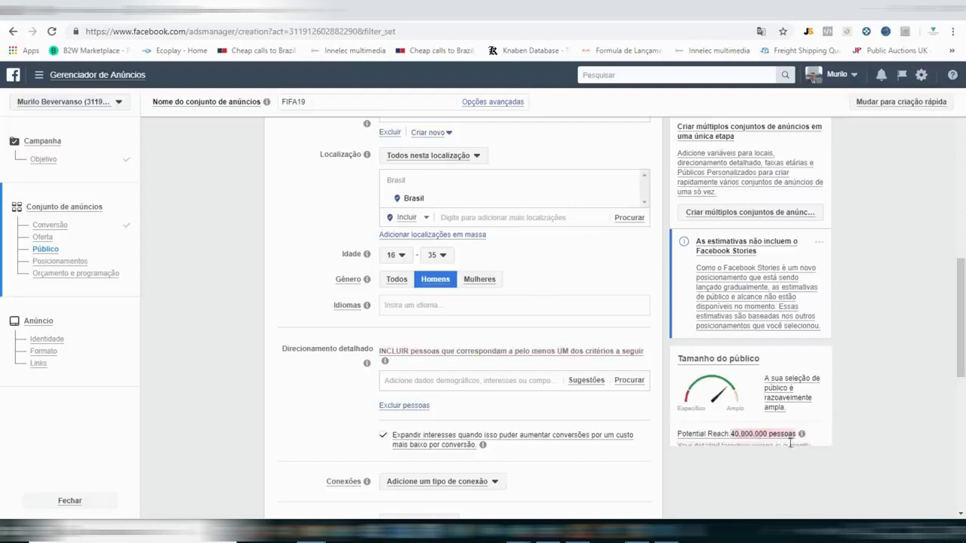
click(438, 306)
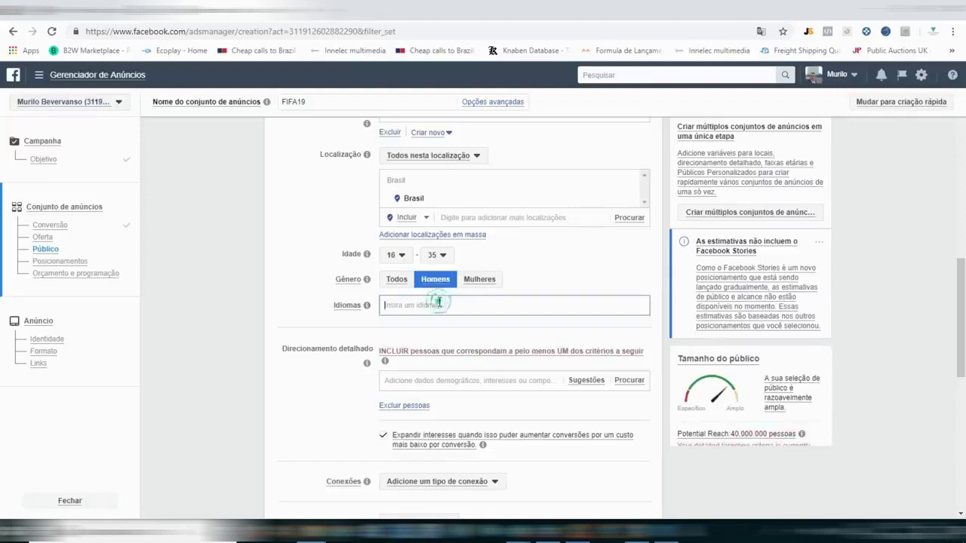
text(portugue)
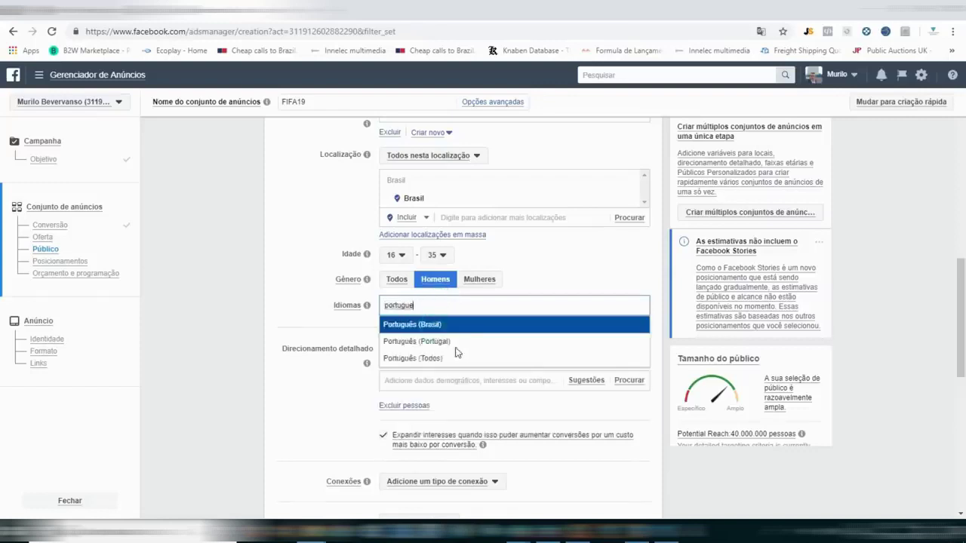
key(Return)
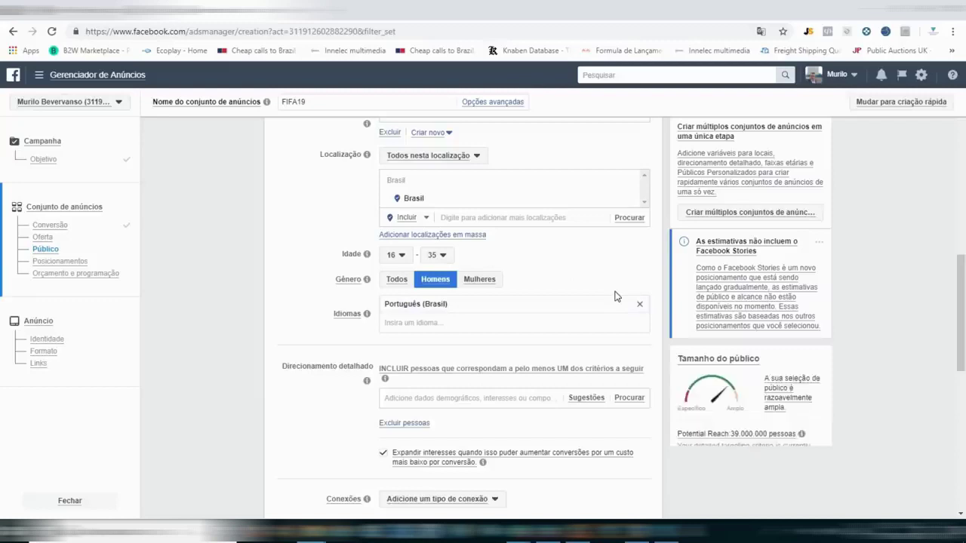
Search detailed targeting and add the FIFA (série de videogame) interest.
triple_click(314, 367)
click(423, 399)
text(f)
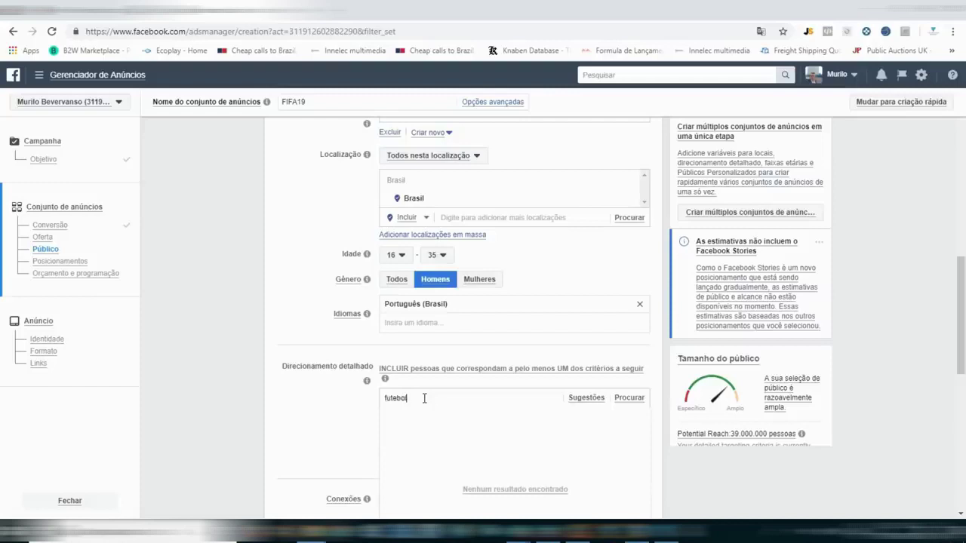
text(utebol)
double_click(424, 398)
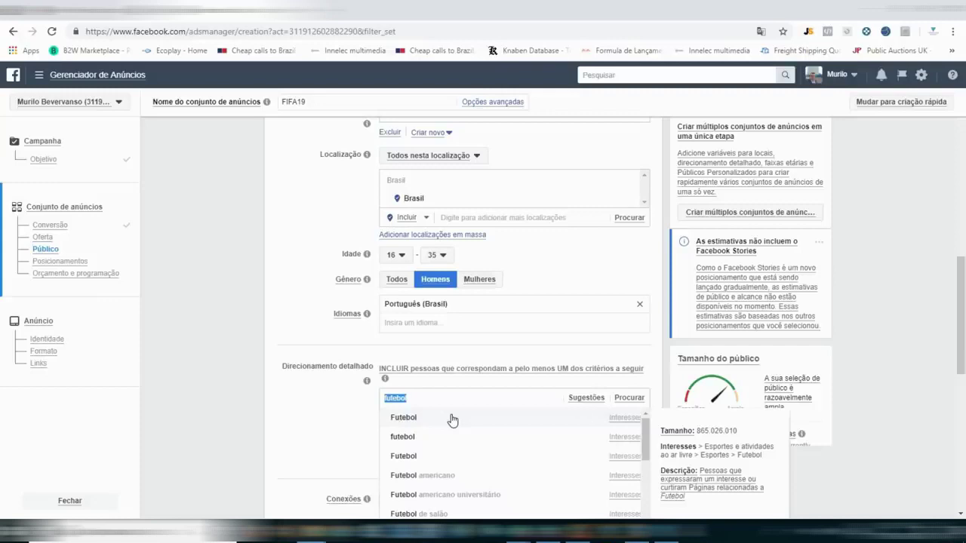
key(Left)
key(ctrl+a)
text(f)
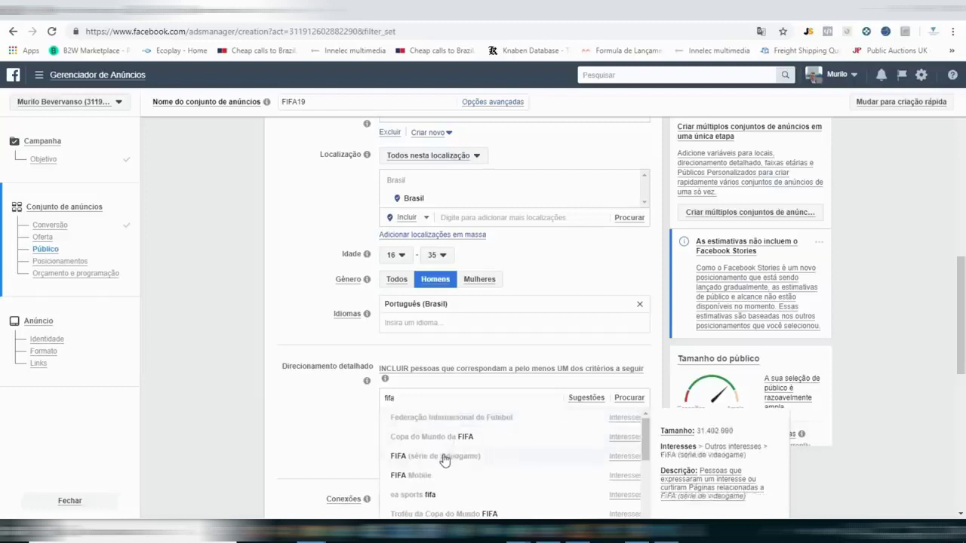
click(444, 458)
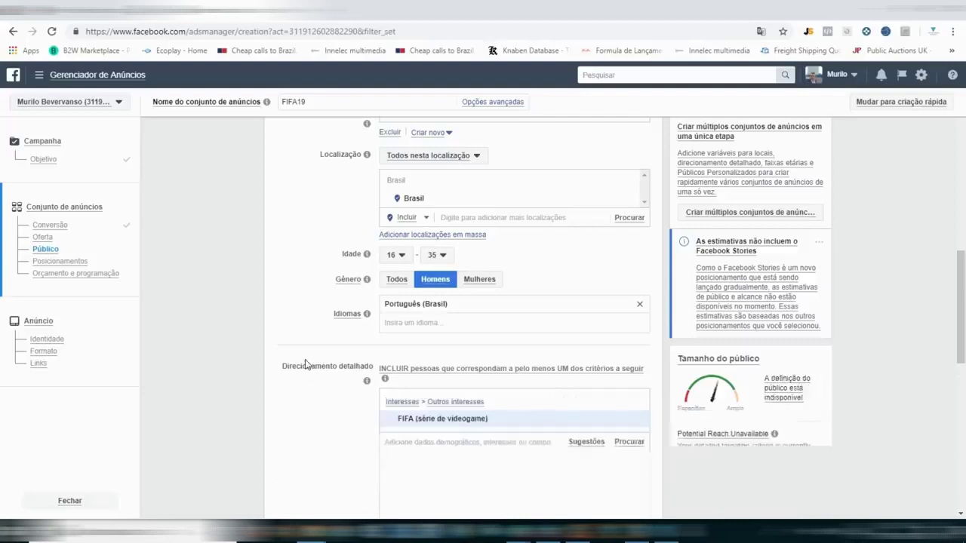
Search 'fifa' again, then dismiss the fifa 19 suggestions without adding any.
click(486, 443)
text(fifa 19)
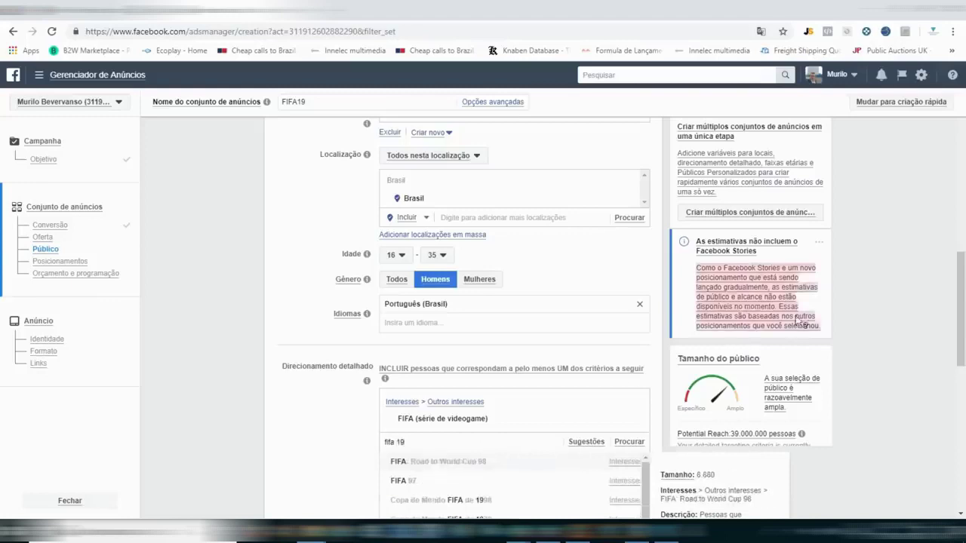
scroll(2, 317, down, 1)
scroll(3, 317, down, 2)
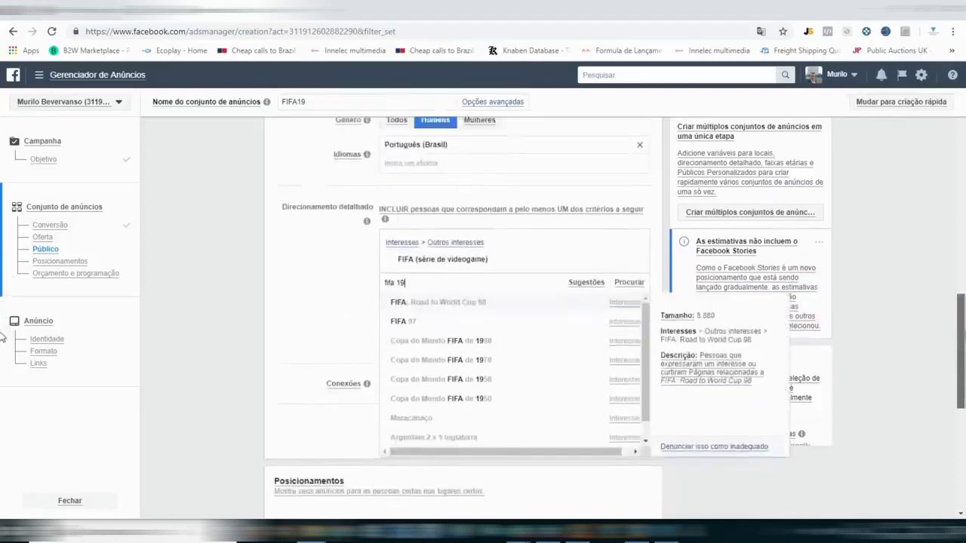
scroll(2, 317, up, 2)
click(2, 317)
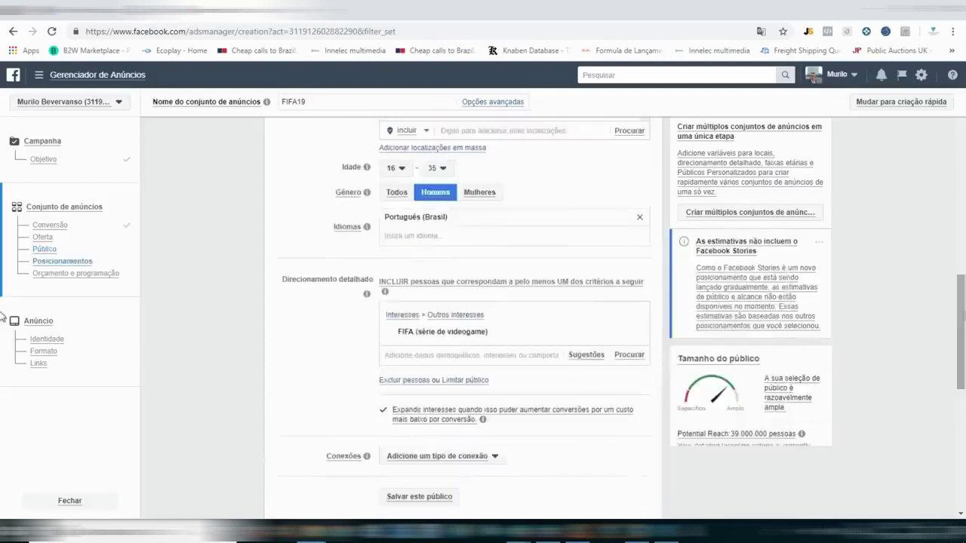
text(FIFA)
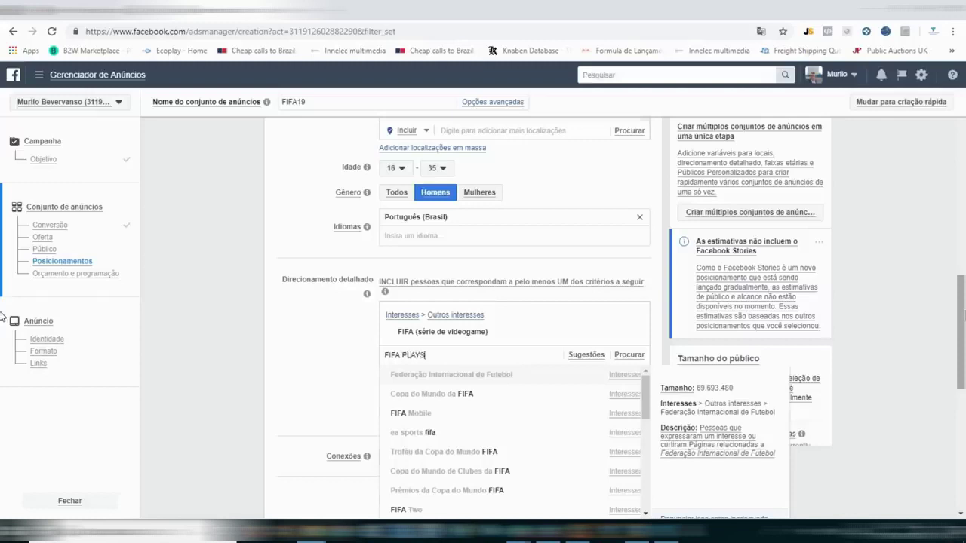
text(PLAY)
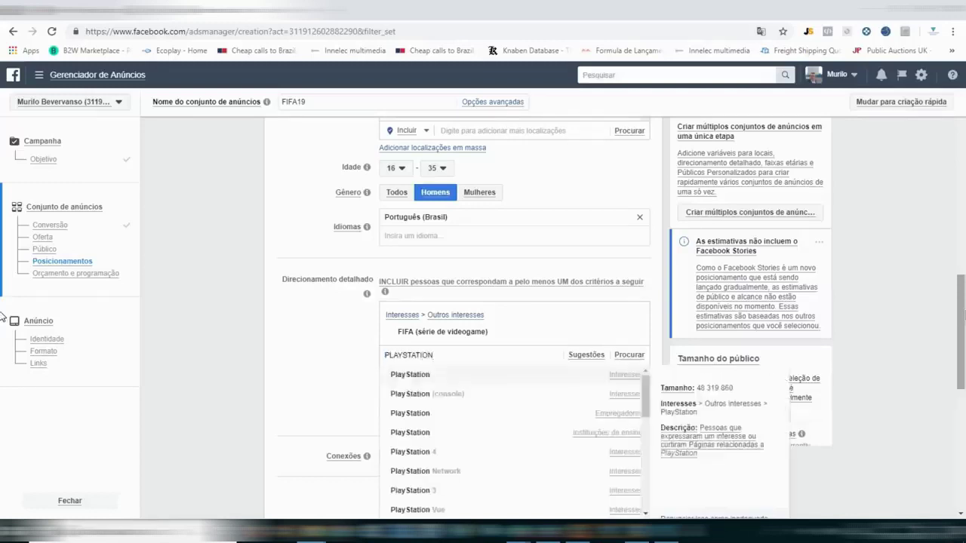
click(412, 458)
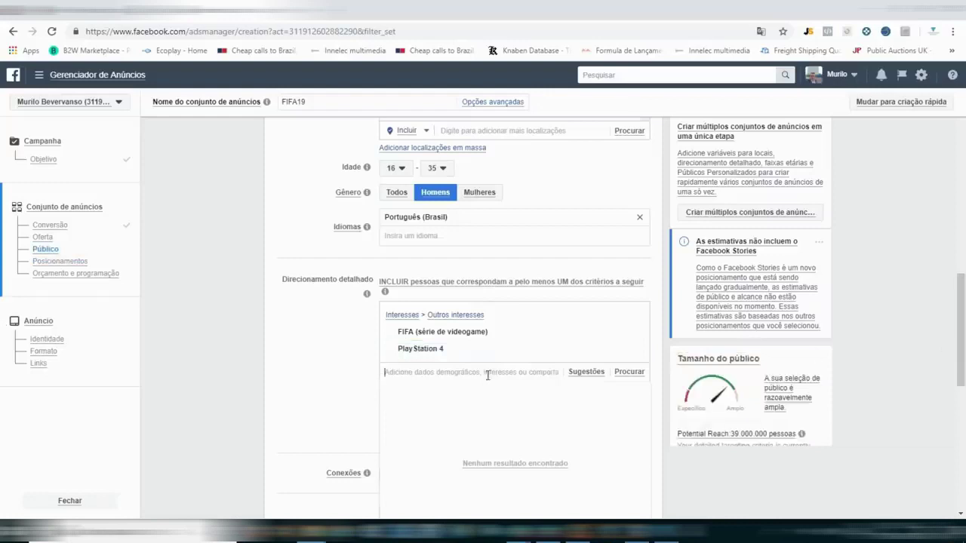
mouse_move(443, 348)
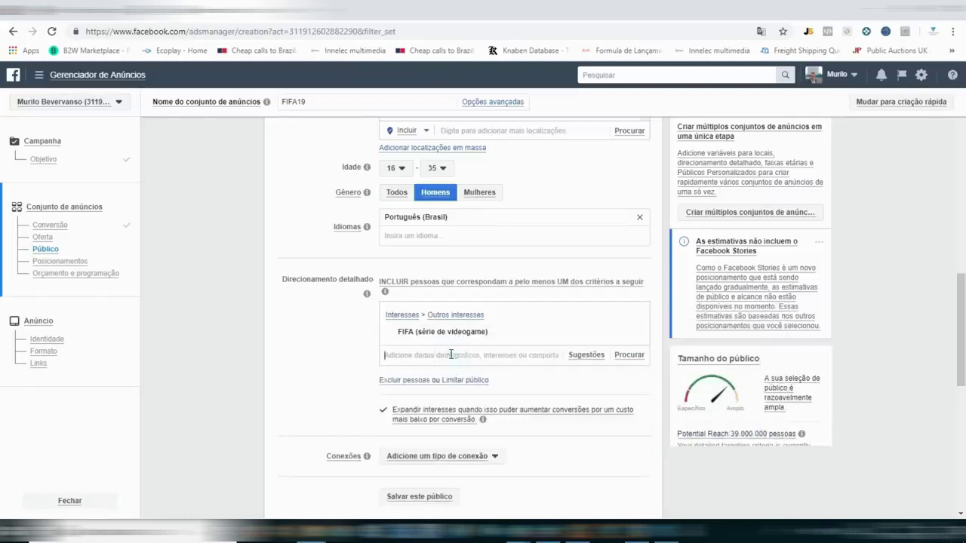
click(450, 354)
text(FIFA)
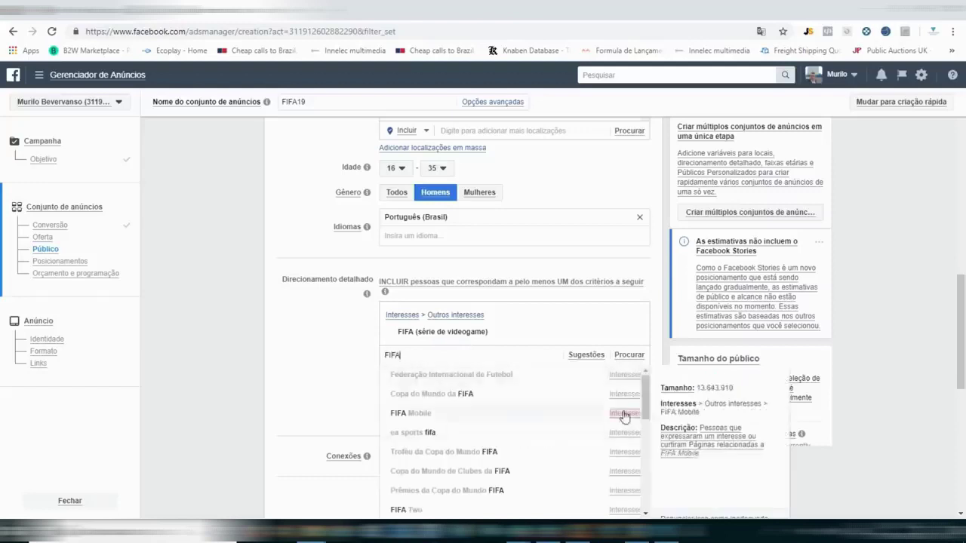
drag(648, 398, 647, 397)
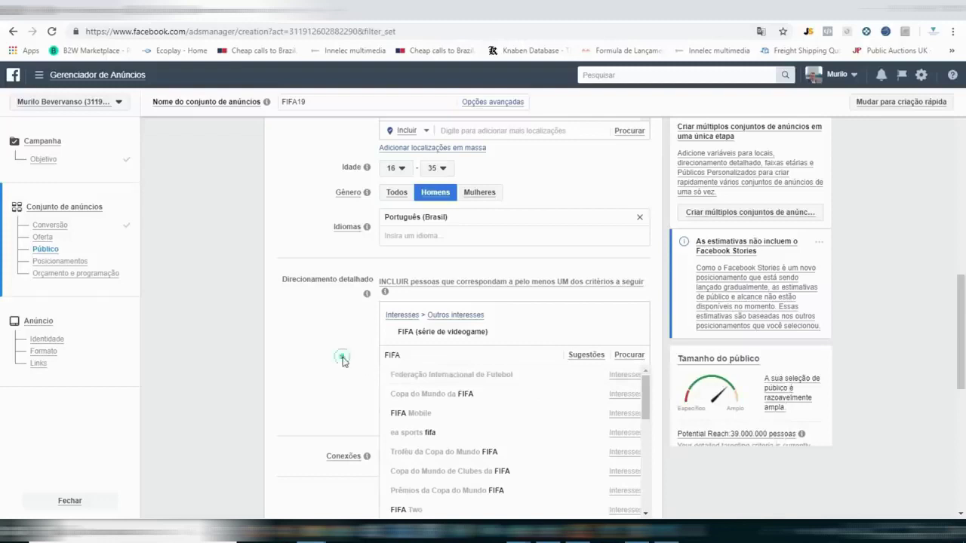
click(342, 359)
Remove the FIFA (série de videogame) interest from detailed targeting.
click(423, 354)
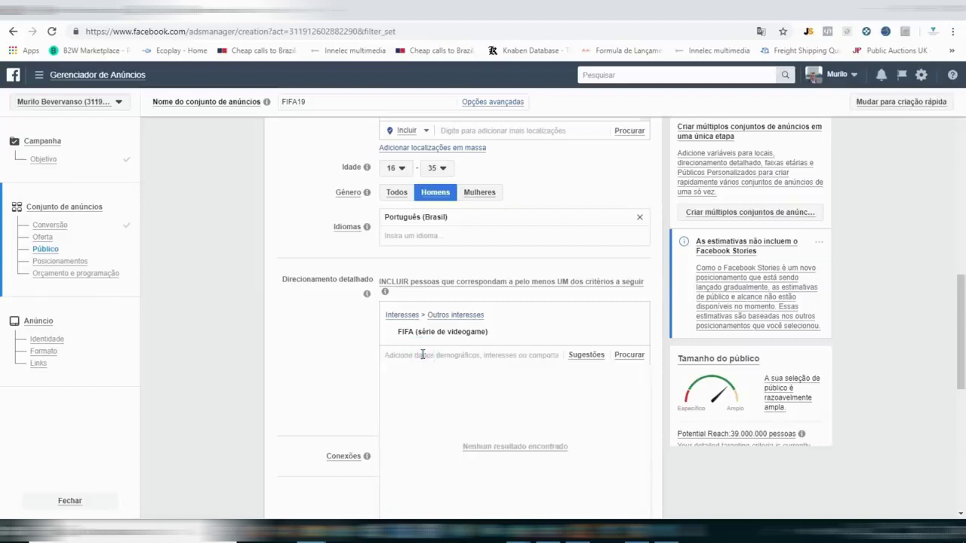
text(FiFA)
key(BackSpace)
key(BackSpace)
key(BackSpace)
key(BackSpace)
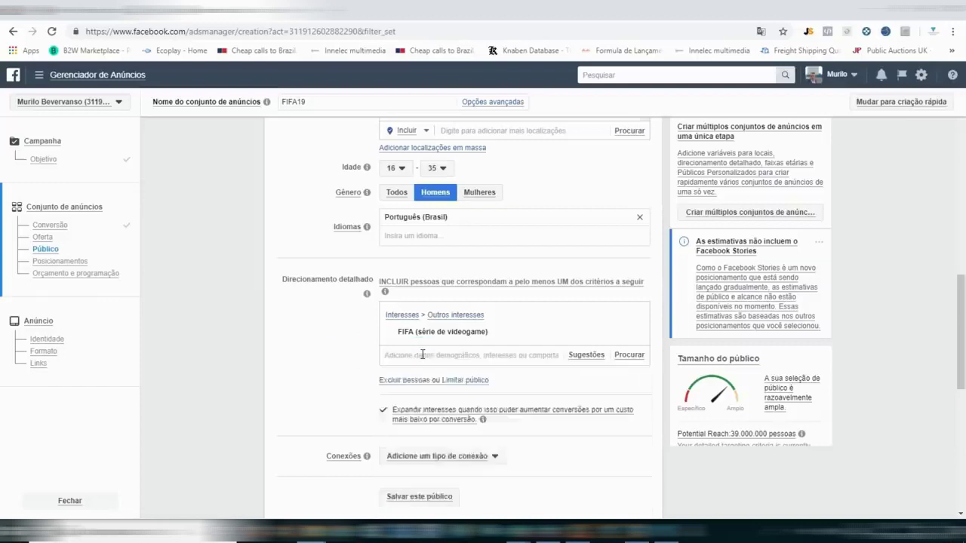
click(631, 333)
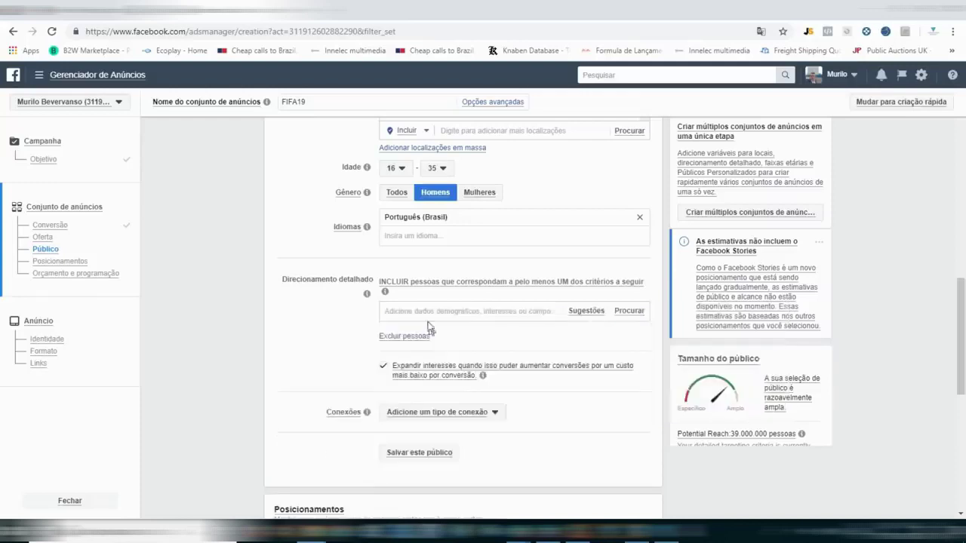
Add PlayStation 4 and FIFA (série de videogame) as targeting interests.
click(426, 310)
text(PLAYSTATIO)
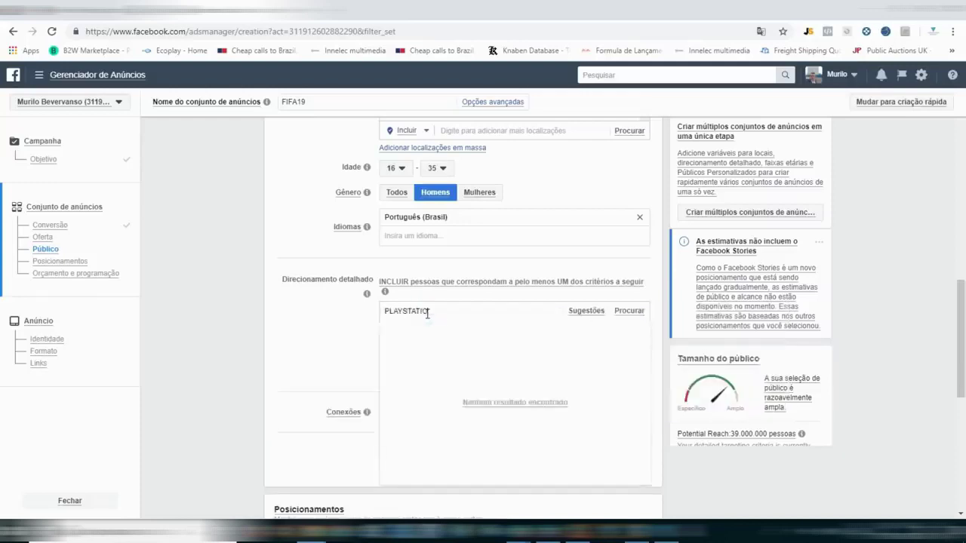
text(N)
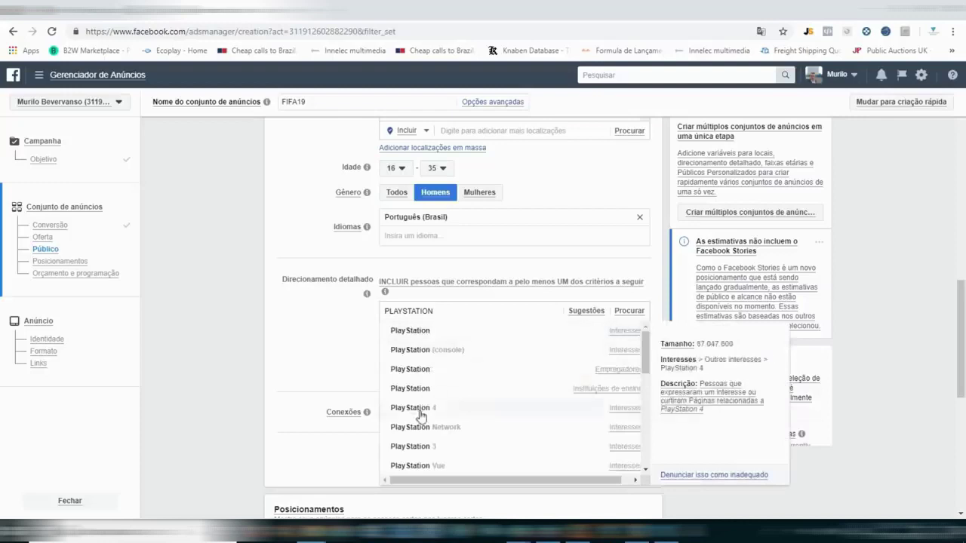
click(420, 407)
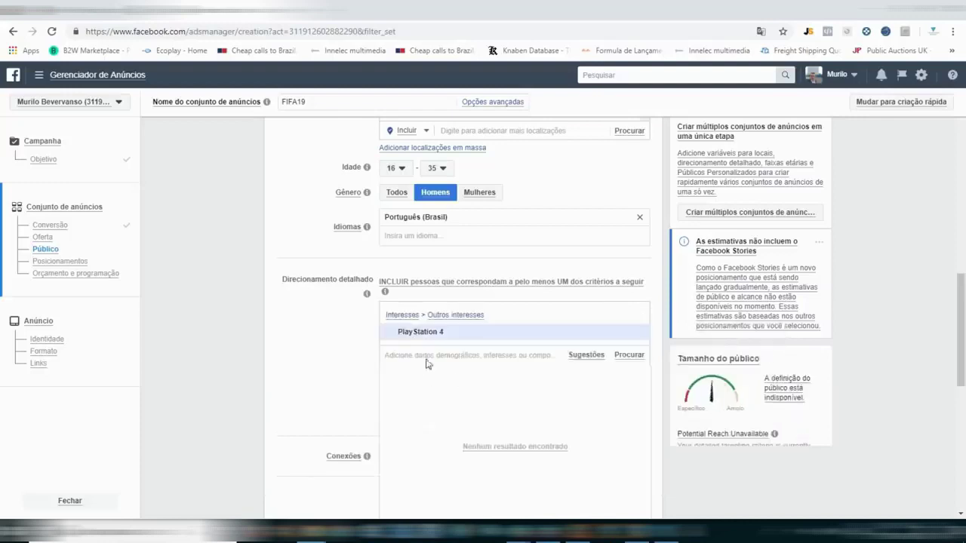
text(FIFA SERI)
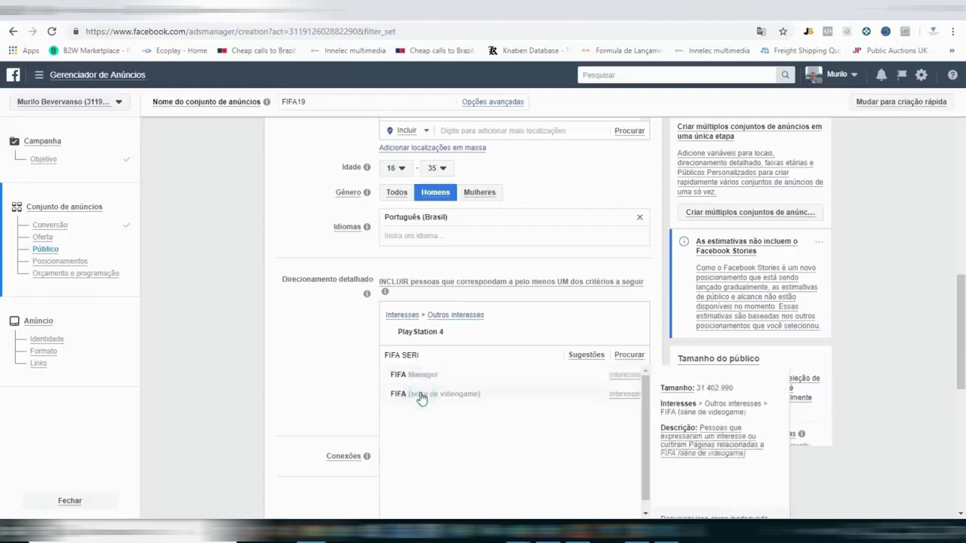
click(420, 395)
mouse_move(532, 333)
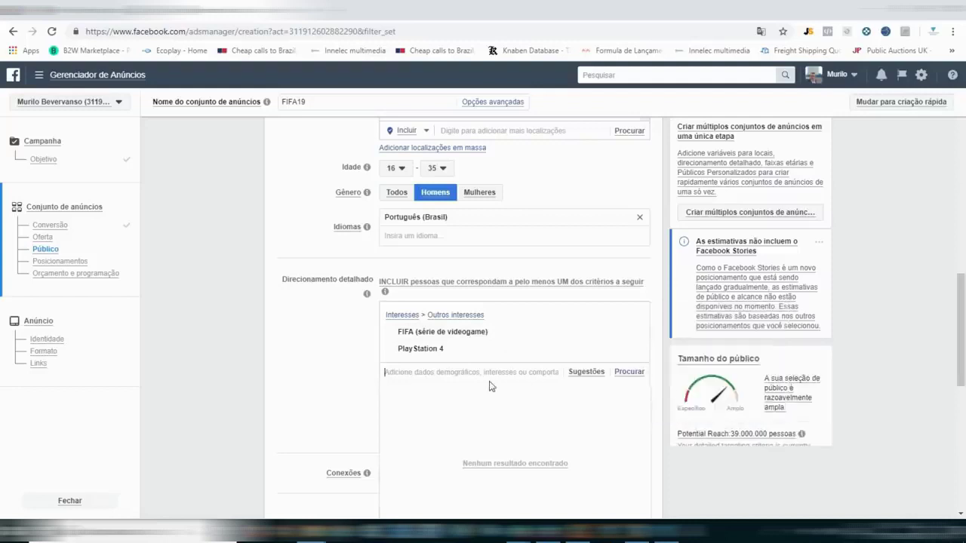
click(489, 425)
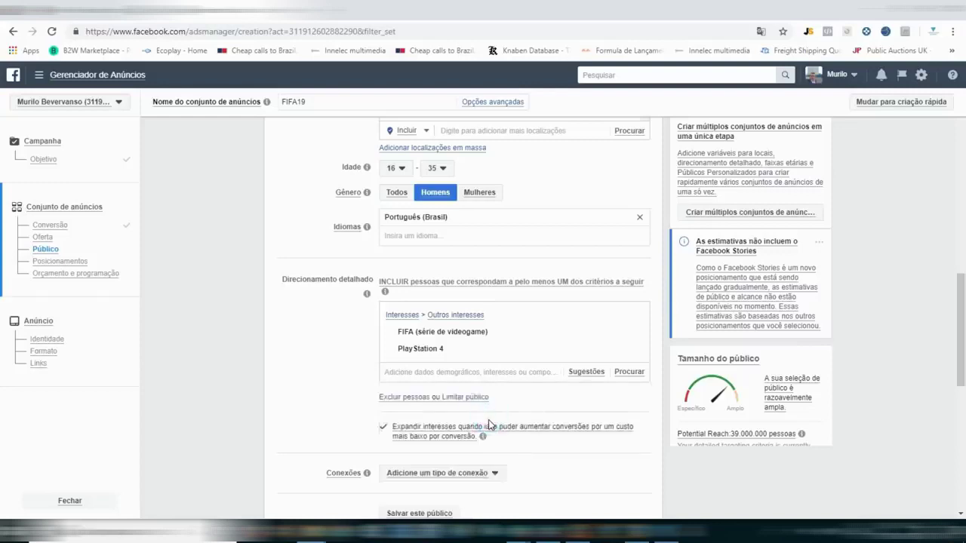
drag(953, 304, 954, 340)
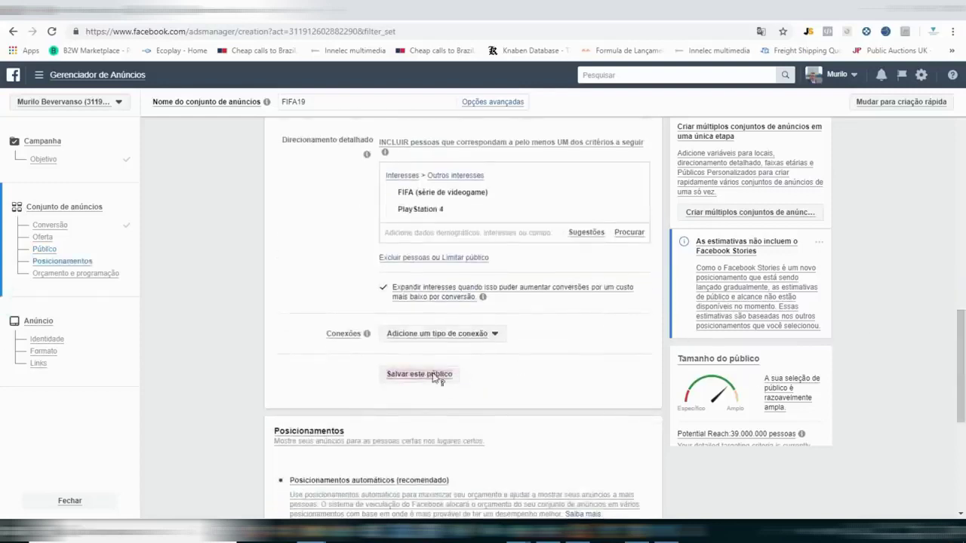
Check the device type options and leave them unchanged.
drag(960, 366, 961, 410)
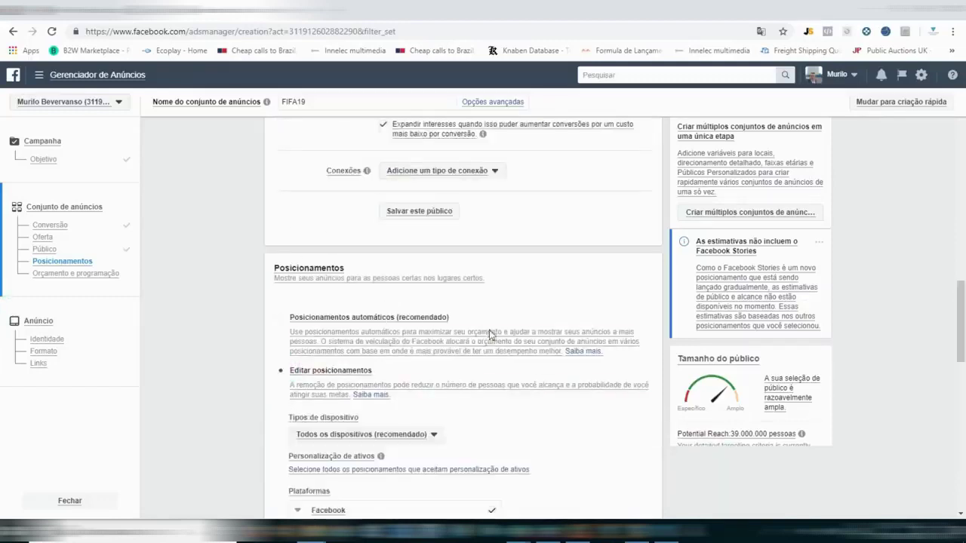
scroll(2, 336, down, 2)
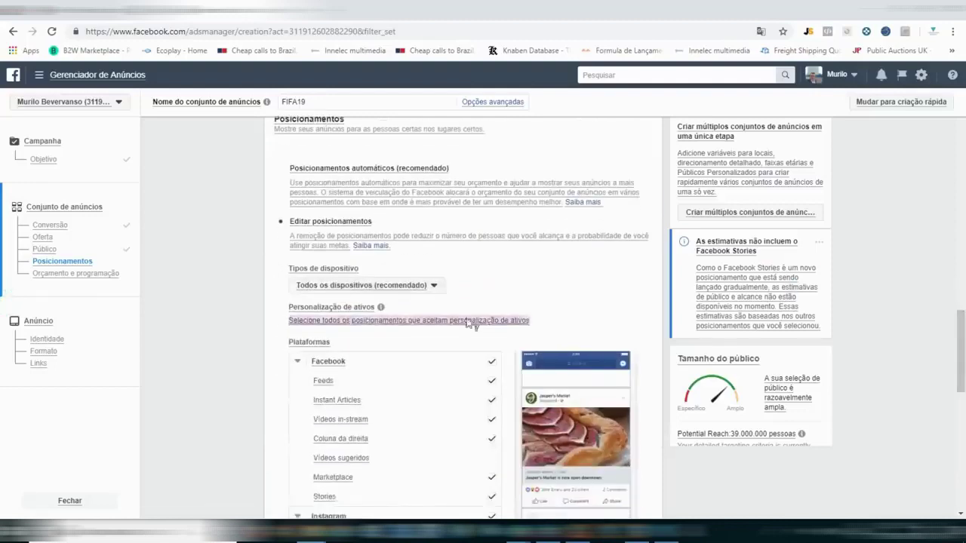
click(436, 286)
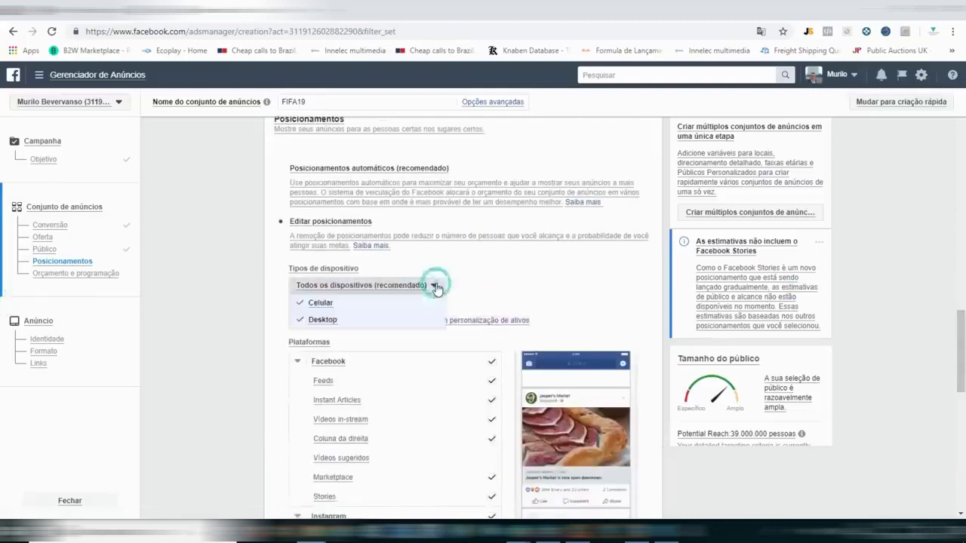
click(489, 295)
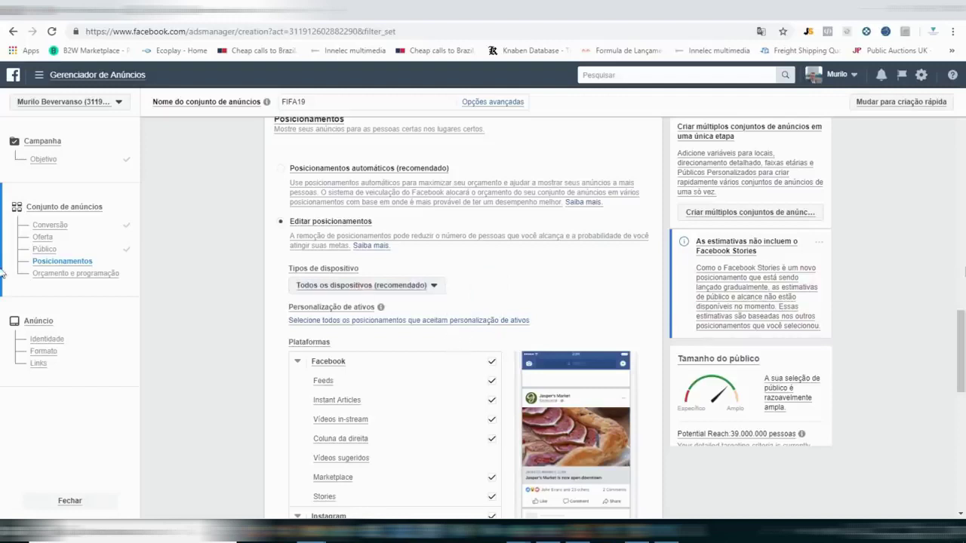
Uncheck Audience Network and Messenger, keeping Facebook and Instagram as platforms.
scroll(3, 362, down, 2)
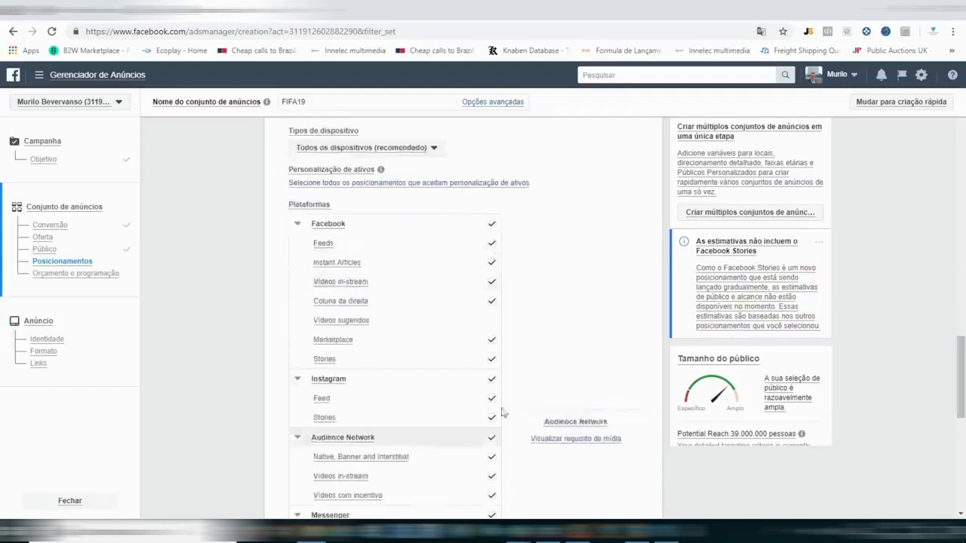
click(491, 380)
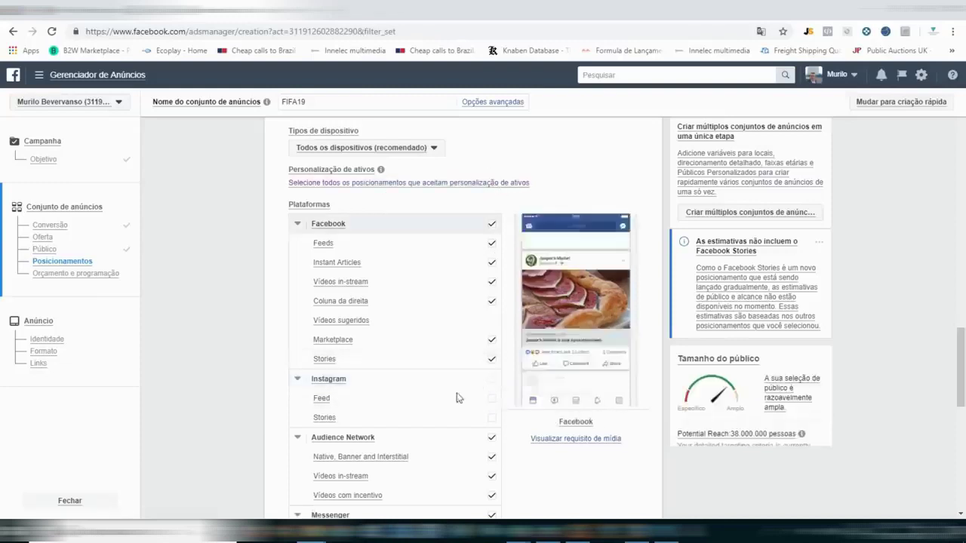
scroll(943, 310, down, 2)
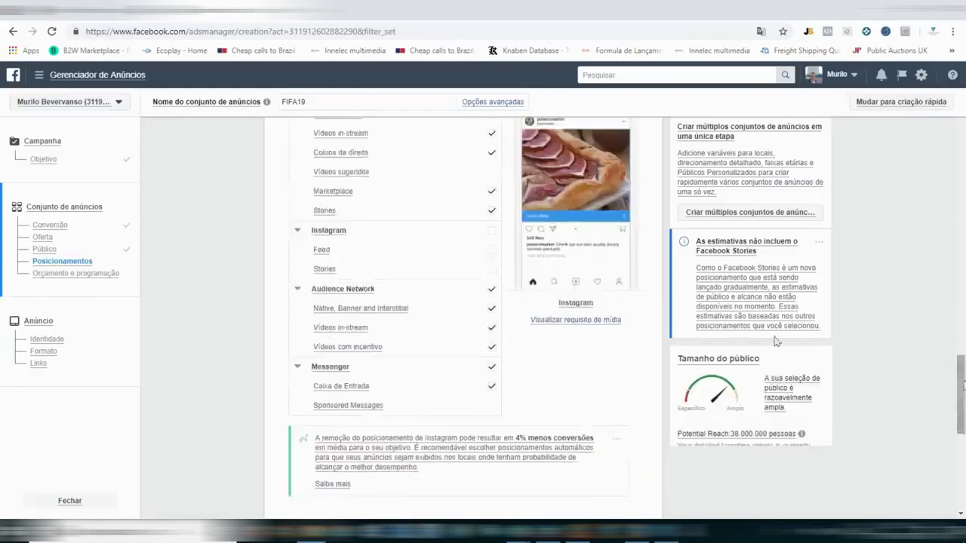
click(493, 291)
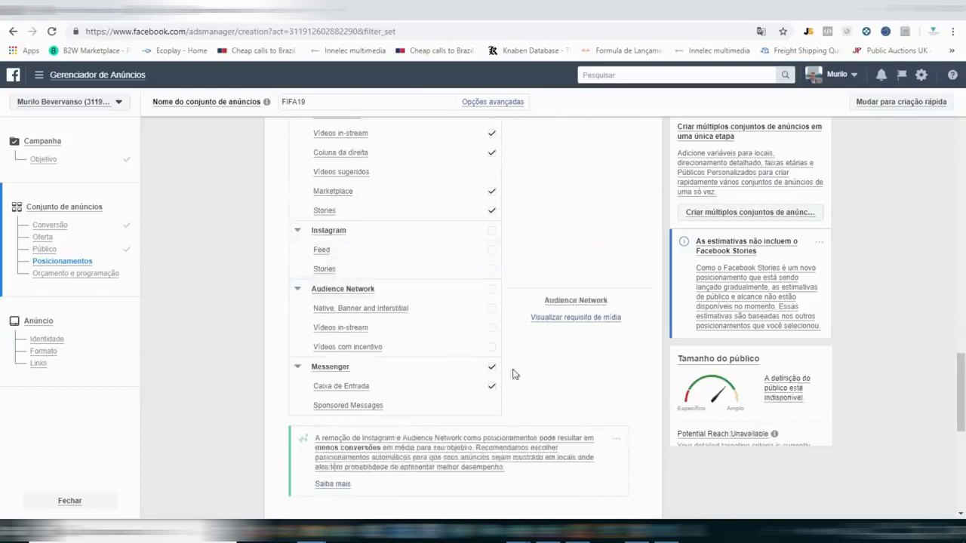
click(492, 366)
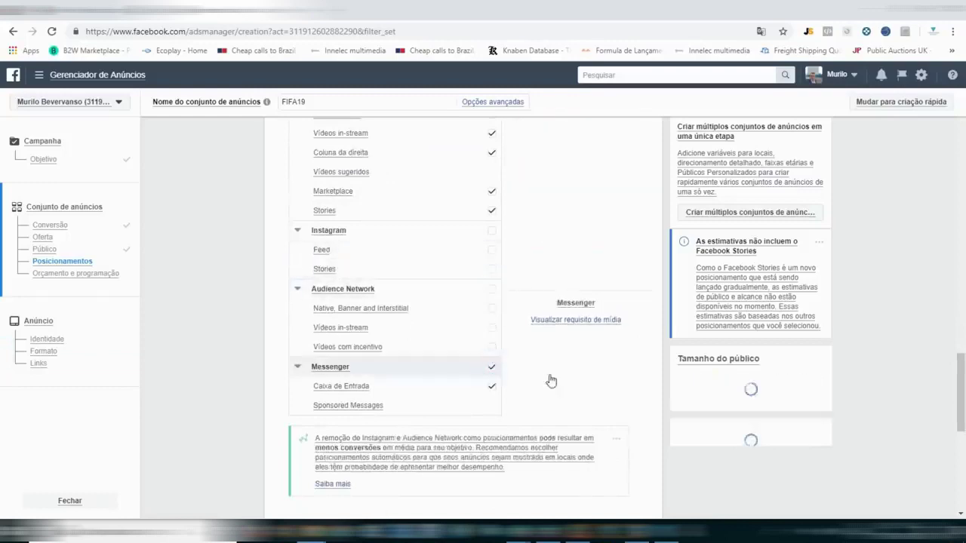
click(493, 235)
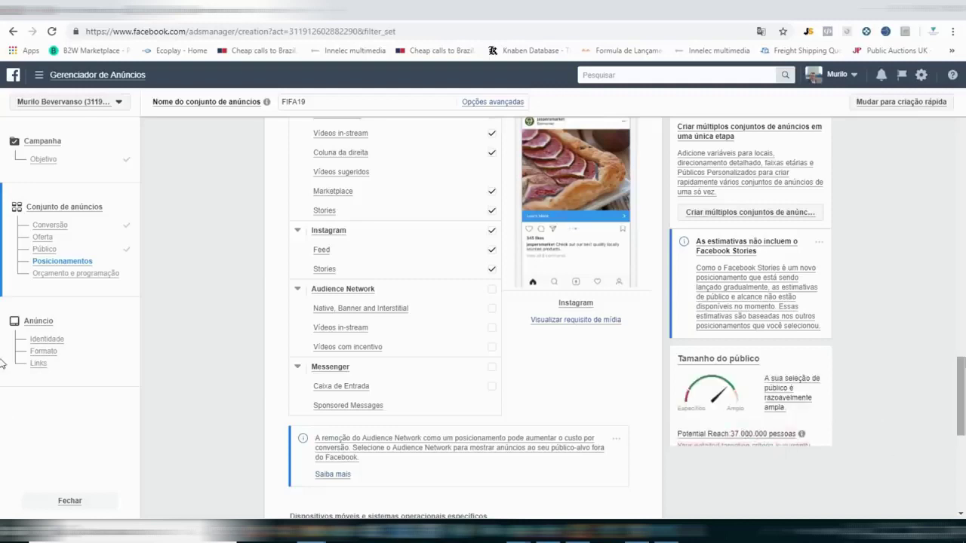
Lower the audience's maximum age from 35 to 30.
scroll(961, 340, up, 5)
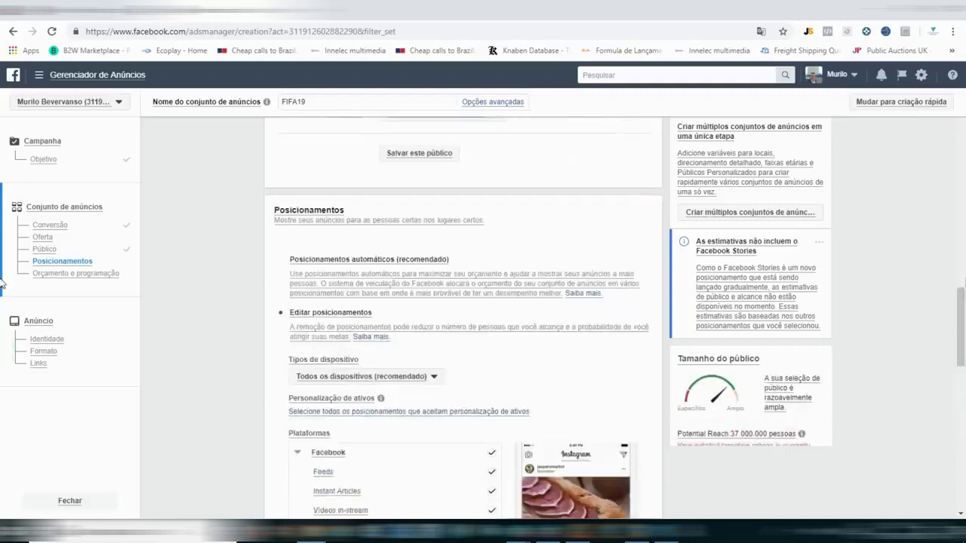
scroll(962, 287, up, 5)
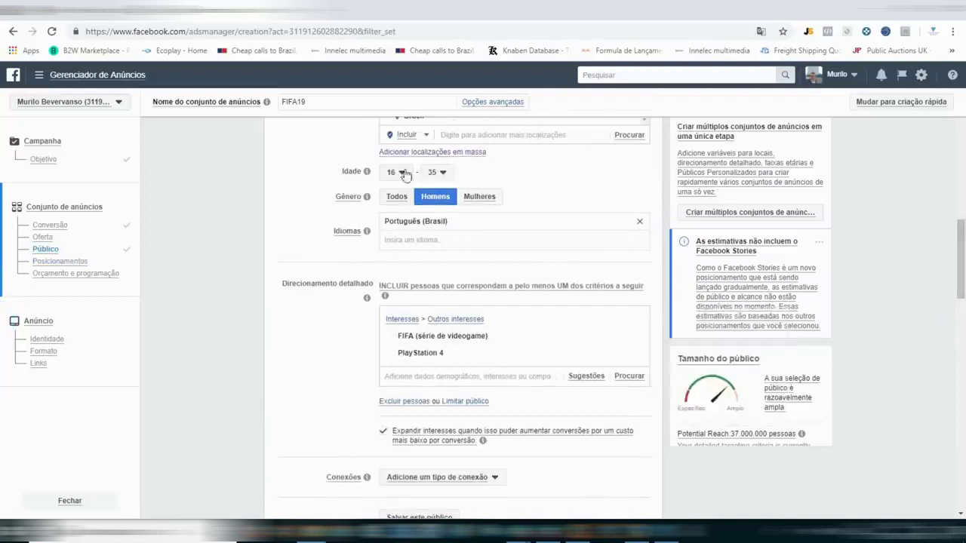
click(435, 174)
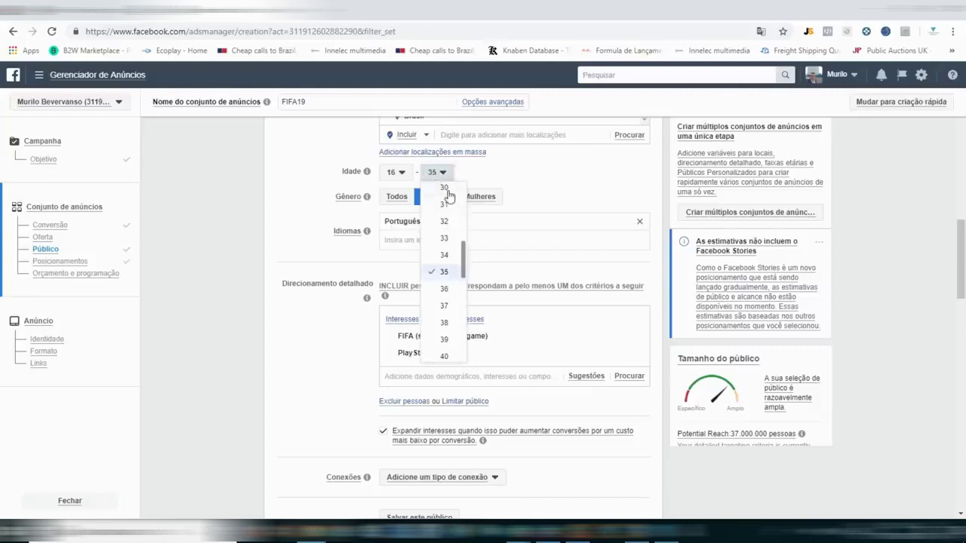
click(444, 188)
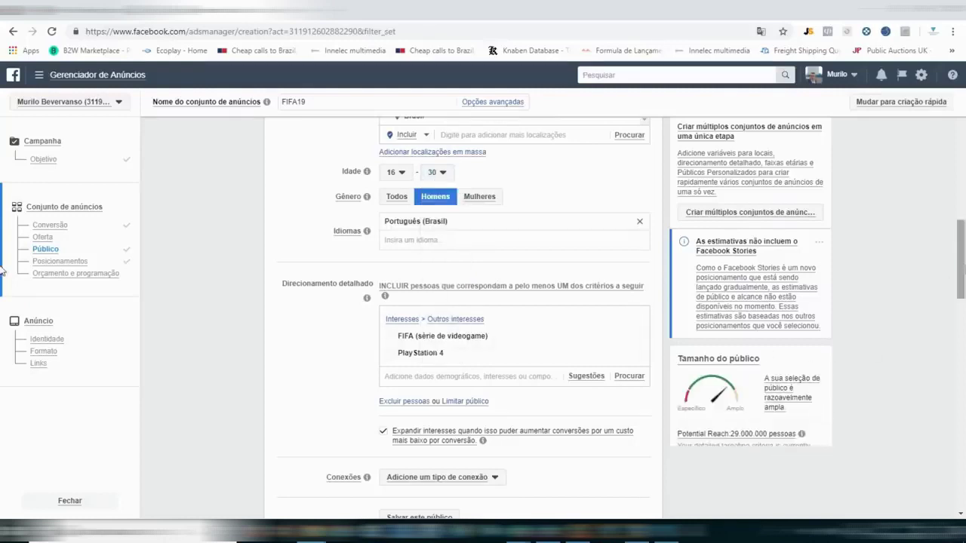
scroll(865, 278, up, 1)
scroll(596, 275, up, 1)
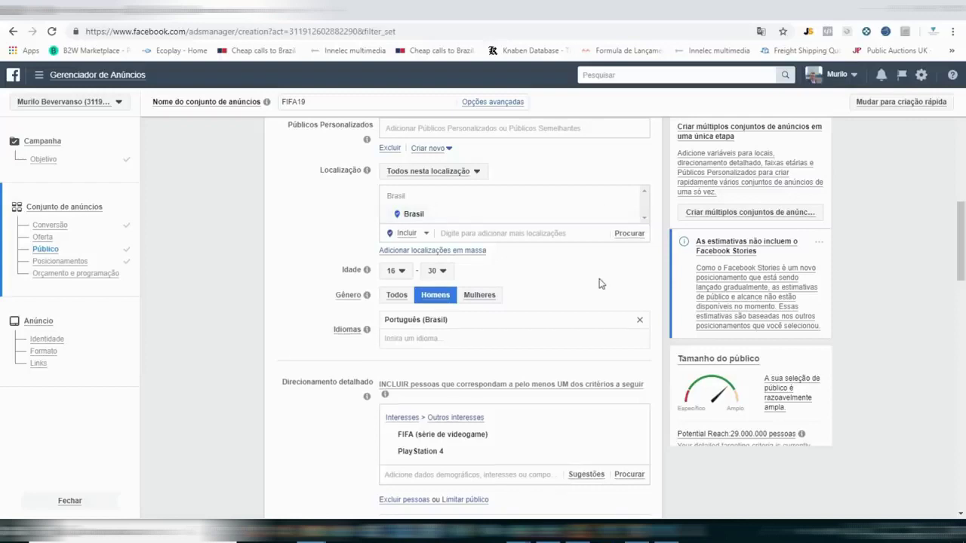
scroll(2, 256, down, 2)
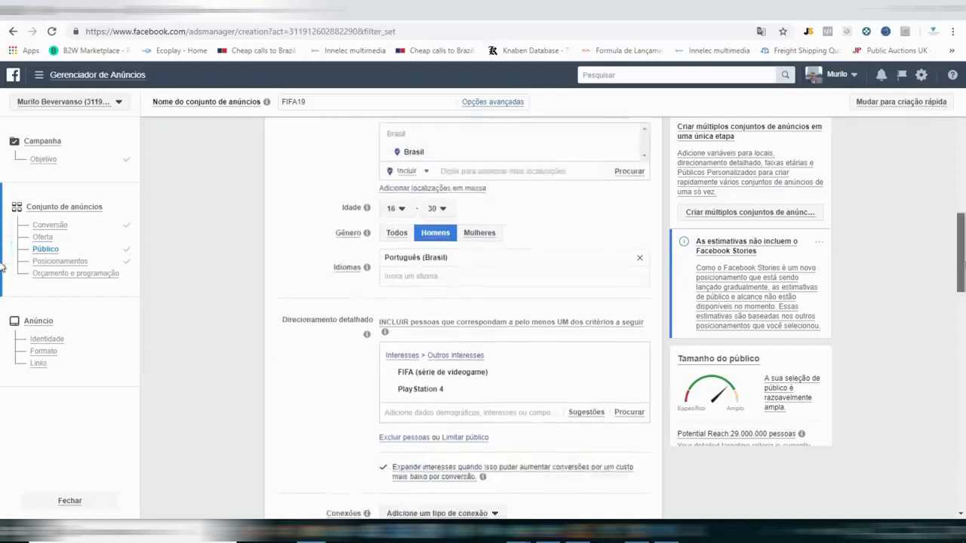
scroll(3, 279, down, 3)
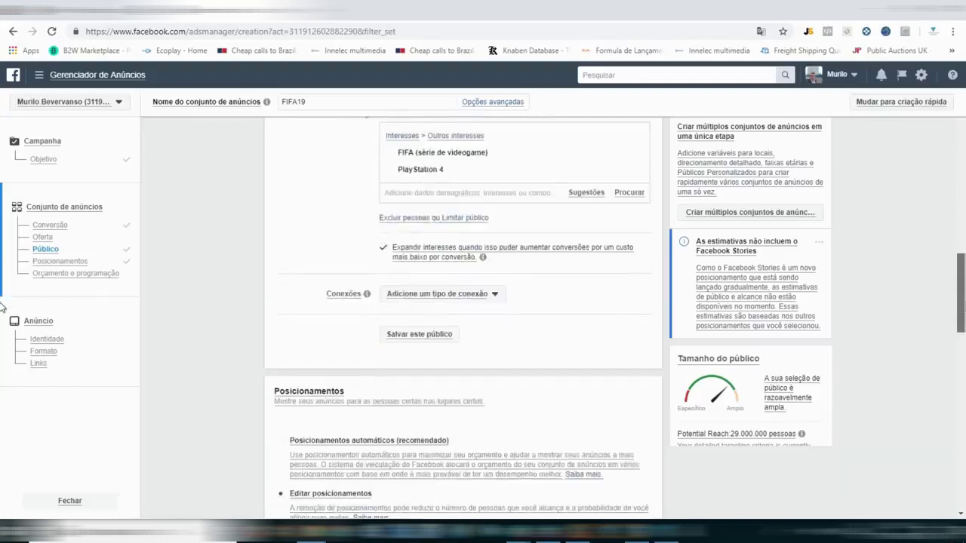
scroll(2, 308, down, 8)
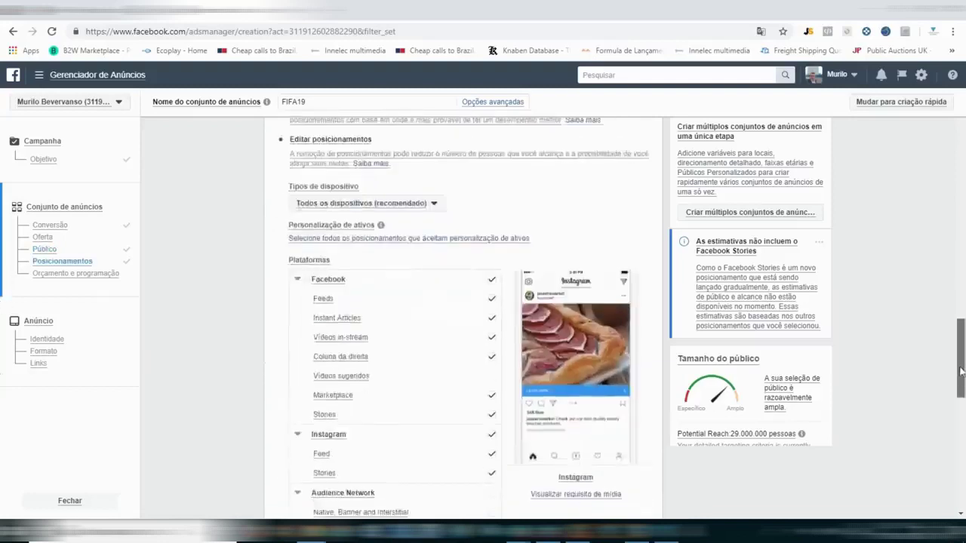
drag(958, 392, 955, 400)
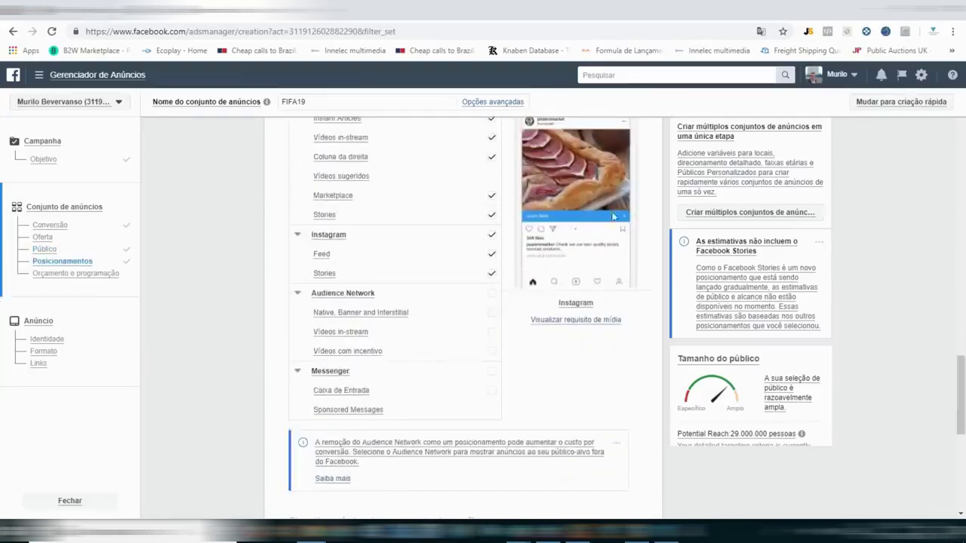
scroll(529, 355, up, 2)
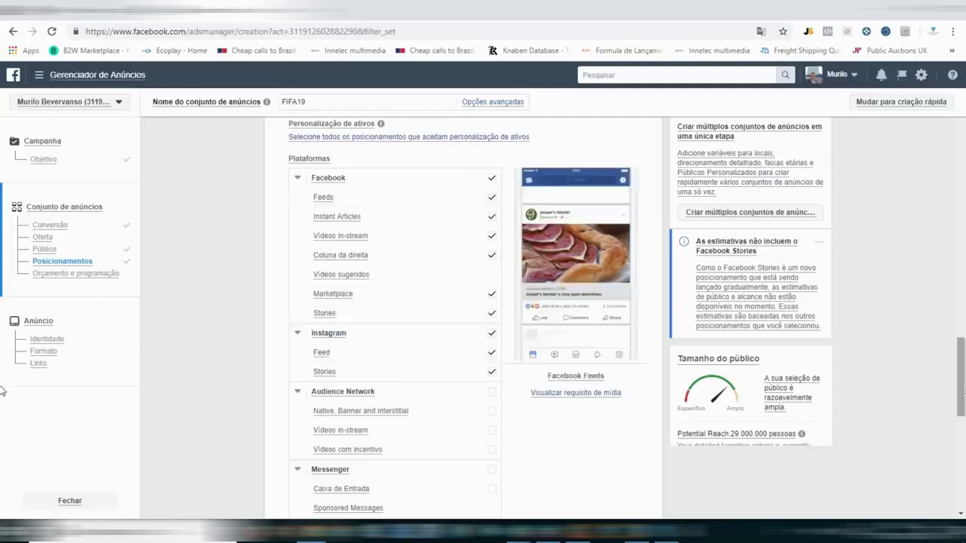
scroll(3, 423, down, 5)
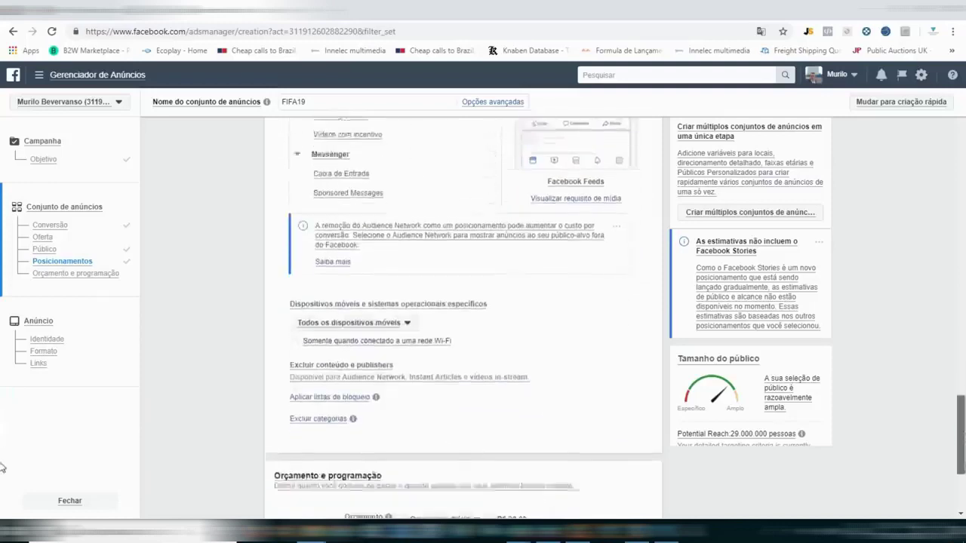
scroll(2, 475, down, 2)
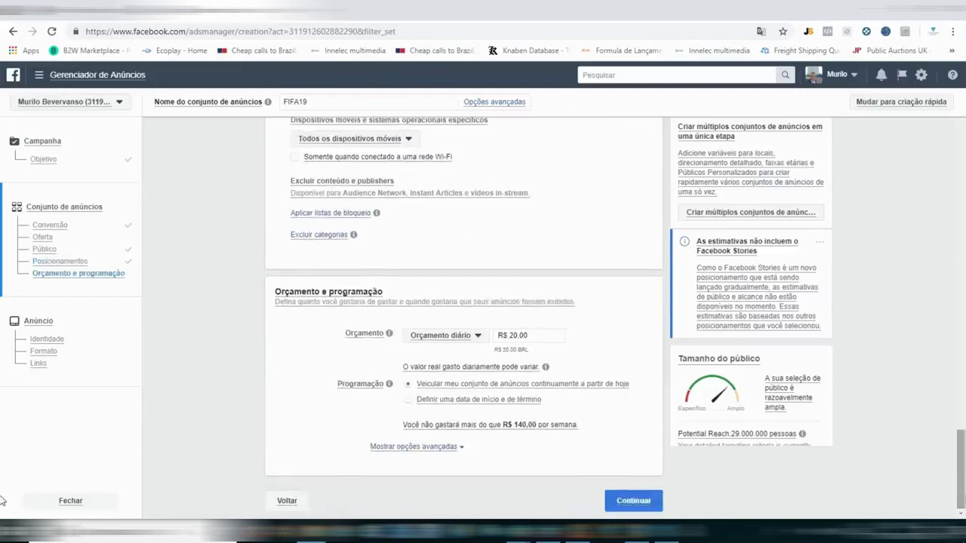
click(580, 343)
click(960, 447)
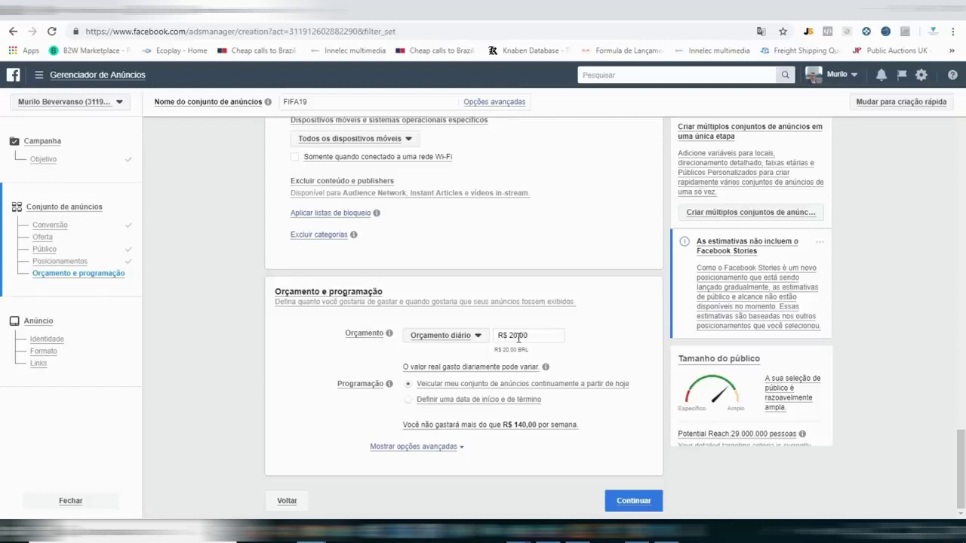
triple_click(517, 337)
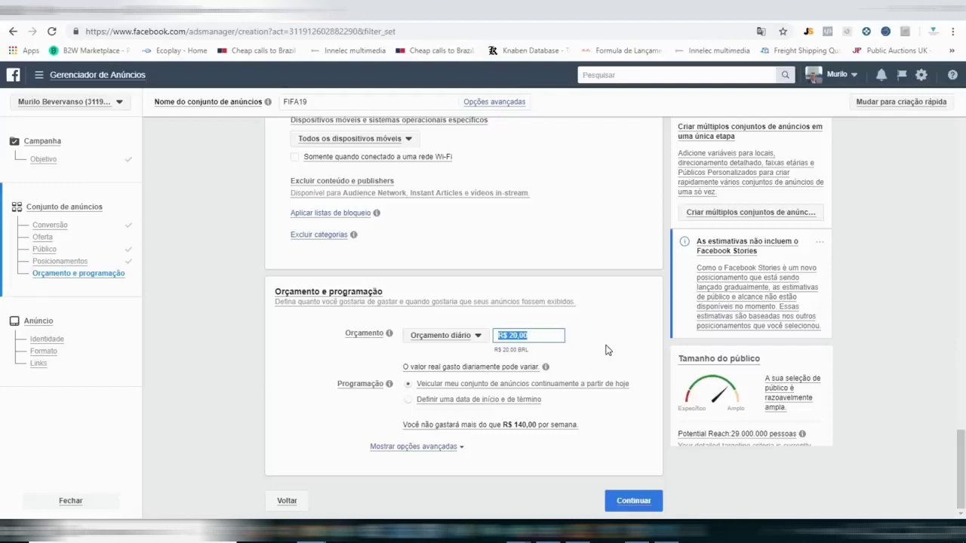
click(599, 339)
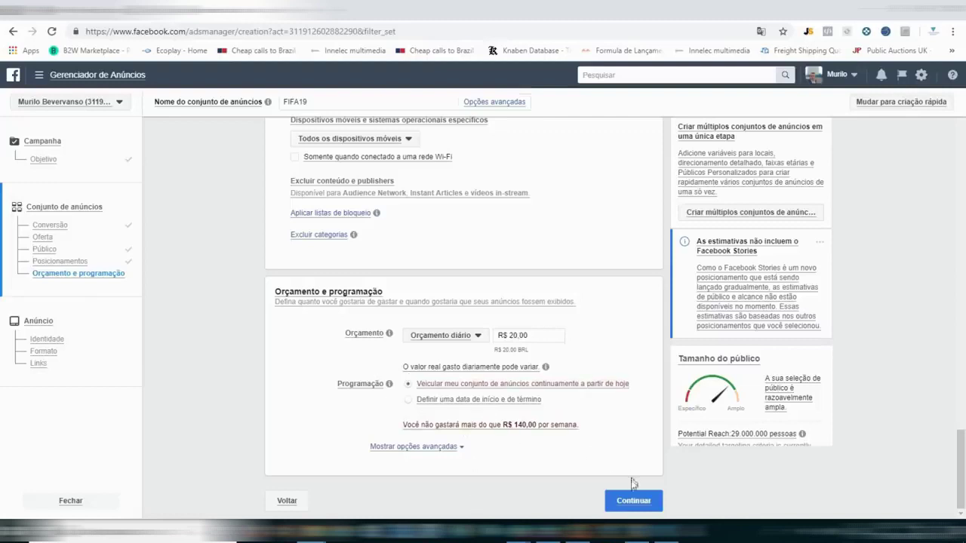
Switch the schedule to 'Definir uma data de início e de término'.
click(469, 403)
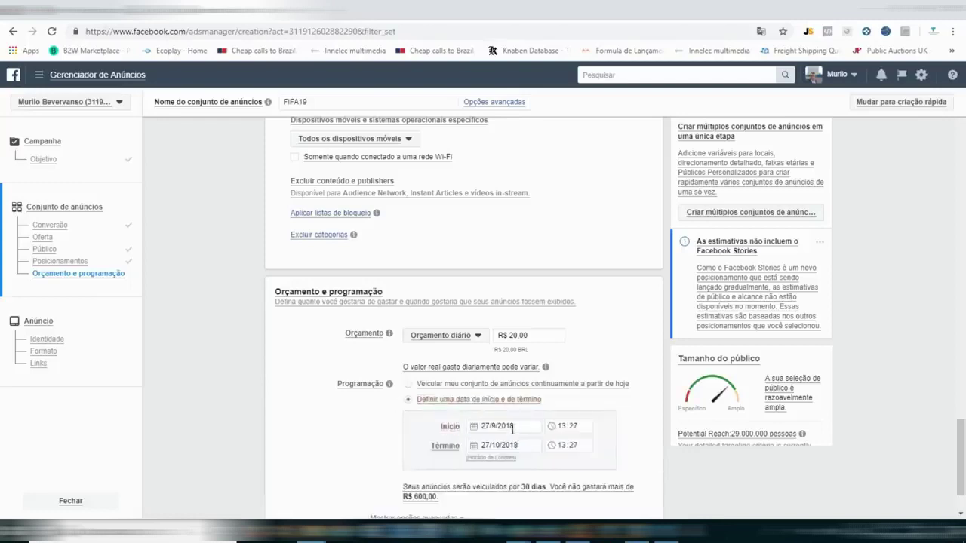
click(513, 445)
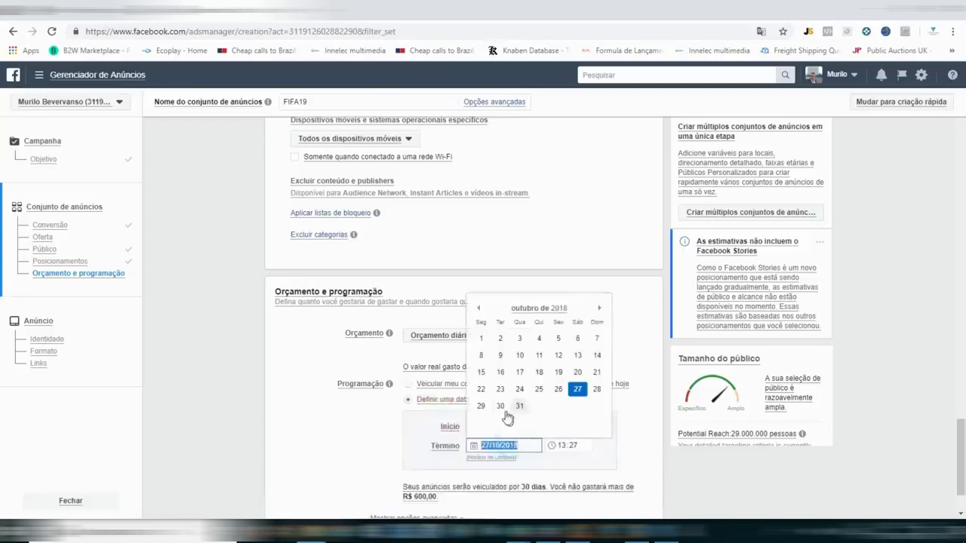
click(501, 407)
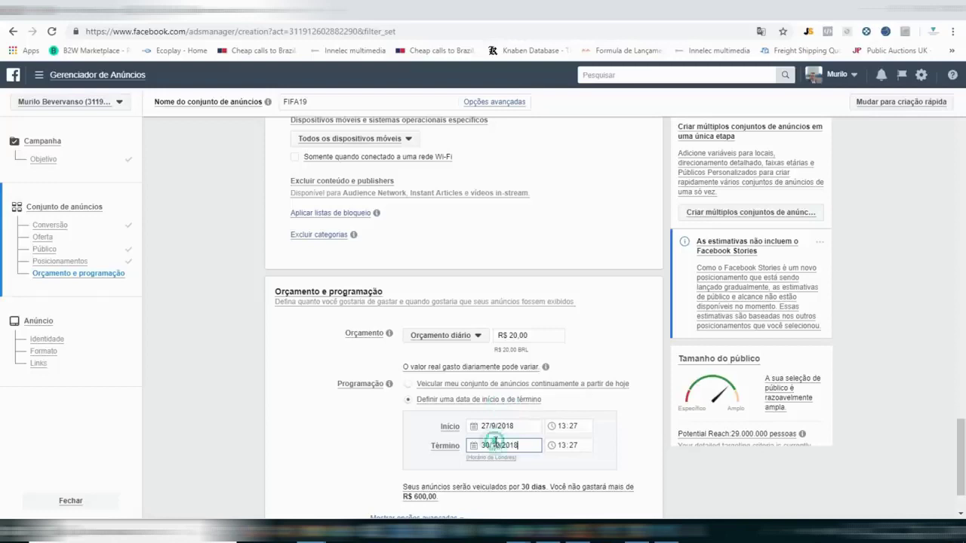
Set the end date to 30 September 2018 in the Término calendar.
click(498, 445)
key(BackSpace)
key(BackSpace)
key(BackSpace)
text(1)
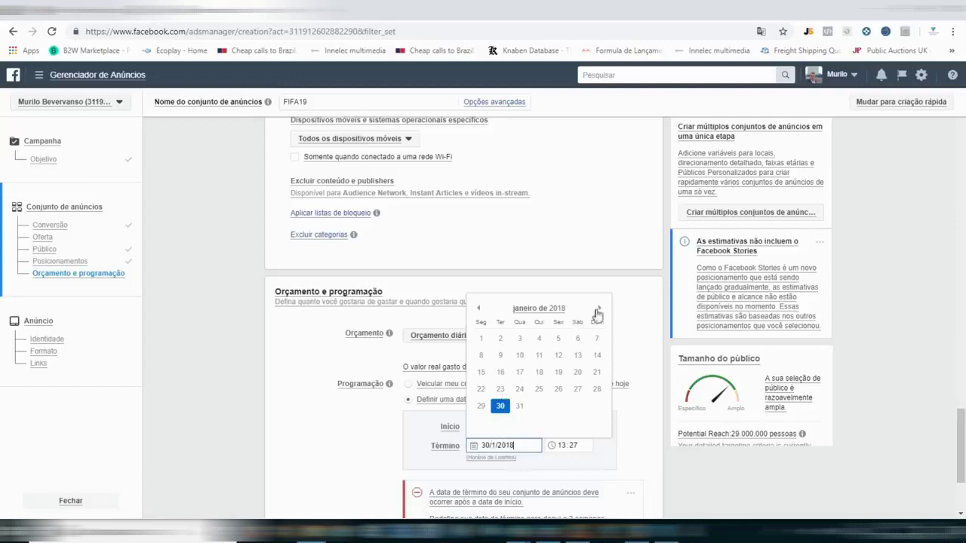
double_click(599, 310)
double_click(599, 309)
triple_click(598, 310)
click(598, 309)
click(597, 310)
click(477, 308)
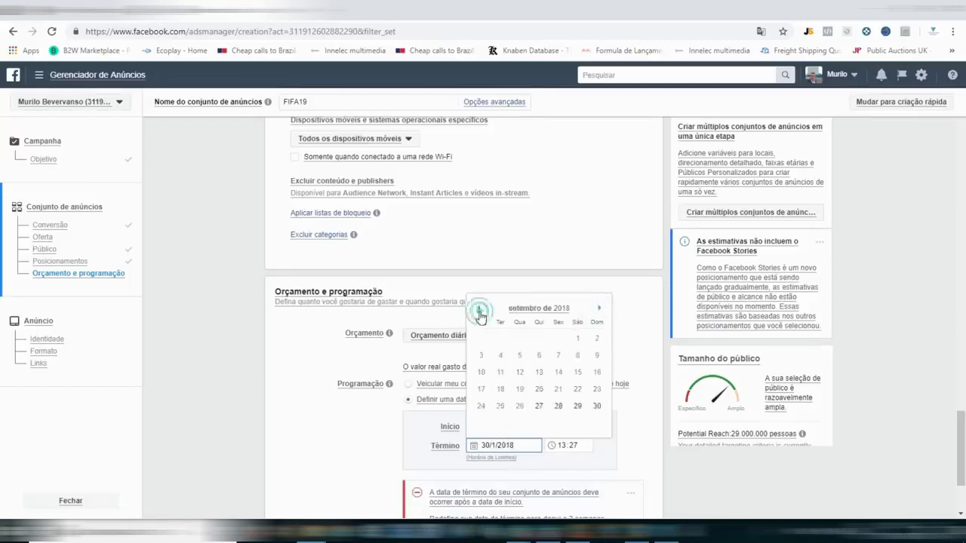
click(594, 408)
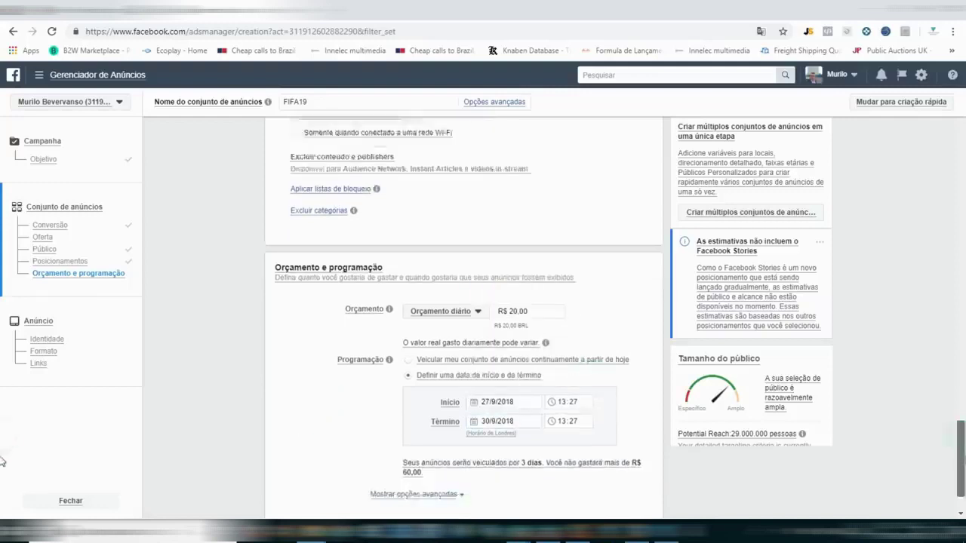
Save the ad set and name the new ad 'fifa19'.
click(636, 504)
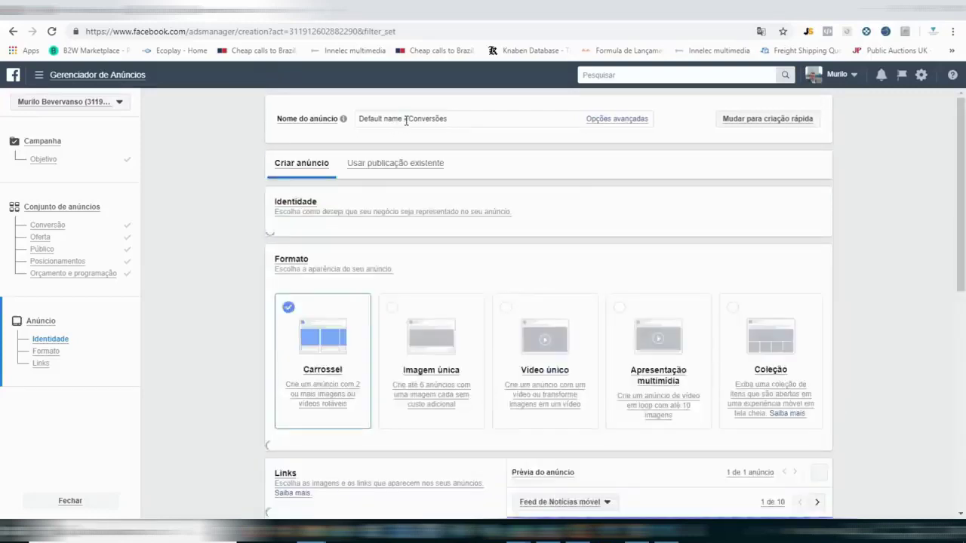
triple_click(406, 120)
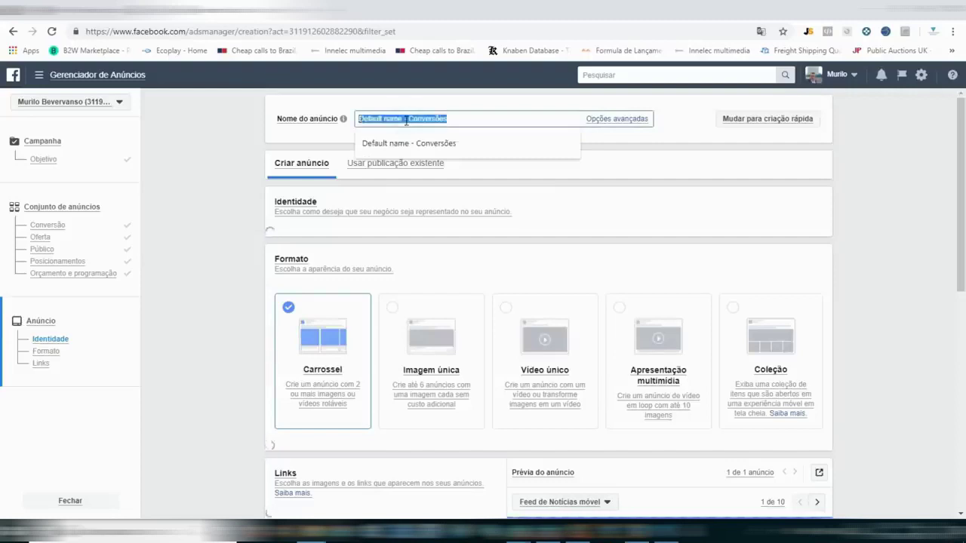
key(BackSpace)
text(fita)
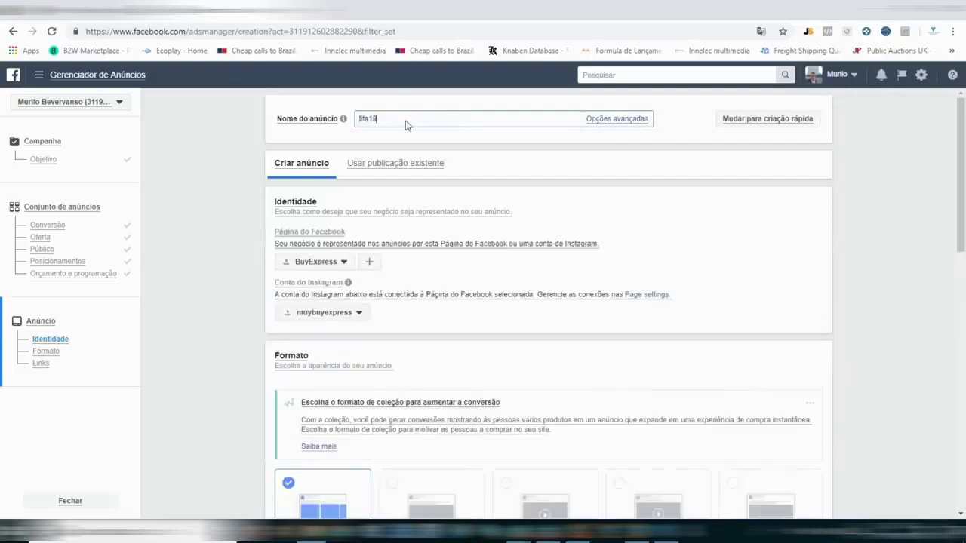
text(19)
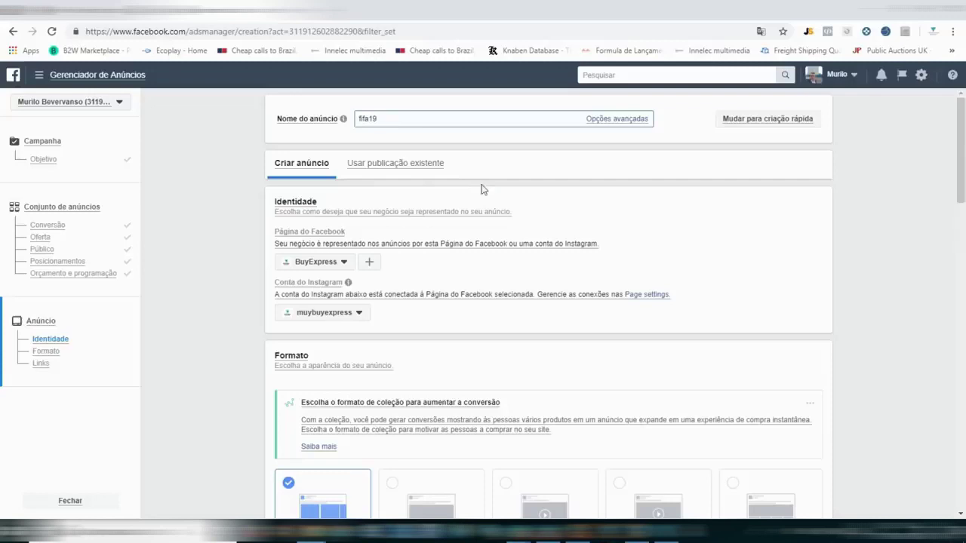
click(483, 188)
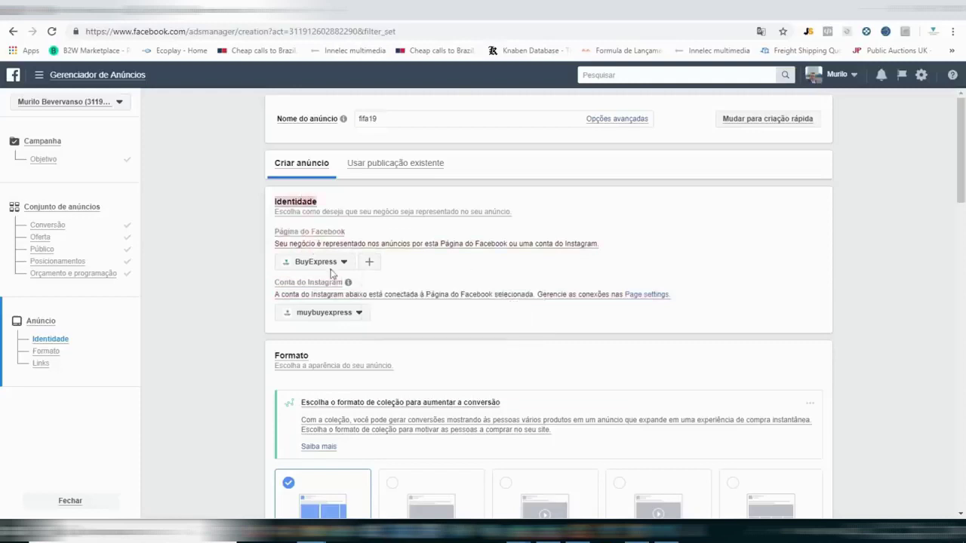
Set the ad's Facebook Page to Compras Express - Oficial and review the Instagram account options.
click(343, 262)
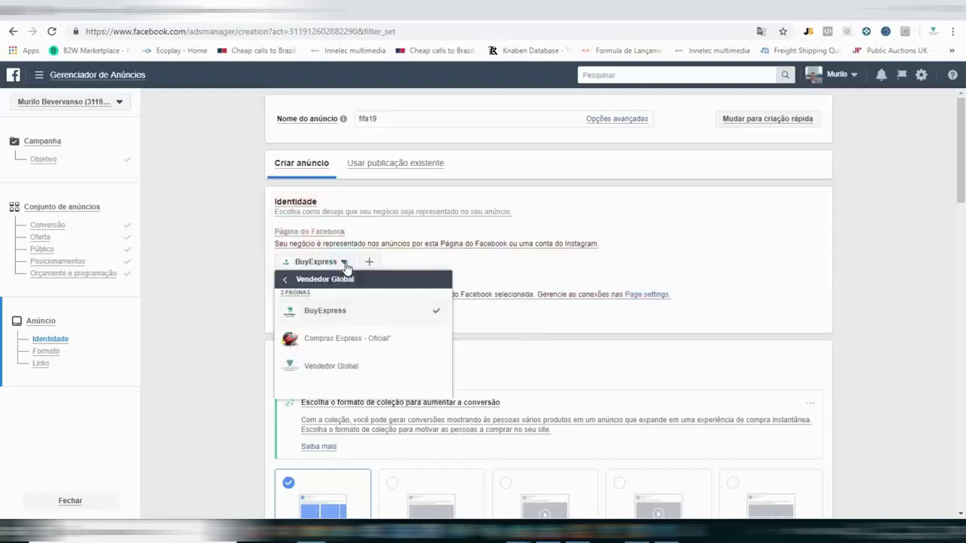
click(343, 340)
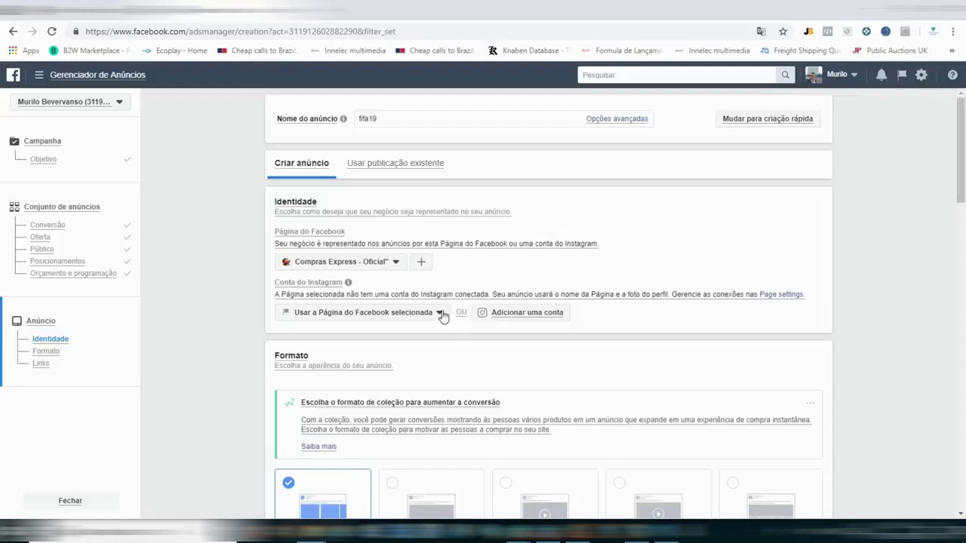
click(441, 313)
click(441, 313)
Choose the Imagem única format and open Procurar na biblioteca under Imagens.
scroll(4, 193, down, 2)
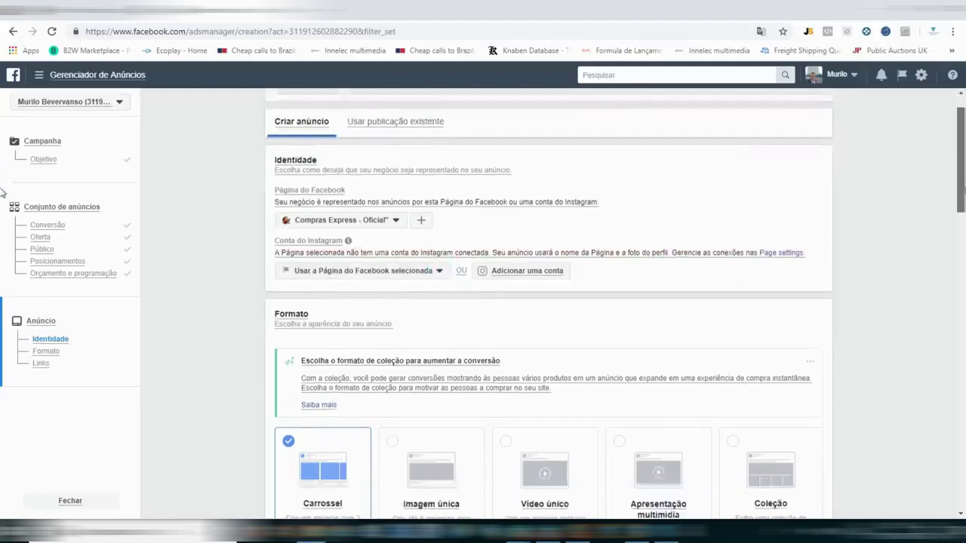
scroll(3, 198, down, 1)
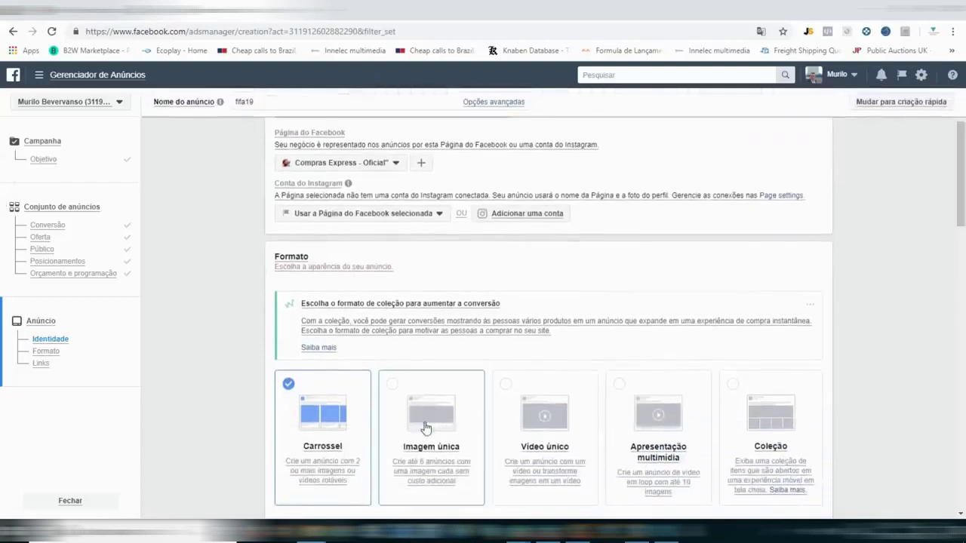
click(422, 374)
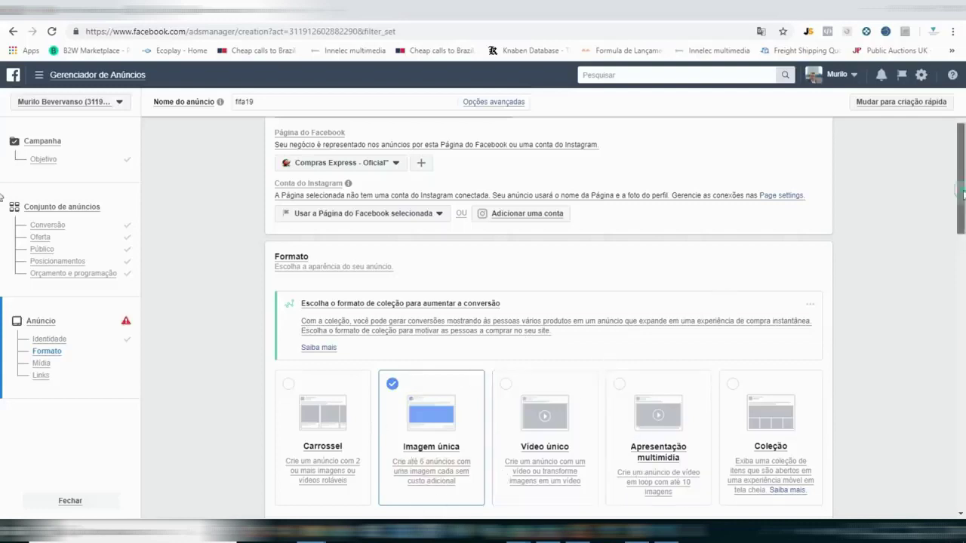
scroll(2, 209, down, 1)
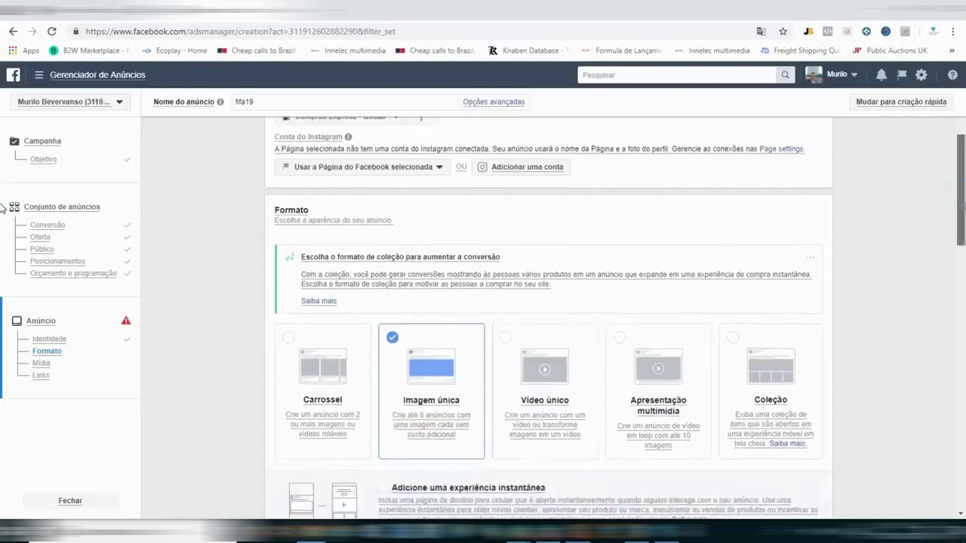
scroll(2, 215, down, 1)
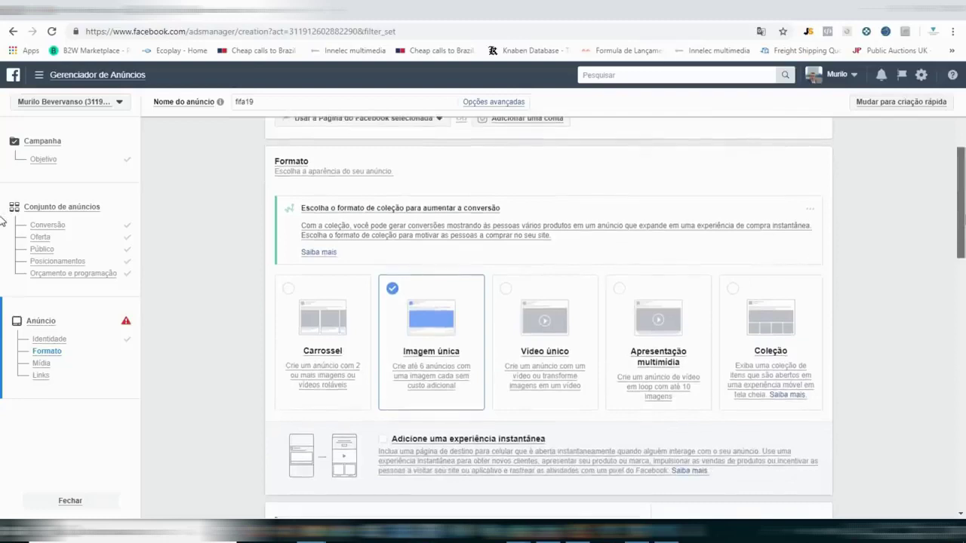
scroll(2, 220, down, 3)
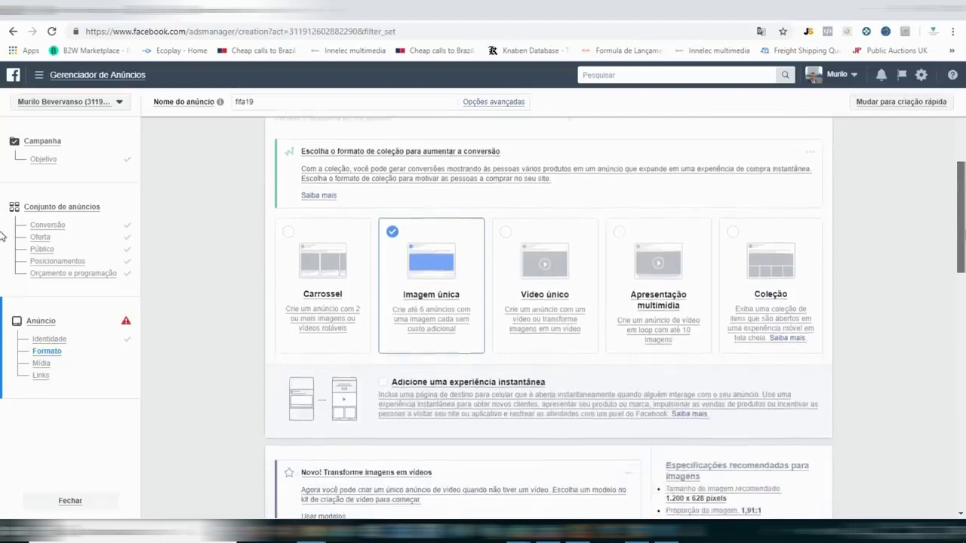
scroll(2, 283, down, 2)
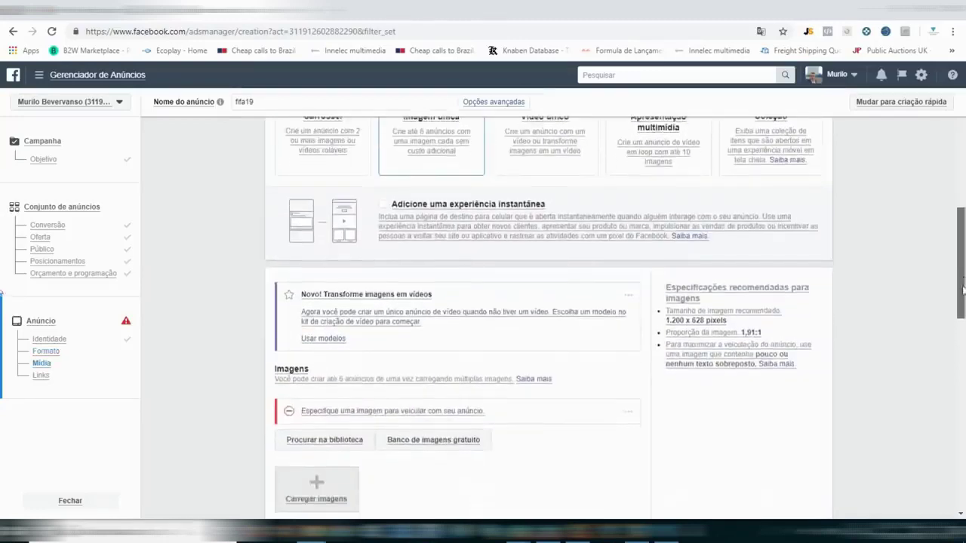
click(332, 394)
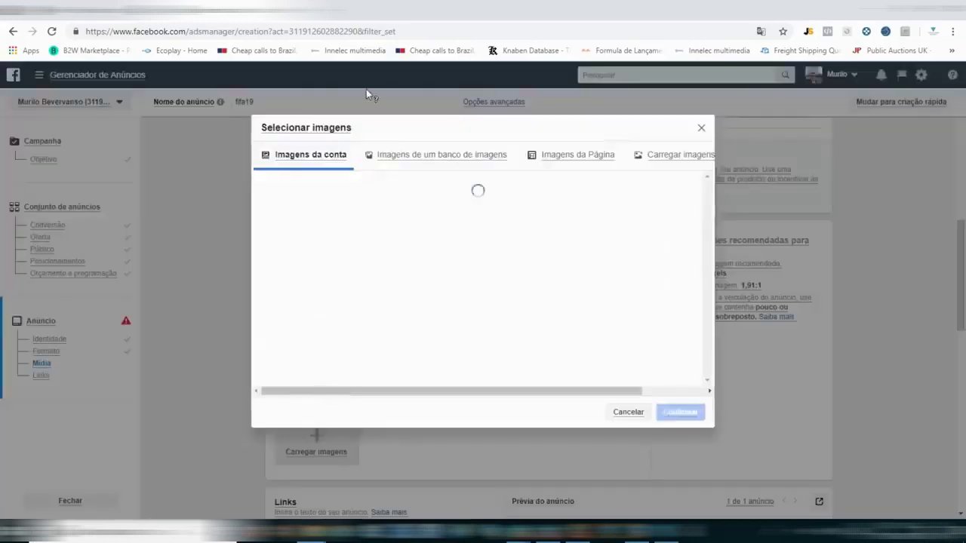
Upload the FIFA 19 picture, confirm it as the ad image, and crop it to 1595 × 835.
click(668, 163)
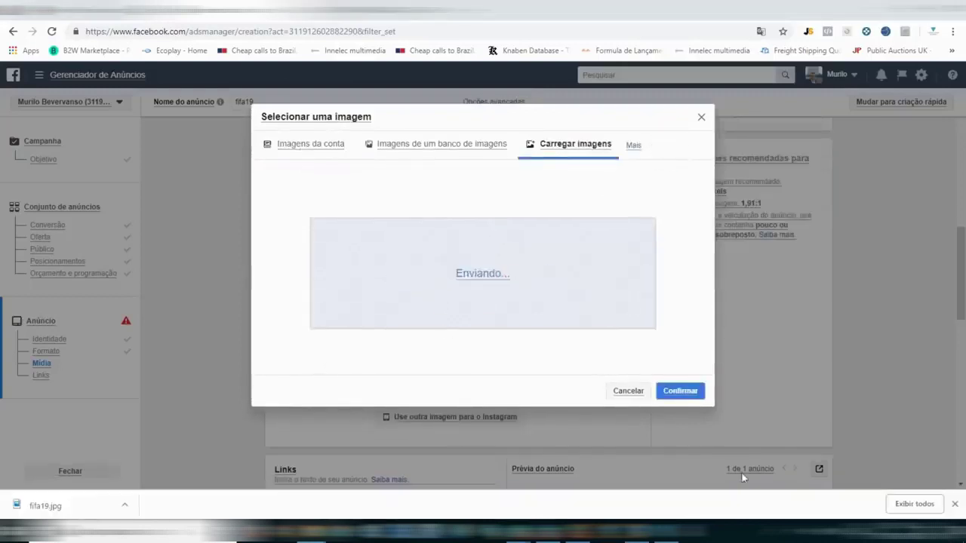
click(954, 504)
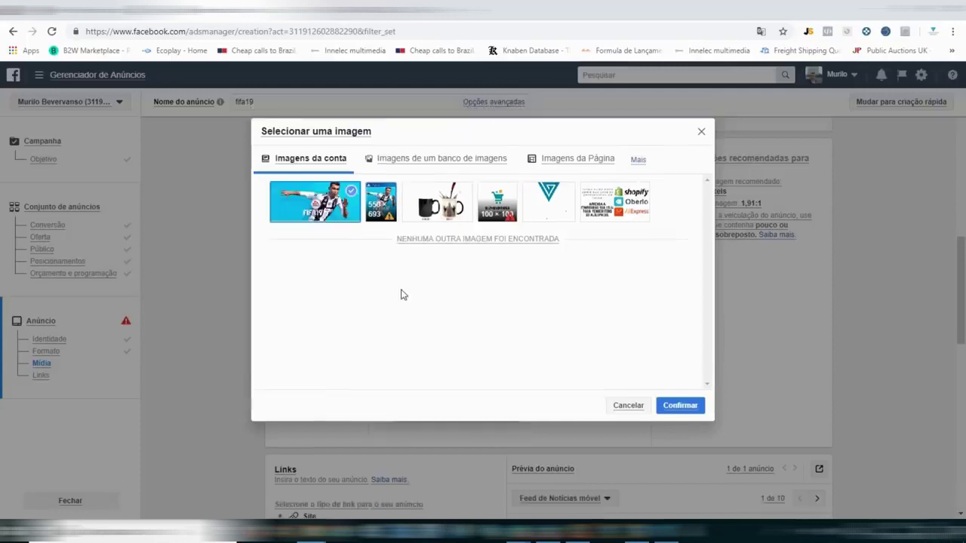
click(679, 407)
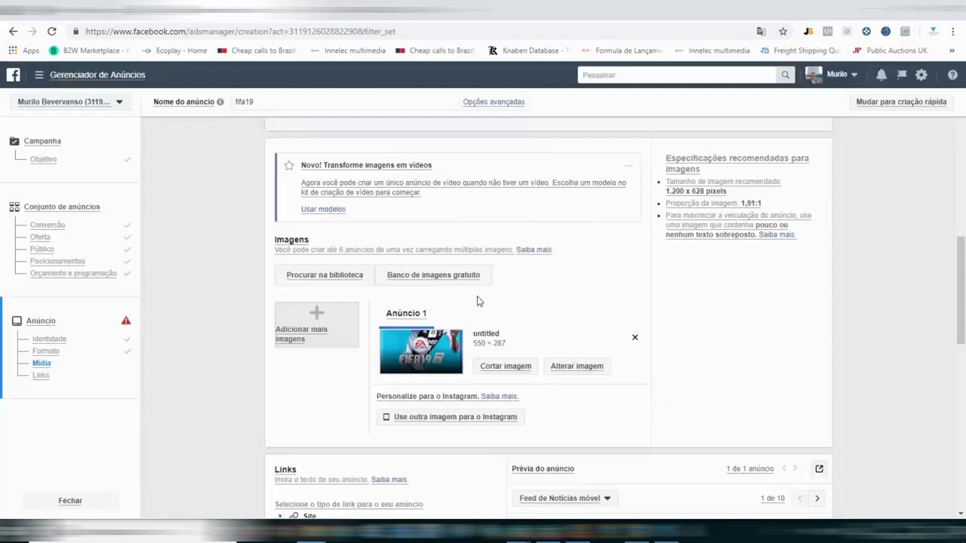
click(512, 366)
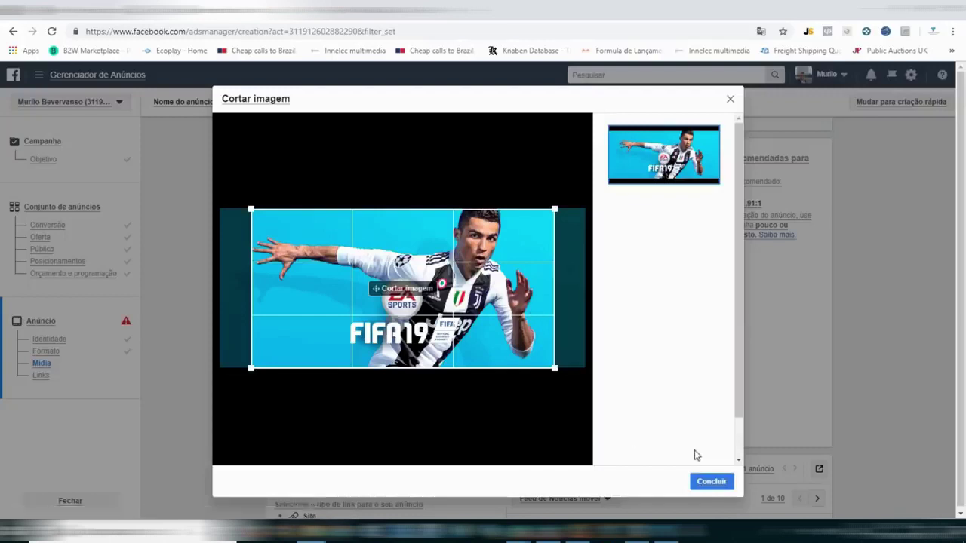
click(708, 485)
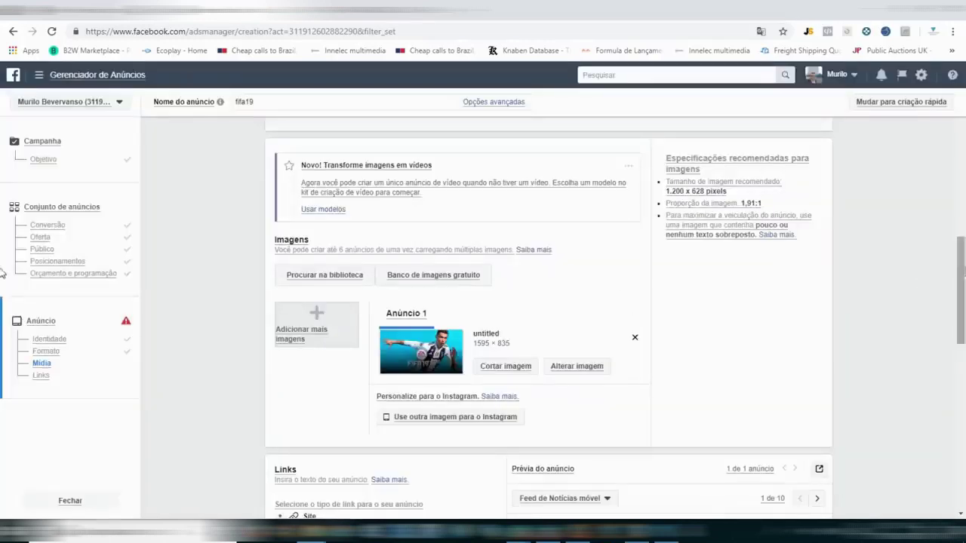
Write ad text promoting FIFA2019 as the year's biggest game, ending 'TUDO FRETE GRÁTIS'.
scroll(3, 309, down, 2)
scroll(3, 321, down, 2)
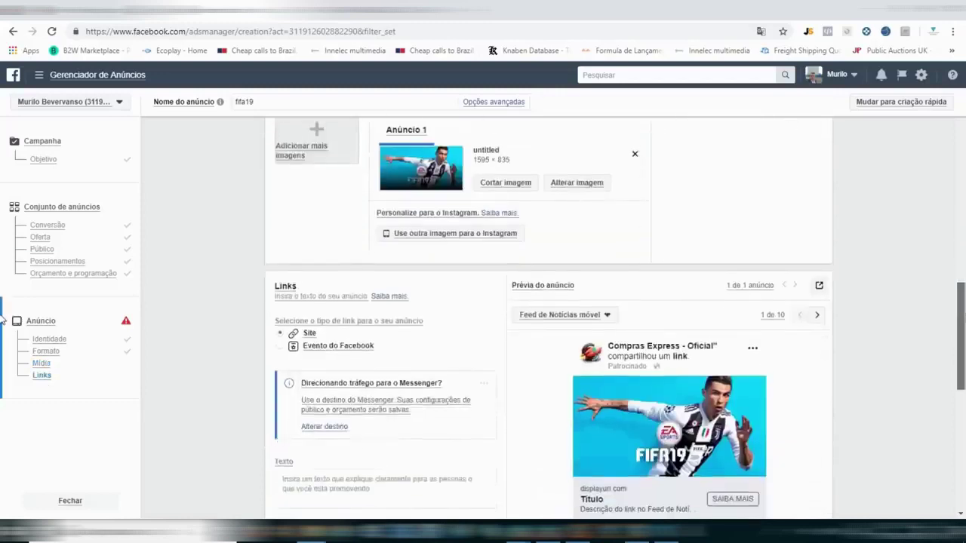
scroll(3, 339, down, 1)
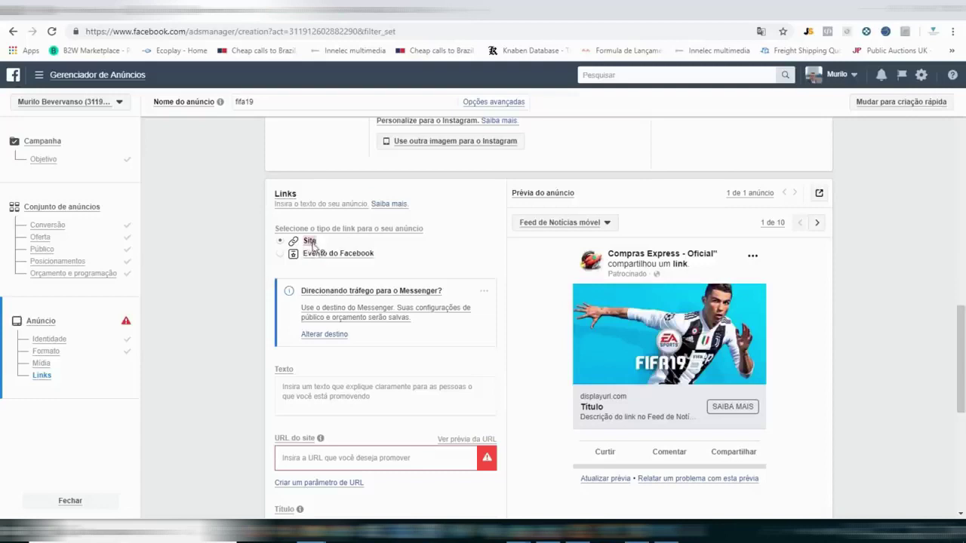
click(337, 398)
text(gAMES)
key(ctrl+a)
text(GA)
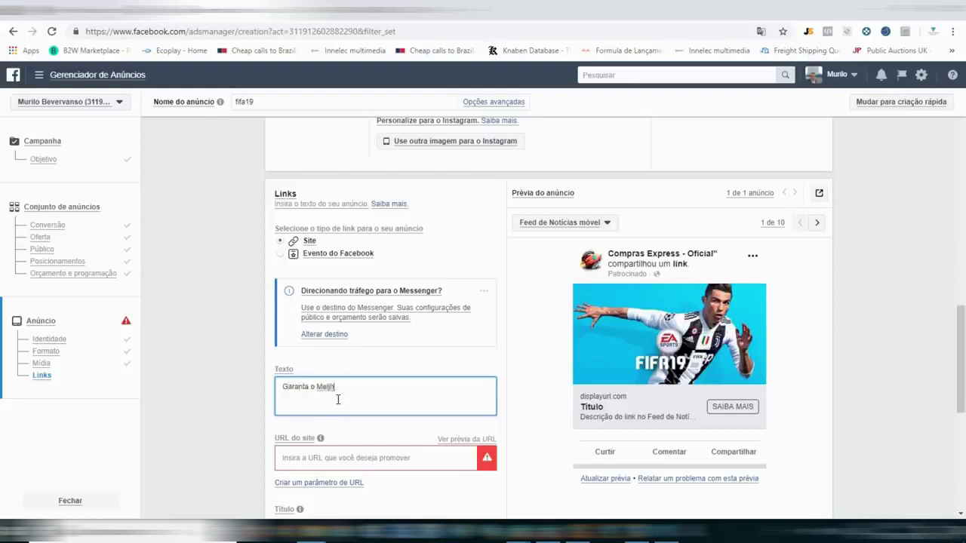
text(ranta o Maior Jogo de FUTEBOL do ANO)
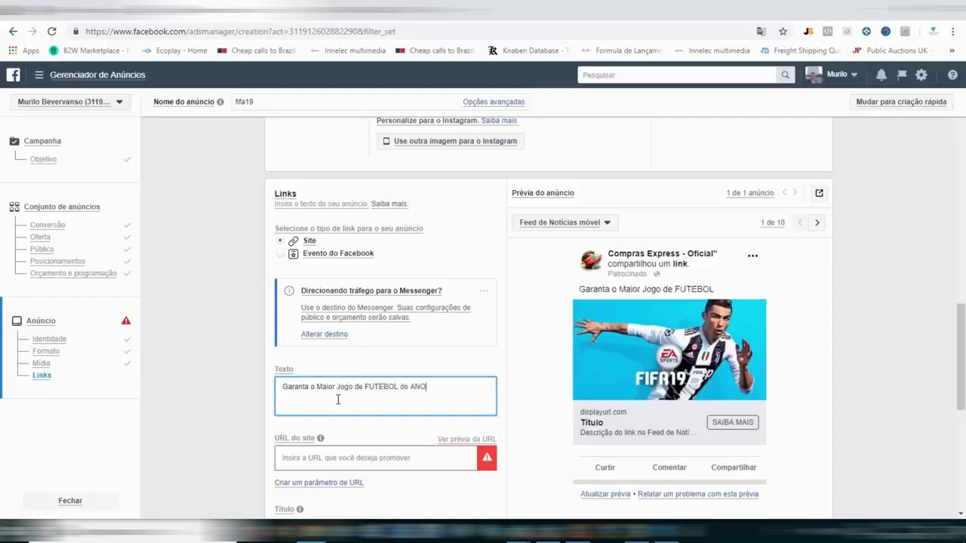
text( - FIFA)
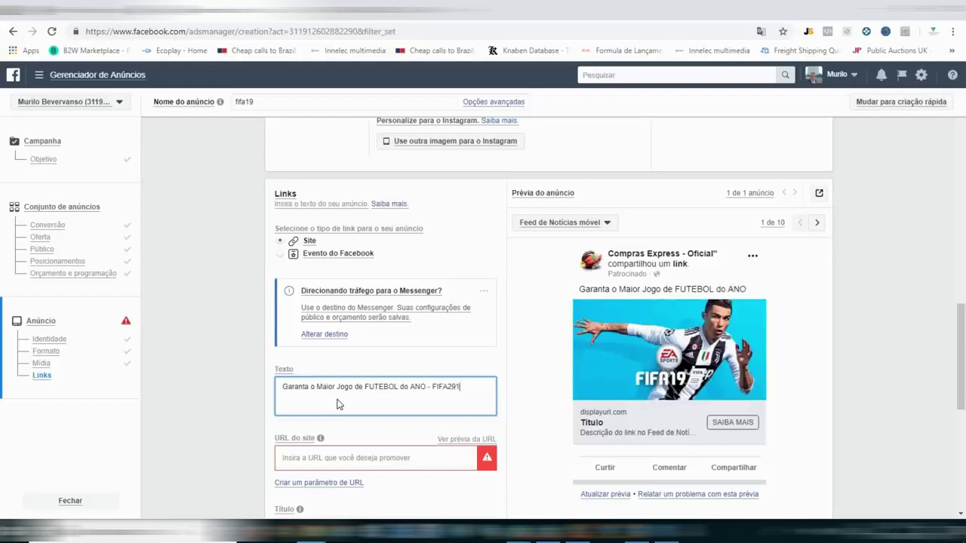
text(2019 )
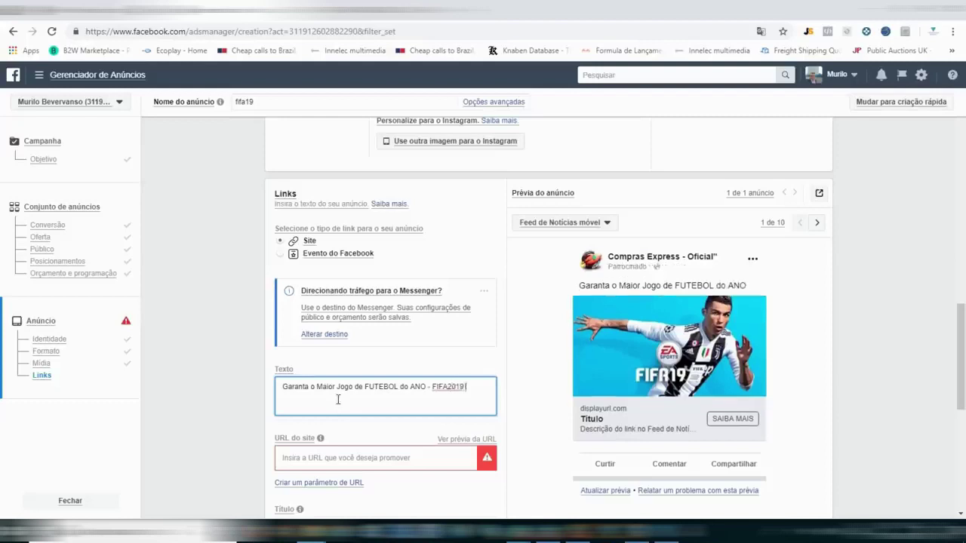
text(e o melhor de TUDO)
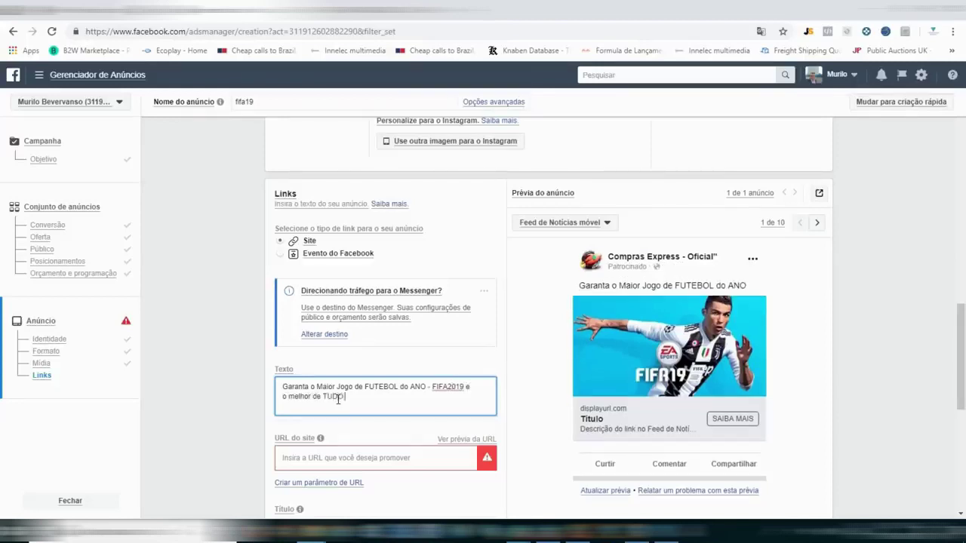
key(BackSpace)
key(BackSpace)
text(ETE GRÁTIS)
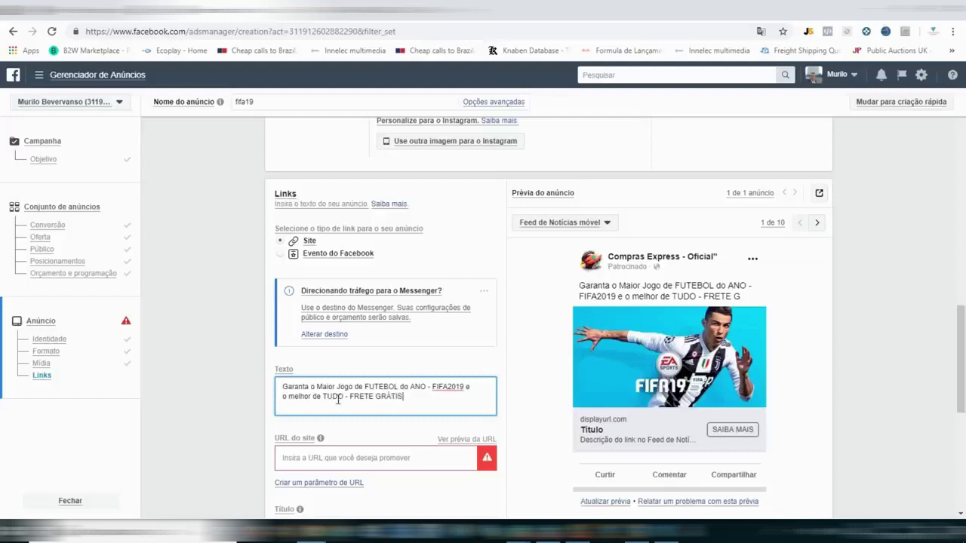
Add a 'Só para Playstation 4 Aproveite' line, then delete the dash and the word FUTEBOL.
key(Return)
text(S)
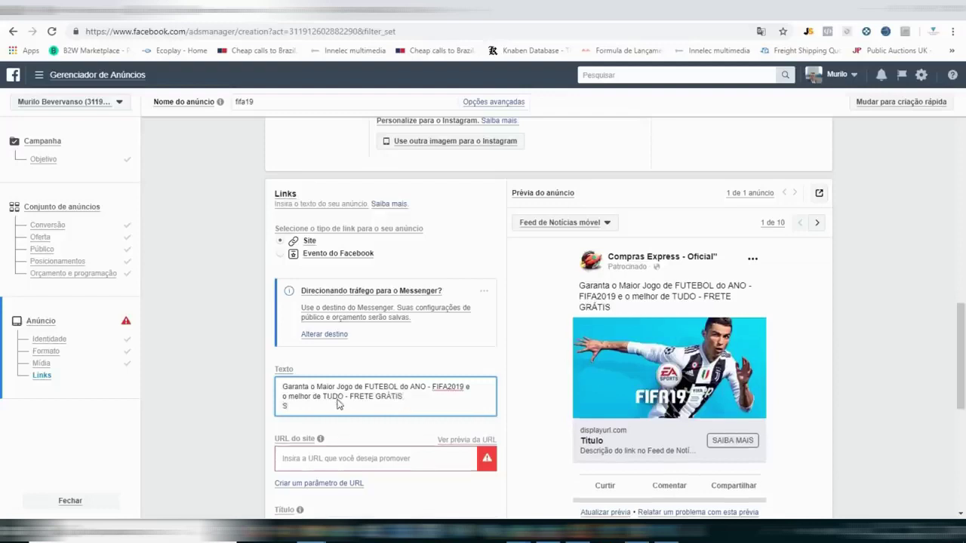
text(ó para Playstation)
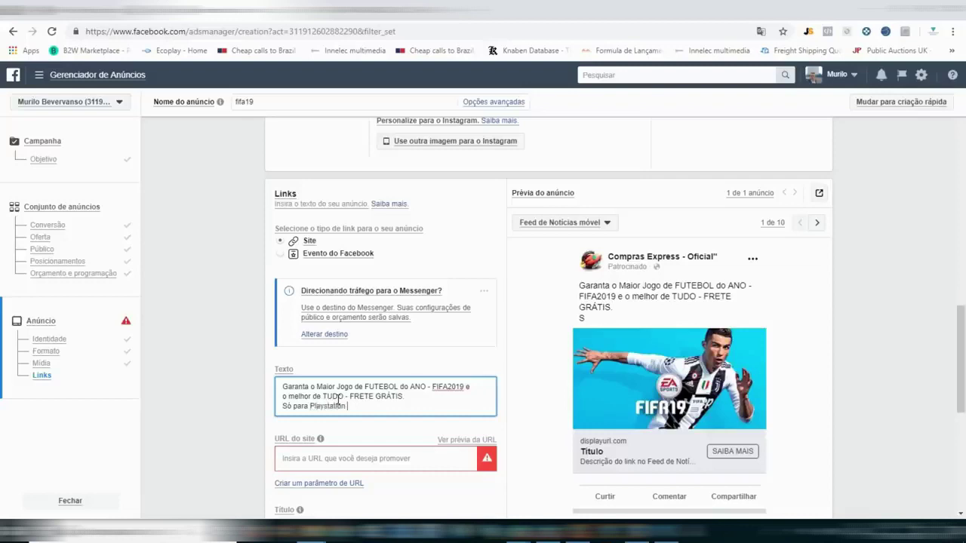
text(4 Aproveite)
key(Return)
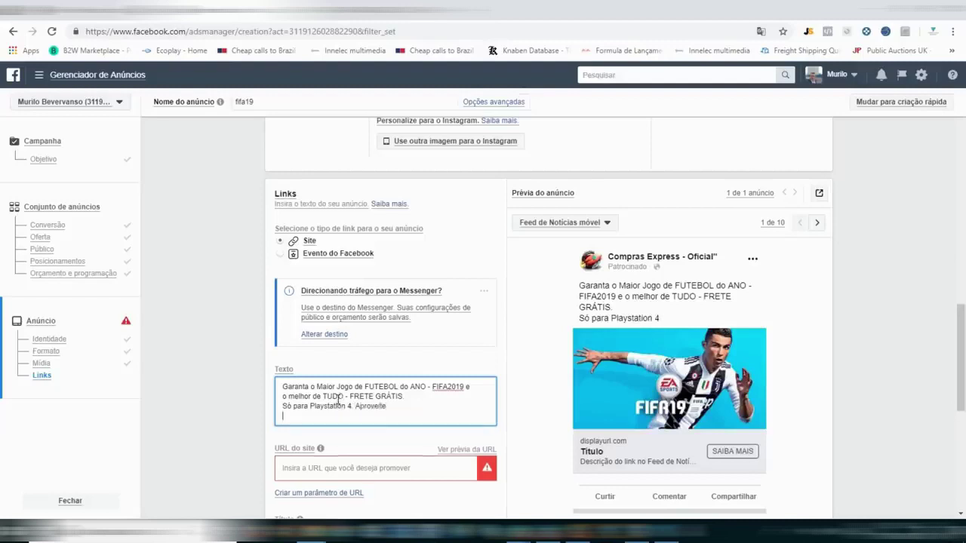
key(Return)
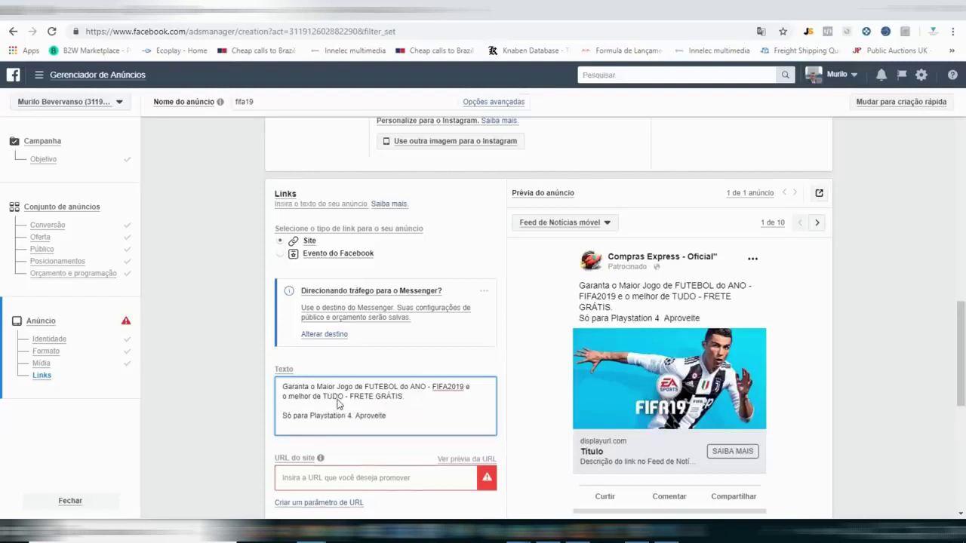
click(346, 398)
key(BackSpace)
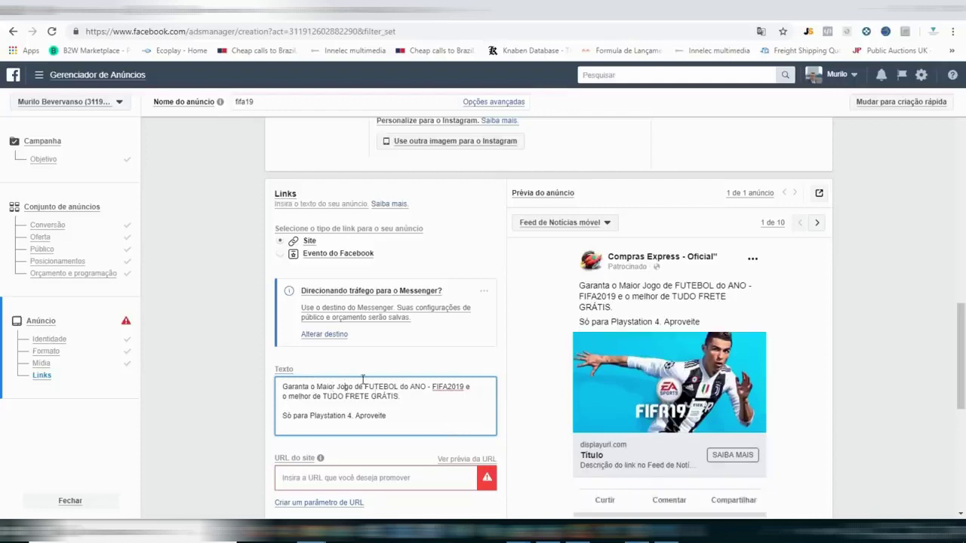
double_click(379, 387)
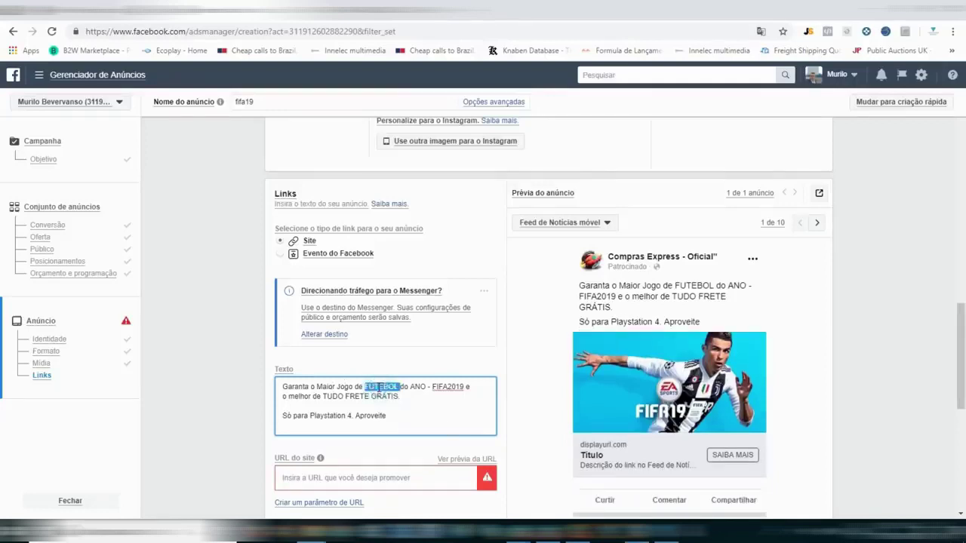
key(BackSpace)
key(BackSpace)
key(BackSpace)
key(BackSpace)
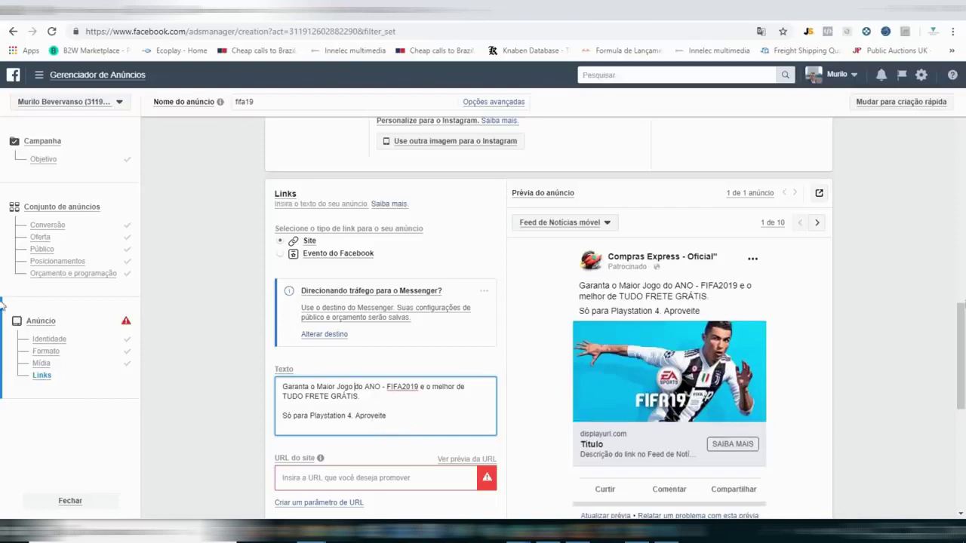
scroll(2, 343, down, 1)
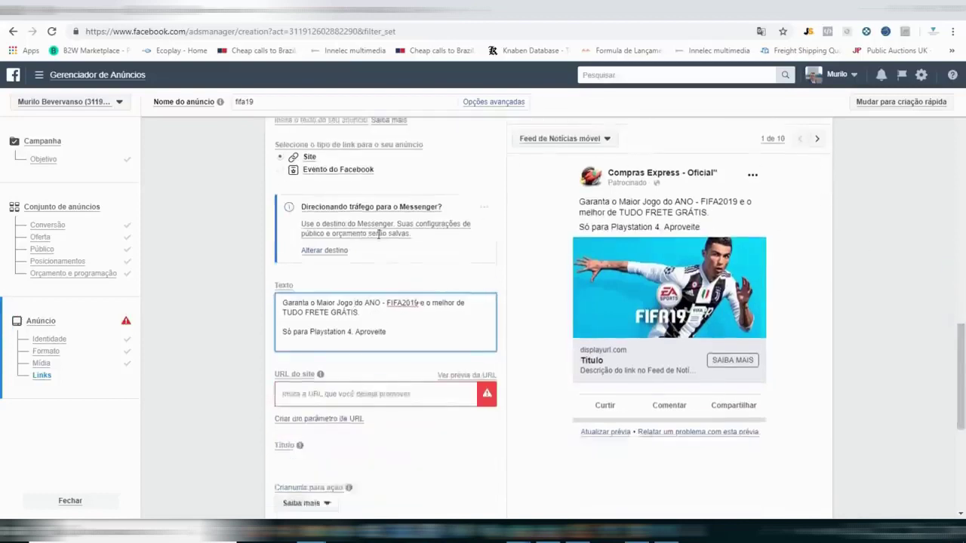
Set the ad's website URL to the store's FIFA 19 PS4 product page address.
key(ctrl+Tab)
click(132, 34)
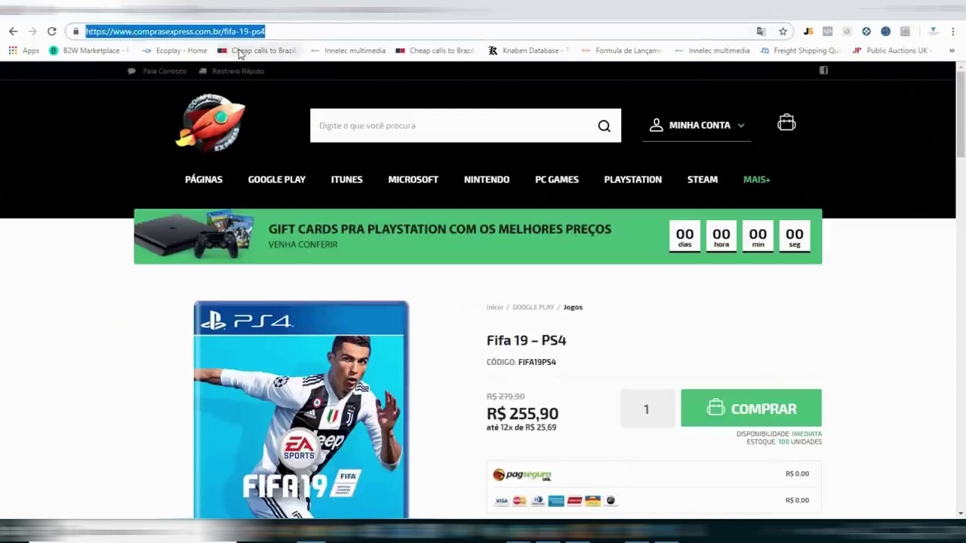
click(250, 9)
click(313, 394)
text(https://www.comprasexpress.com.br/fifa-19-ps4)
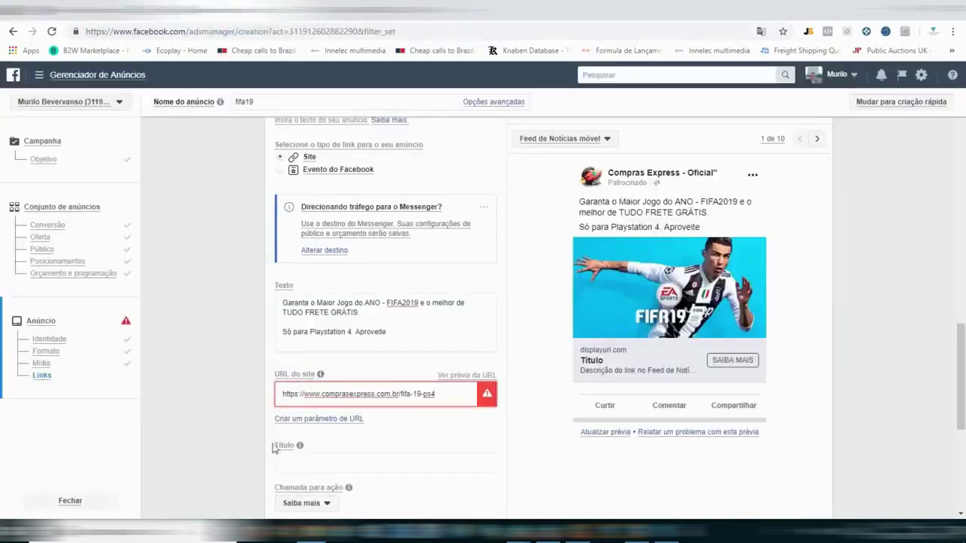
Title the ad 'FIFA 2019 - Playstation 4 - FRETE GRÁTIS'.
click(316, 464)
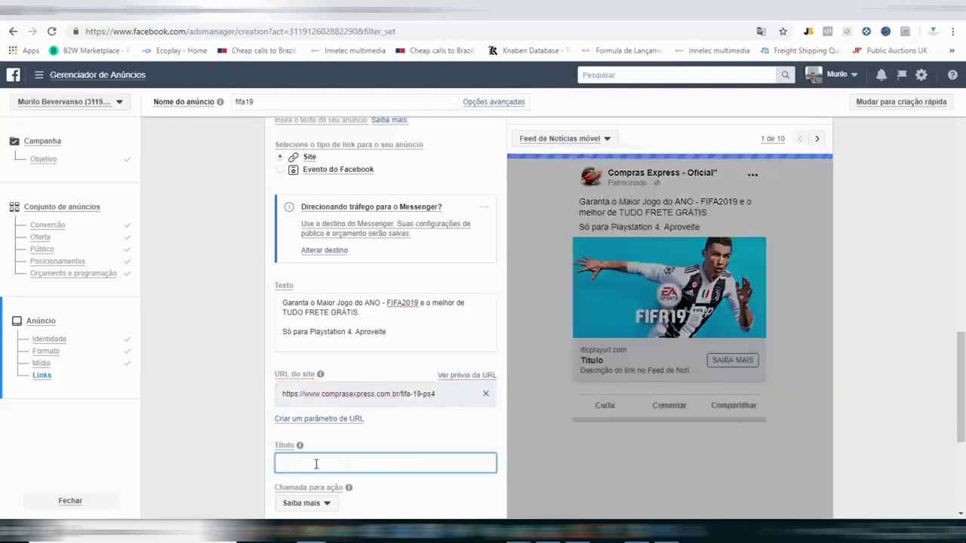
text(FIFA 2019)
key(BackSpace)
key(BackSpace)
key(BackSpace)
key(BackSpace)
text(2019)
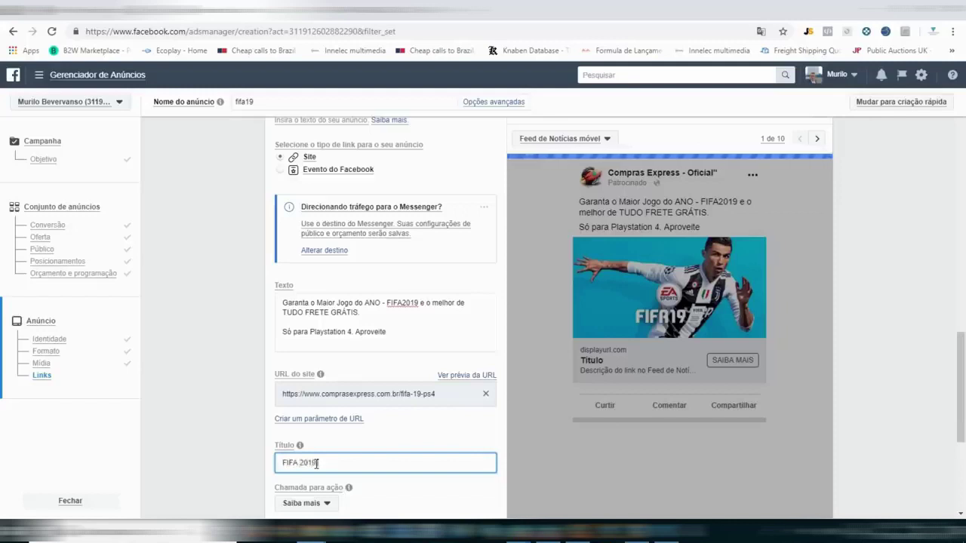
text( - Playstation 4 - FRETE GRA)
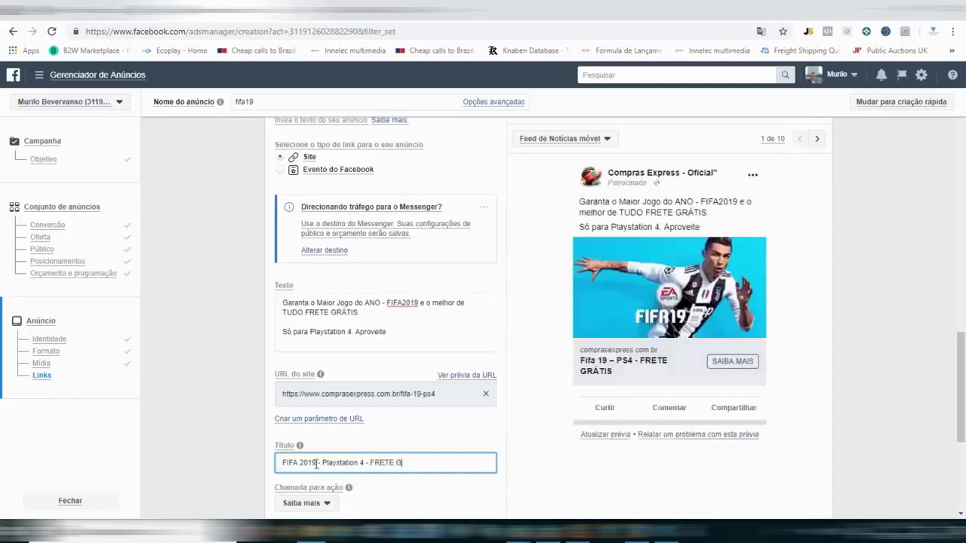
key(BackSpace)
text(ÁTIS)
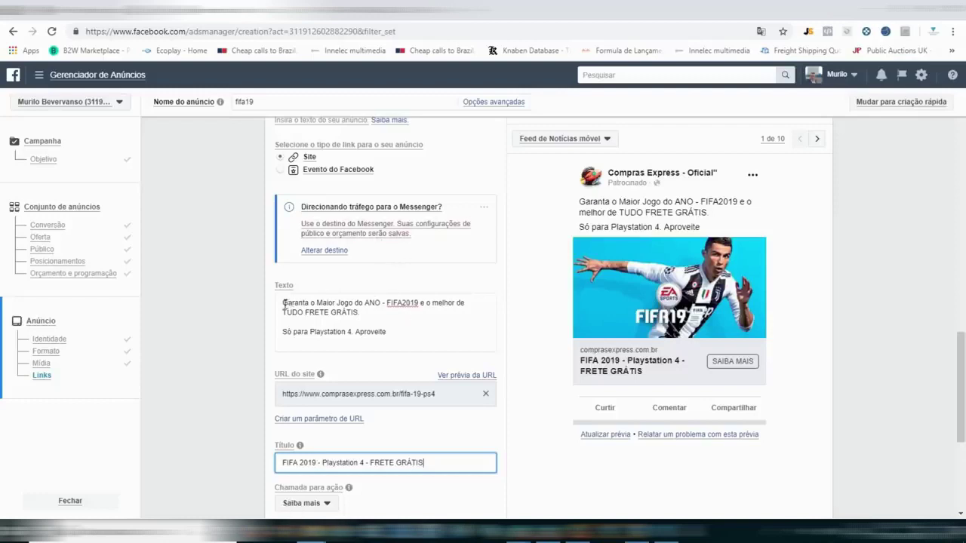
drag(284, 302, 349, 340)
Replace the ad text with a FIFA 19 'FRETE GRÁTIS? LOUCURA' pitch ending 'Aproveite!' and 'Receba no conforto da sua casa.'.
text(FIFA )
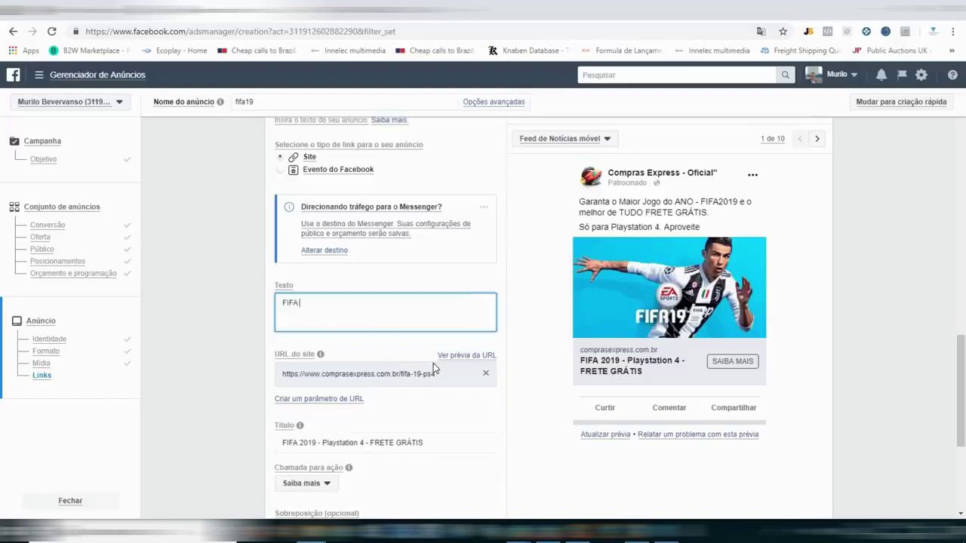
text(19 com frete grat)
key(BackSpace)
key(BackSpace)
key(BackSpace)
key(BackSpace)
key(BackSpace)
key(BackSpace)
key(BackSpace)
key(BackSpace)
key(BackSpace)
key(BackSpace)
text(FRETE GRÁT)
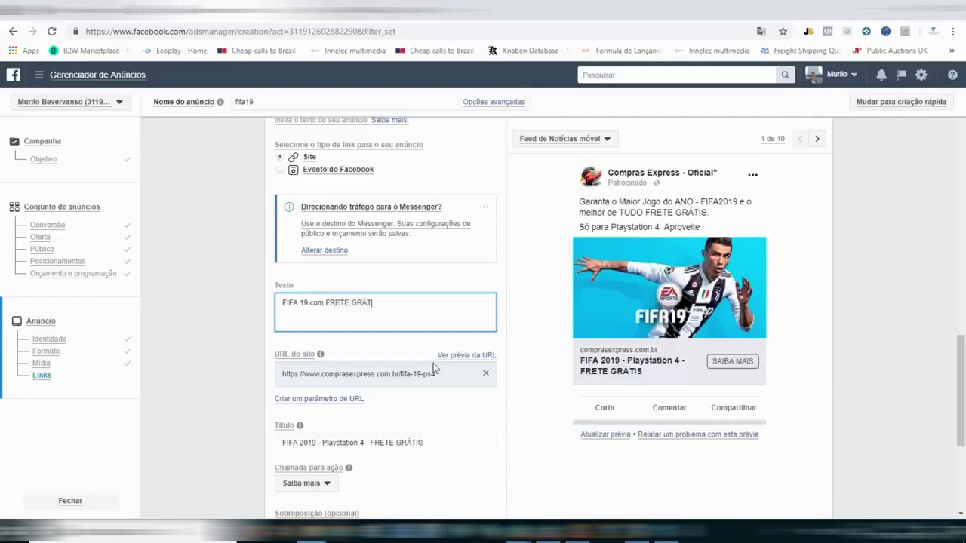
text(IS? LOUCURA .a)
key(BackSpace)
text(Aproveite!)
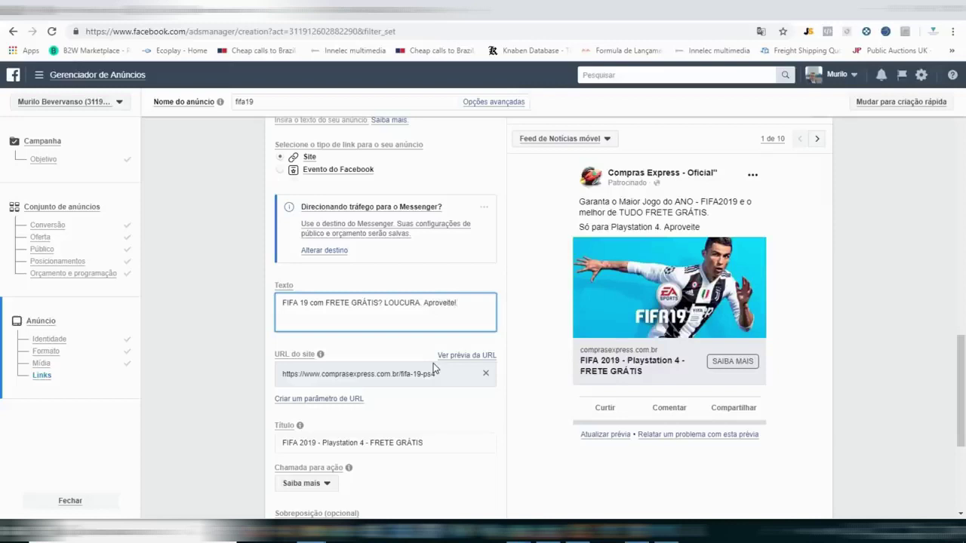
key(Return)
text(REc)
key(BackSpace)
key(BackSpace)
text(ece)
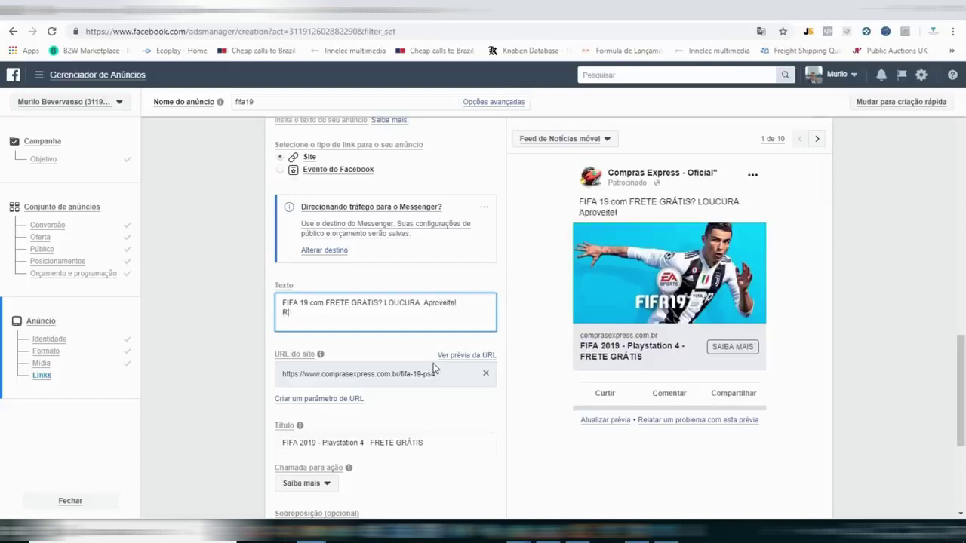
text(ba no conforto da sua casa.)
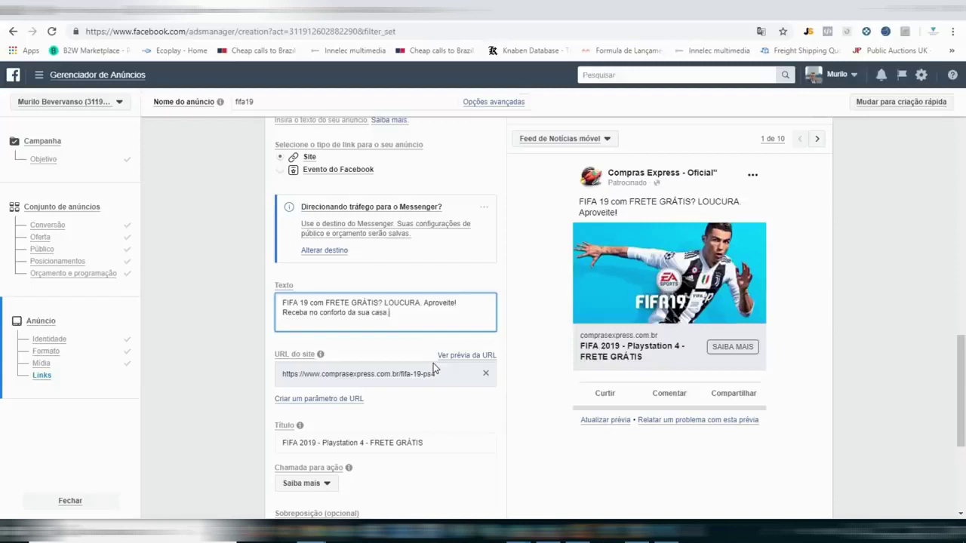
Add lines about 'mais de 10 anos de Mercado' and paying via PAGSEGURO for a good deal.
key(Return)
text(Comp)
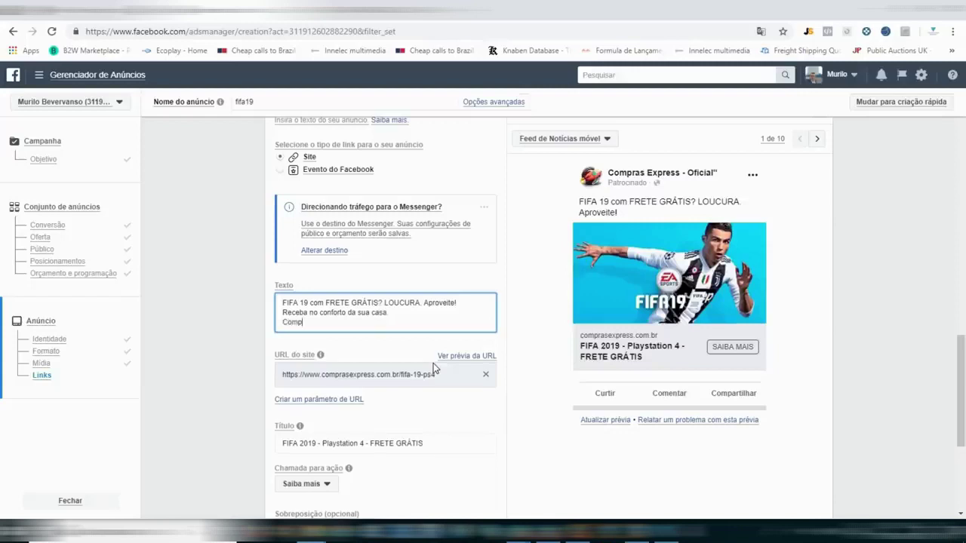
text(re com quem tem mais de 10 ano)
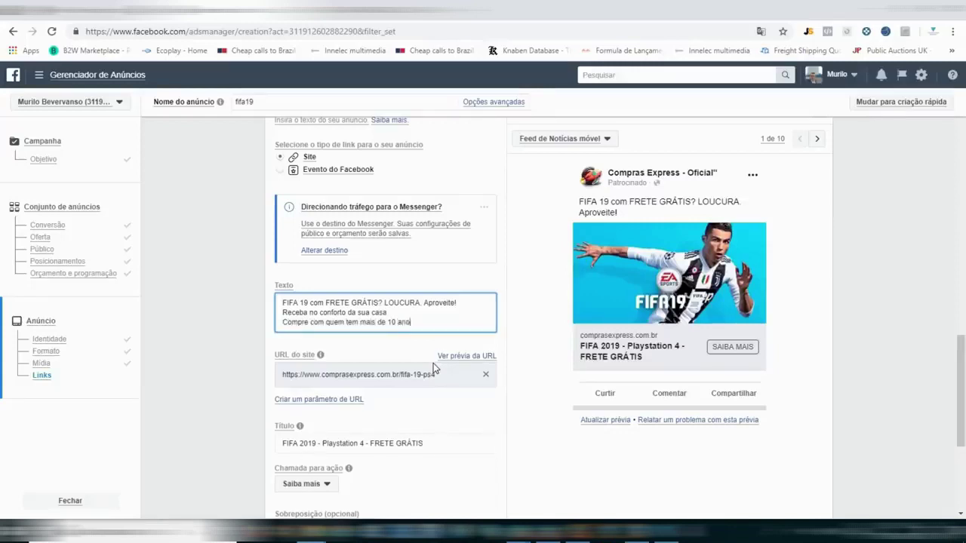
text(s de Mercado!)
key(BackSpace)
text(.)
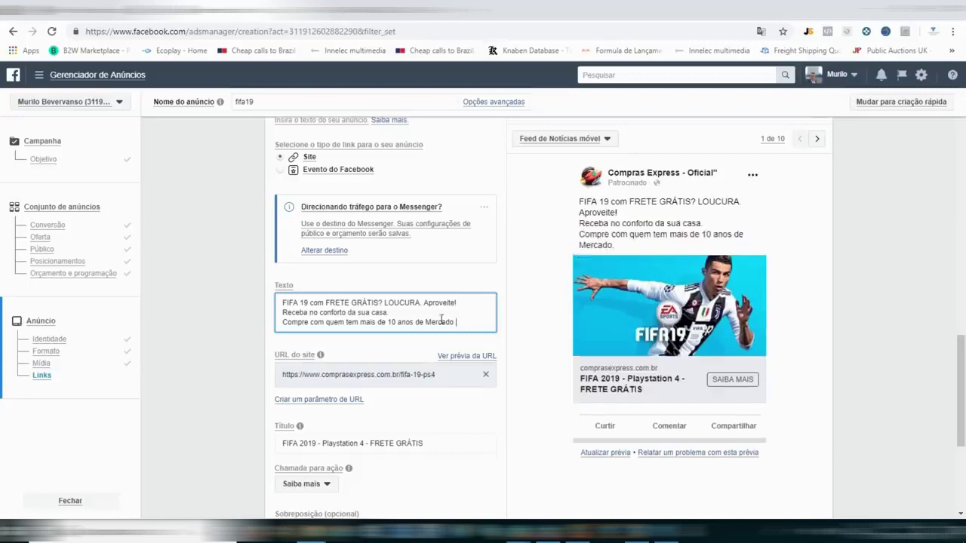
key(Return)
text(Pague com)
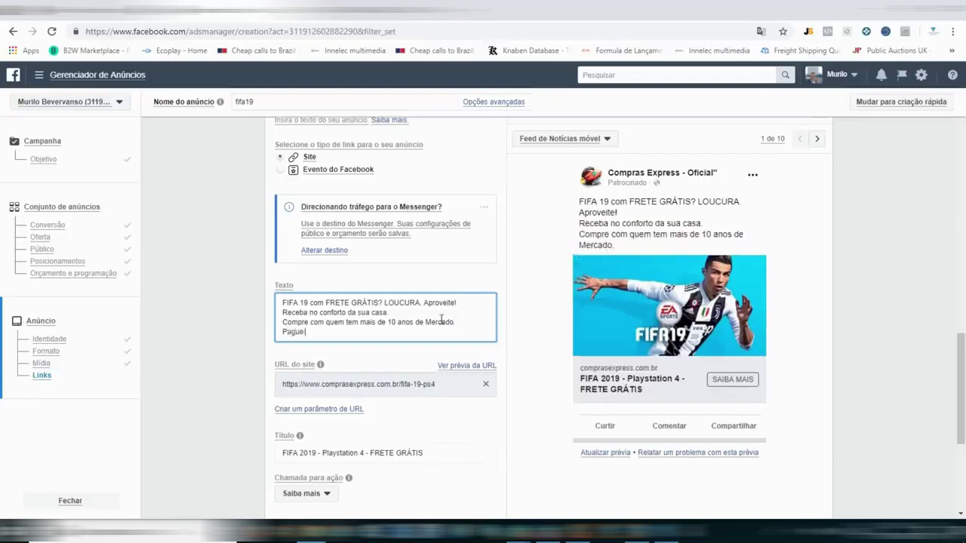
key(BackSpace)
key(BackSpace)
key(BackSpace)
text(pelo PAGSEGU)
key(BackSpace)
key(BackSpace)
key(BackSpace)
text(ER)
key(BackSpace)
text(GURO e)
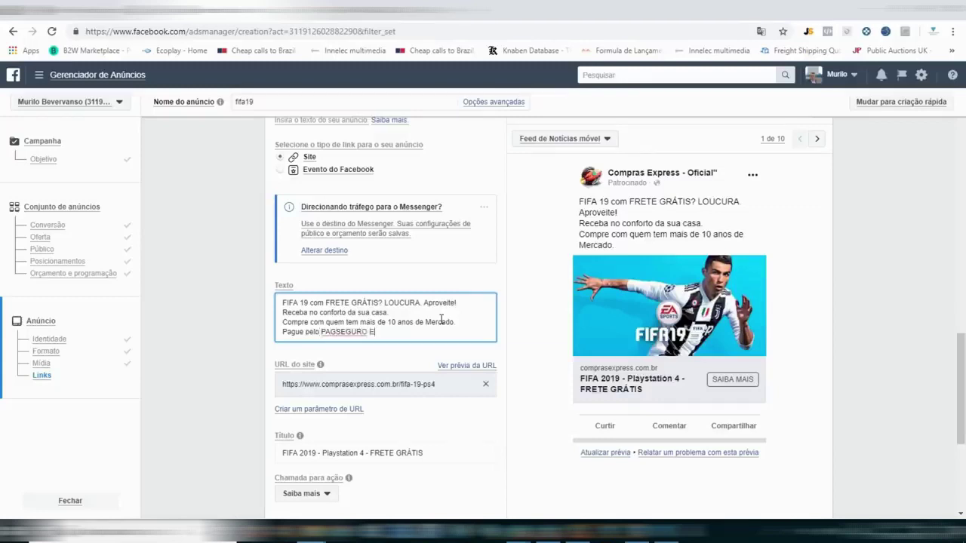
text( TENHA a CERTEZA de um bom)
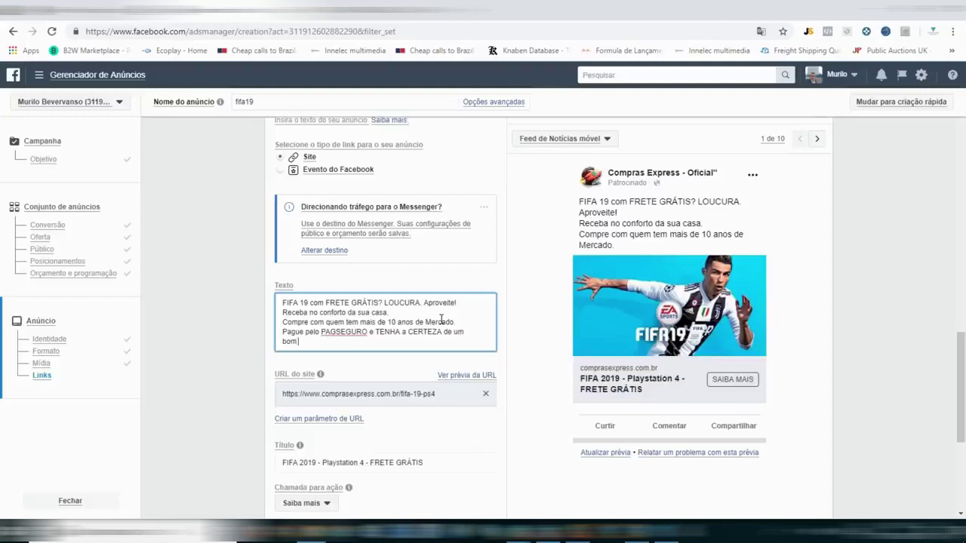
text( NEGÓCIO)
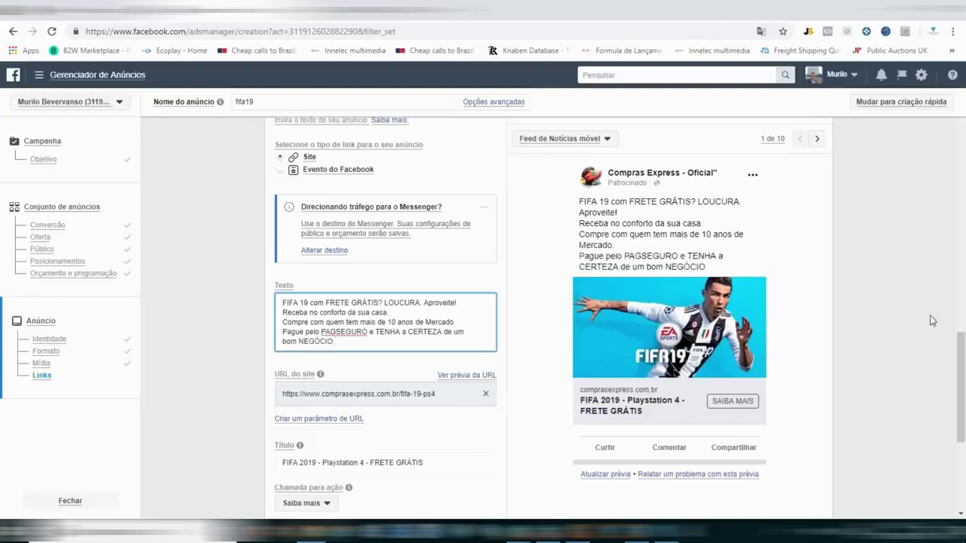
scroll(2, 390, down, 2)
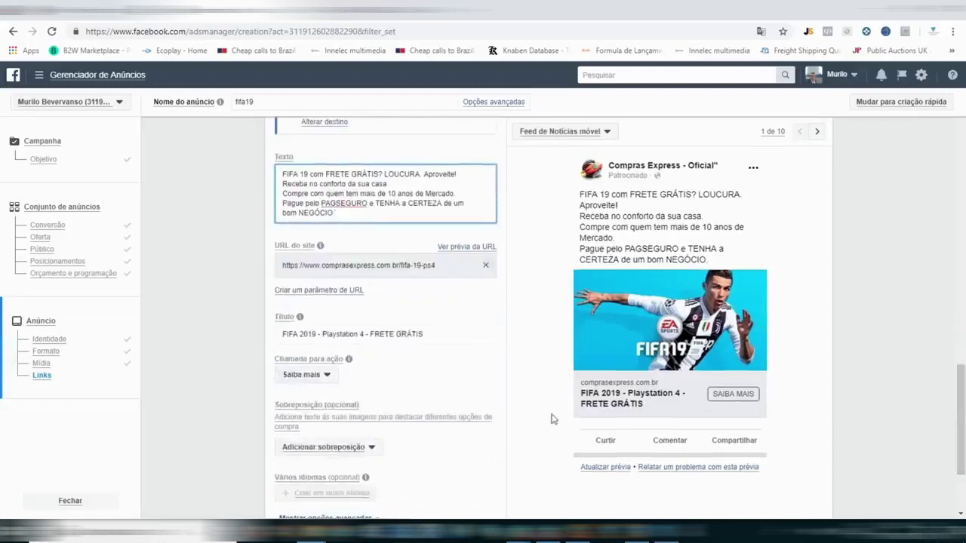
scroll(2, 404, up, 1)
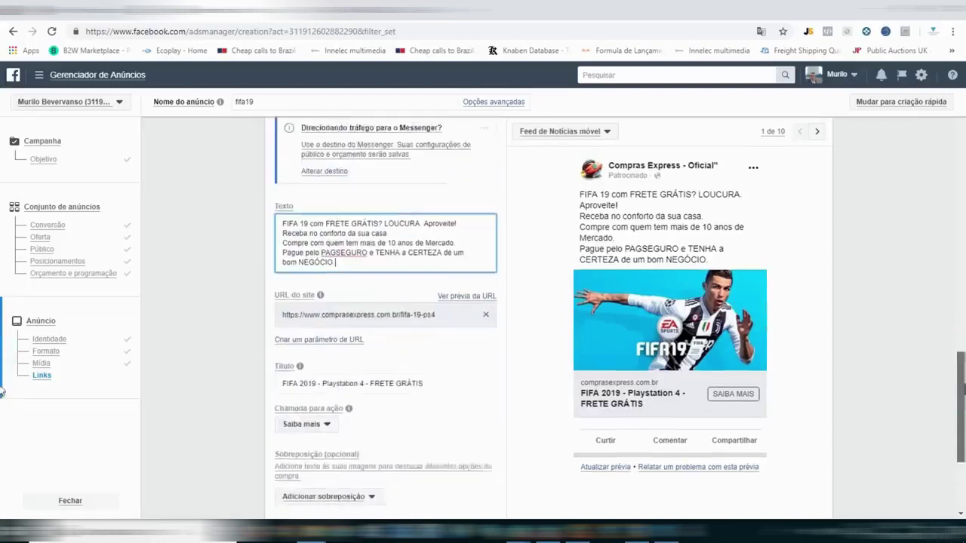
scroll(2, 390, down, 1)
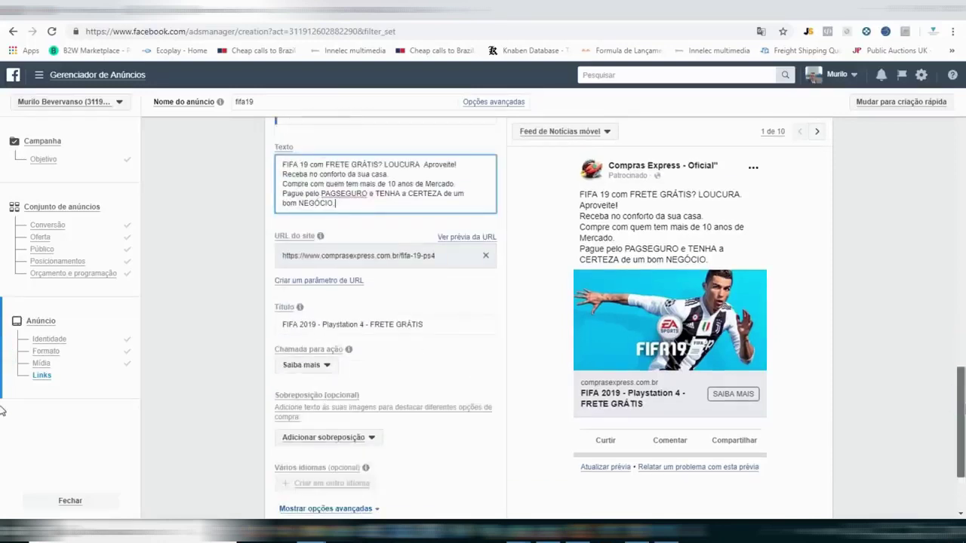
scroll(2, 440, down, 1)
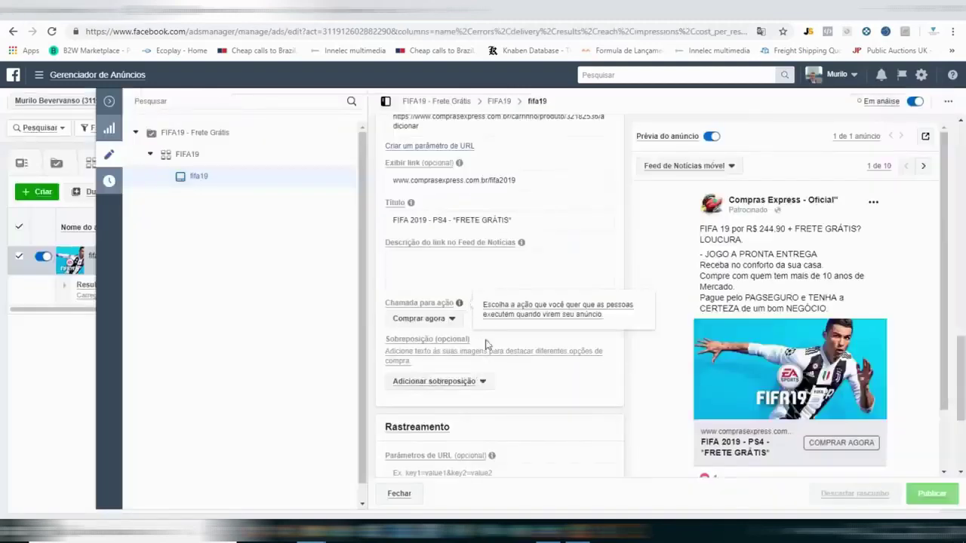
Keep 'Comprar agora' as the call to action and publish the ad.
click(451, 319)
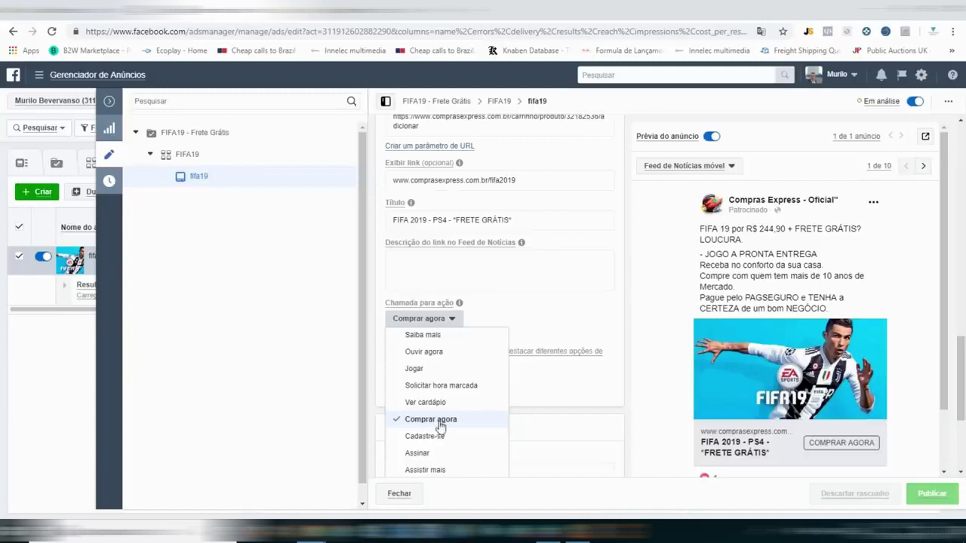
click(440, 425)
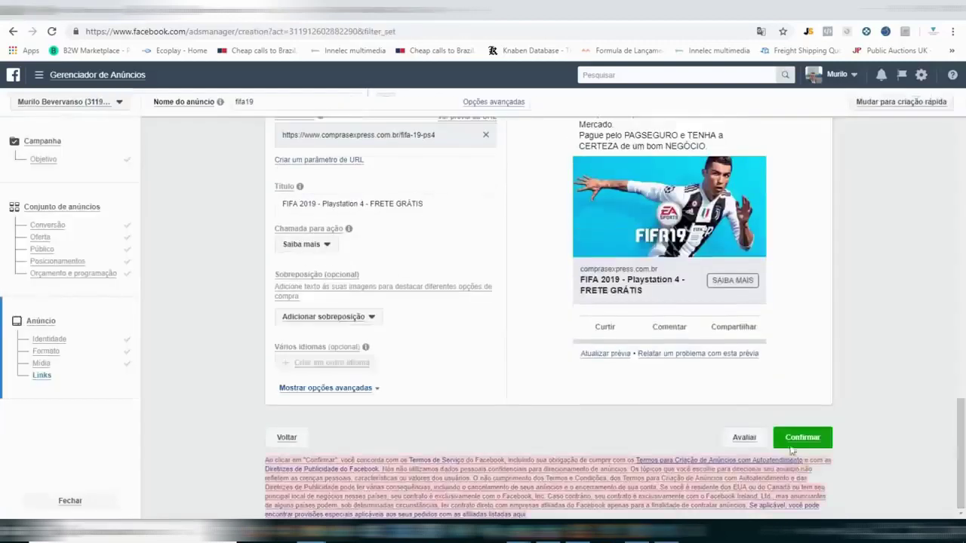
click(800, 438)
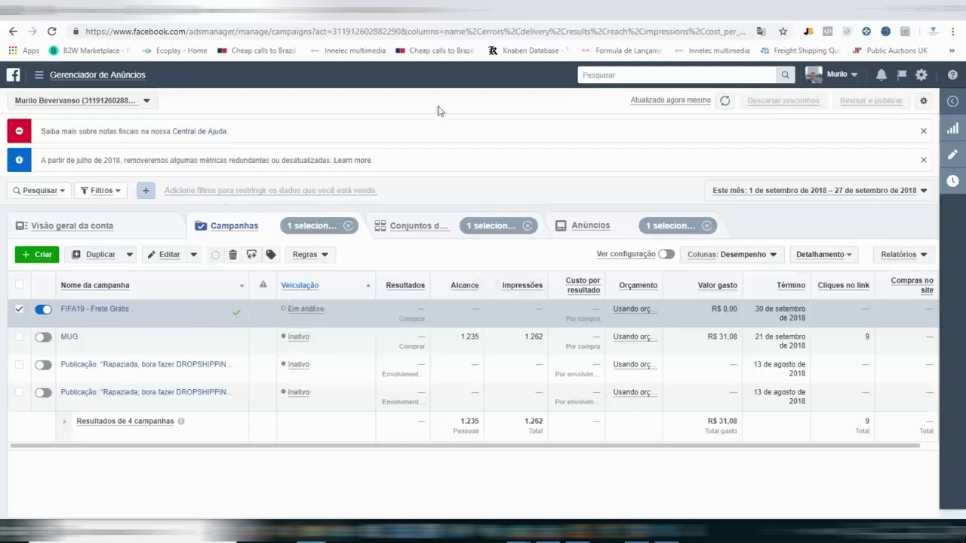
Close the tax notes and metrics update notice banners.
click(925, 132)
click(924, 132)
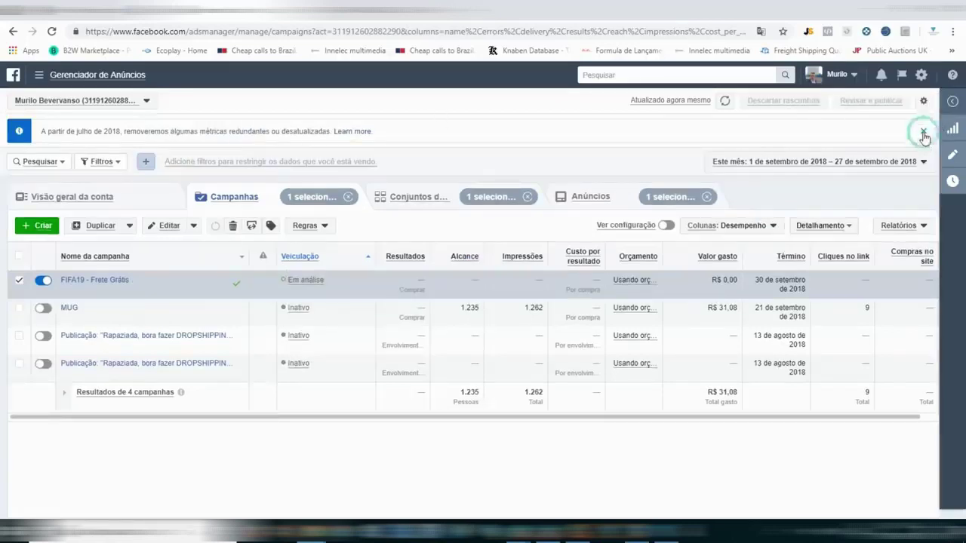